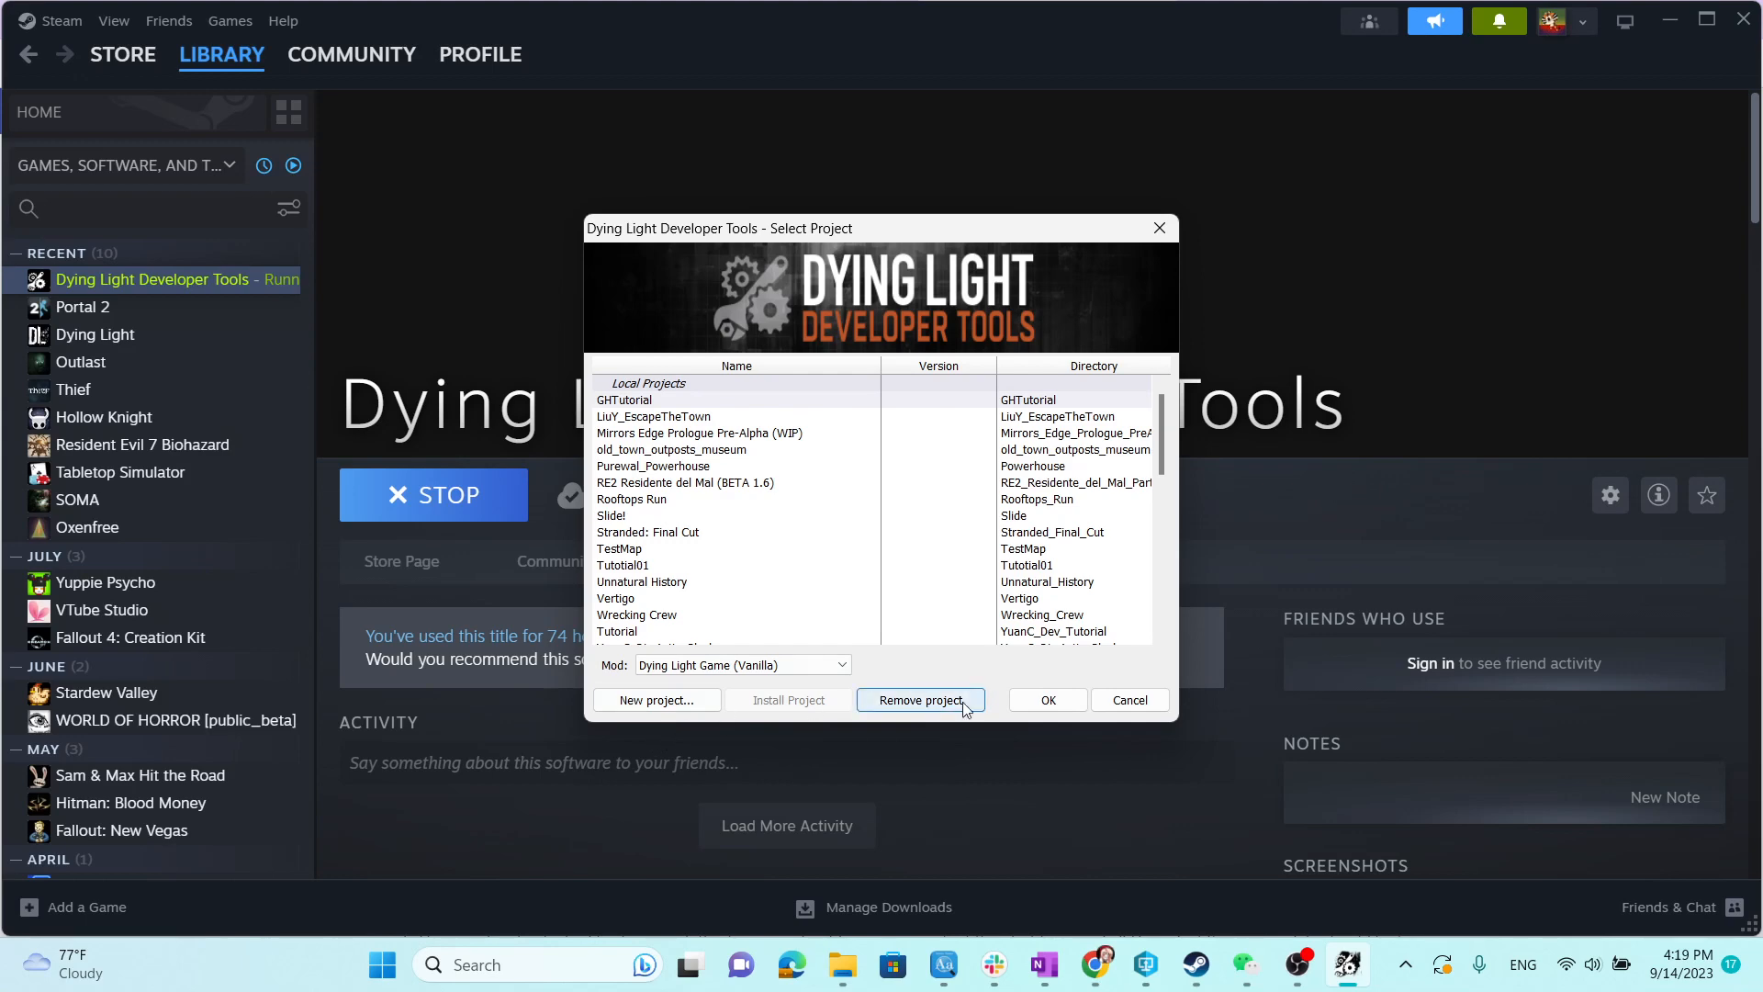
# Open the GHTutorial project in the developer tools and dismiss the startup hints.
pyautogui.click(1045, 703)
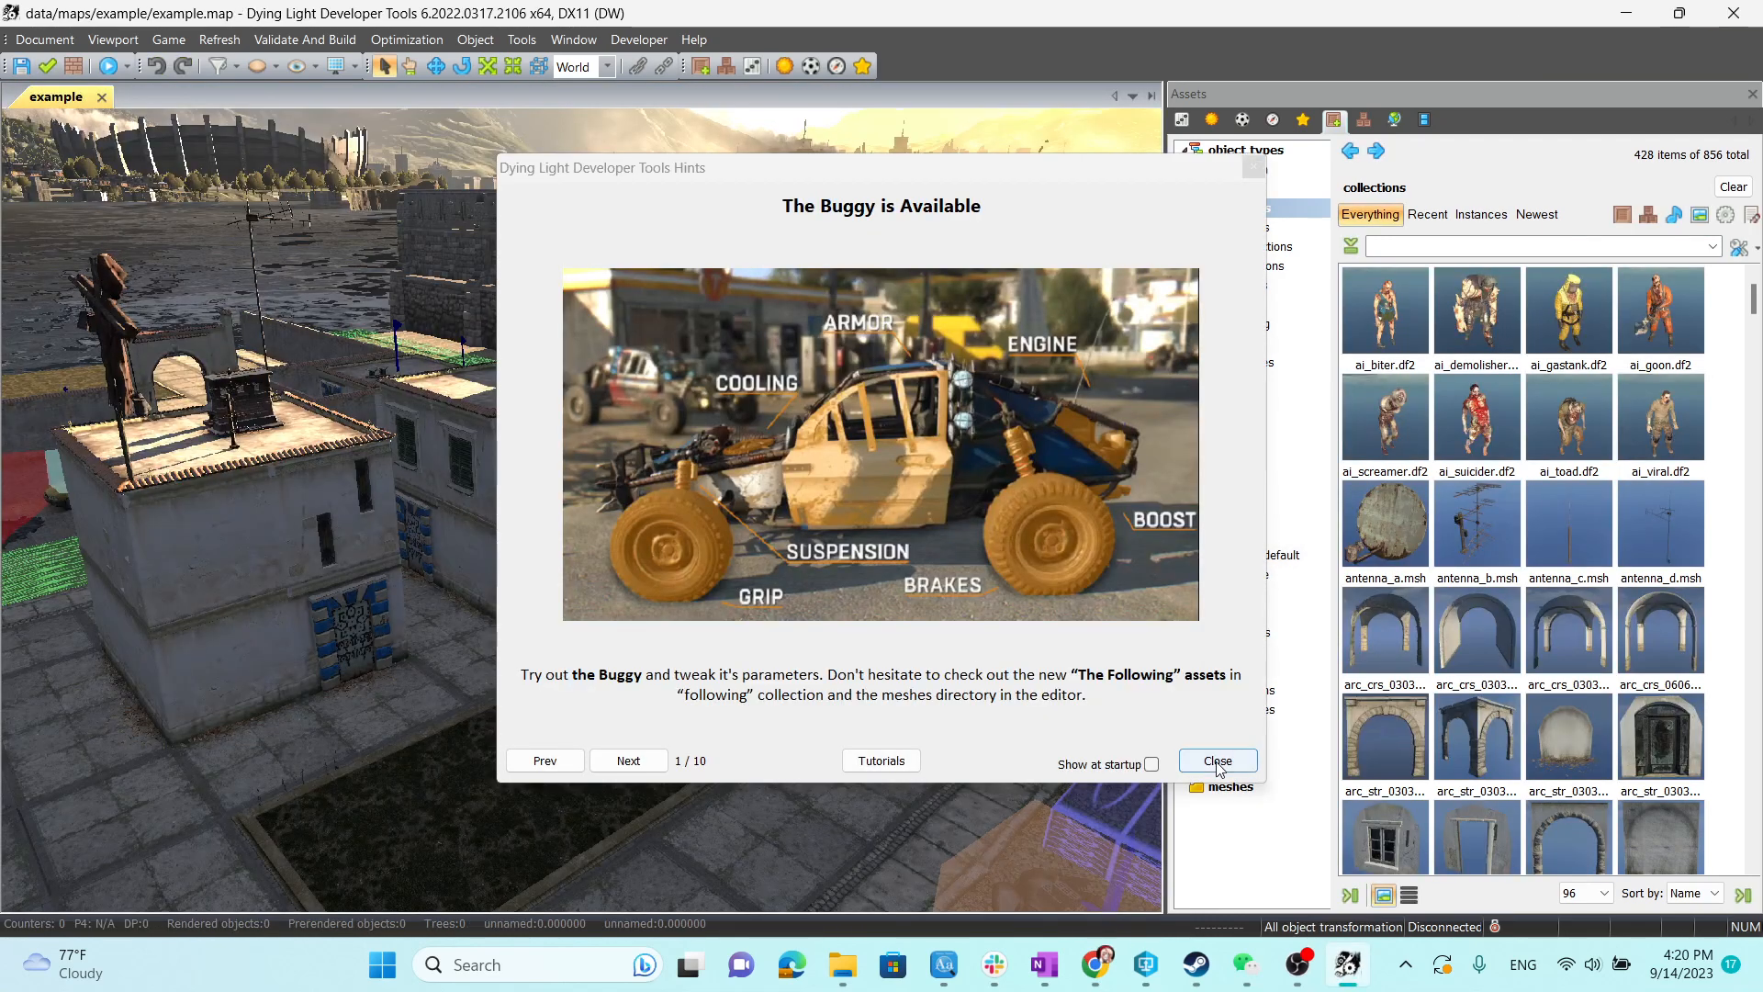
pyautogui.click(1217, 761)
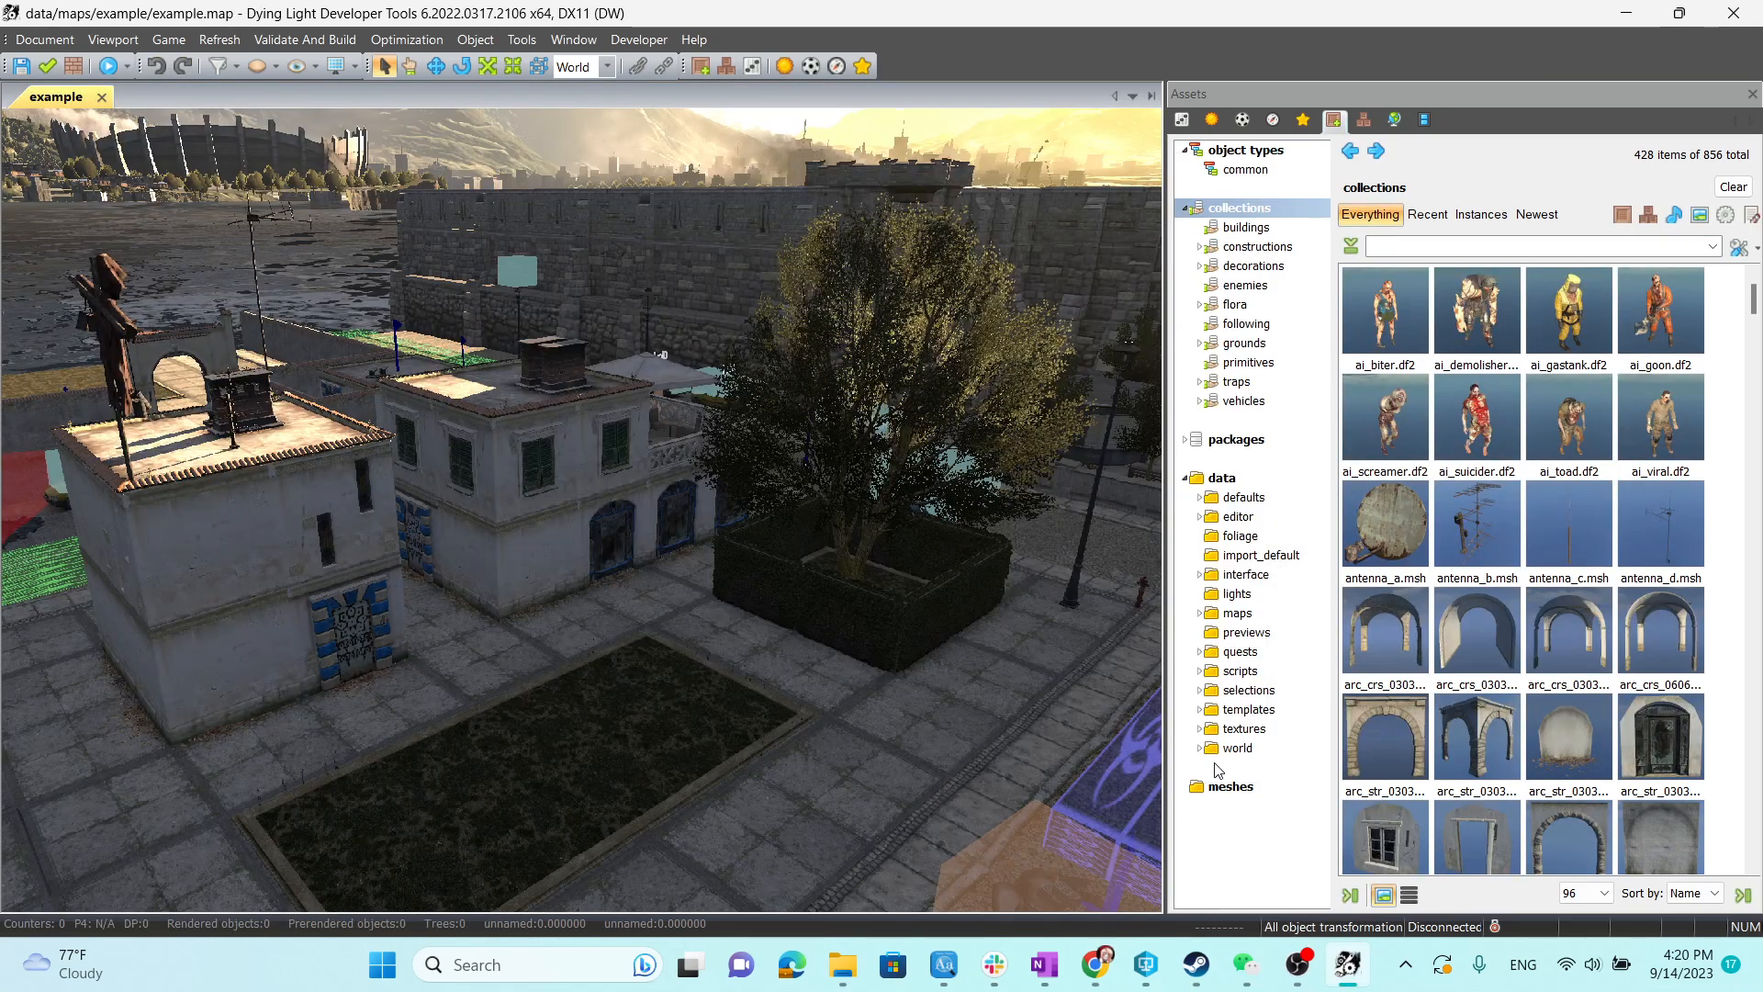
pyautogui.moveTo(675, 408); pyautogui.dragTo(616, 361, button='right')
pyautogui.press('w')
pyautogui.press('a')
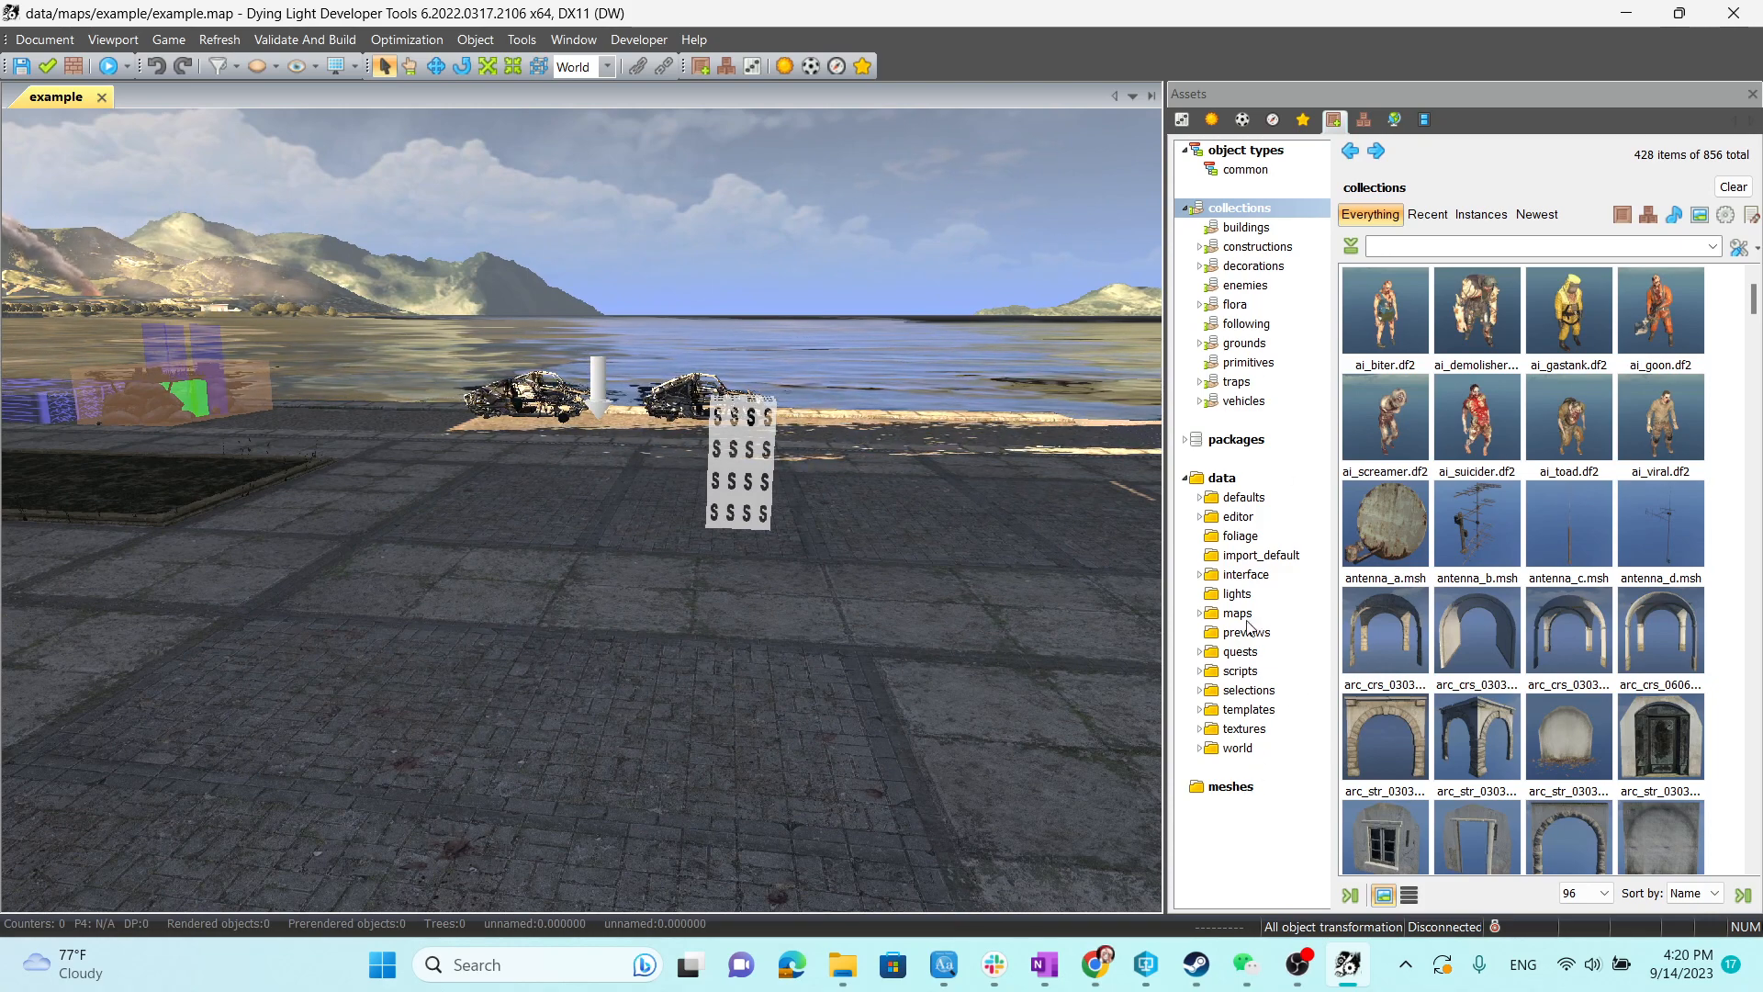
# Search the meshes asset folder for "book".
pyautogui.click(1230, 787)
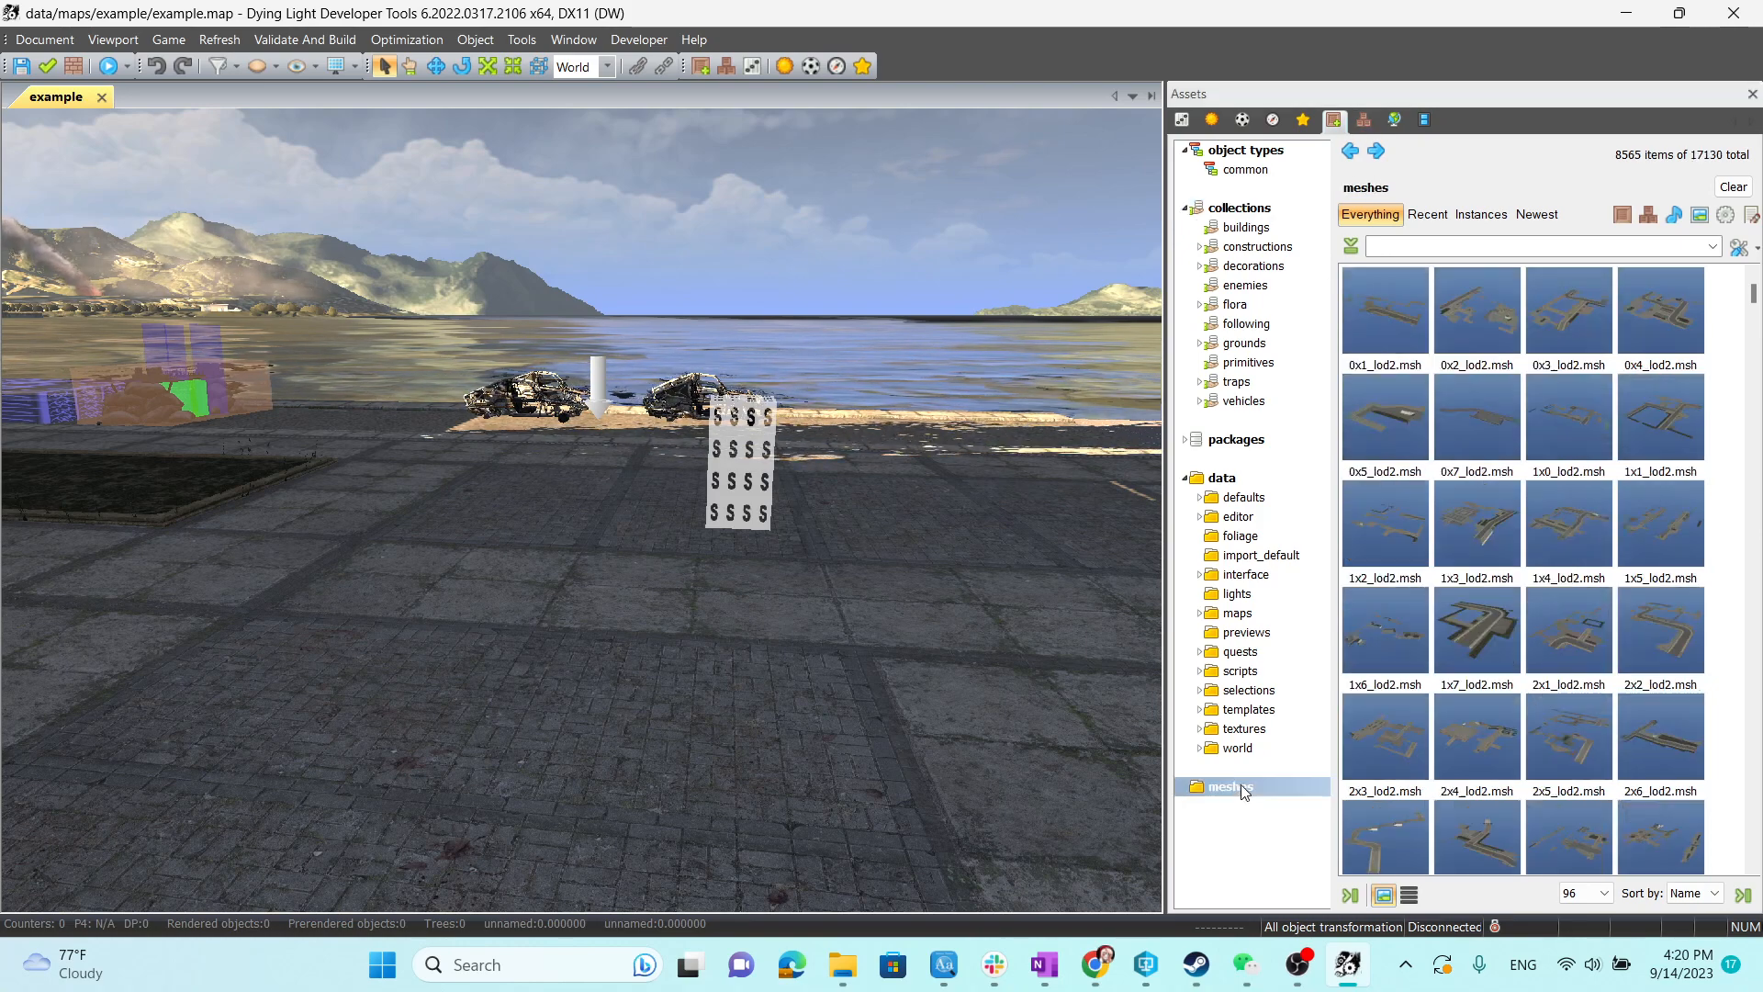
pyautogui.click(1416, 245)
pyautogui.write('book')
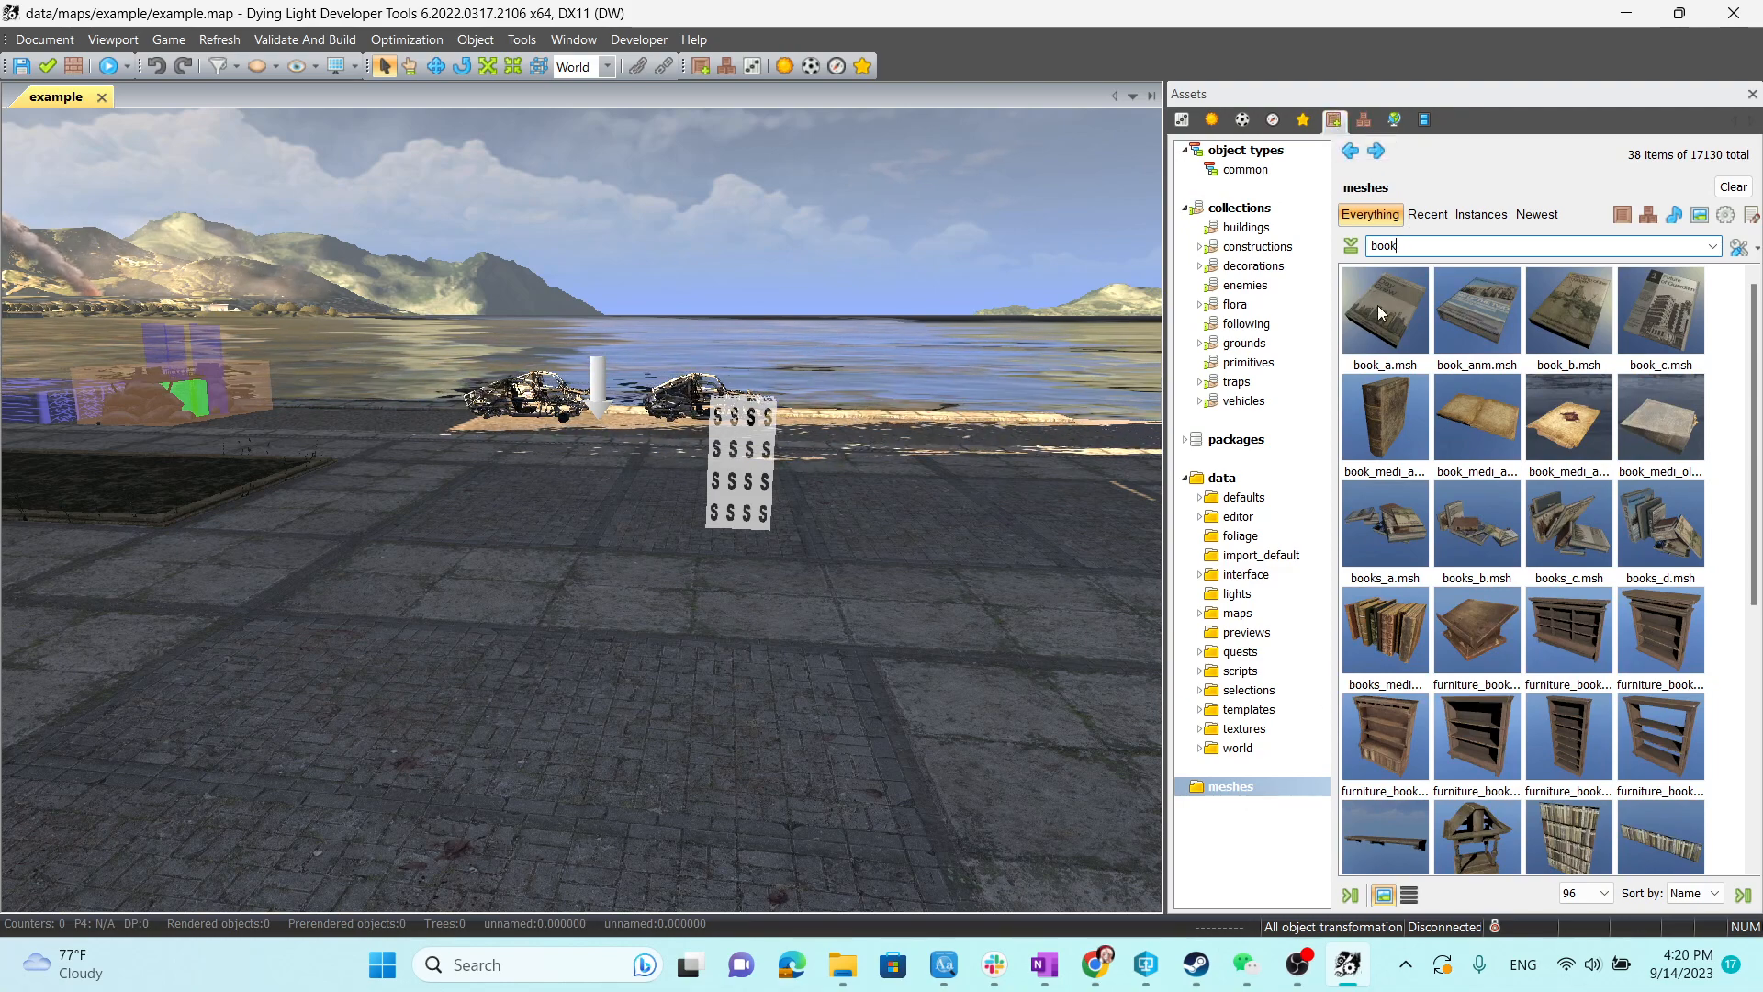
pyautogui.moveTo(1399, 246); pyautogui.dragTo(1350, 248)
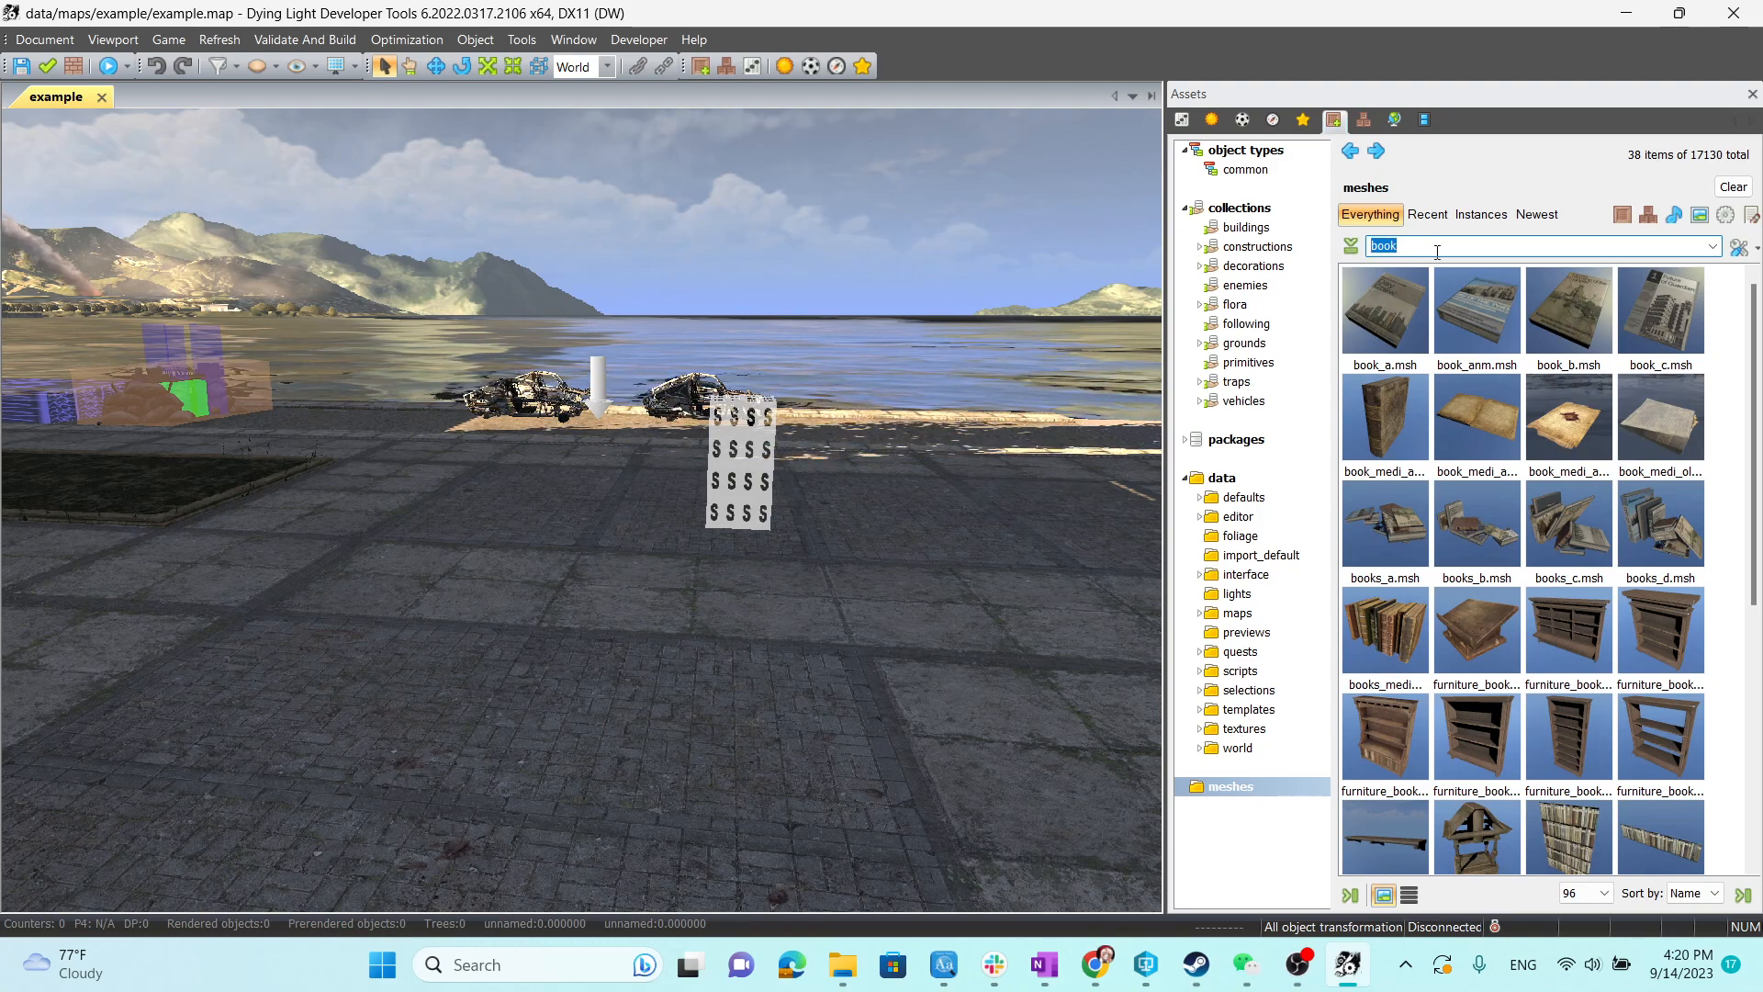
# Copy the name of the upright closed brown book mesh (book_medi_a...) from the search results.
pyautogui.click(1383, 405)
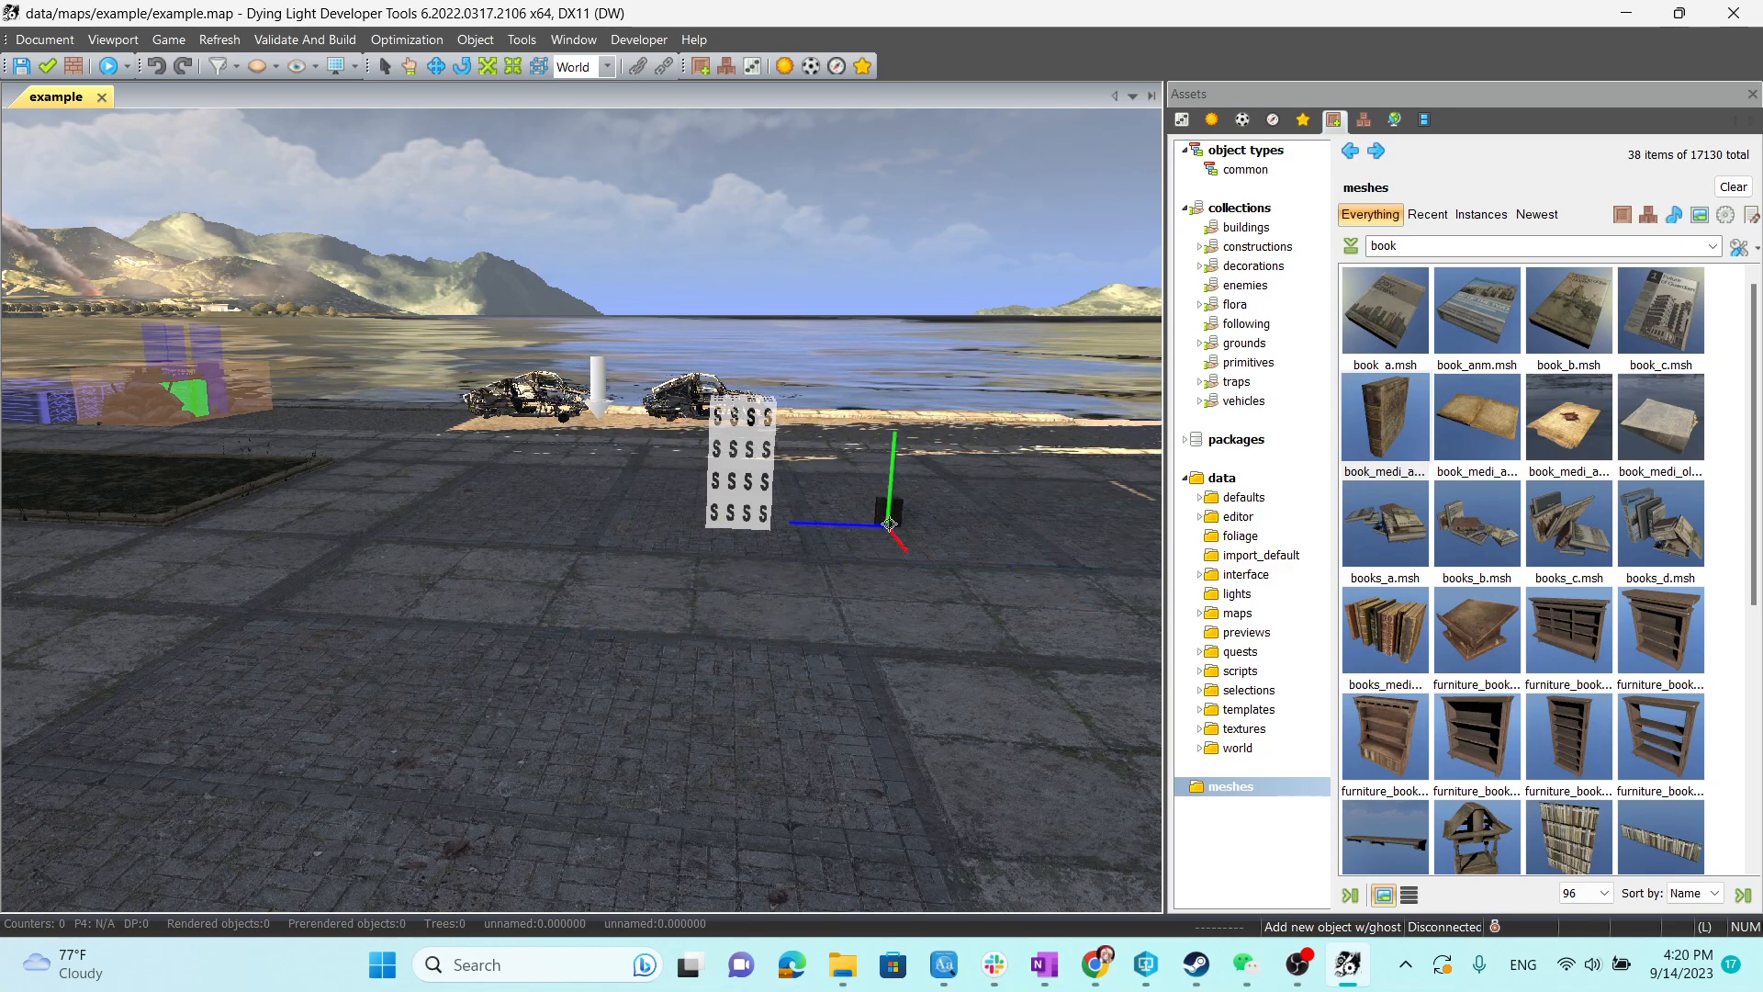
pyautogui.rightClick(1375, 431)
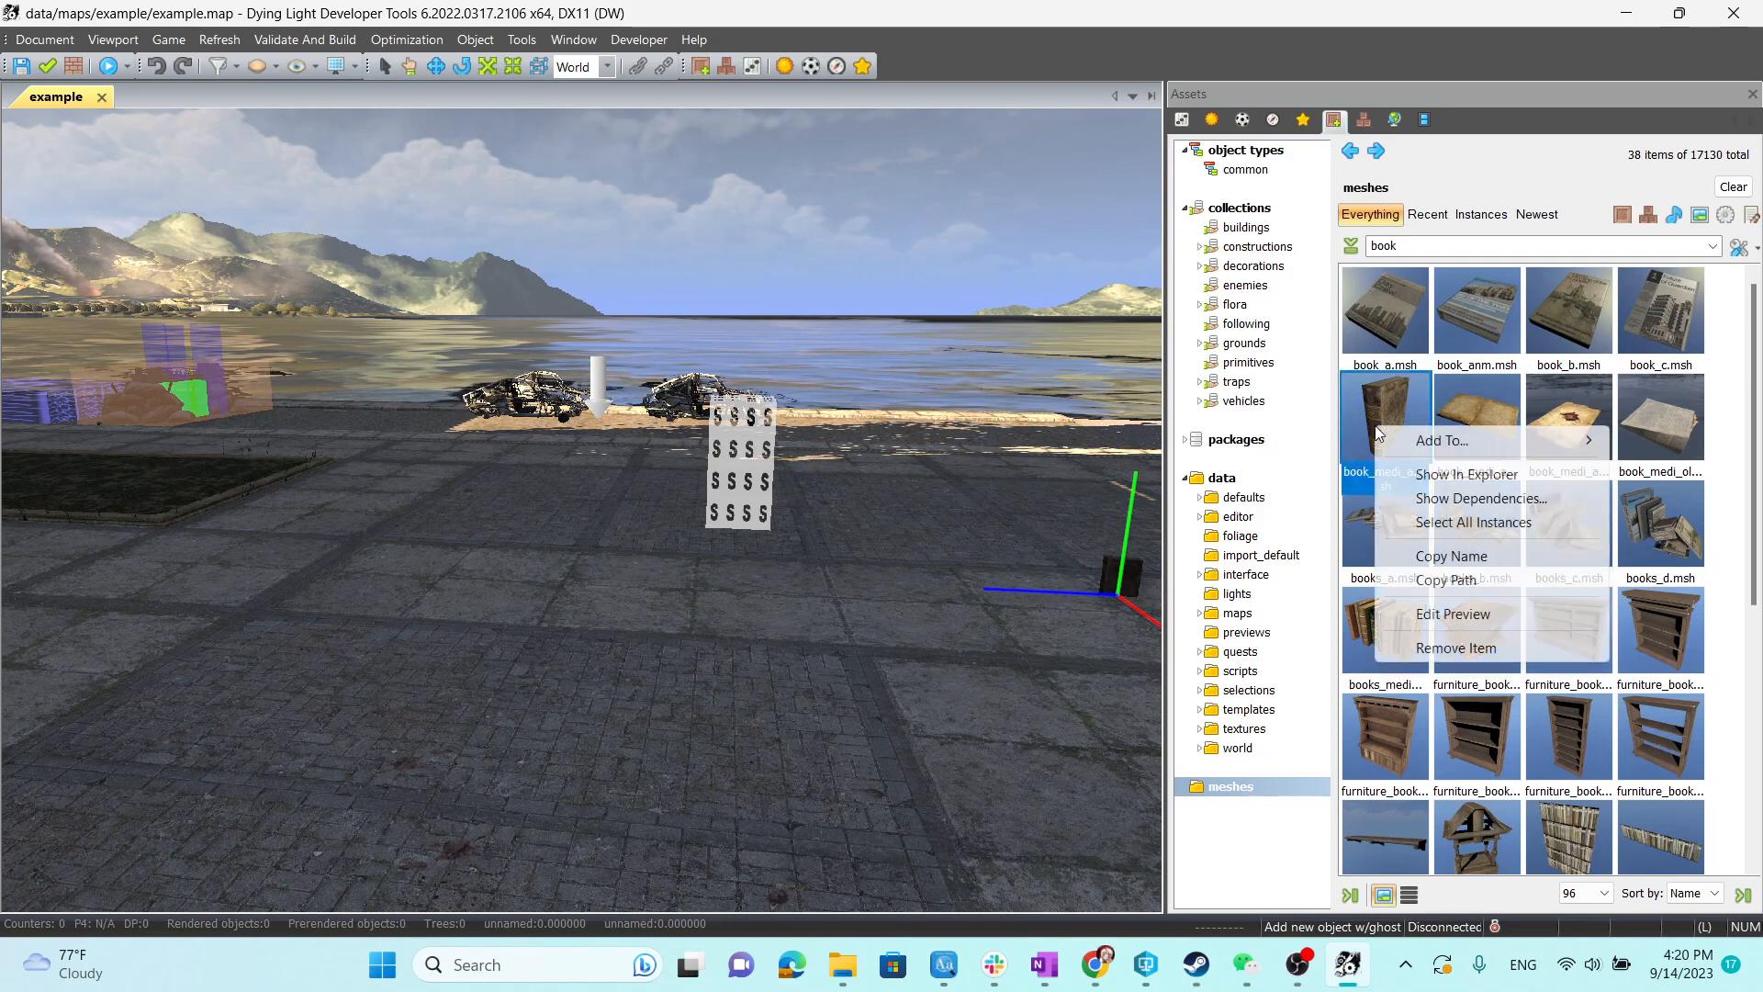
pyautogui.click(1448, 557)
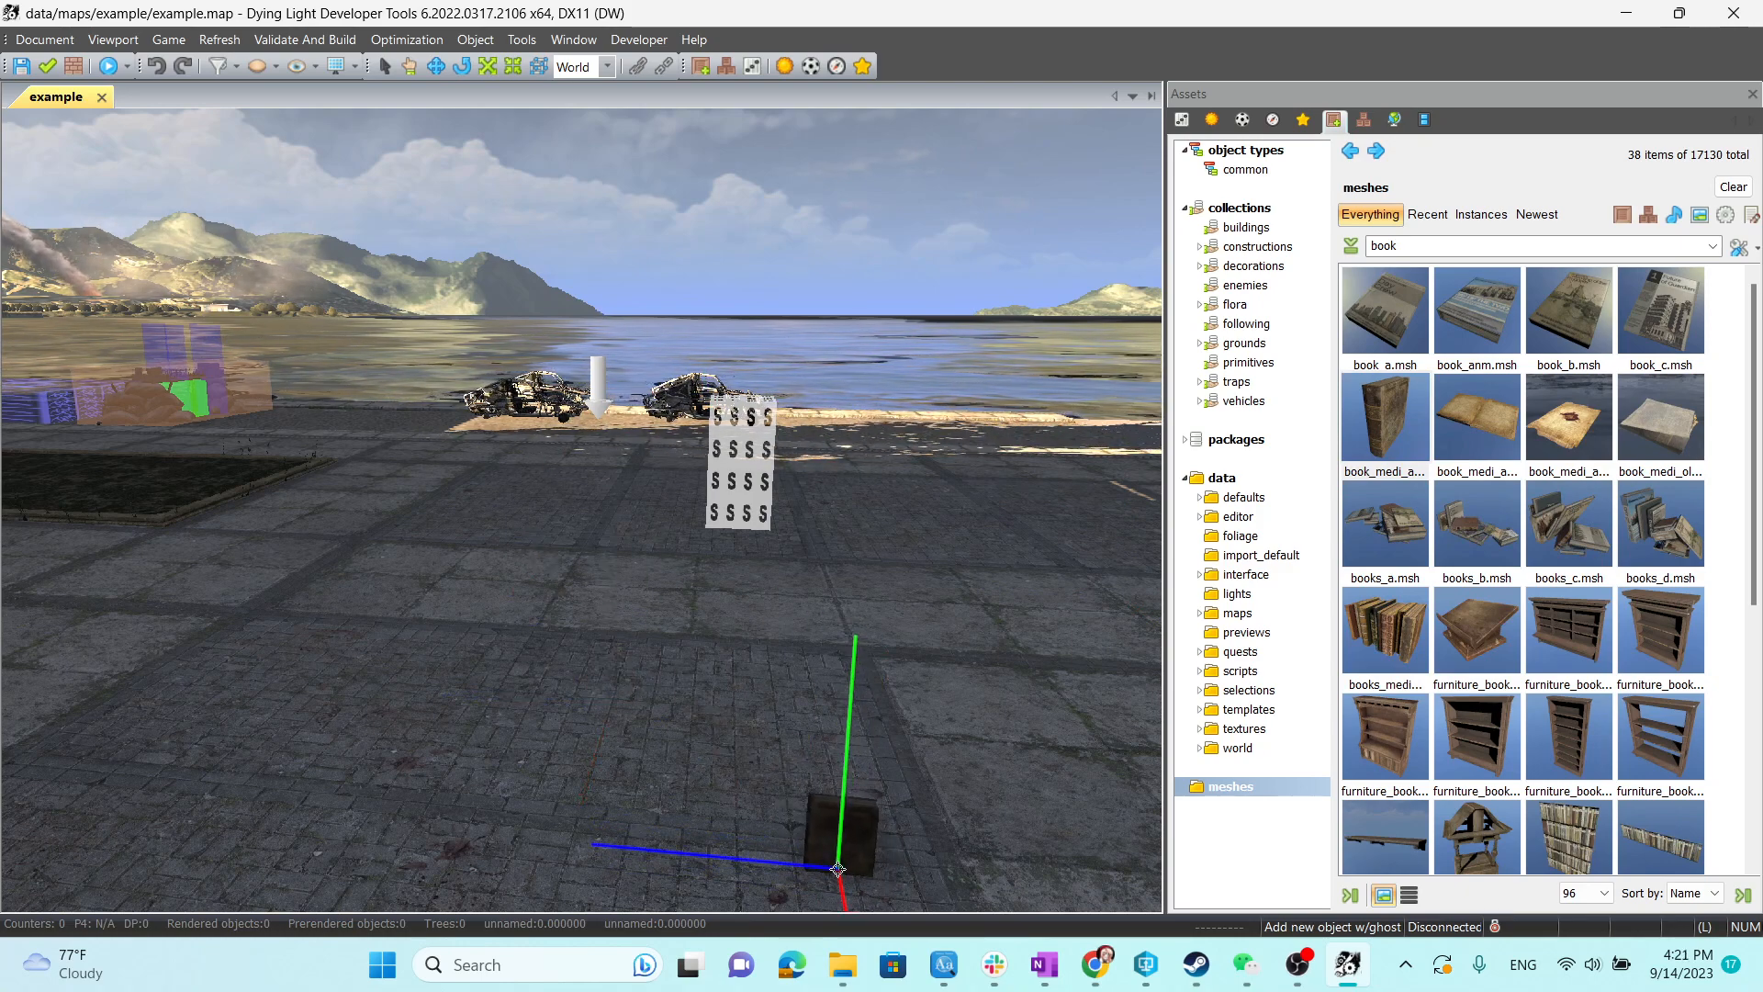
pyautogui.moveTo(845, 962)
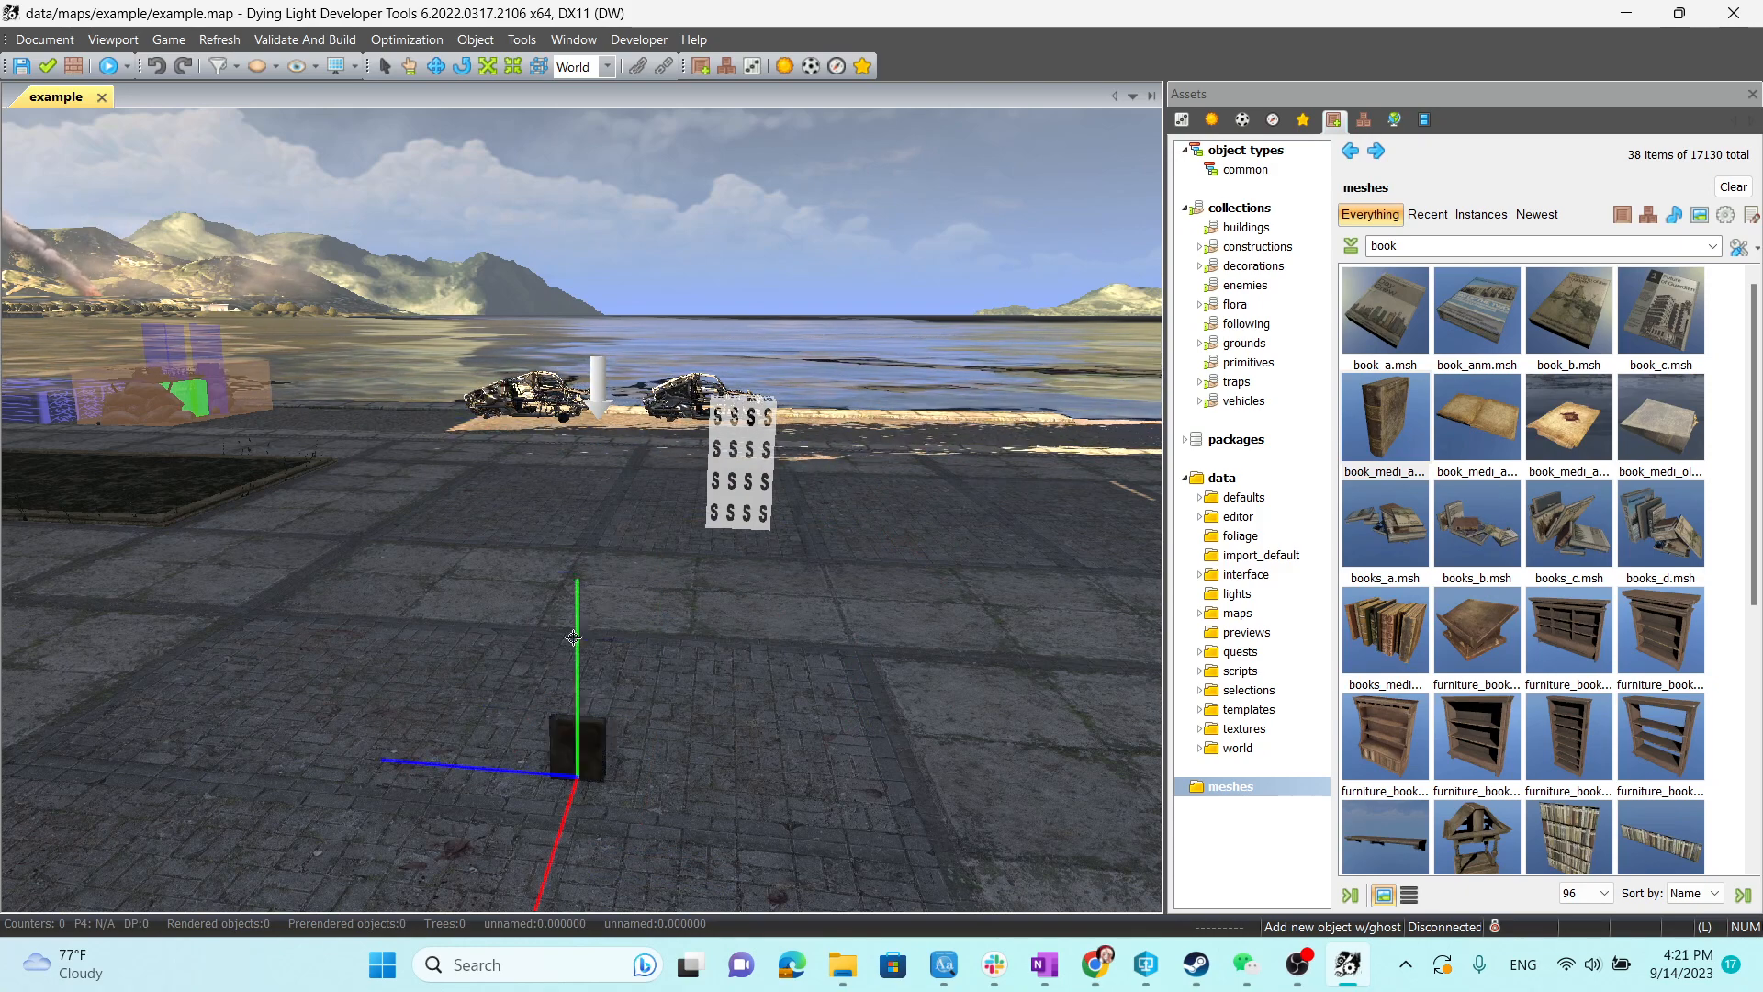
pyautogui.click(840, 966)
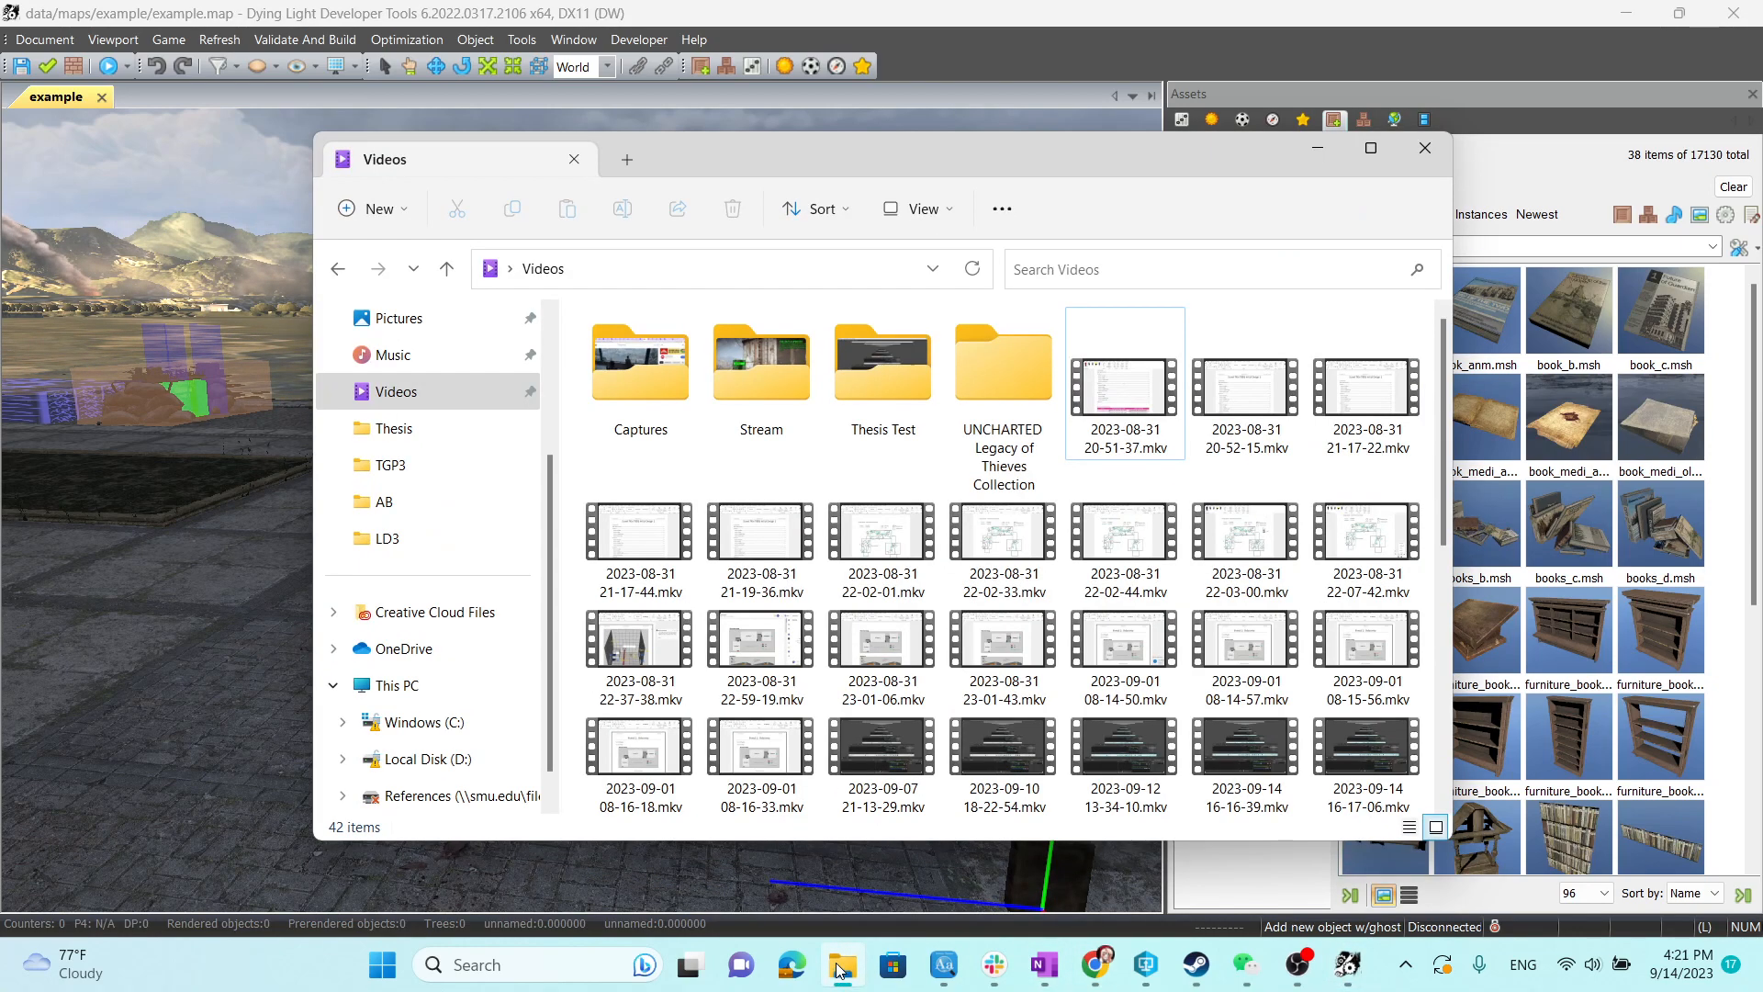
pyautogui.click(840, 966)
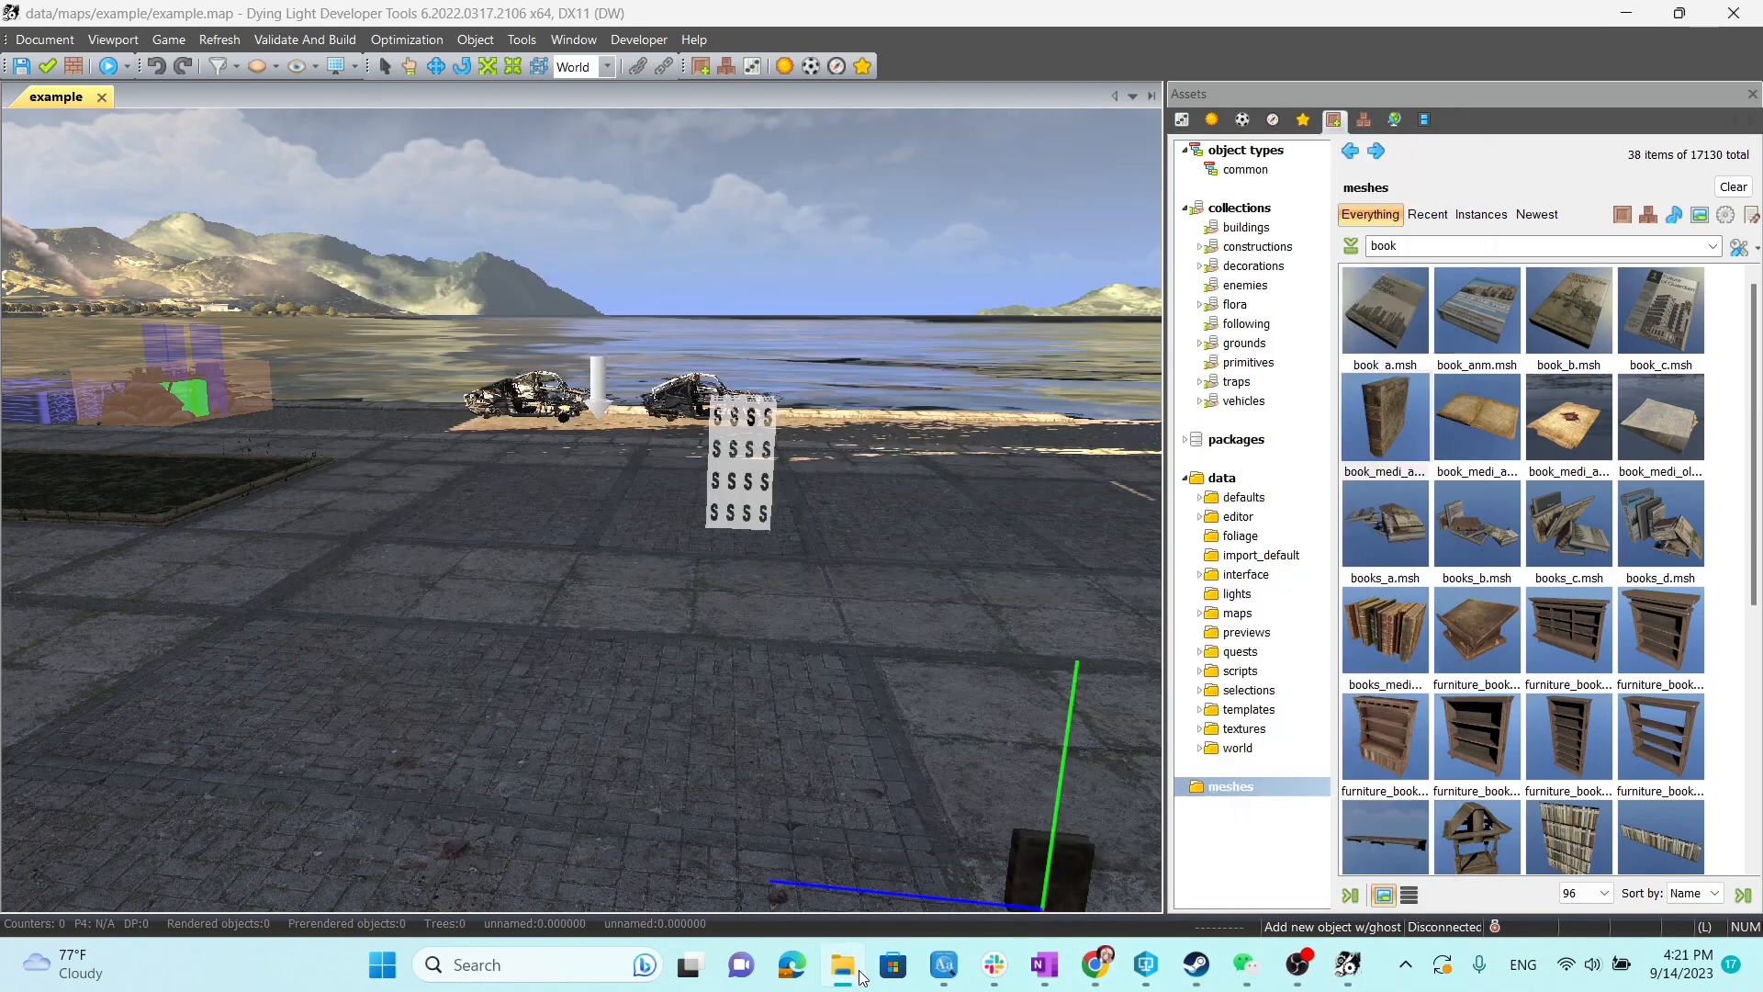
# Switch to Steam and browse the local files of Dying Light Developer Tools.
pyautogui.click(1196, 966)
pyautogui.rightClick(190, 281)
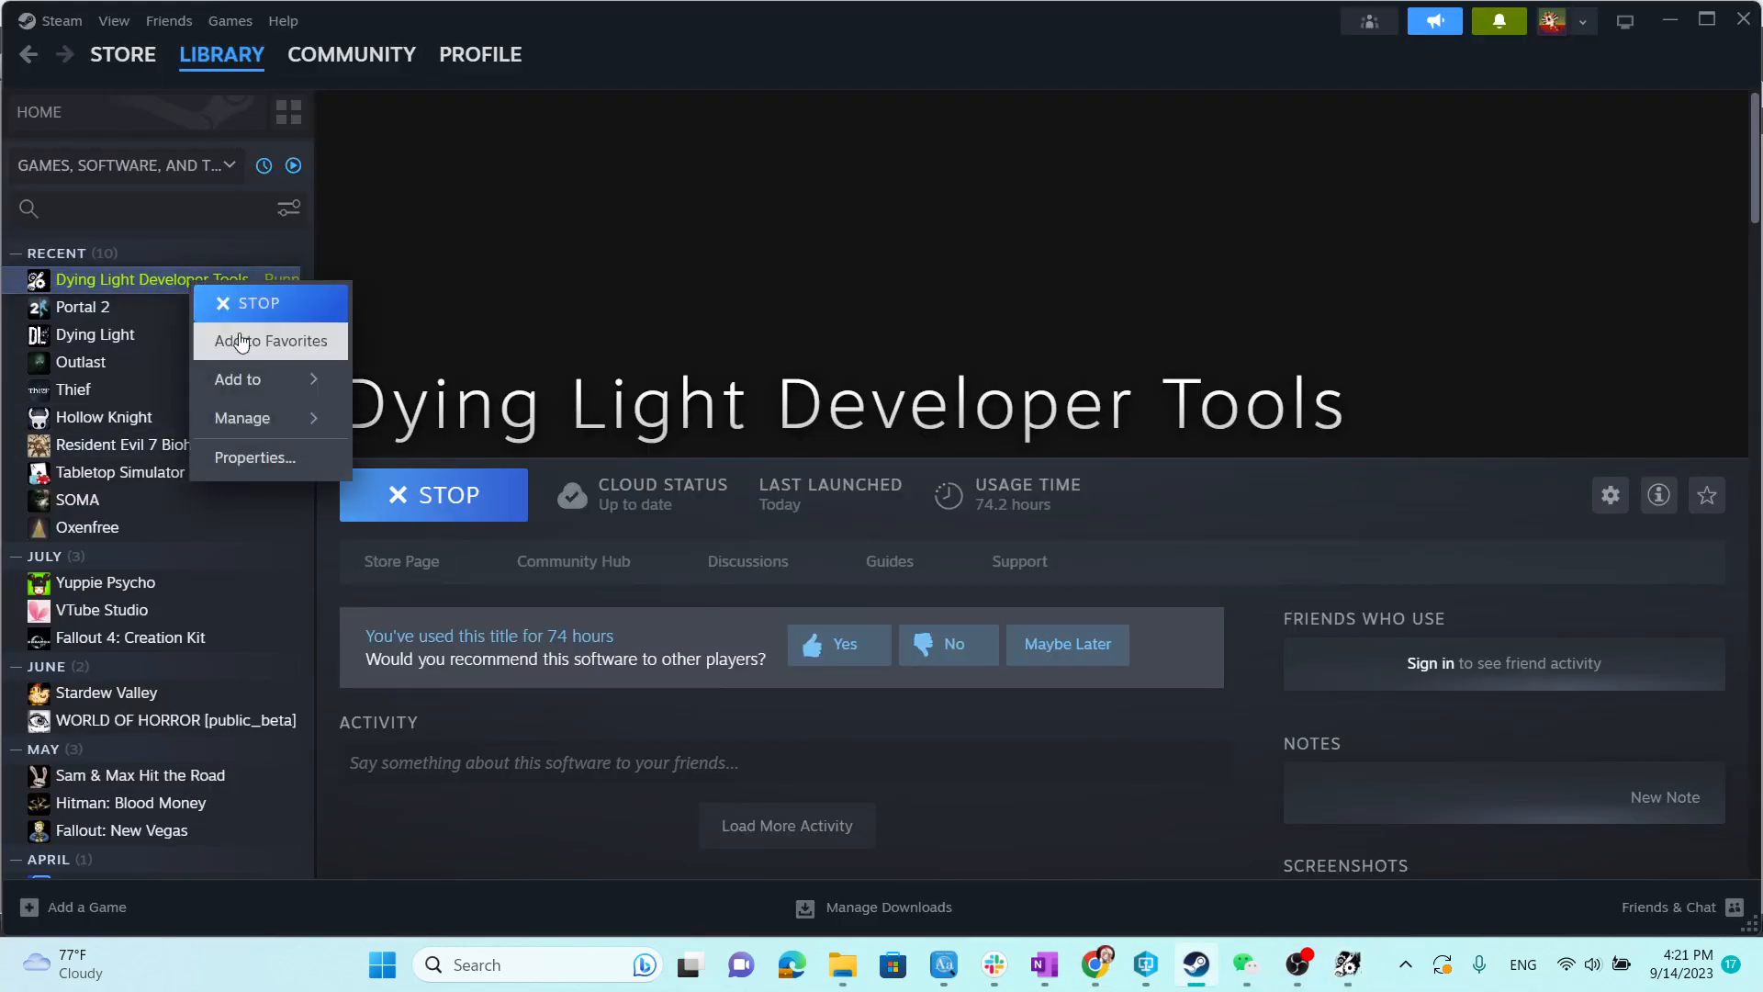
pyautogui.moveTo(246, 418)
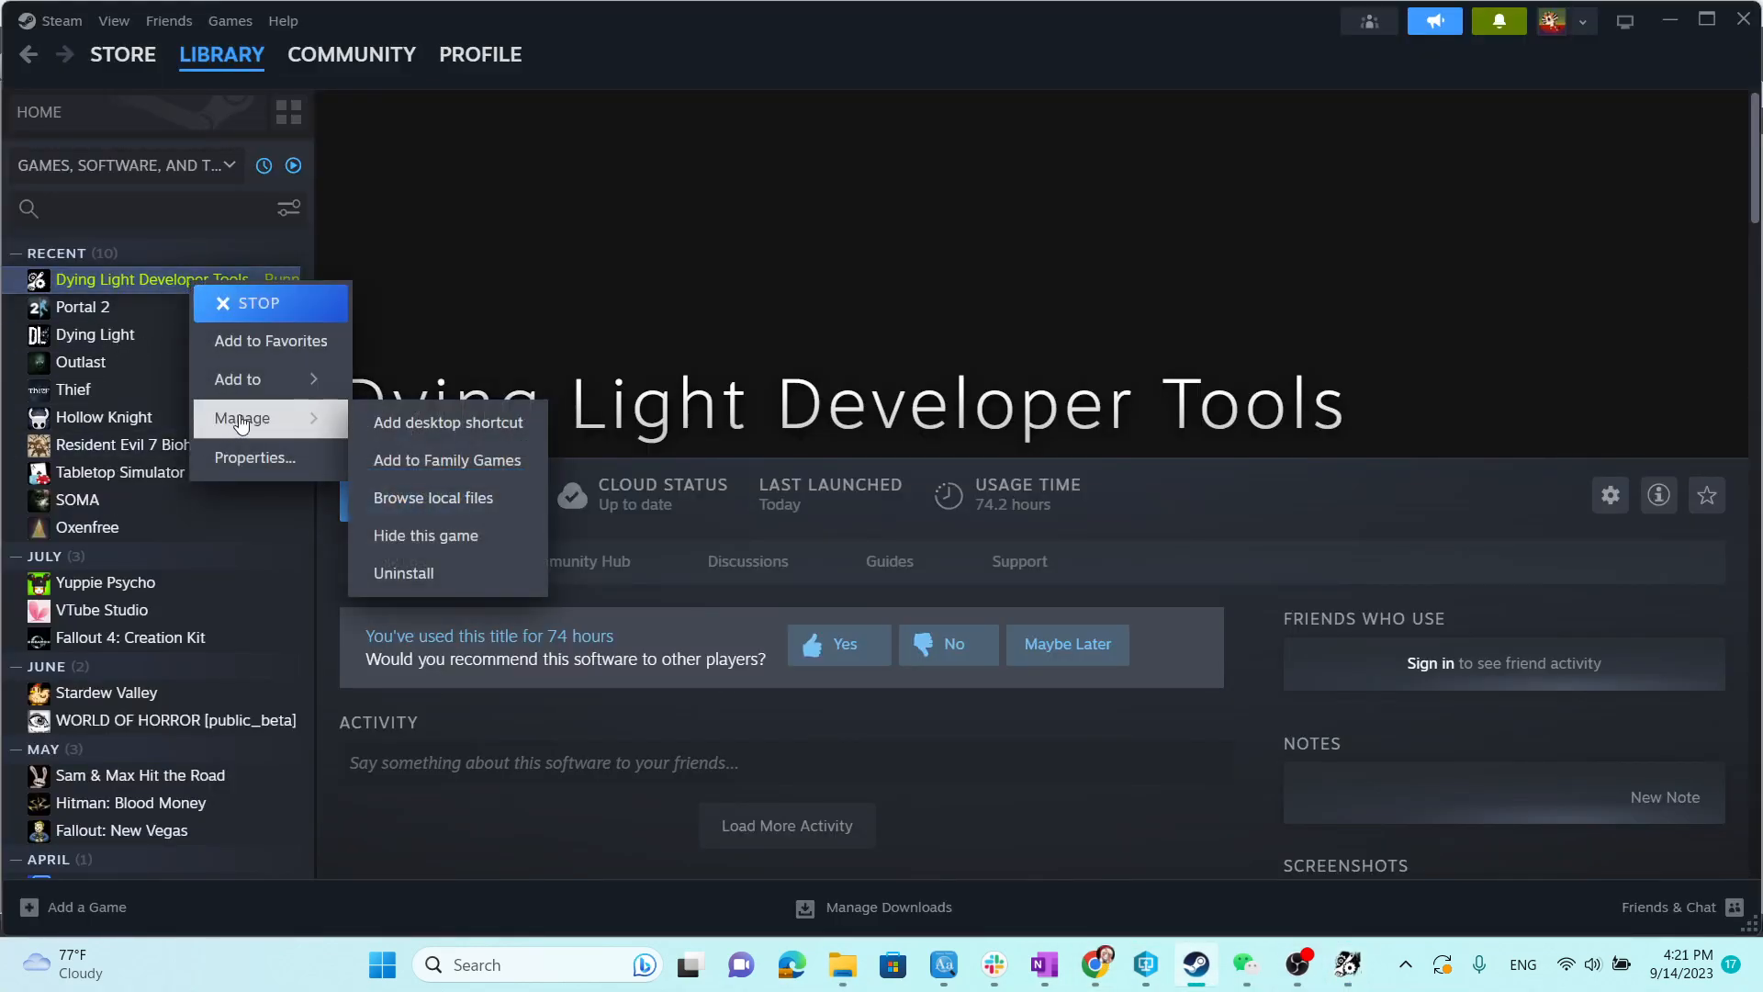
pyautogui.click(439, 500)
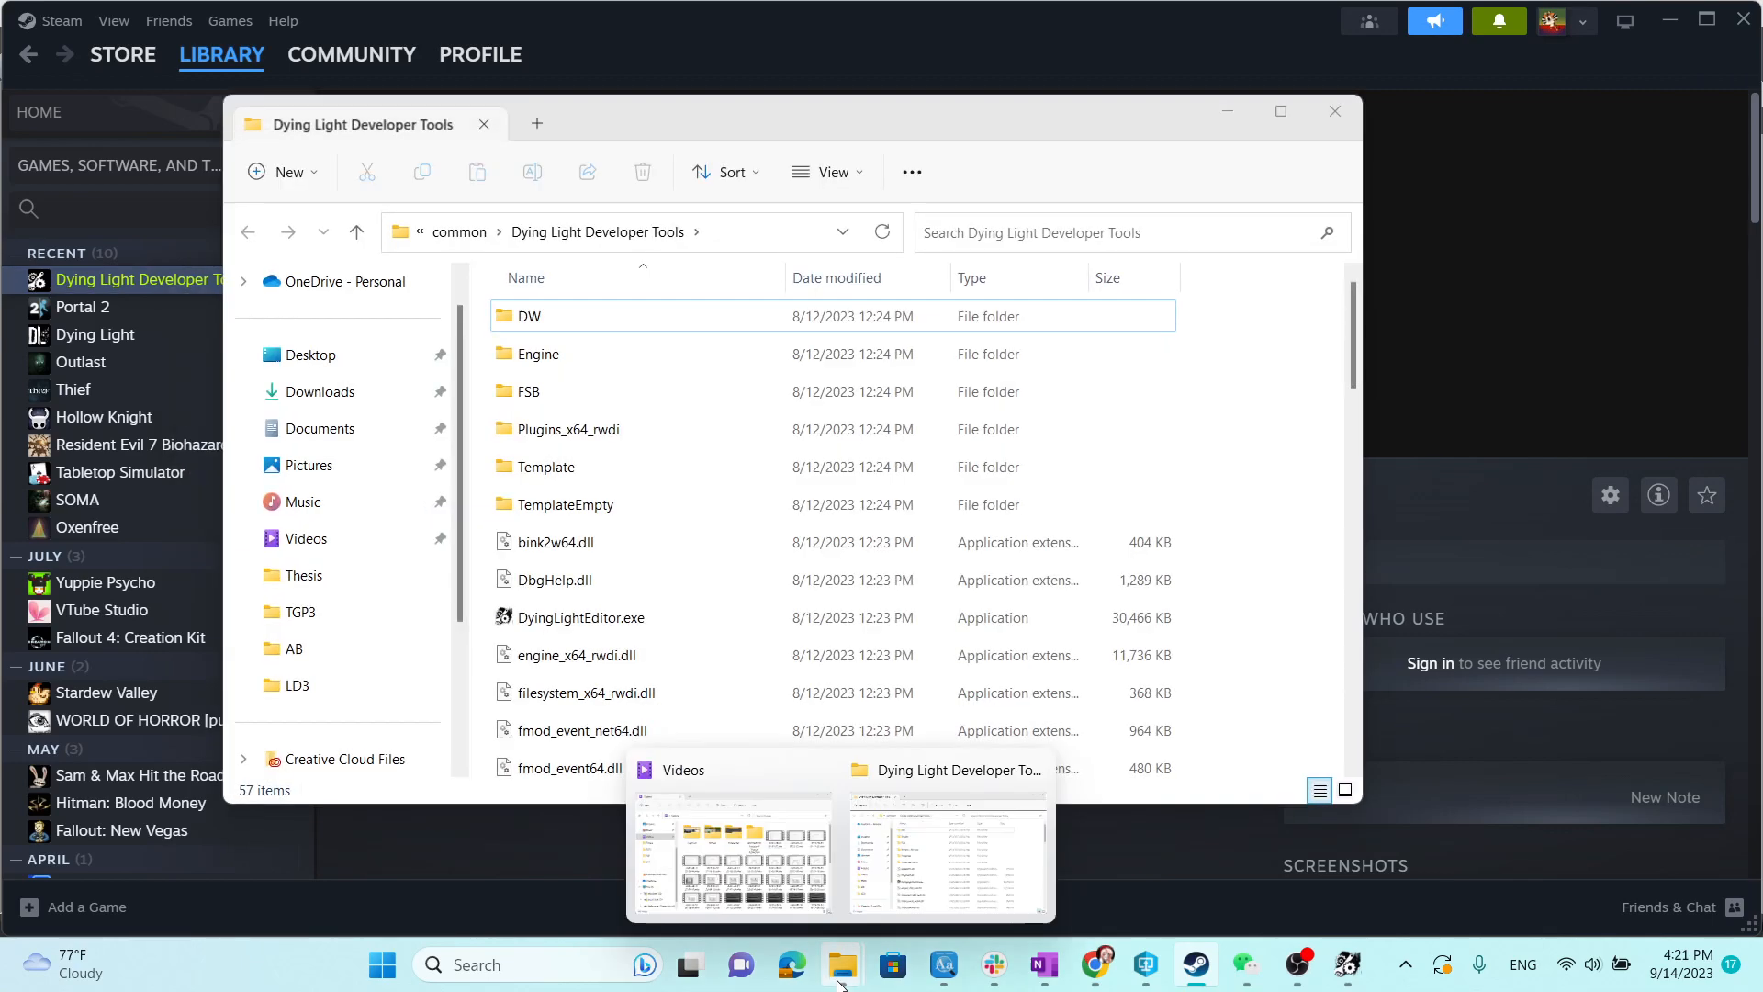
# Go back up to the steamapps common folder and open the Dying Light game folder.
pyautogui.click(464, 237)
pyautogui.click(529, 233)
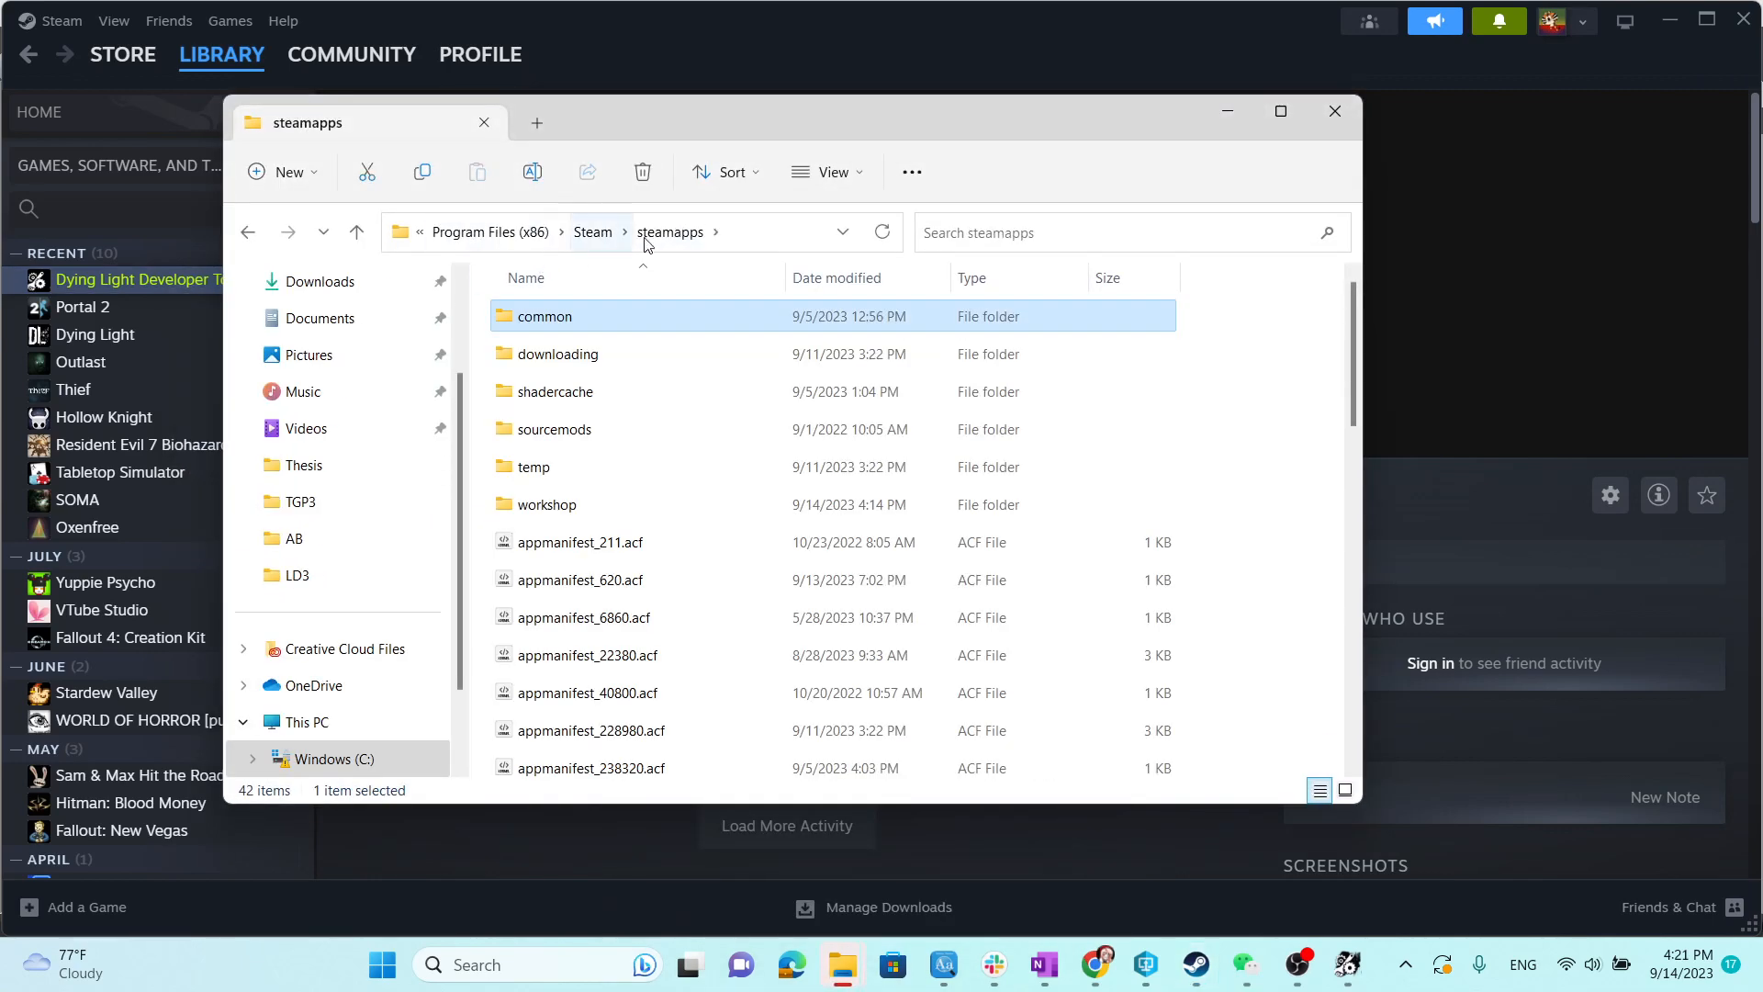
pyautogui.doubleClick(582, 315)
pyautogui.scroll(-2, 591, 459)
pyautogui.scroll(-1, 595, 549)
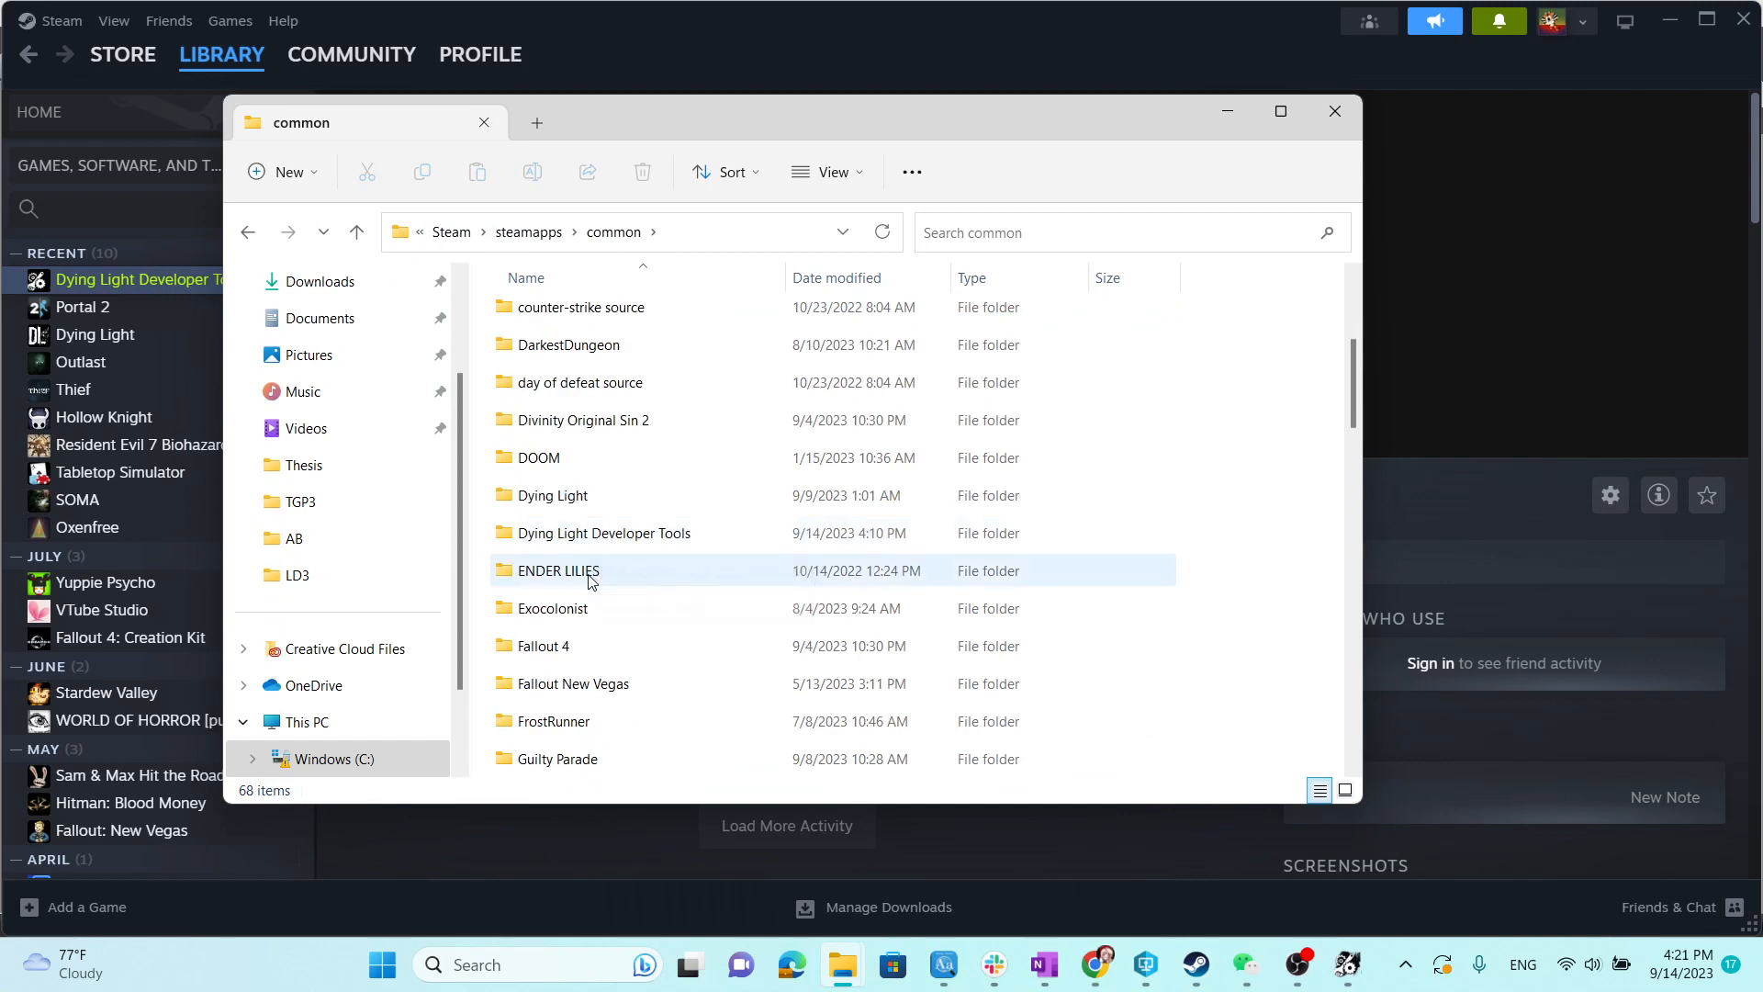
pyautogui.doubleClick(581, 497)
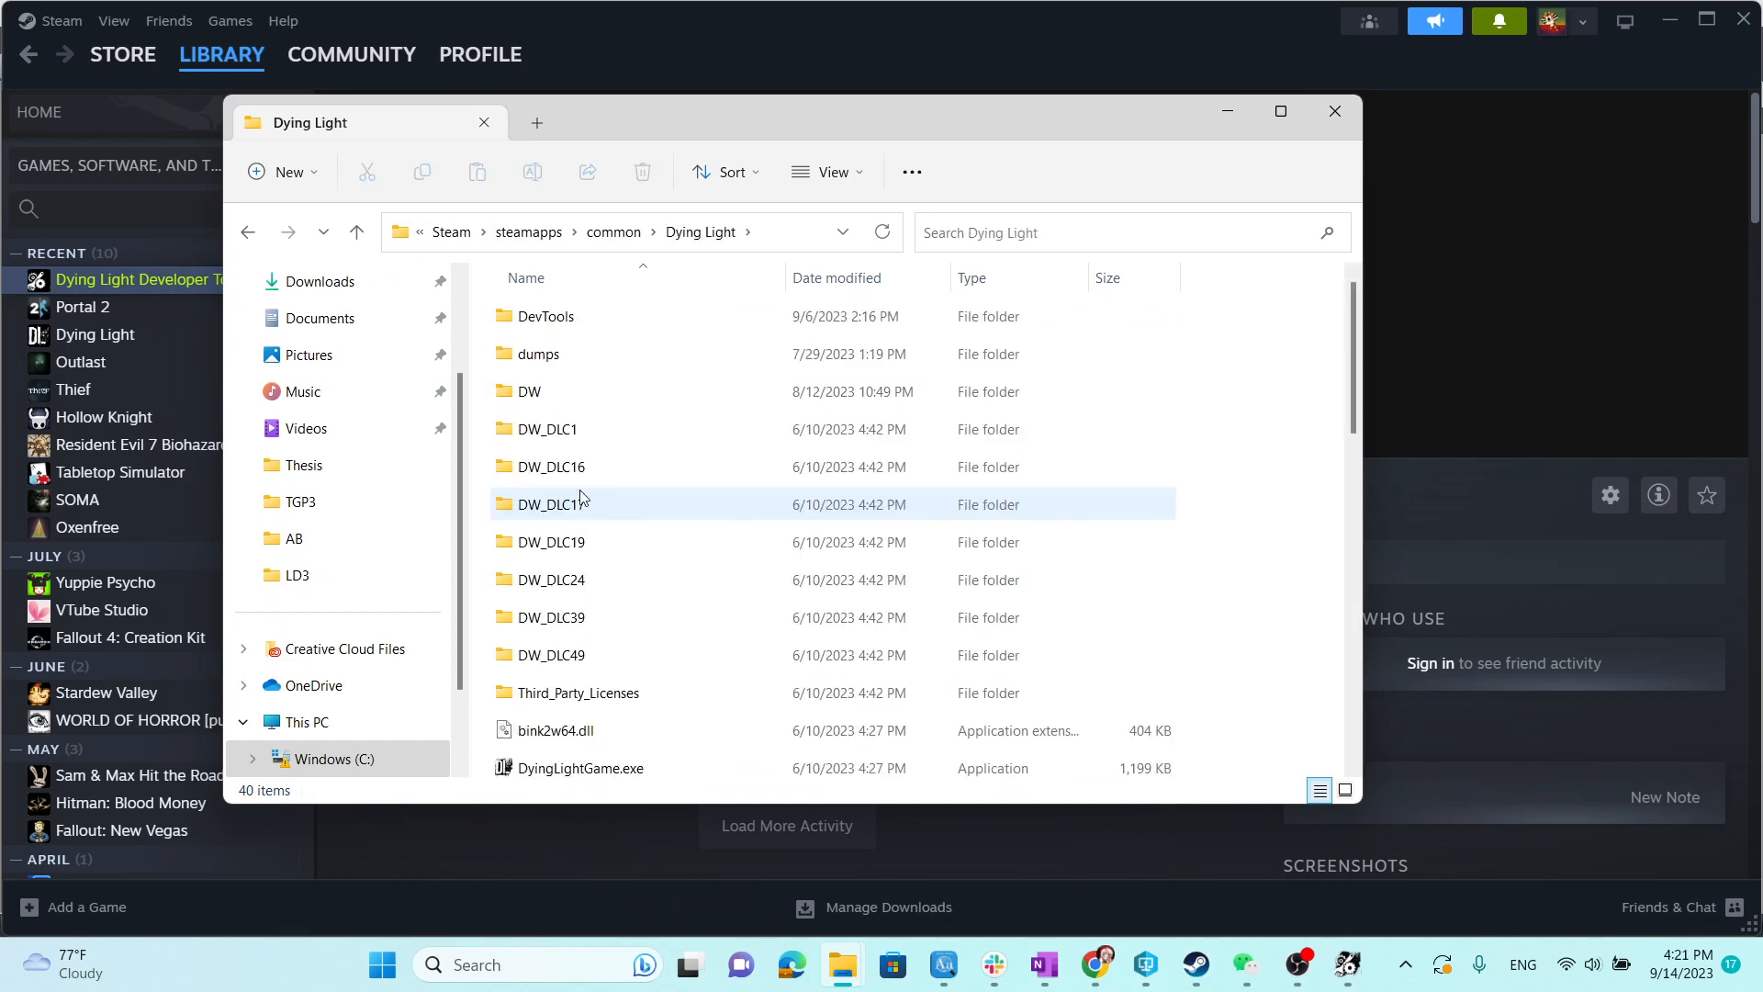
# Open the GHTutorial project folder inside DevTools\workshop.
pyautogui.doubleClick(579, 316)
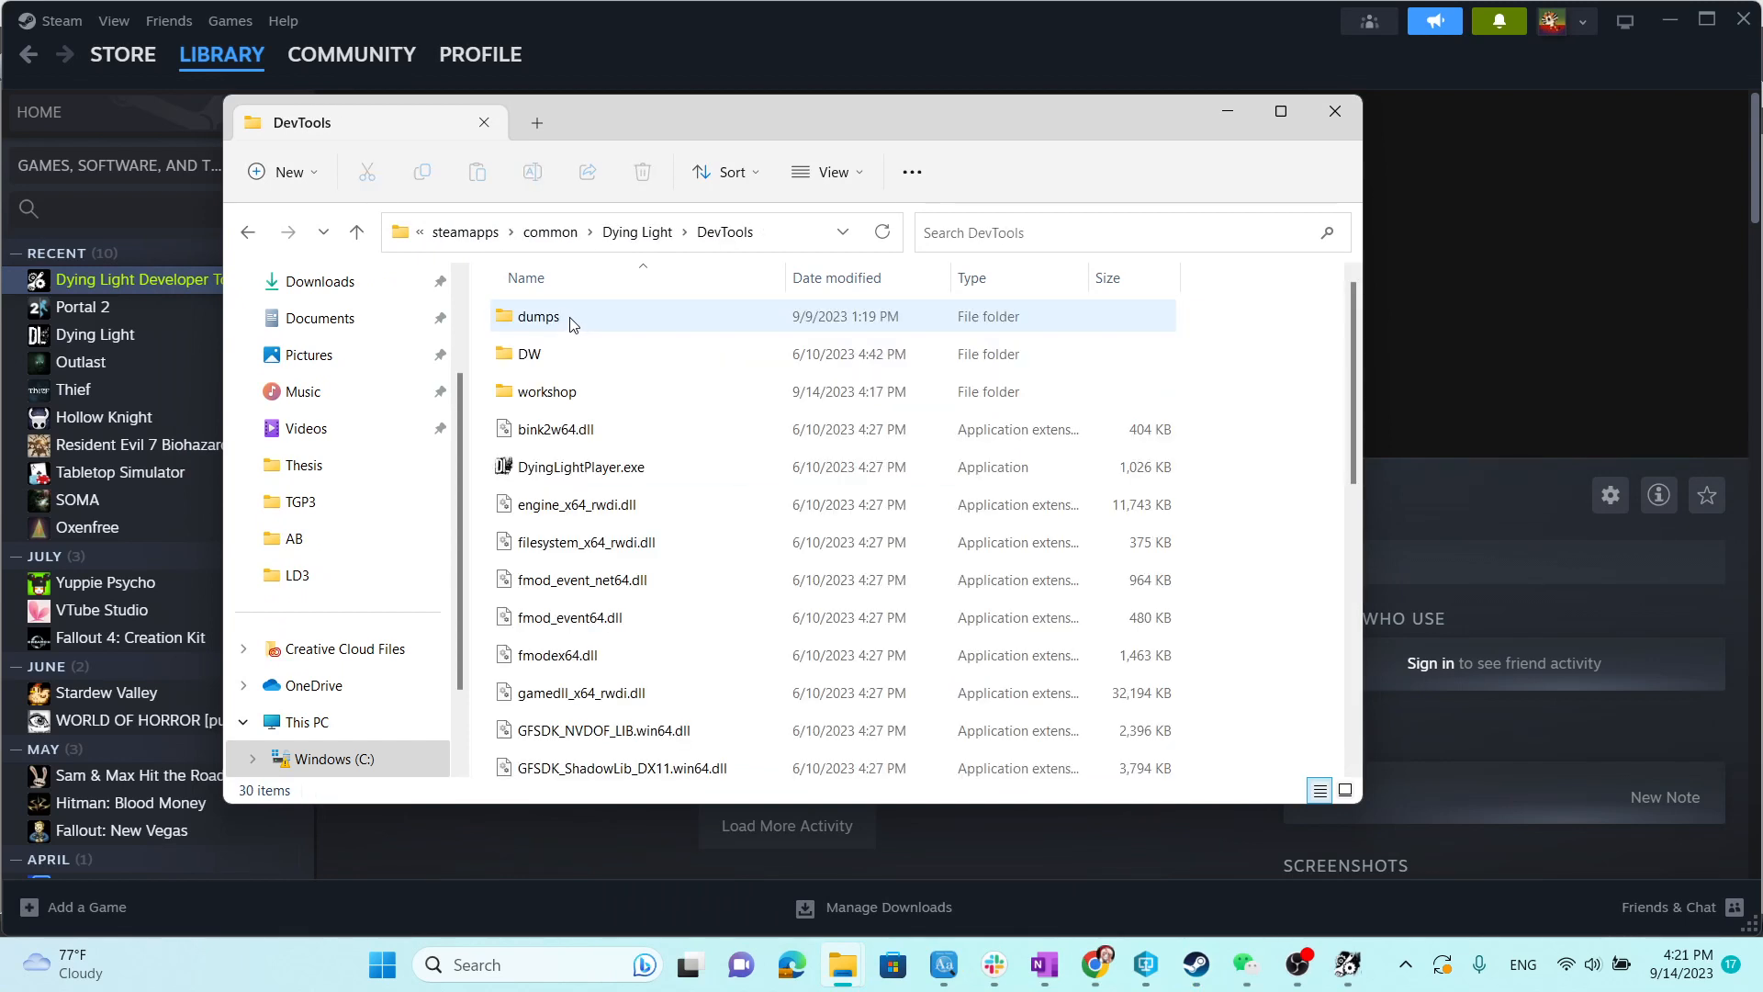
pyautogui.click(563, 392)
pyautogui.doubleClick(563, 391)
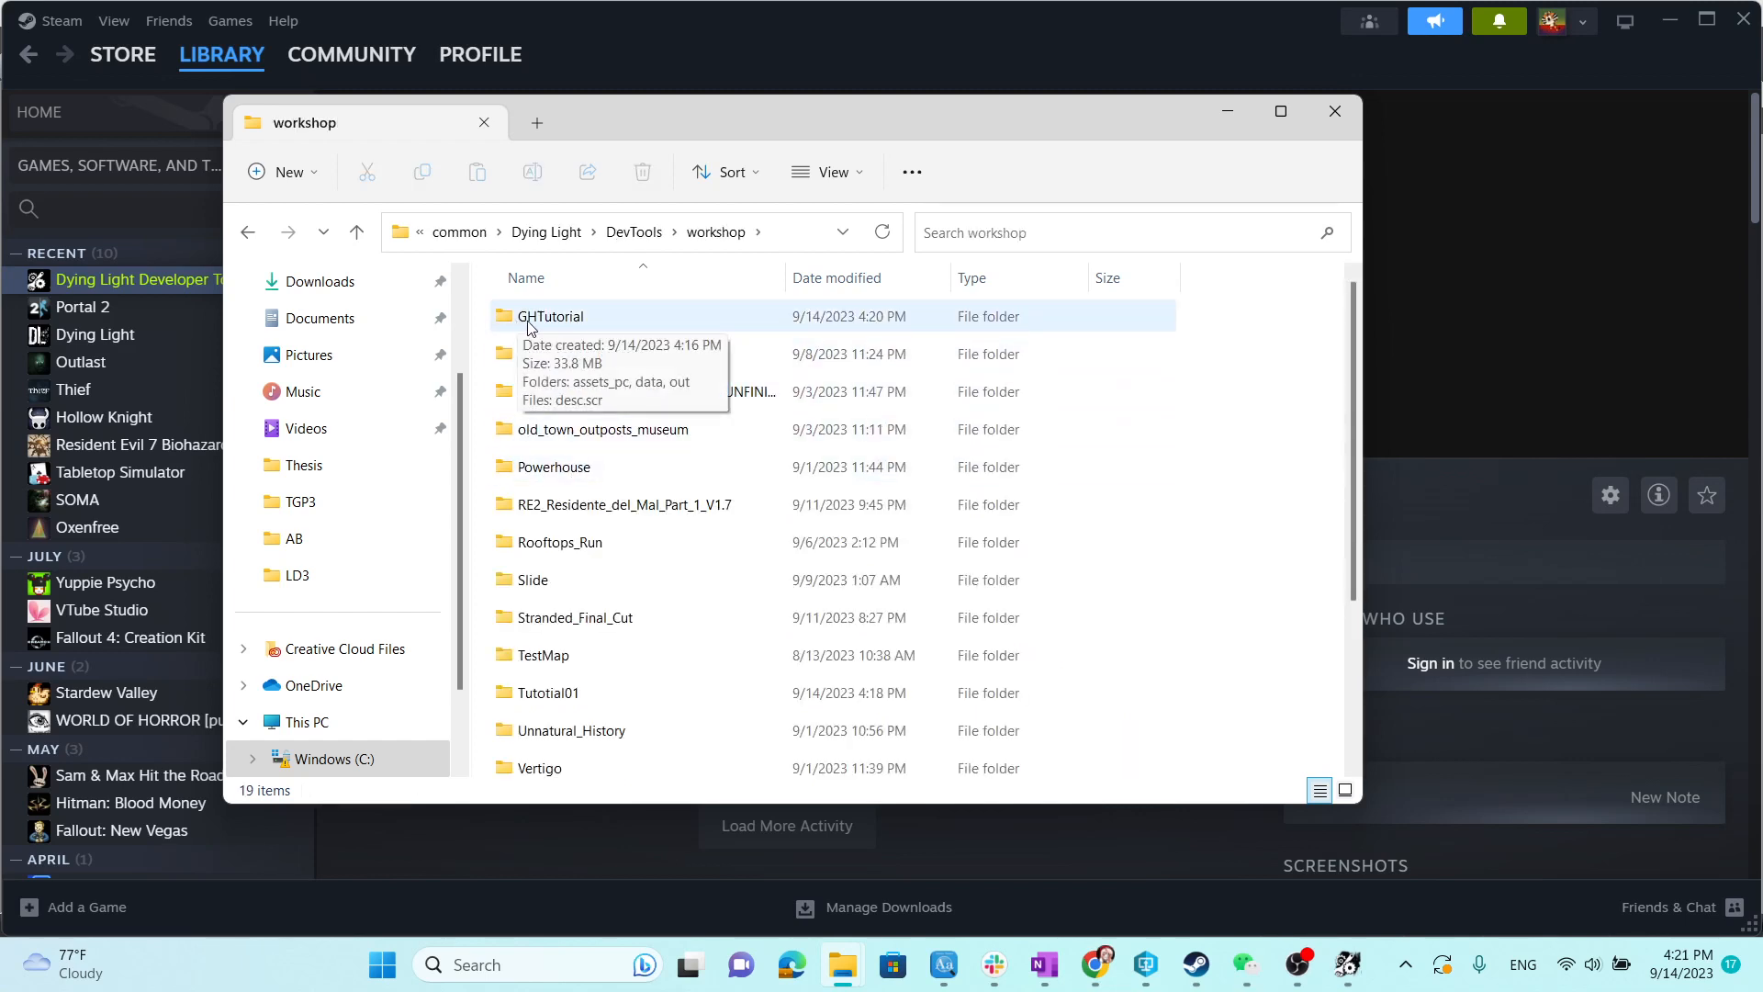
pyautogui.doubleClick(605, 322)
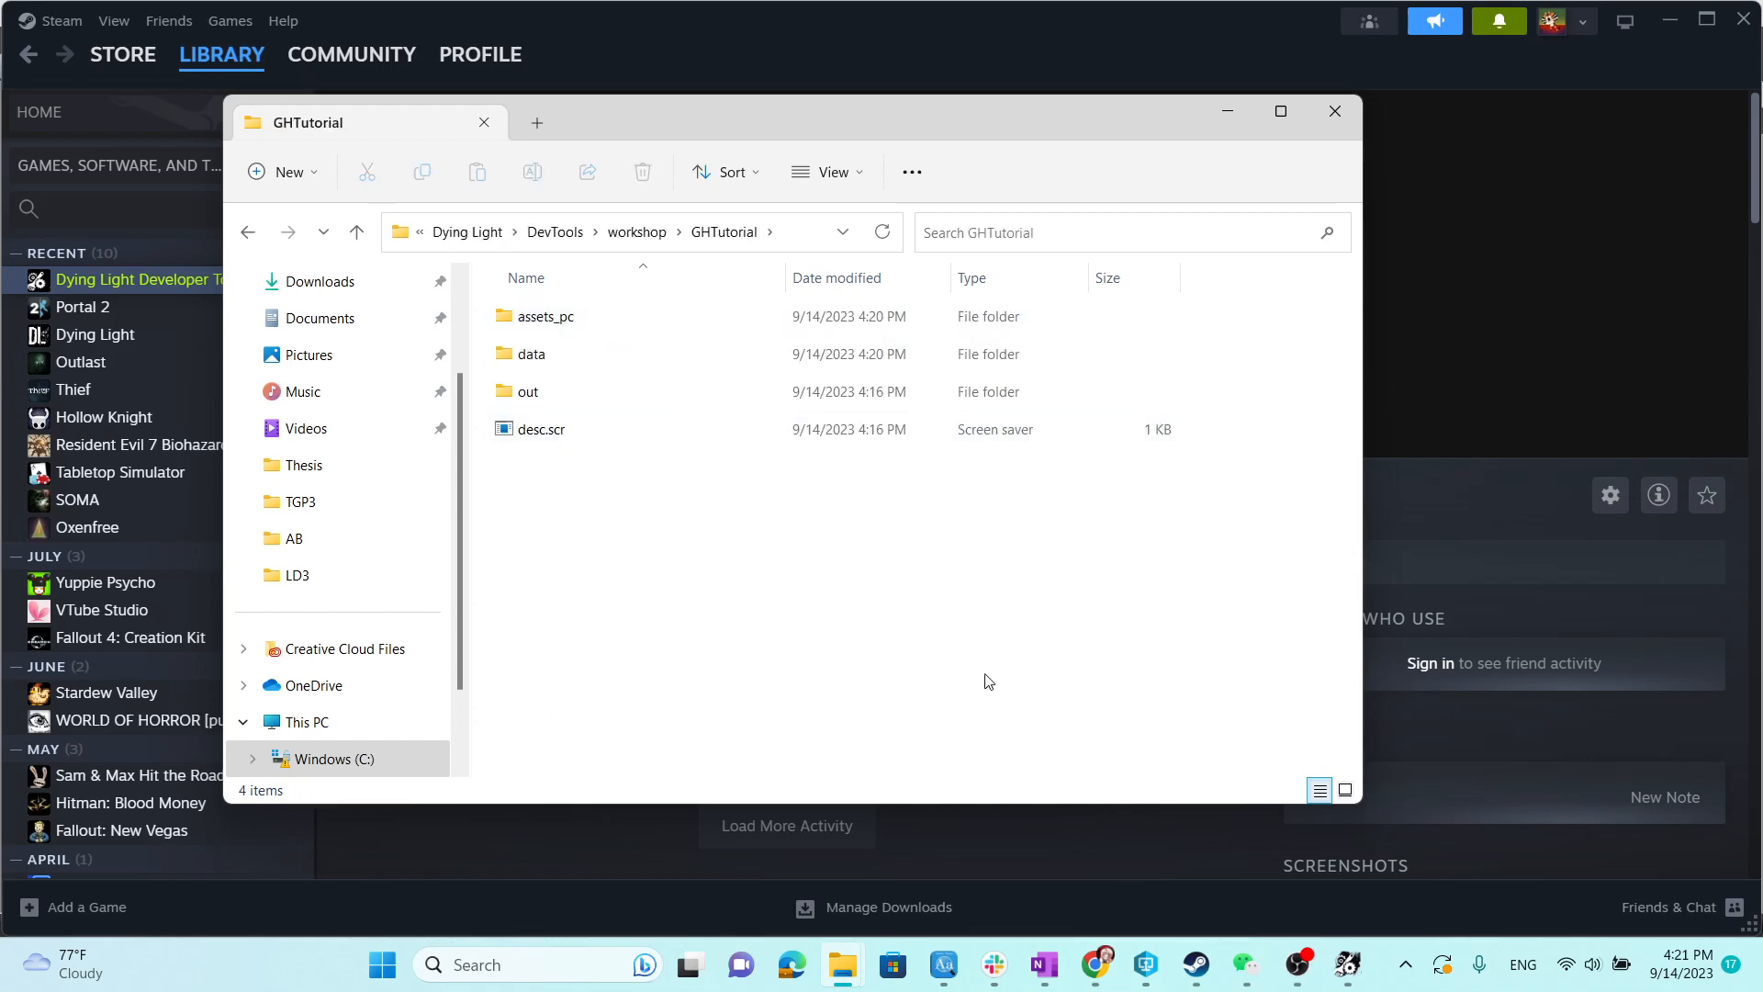
# Open Inventory_Gen_workshop.scr from the project's data\scripts\inventory folder in Notepad++.
pyautogui.click(1355, 978)
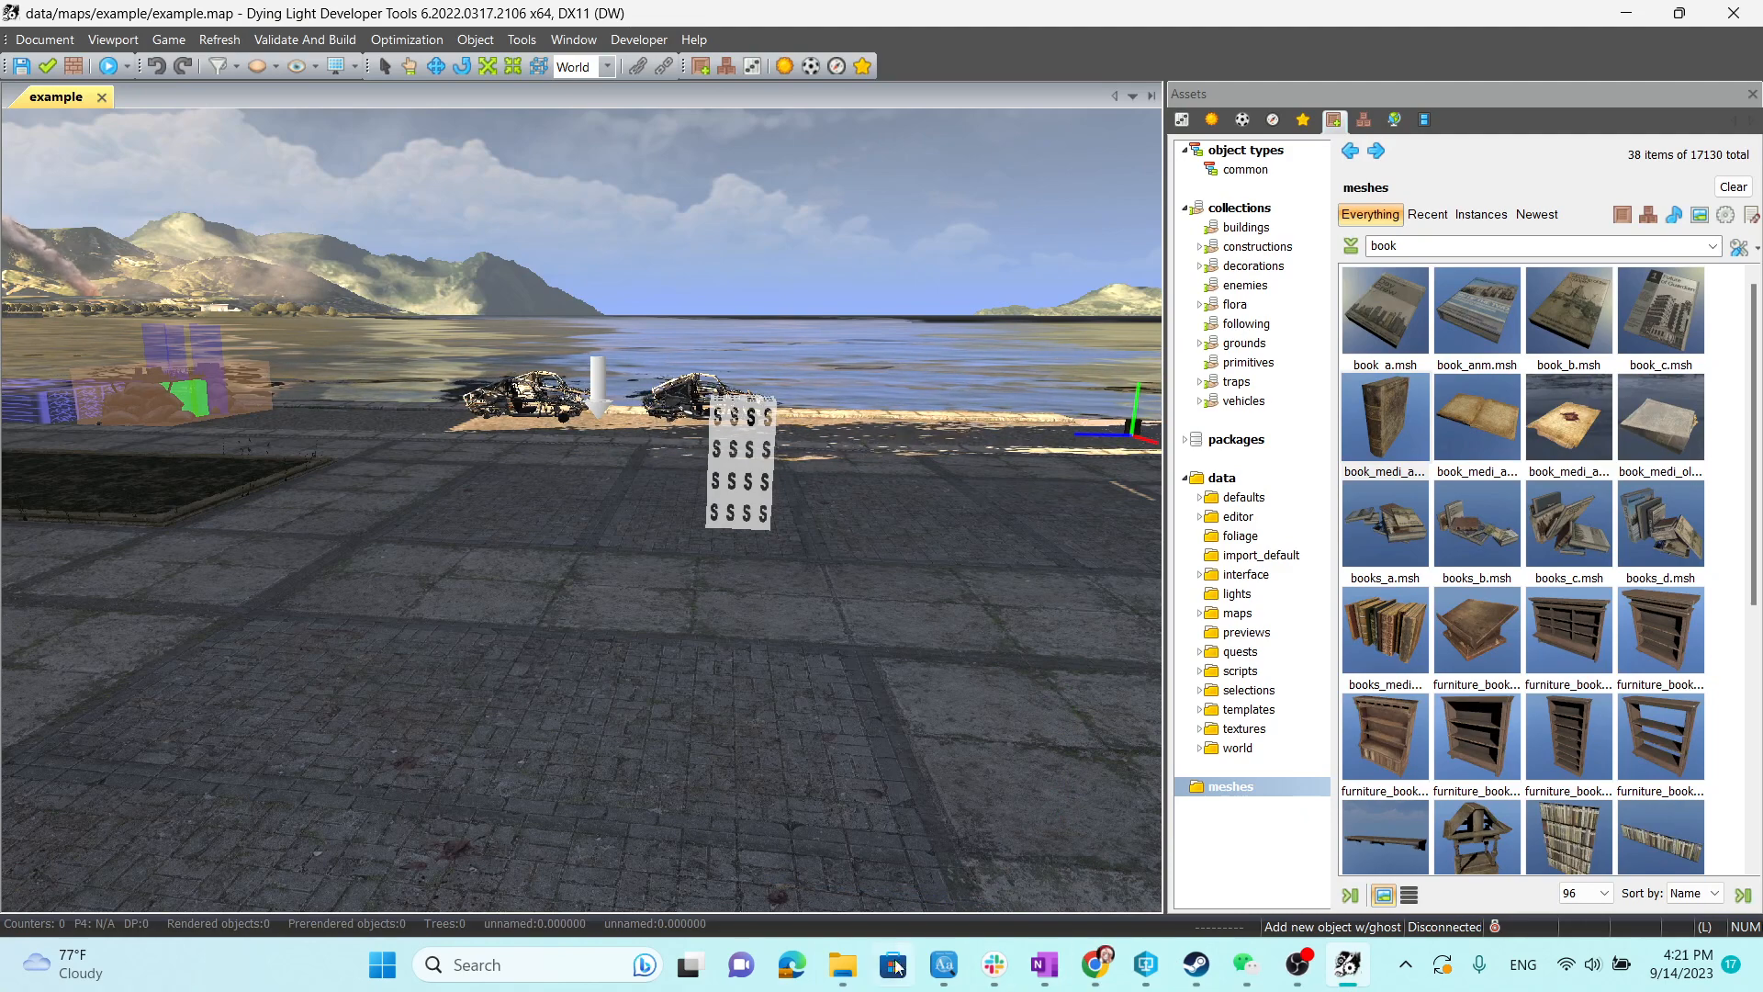
pyautogui.click(854, 964)
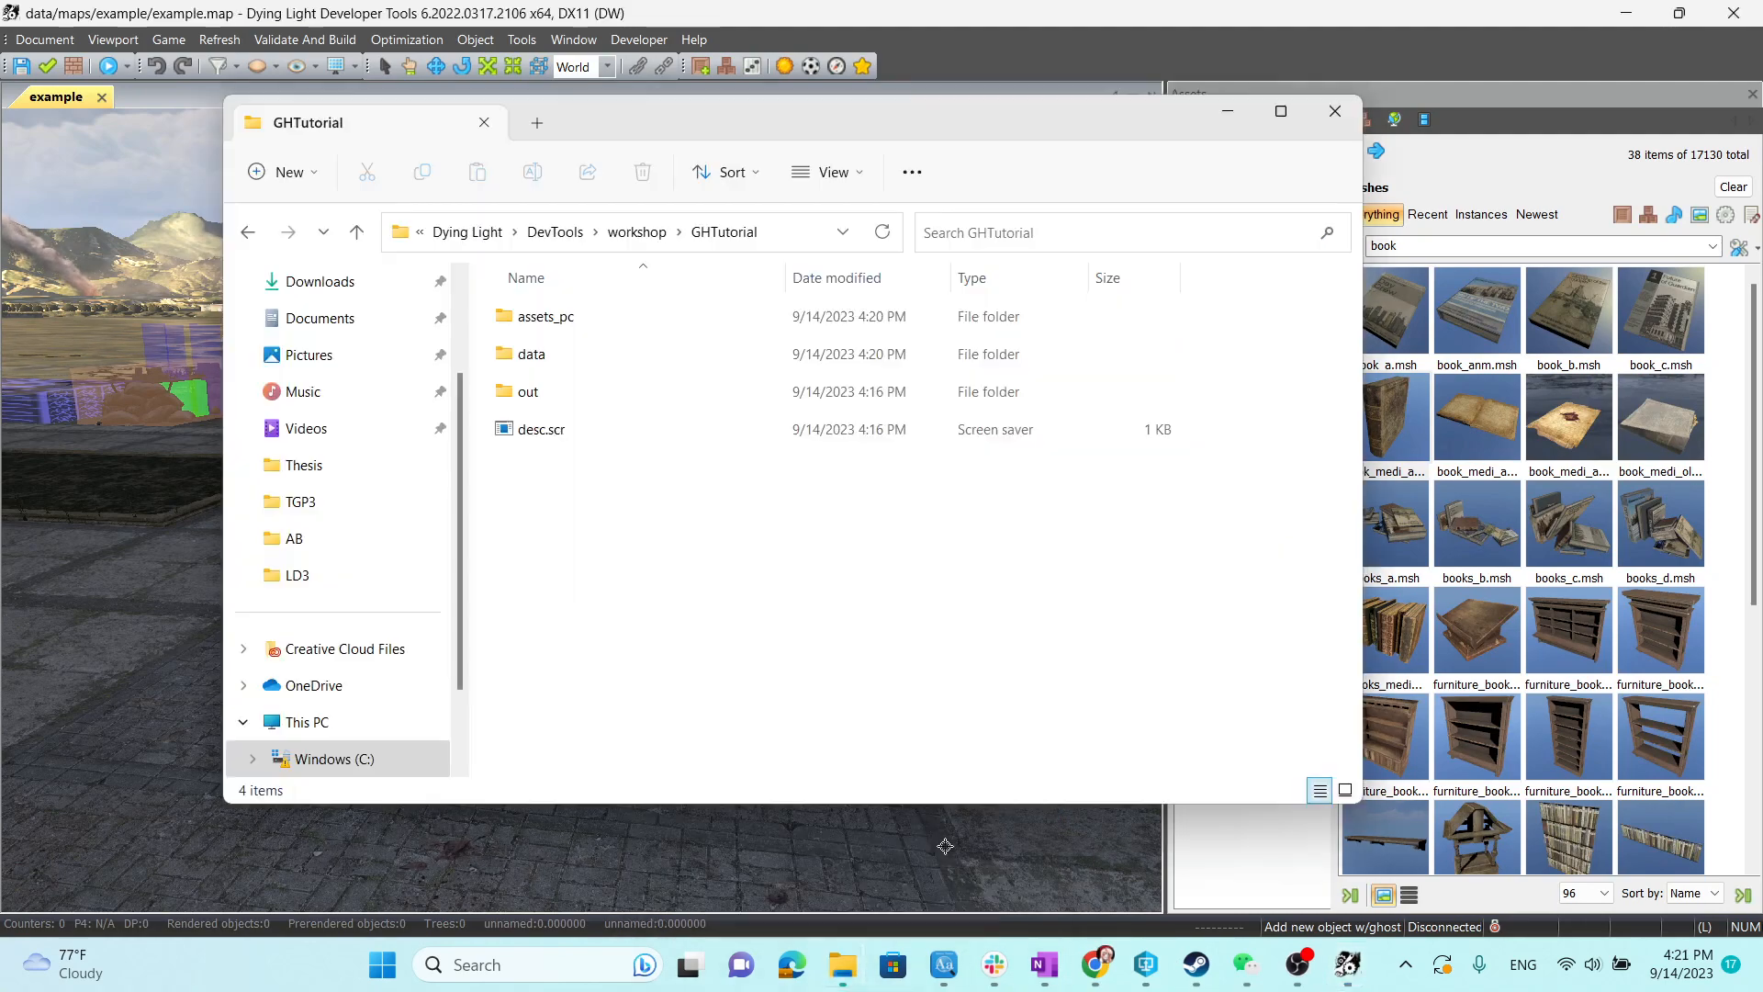
pyautogui.doubleClick(552, 359)
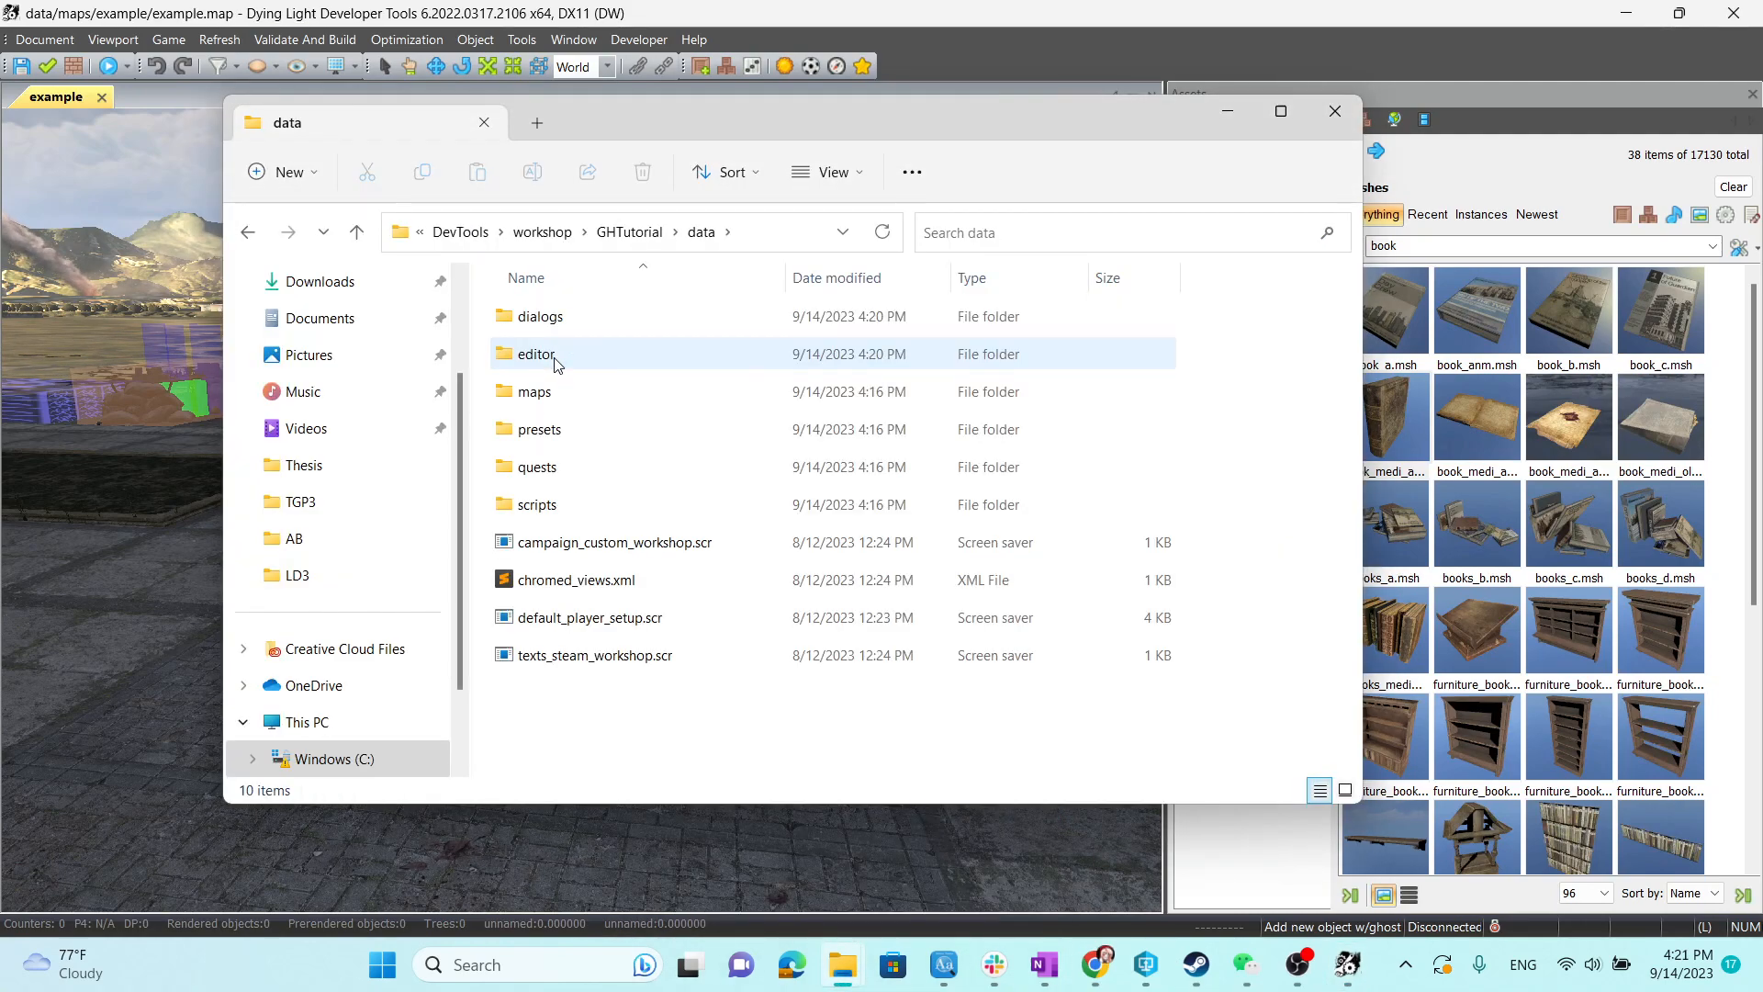
pyautogui.doubleClick(536, 505)
pyautogui.doubleClick(599, 395)
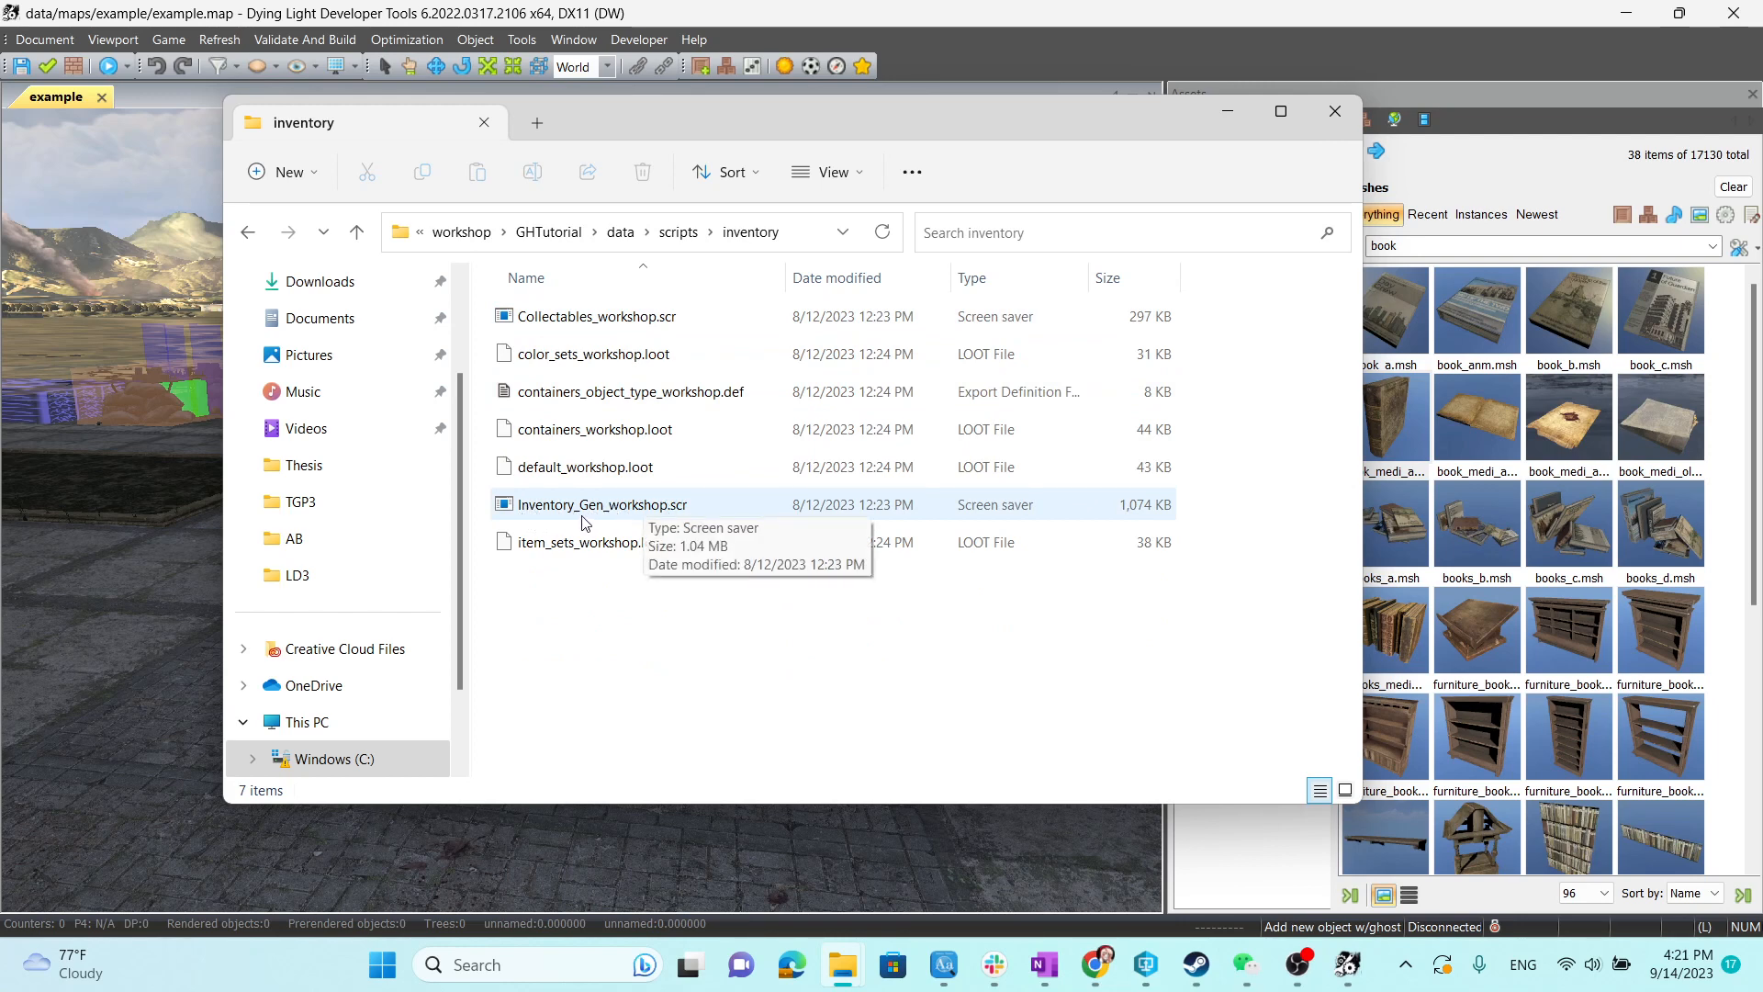
pyautogui.rightClick(675, 508)
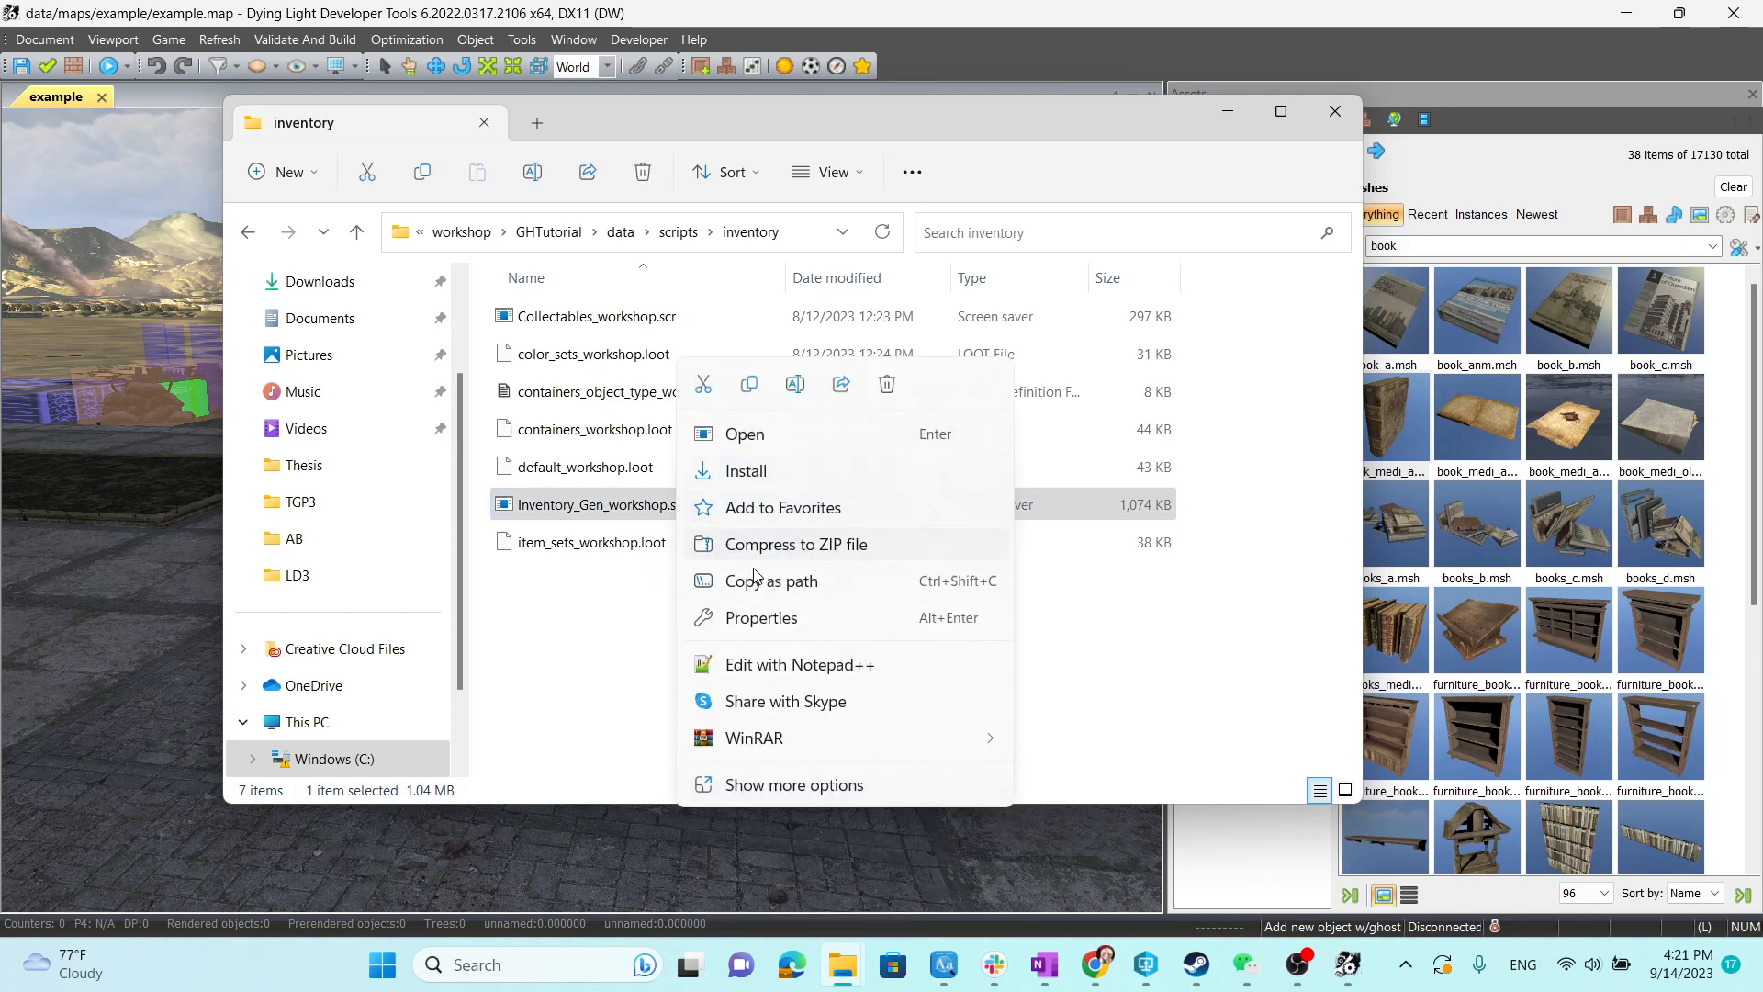
pyautogui.click(810, 669)
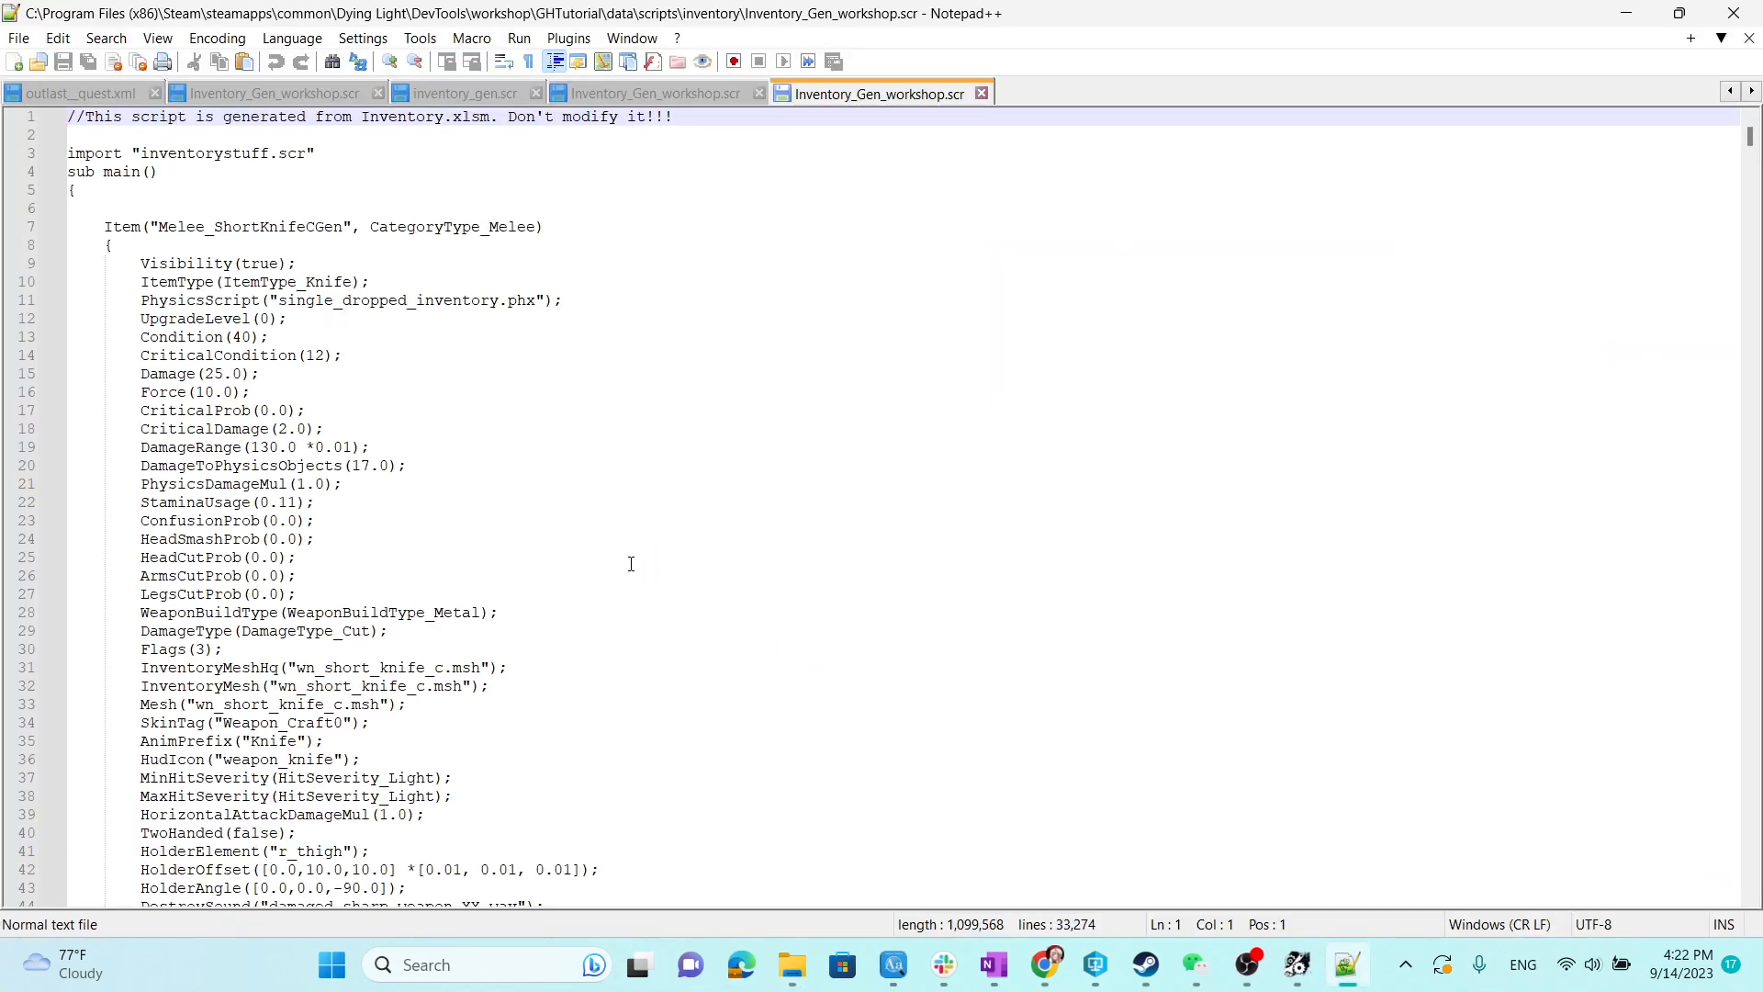
# Examine the item definitions throughout the inventory script, from the melee knives to the firearms, and return to the first item.
pyautogui.scroll(-9, 578, 596)
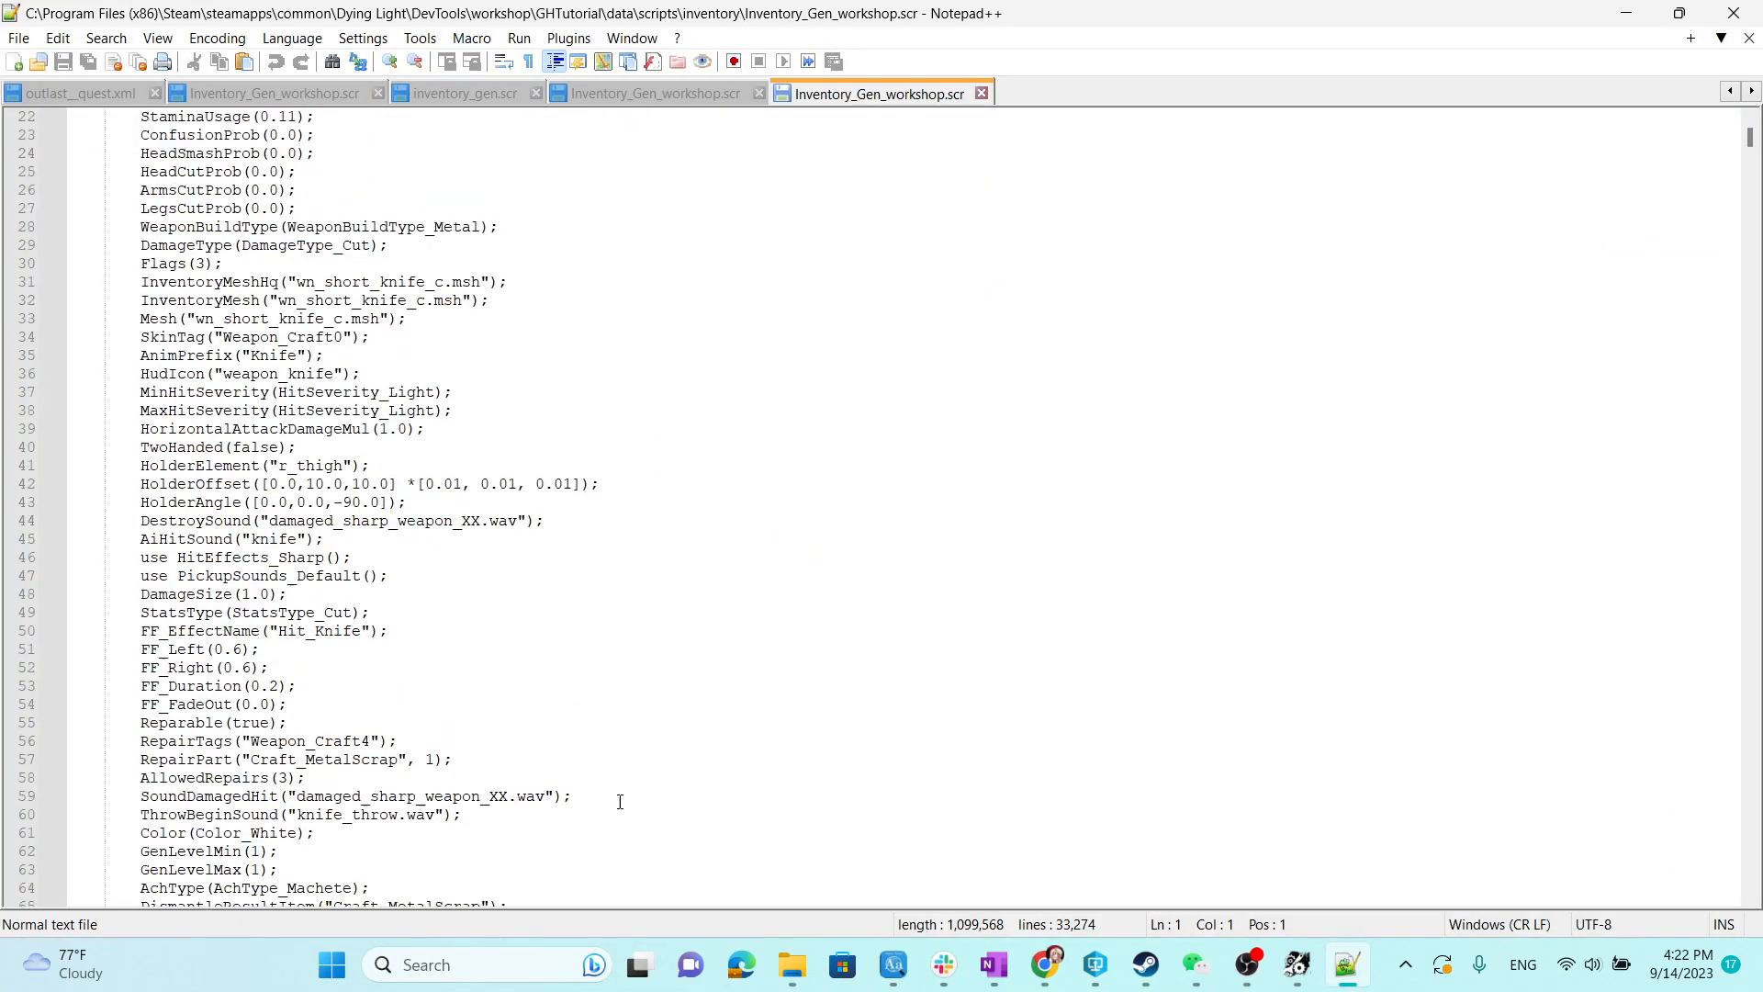
pyautogui.scroll(-20, 534, 750)
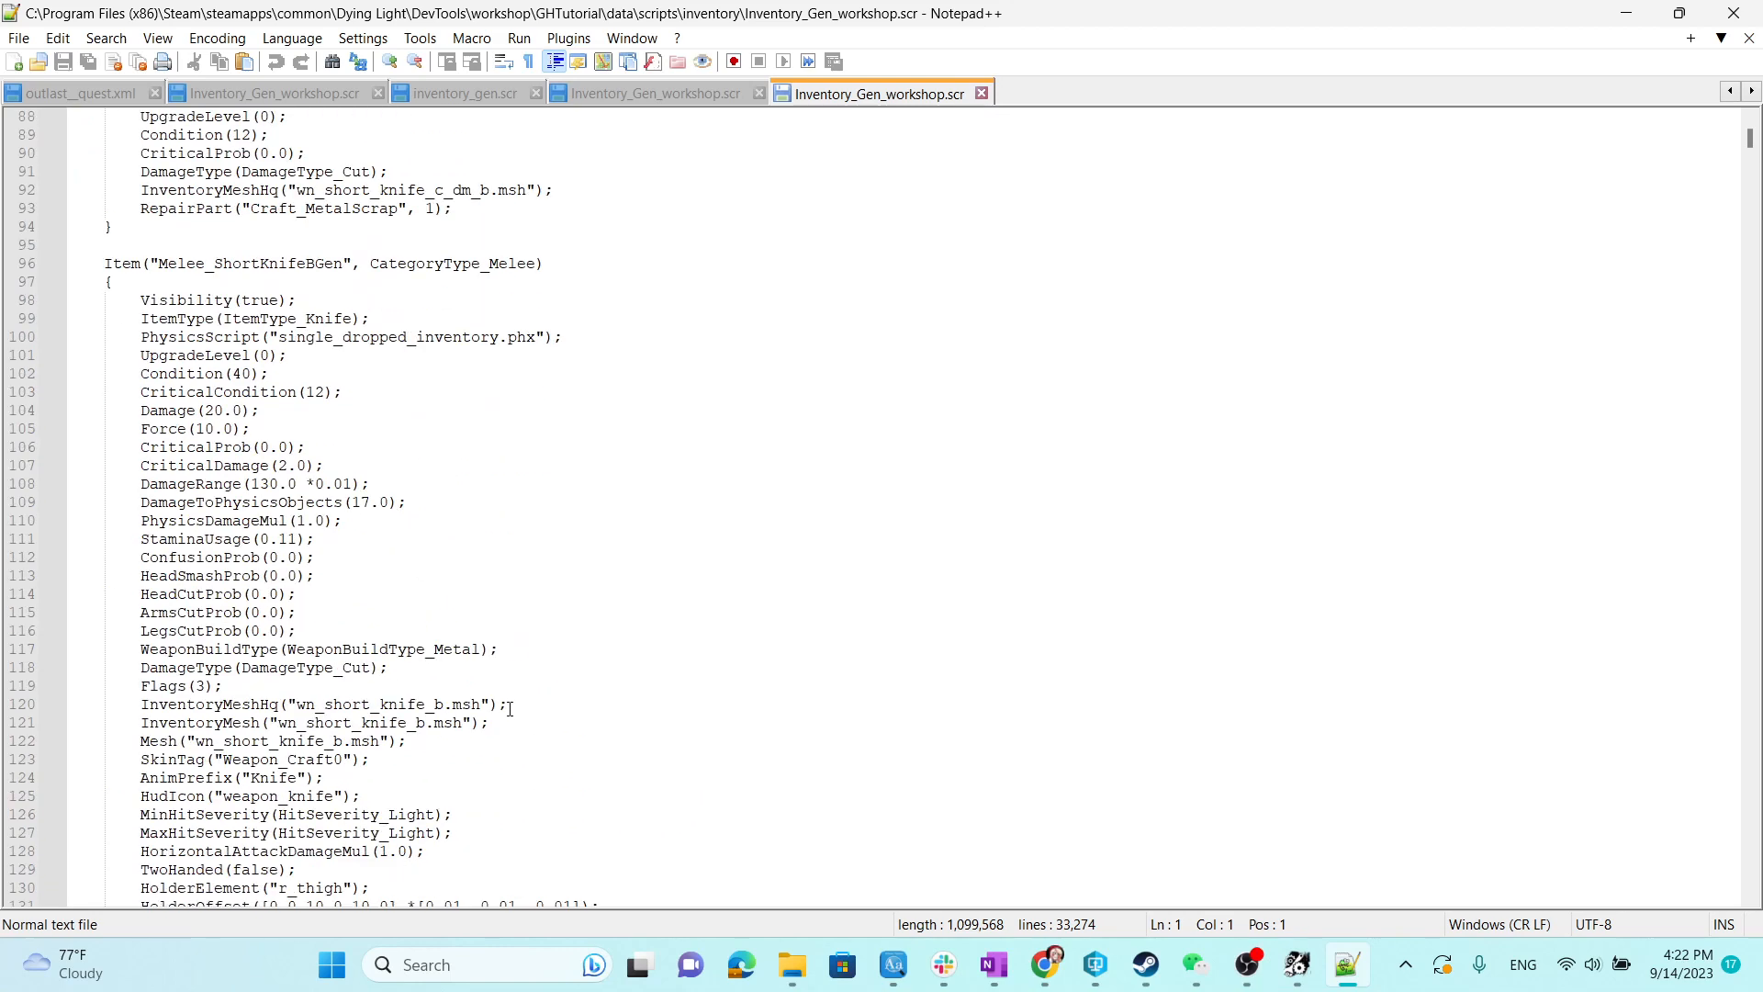
pyautogui.scroll(-6, 518, 716)
pyautogui.scroll(-5, 528, 741)
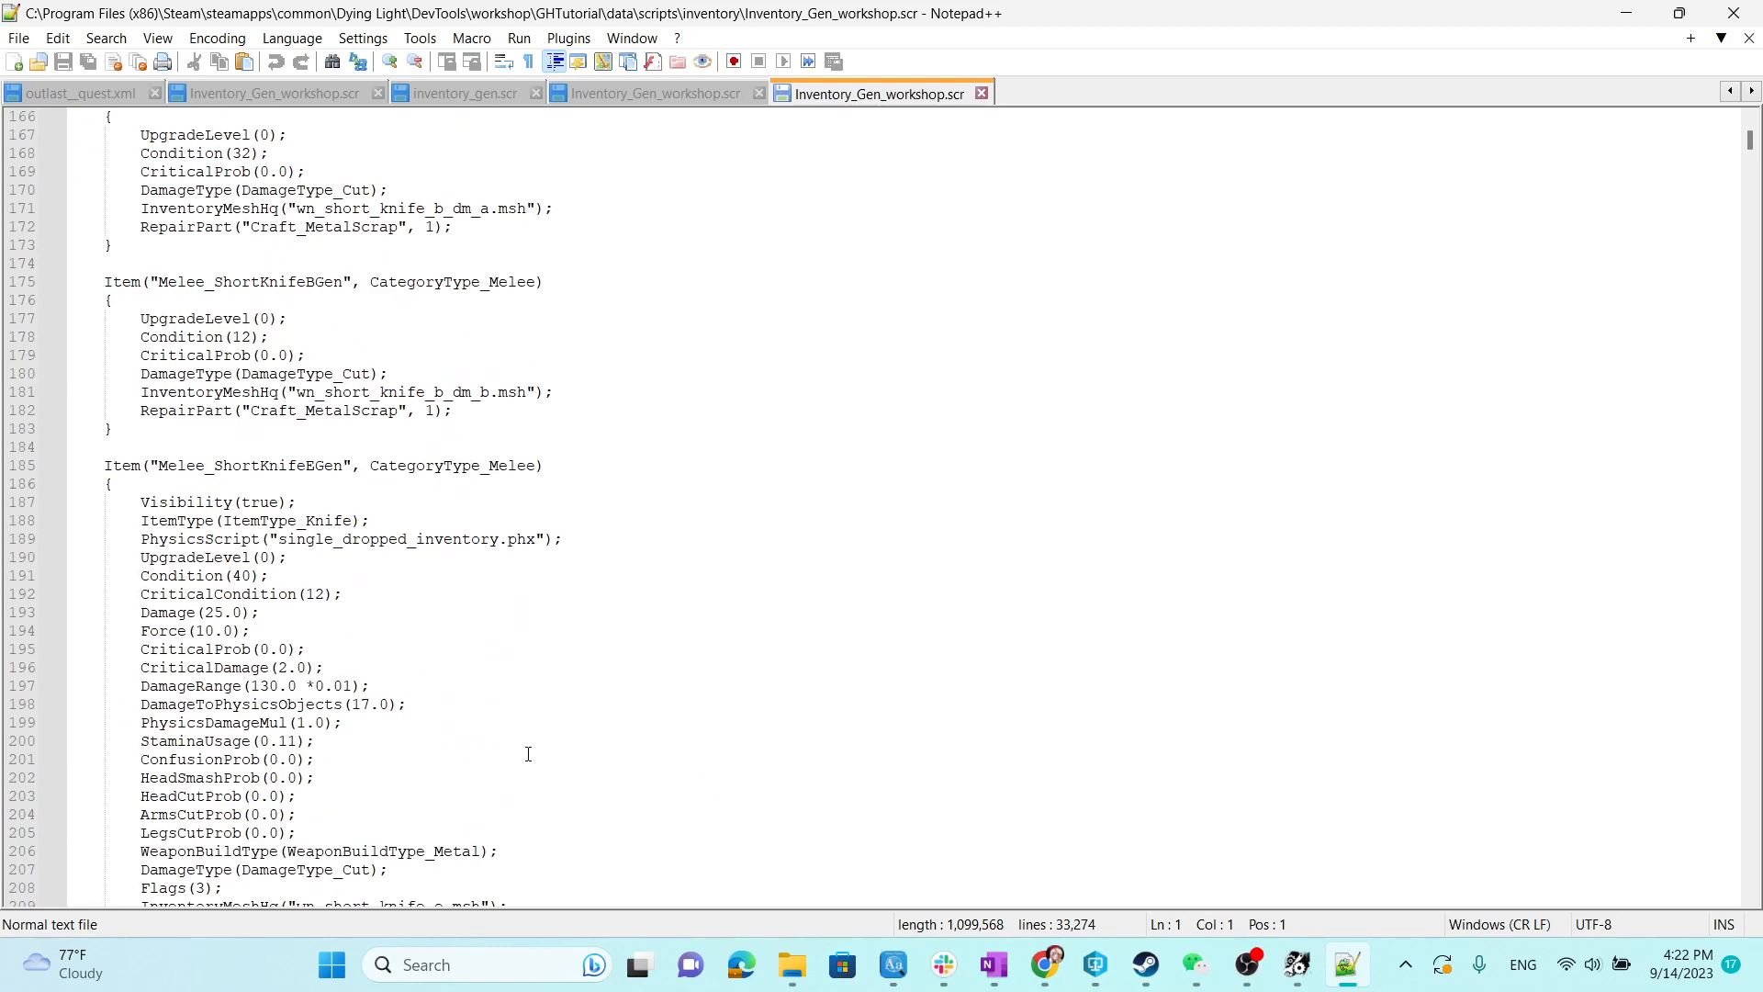
pyautogui.scroll(-20, 374, 564)
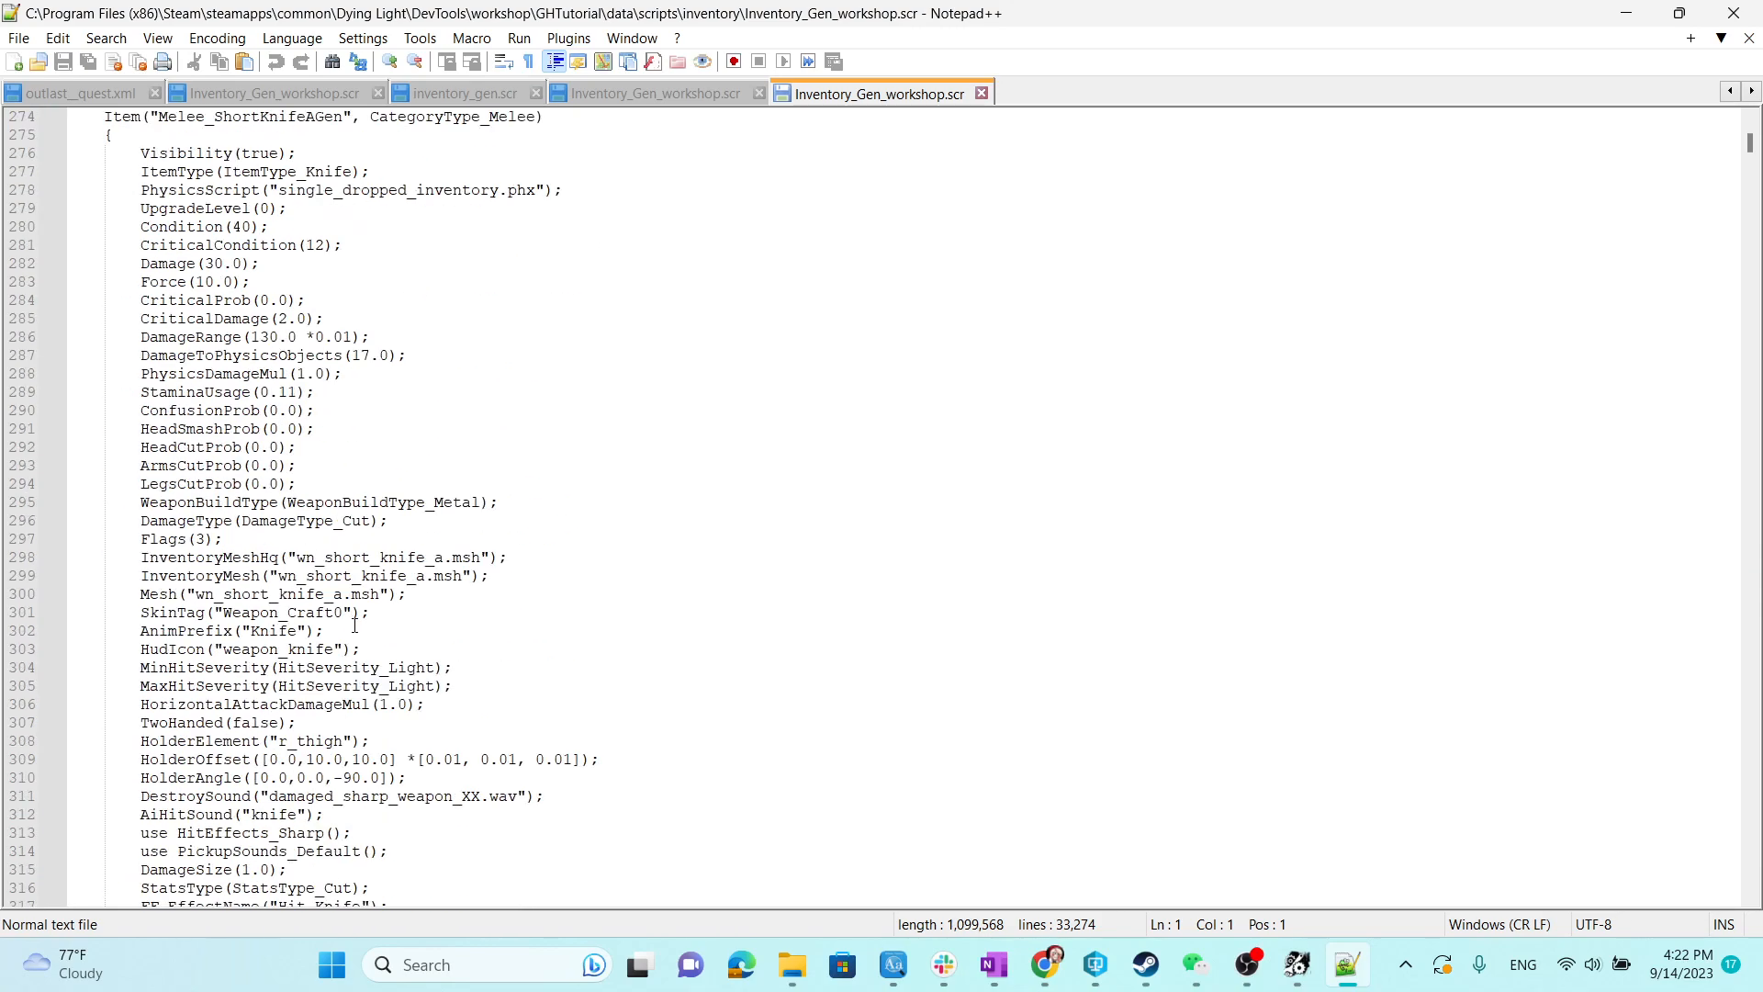
pyautogui.scroll(-20, 347, 569)
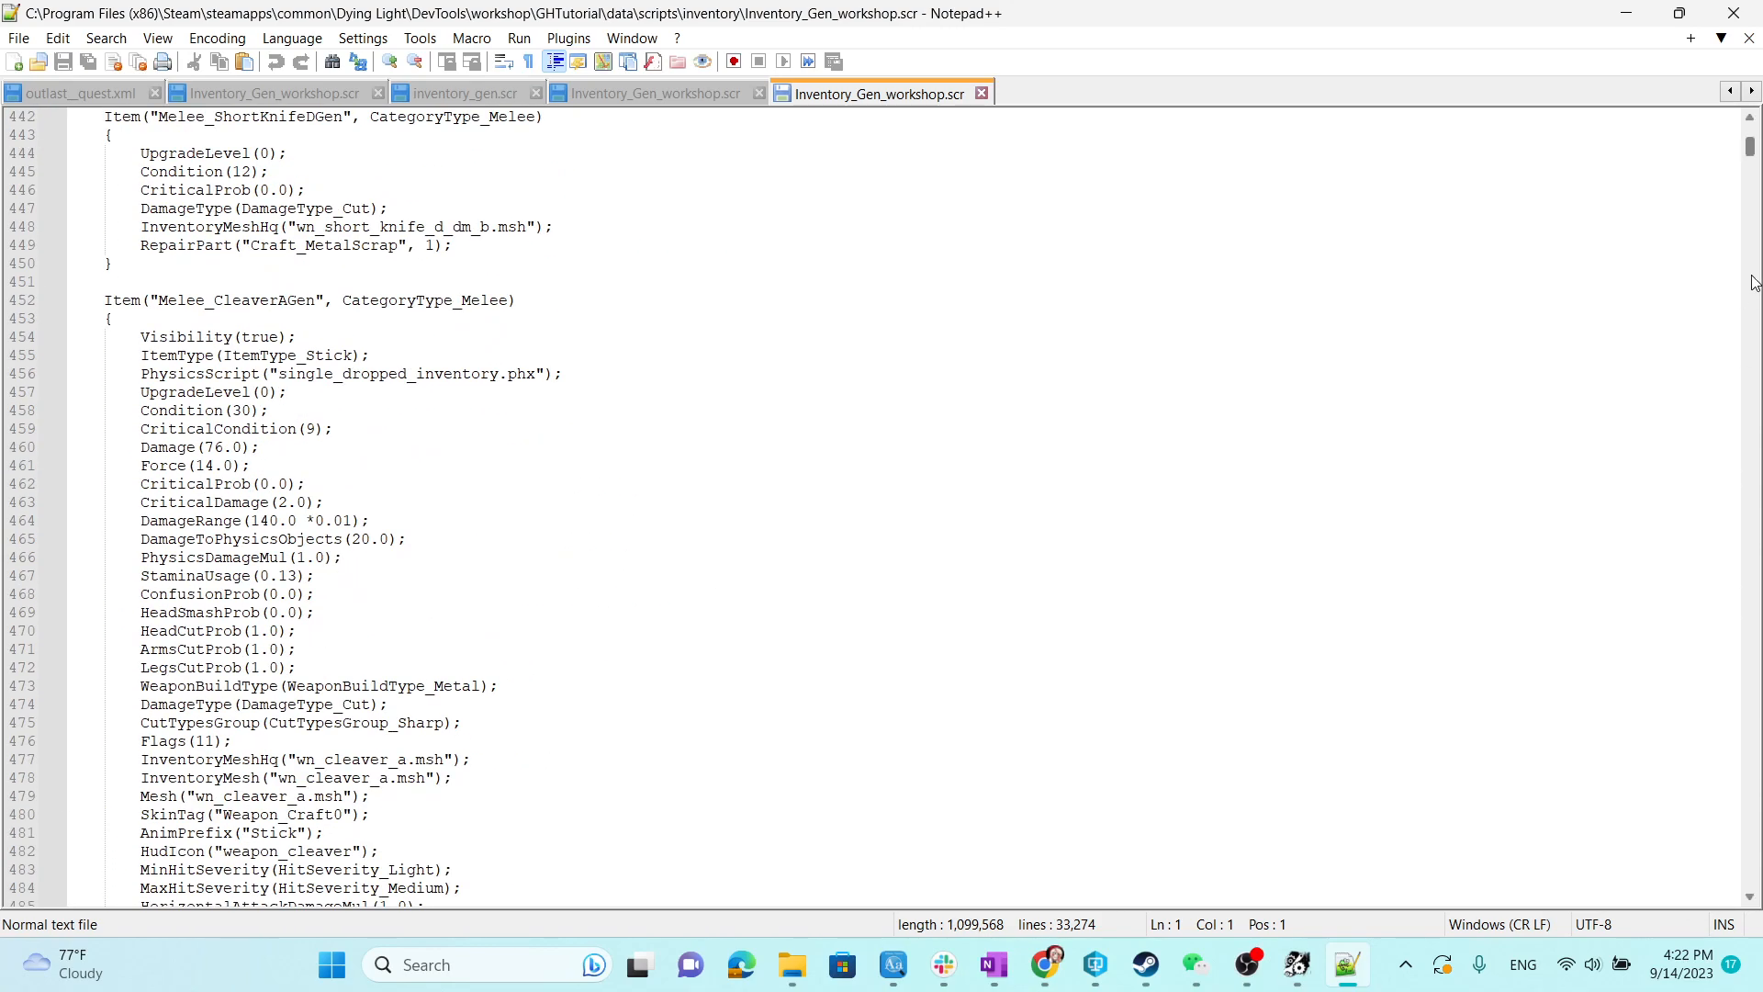
pyautogui.moveTo(1749, 147)
pyautogui.mouseDown()
pyautogui.moveTo(1752, 812)
pyautogui.moveTo(1752, 135)
pyautogui.mouseUp()
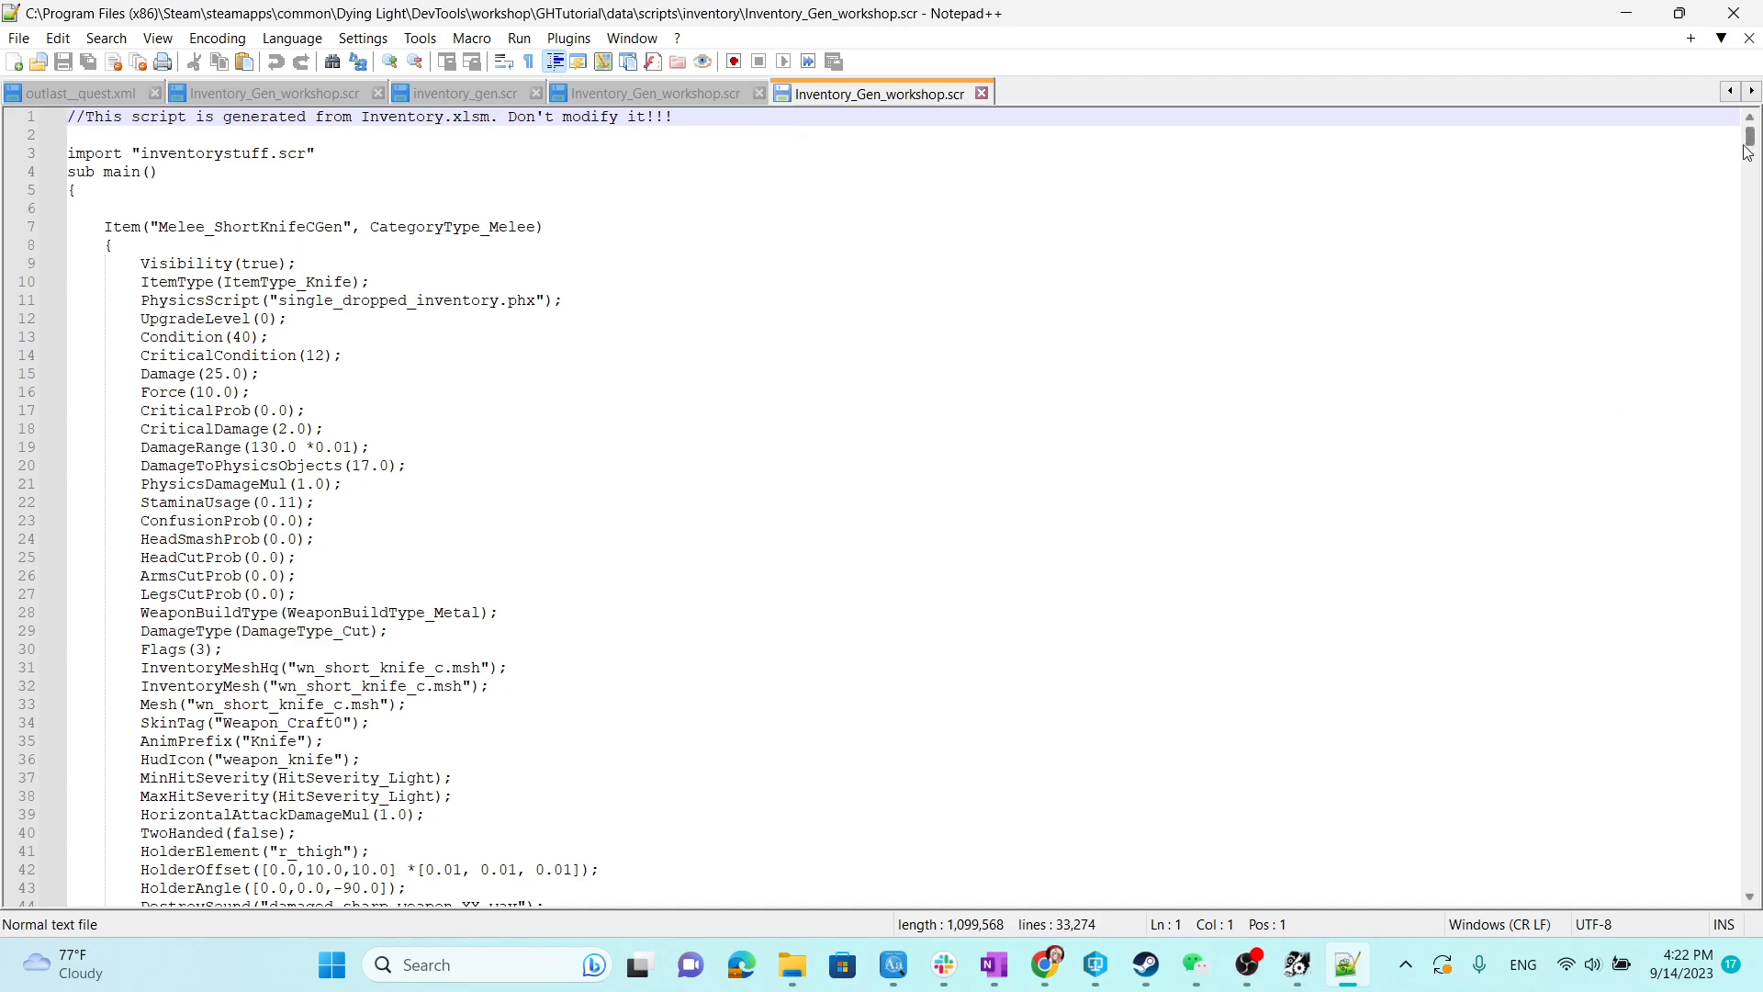
pyautogui.moveTo(1748, 146); pyautogui.dragTo(1732, 829)
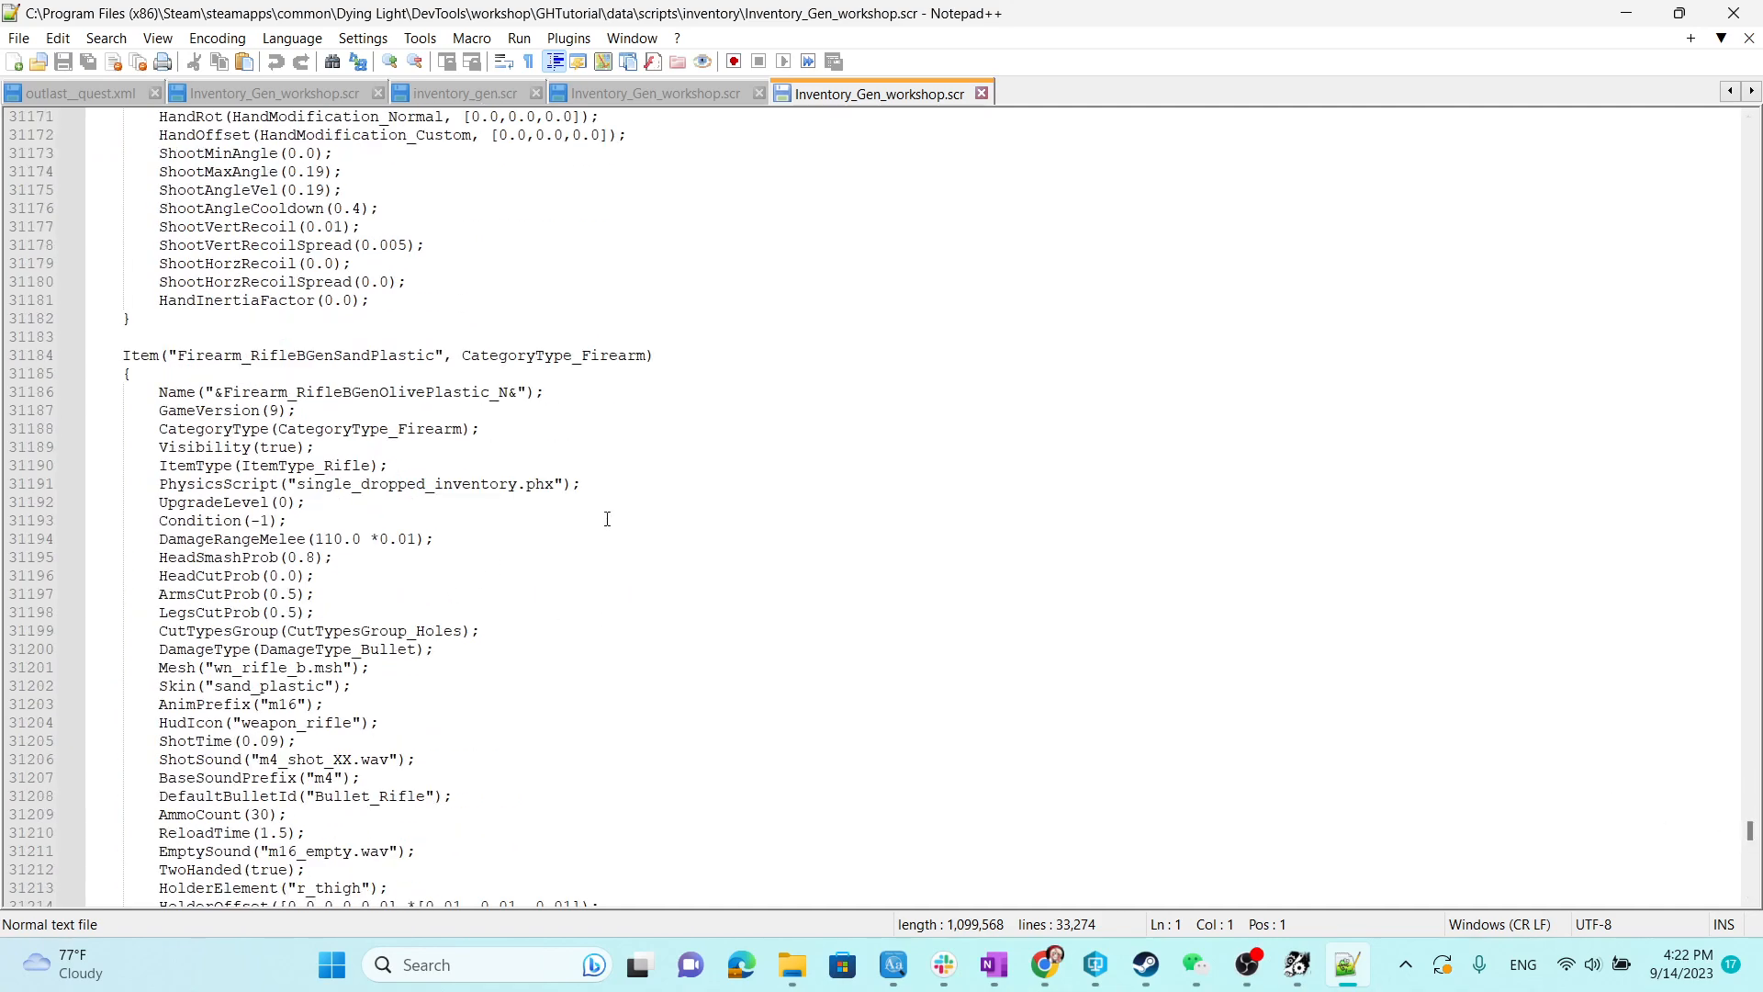
pyautogui.click(755, 222)
pyautogui.moveTo(1747, 829); pyautogui.dragTo(1743, 124)
pyautogui.click(735, 298)
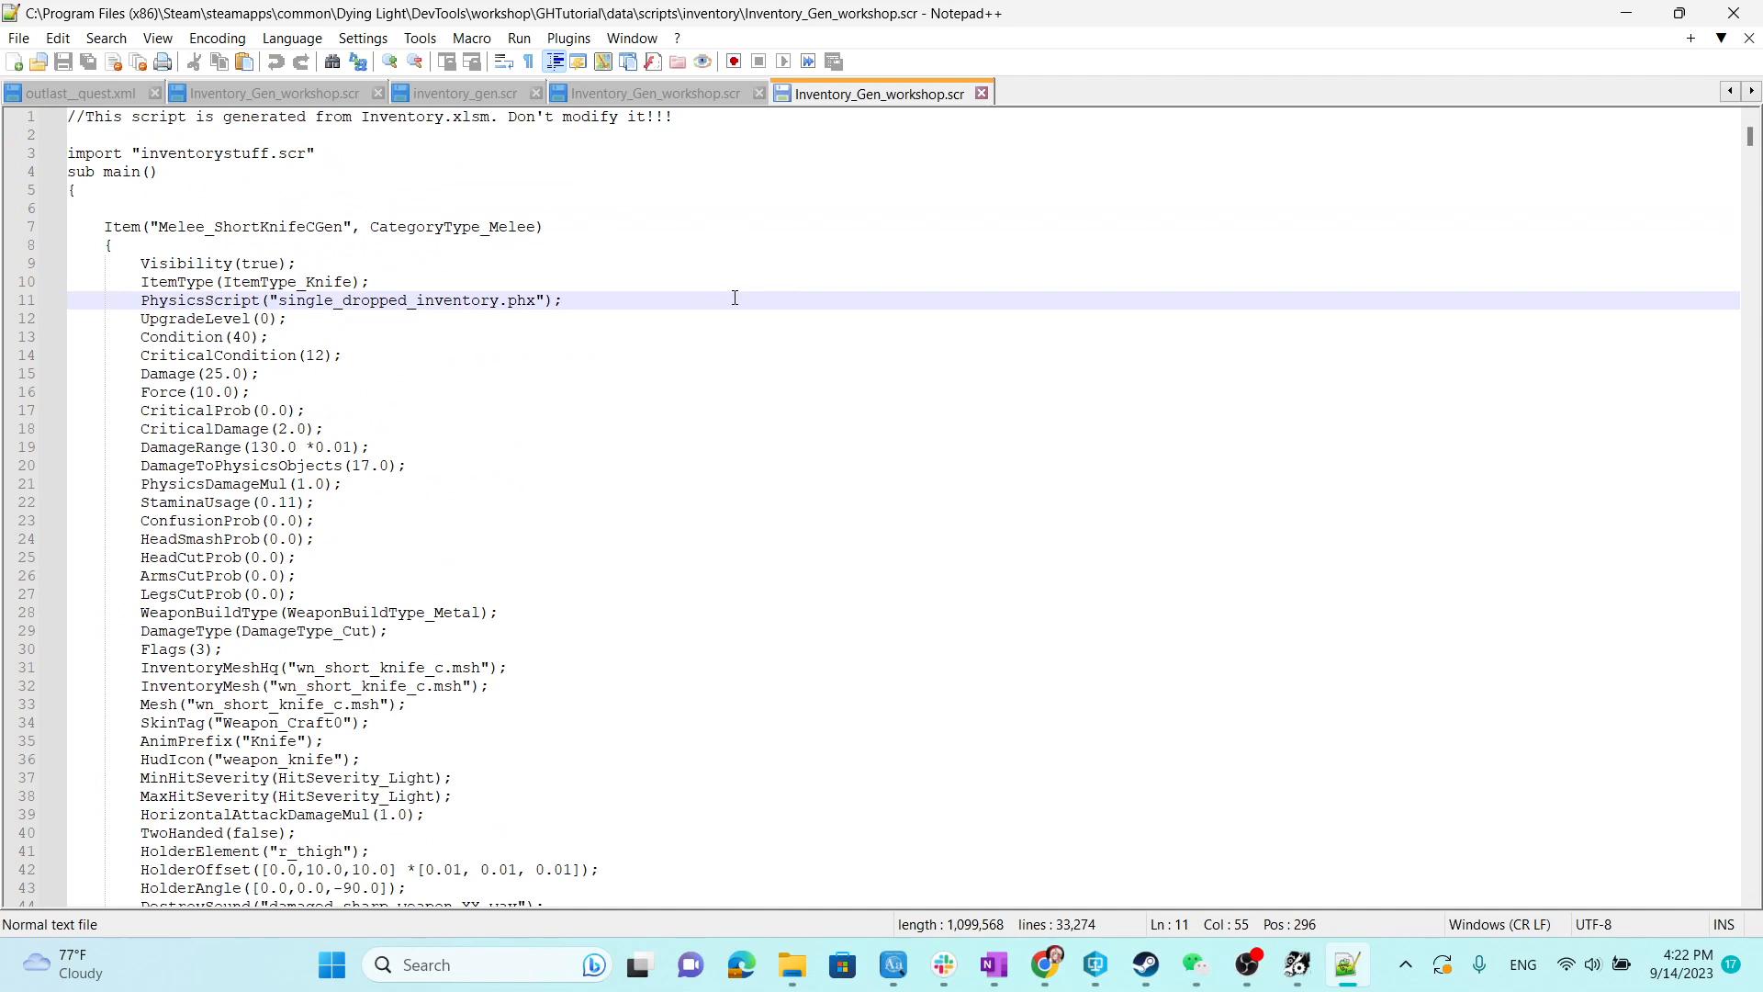
# Search the inventory script for crowbar to find the first crowbar item definition.
pyautogui.hotkey('ctrl', 'f')
pyautogui.write('crowba')
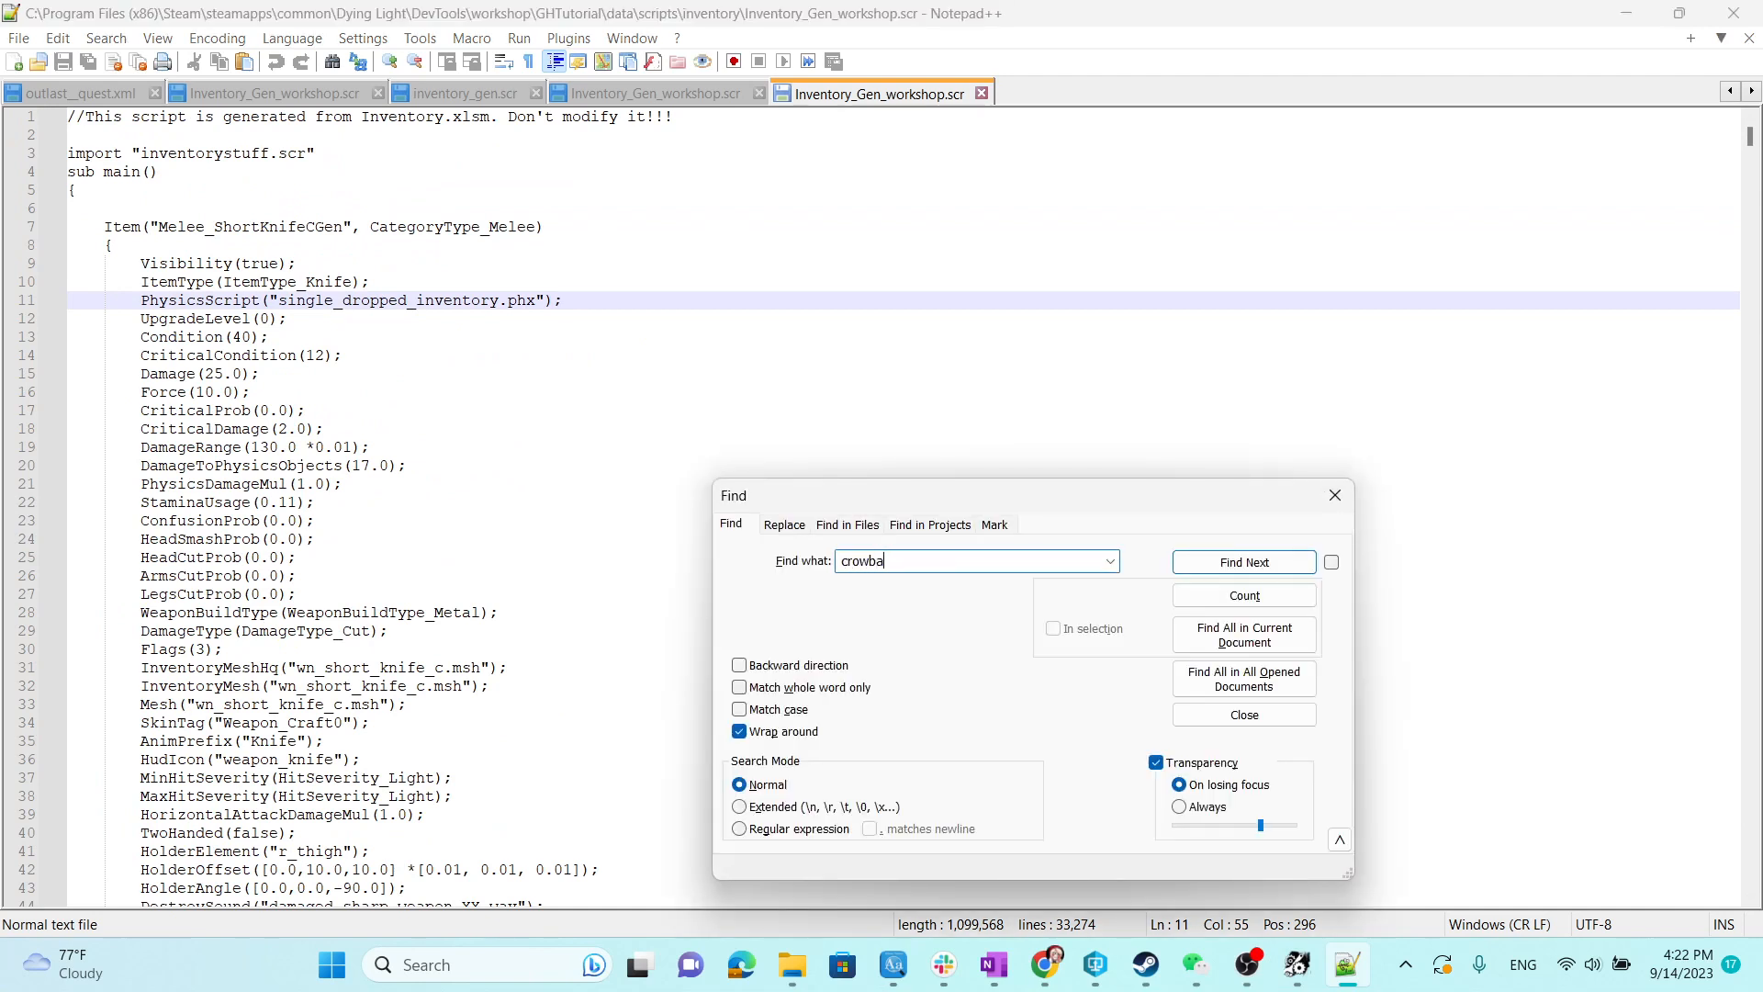
pyautogui.write('r')
pyautogui.press('Return')
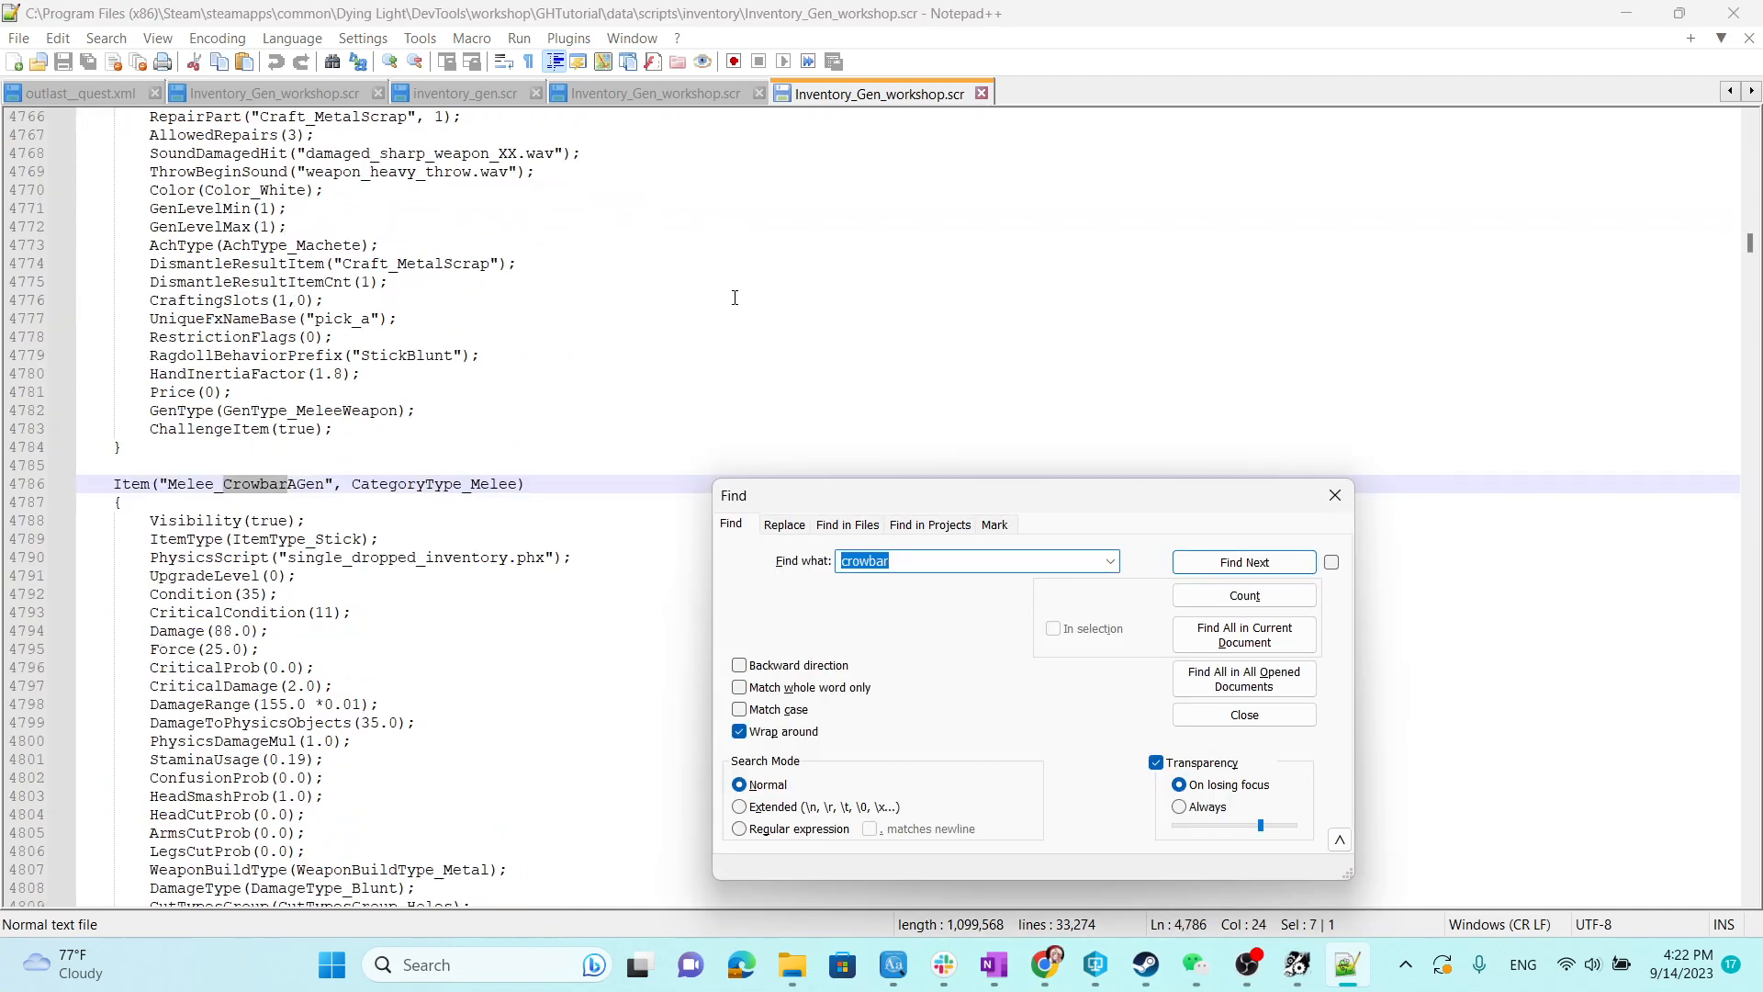
pyautogui.click(1334, 495)
# Copy all three consecutive Melee_CrowbarAGen item definitions, ending just before Melee_CrowbarBGen.
pyautogui.click(122, 577)
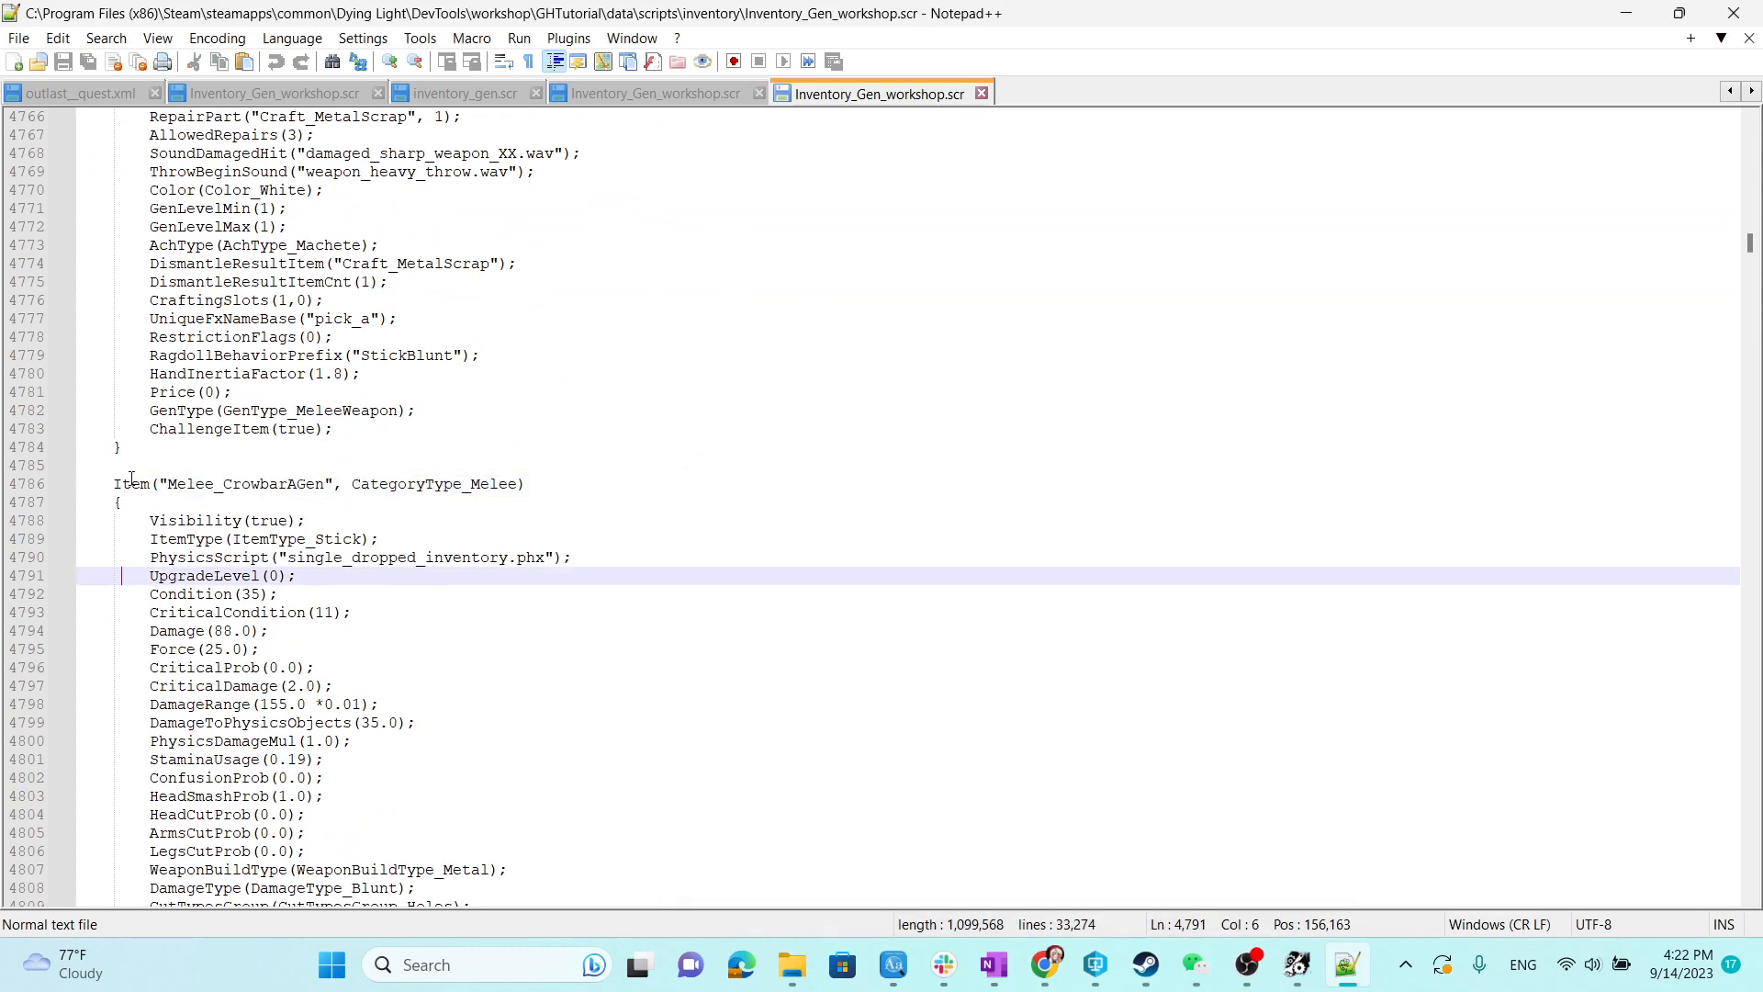
pyautogui.moveTo(111, 481); pyautogui.dragTo(184, 563)
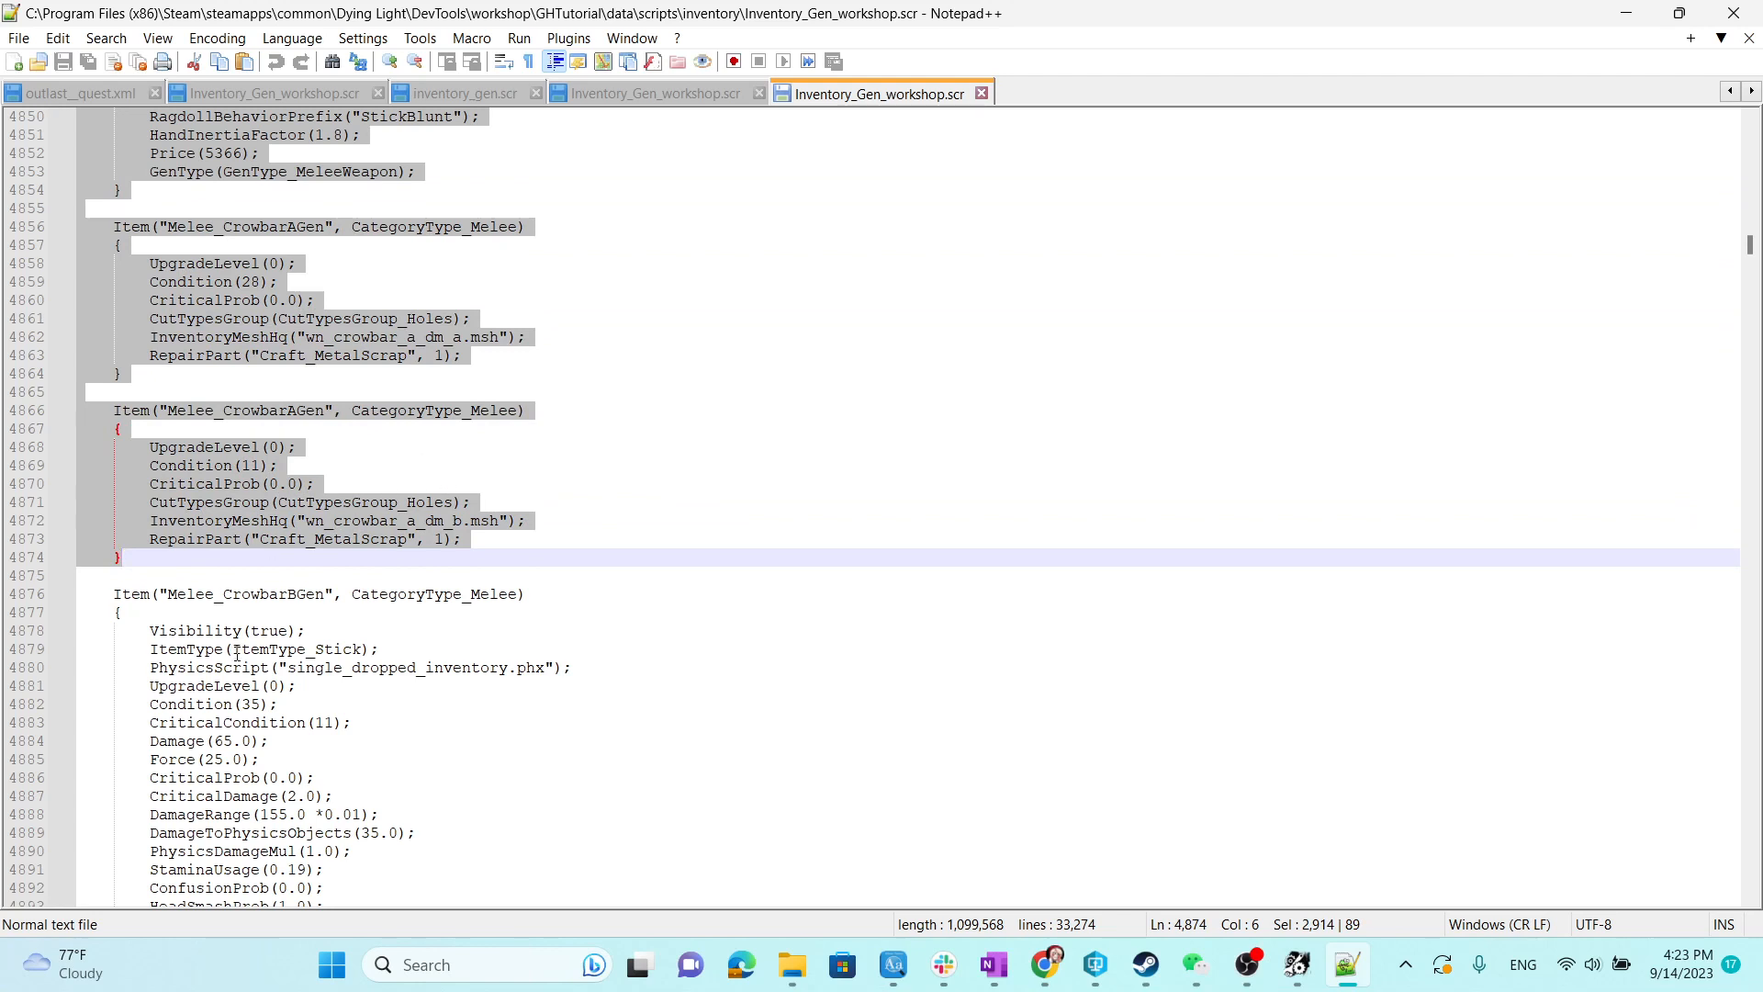
pyautogui.scroll(-2, 215, 472)
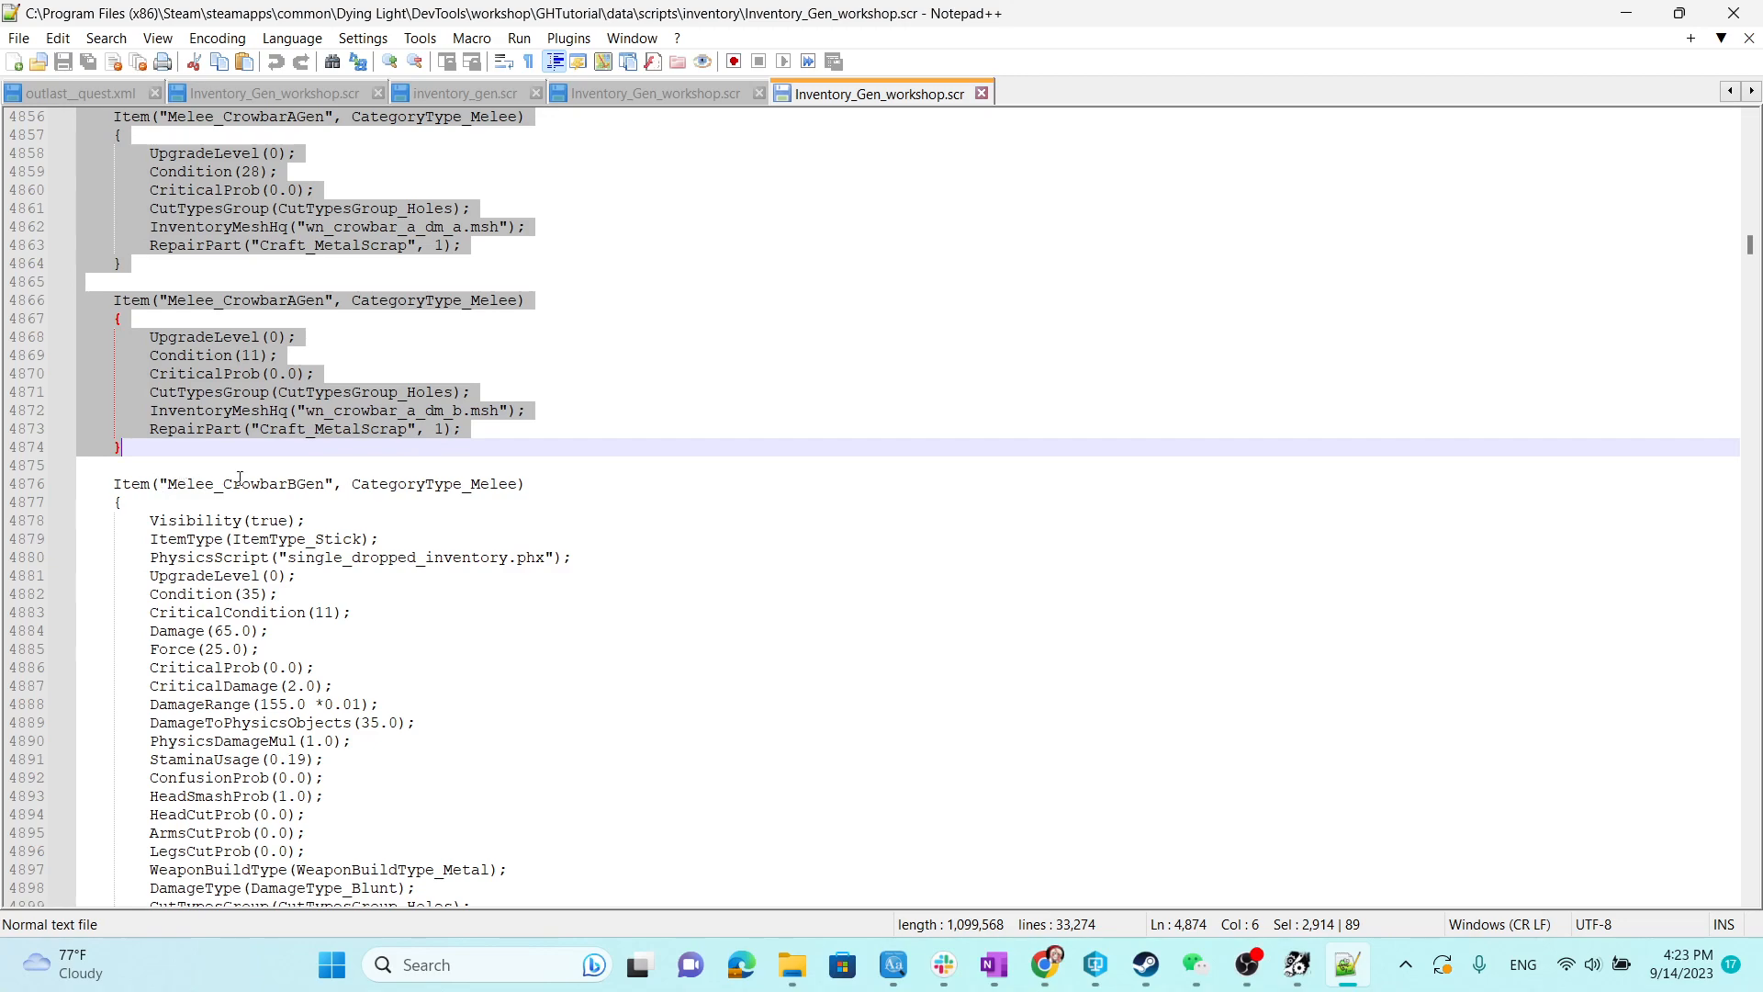
pyautogui.scroll(20, 315, 484)
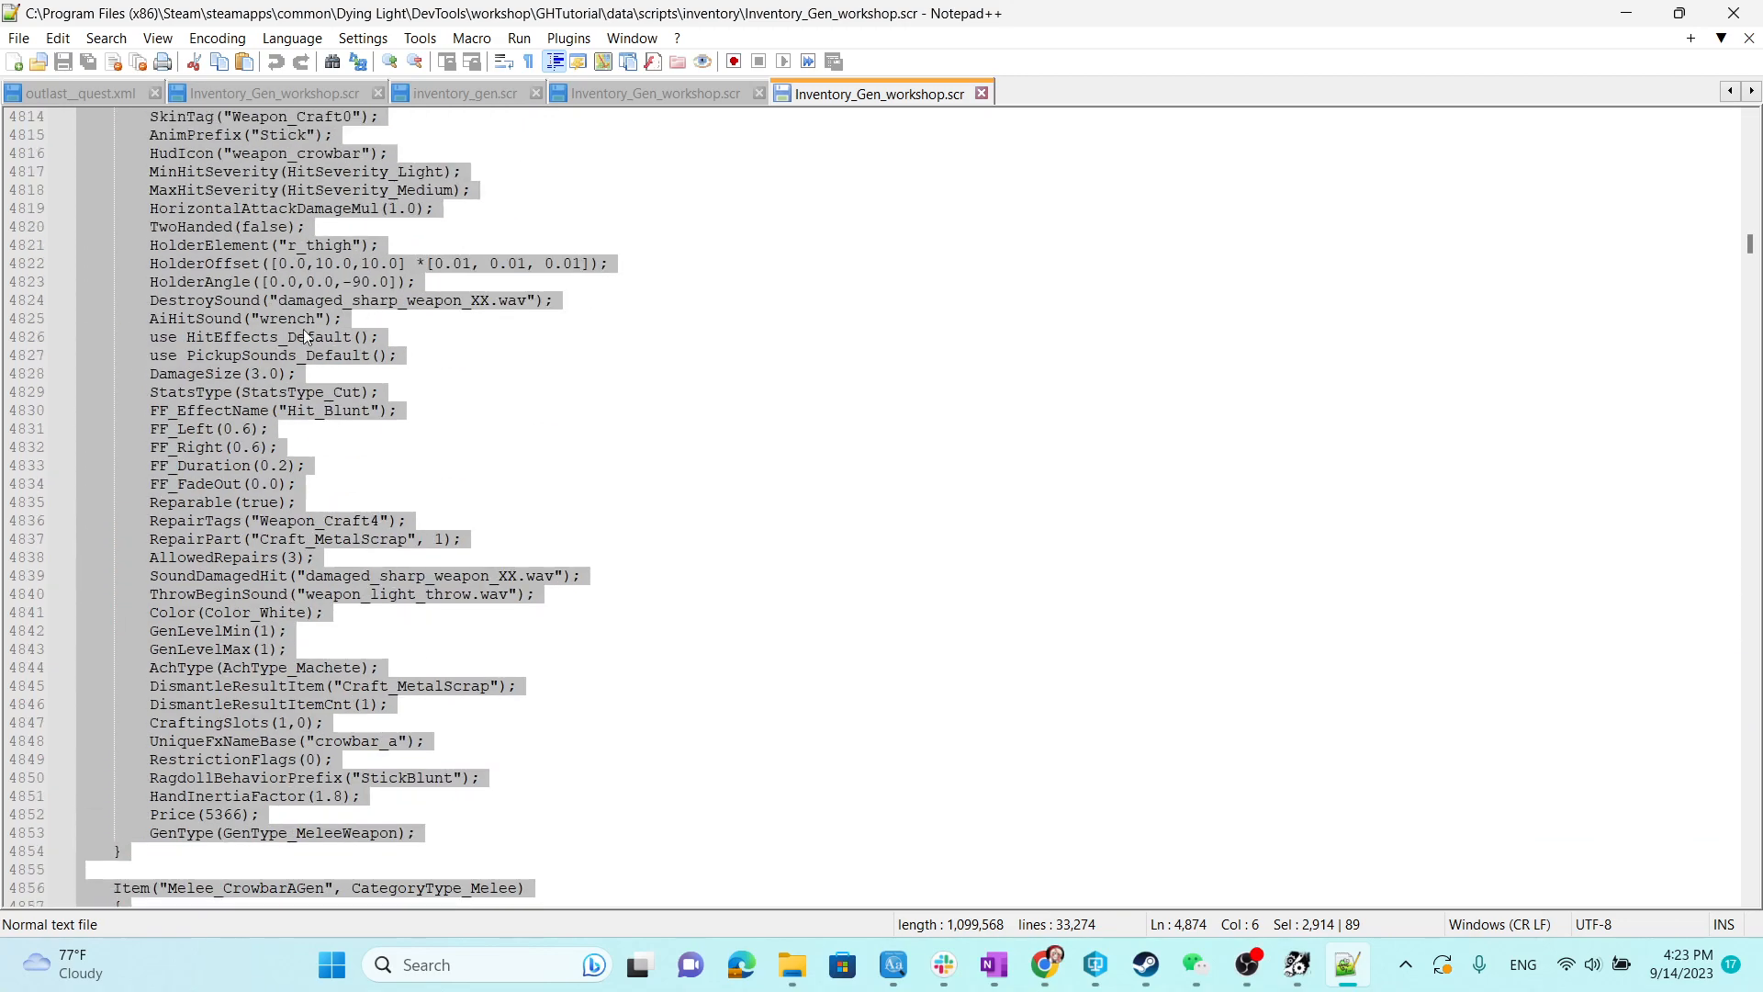
# Paste the copied crowbar definitions at the start of sub main, above Melee_ShortKnifeCGen, and save the script.
pyautogui.moveTo(1750, 244); pyautogui.dragTo(1743, 129)
pyautogui.click(136, 205)
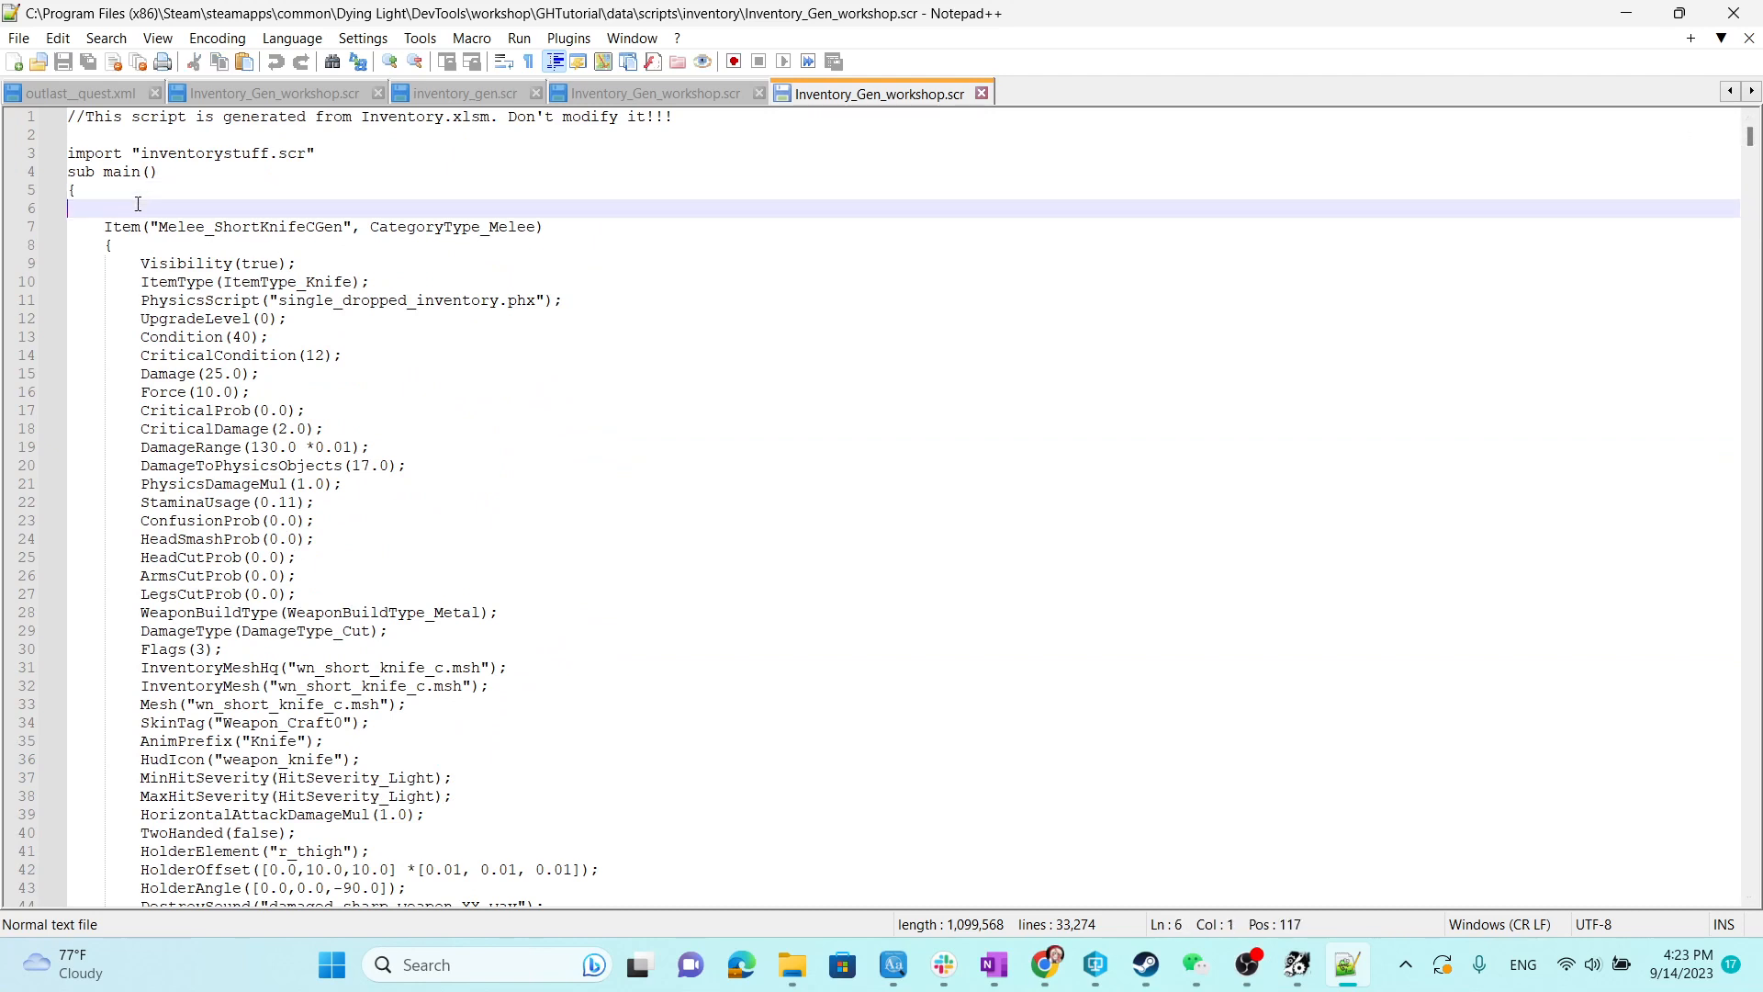
pyautogui.press('Tab')
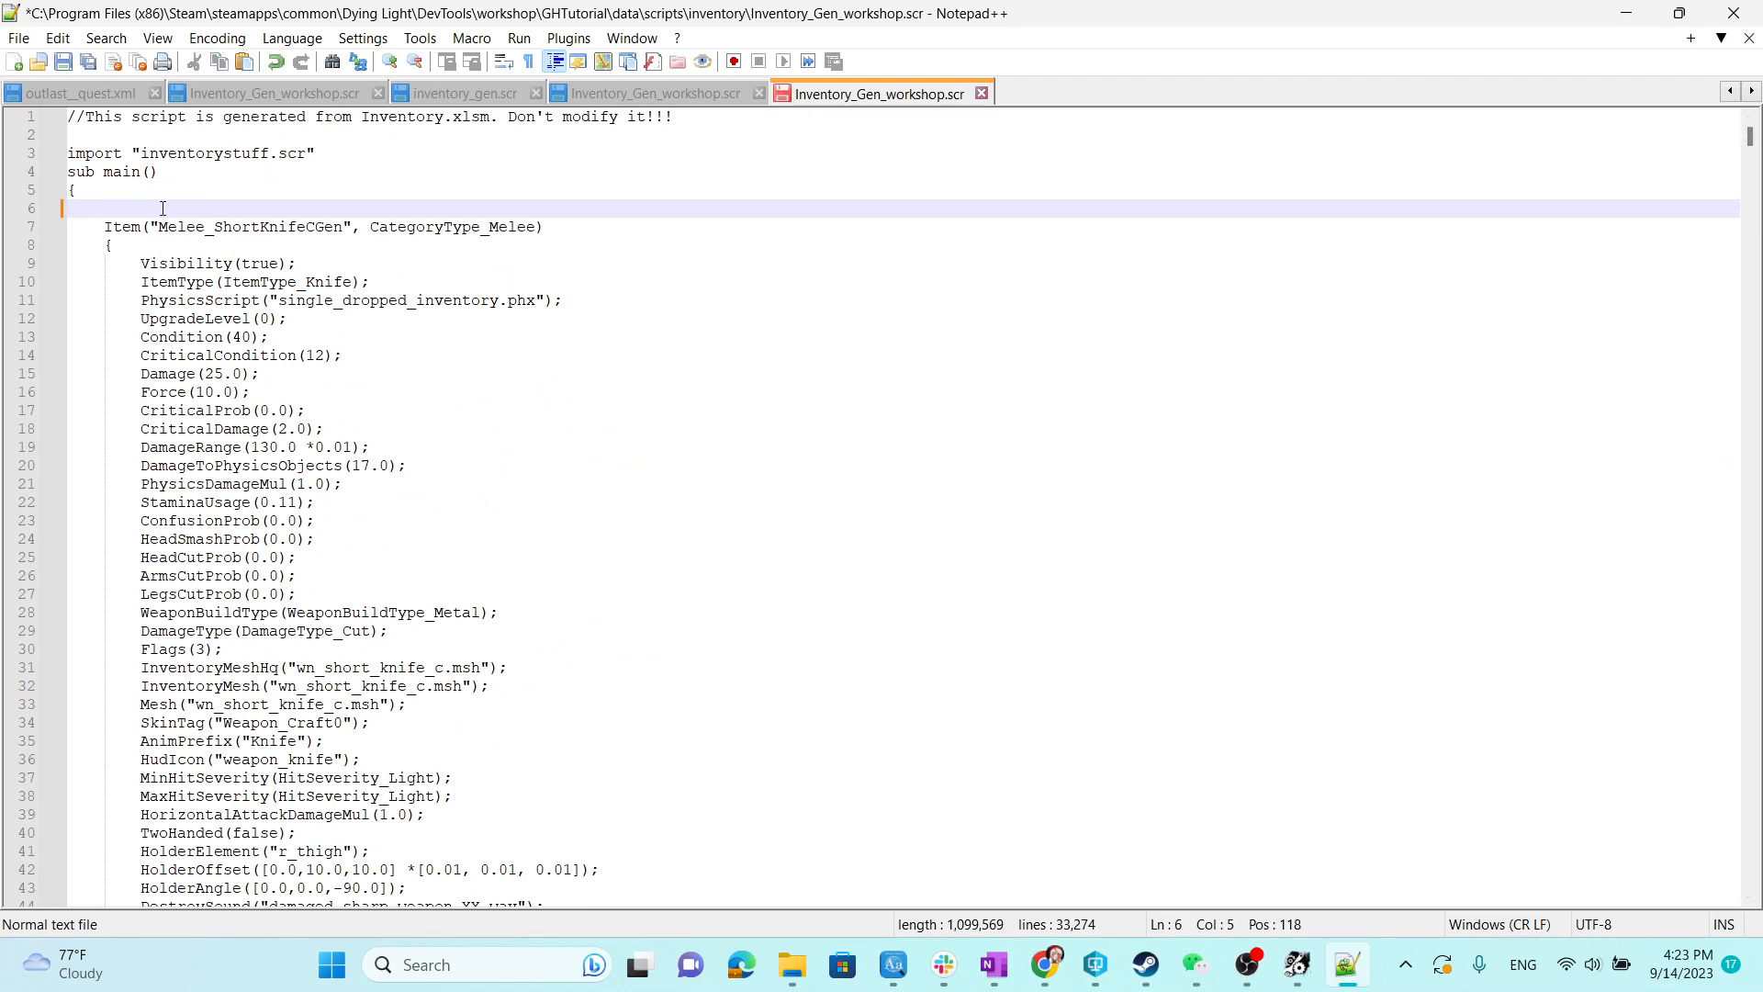
pyautogui.hotkey('ctrl', 'v')
pyautogui.scroll(-2, 469, 568)
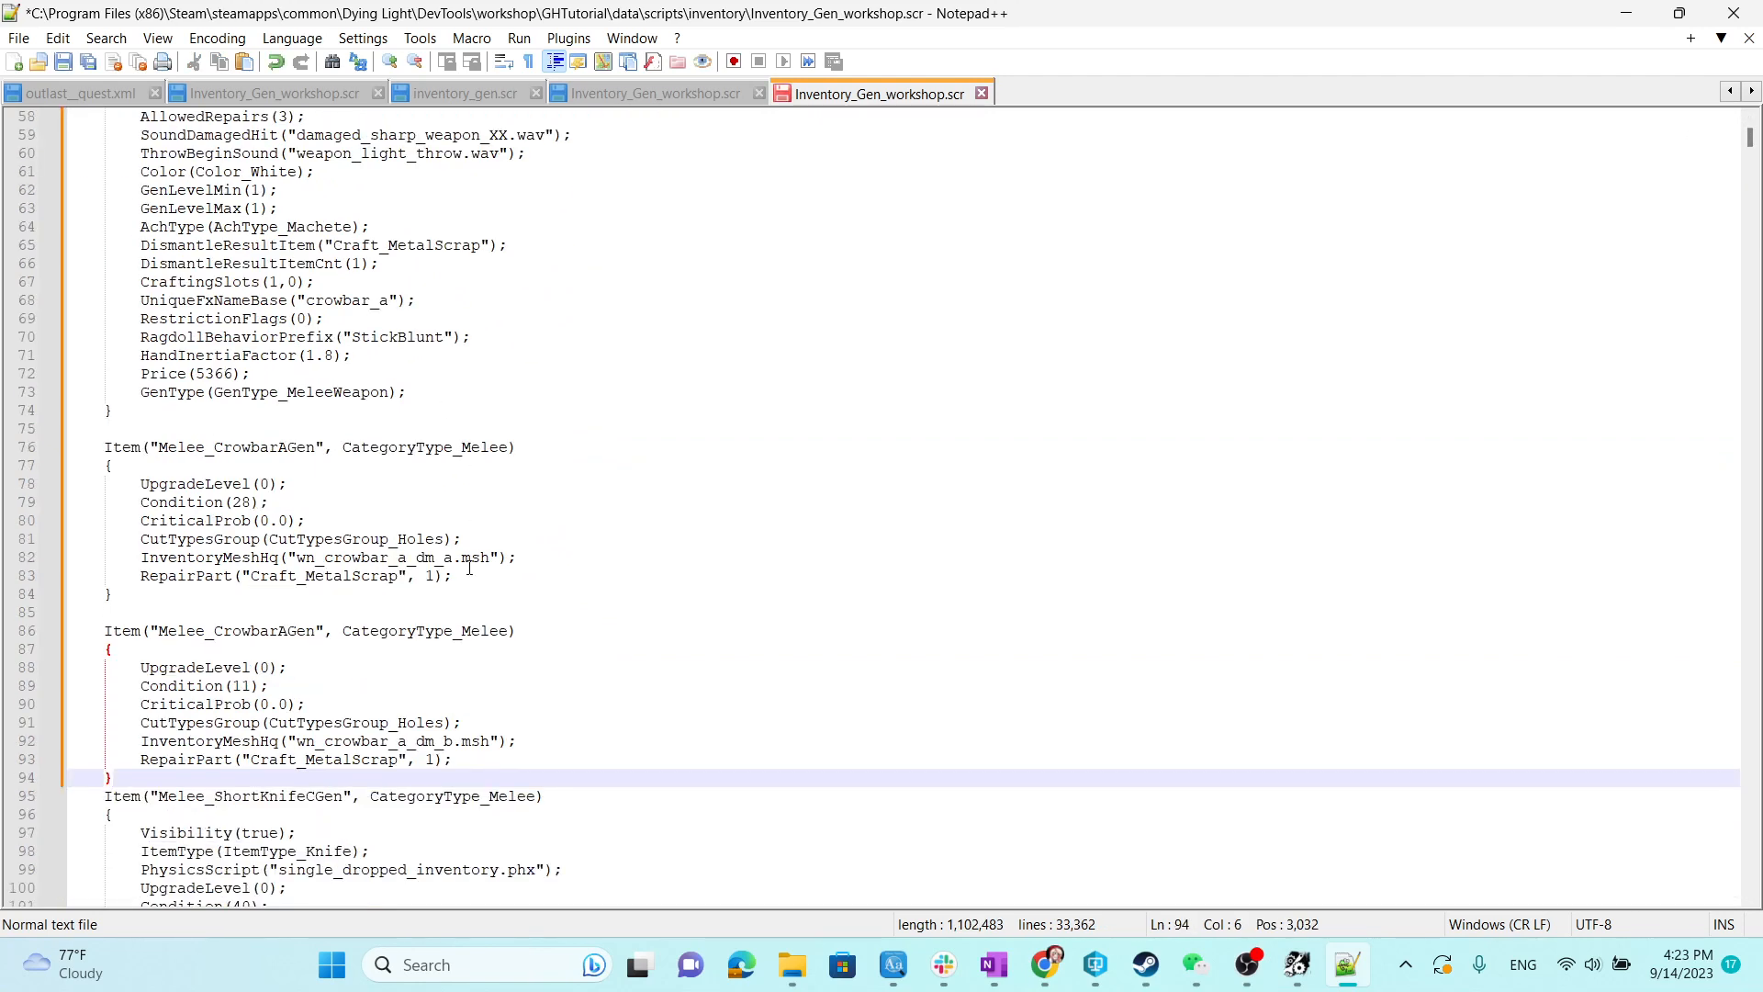
pyautogui.press('Return')
pyautogui.scroll(19, 450, 576)
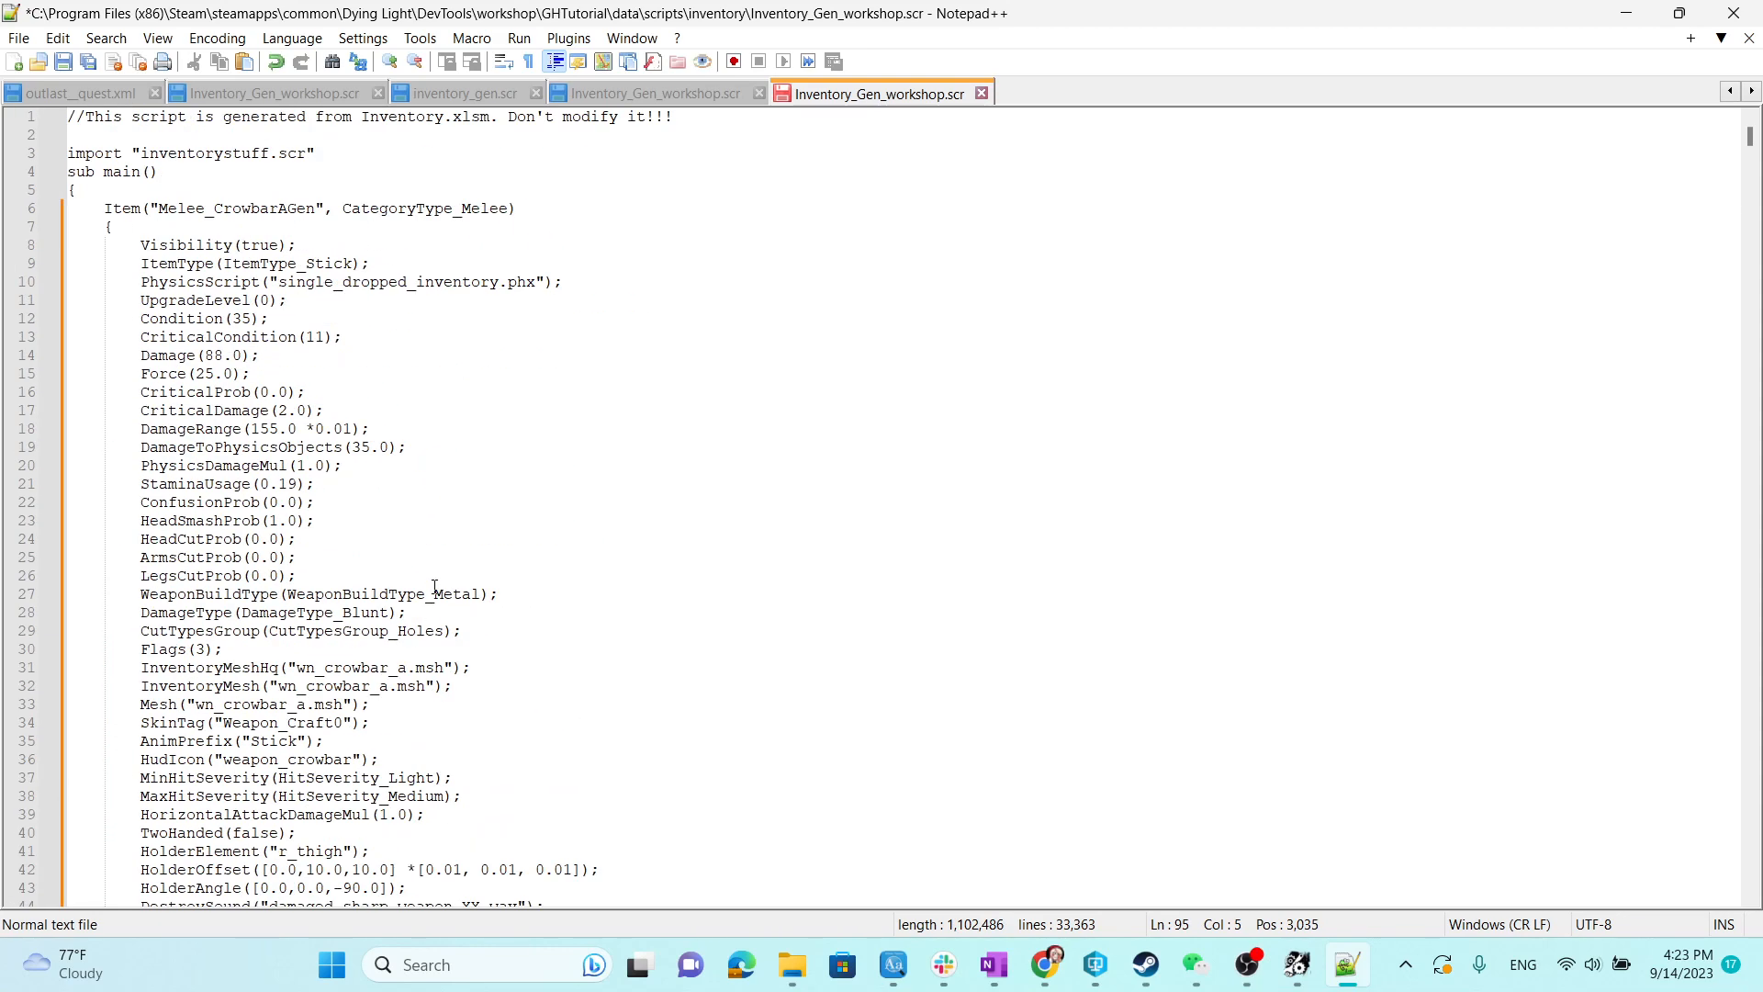
pyautogui.click(289, 234)
pyautogui.hotkey('ctrl', 's')
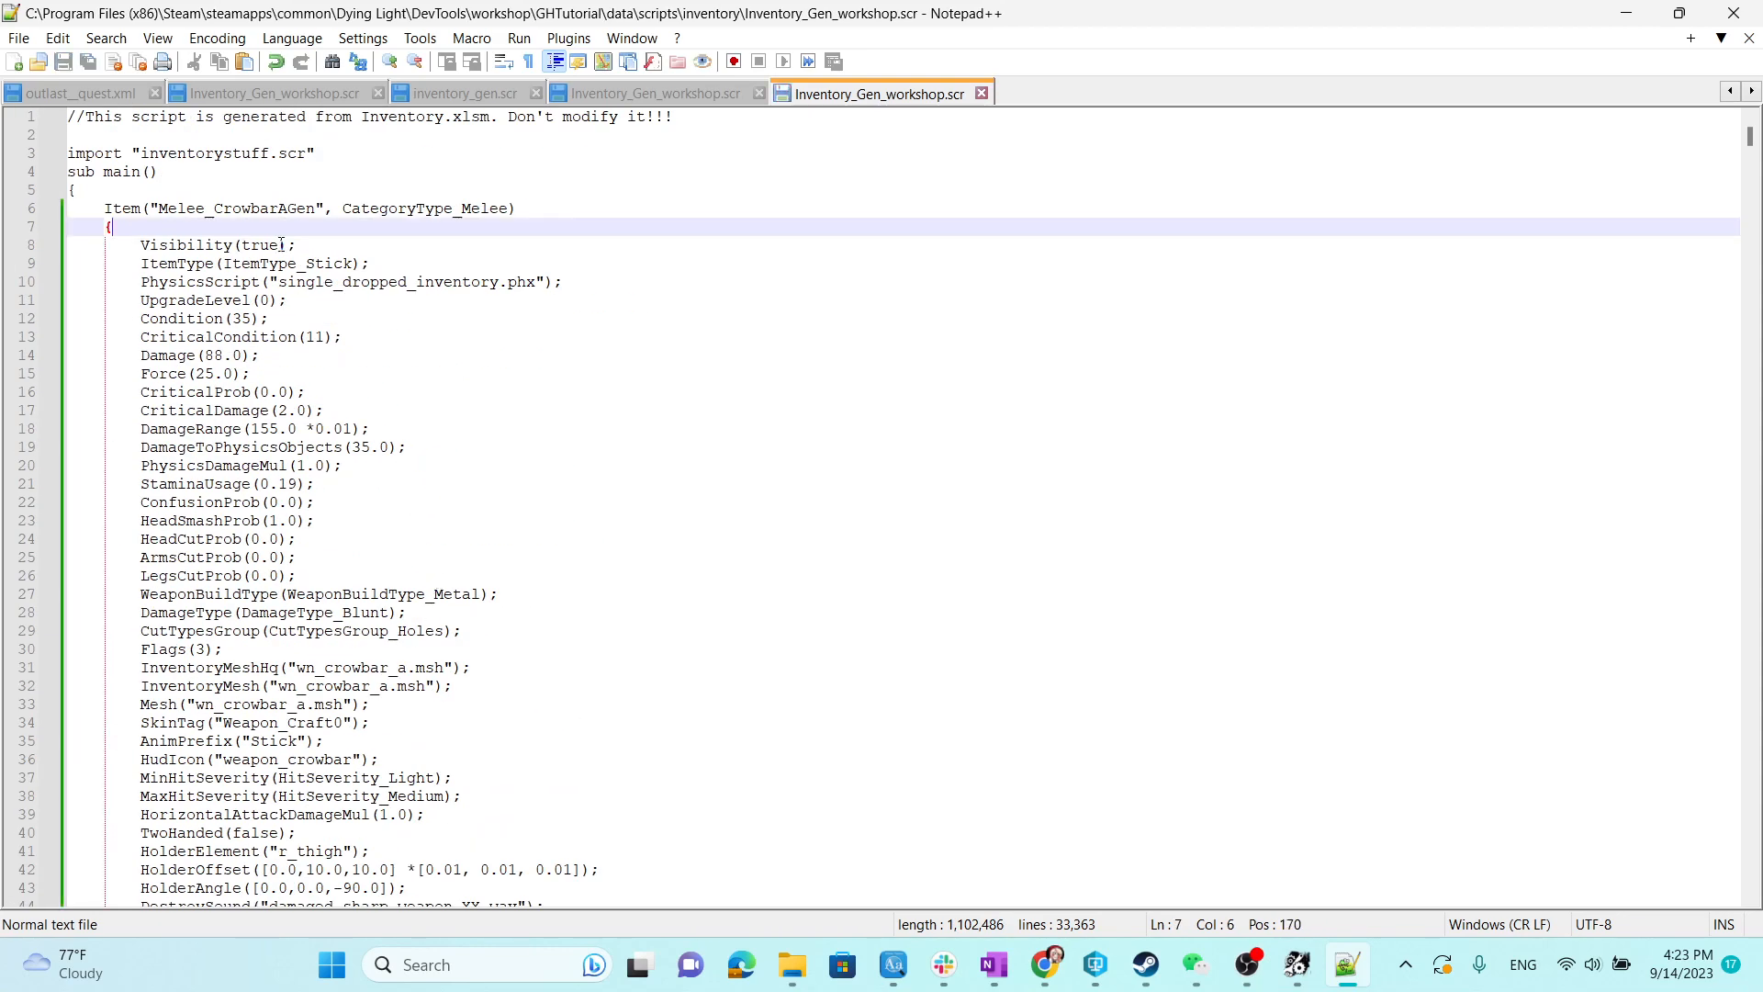
# Rename the first pasted crowbar item at the start of sub main to Melee_BookAGen.
pyautogui.scroll(-20, 304, 541)
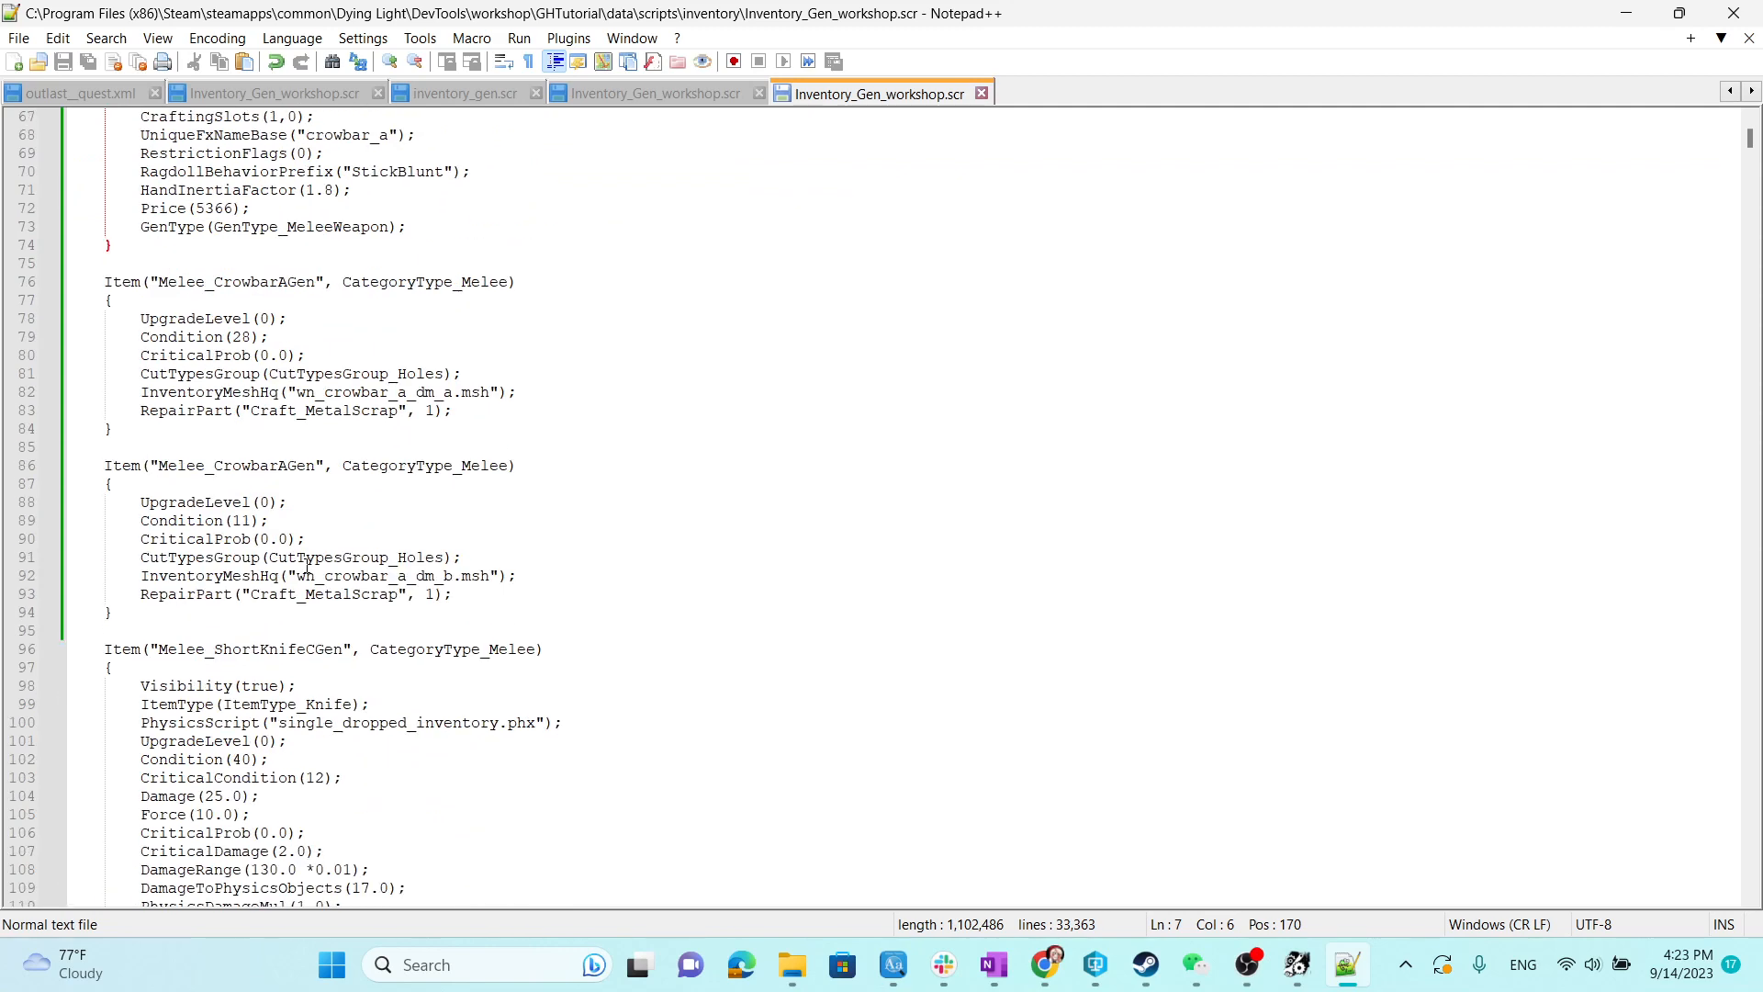
pyautogui.scroll(20, 302, 484)
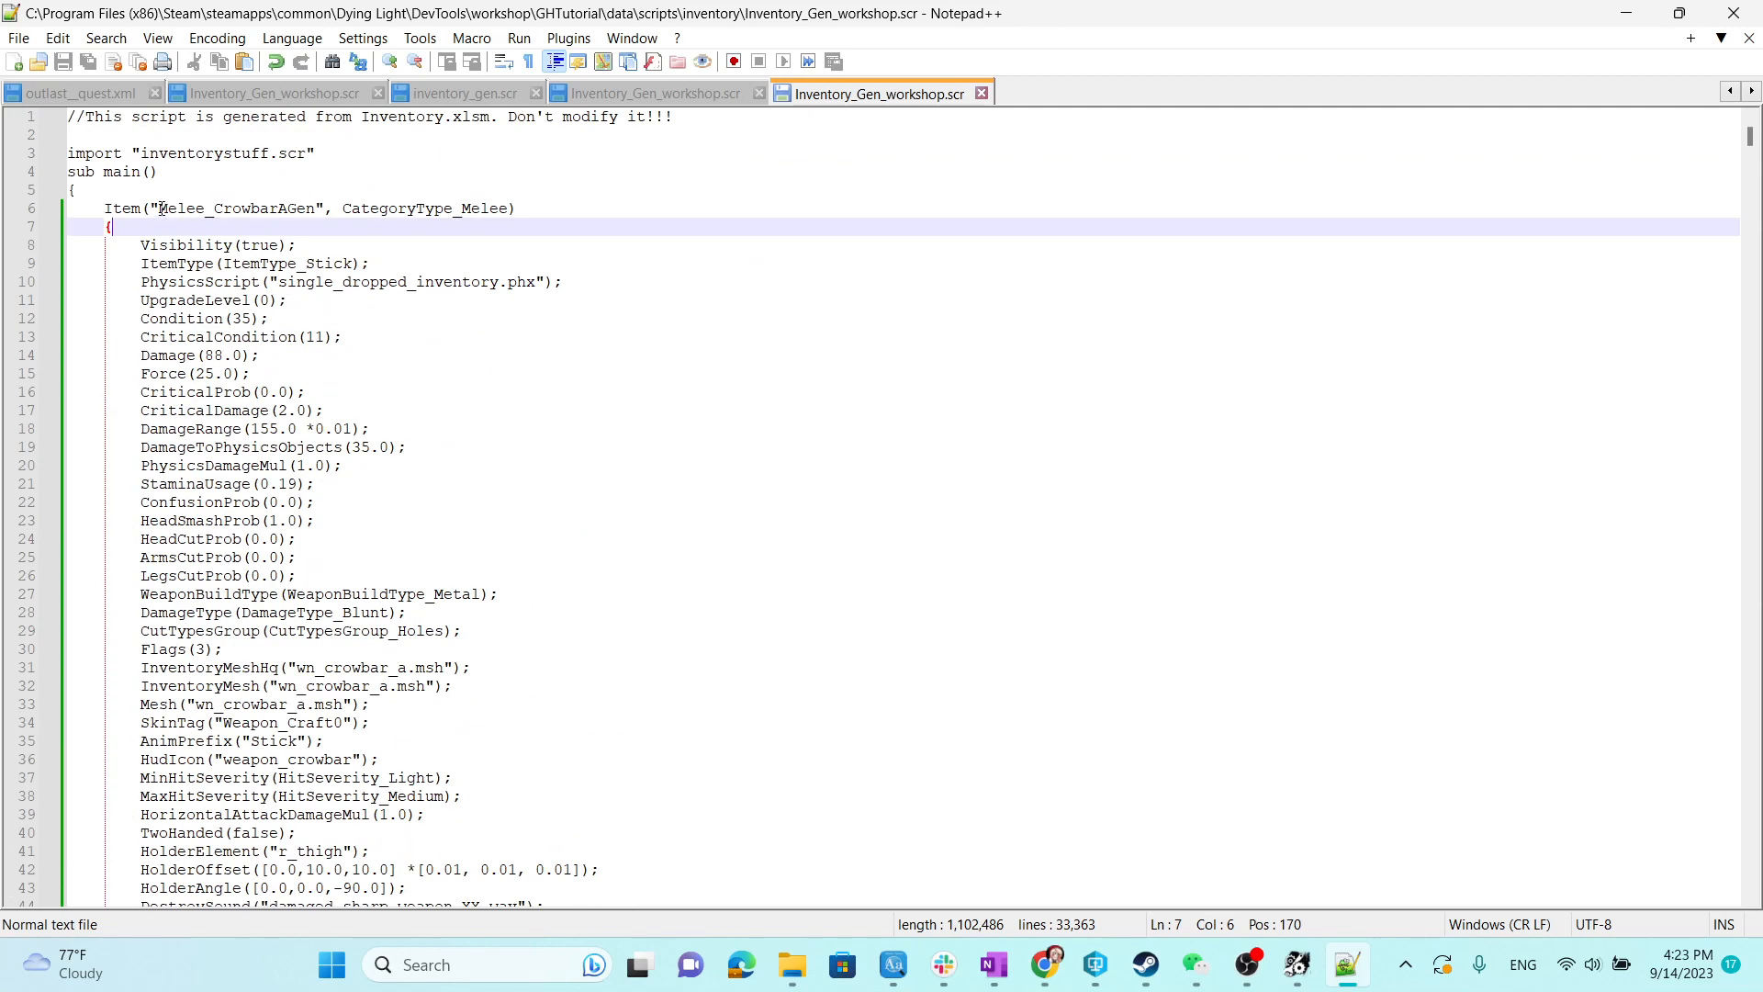
pyautogui.moveTo(159, 207); pyautogui.dragTo(282, 213)
pyautogui.click(234, 211)
pyautogui.write('Book')
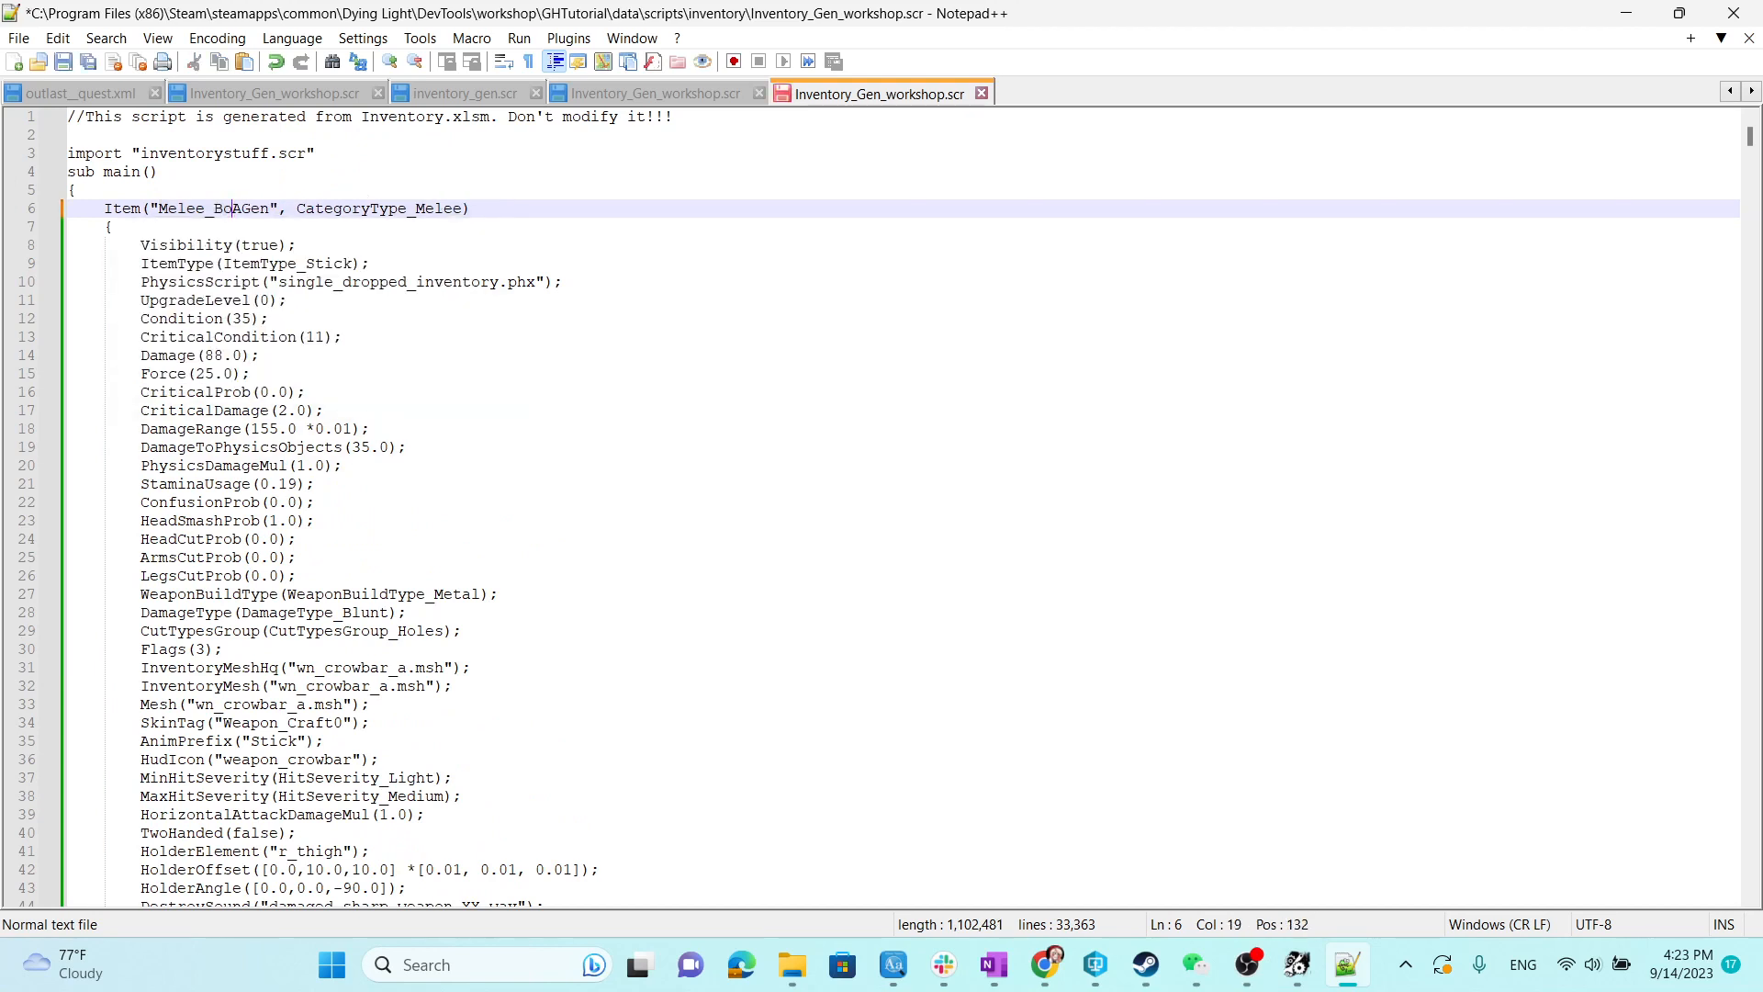
pyautogui.click(364, 336)
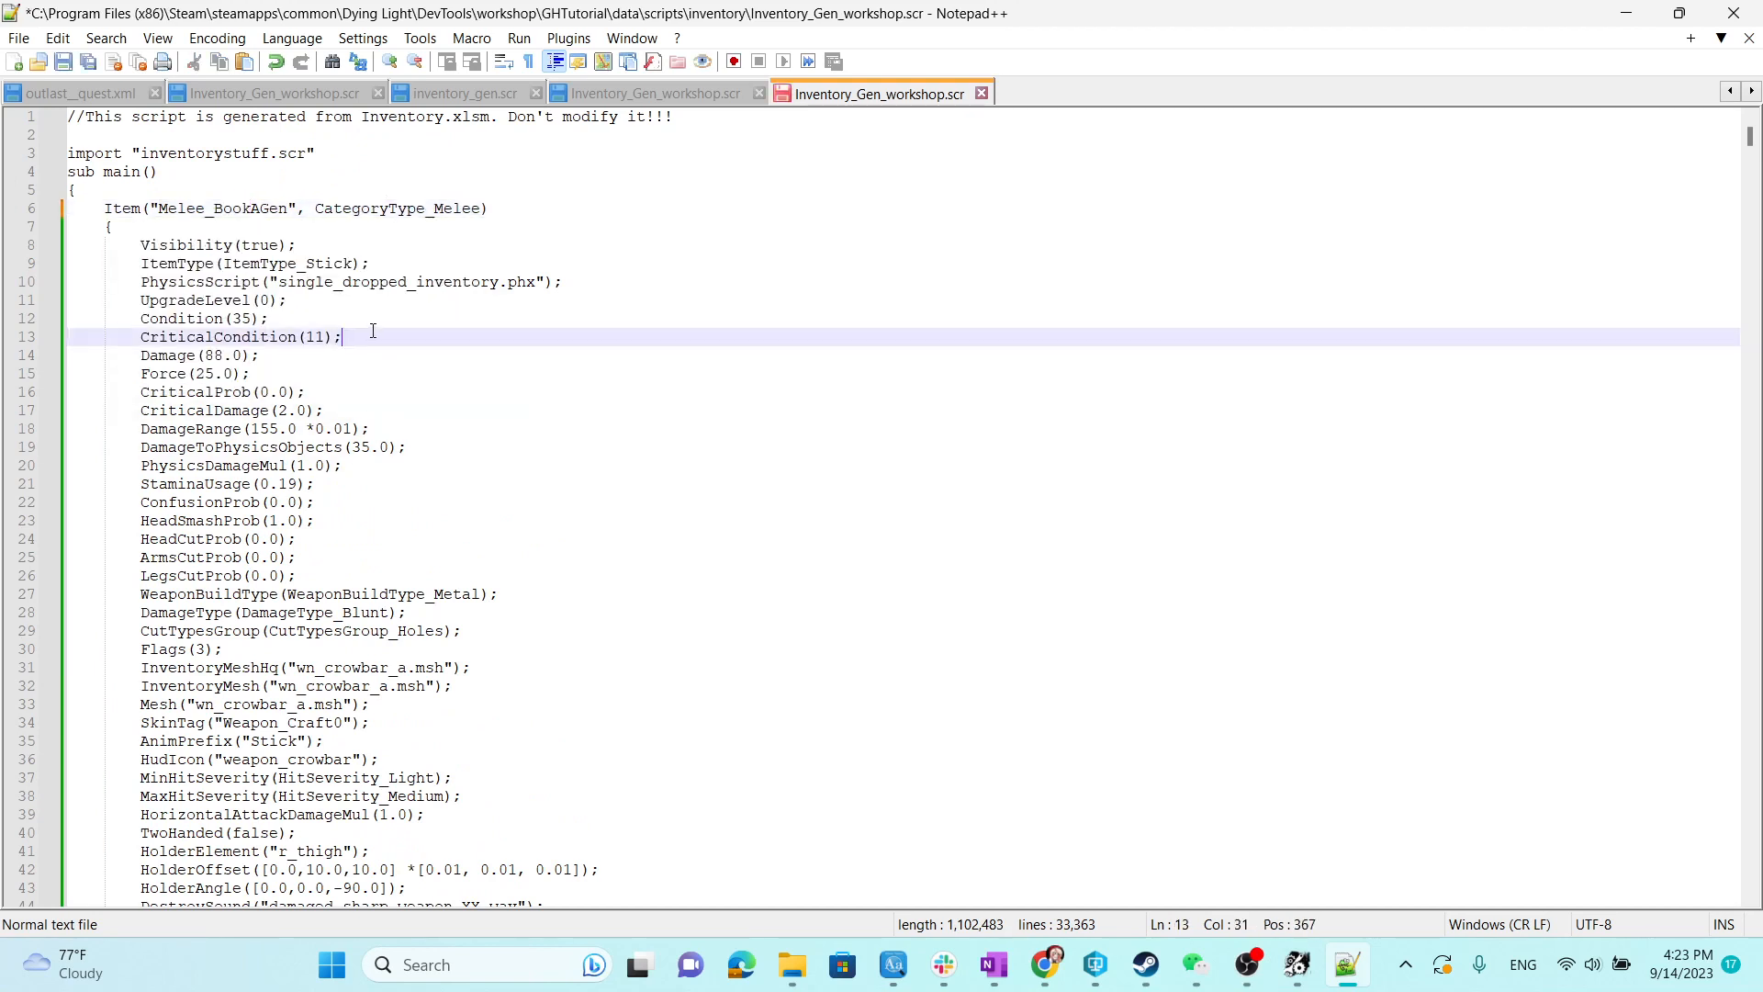
# Rename the other two pasted Melee_CrowbarAGen definitions to Melee_BookAGen.
pyautogui.scroll(-20, 358, 386)
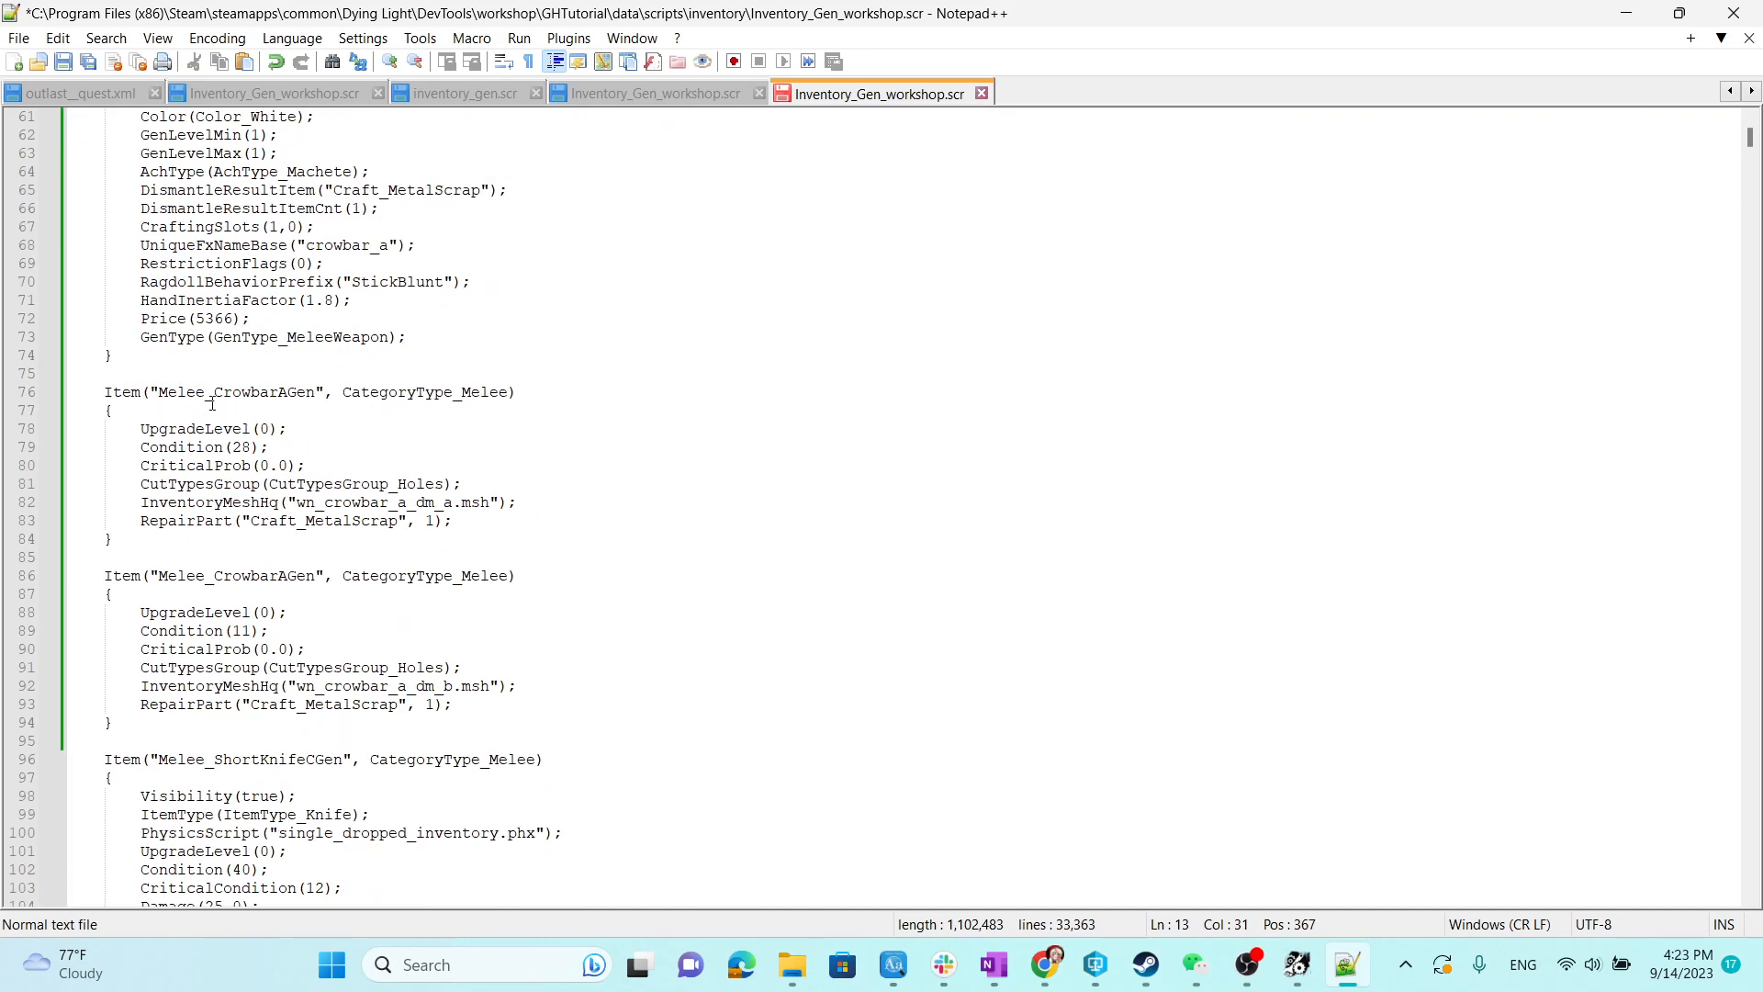
pyautogui.moveTo(214, 392); pyautogui.dragTo(273, 395)
pyautogui.click(281, 396)
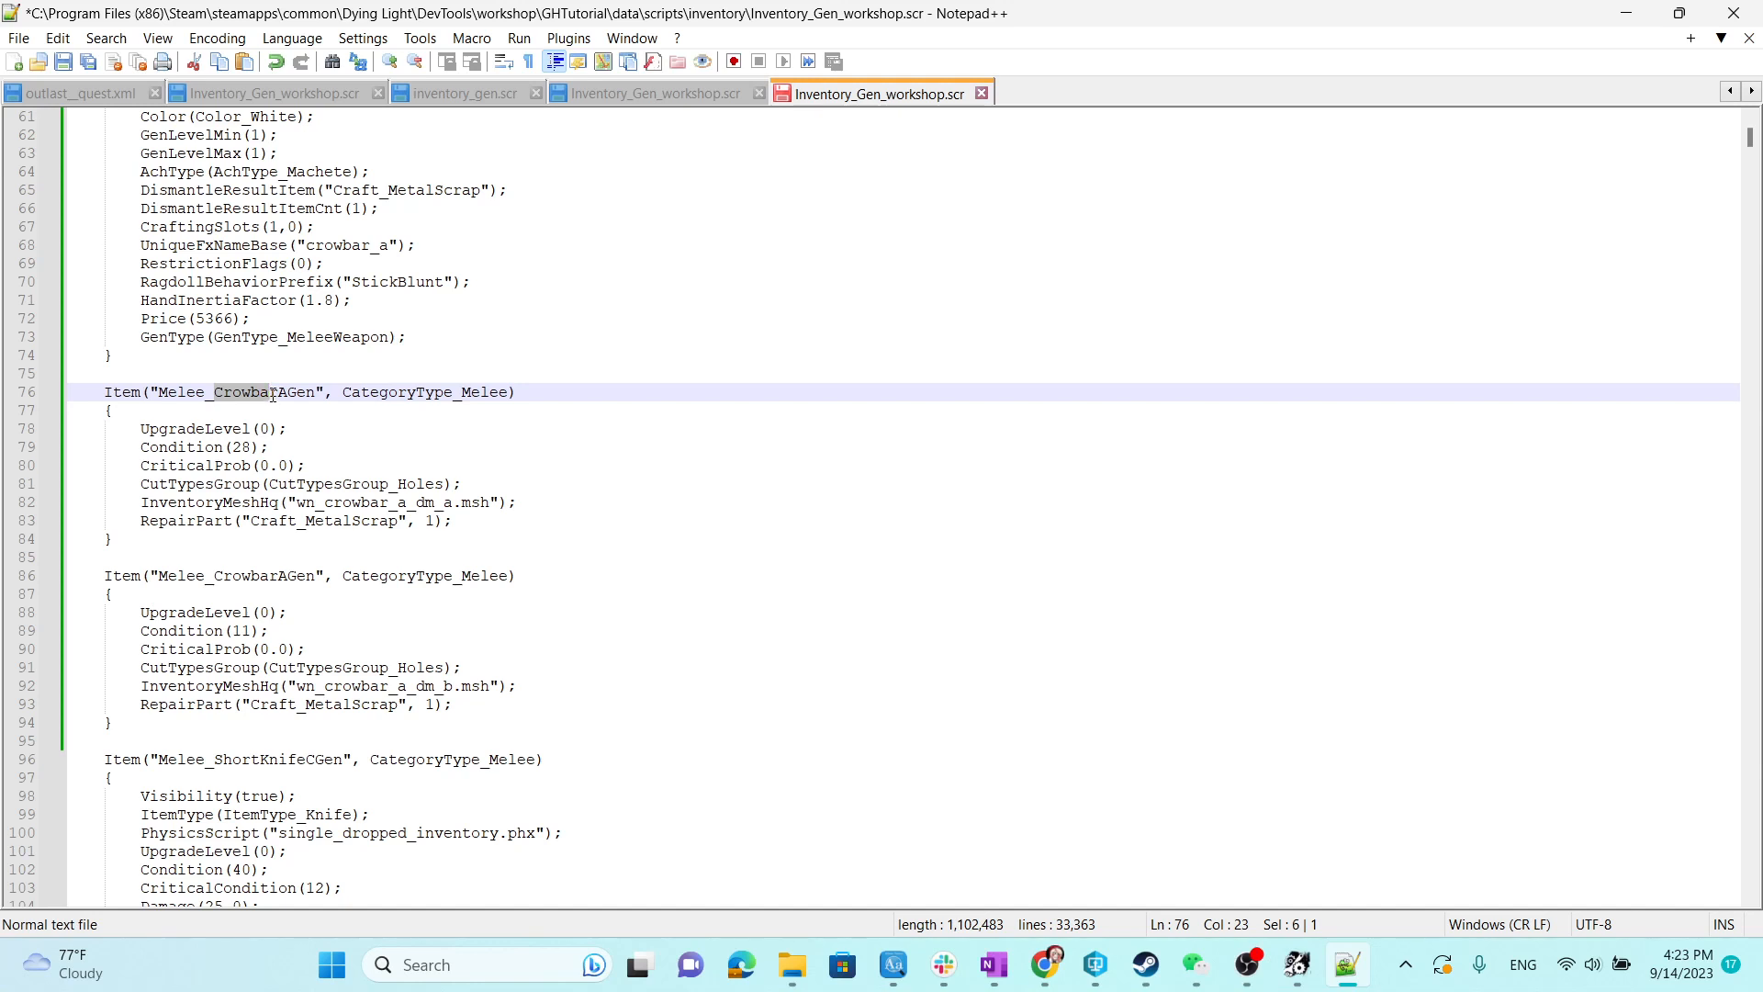
pyautogui.write('Book')
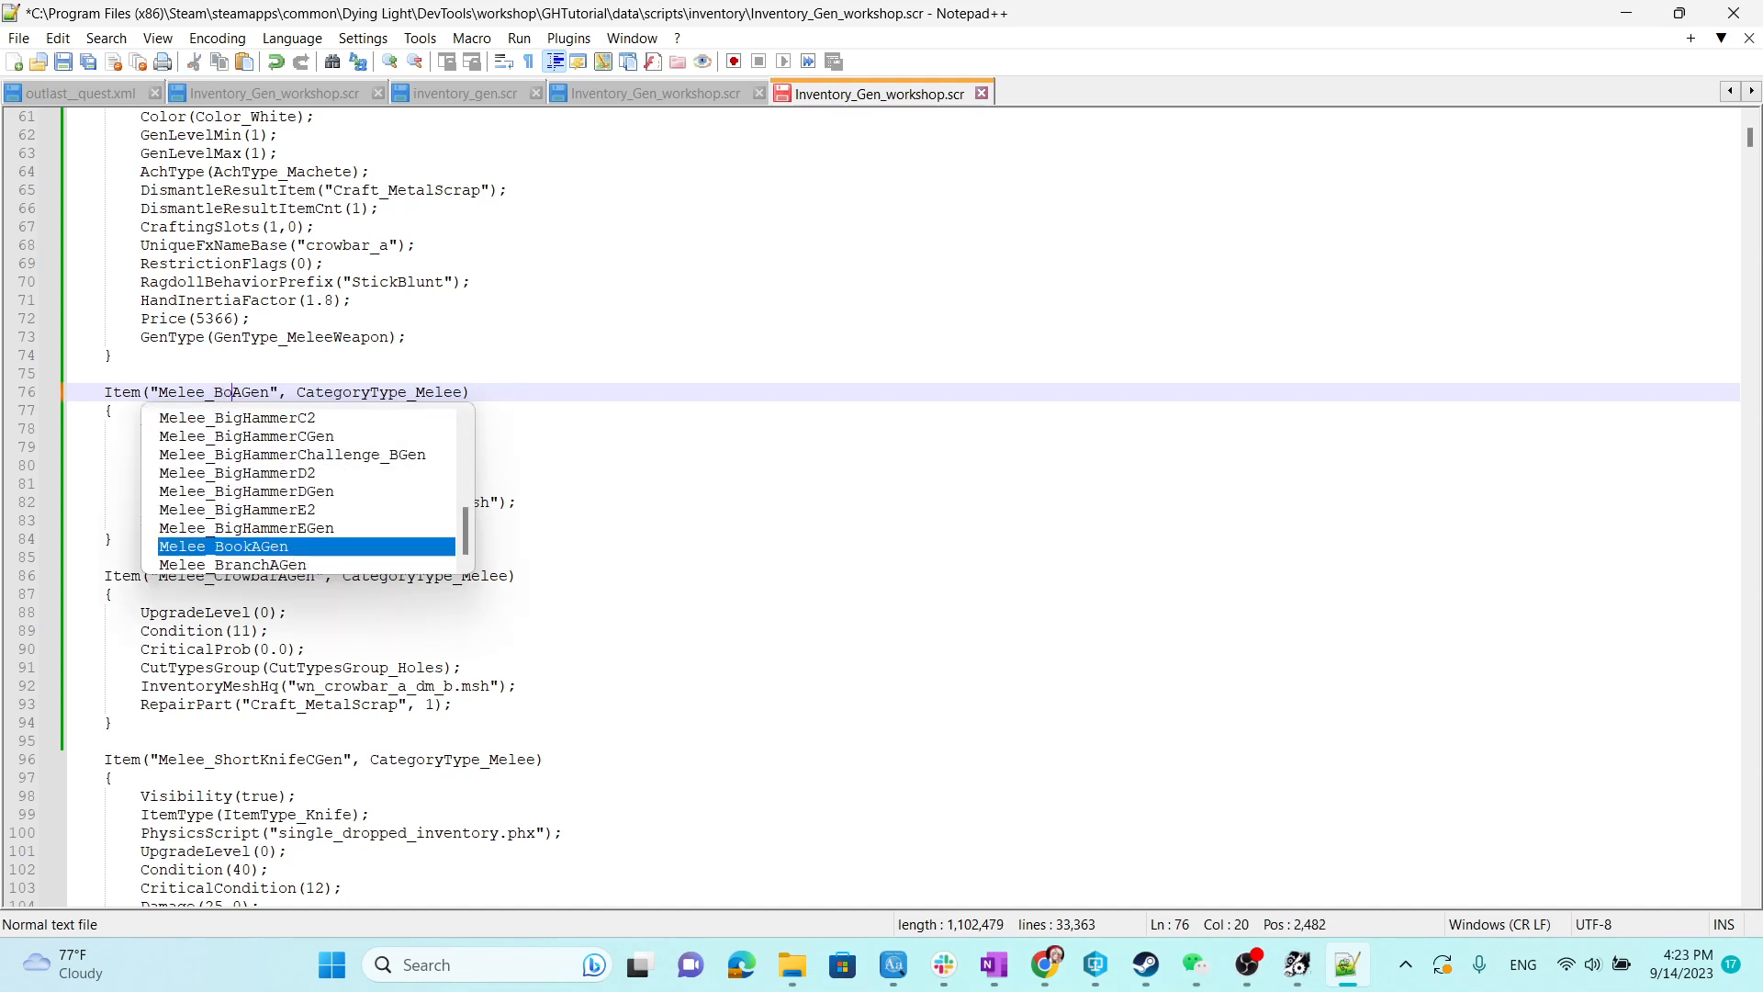
pyautogui.click(158, 643)
pyautogui.moveTo(214, 575); pyautogui.dragTo(283, 568)
pyautogui.write('Book')
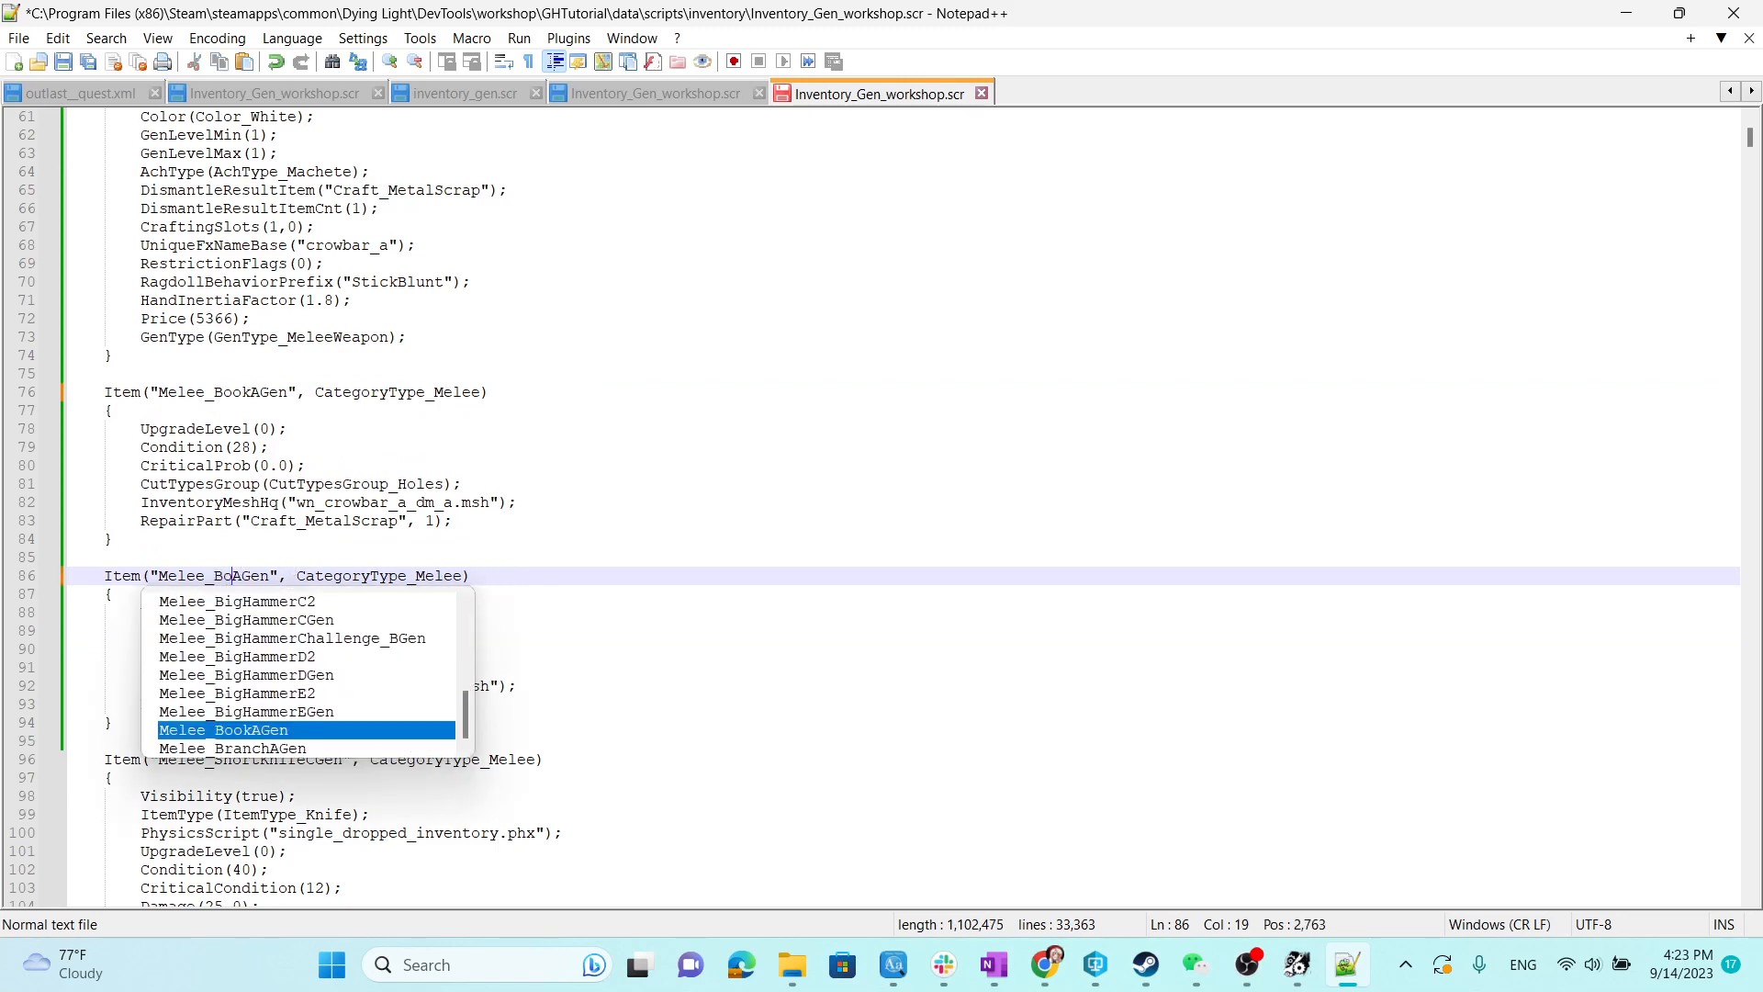
pyautogui.click(278, 465)
# Examine the properties and the .msh mesh references in all three Melee_BookAGen definitions.
pyautogui.scroll(20, 315, 467)
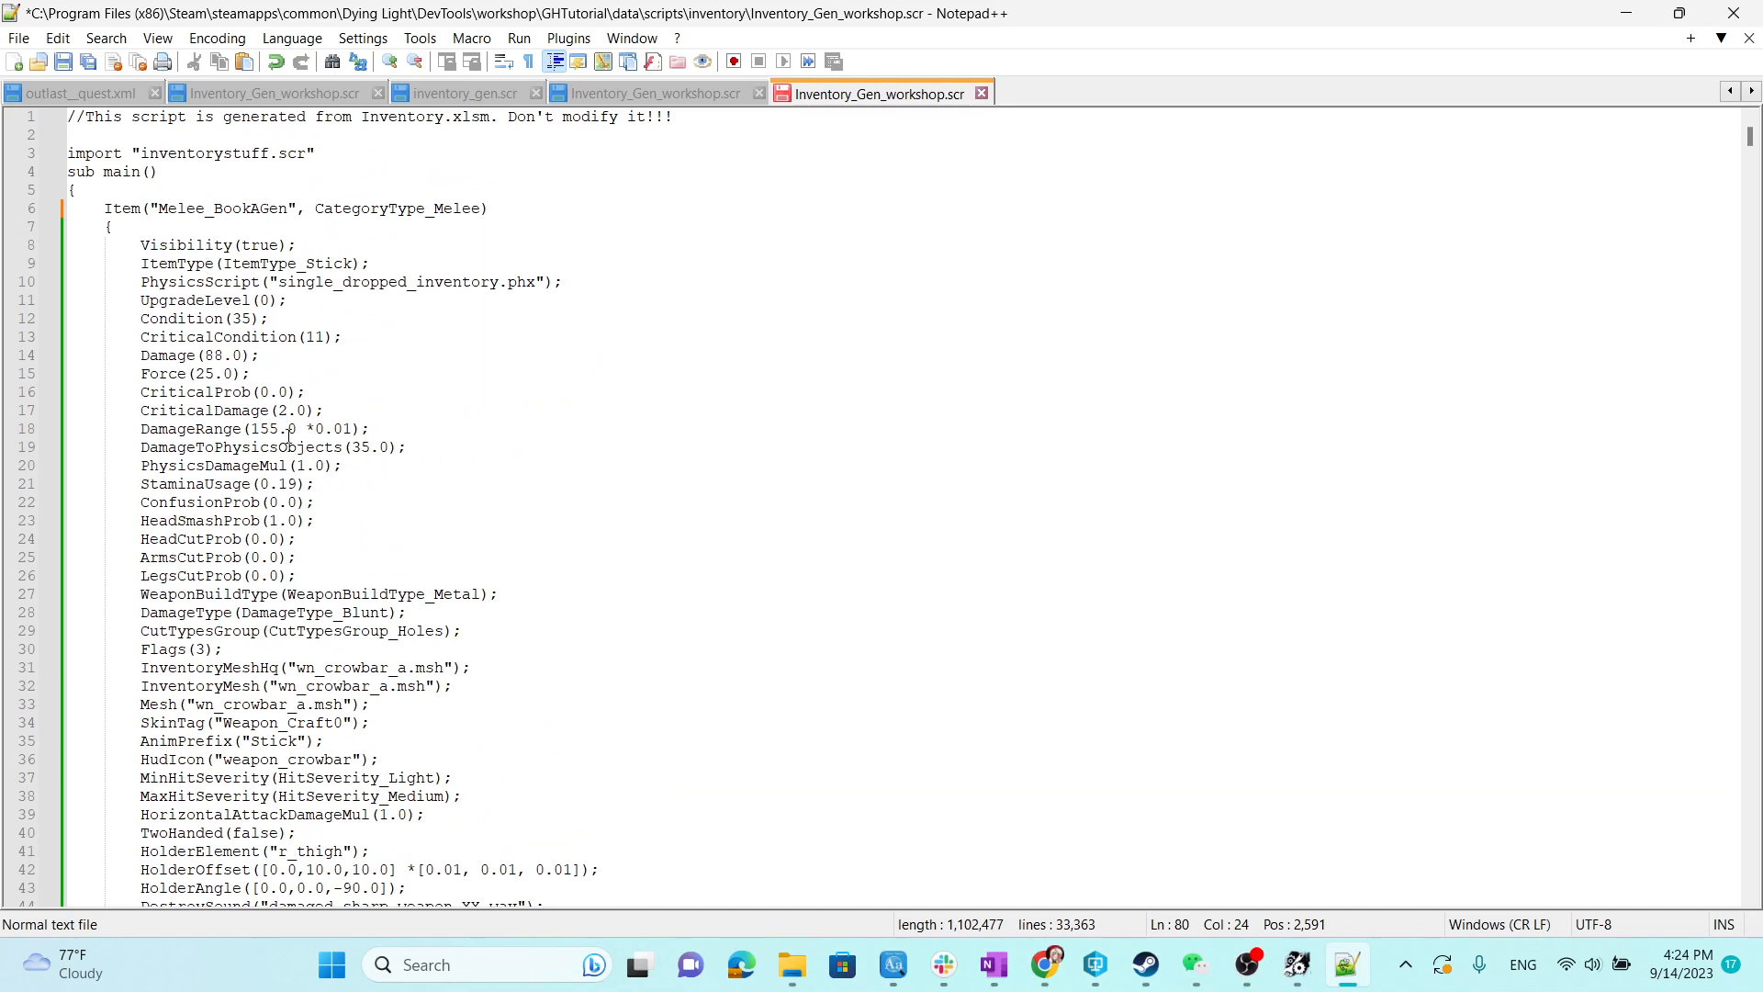
pyautogui.scroll(-4, 288, 438)
pyautogui.scroll(4, 280, 472)
pyautogui.scroll(-5, 298, 484)
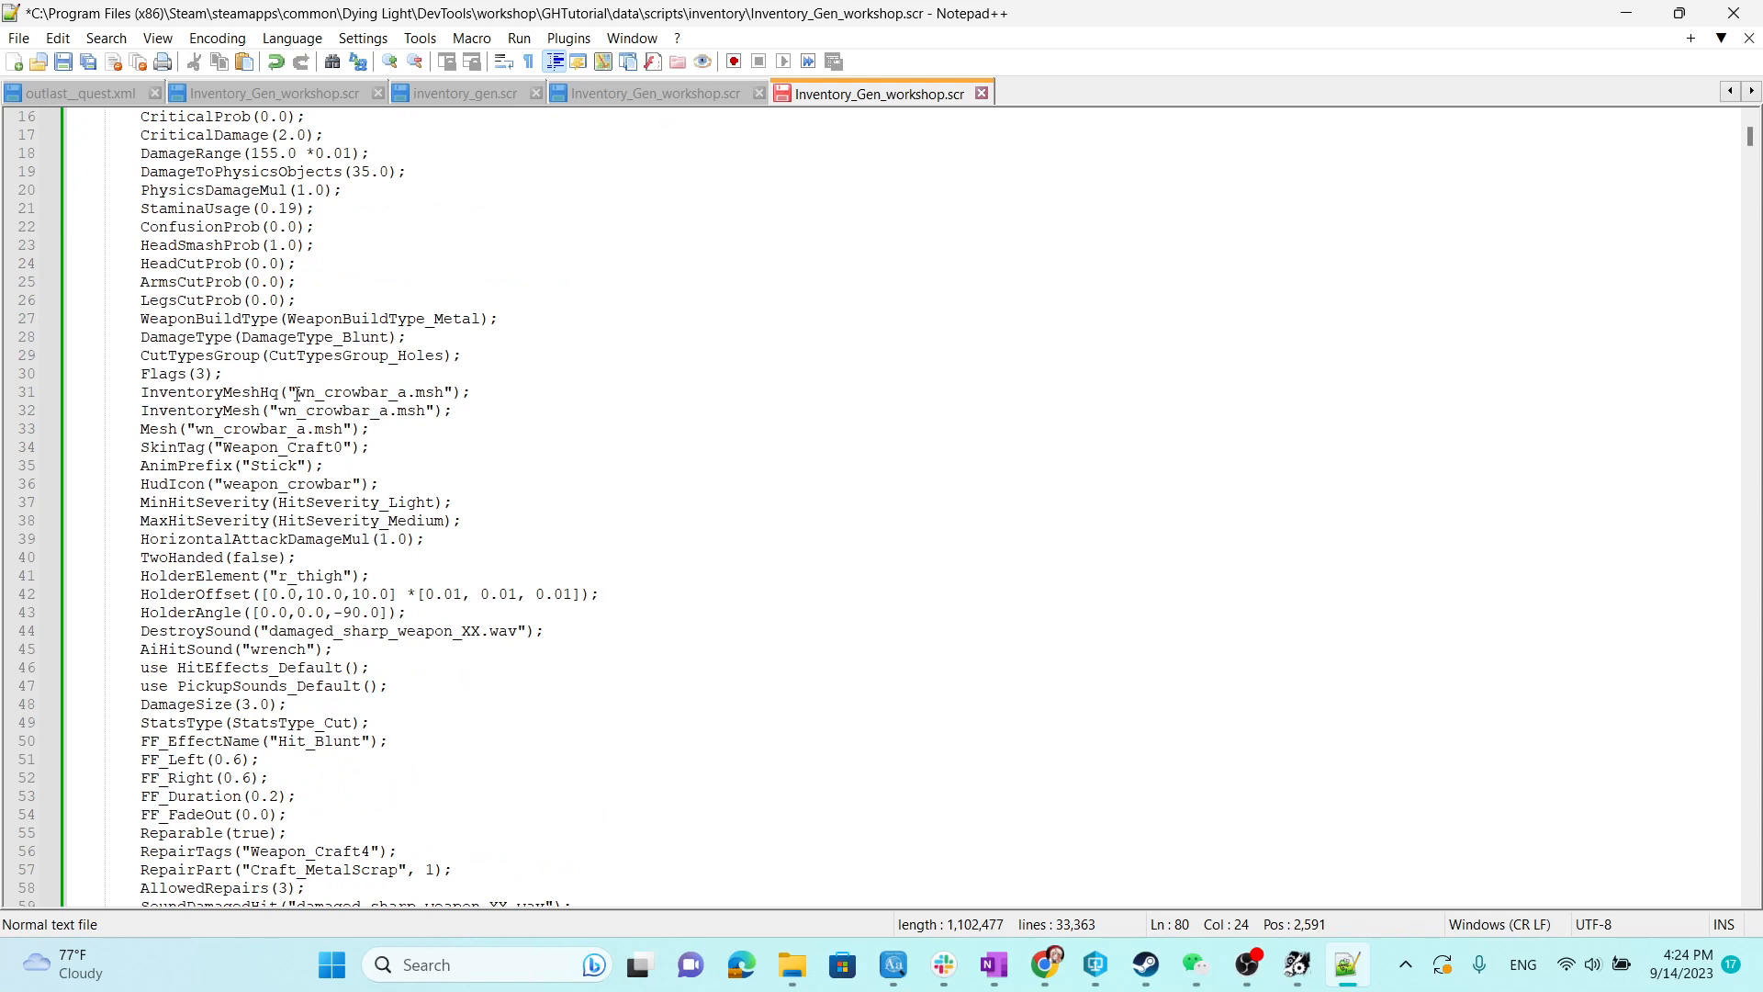
pyautogui.moveTo(296, 395); pyautogui.dragTo(390, 395)
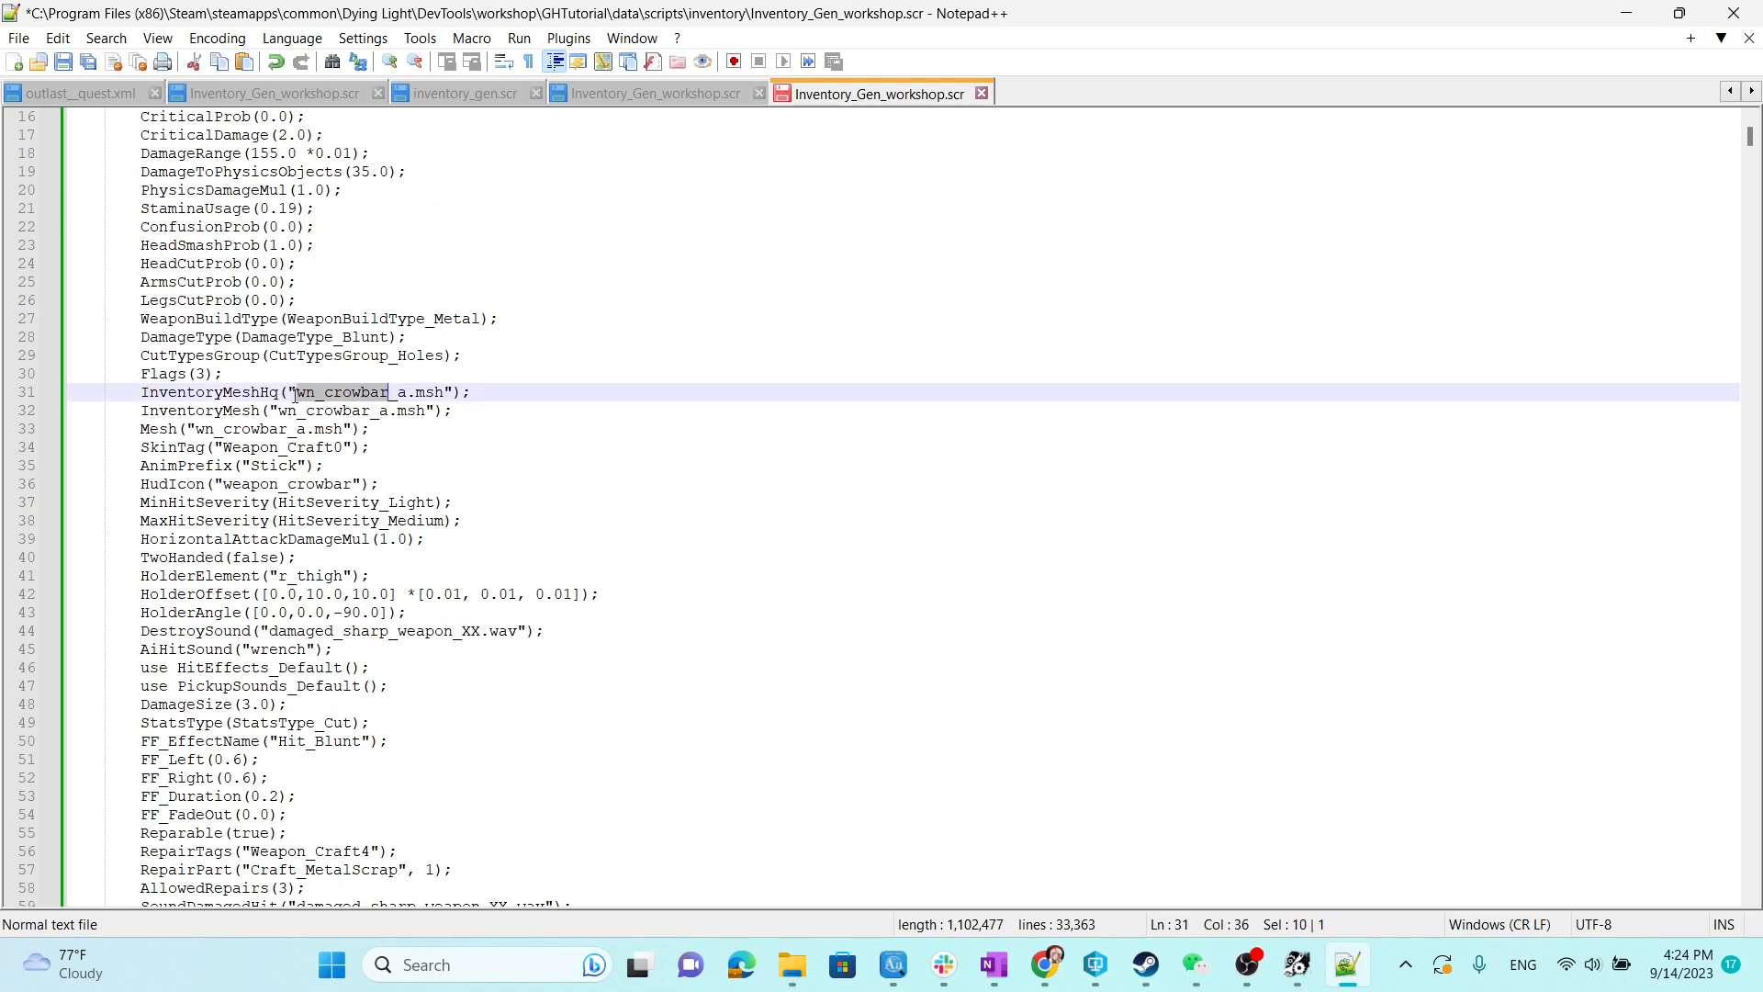
pyautogui.click(398, 392)
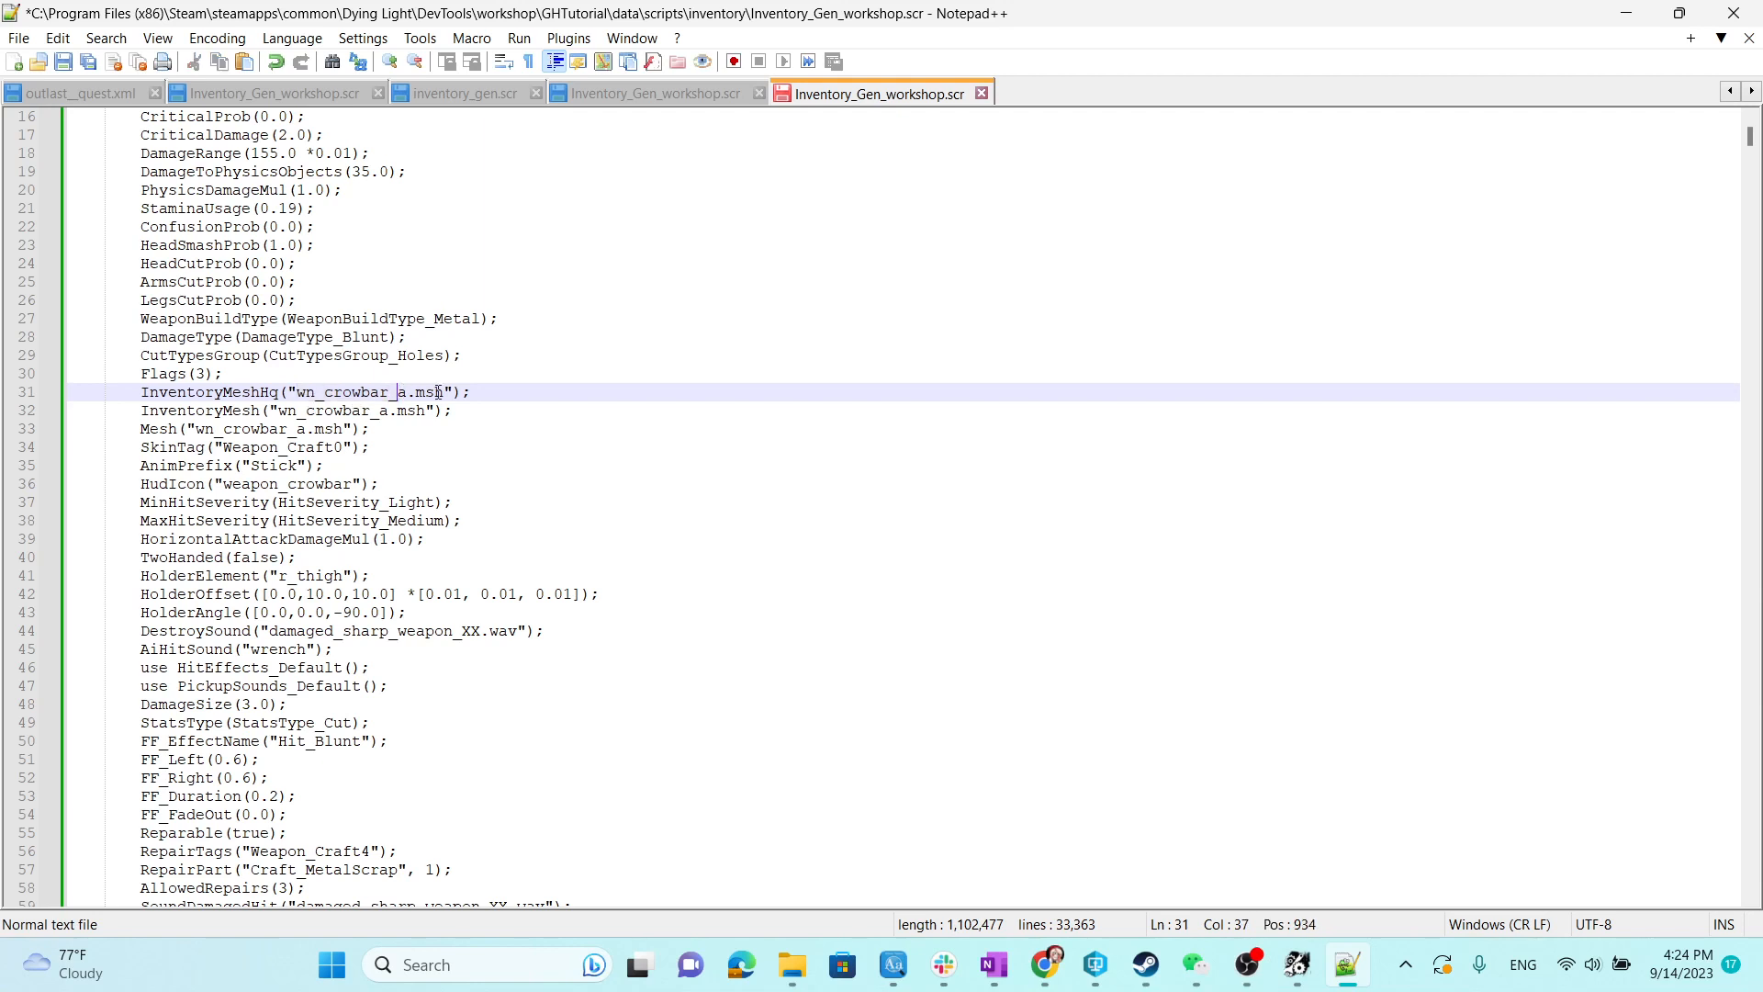
pyautogui.moveTo(419, 393); pyautogui.dragTo(443, 392)
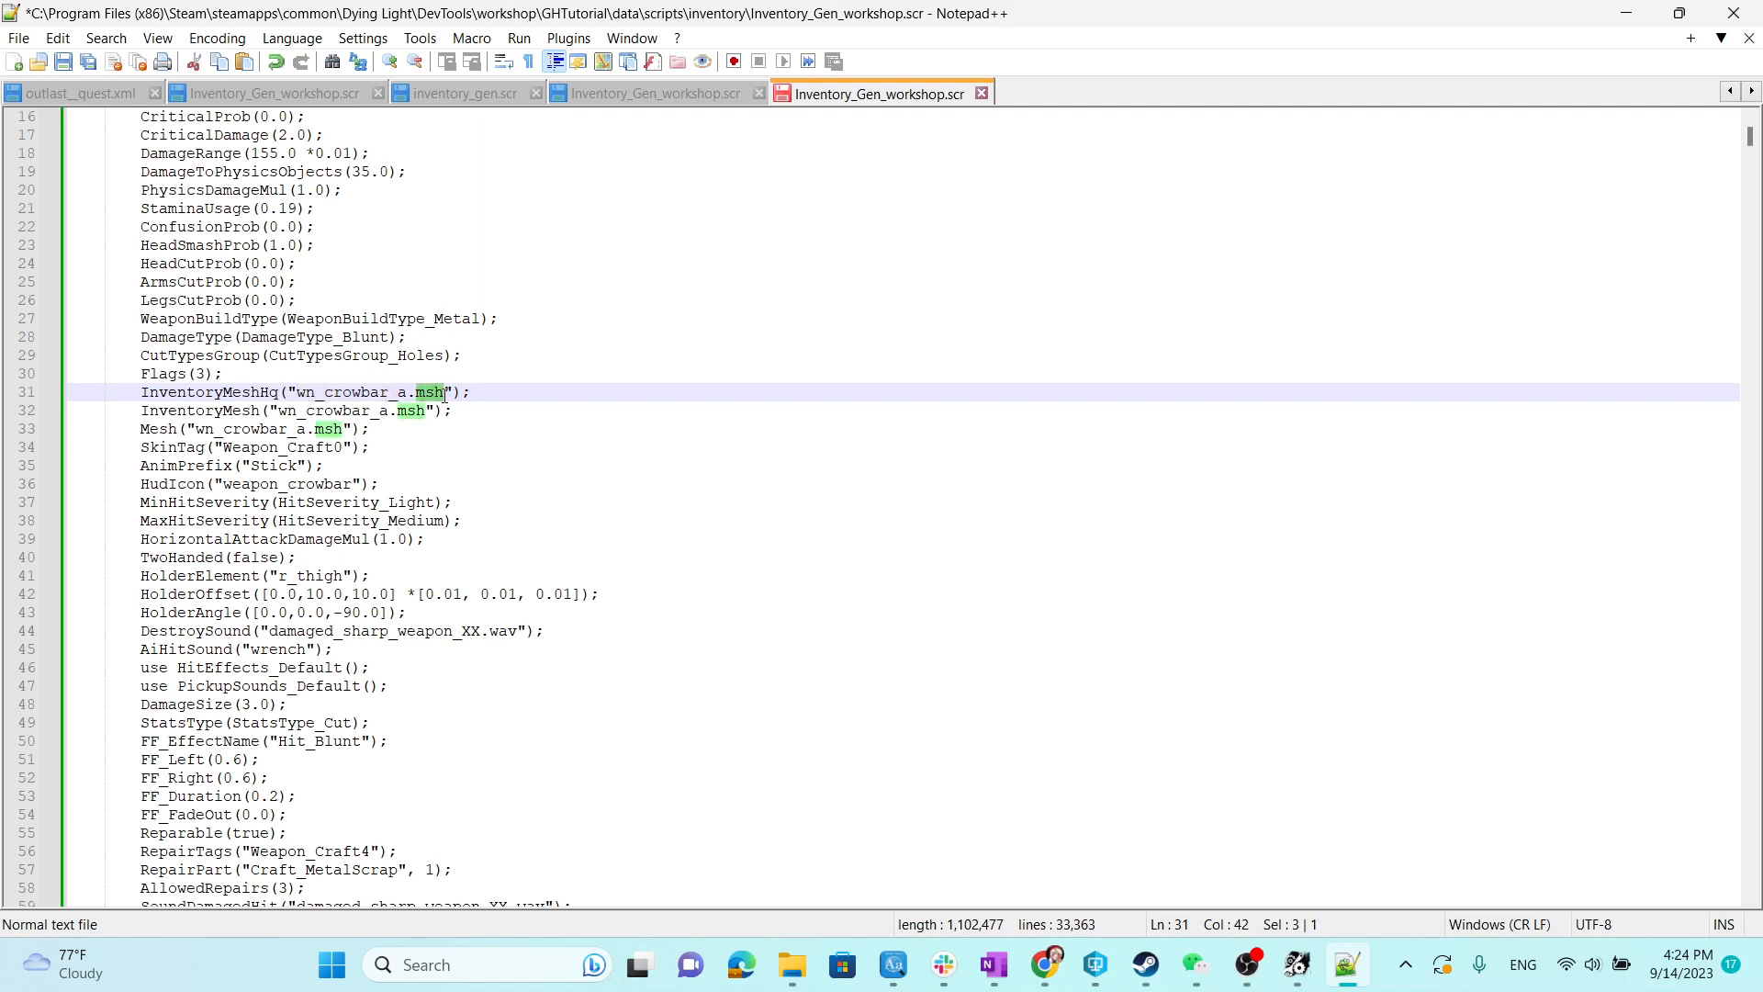
pyautogui.scroll(-18, 386, 429)
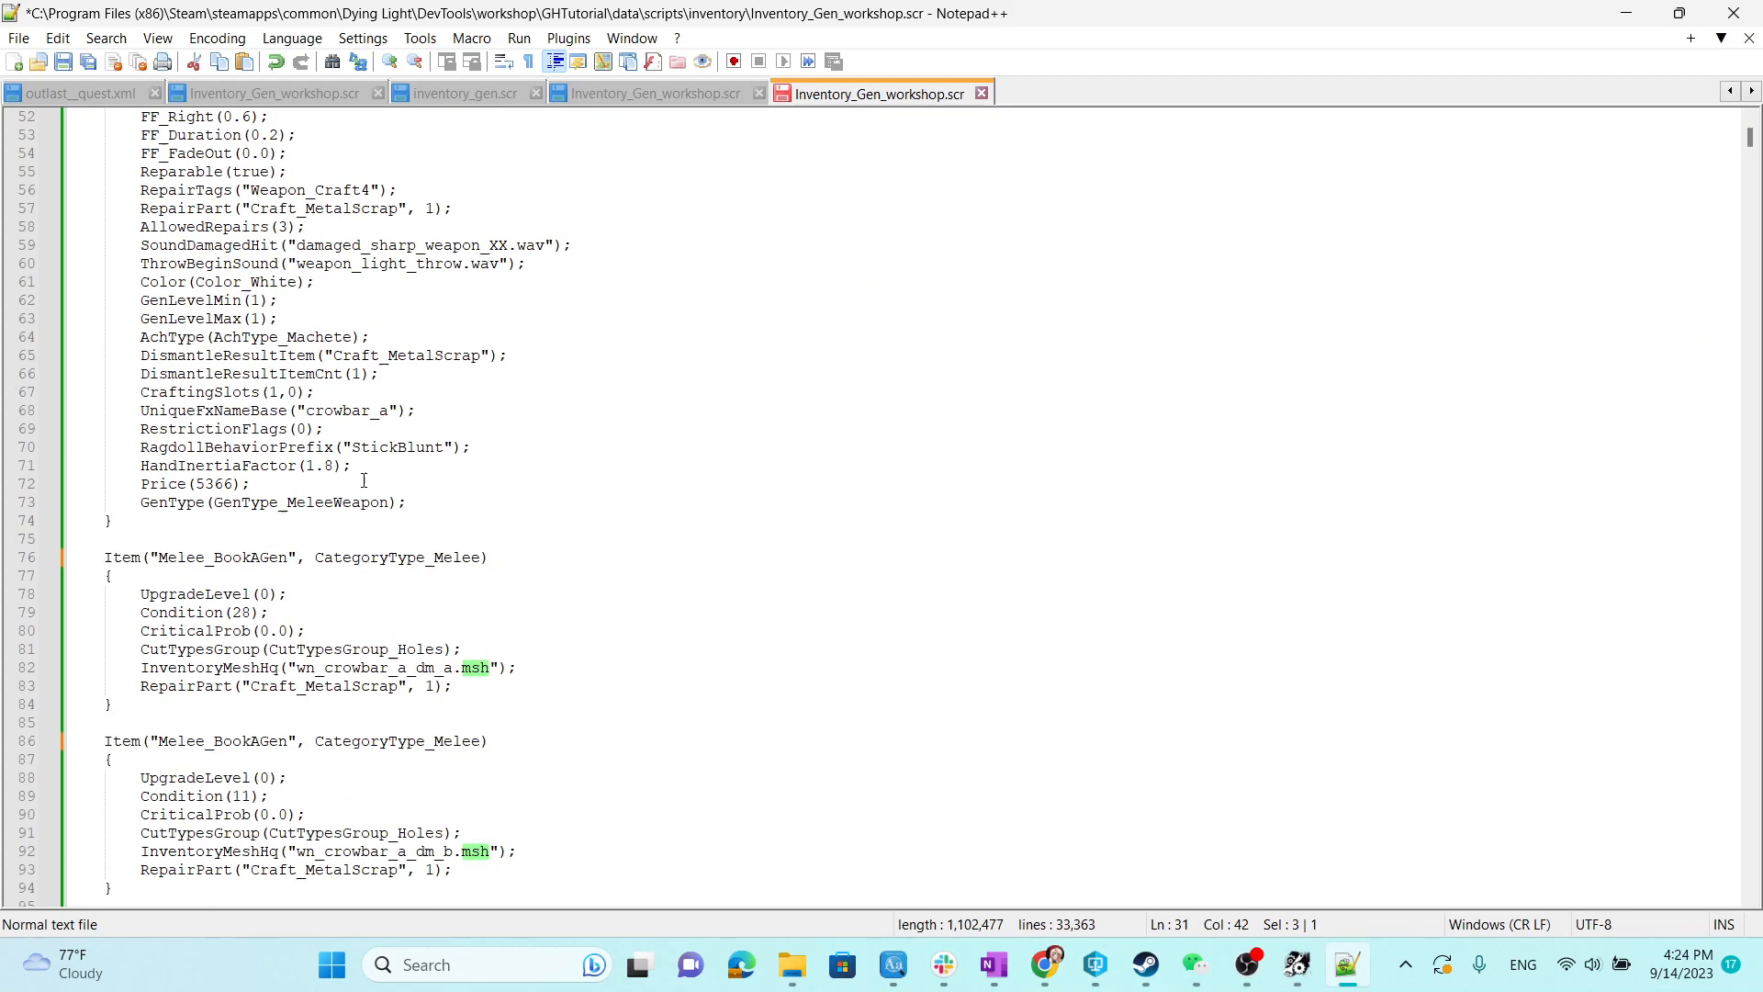
pyautogui.scroll(1, 511, 585)
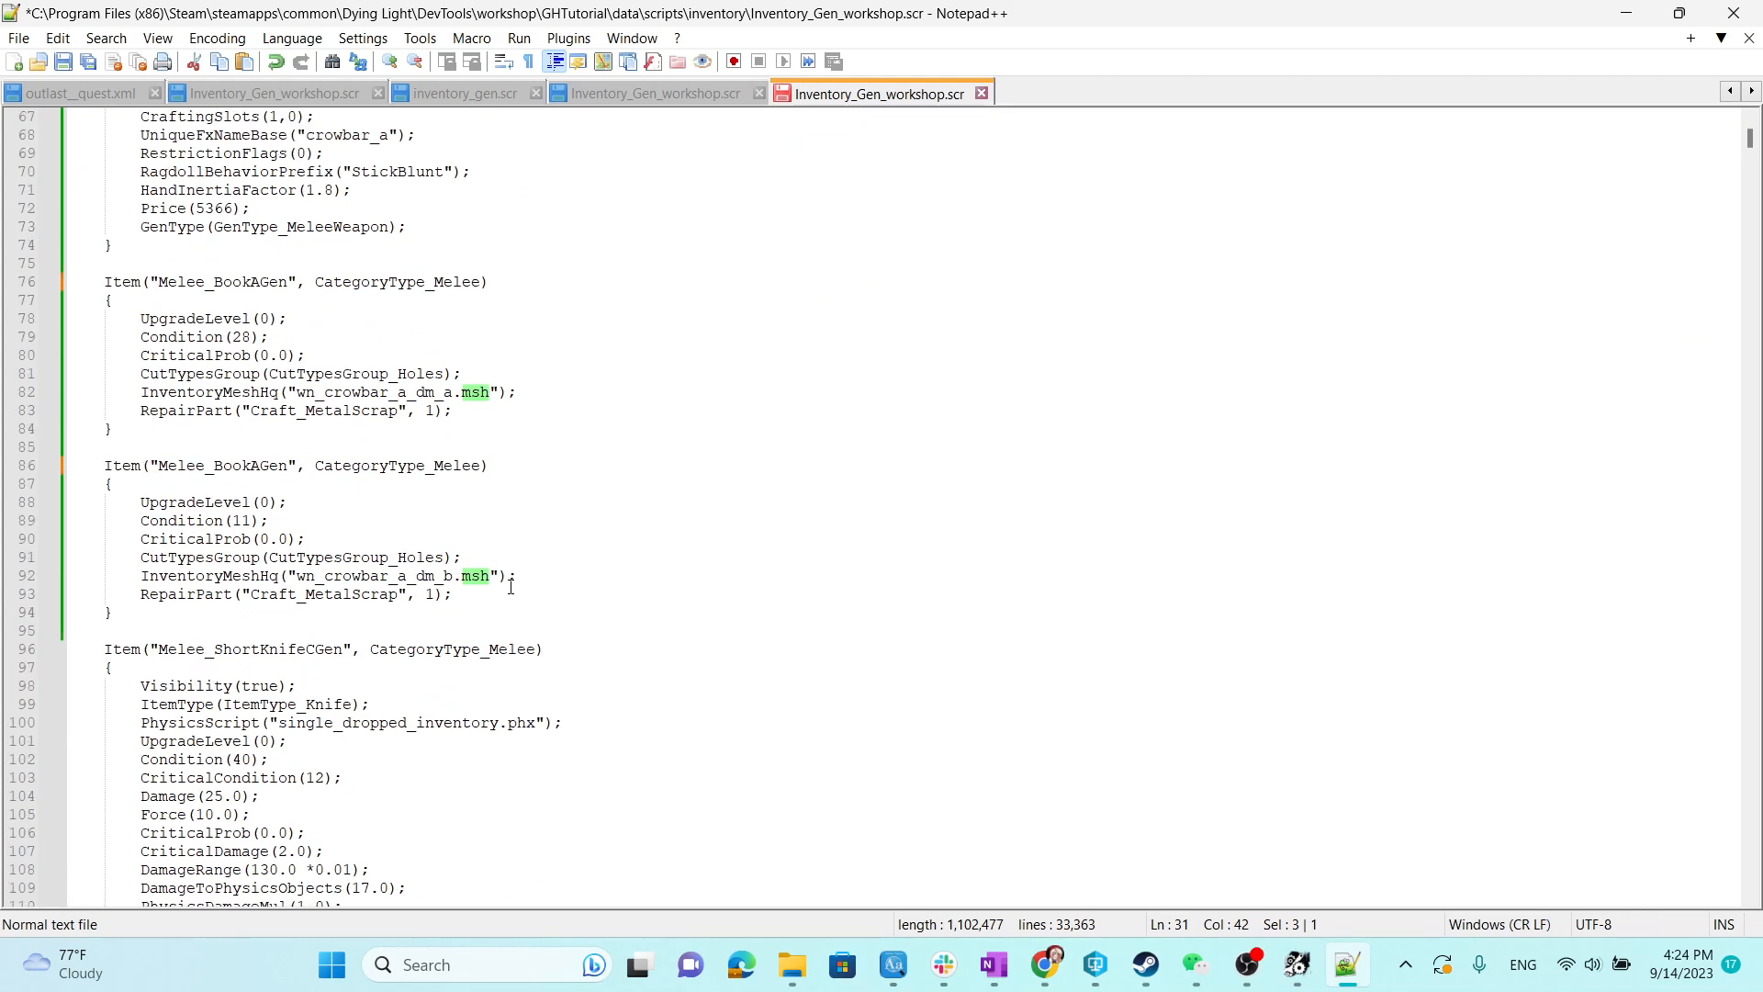
pyautogui.scroll(2, 416, 443)
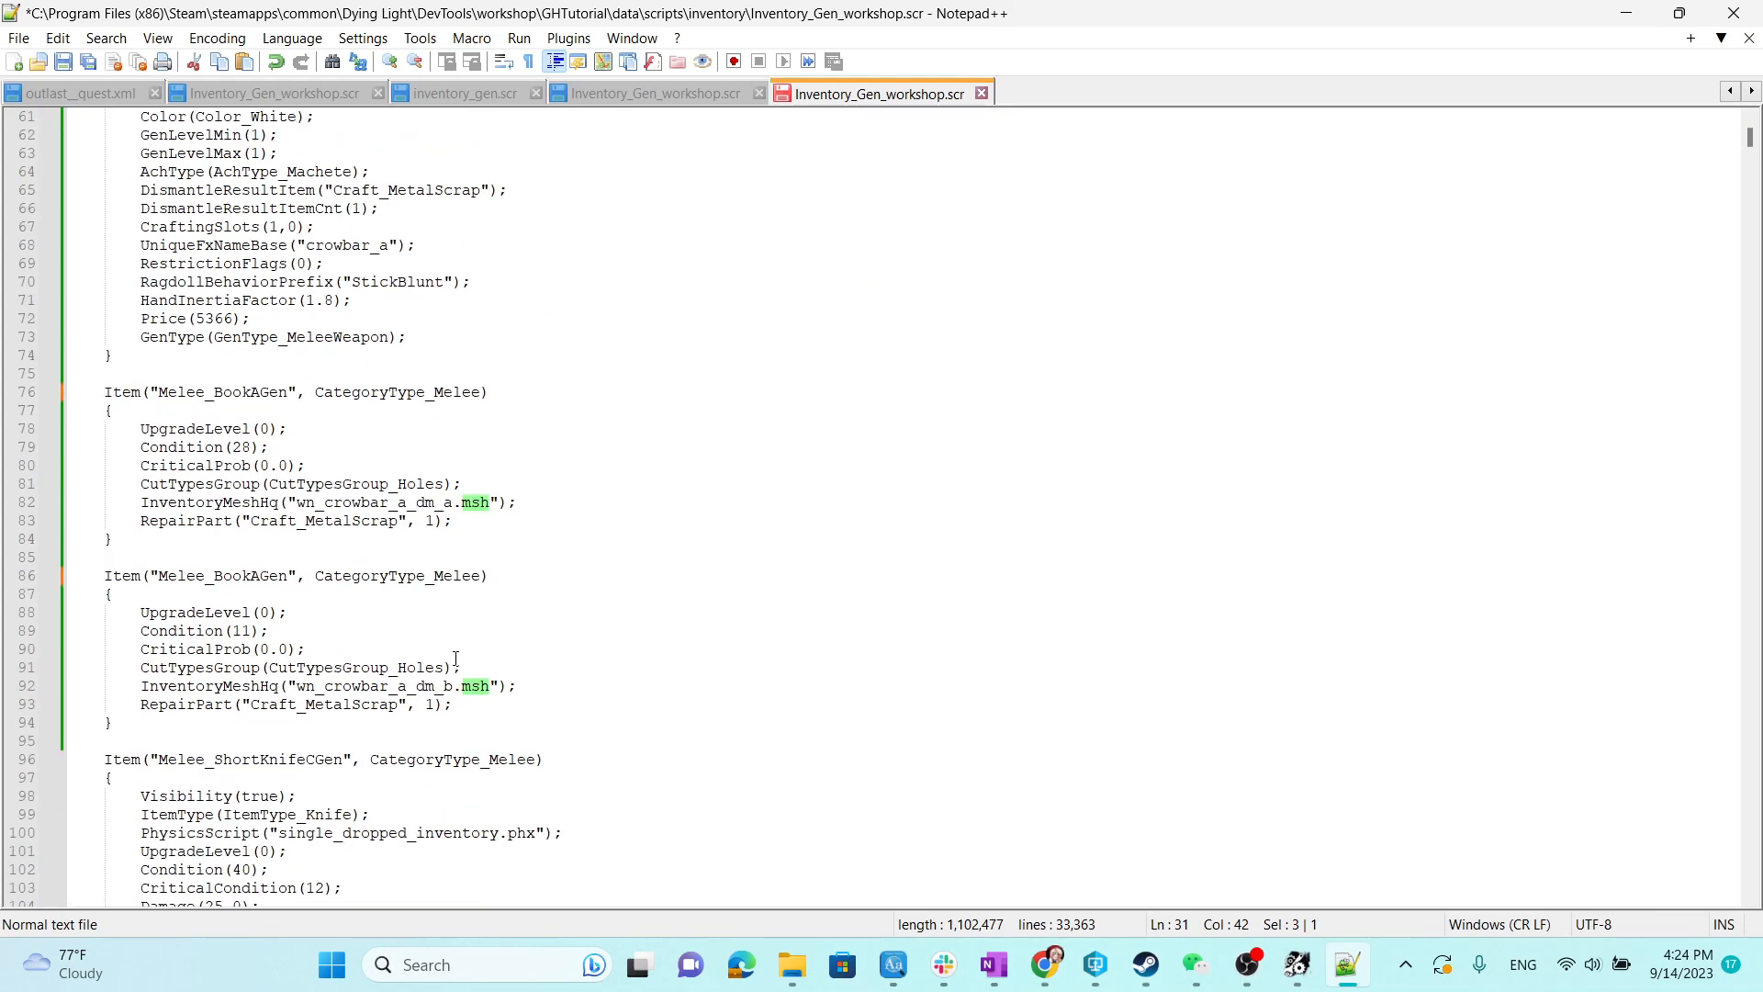
pyautogui.scroll(17, 464, 557)
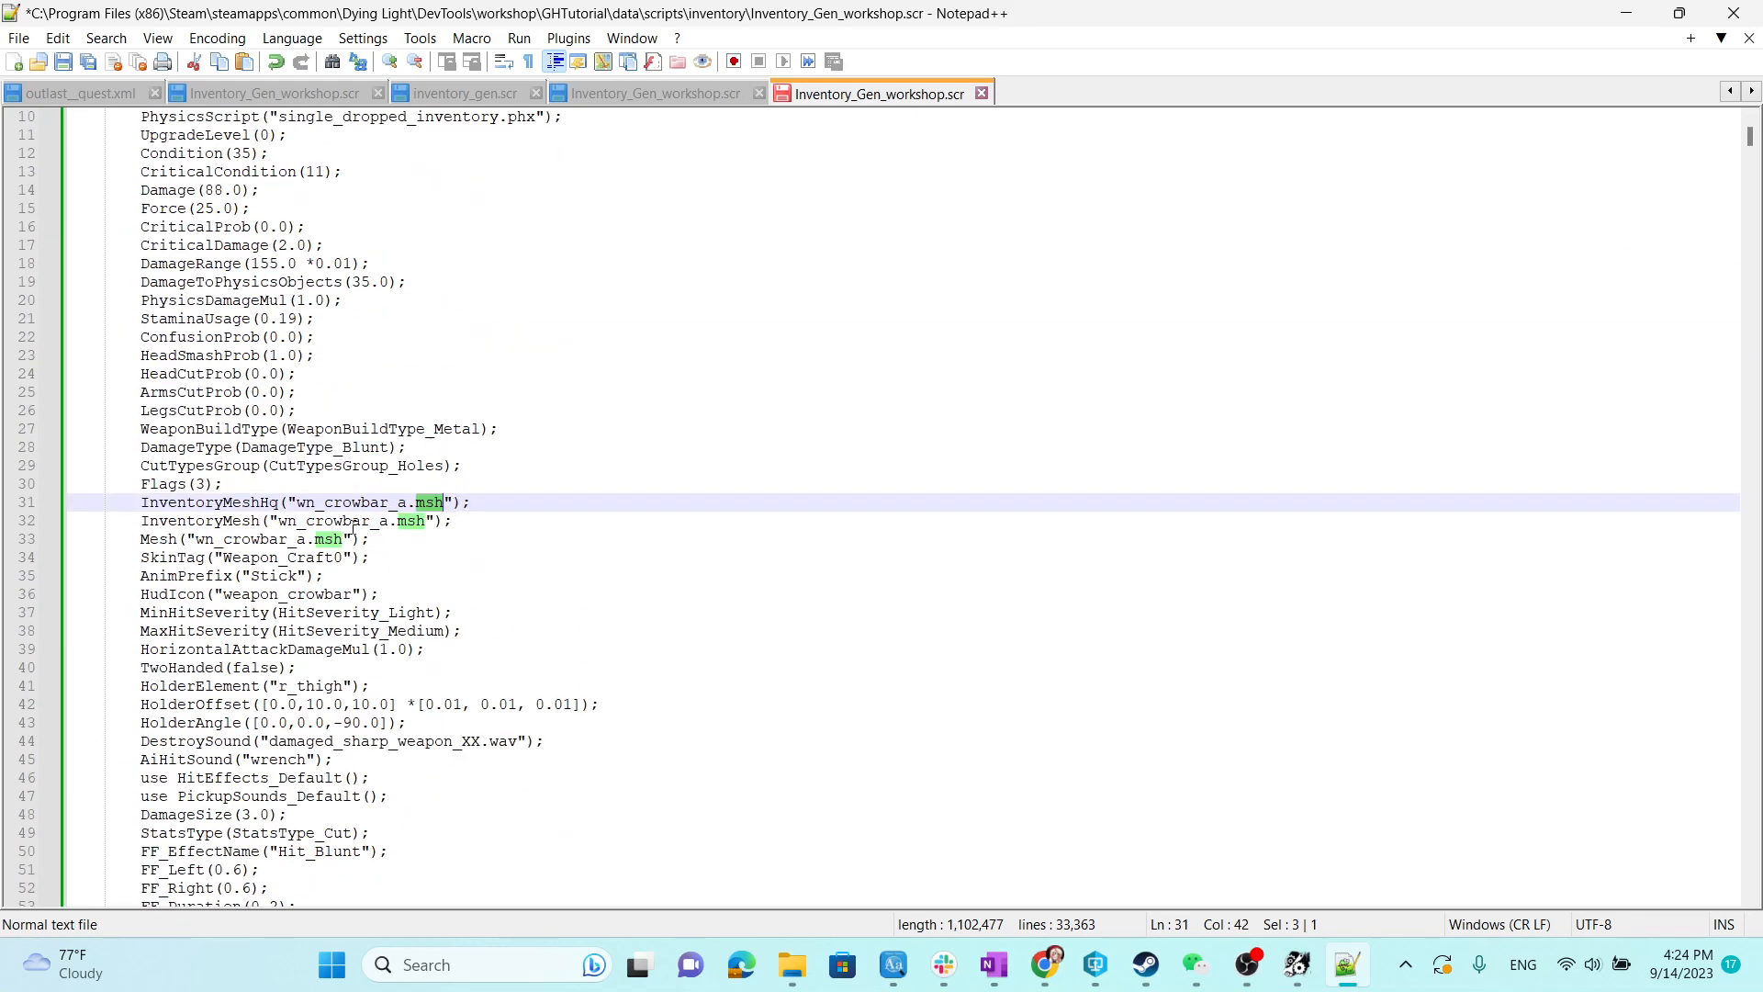
pyautogui.scroll(-2, 333, 585)
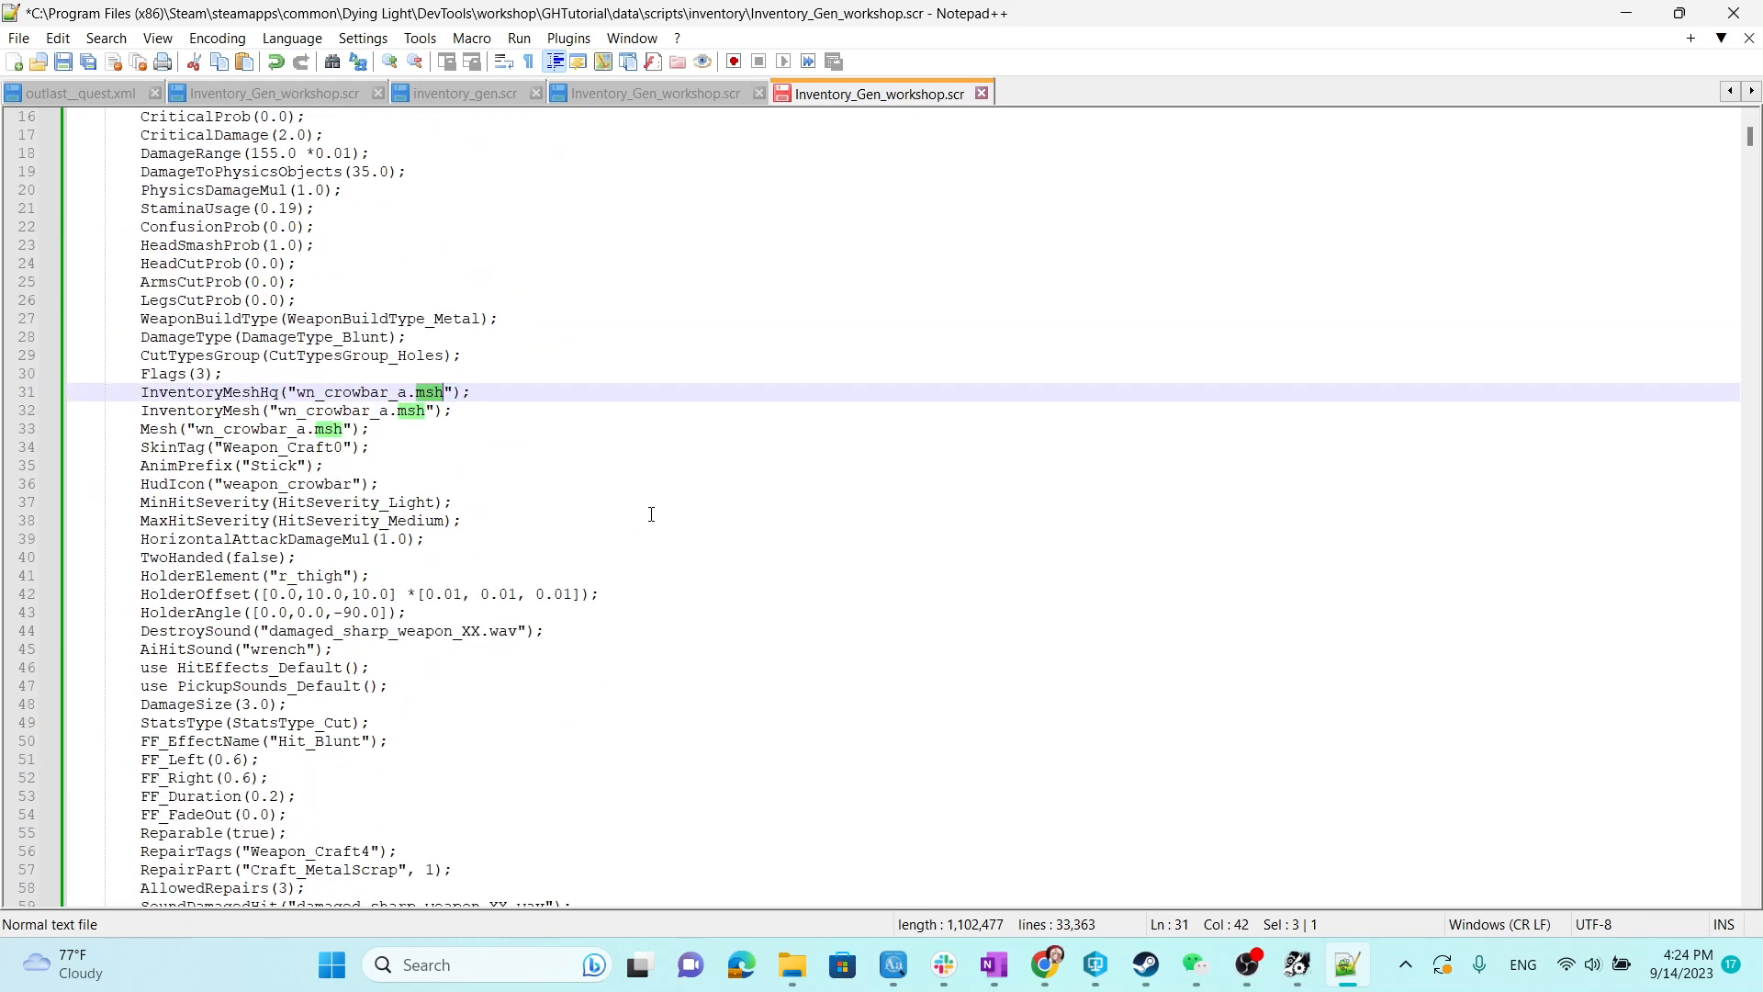
# Switch to Dying Light Developer Tools, close the inventory folder window and copy the name of the upright closed book_medi mesh.
pyautogui.click(1626, 13)
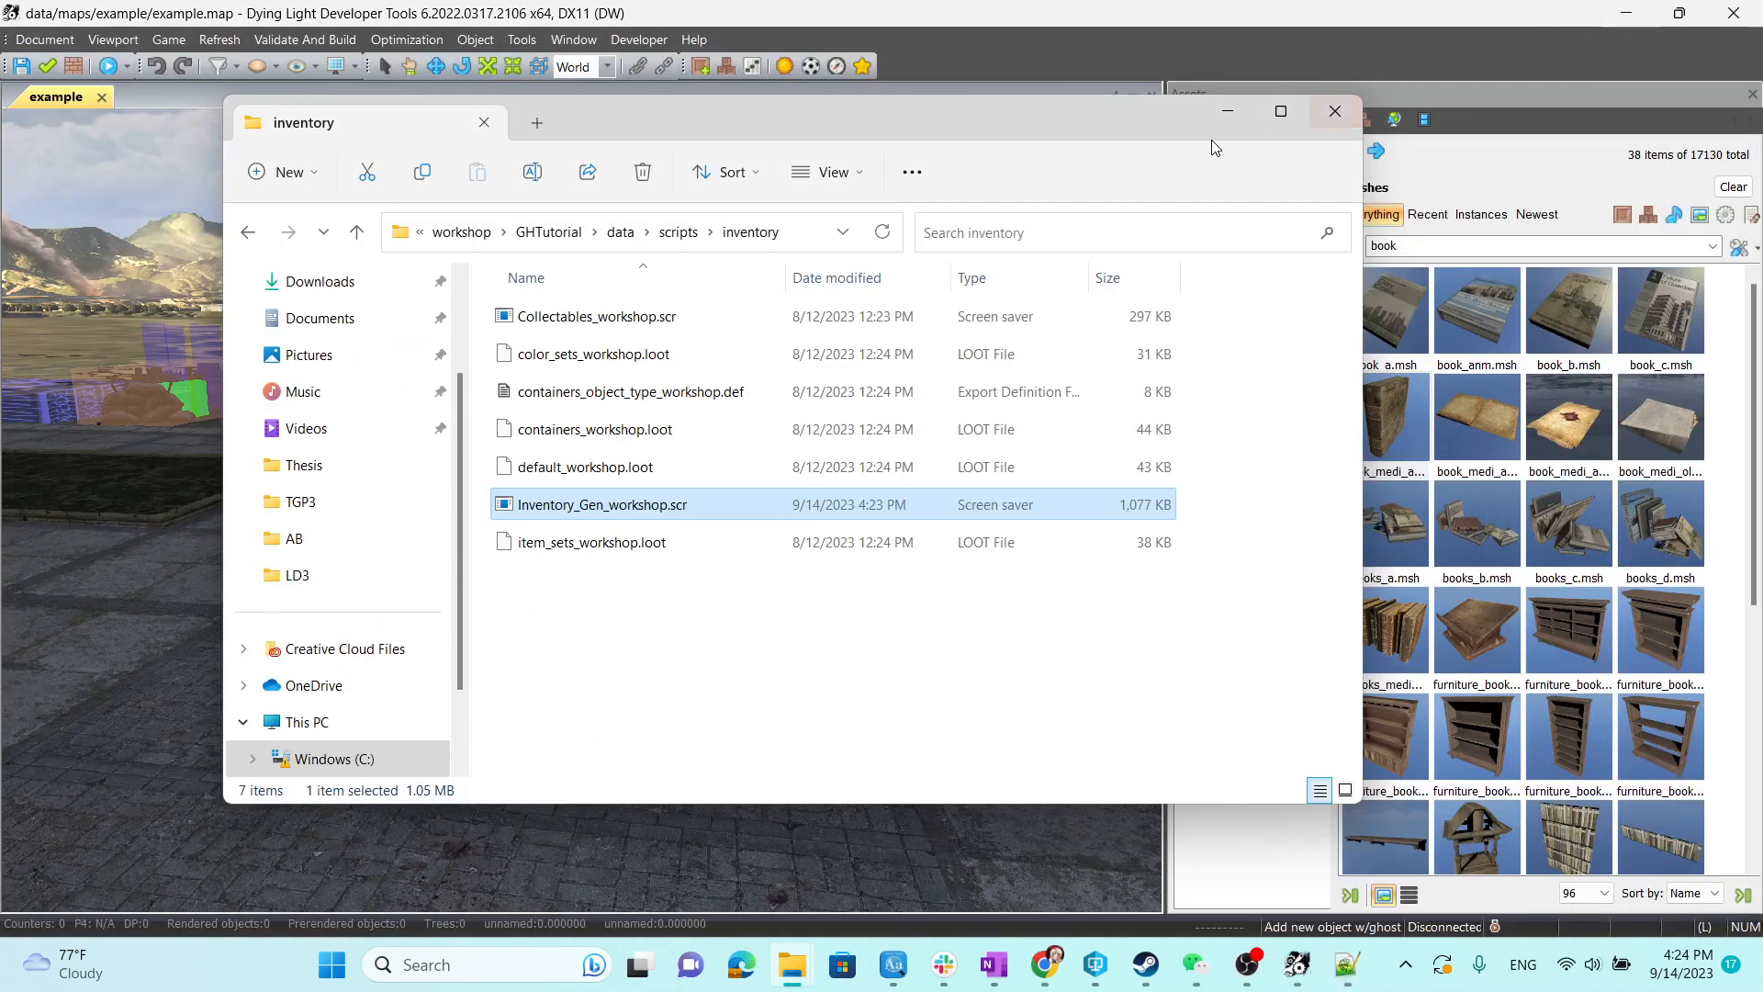
pyautogui.click(1336, 110)
pyautogui.rightClick(1394, 425)
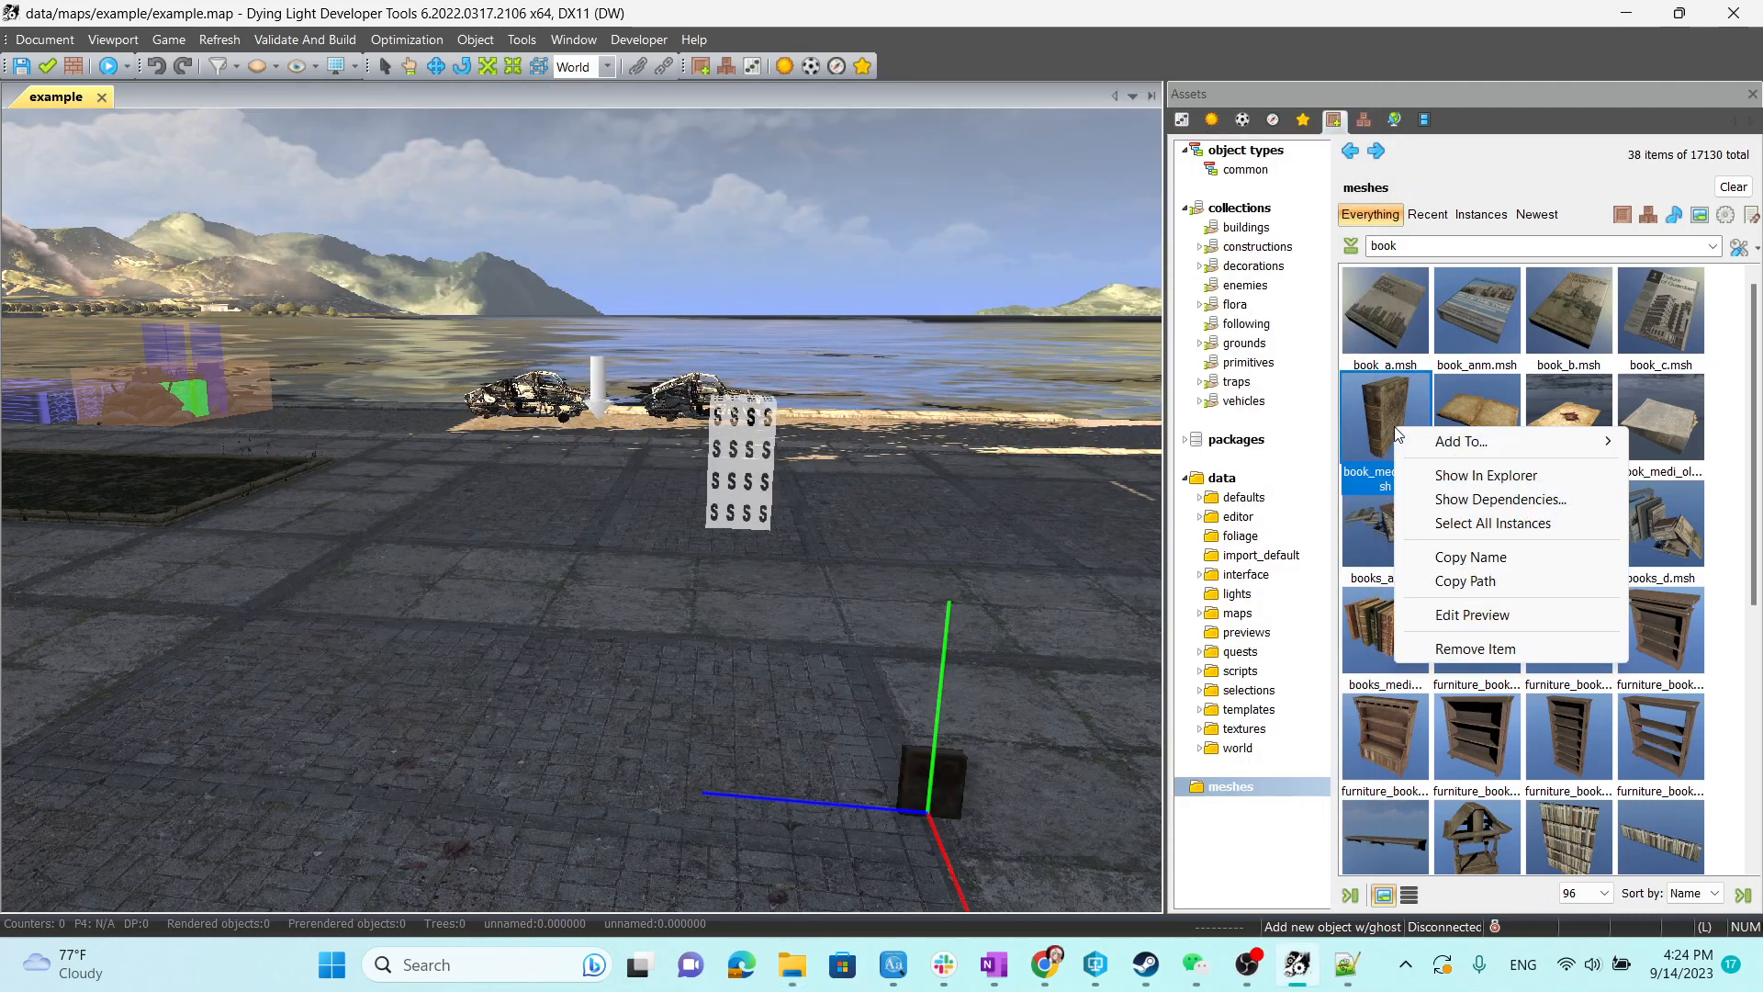
pyautogui.click(1454, 557)
# Switch to Notepad++ and replace the InventoryMeshHq mesh in the first Melee_BookAGen definition with book_medi_a.msh.
pyautogui.moveTo(1093, 969)
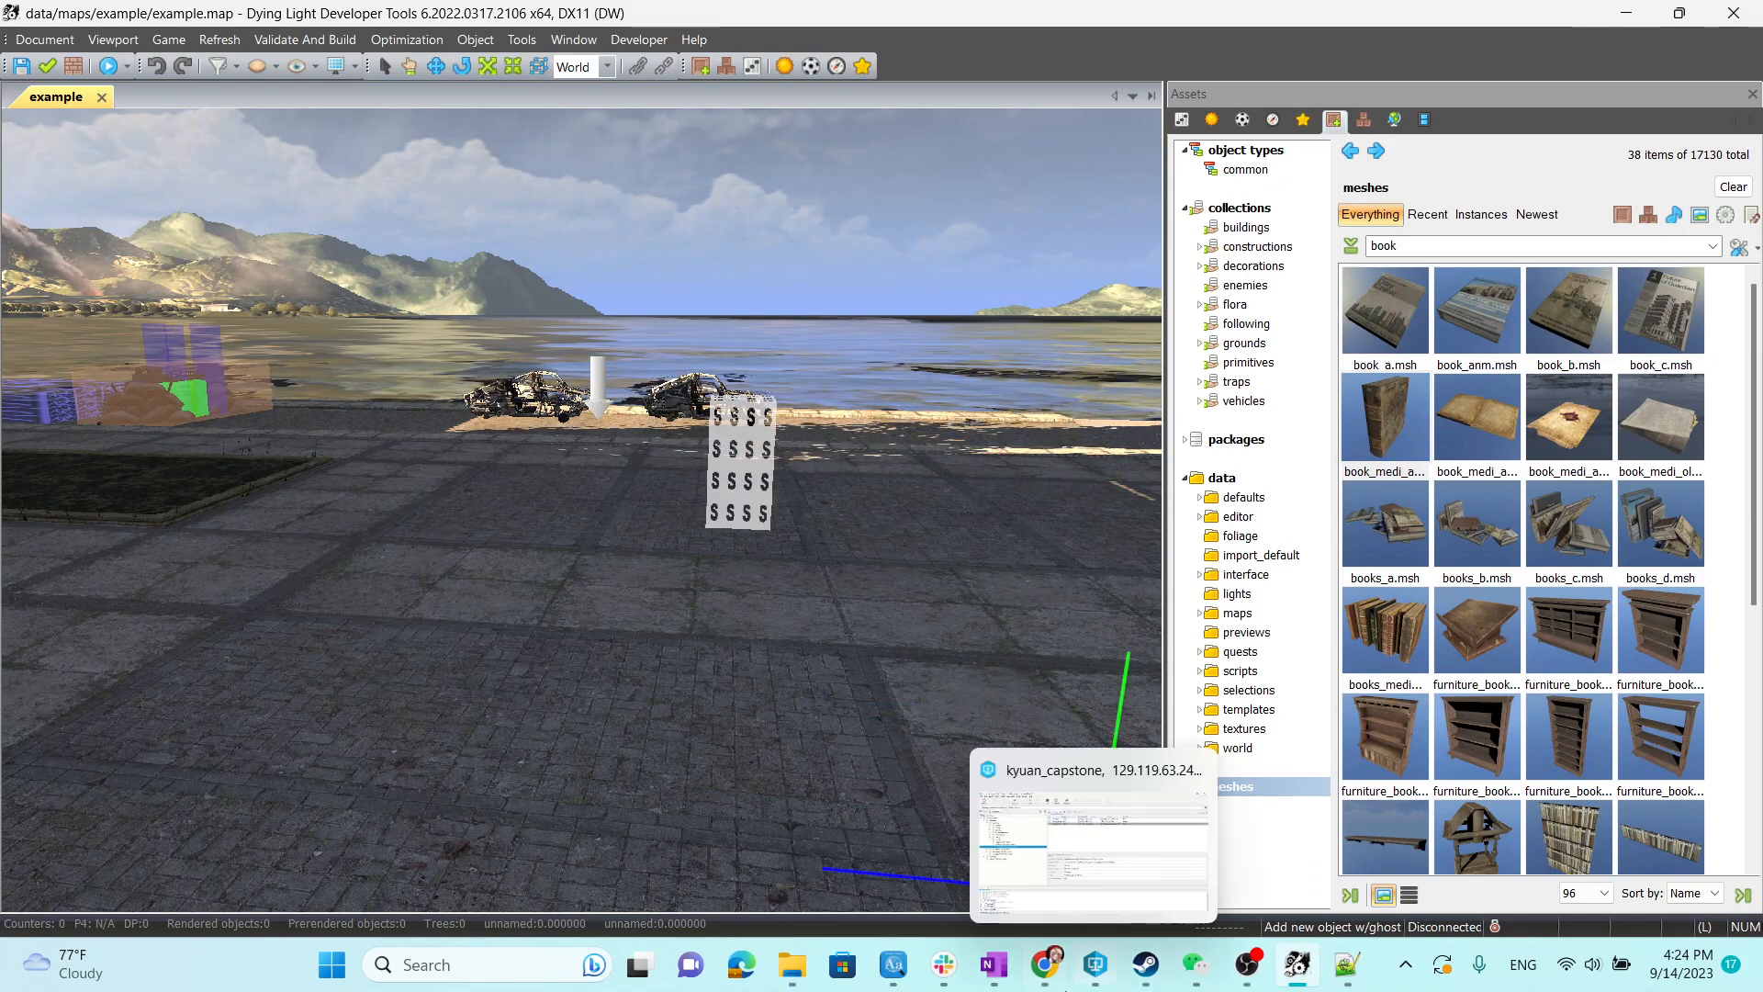
pyautogui.click(1346, 964)
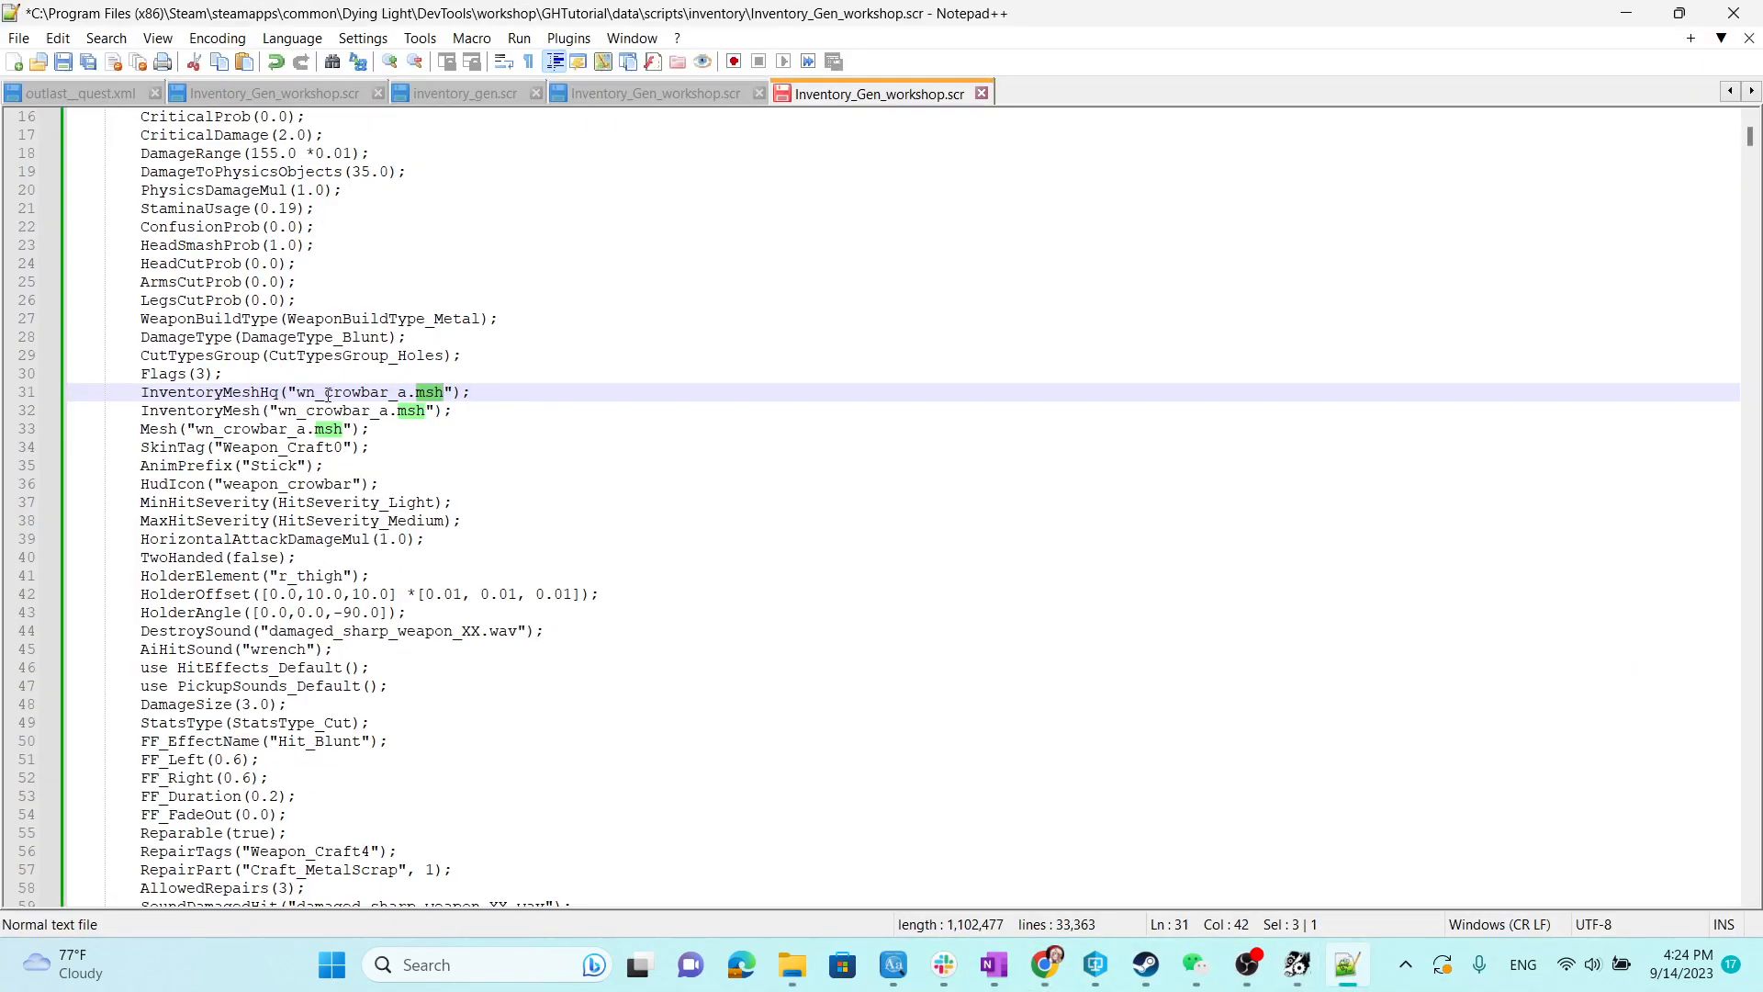
pyautogui.moveTo(300, 393); pyautogui.dragTo(443, 393)
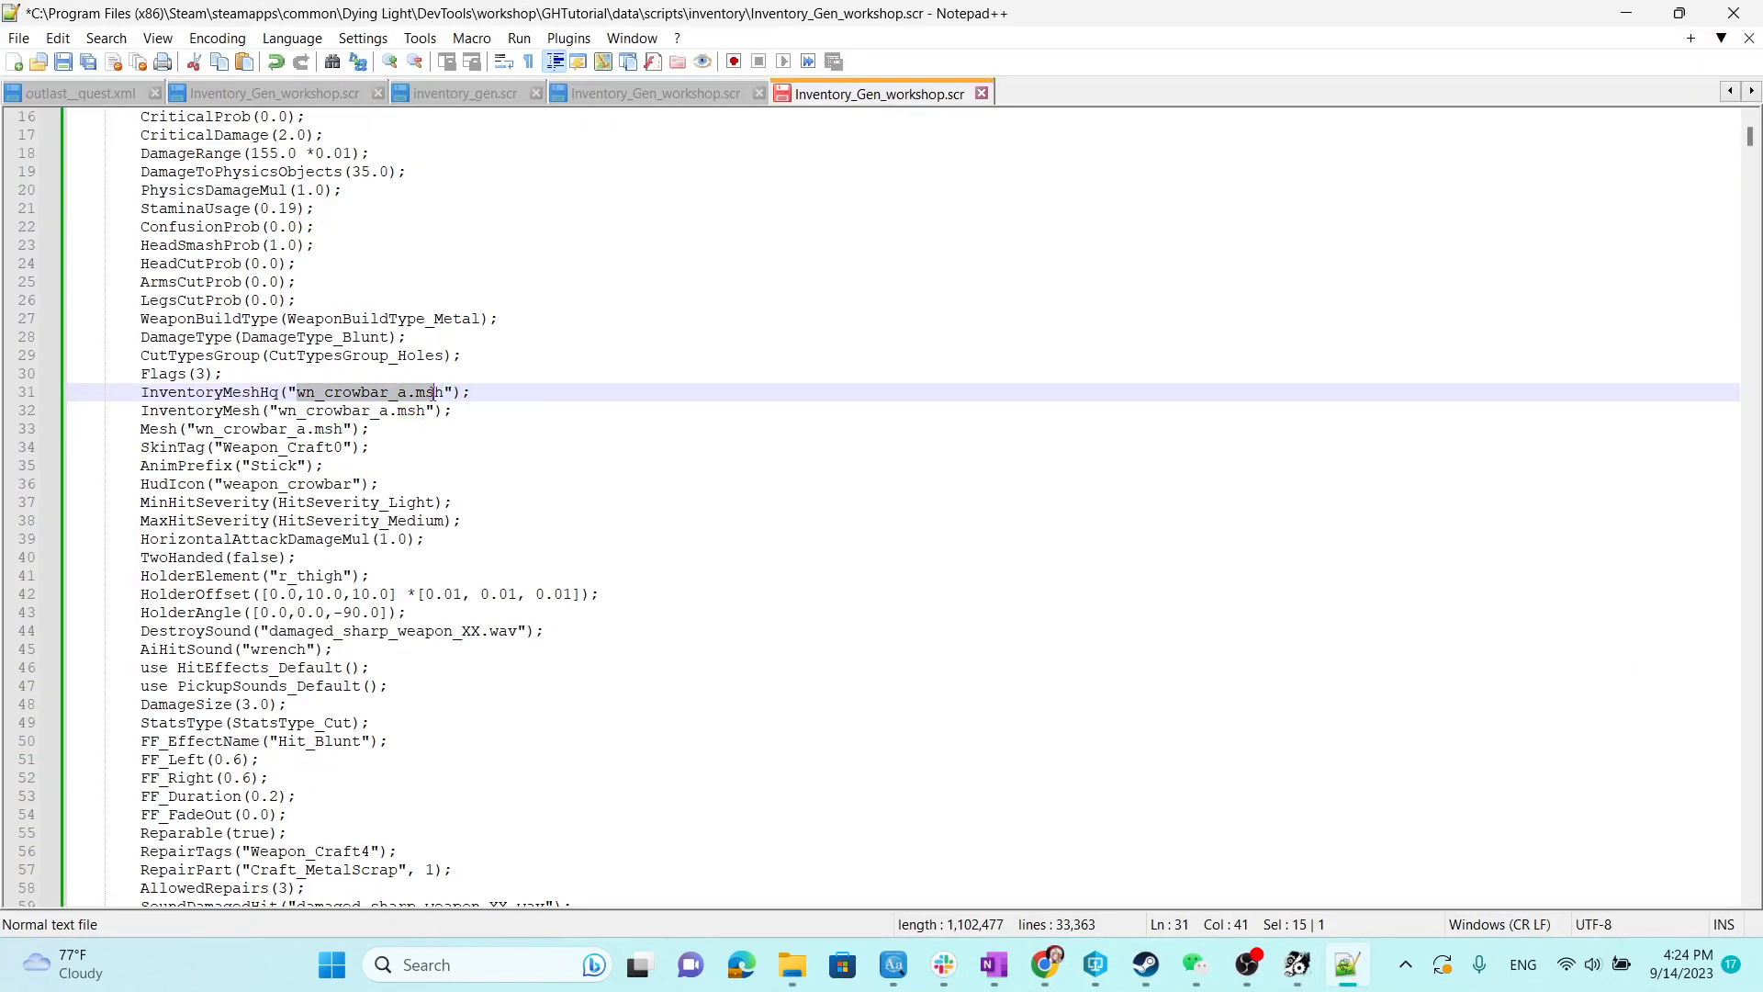
pyautogui.rightClick(429, 395)
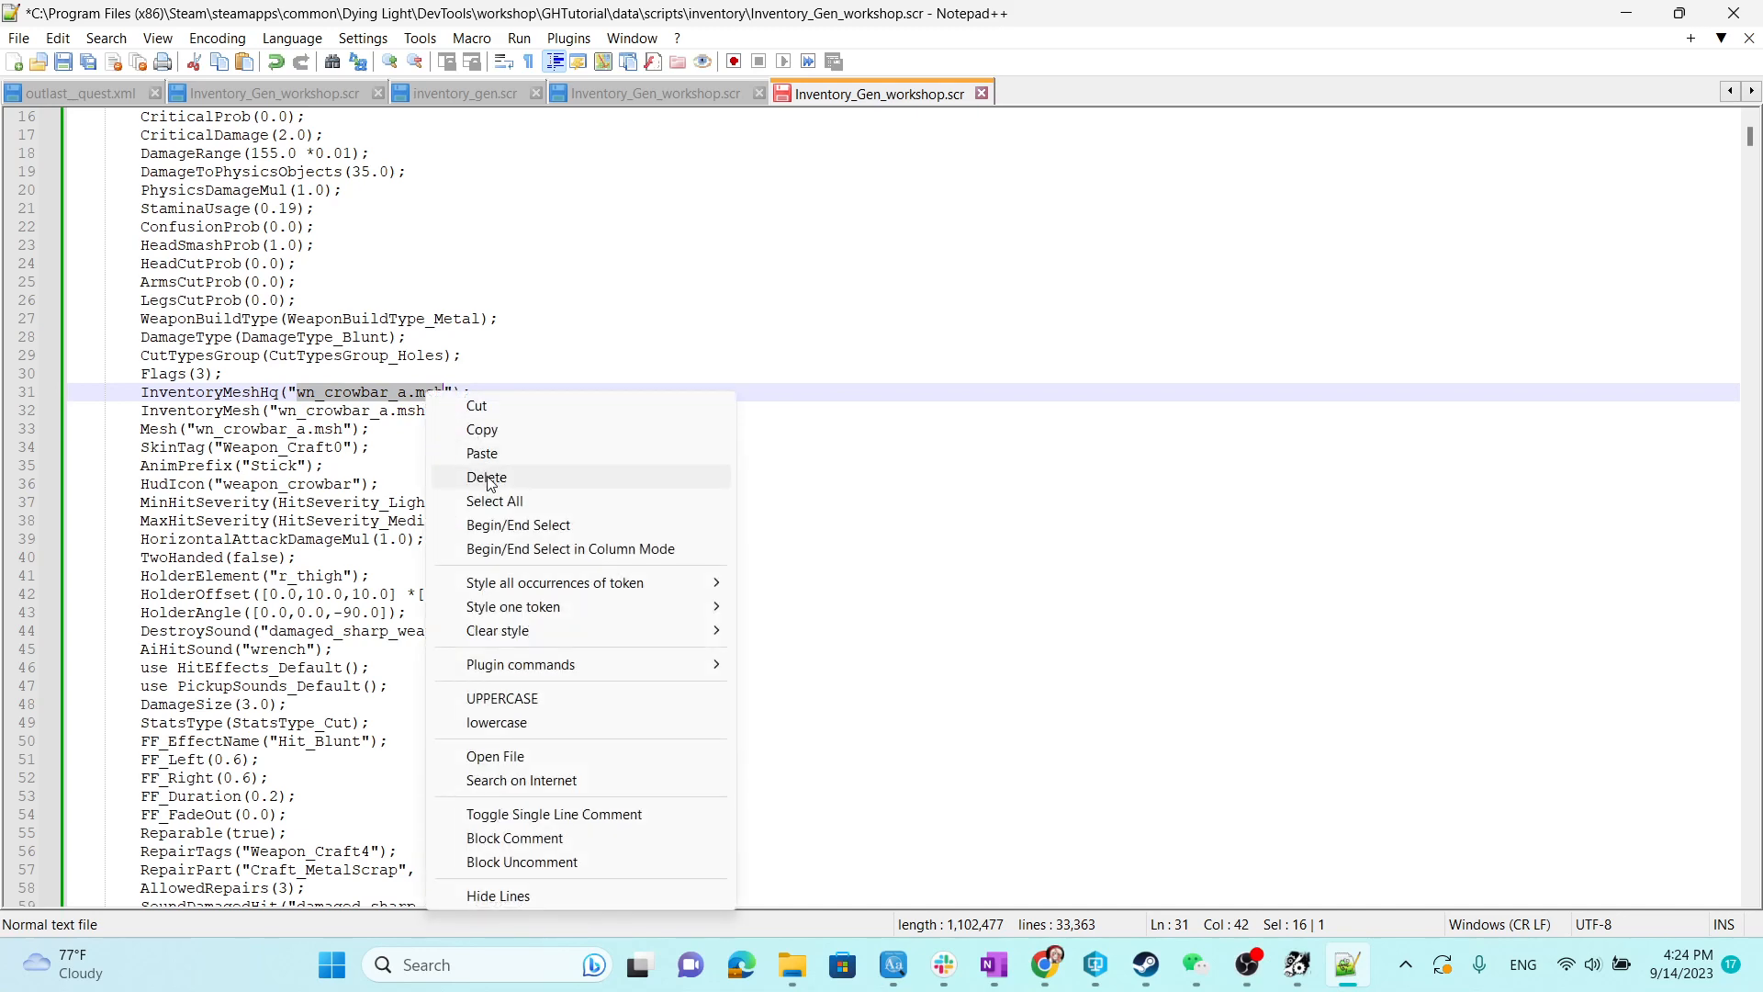
pyautogui.click(484, 453)
# Replace the InventoryMesh and Mesh values in the first Melee_BookAGen definition with book_medi_a.msh.
pyautogui.click(288, 413)
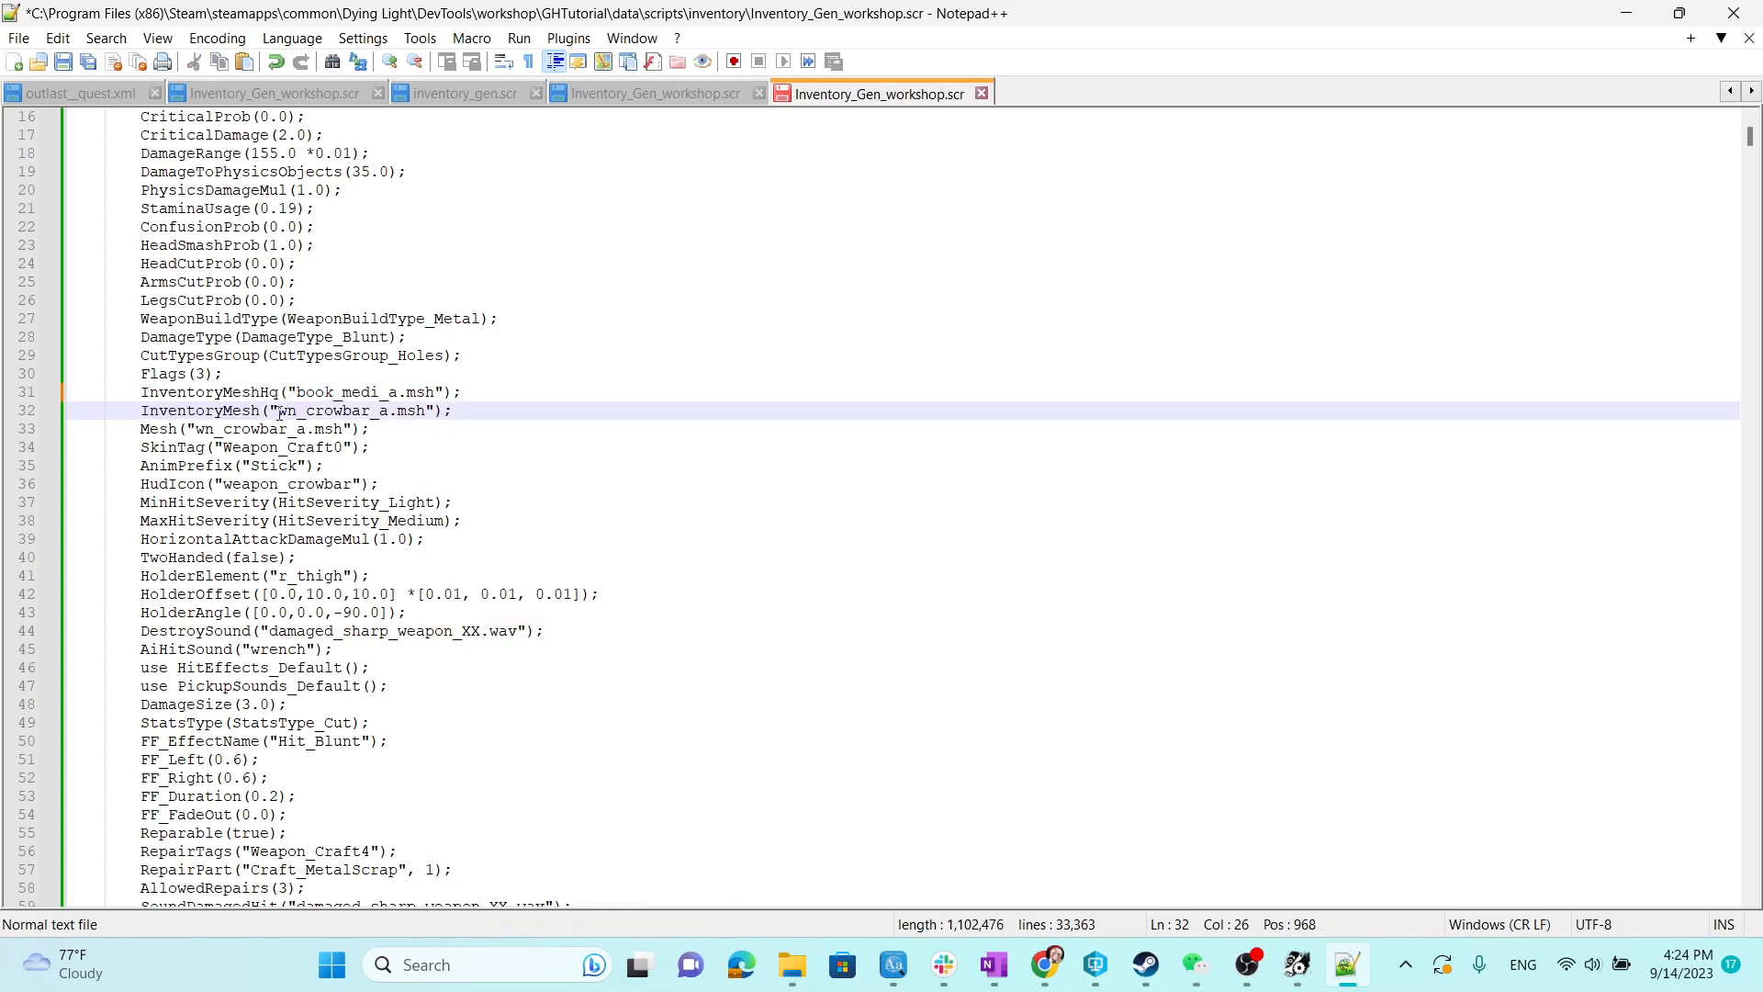
pyautogui.moveTo(279, 411); pyautogui.dragTo(425, 414)
pyautogui.rightClick(411, 417)
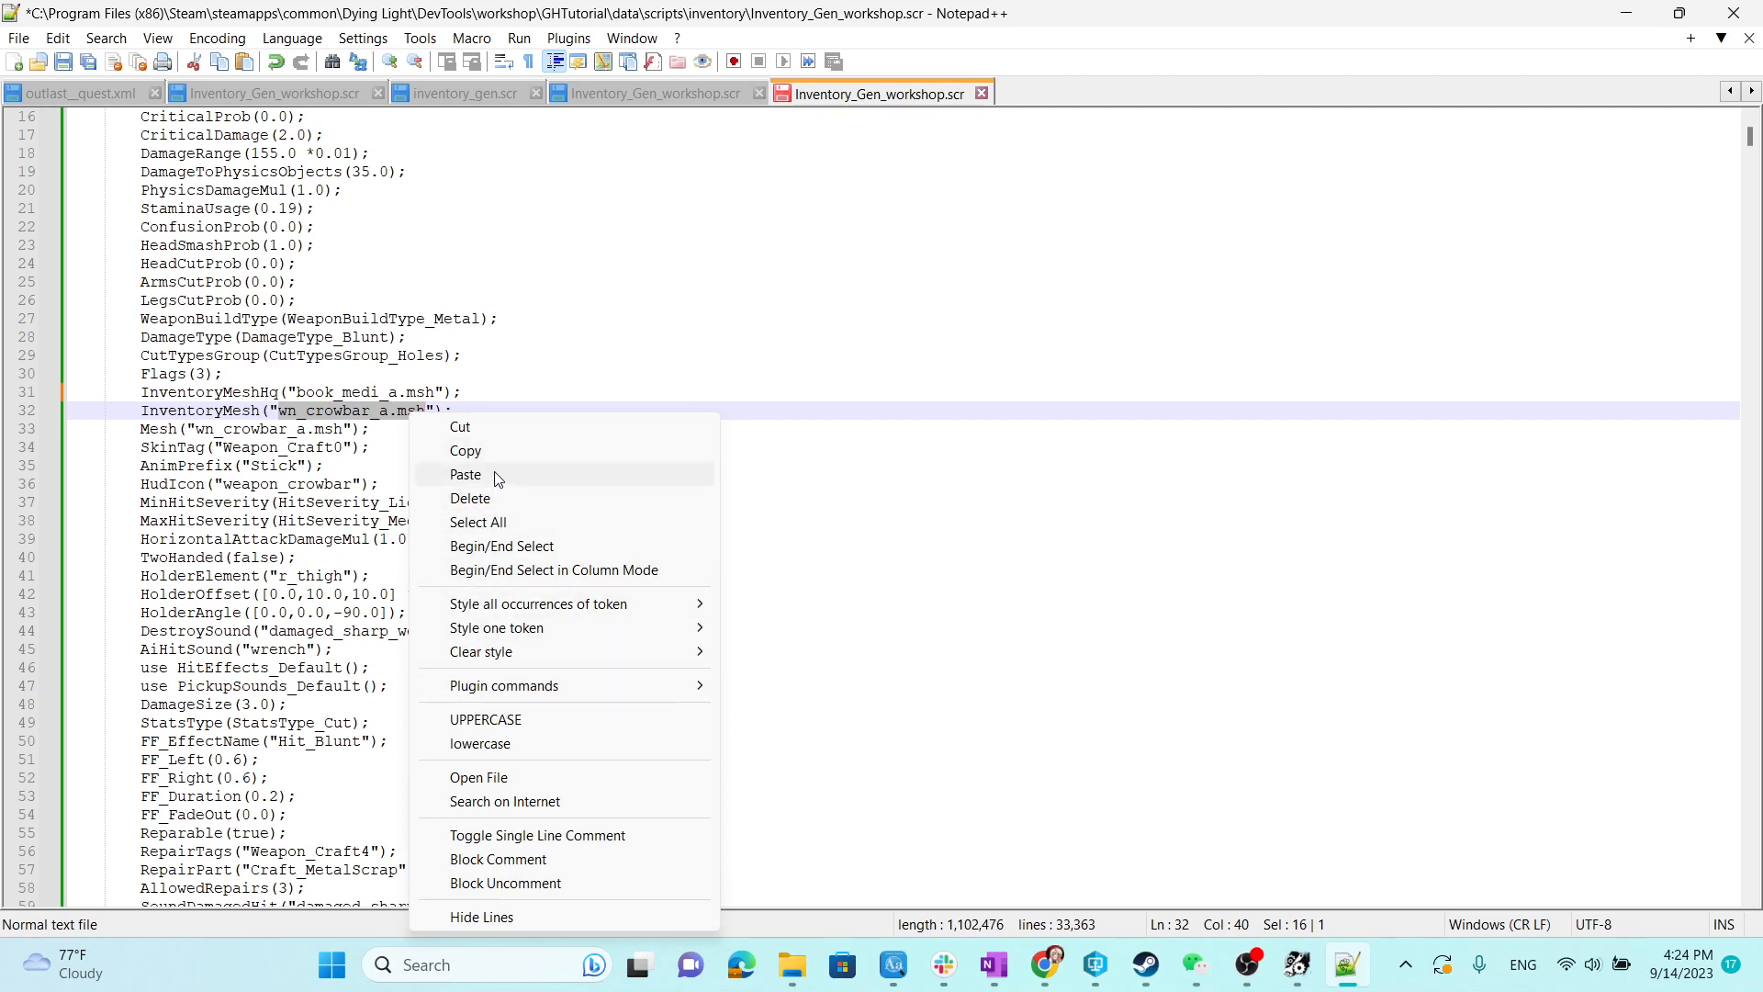
pyautogui.click(465, 475)
pyautogui.moveTo(196, 429); pyautogui.dragTo(342, 429)
pyautogui.rightClick(330, 428)
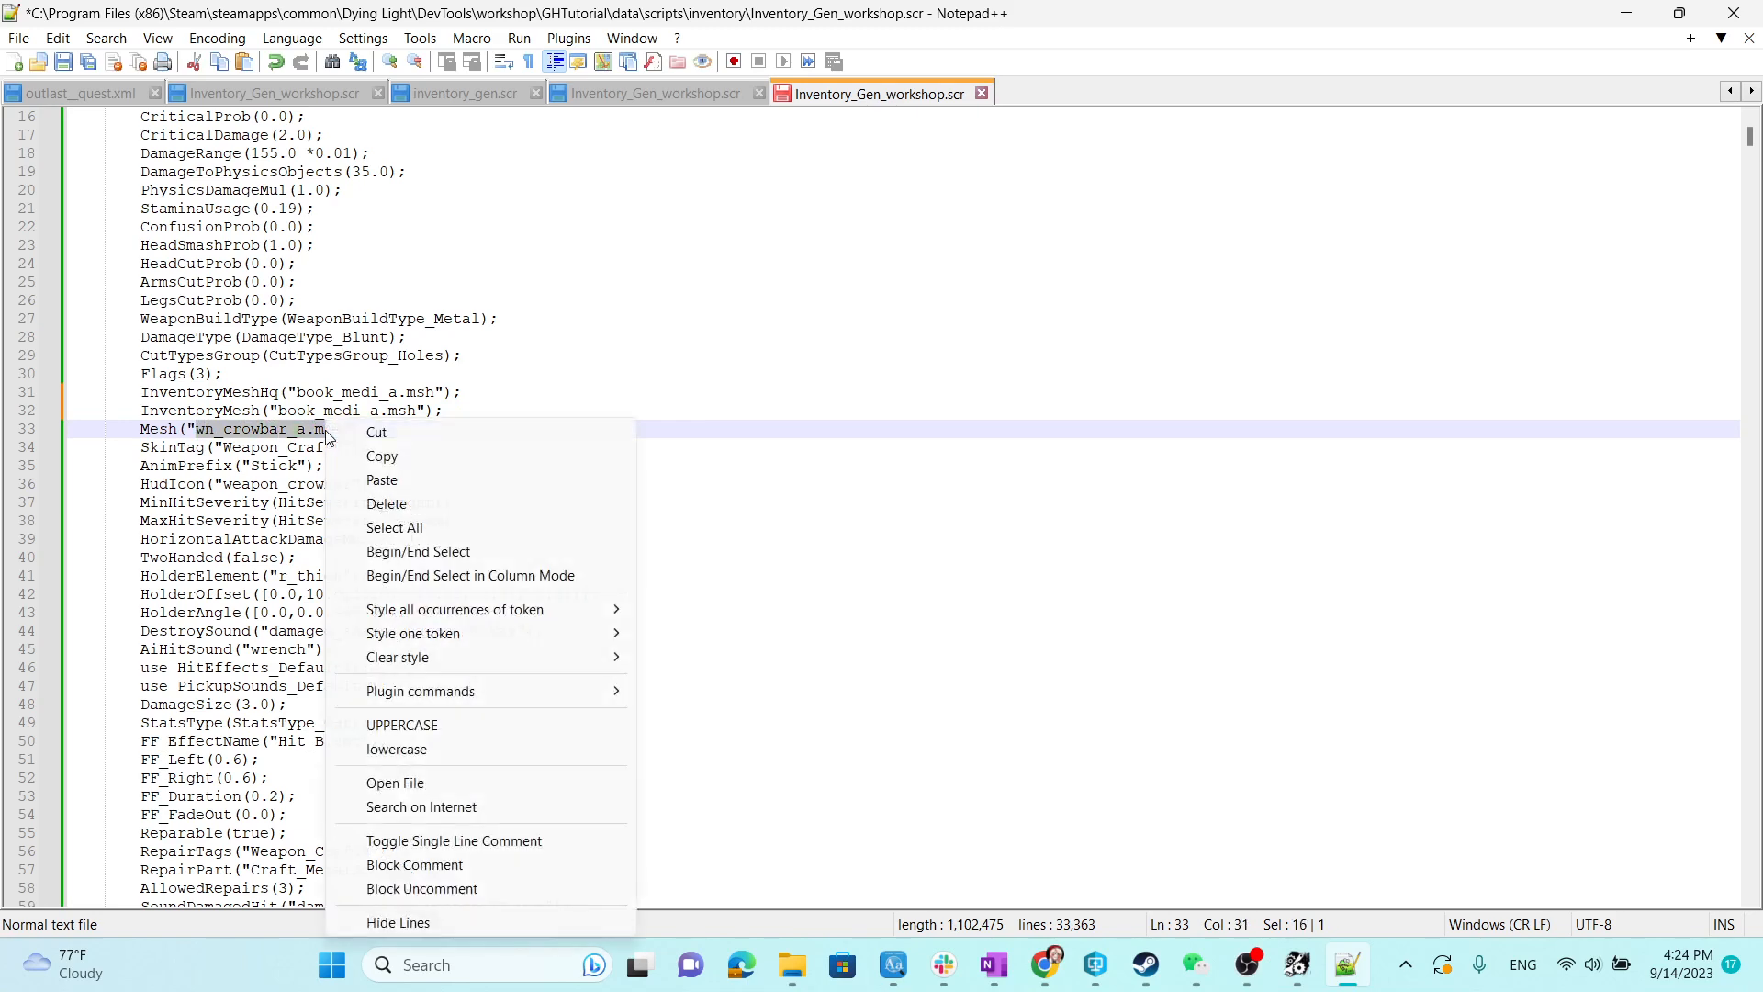
pyautogui.click(382, 479)
pyautogui.click(287, 539)
# Replace the InventoryMeshHq mesh in the second and third Melee_BookAGen definitions with book_medi_a.msh and save the script.
pyautogui.scroll(-15, 361, 559)
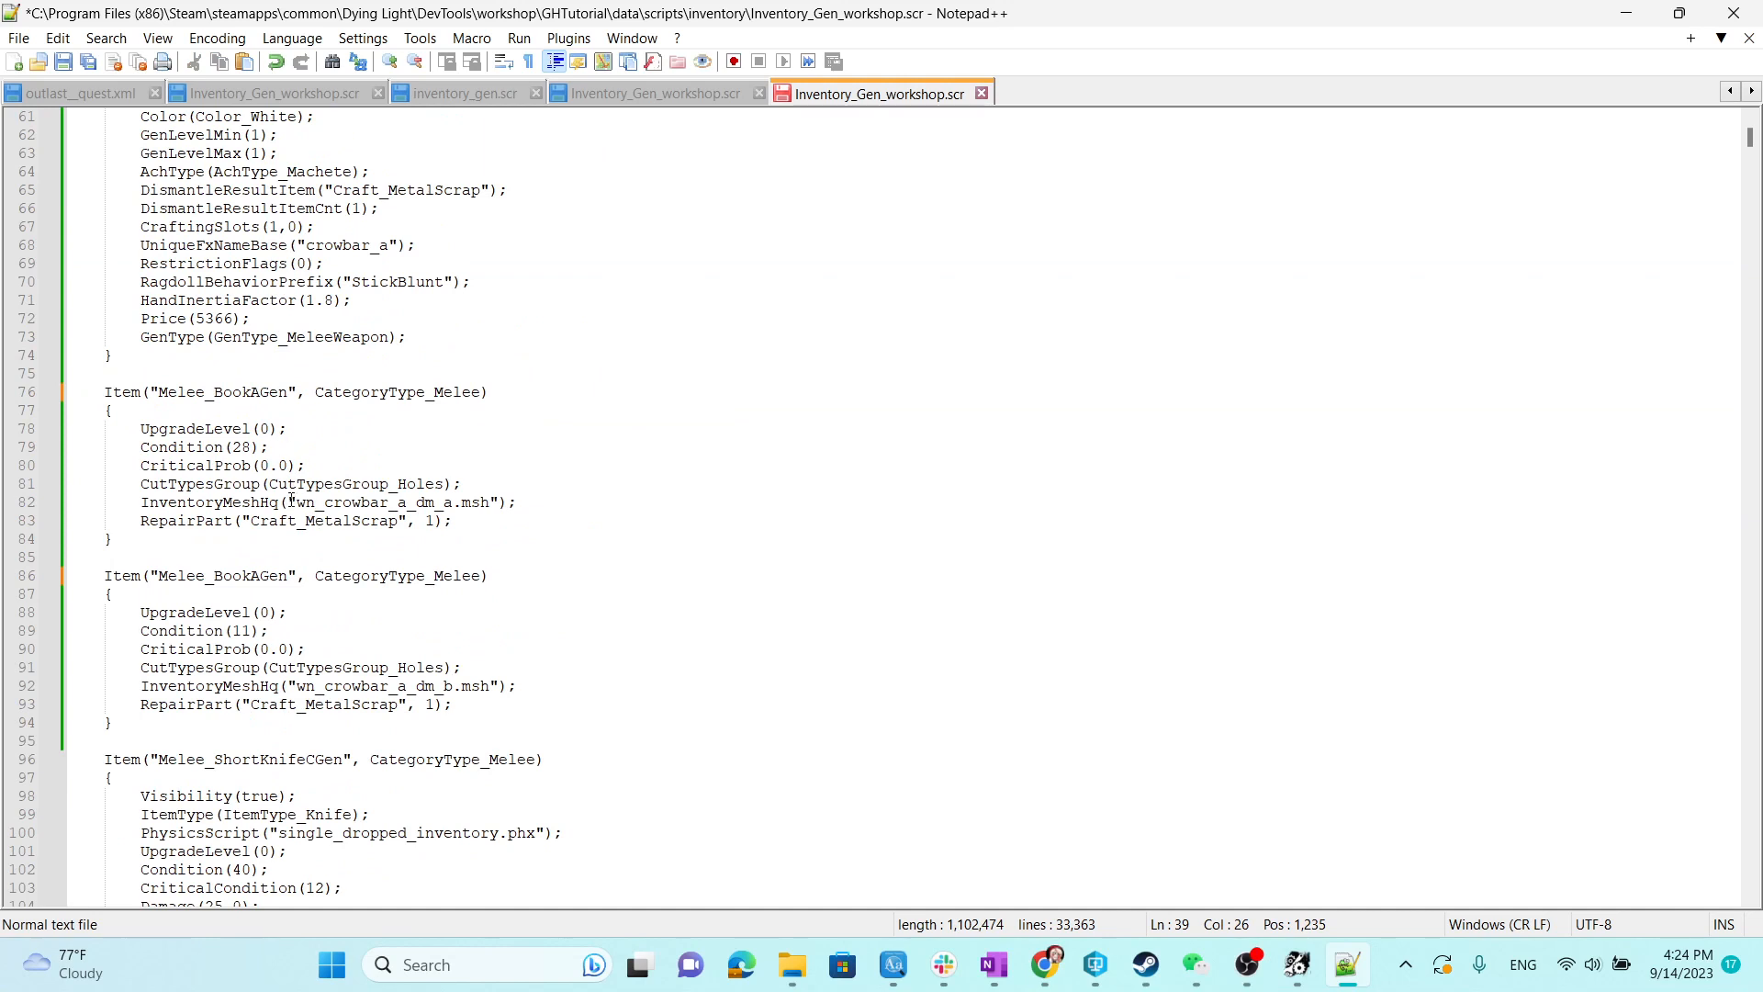
pyautogui.moveTo(296, 502); pyautogui.dragTo(491, 502)
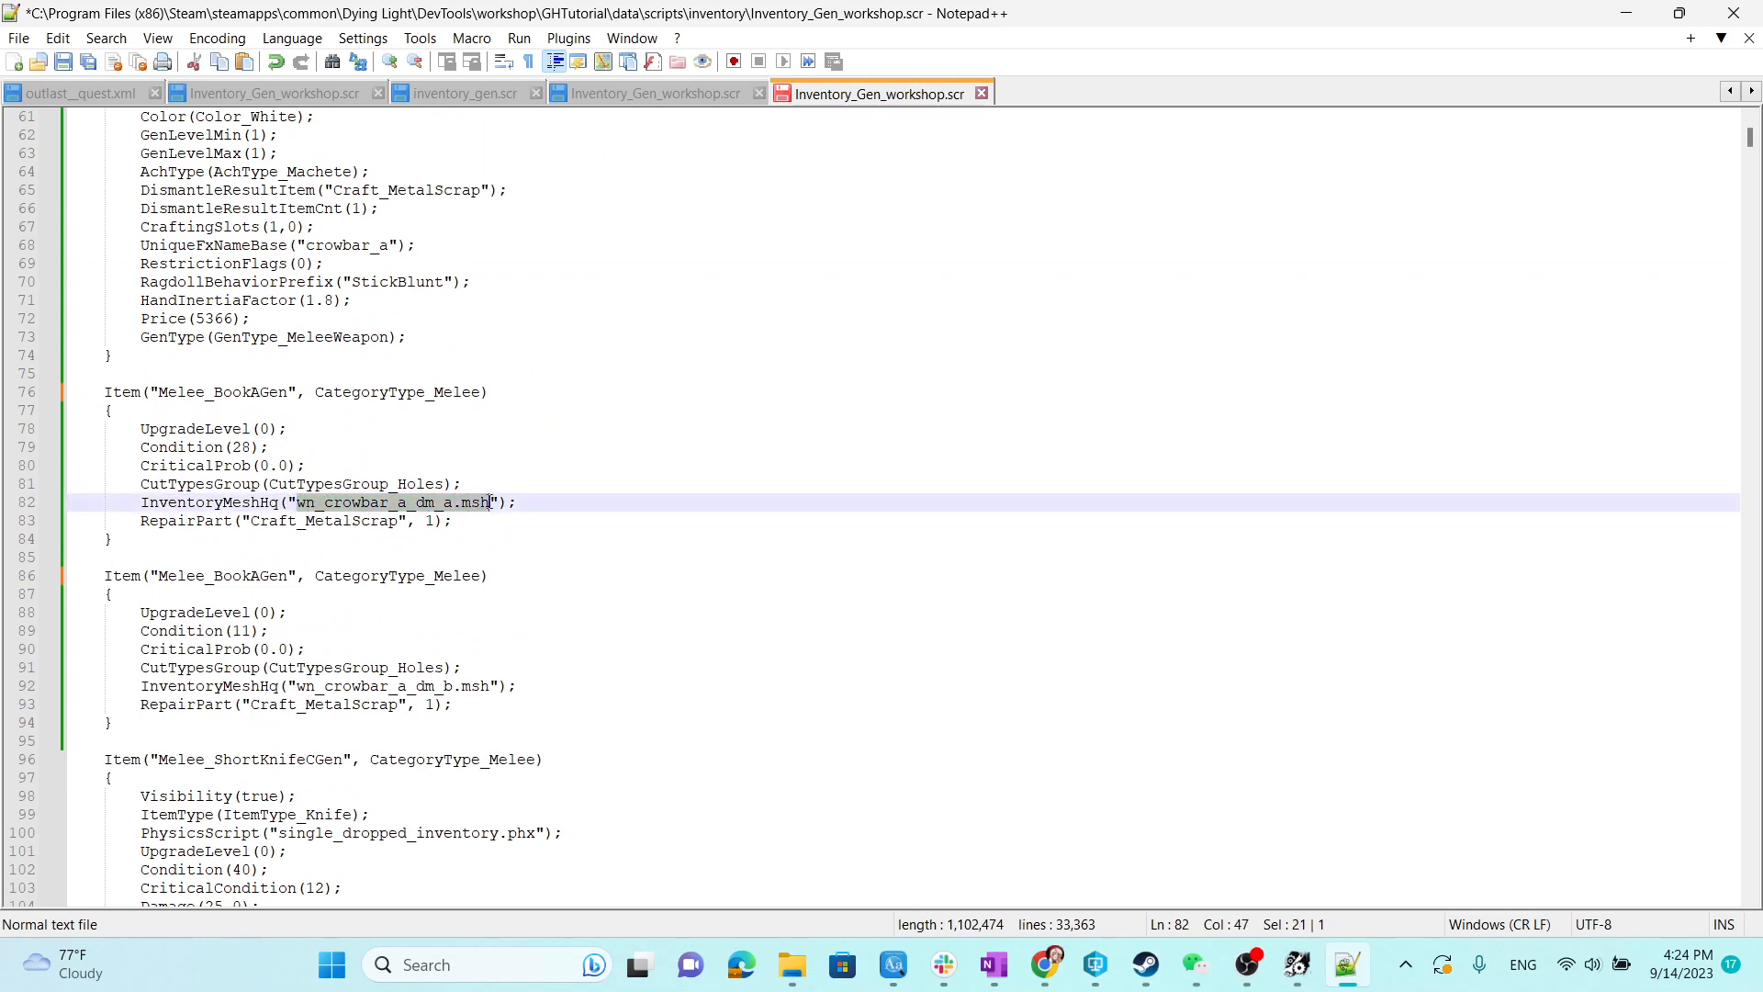
pyautogui.rightClick(475, 508)
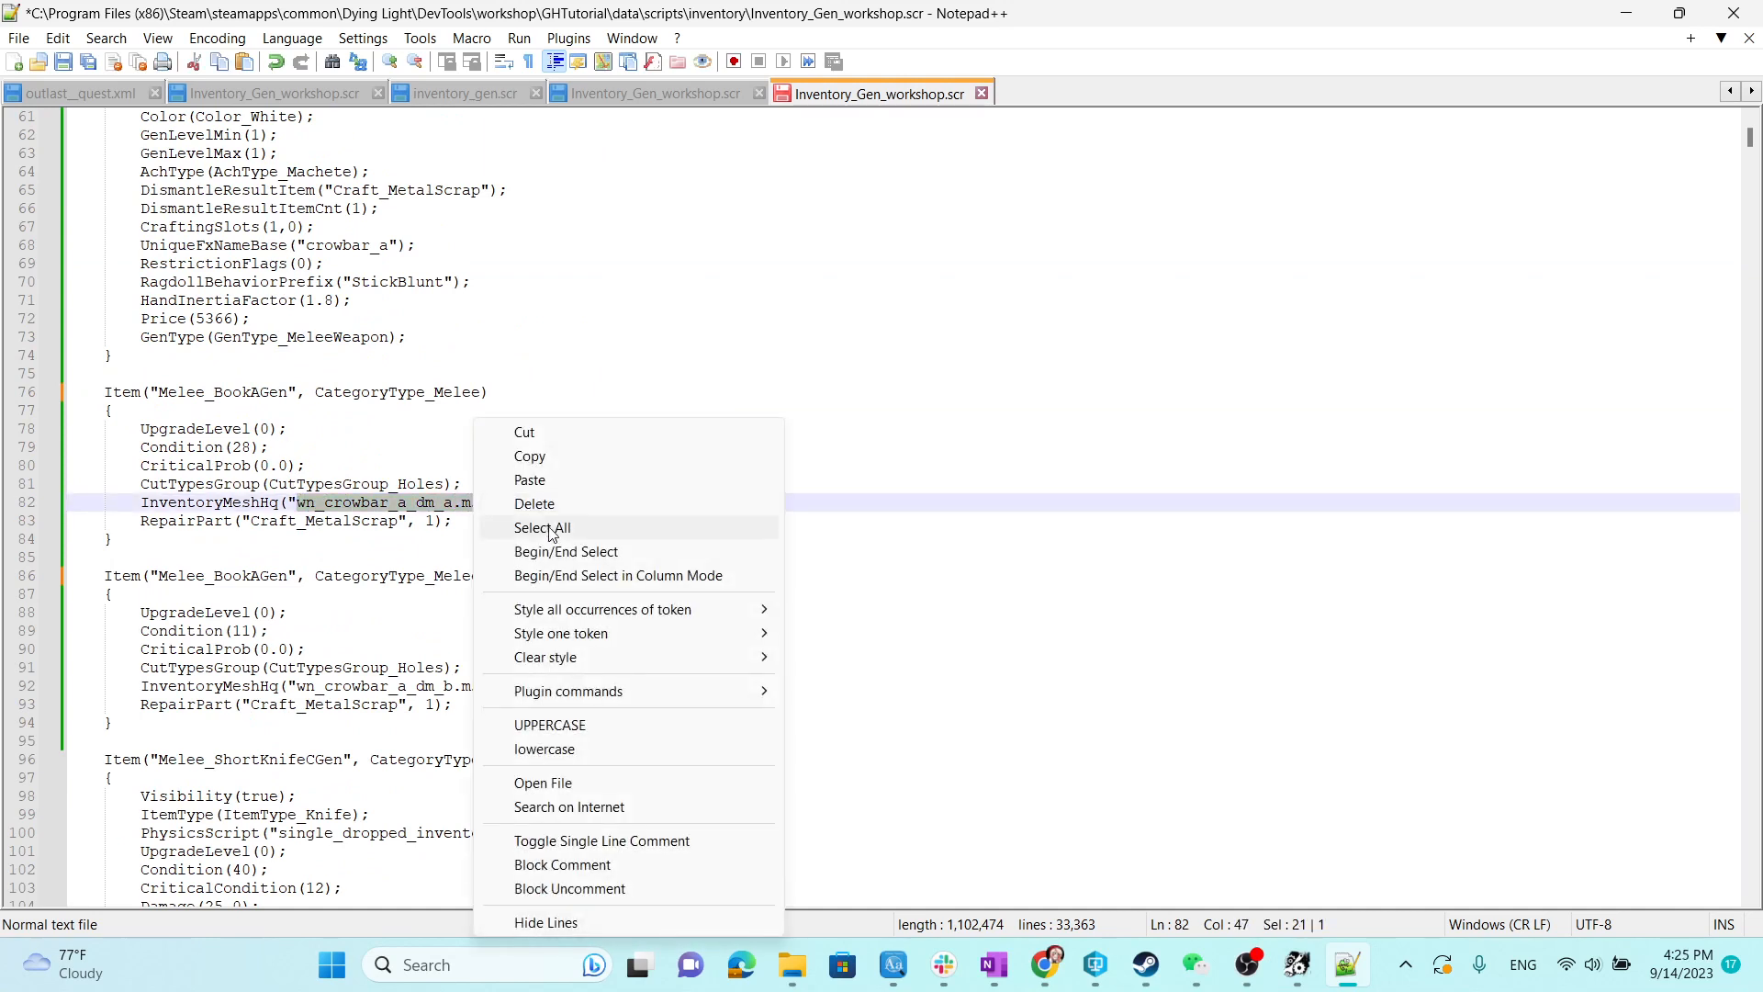
pyautogui.click(537, 480)
pyautogui.scroll(-2, 326, 630)
pyautogui.moveTo(297, 575); pyautogui.dragTo(489, 575)
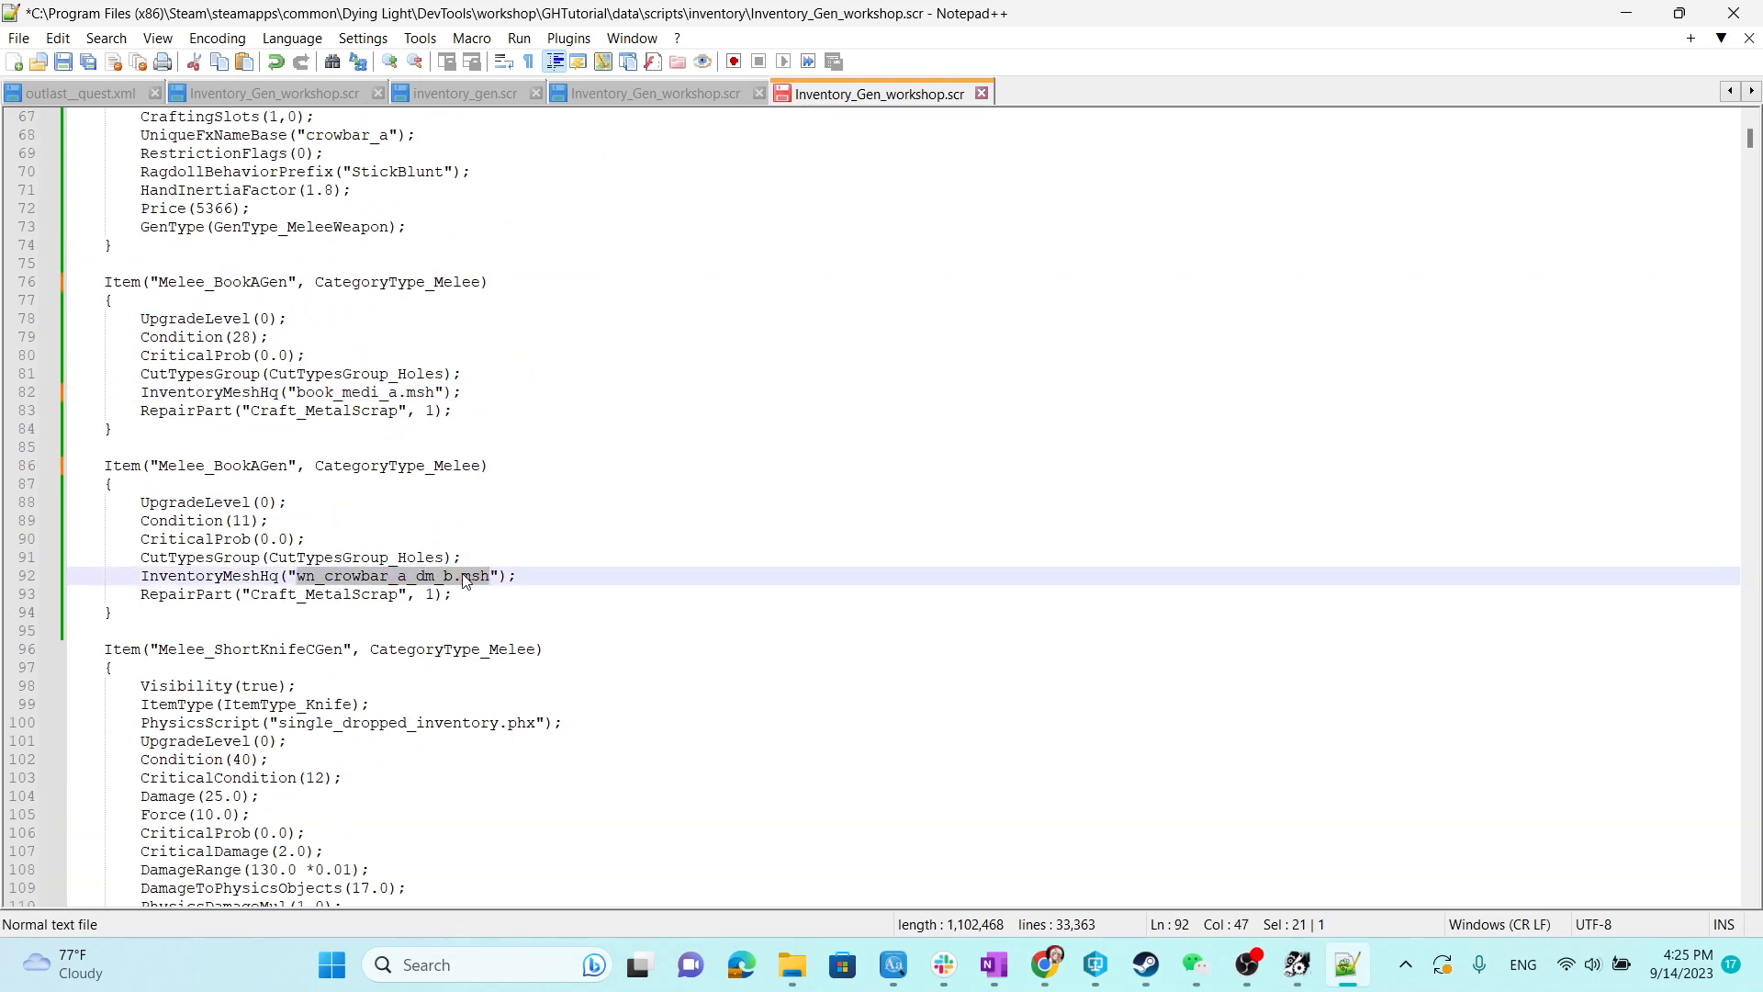
pyautogui.rightClick(464, 578)
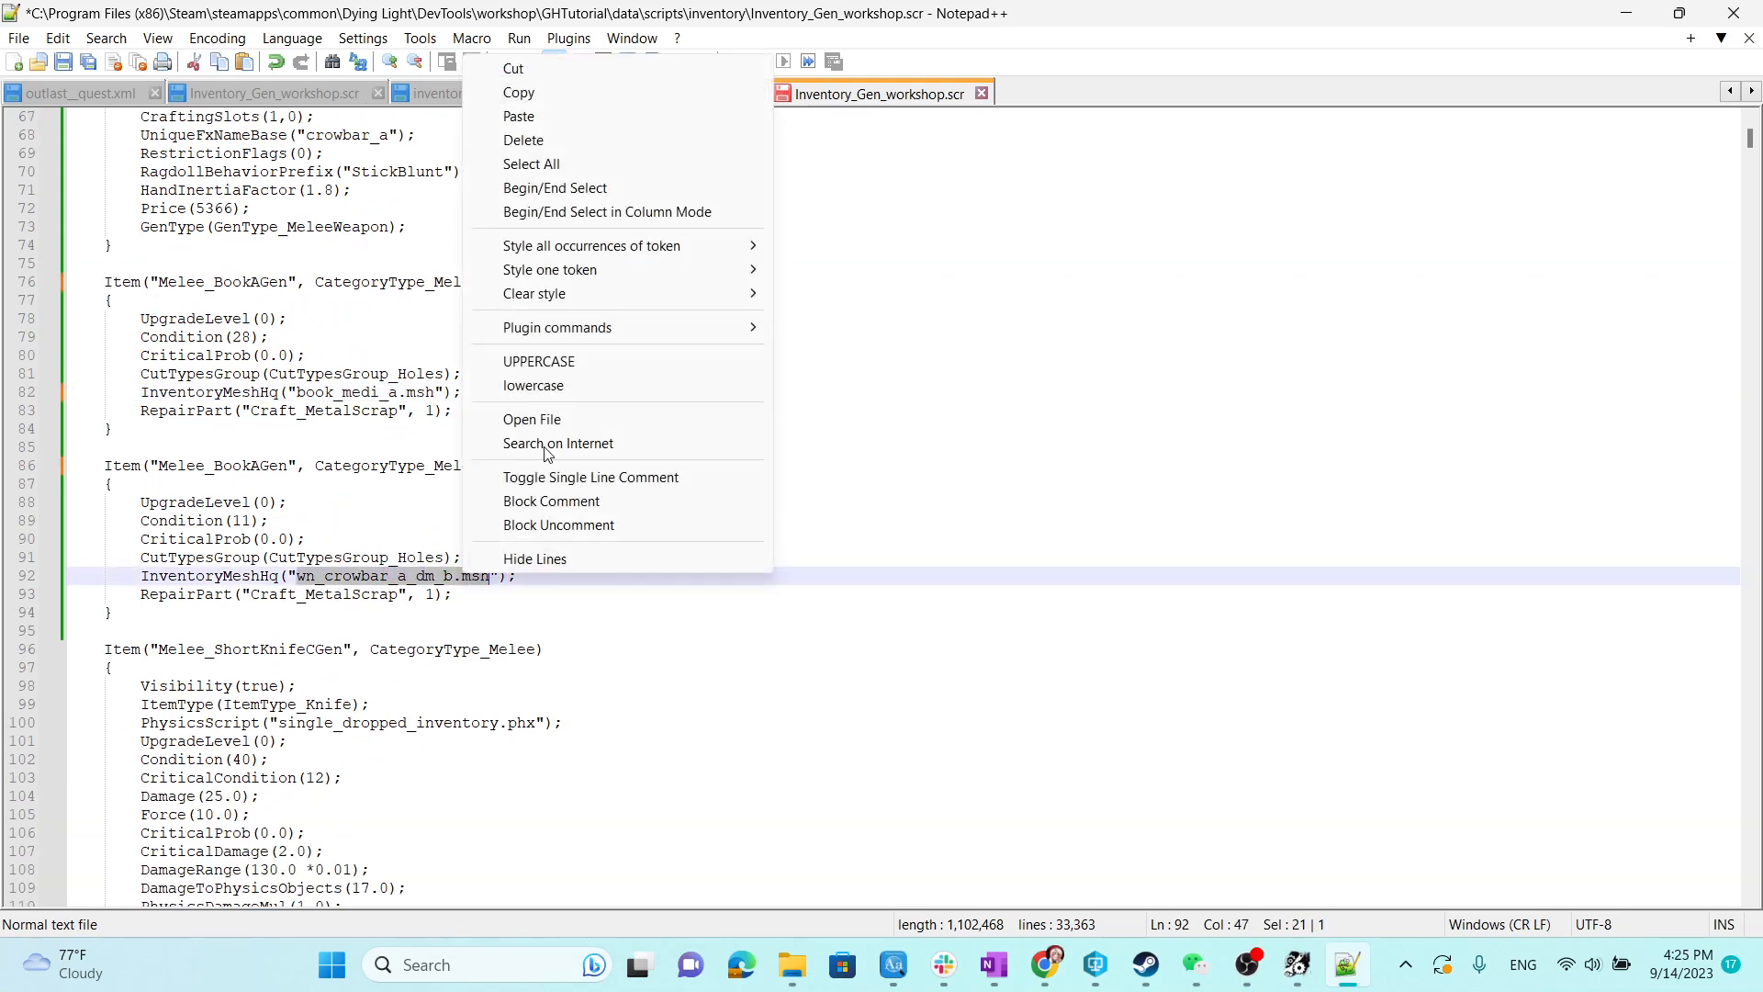
pyautogui.click(545, 118)
pyautogui.click(447, 393)
pyautogui.hotkey('ctrl', 's')
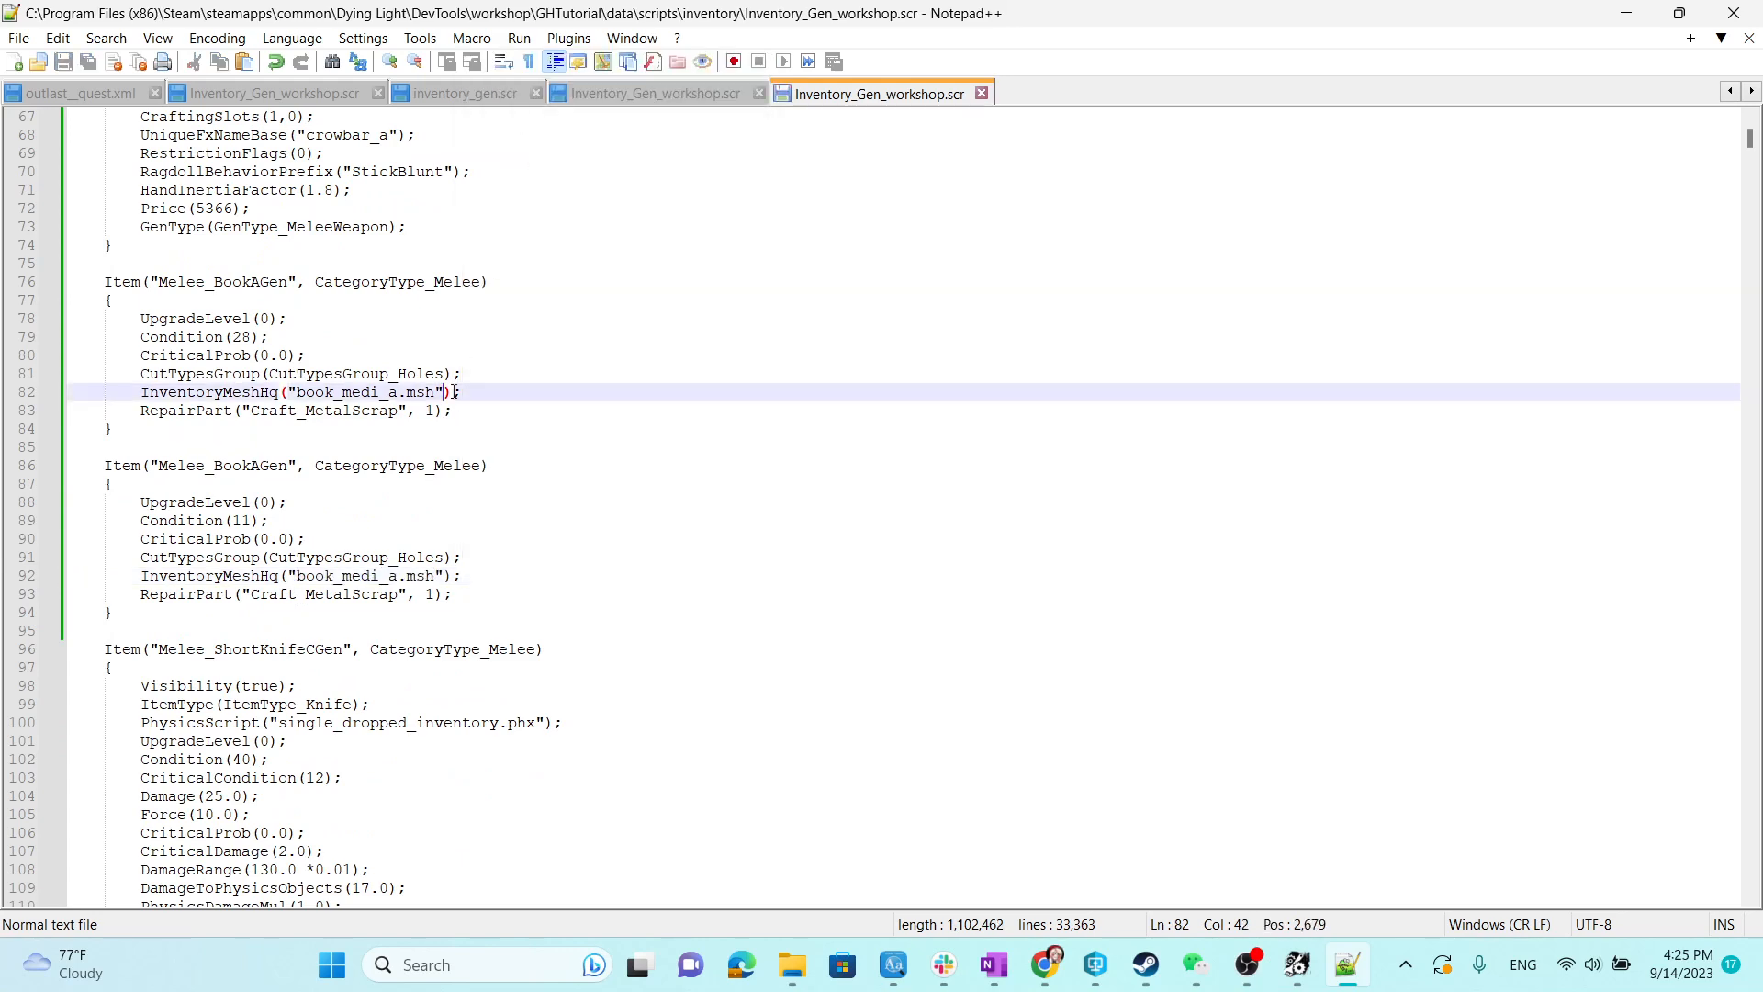
# Review the properties of the first Melee_BookAGen definition, from visibility and item type through the mesh references to the price.
pyautogui.scroll(20, 383, 615)
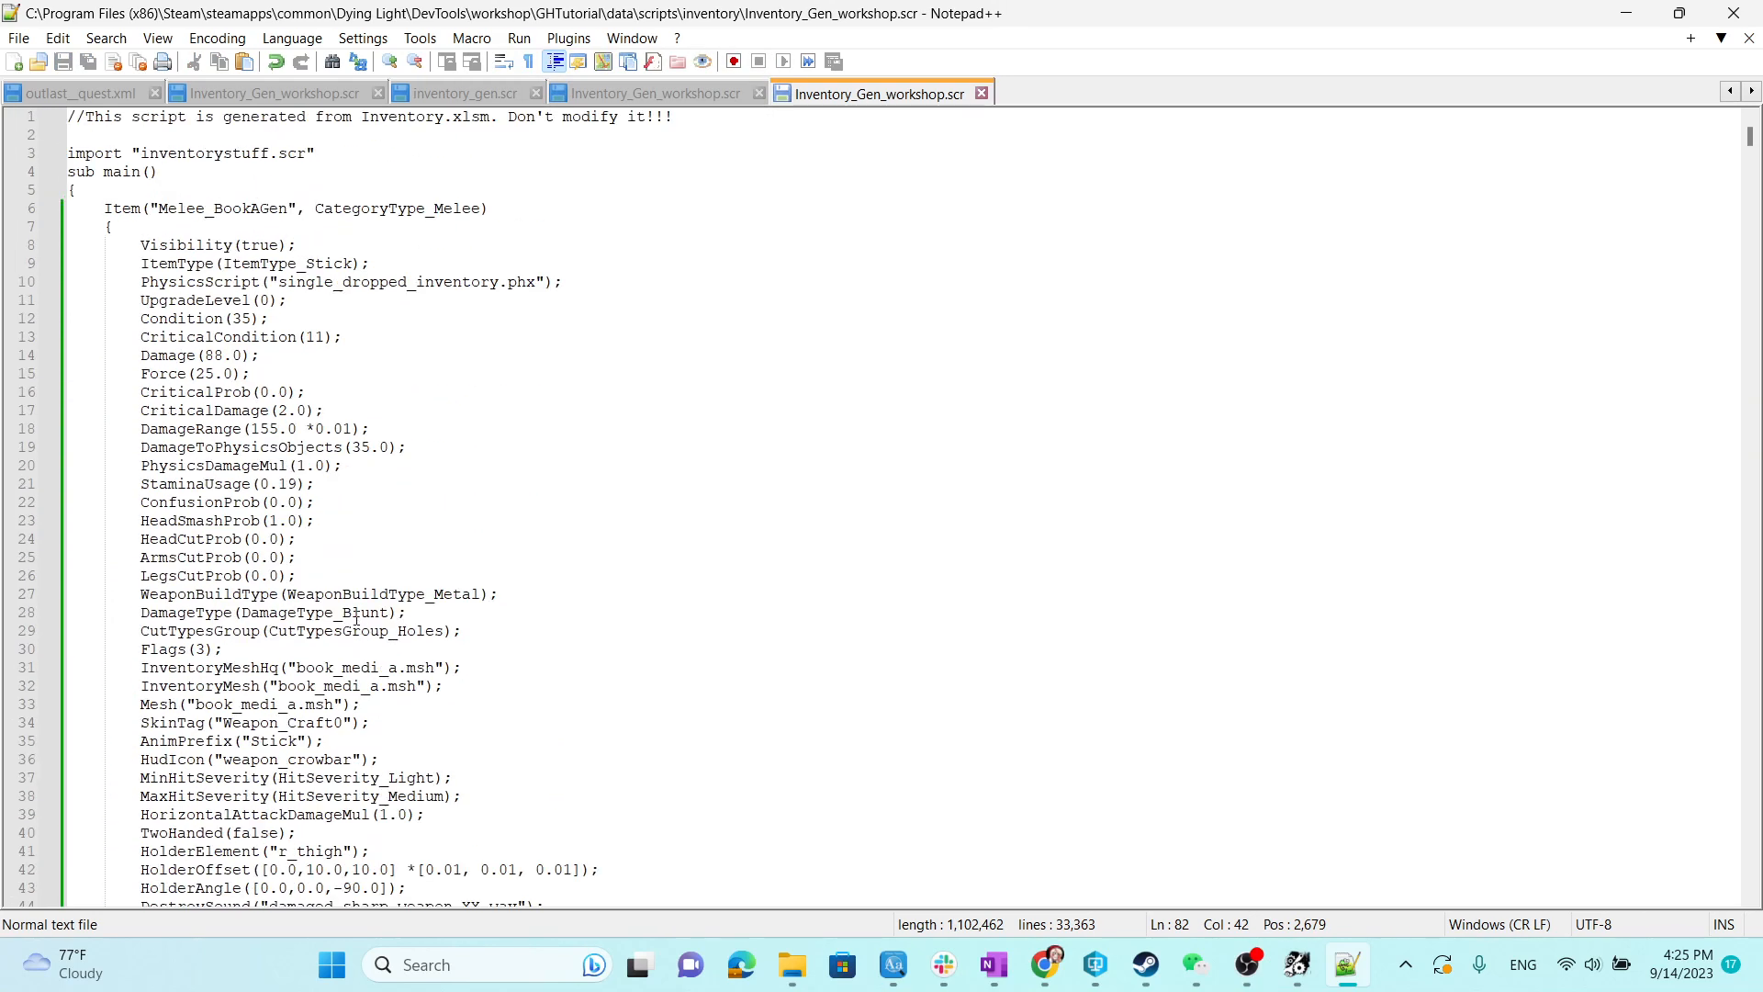
pyautogui.moveTo(147, 244); pyautogui.dragTo(279, 247)
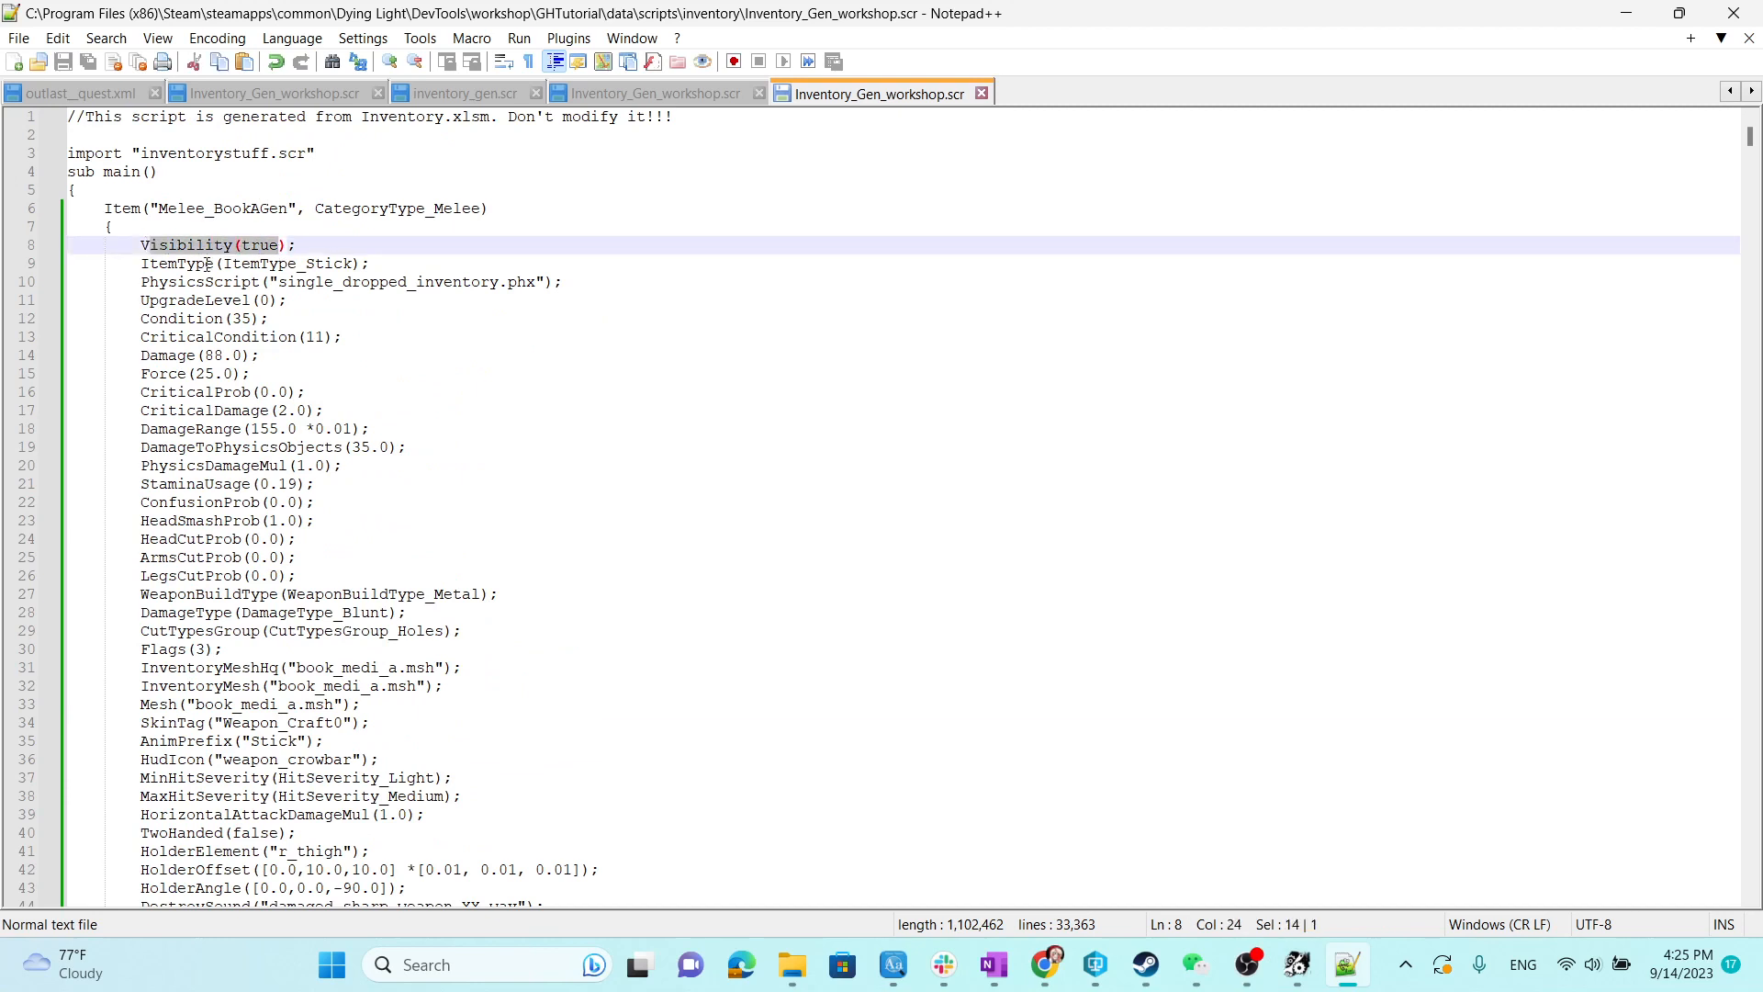
pyautogui.moveTo(142, 264); pyautogui.dragTo(361, 265)
pyautogui.click(362, 264)
pyautogui.click(286, 301)
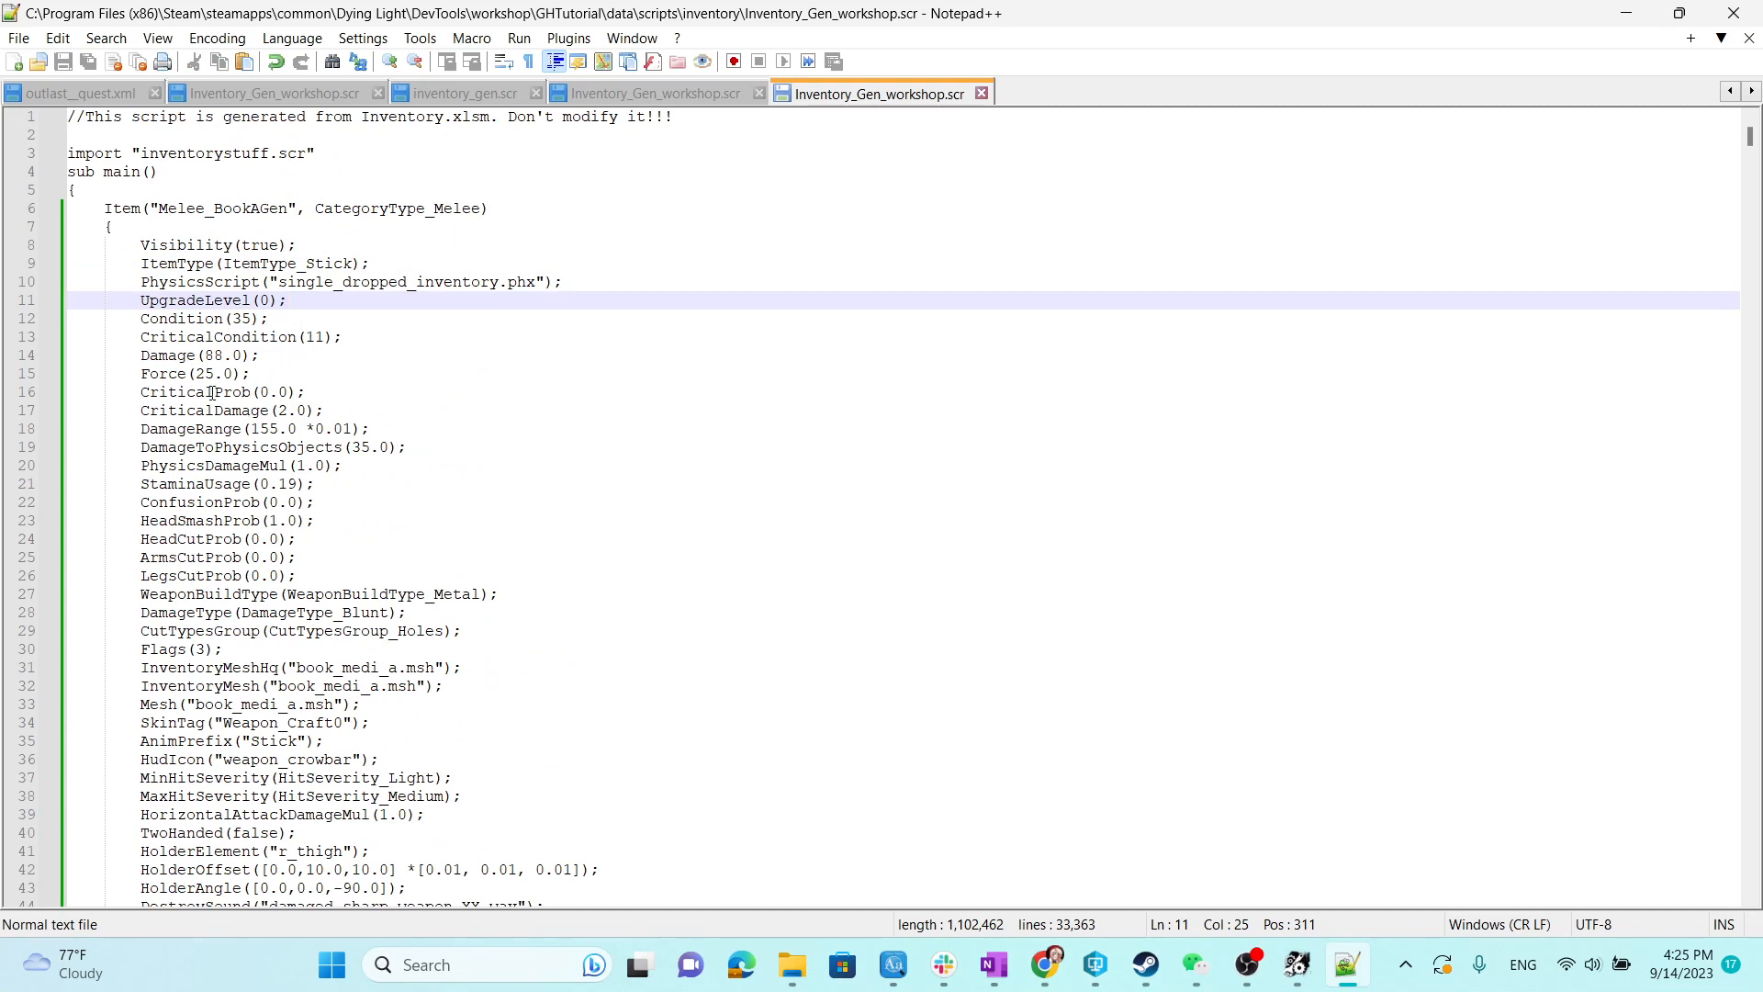
pyautogui.scroll(-4, 212, 394)
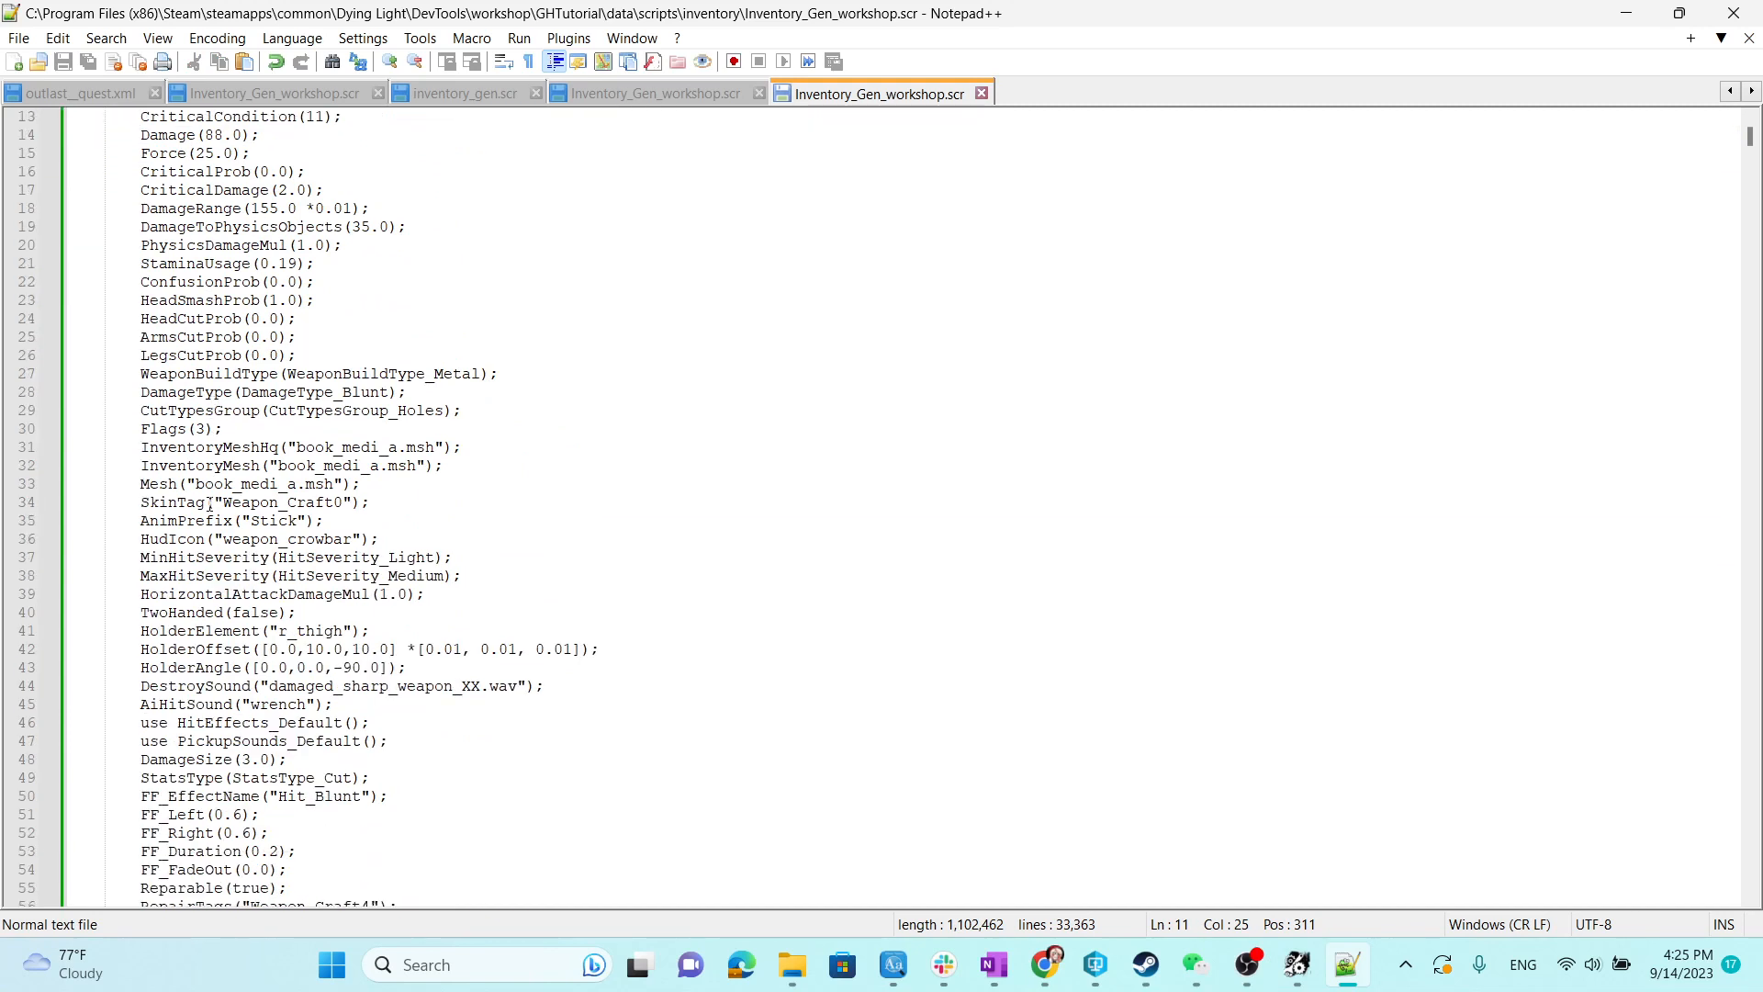
pyautogui.scroll(-1, 210, 502)
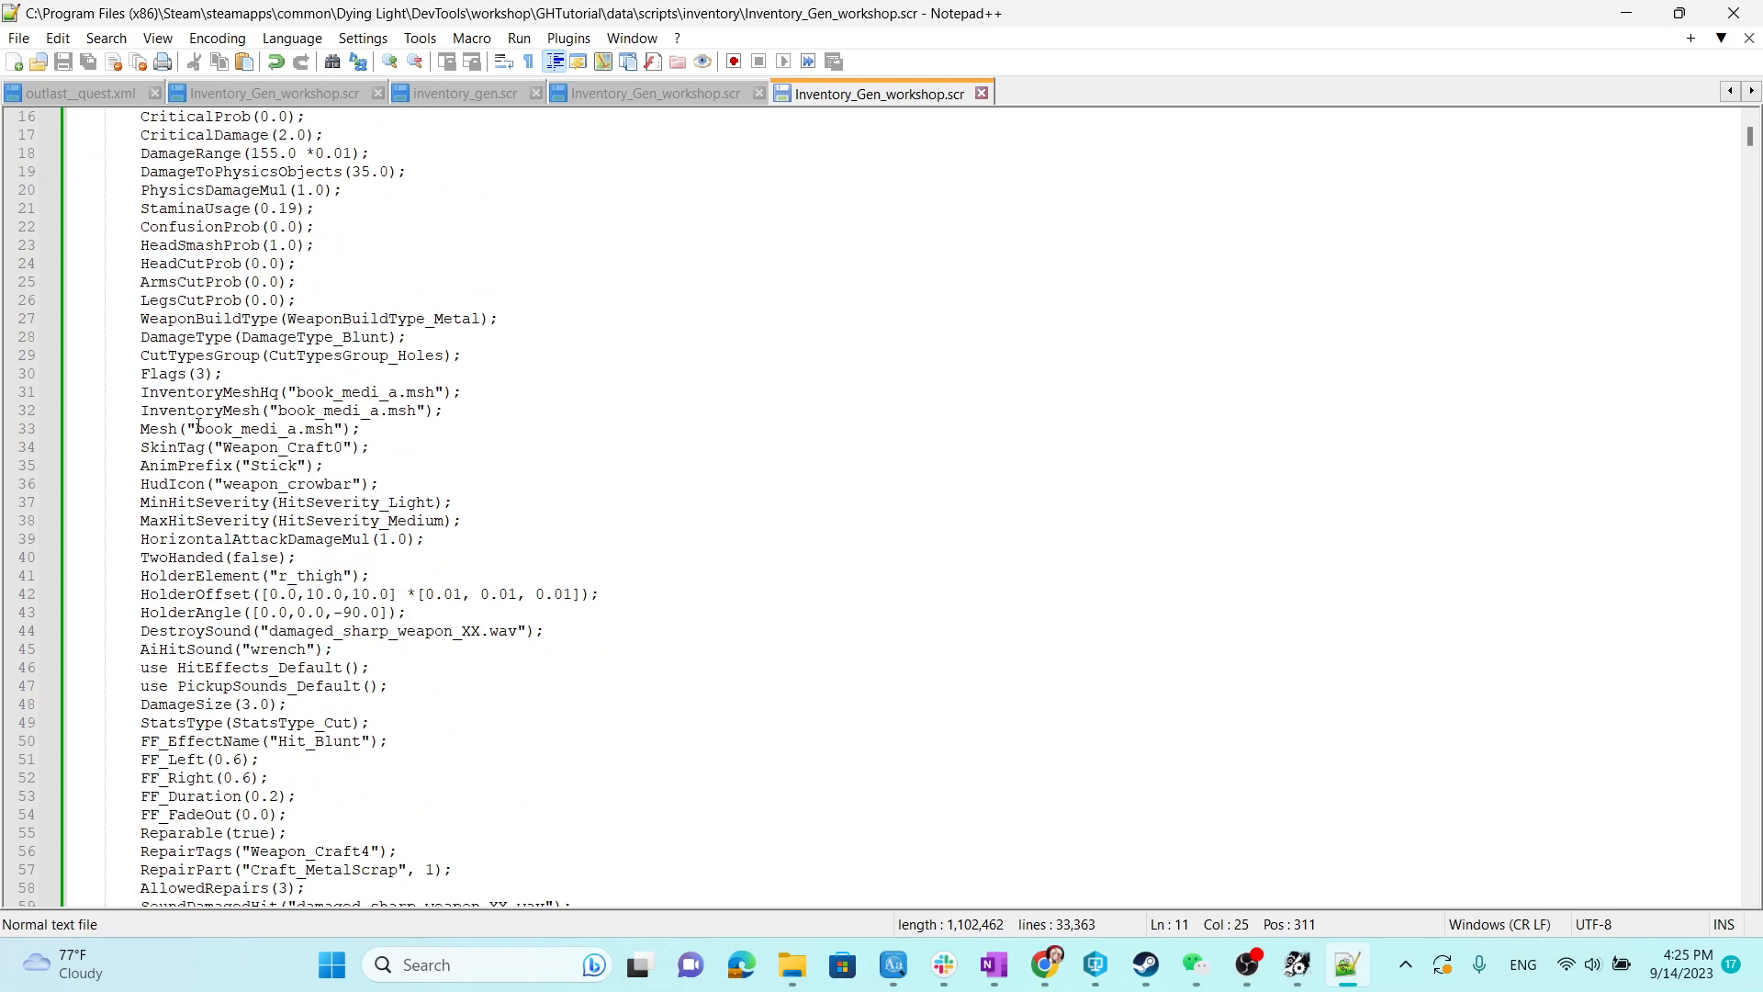
pyautogui.moveTo(195, 428); pyautogui.dragTo(332, 428)
pyautogui.scroll(-2, 283, 487)
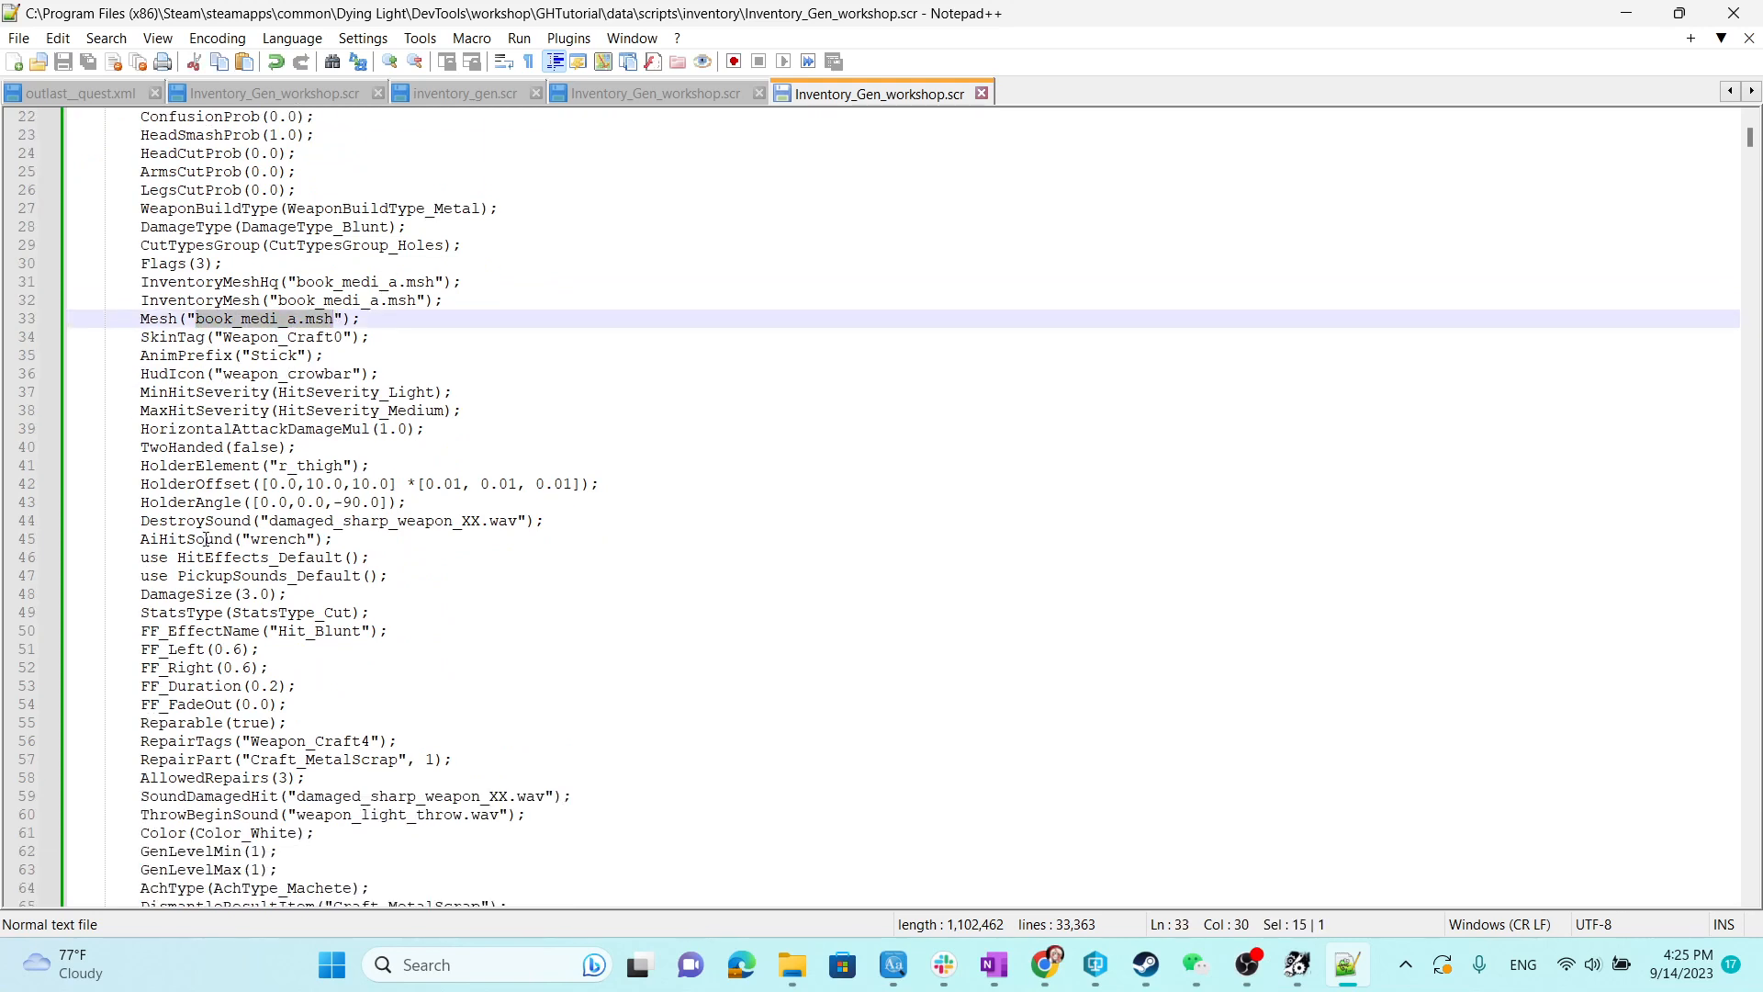
pyautogui.scroll(-2, 208, 546)
pyautogui.scroll(-4, 246, 493)
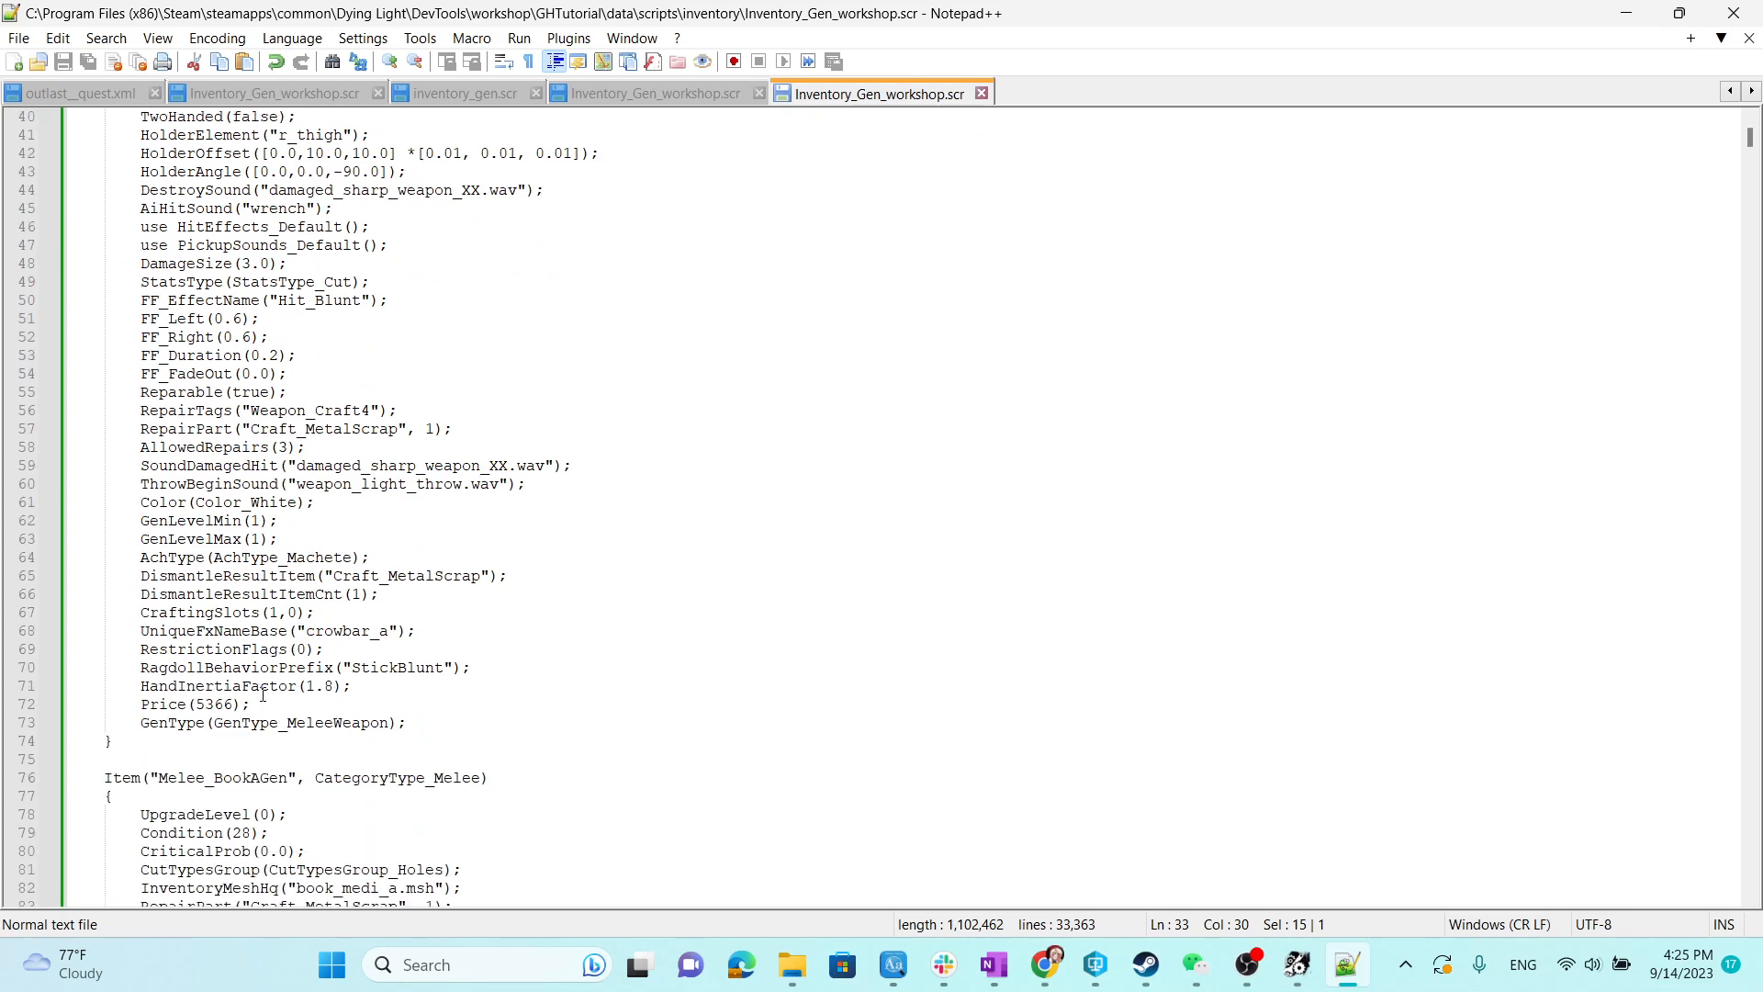
pyautogui.scroll(13, 508, 709)
pyautogui.moveTo(457, 523); pyautogui.dragTo(462, 511)
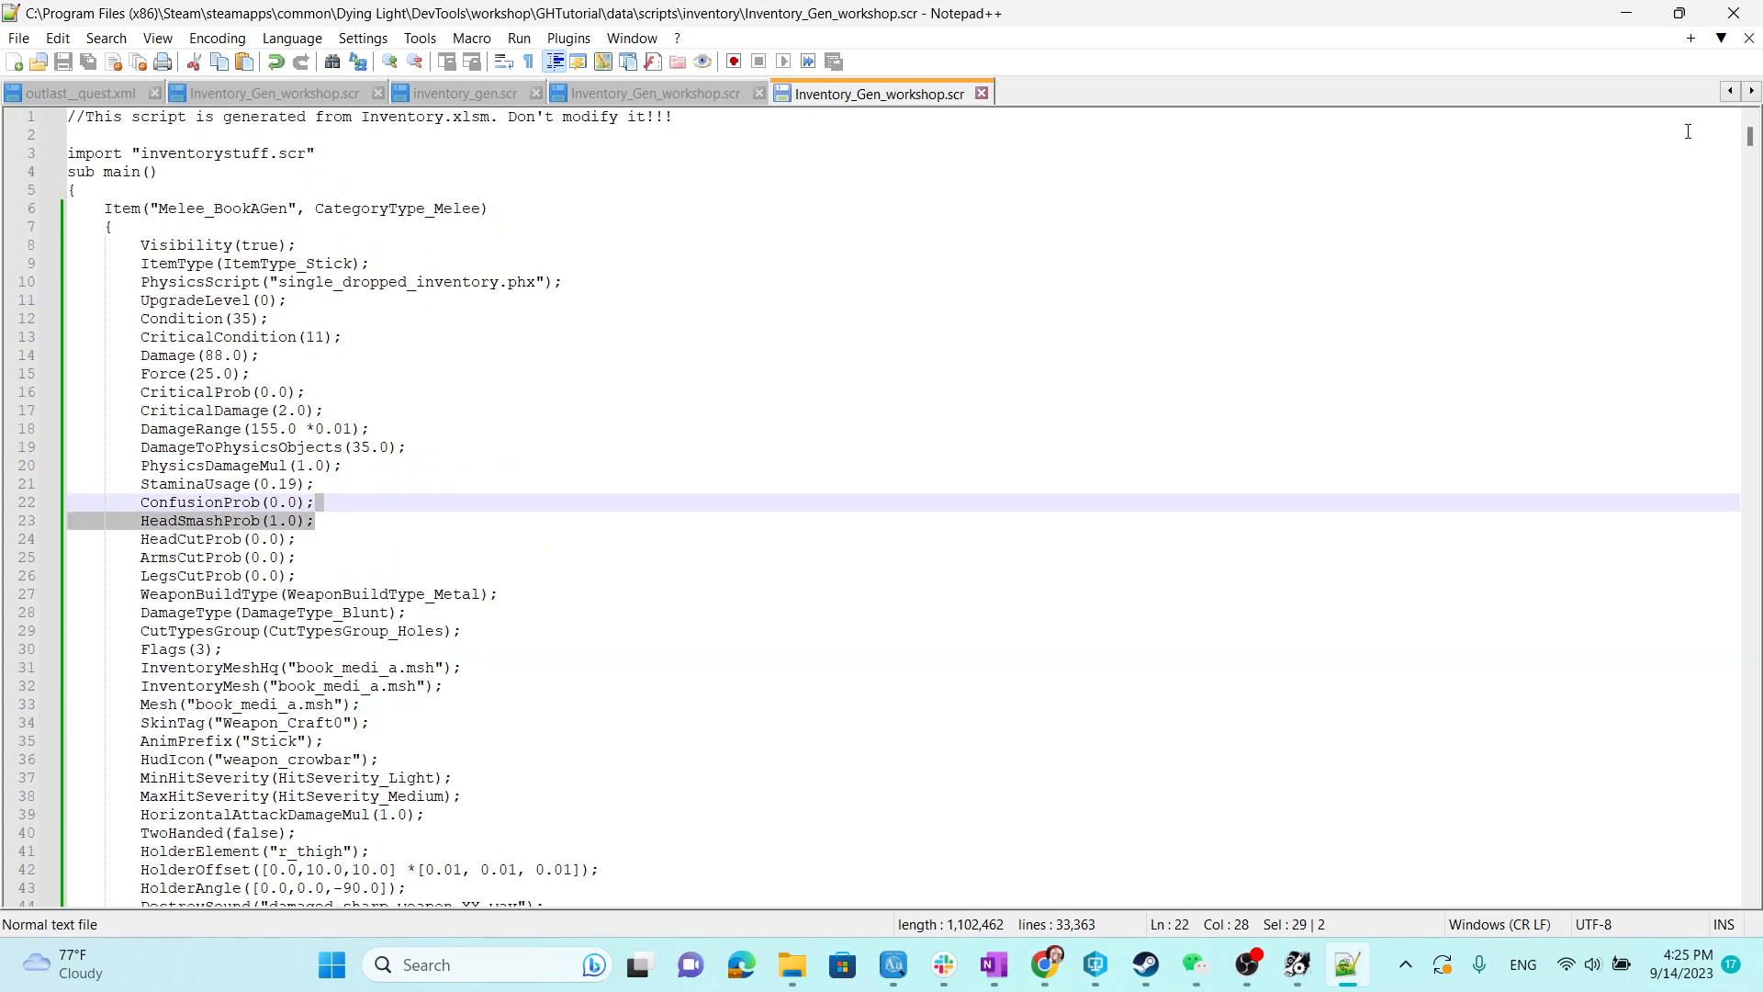
pyautogui.click(1627, 14)
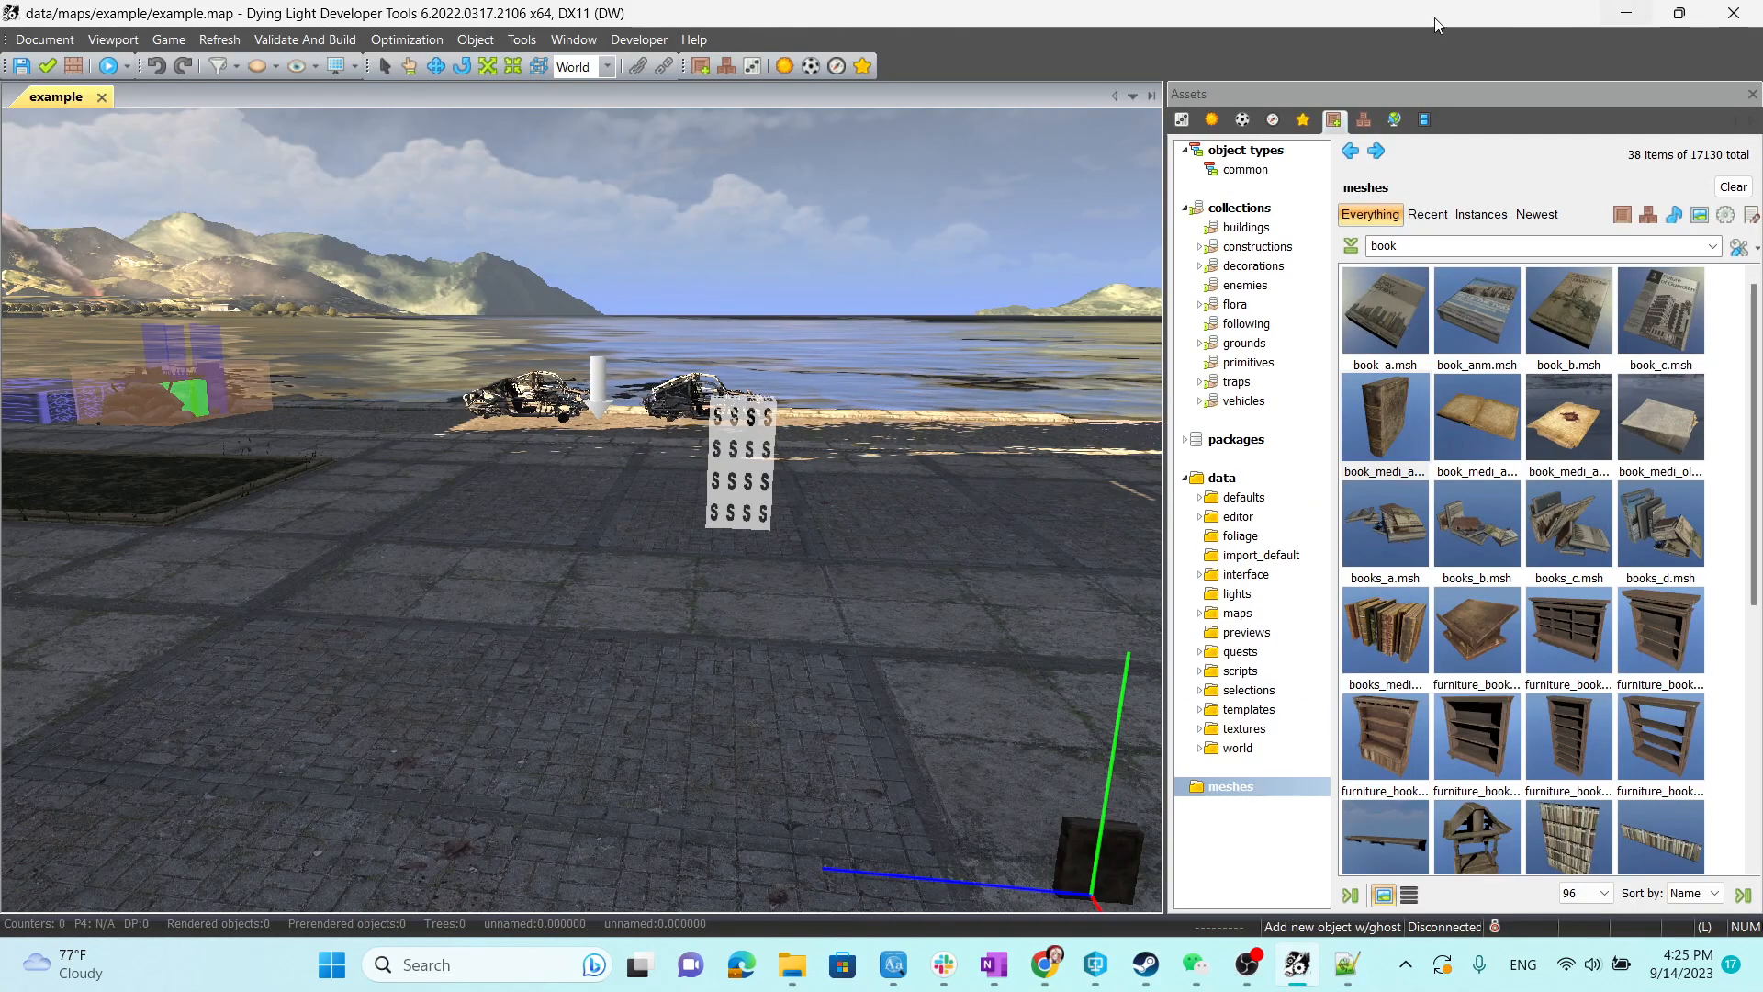
pyautogui.click(391, 68)
pyautogui.moveTo(634, 452); pyautogui.dragTo(643, 542, button='right')
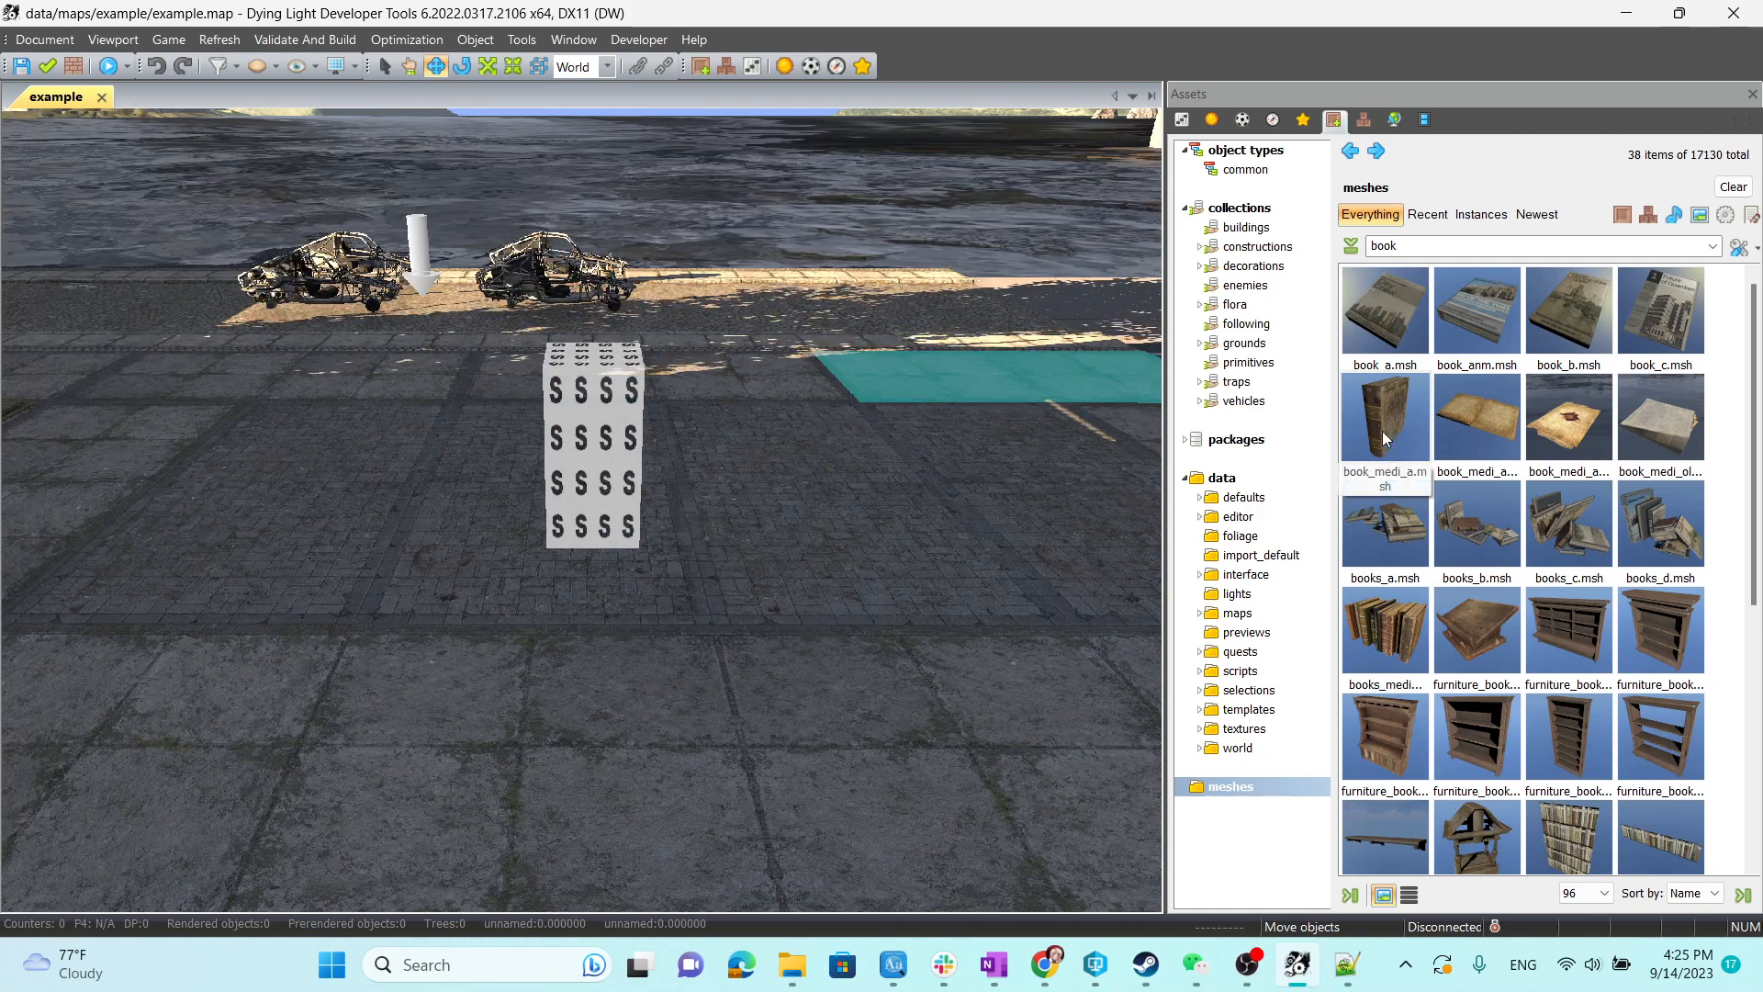
pyautogui.click(1336, 962)
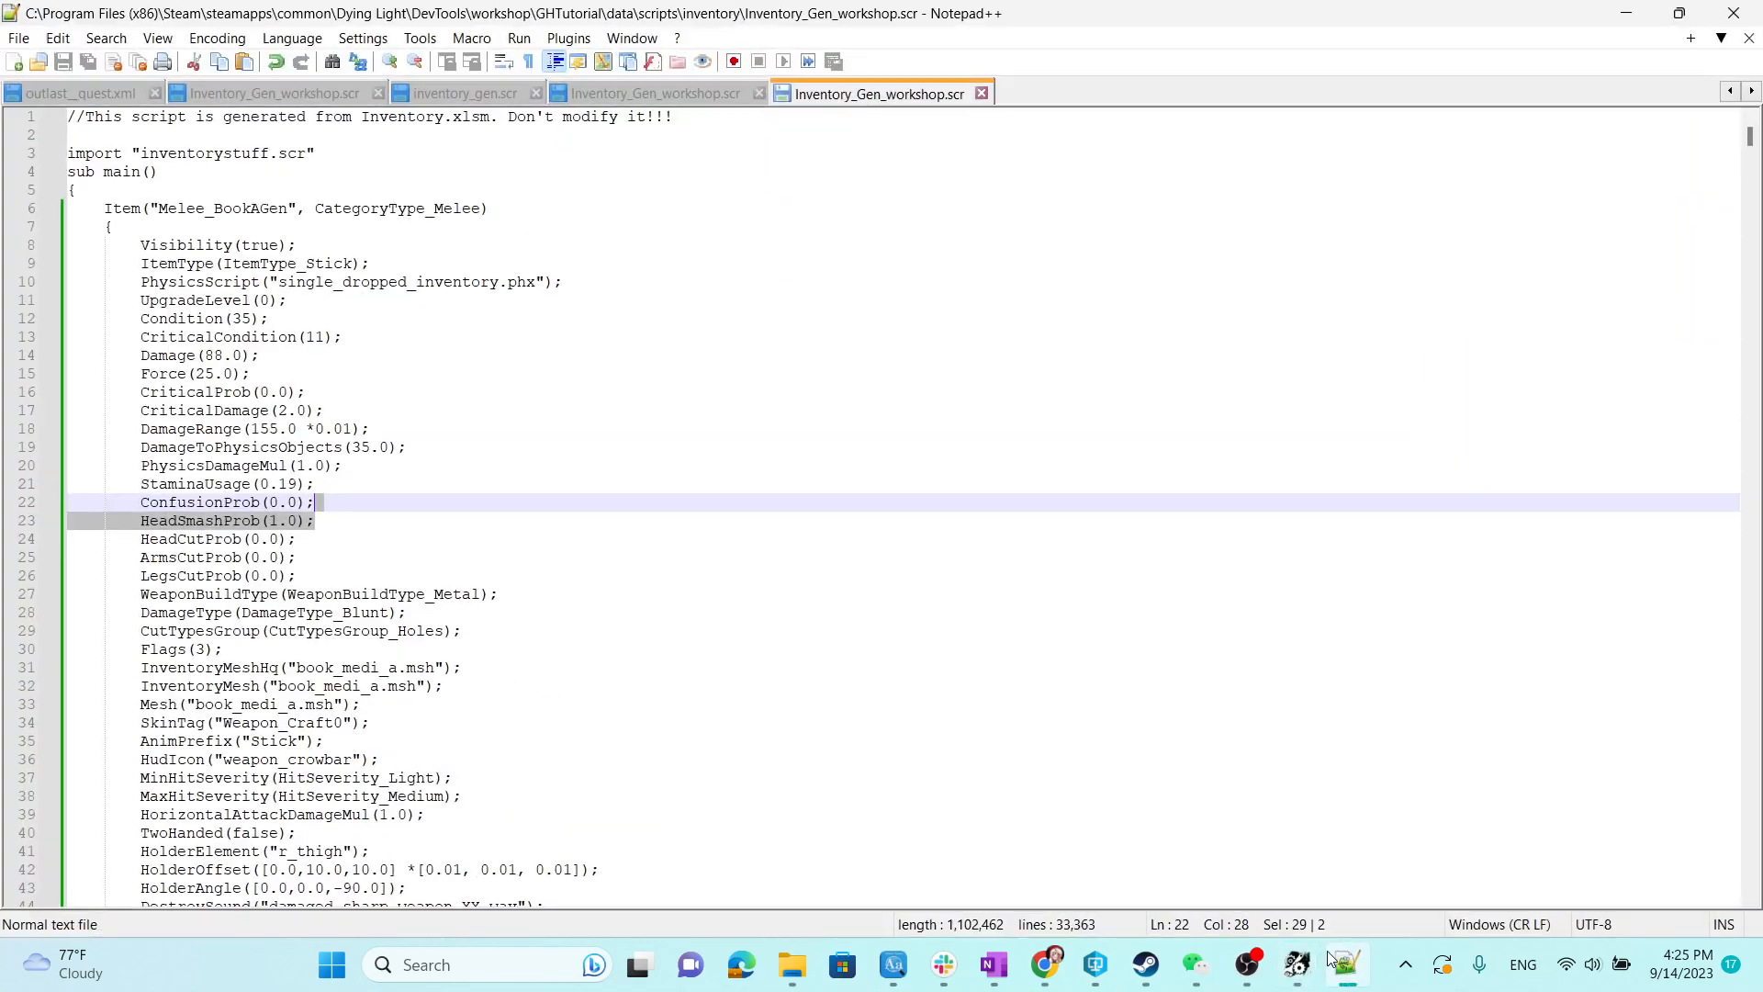
pyautogui.click(718, 560)
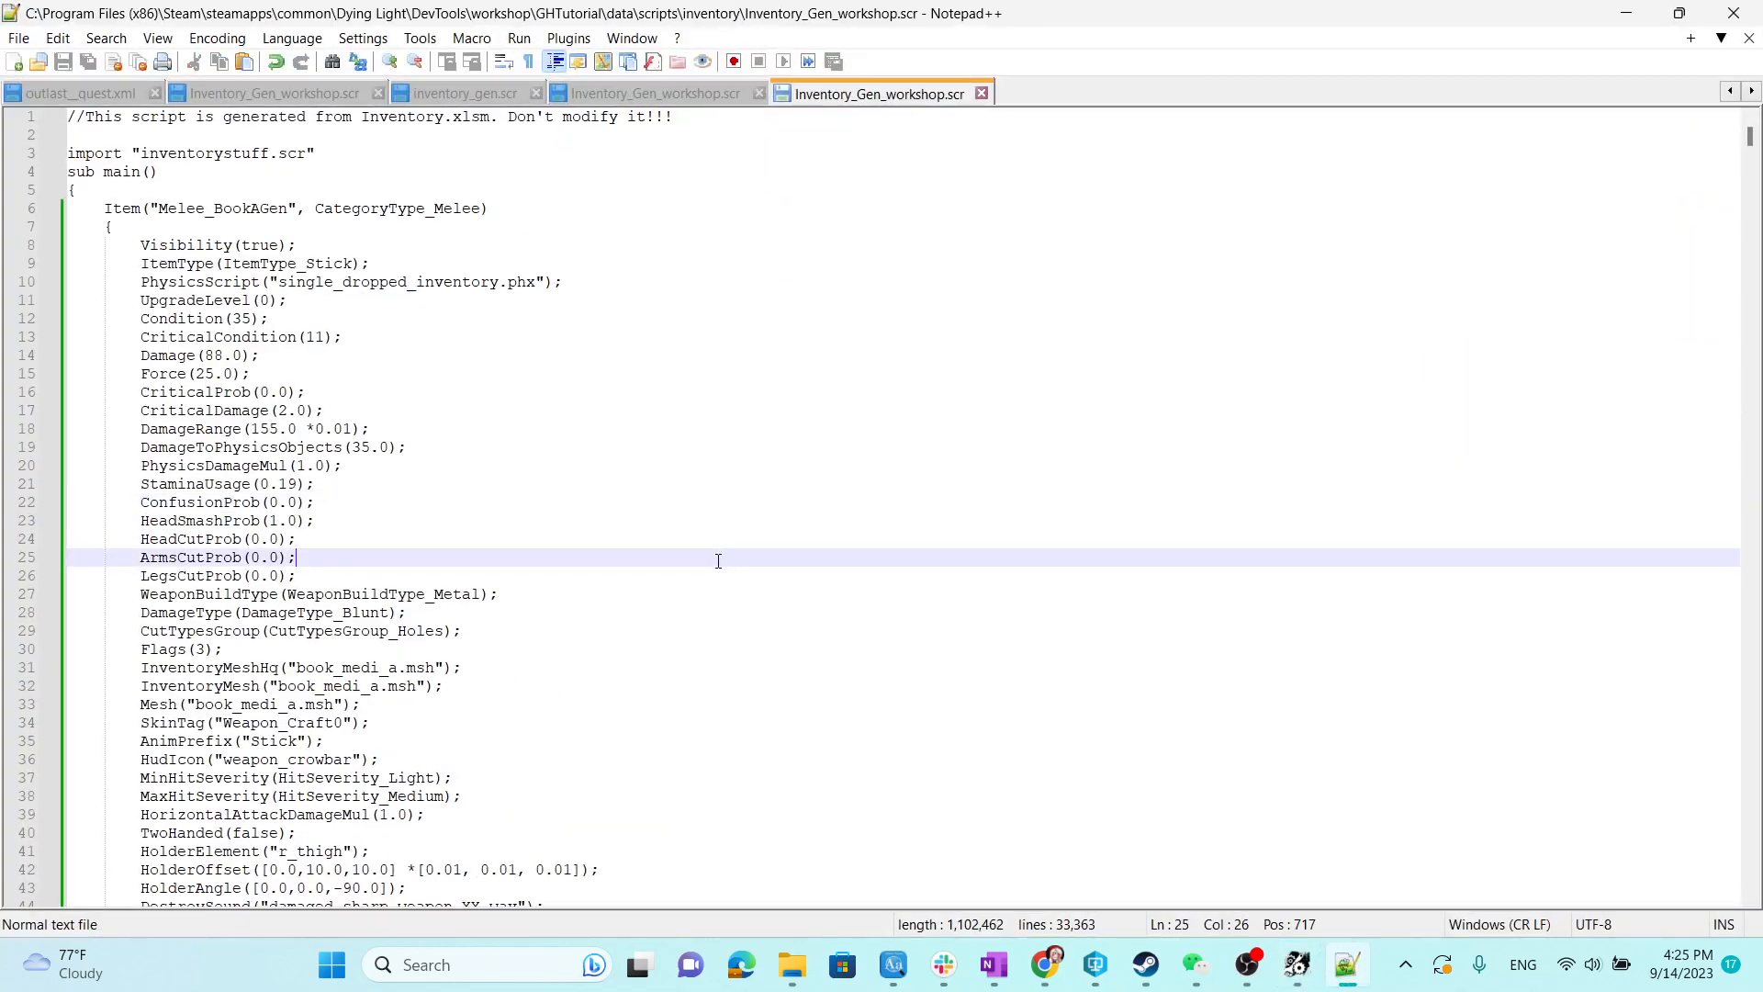
# Close Notepad++, then refresh the file system and reload the texts in Dying Light Developer Tools.
pyautogui.click(1733, 12)
pyautogui.click(220, 40)
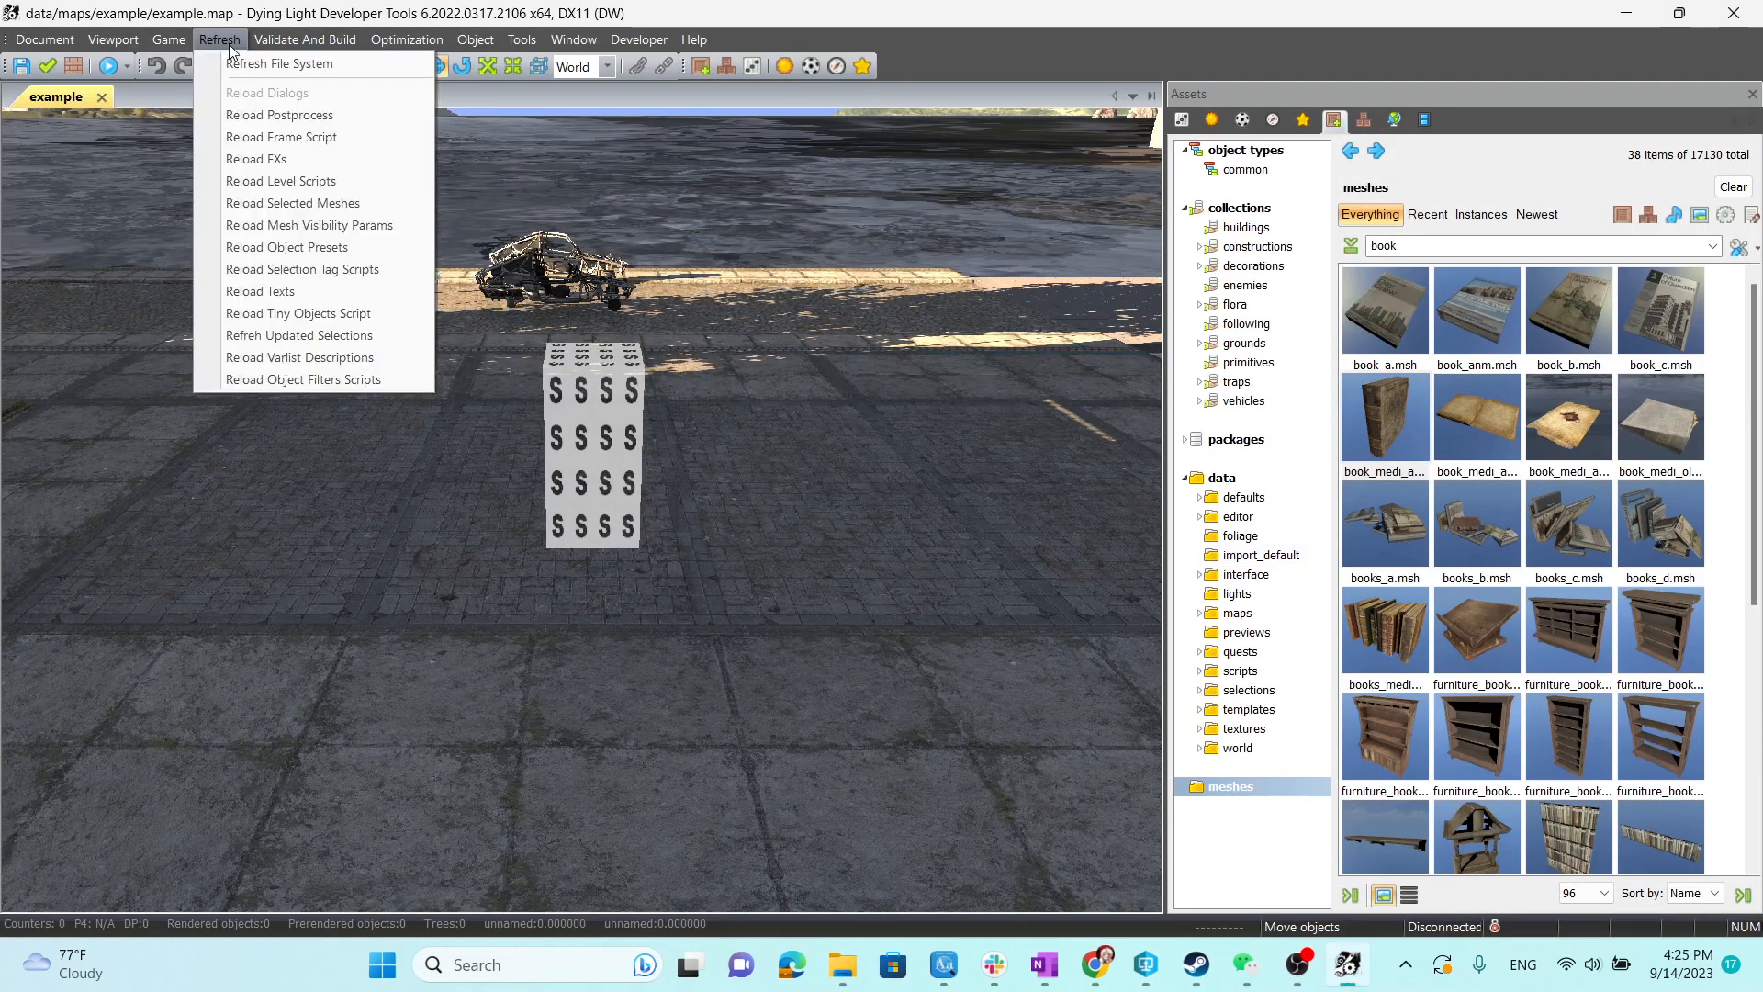
pyautogui.click(246, 63)
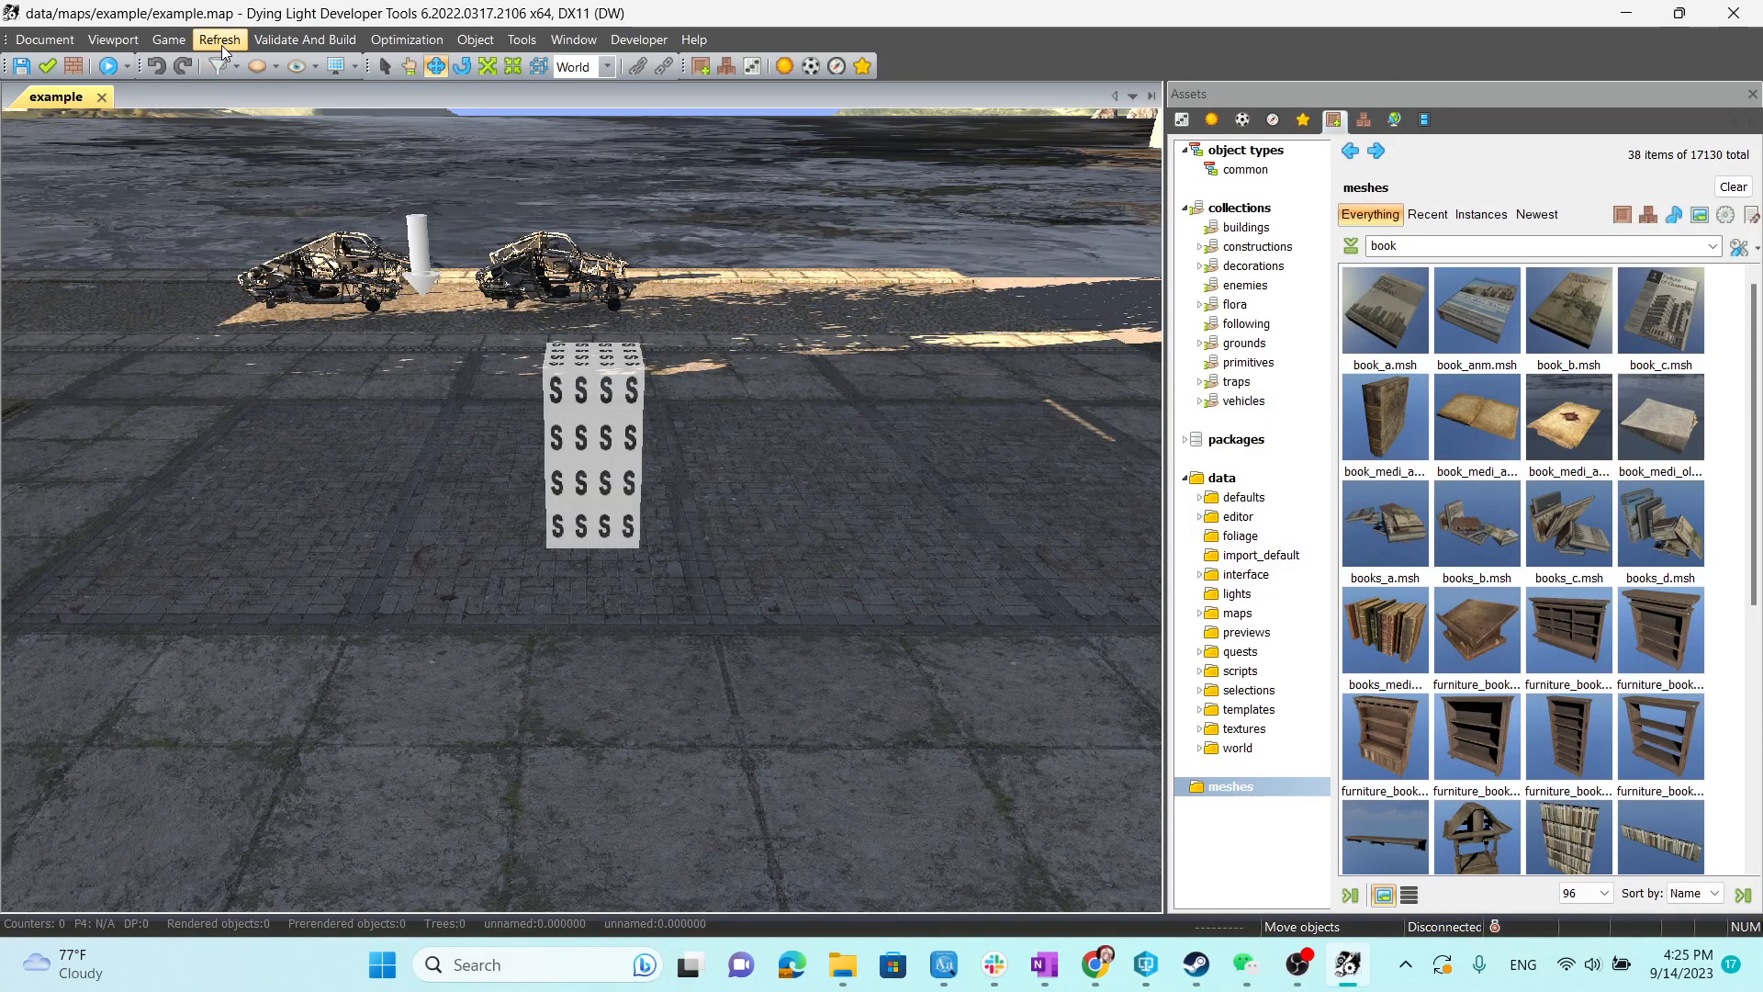
pyautogui.click(220, 40)
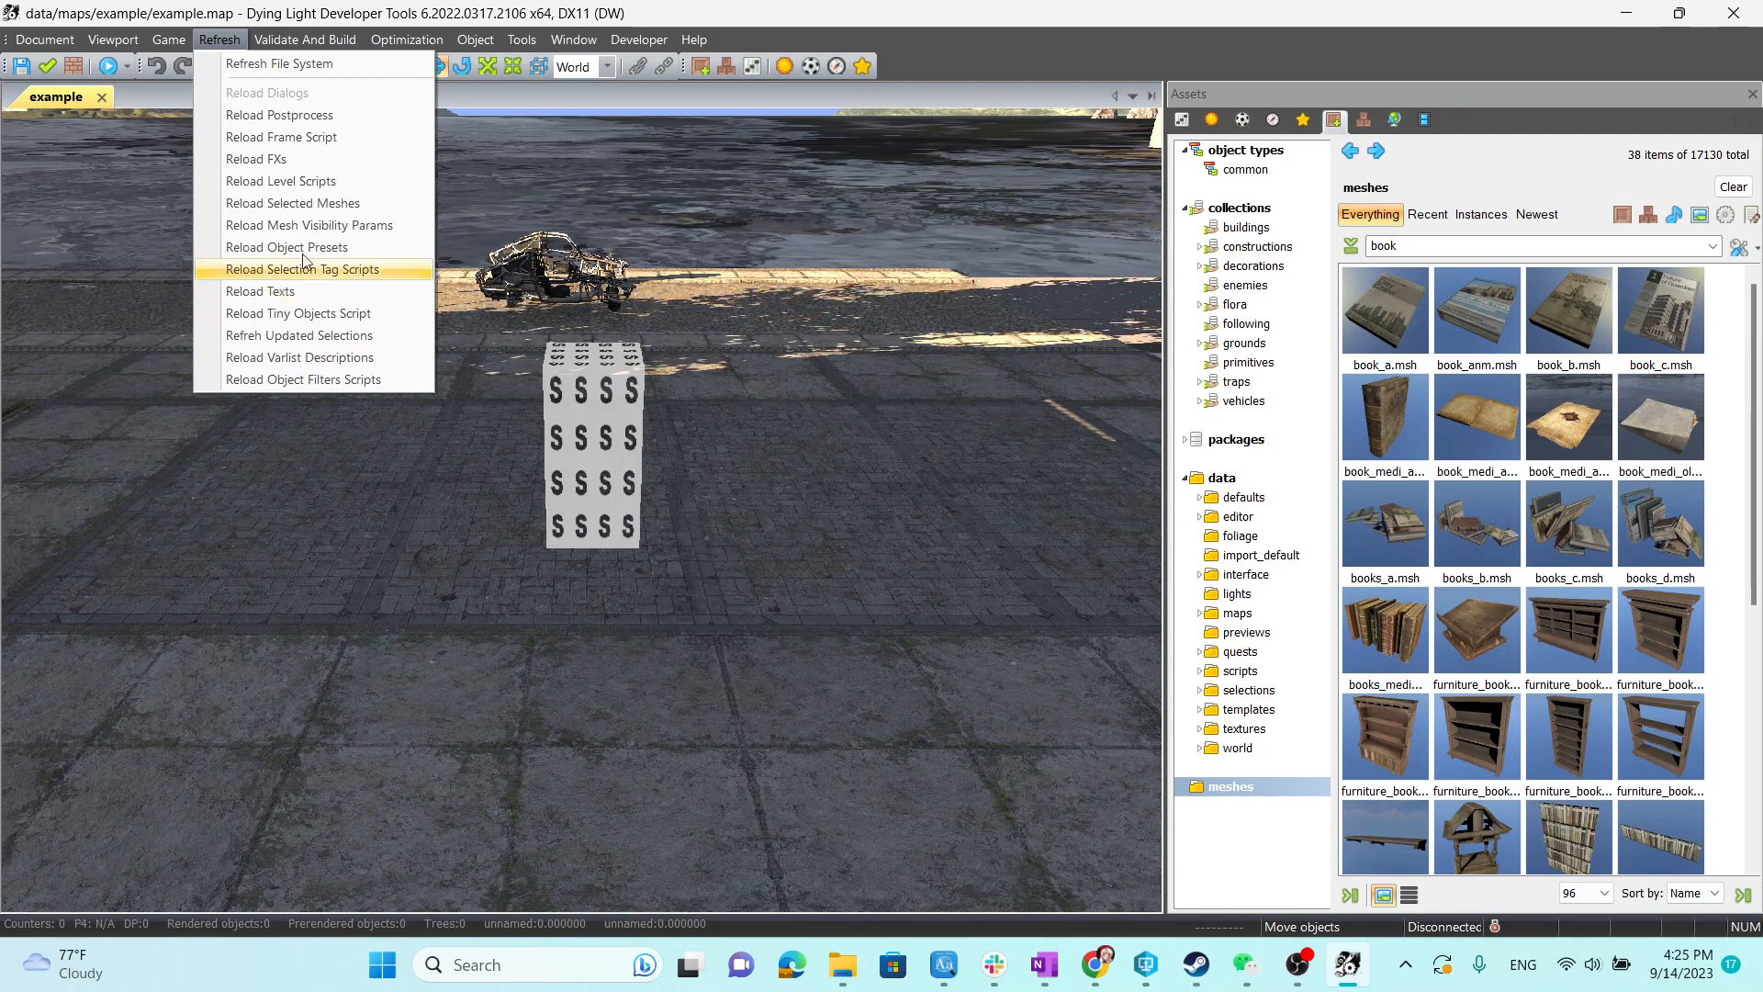
pyautogui.click(275, 291)
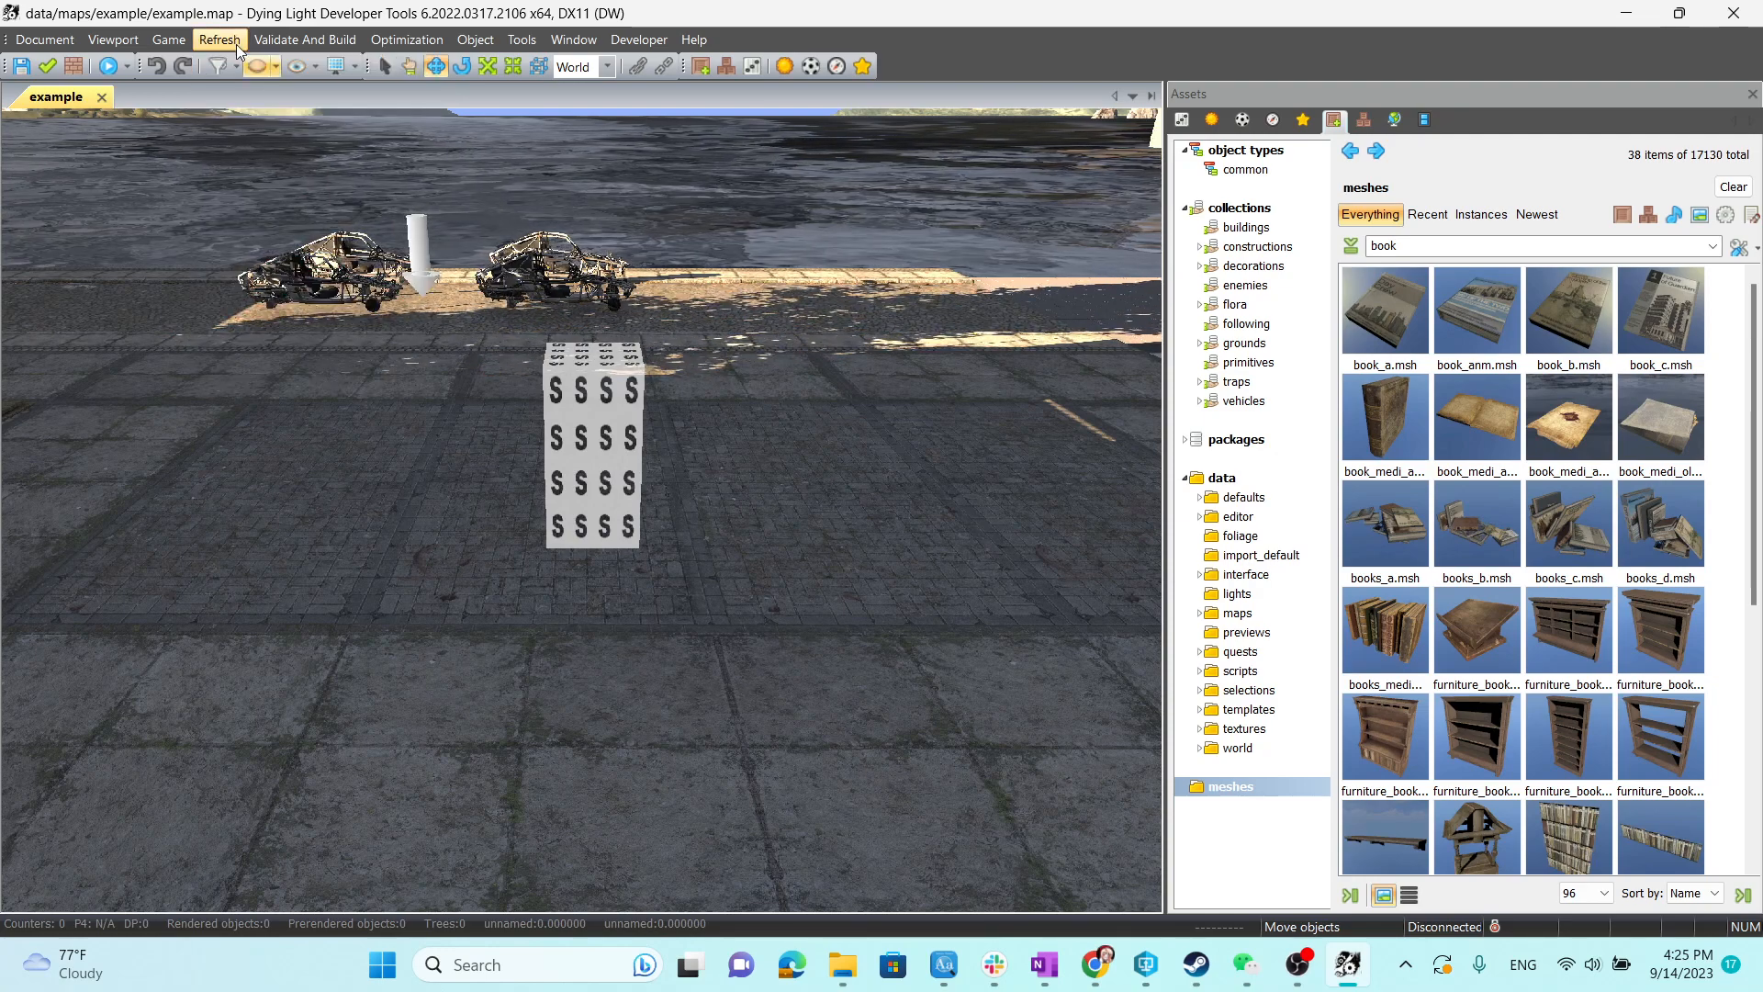
# Clear the book search, show the common object types and place an Item Spawner on the pavement near the AI spawner cube.
pyautogui.click(384, 65)
pyautogui.moveTo(689, 456); pyautogui.dragTo(738, 458, button='right')
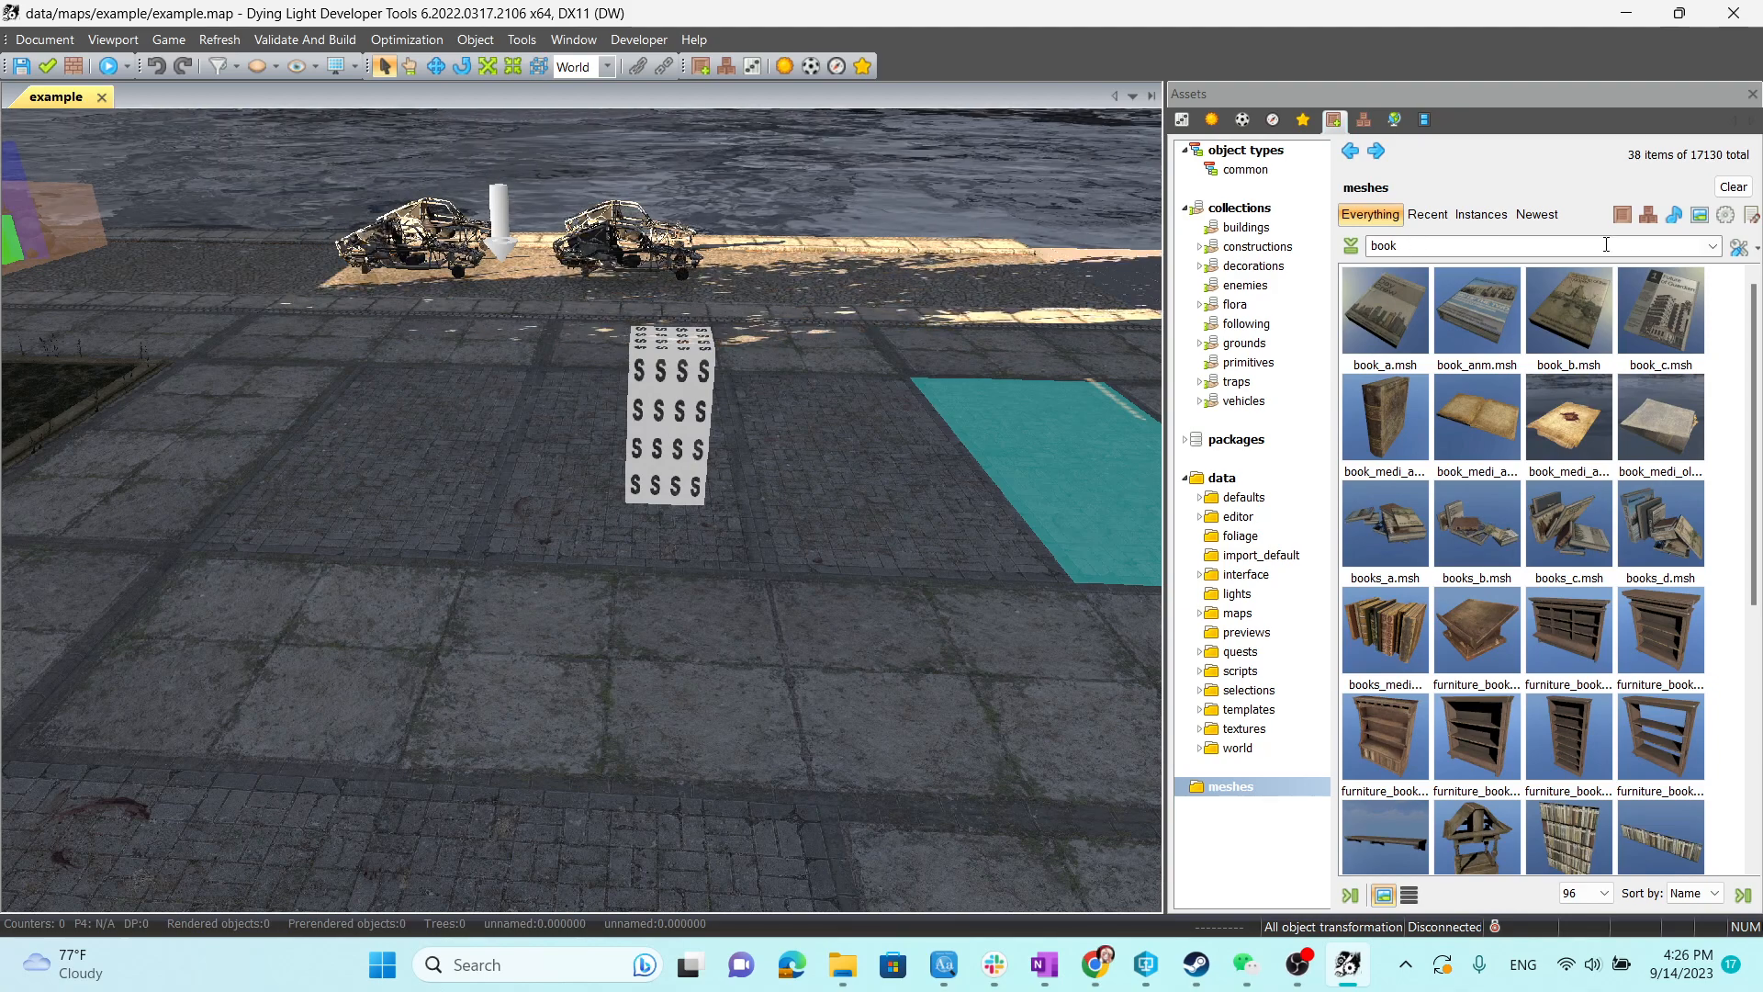
pyautogui.click(1656, 245)
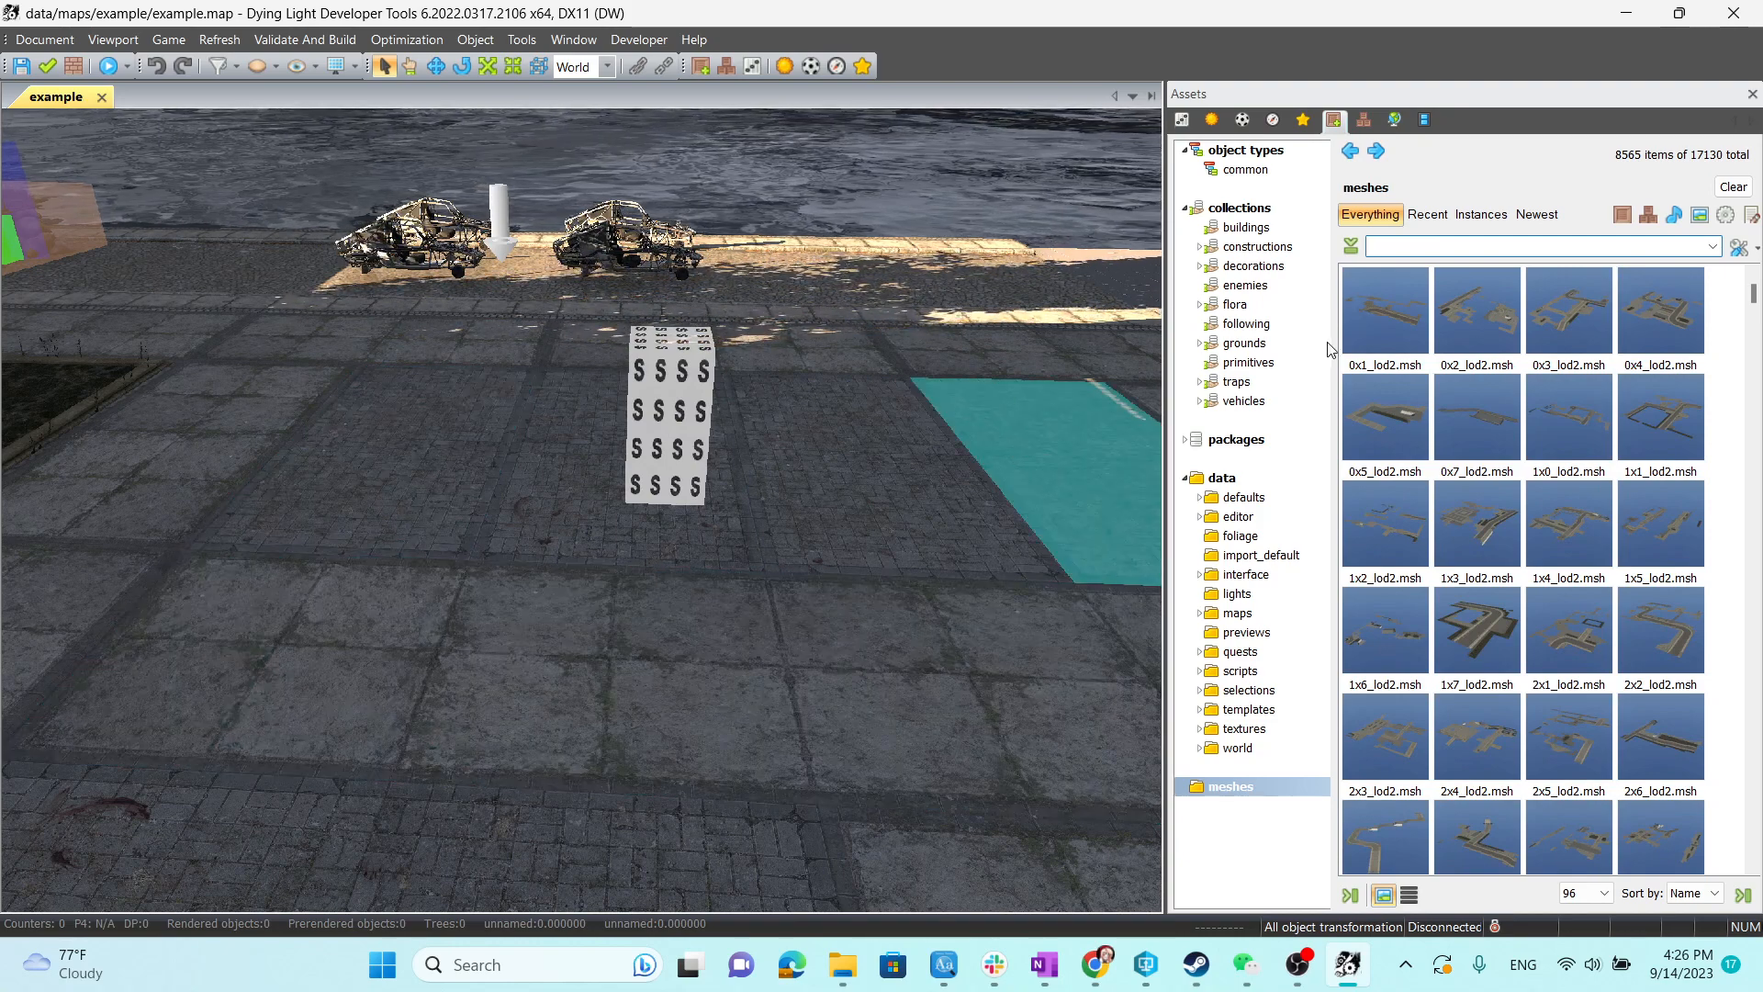
pyautogui.click(1245, 171)
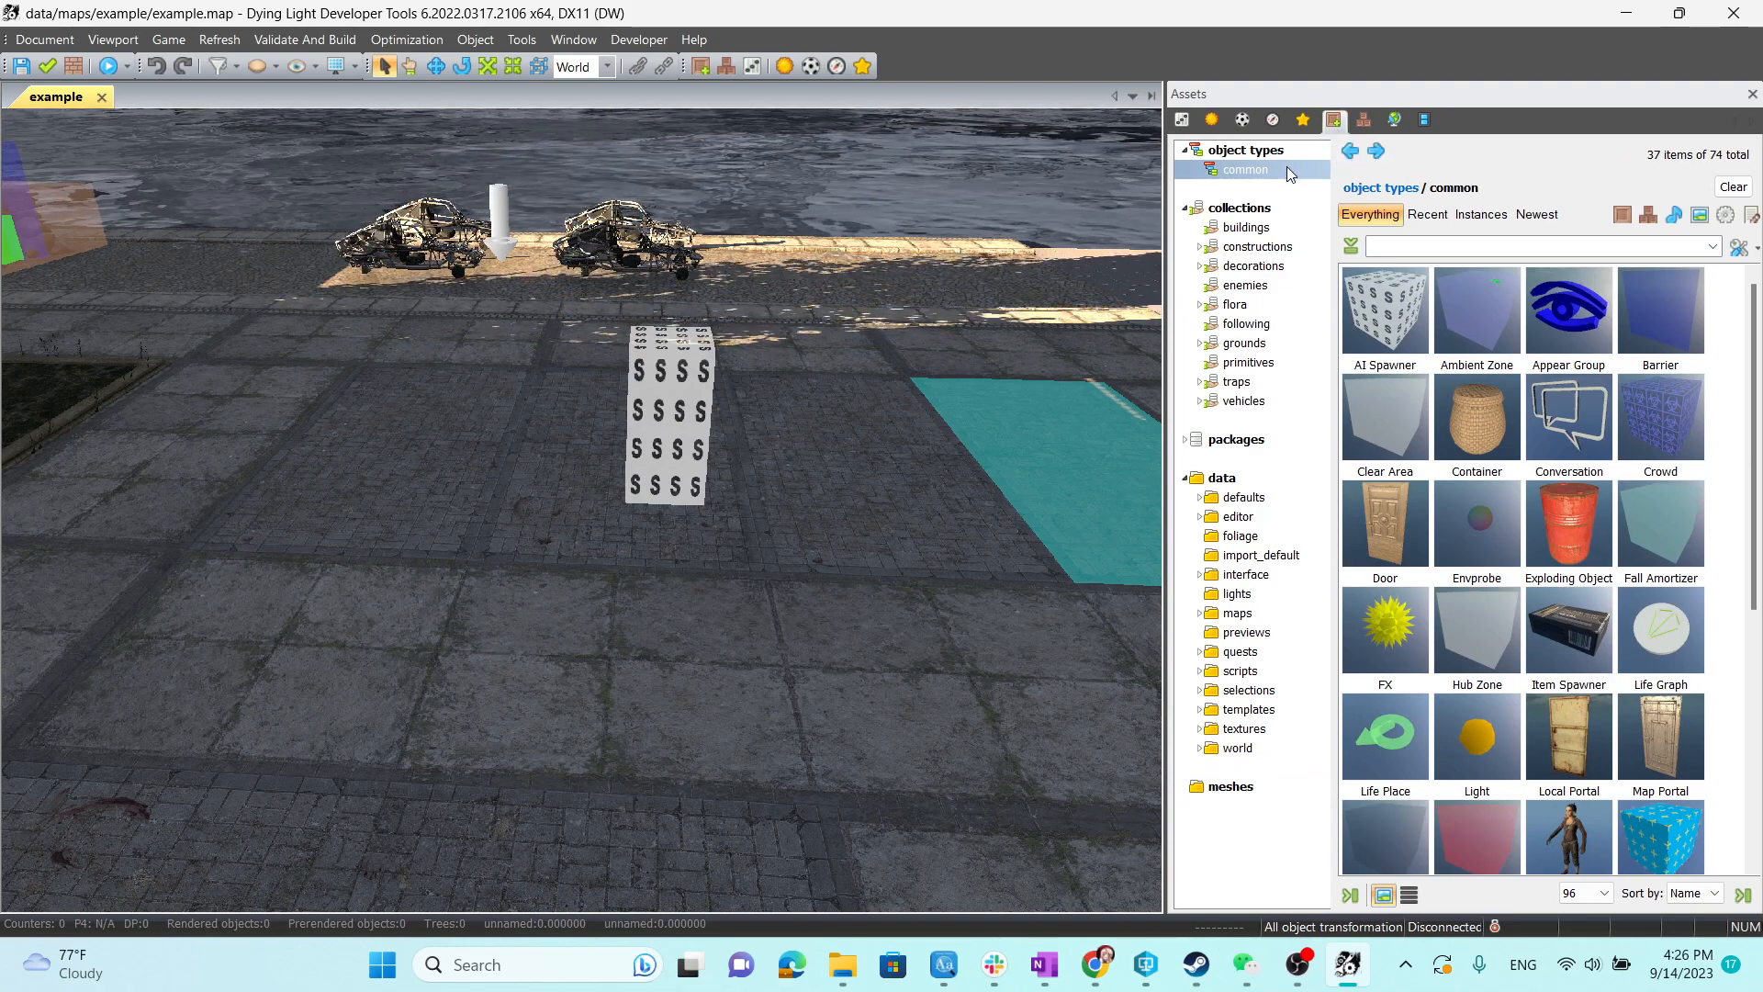
pyautogui.click(1602, 679)
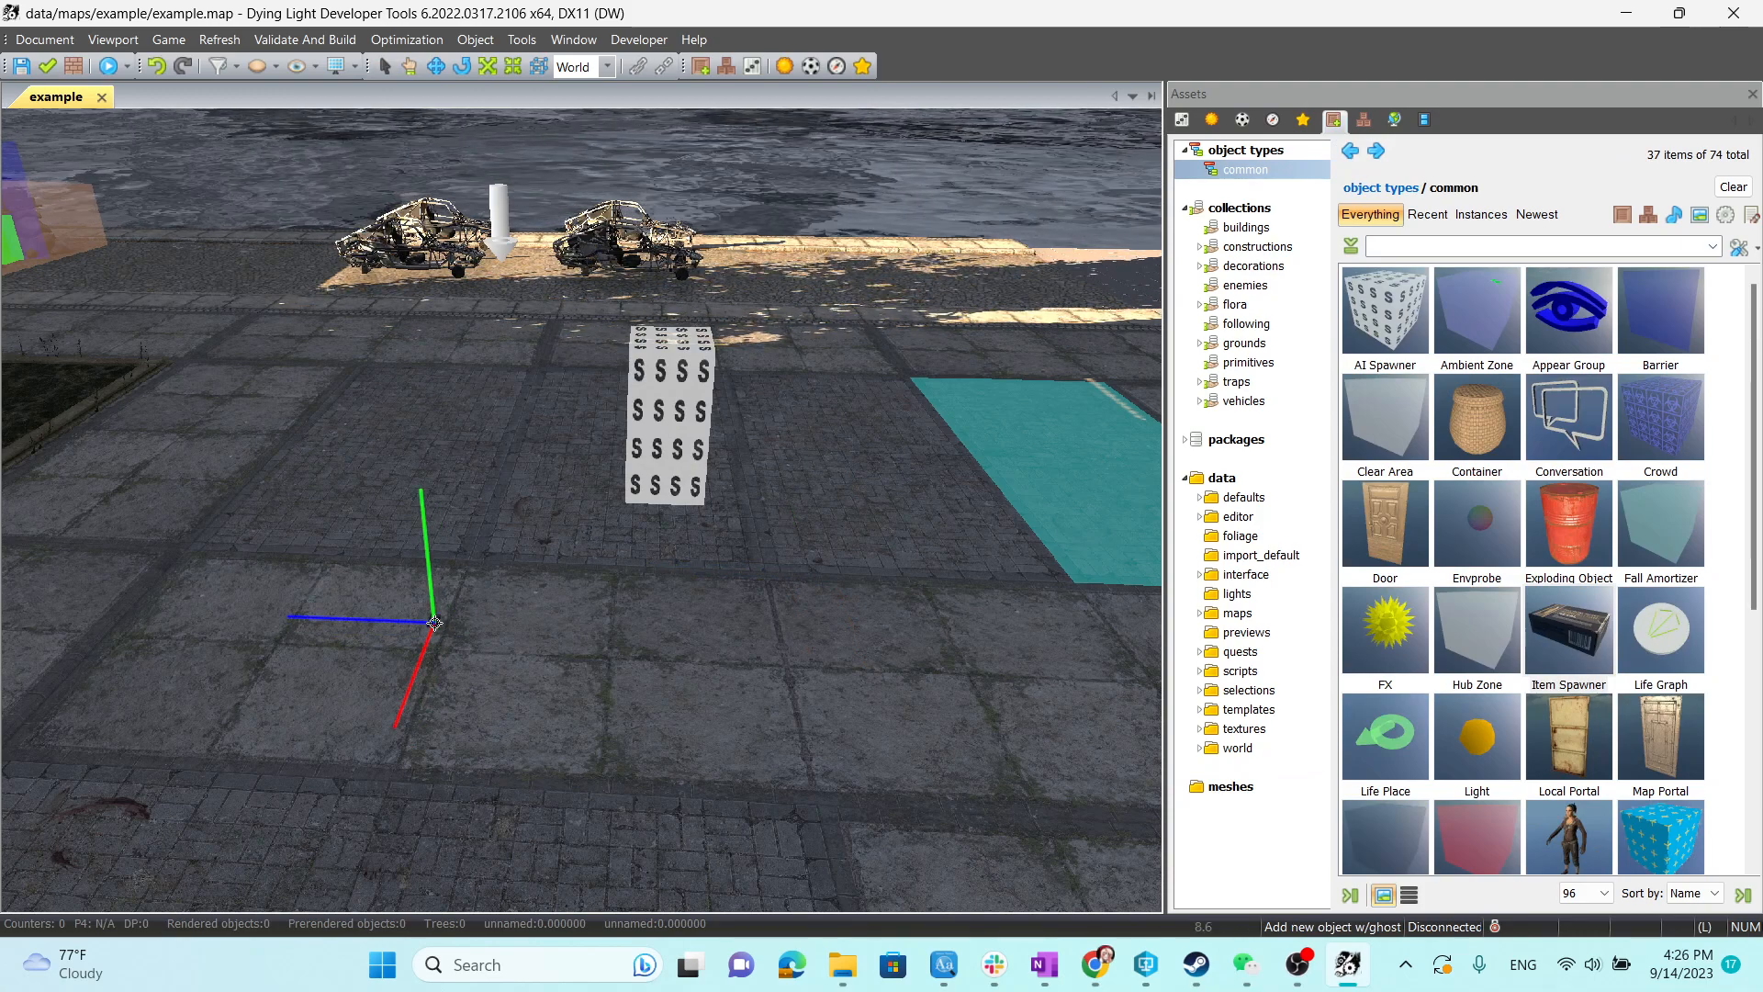
pyautogui.click(384, 65)
# Select the placed Item Spawner and show its attributes.
pyautogui.scroll(3, 450, 459)
pyautogui.moveTo(440, 520); pyautogui.dragTo(321, 552, button='right')
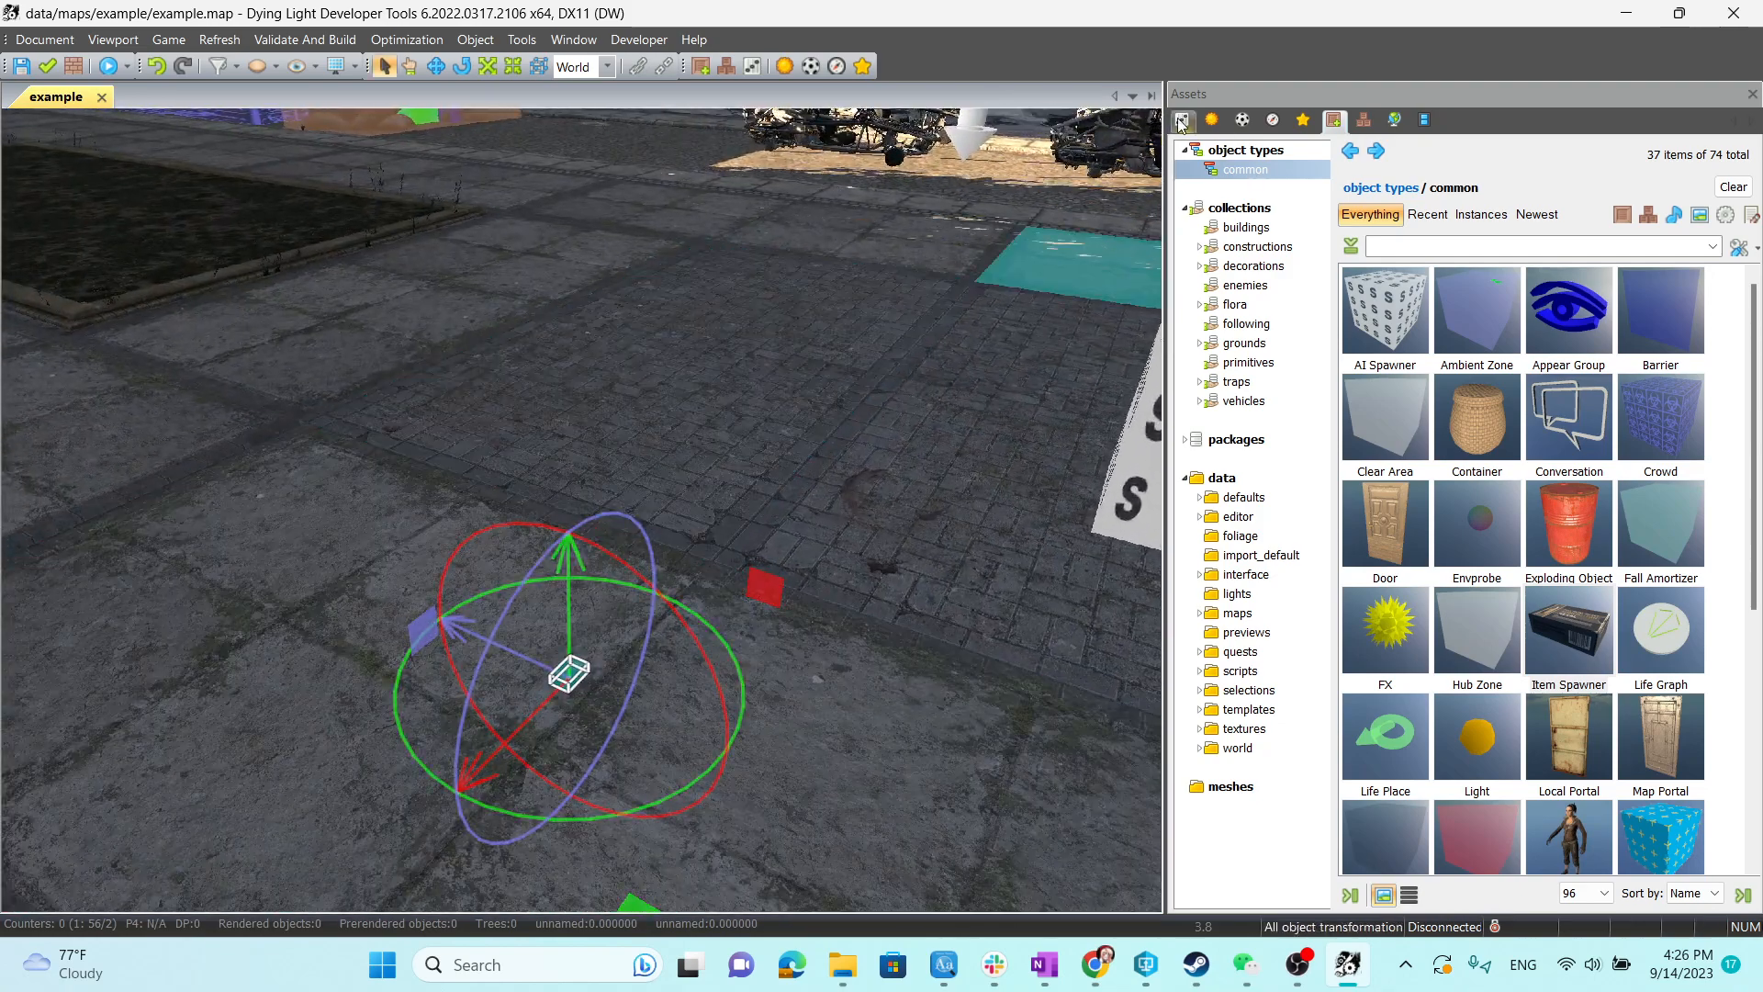
pyautogui.click(1182, 119)
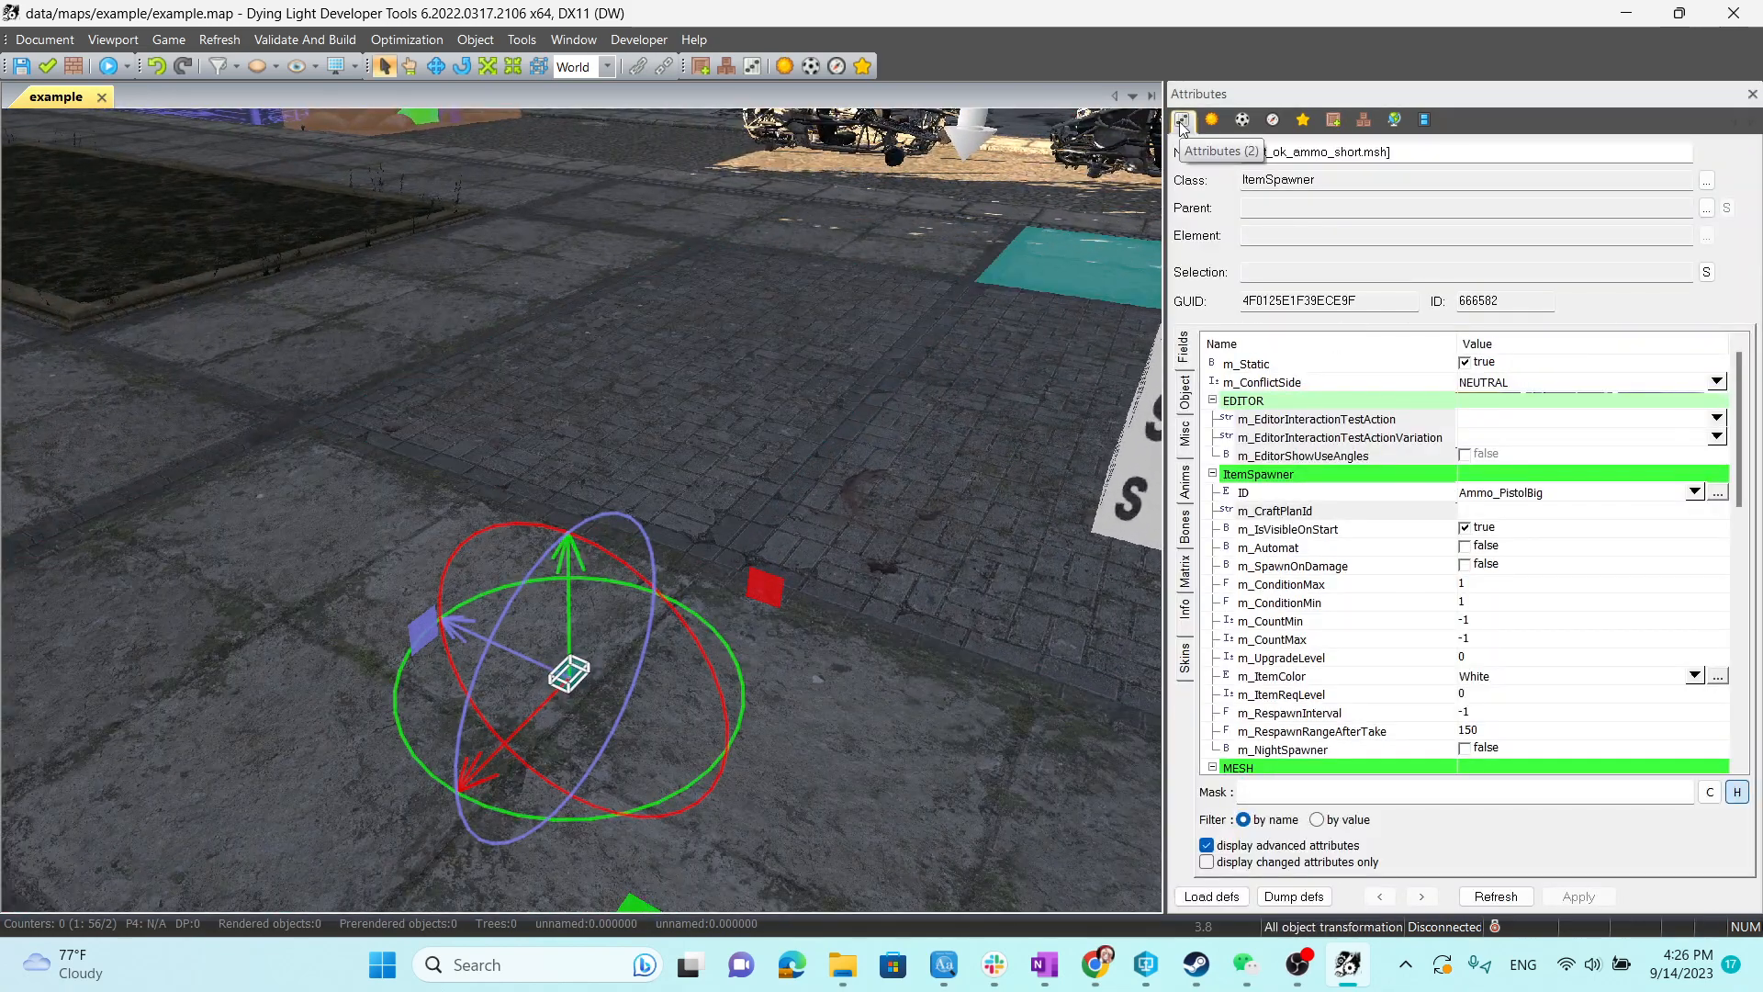
# Search the Item Spawner's ID options for melee_book, clear the filter and leave the selection without choosing an item.
pyautogui.doubleClick(1243, 493)
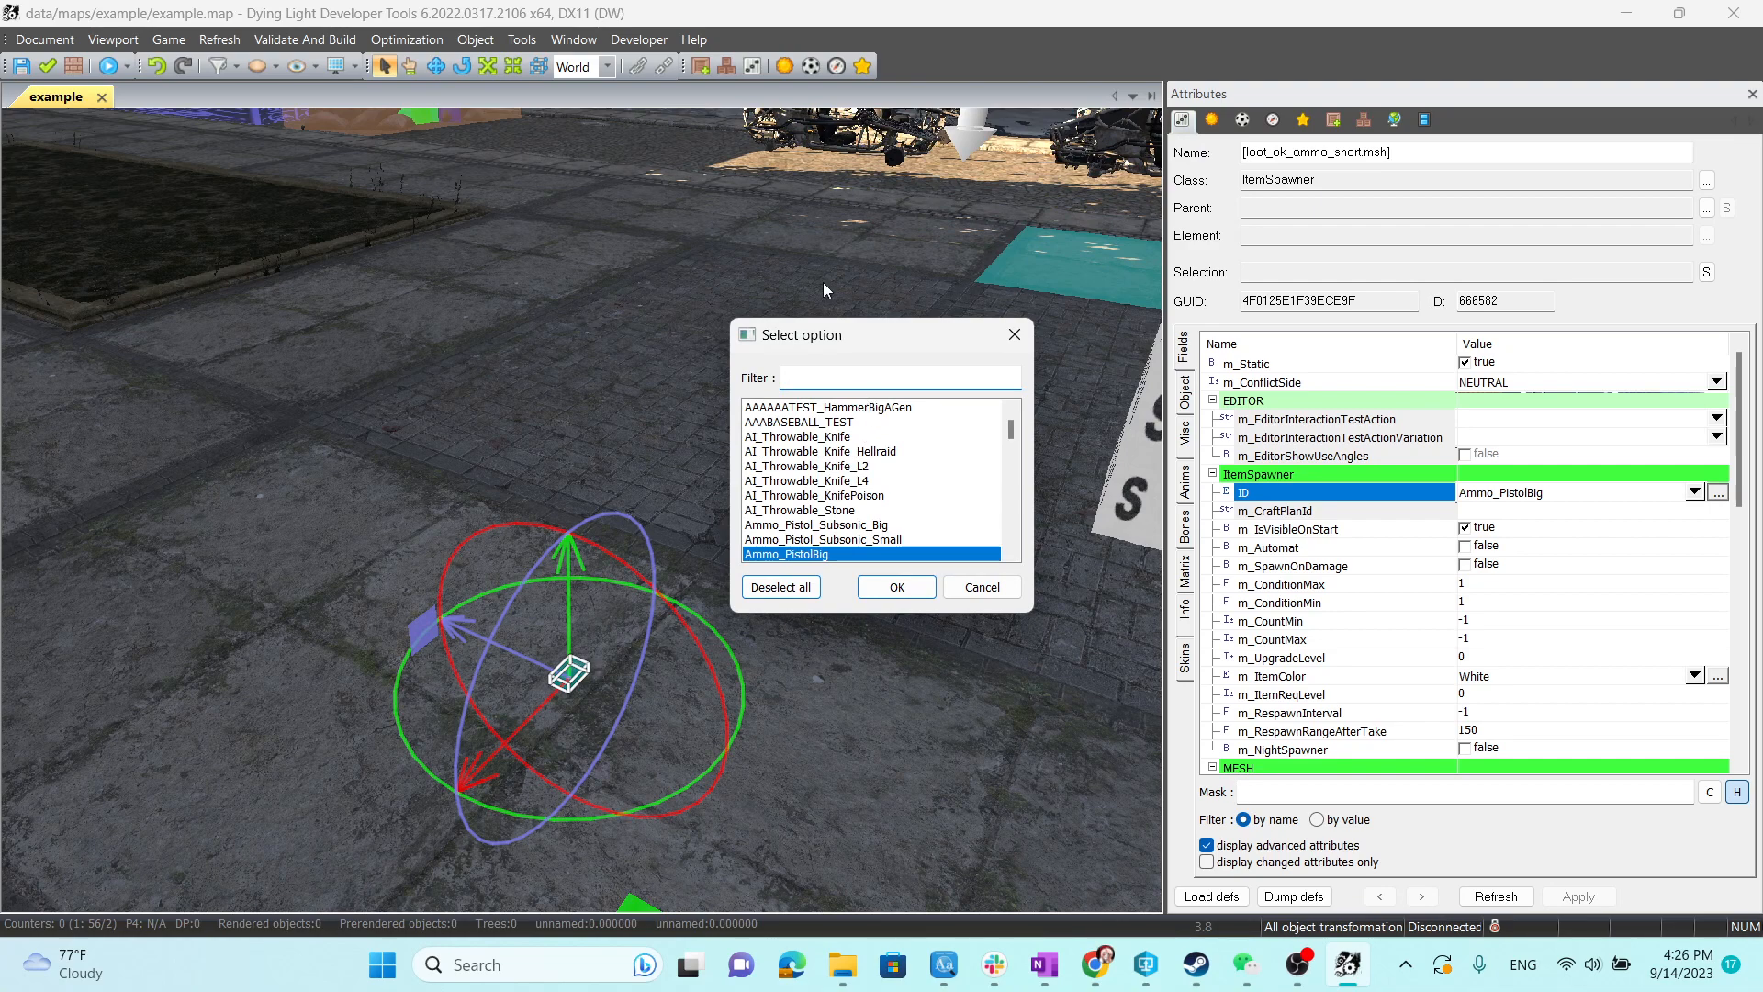
pyautogui.write('m')
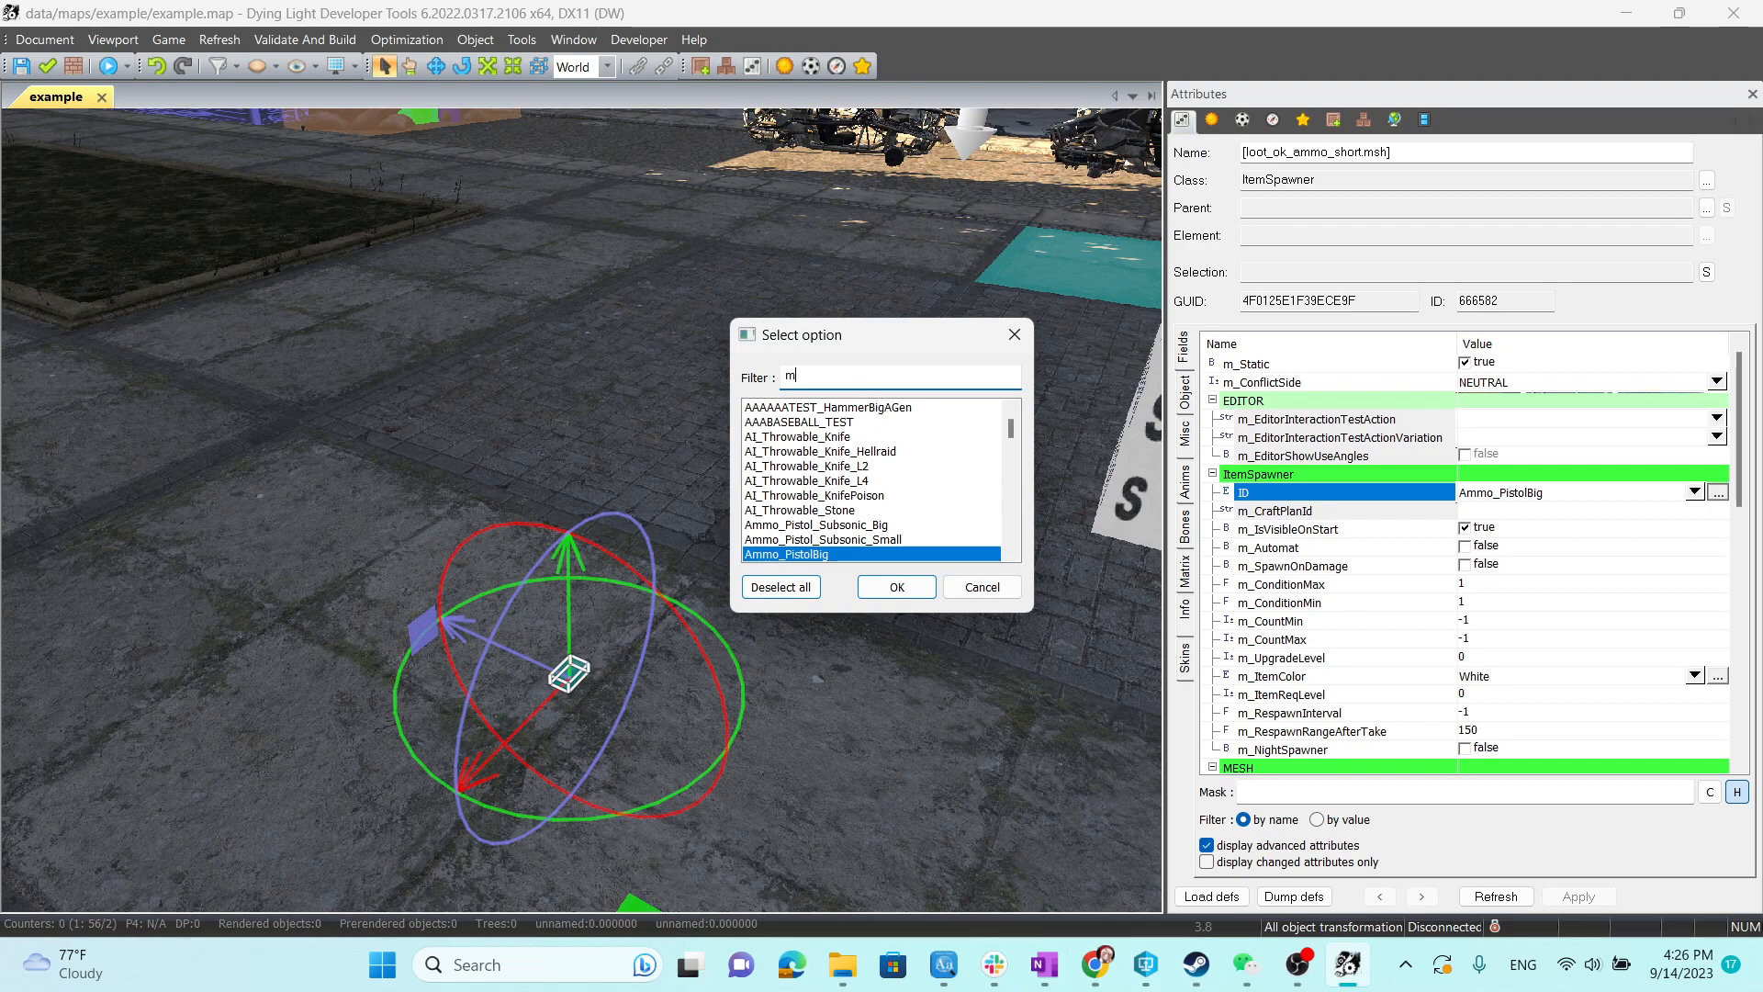
pyautogui.write('elee_book')
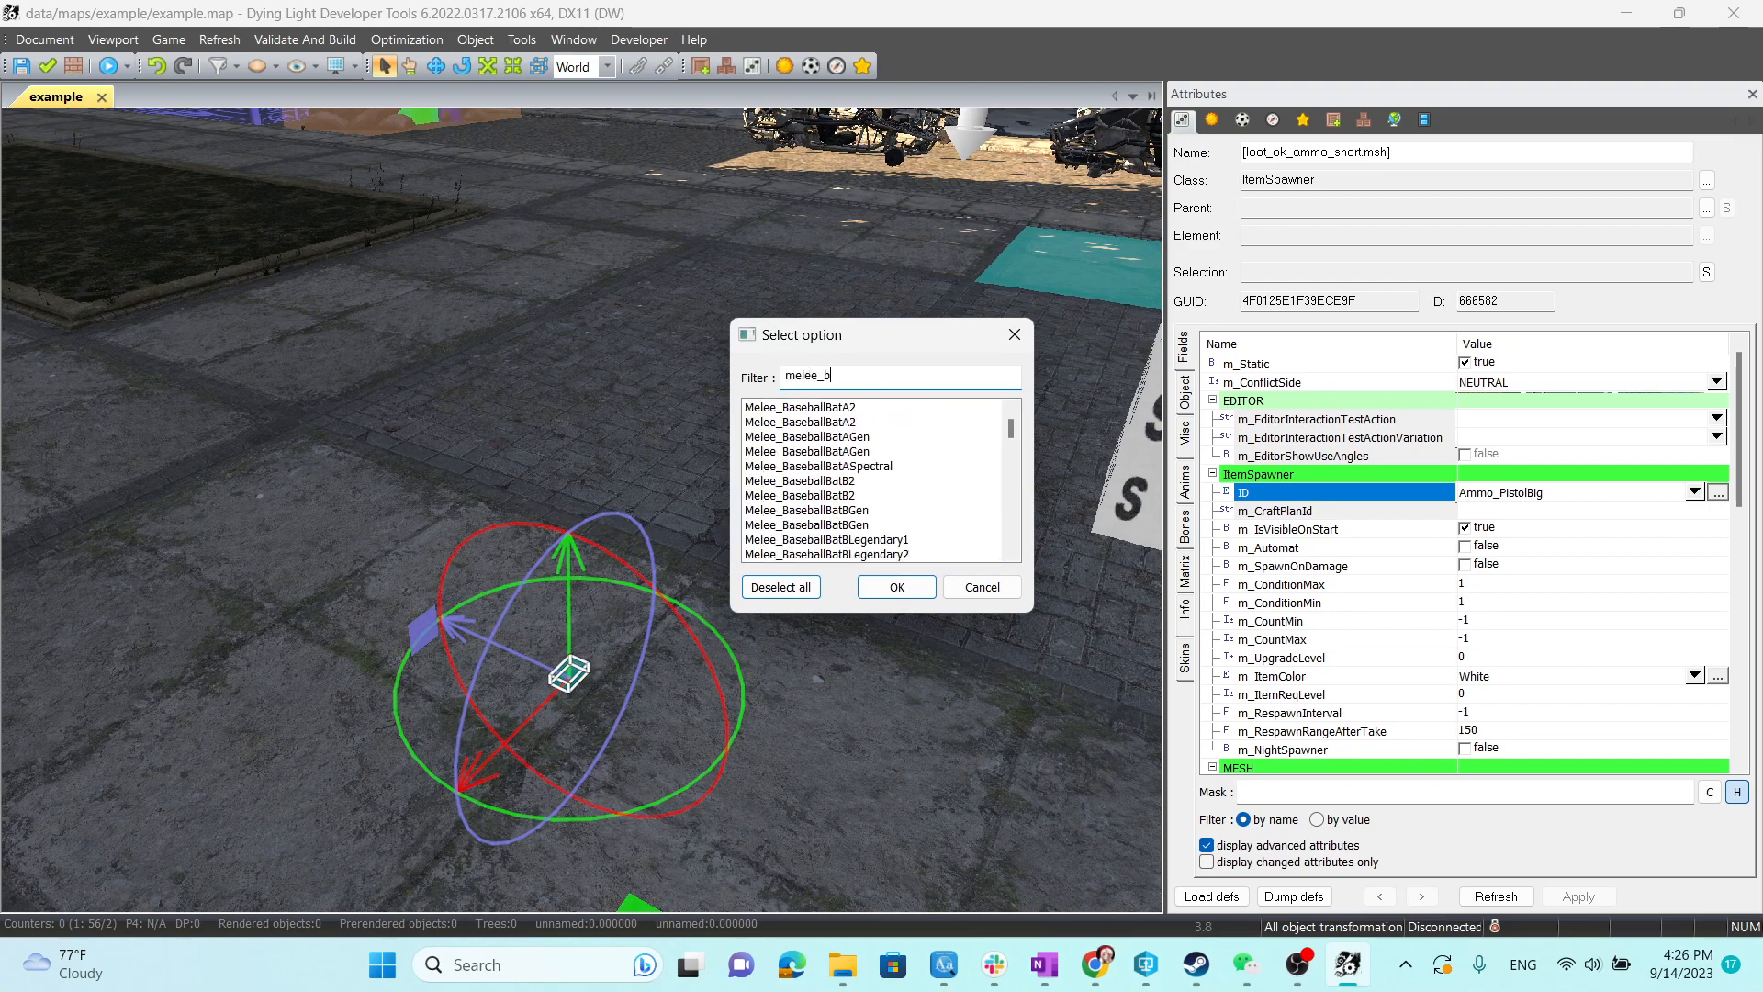
pyautogui.press('BackSpace')
pyautogui.press('BackSpace')
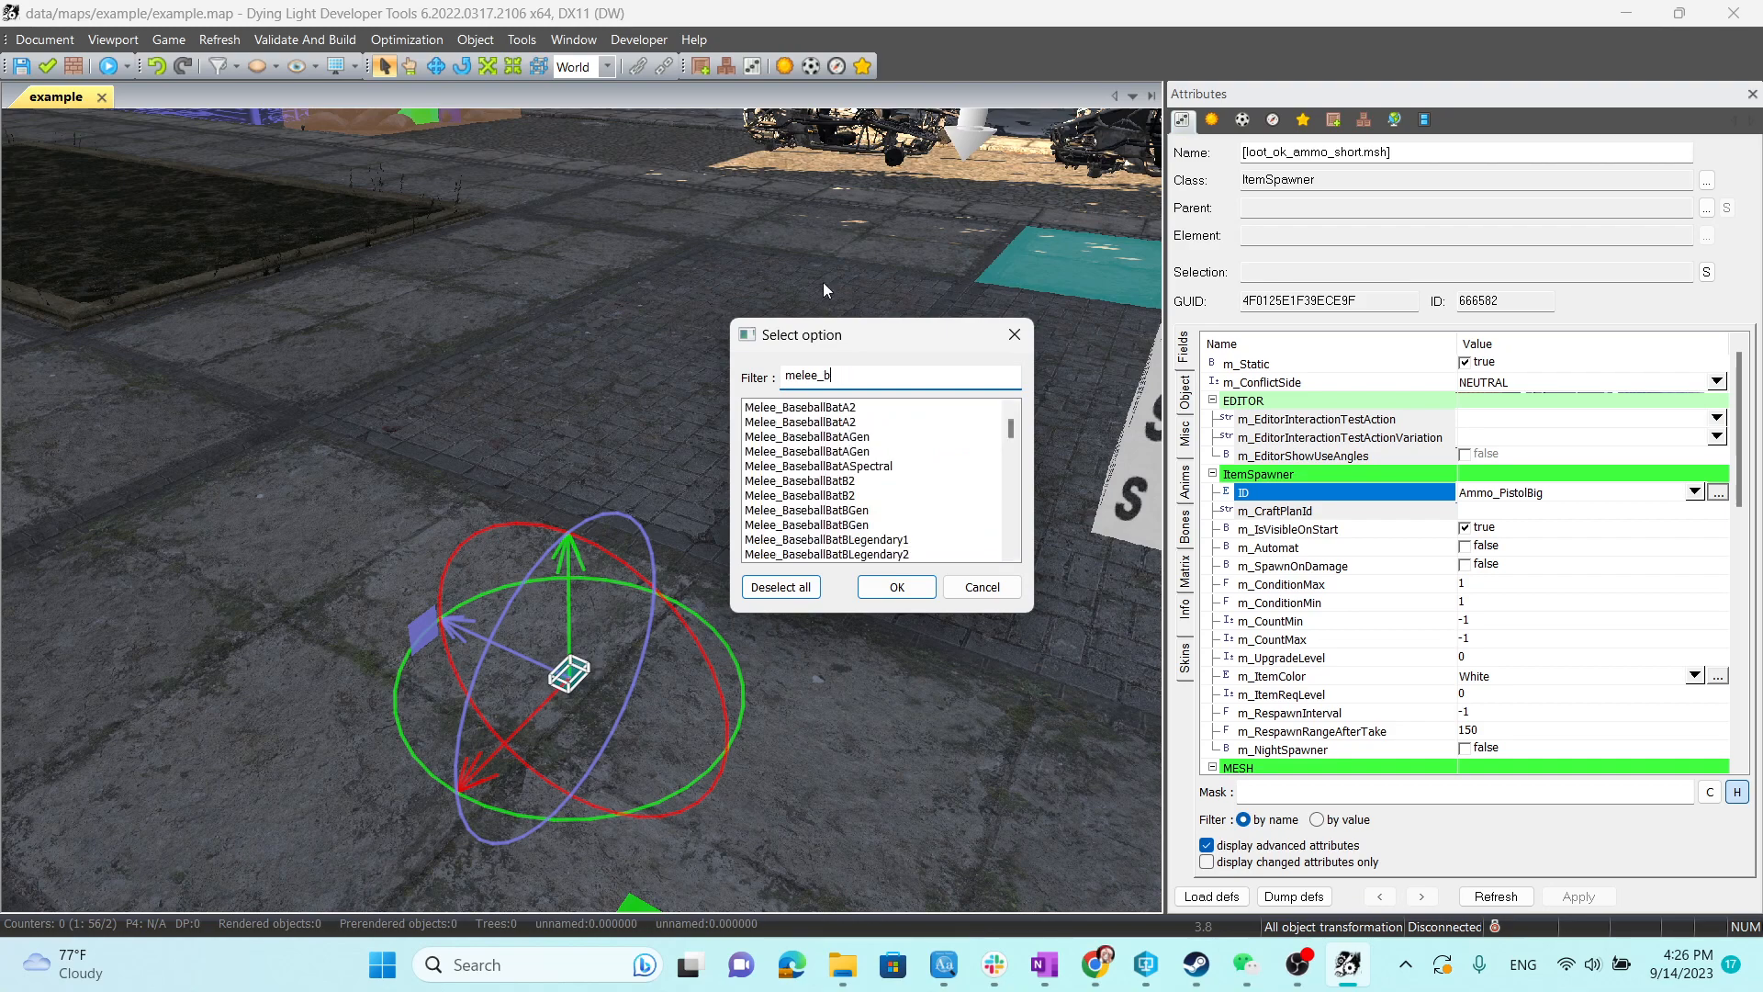
pyautogui.press('BackSpace')
pyautogui.press('BackSpace')
pyautogui.press('BackSpace')
pyautogui.press('BackSpace')
pyautogui.press('BackSpace')
pyautogui.press('BackSpace')
pyautogui.press('BackSpace')
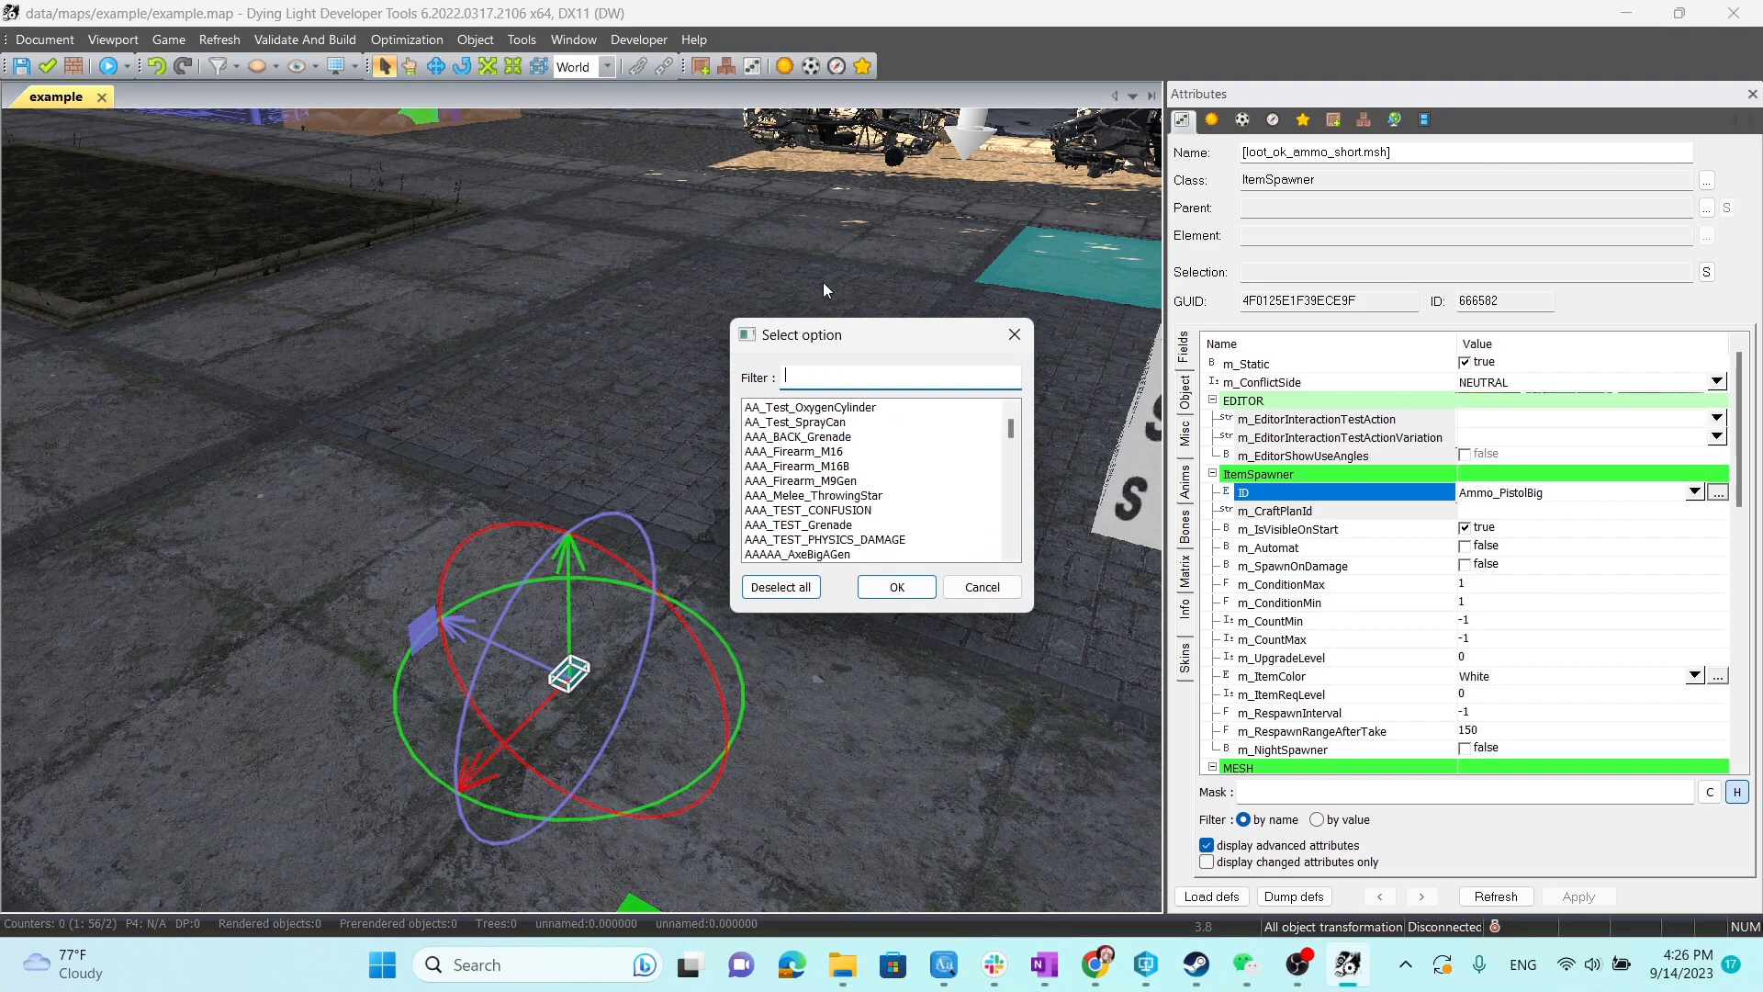
pyautogui.click(1015, 335)
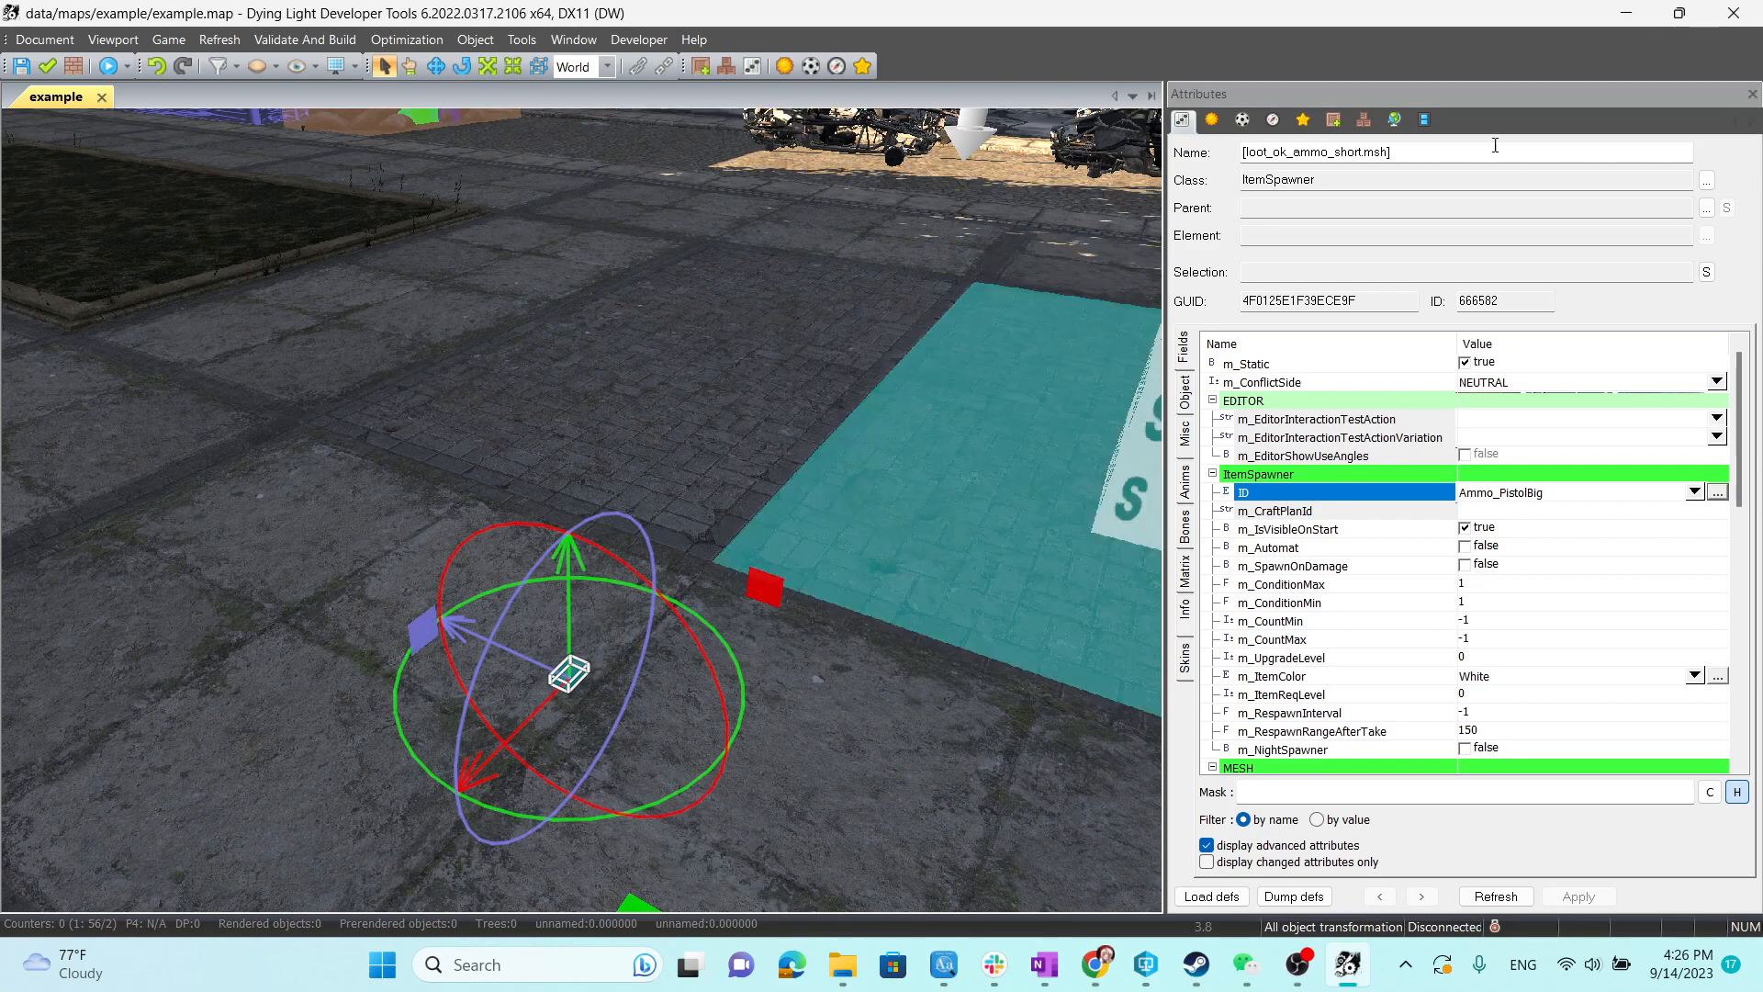
# Close the developer tools saving all map changes, relaunch them from Steam with the GHTutorial project and dismiss the startup hints.
pyautogui.click(1732, 12)
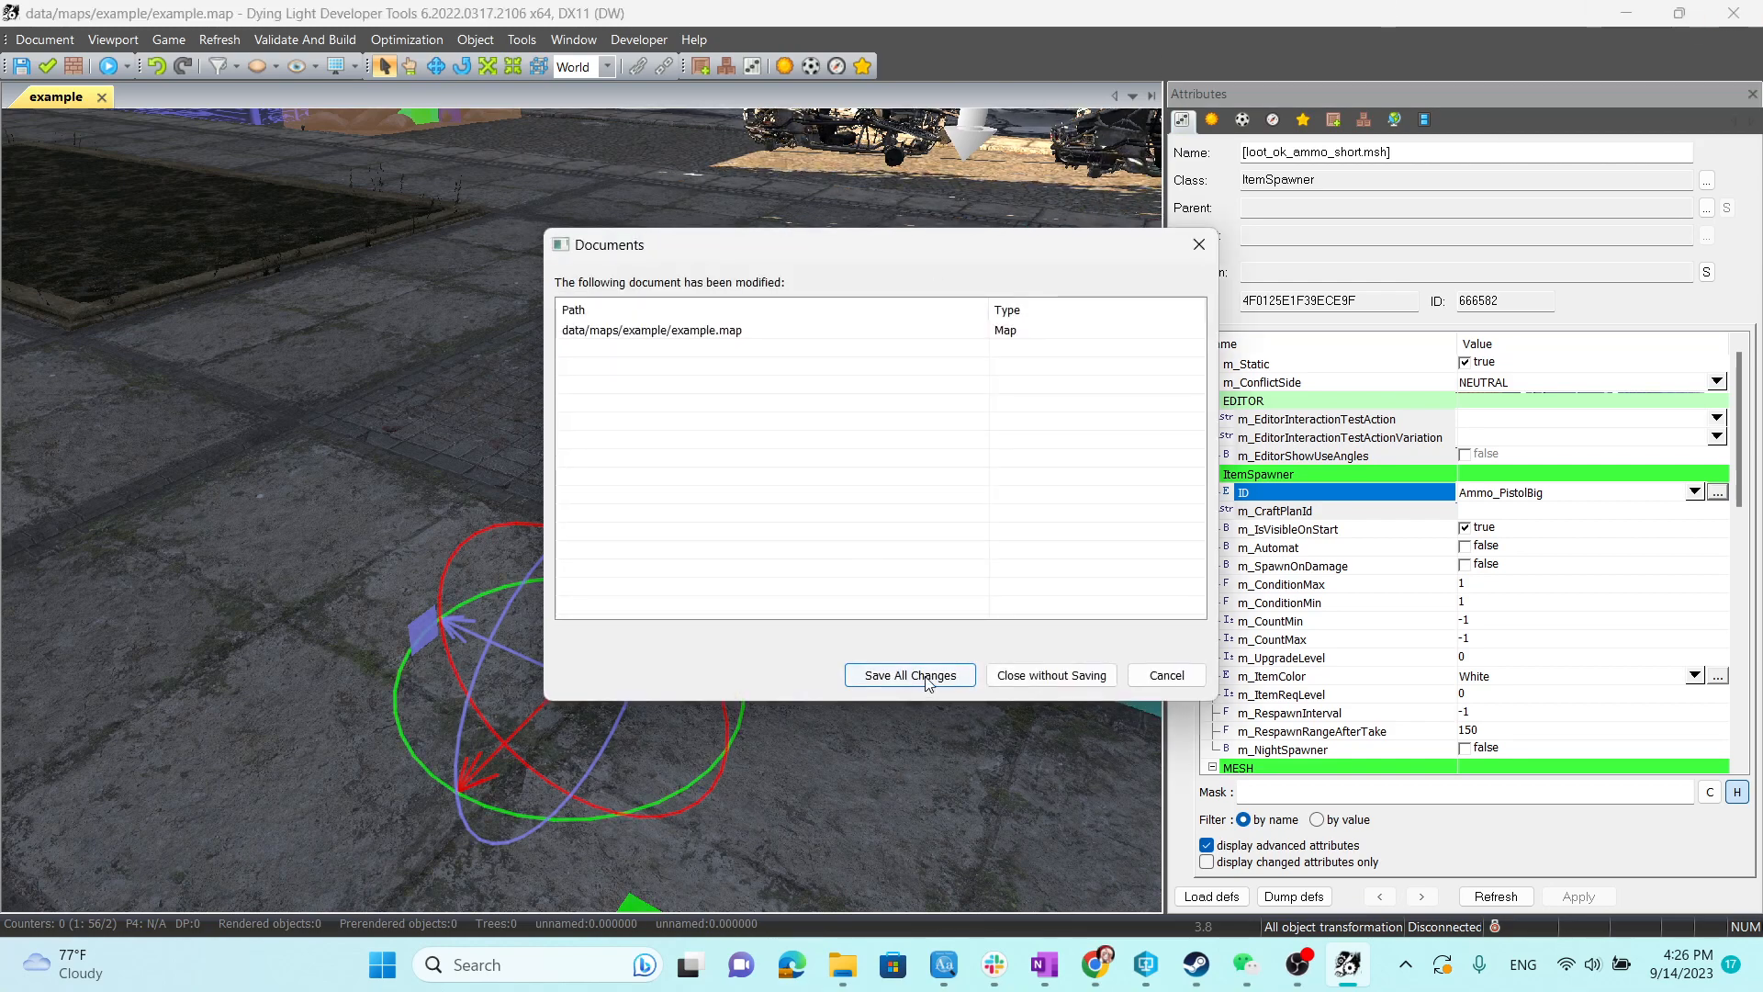
pyautogui.click(928, 680)
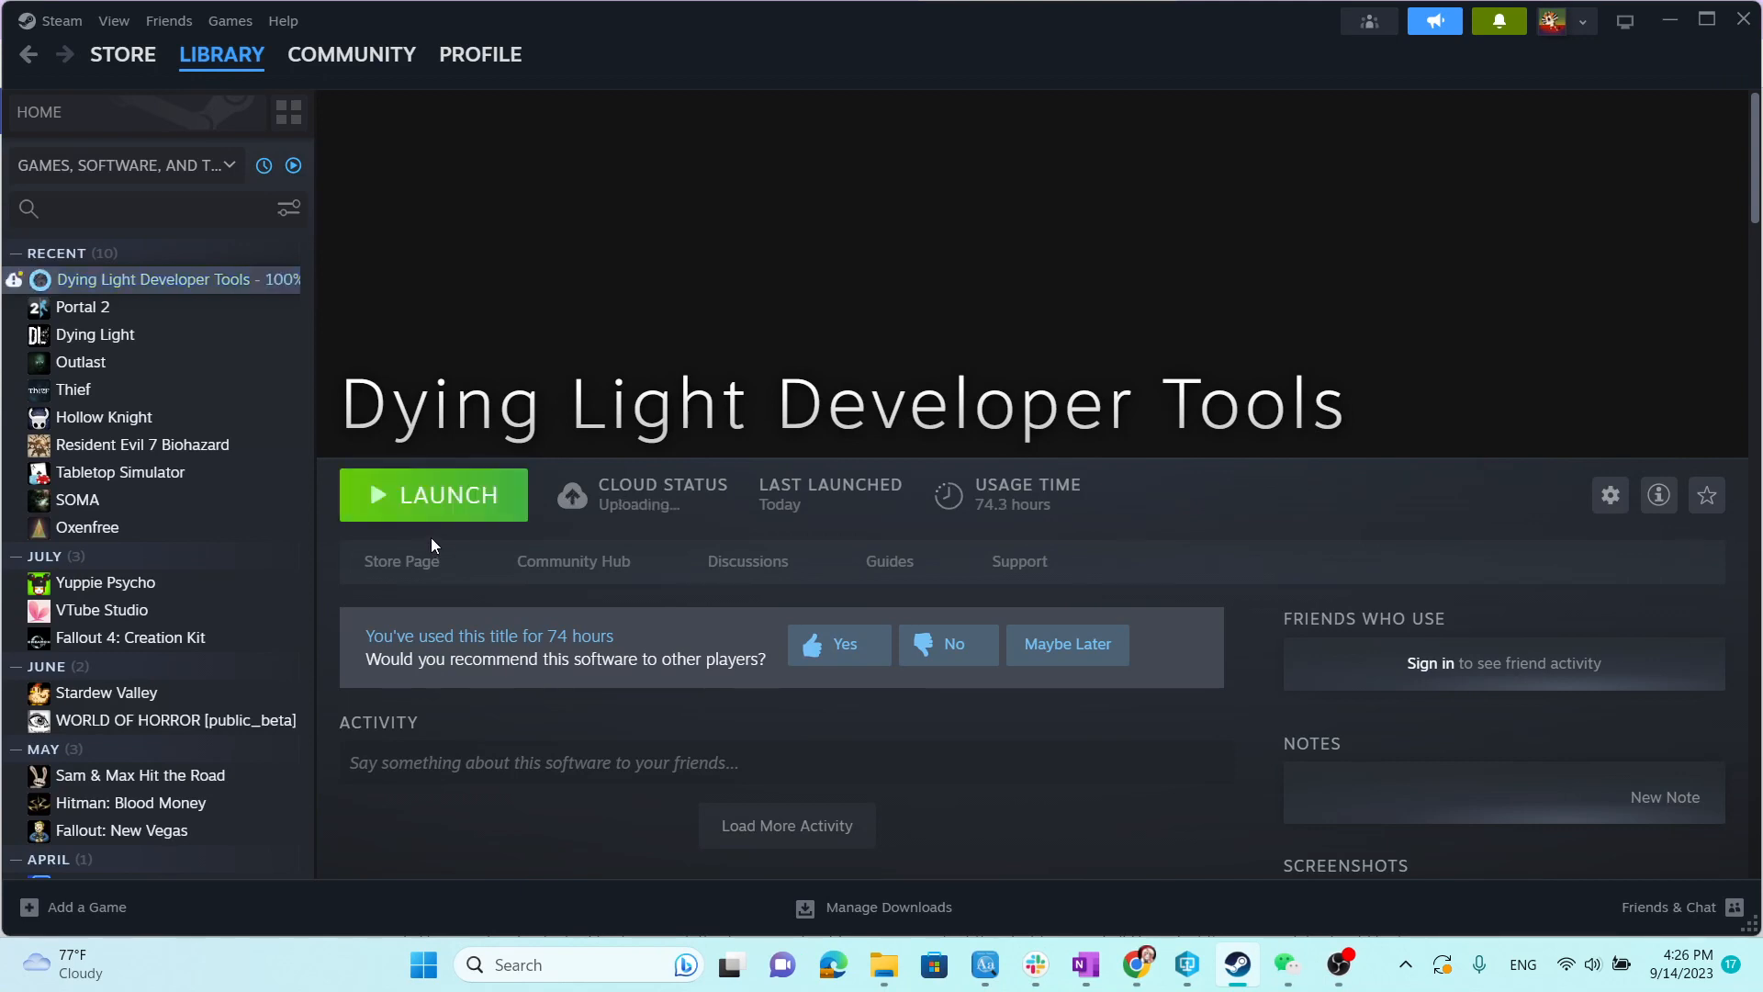
pyautogui.click(428, 513)
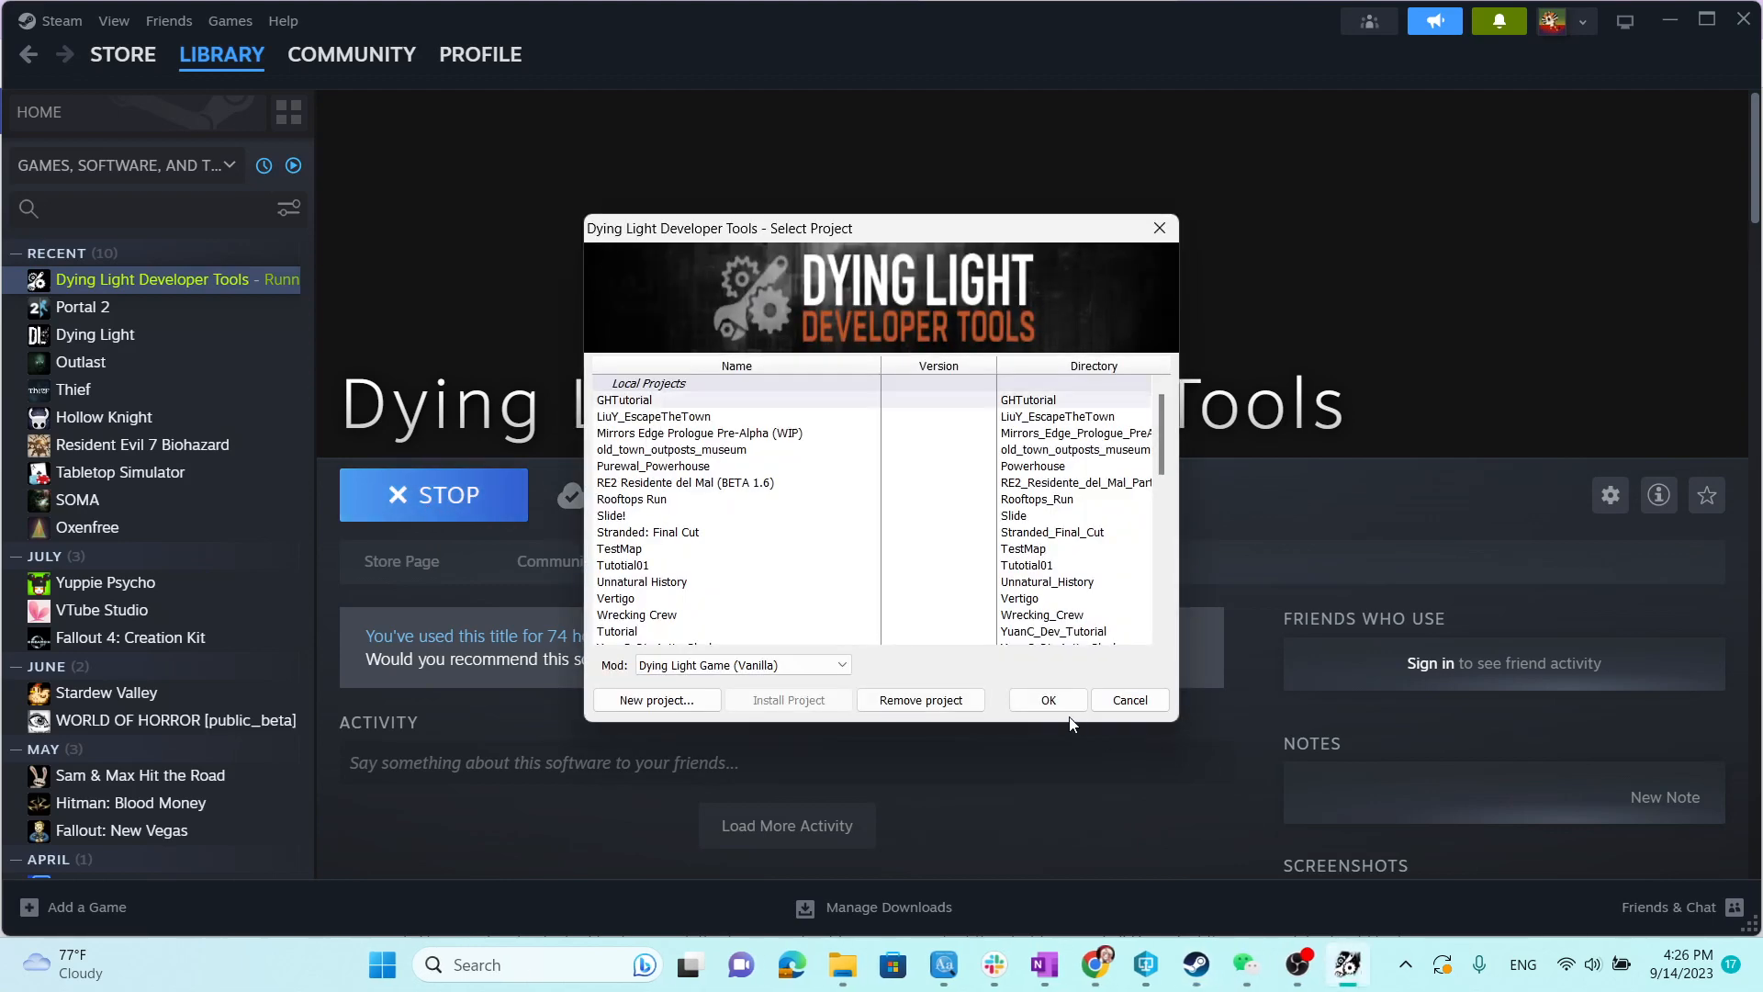
pyautogui.click(1069, 704)
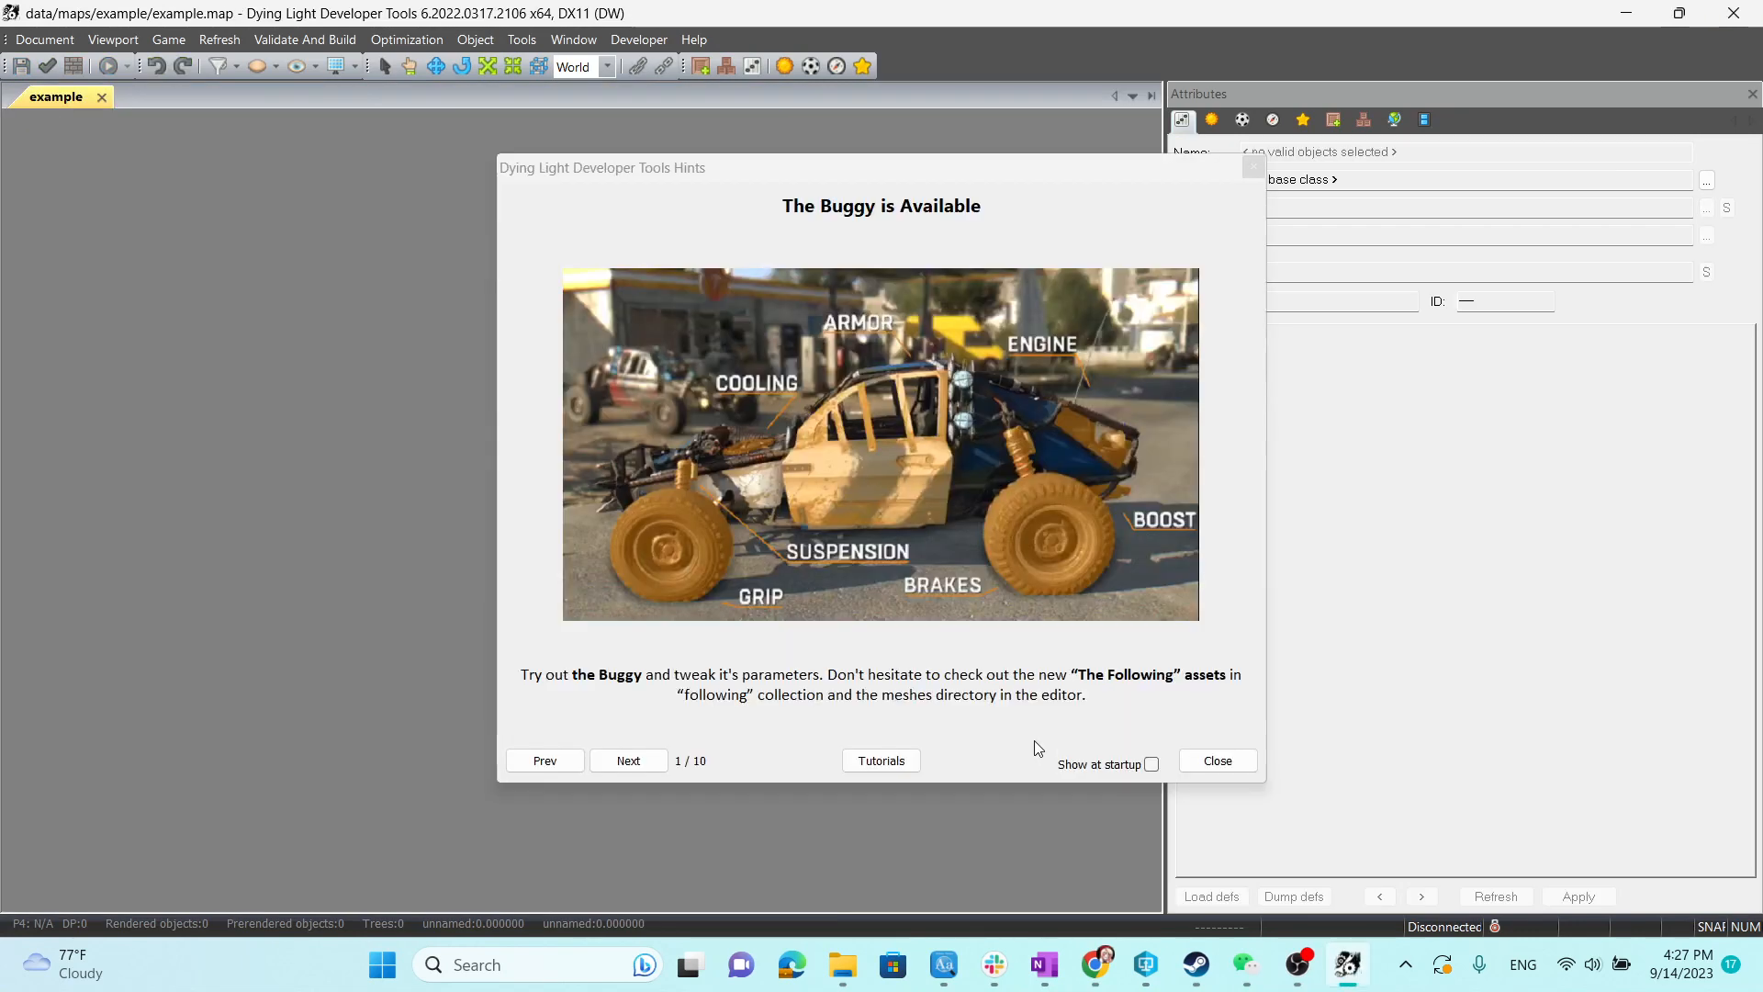
pyautogui.click(1218, 761)
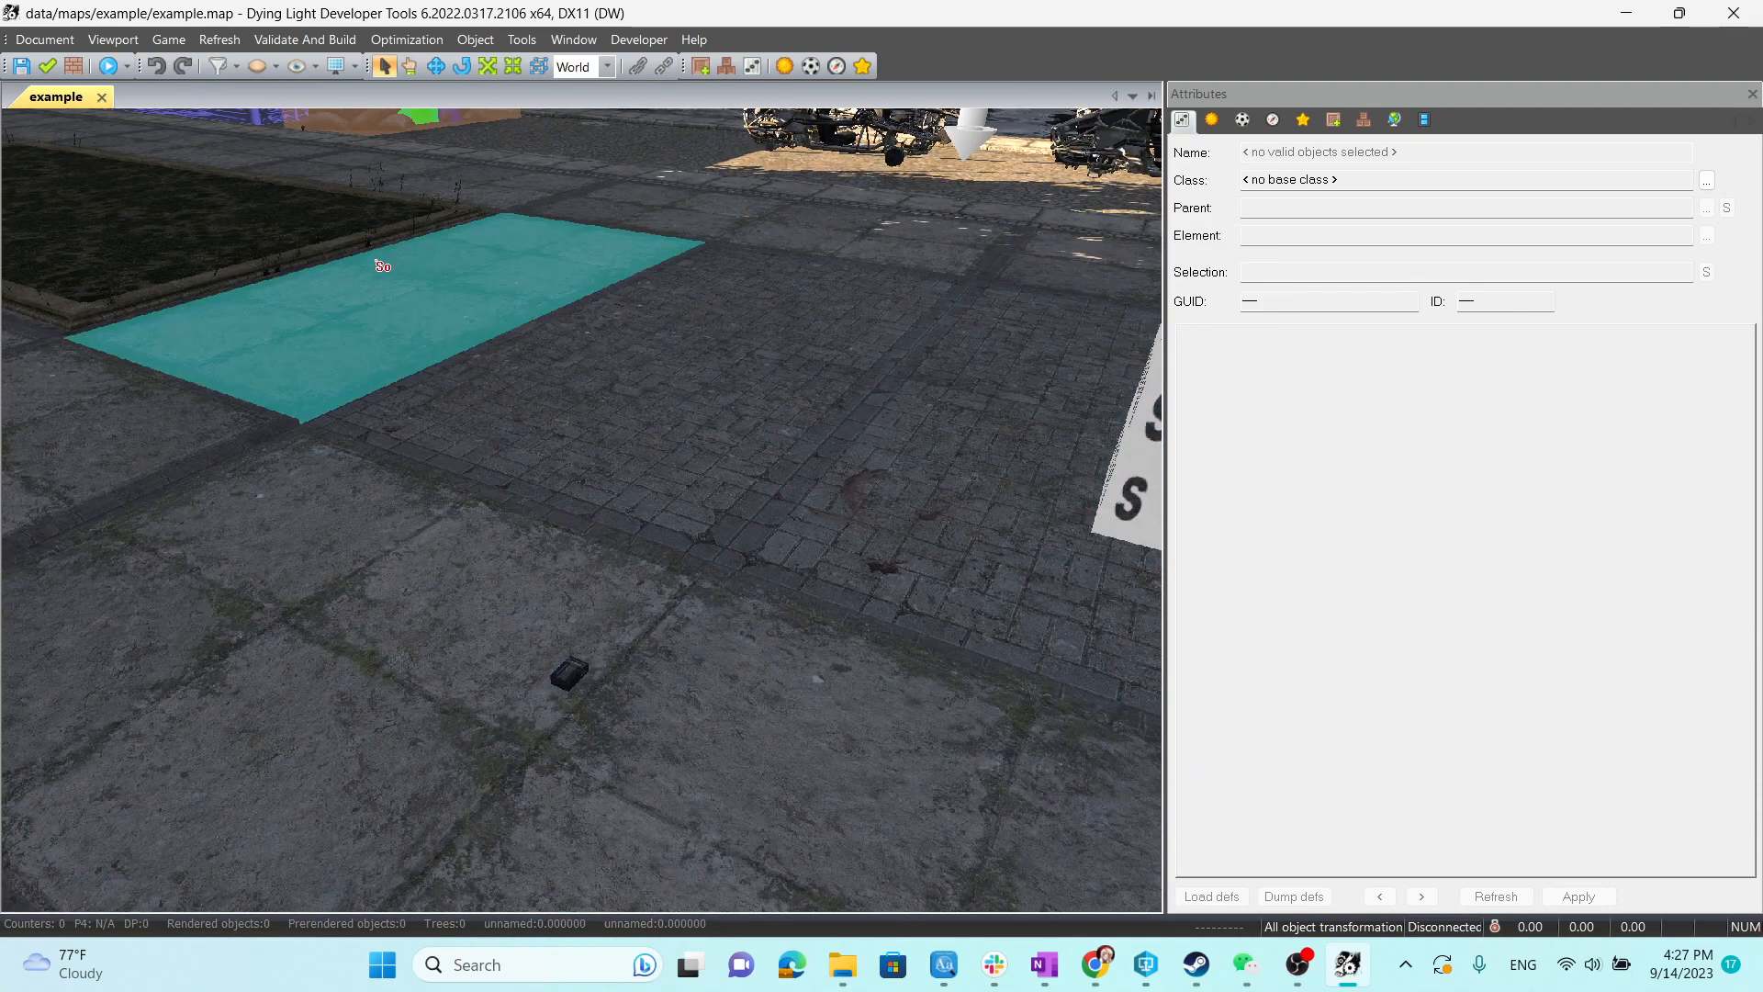
# Select the Item Spawner on the pavement and set its ID to Melee_BookAGen, found by filtering for book.
pyautogui.click(573, 666)
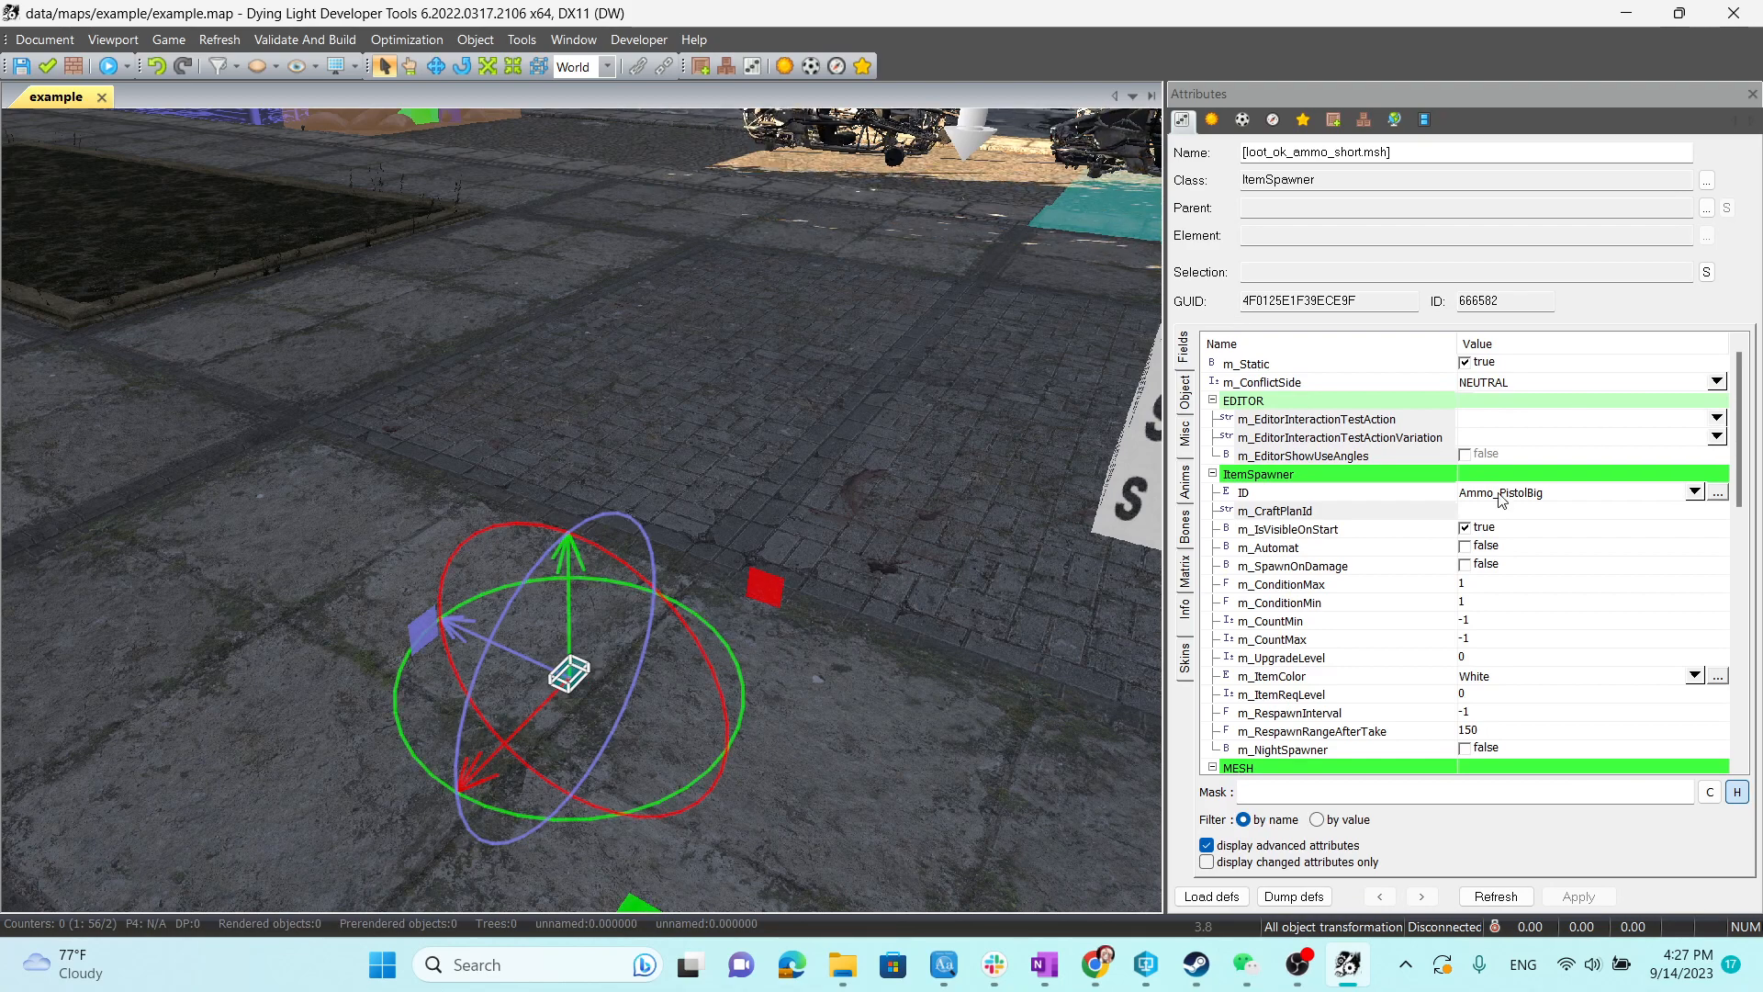
pyautogui.click(1717, 493)
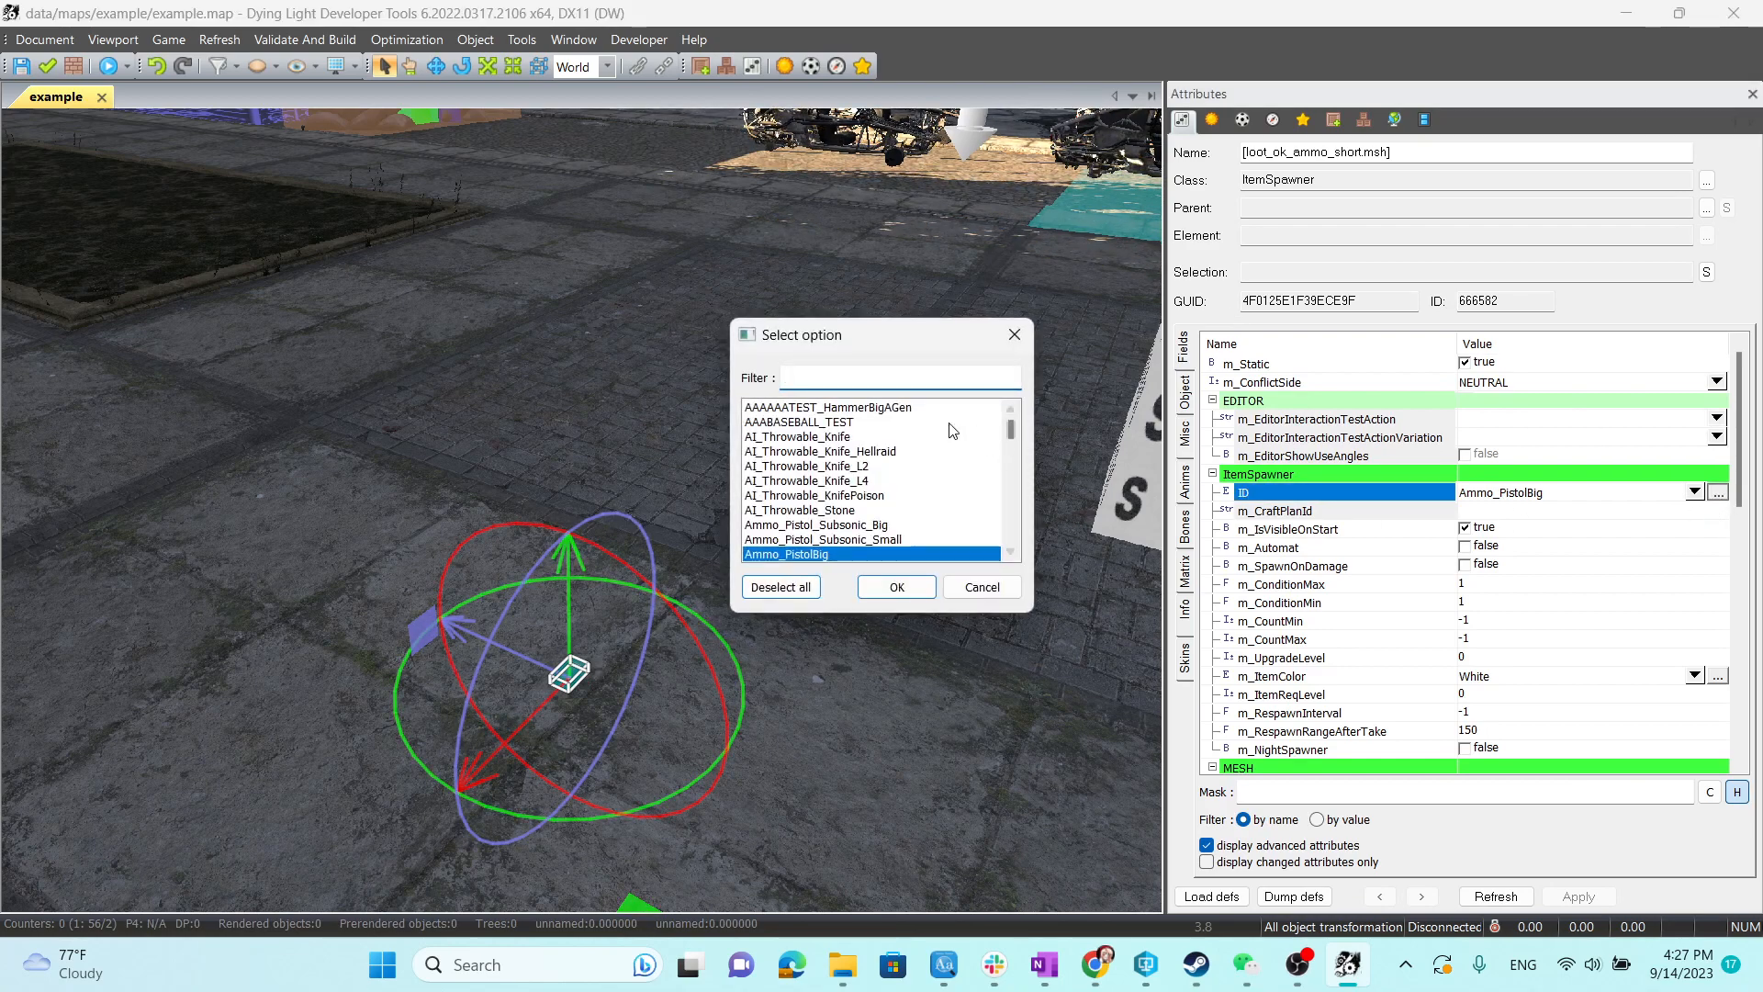
pyautogui.write('book')
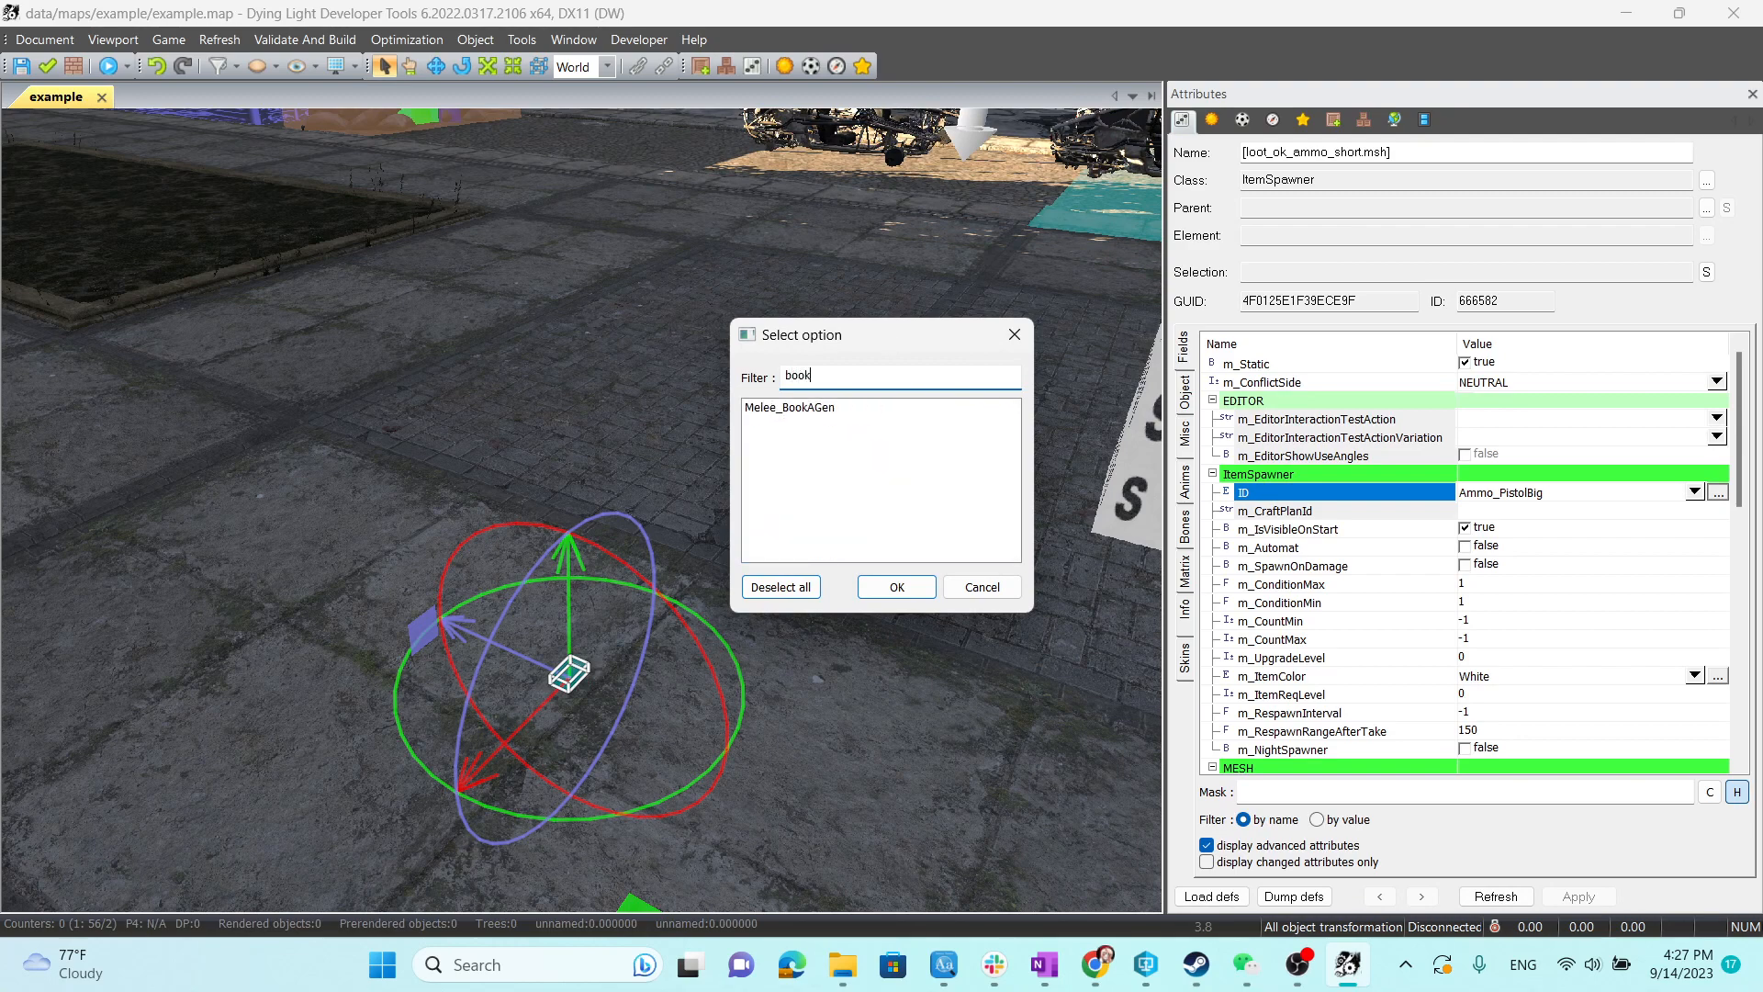
pyautogui.click(822, 415)
pyautogui.click(897, 587)
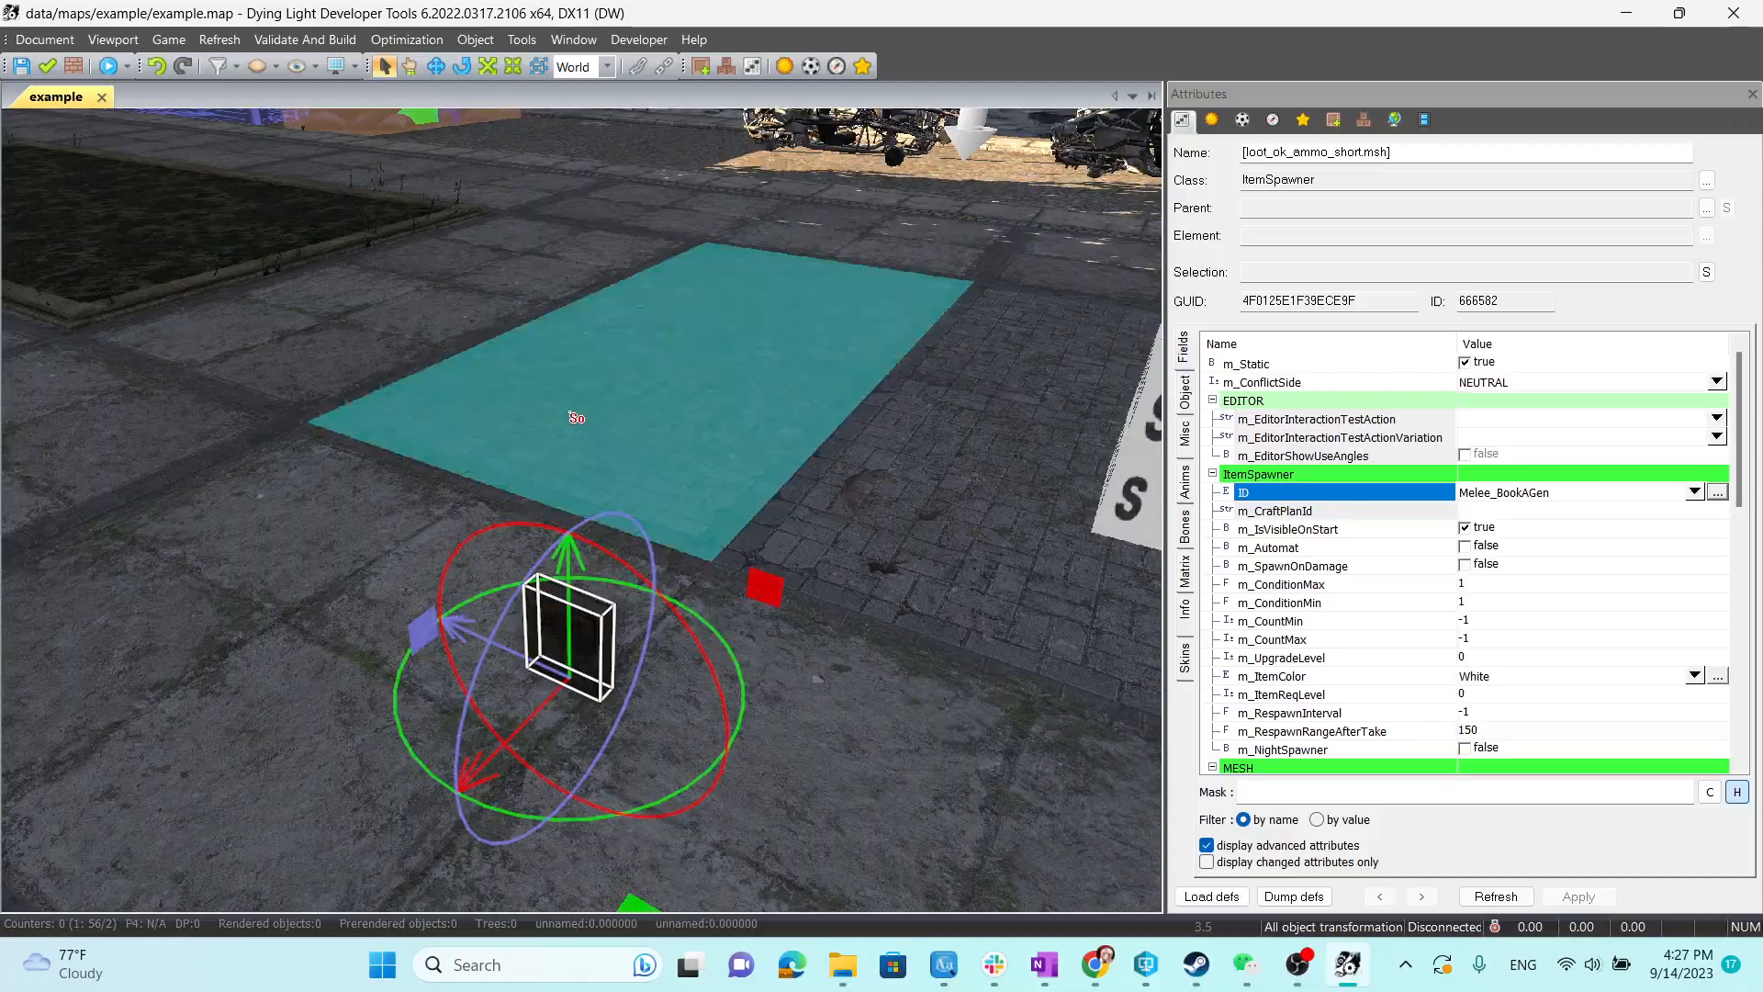
# Filter the map's object list for mapstart and locate the third MapStart spawn point relative to the book spawner.
pyautogui.keyDown('alt'); pyautogui.moveTo(570, 413); pyautogui.dragTo(138, 569); pyautogui.keyUp('alt')
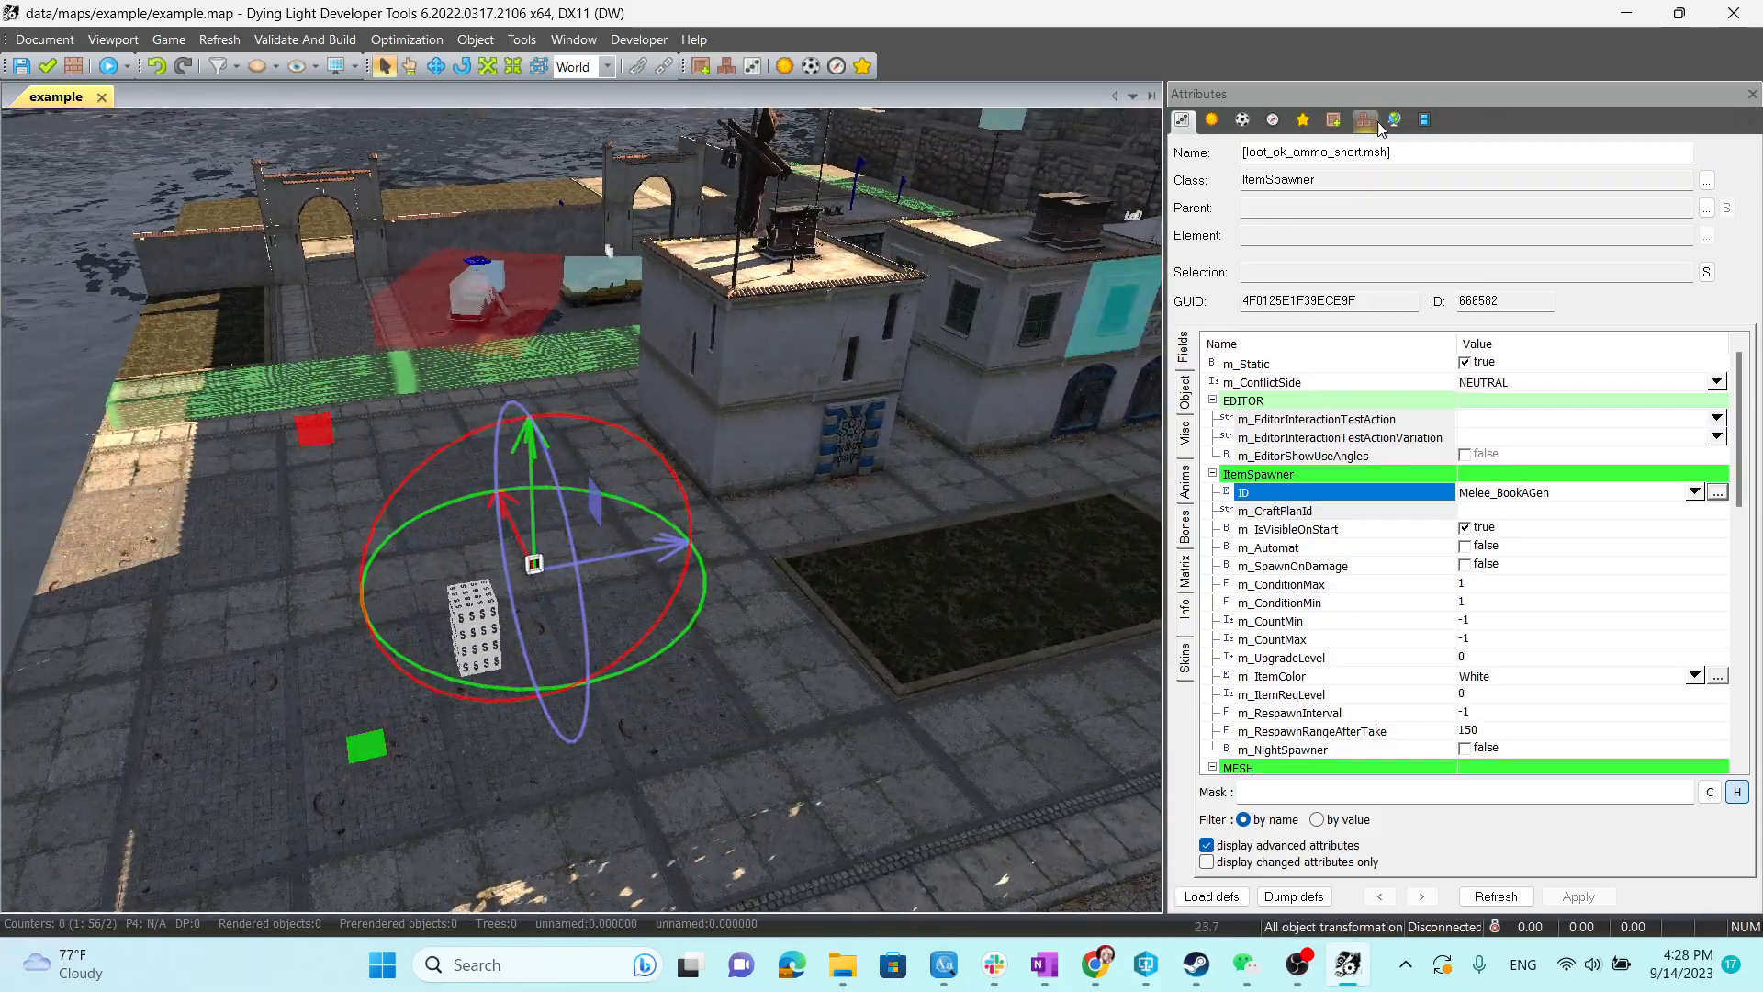
pyautogui.click(1364, 119)
pyautogui.write('mapstart')
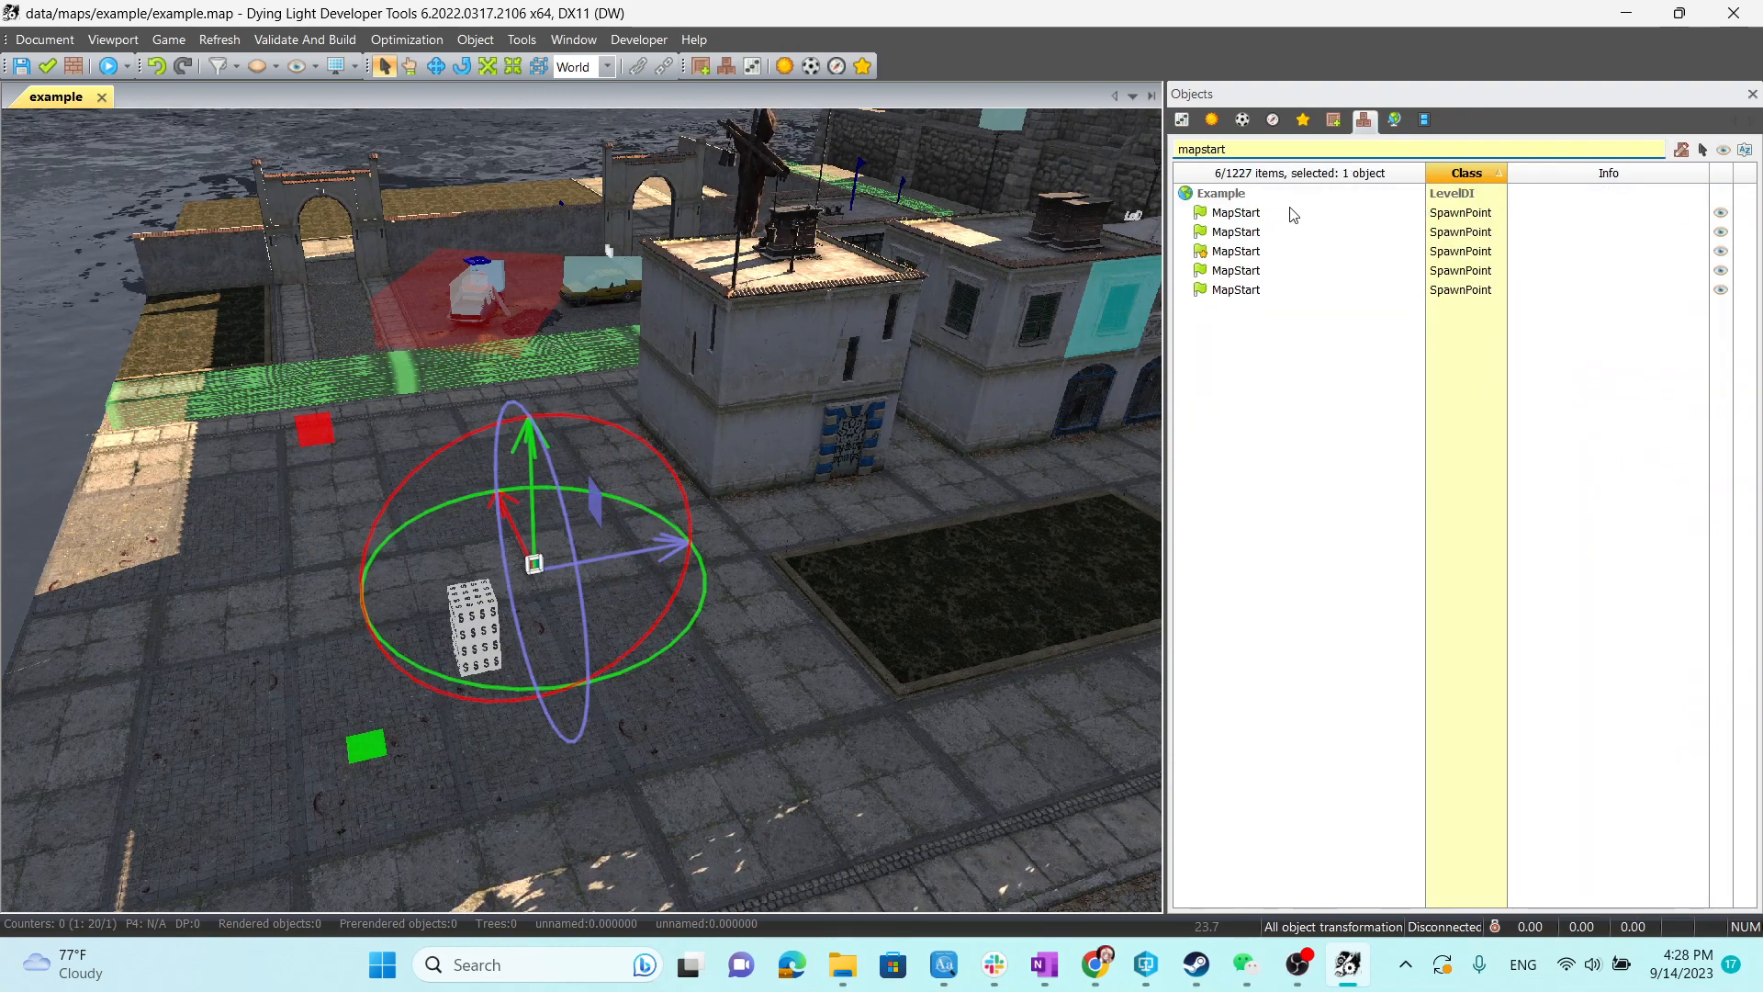
pyautogui.doubleClick(1255, 259)
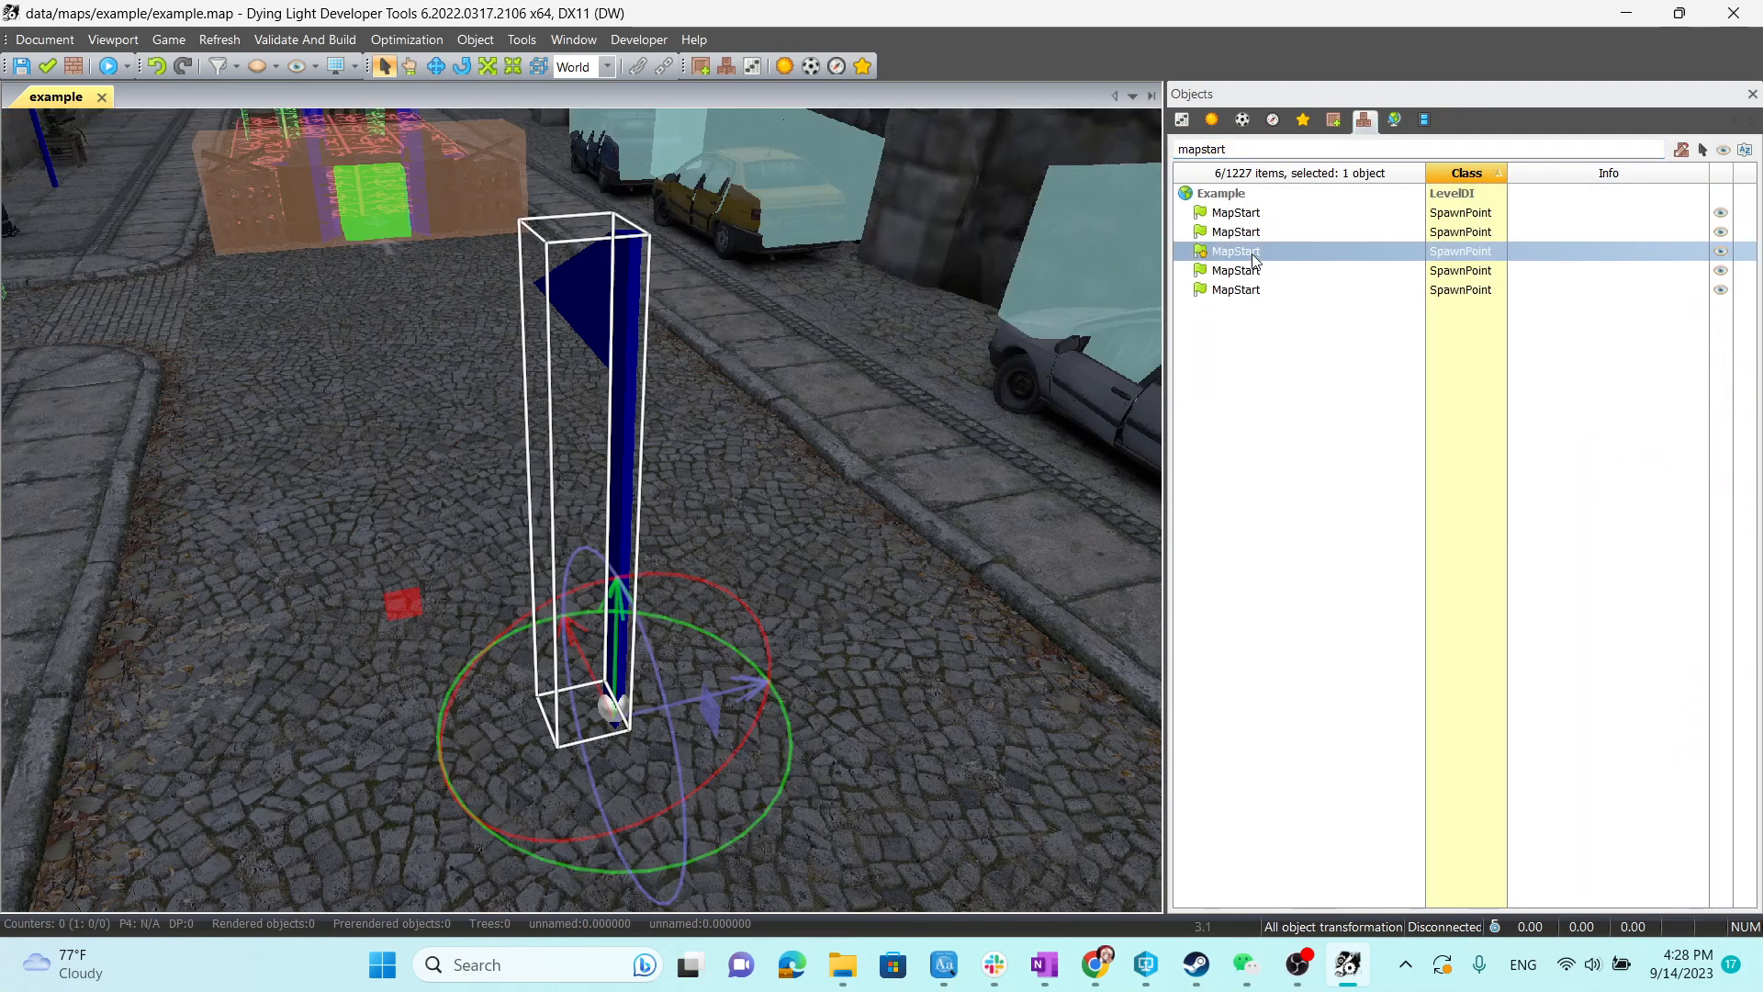
pyautogui.scroll(-10, 906, 271)
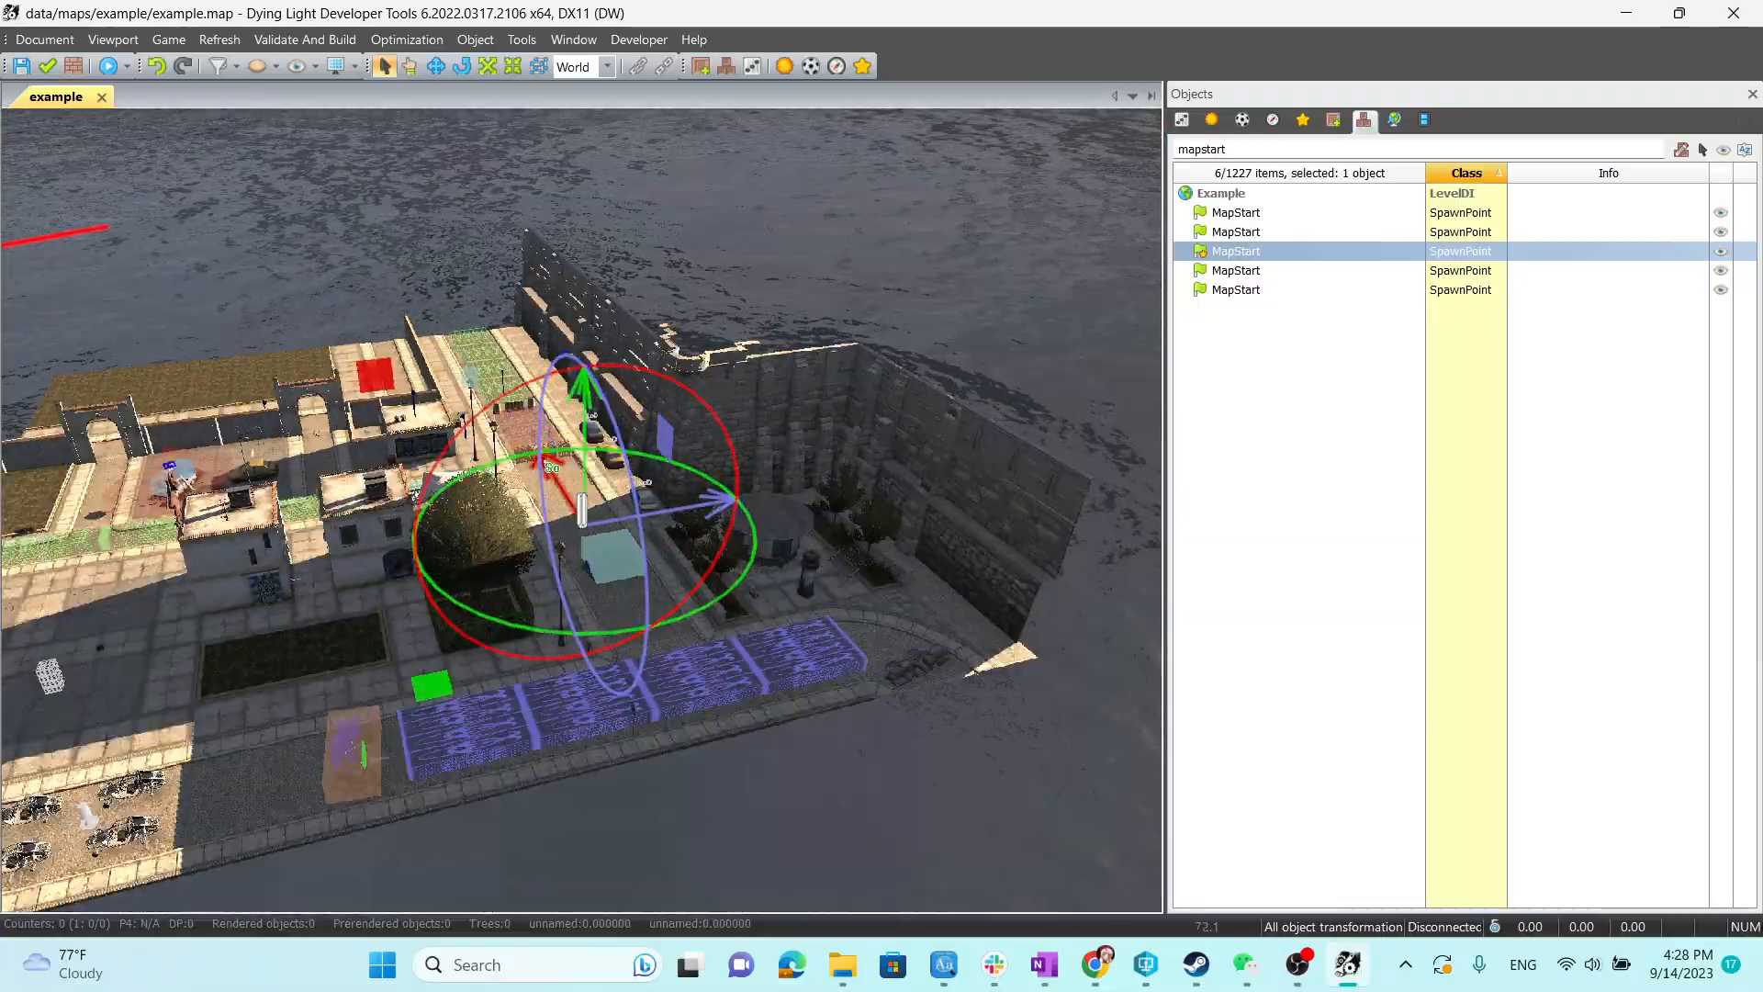
pyautogui.moveTo(552, 467); pyautogui.dragTo(506, 407)
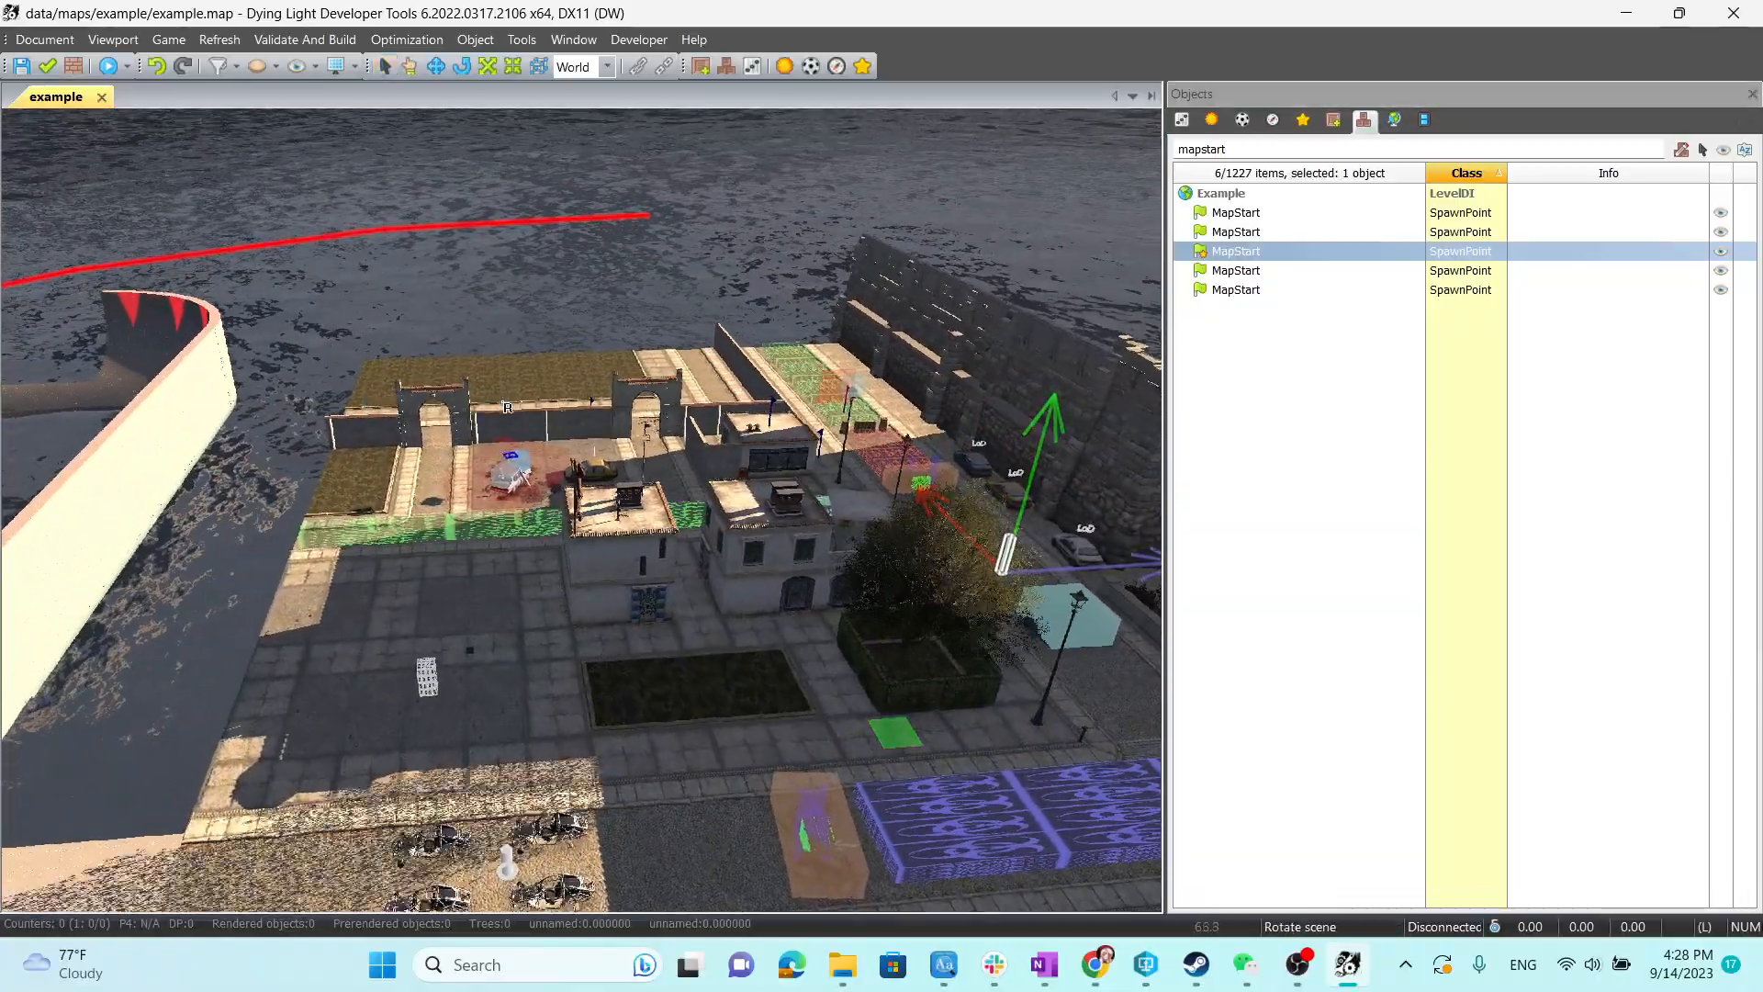
pyautogui.moveTo(507, 406); pyautogui.dragTo(525, 444, button='right')
# Move the book Item Spawner across the map onto the cobbled street, just beyond the blue MapStart flag.
pyautogui.click(379, 709)
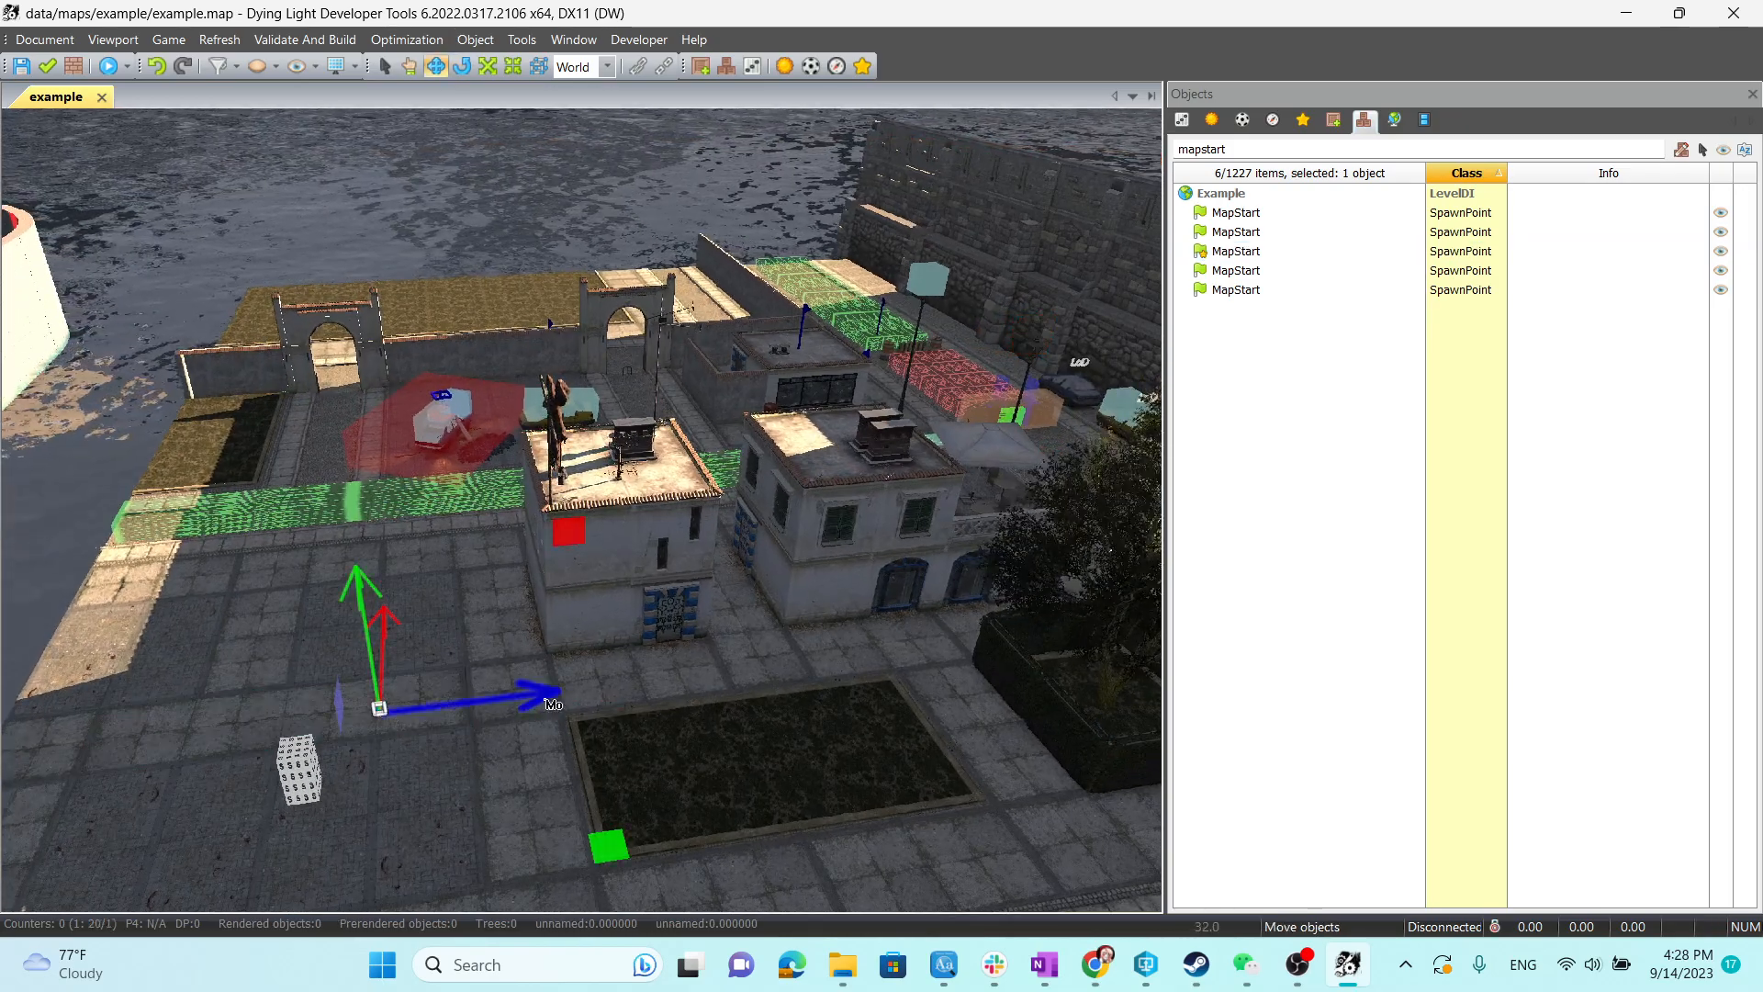
pyautogui.moveTo(553, 703); pyautogui.dragTo(918, 584, button='right')
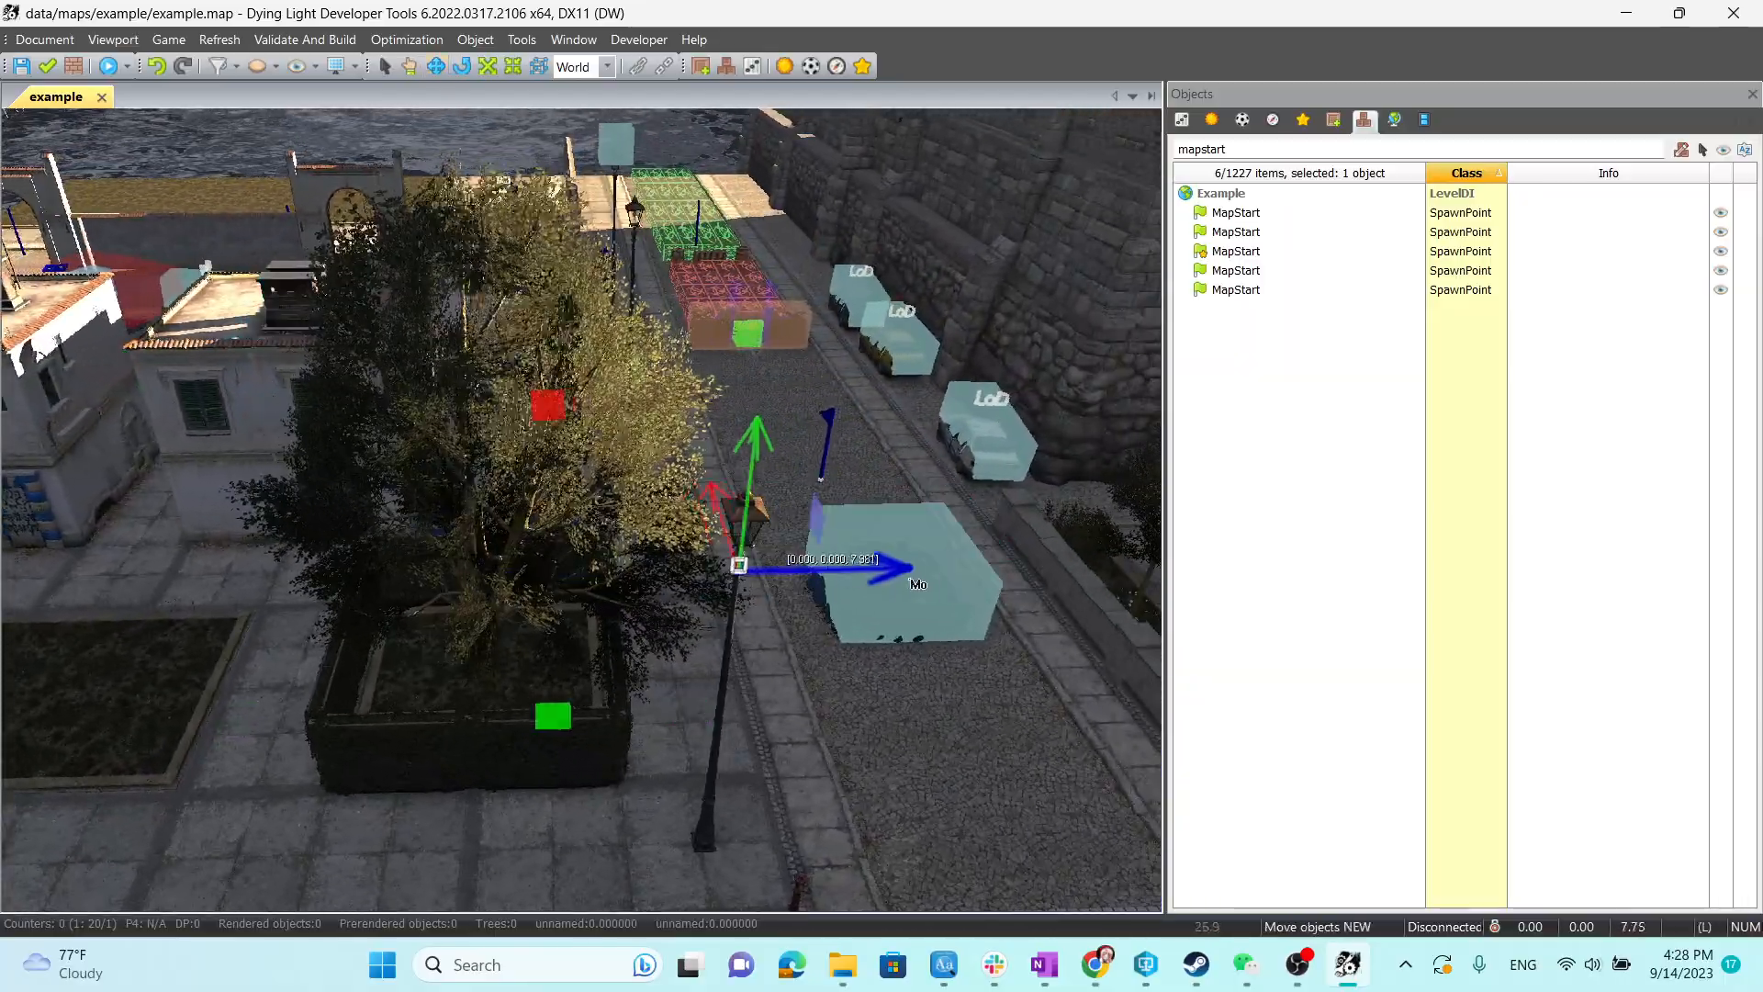
pyautogui.moveTo(909, 580); pyautogui.dragTo(969, 578)
pyautogui.moveTo(775, 509); pyautogui.dragTo(753, 389)
pyautogui.moveTo(849, 447); pyautogui.dragTo(905, 449)
pyautogui.moveTo(808, 381); pyautogui.dragTo(892, 364, button='right')
pyautogui.press('w')
pyautogui.press('w')
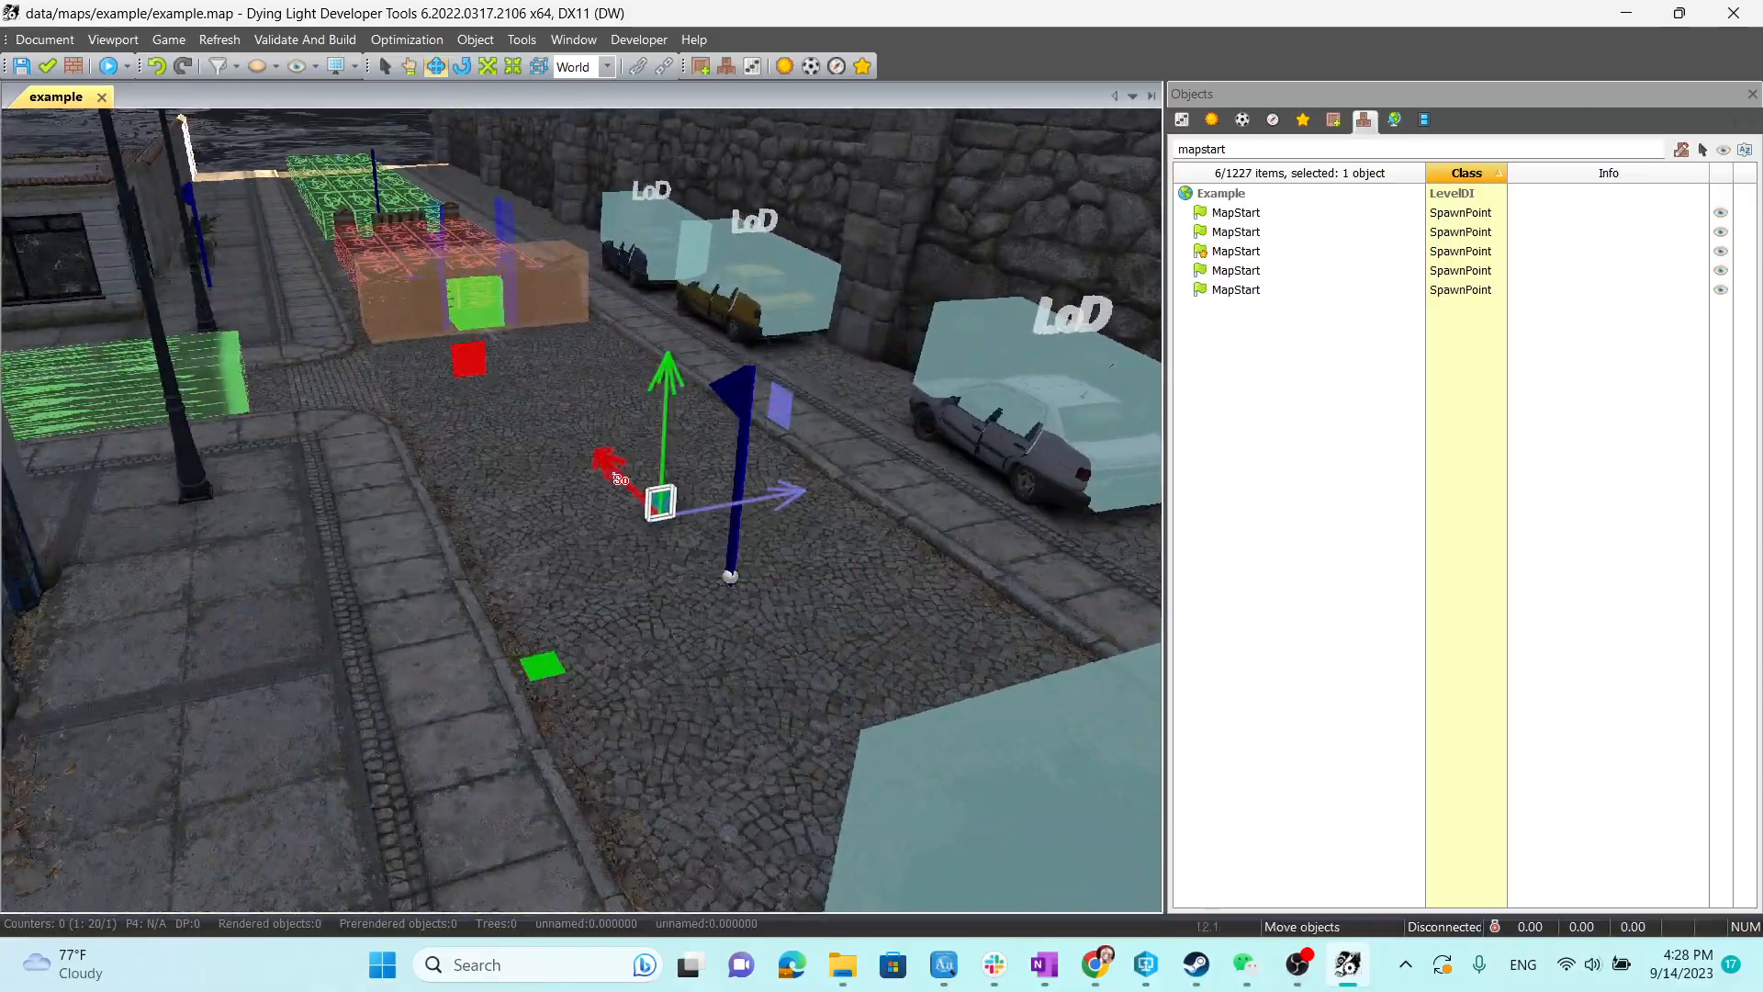
pyautogui.moveTo(619, 478); pyautogui.dragTo(633, 409)
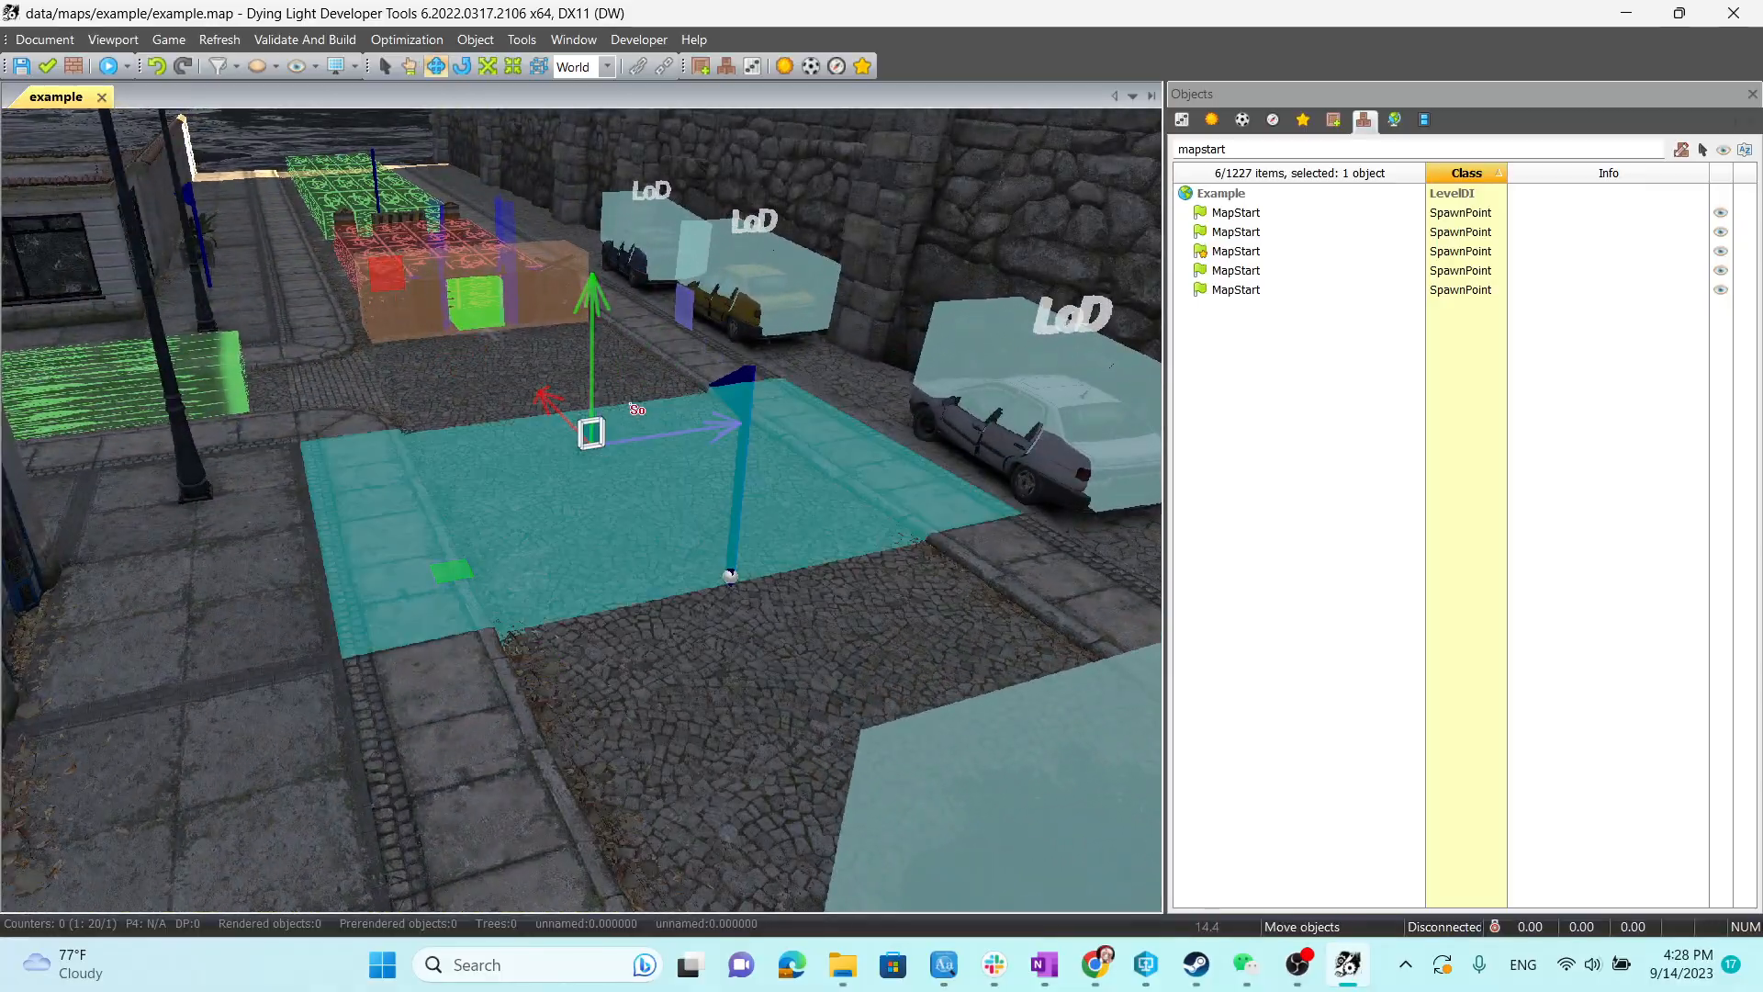
# Start the game from the example map, walk up to the book on the cobblestones and pick it up.
pyautogui.click(117, 65)
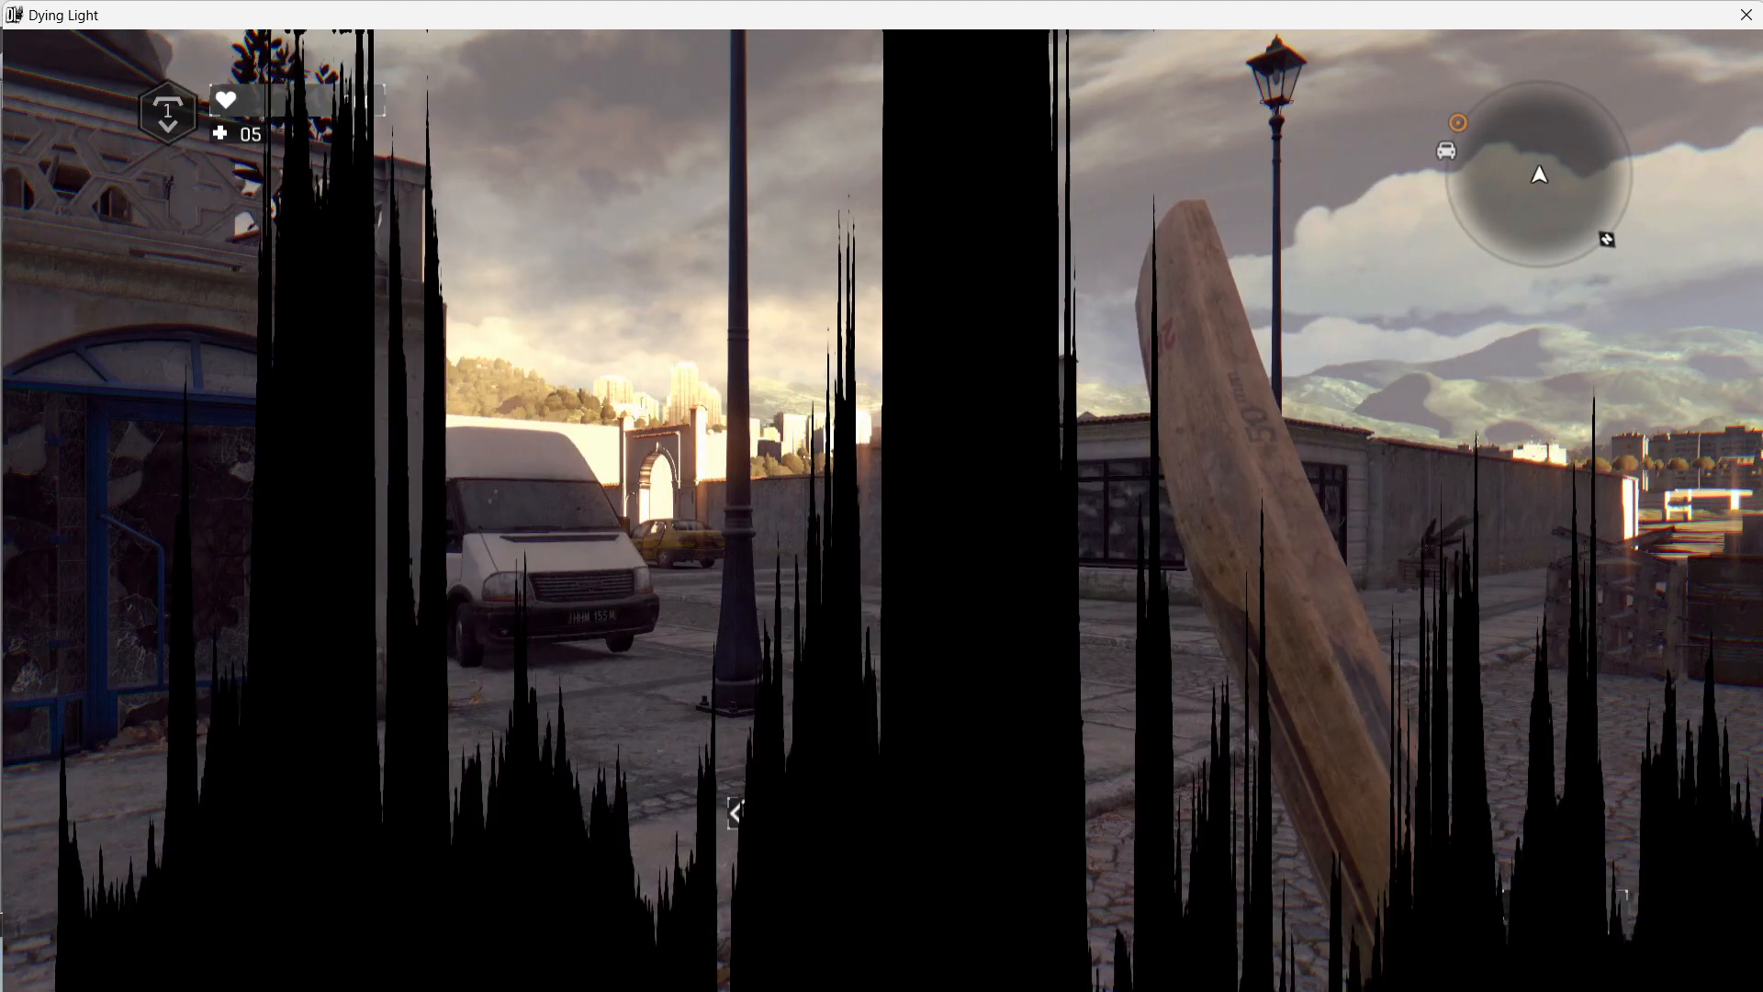
pyautogui.press('w')
pyautogui.press('w')
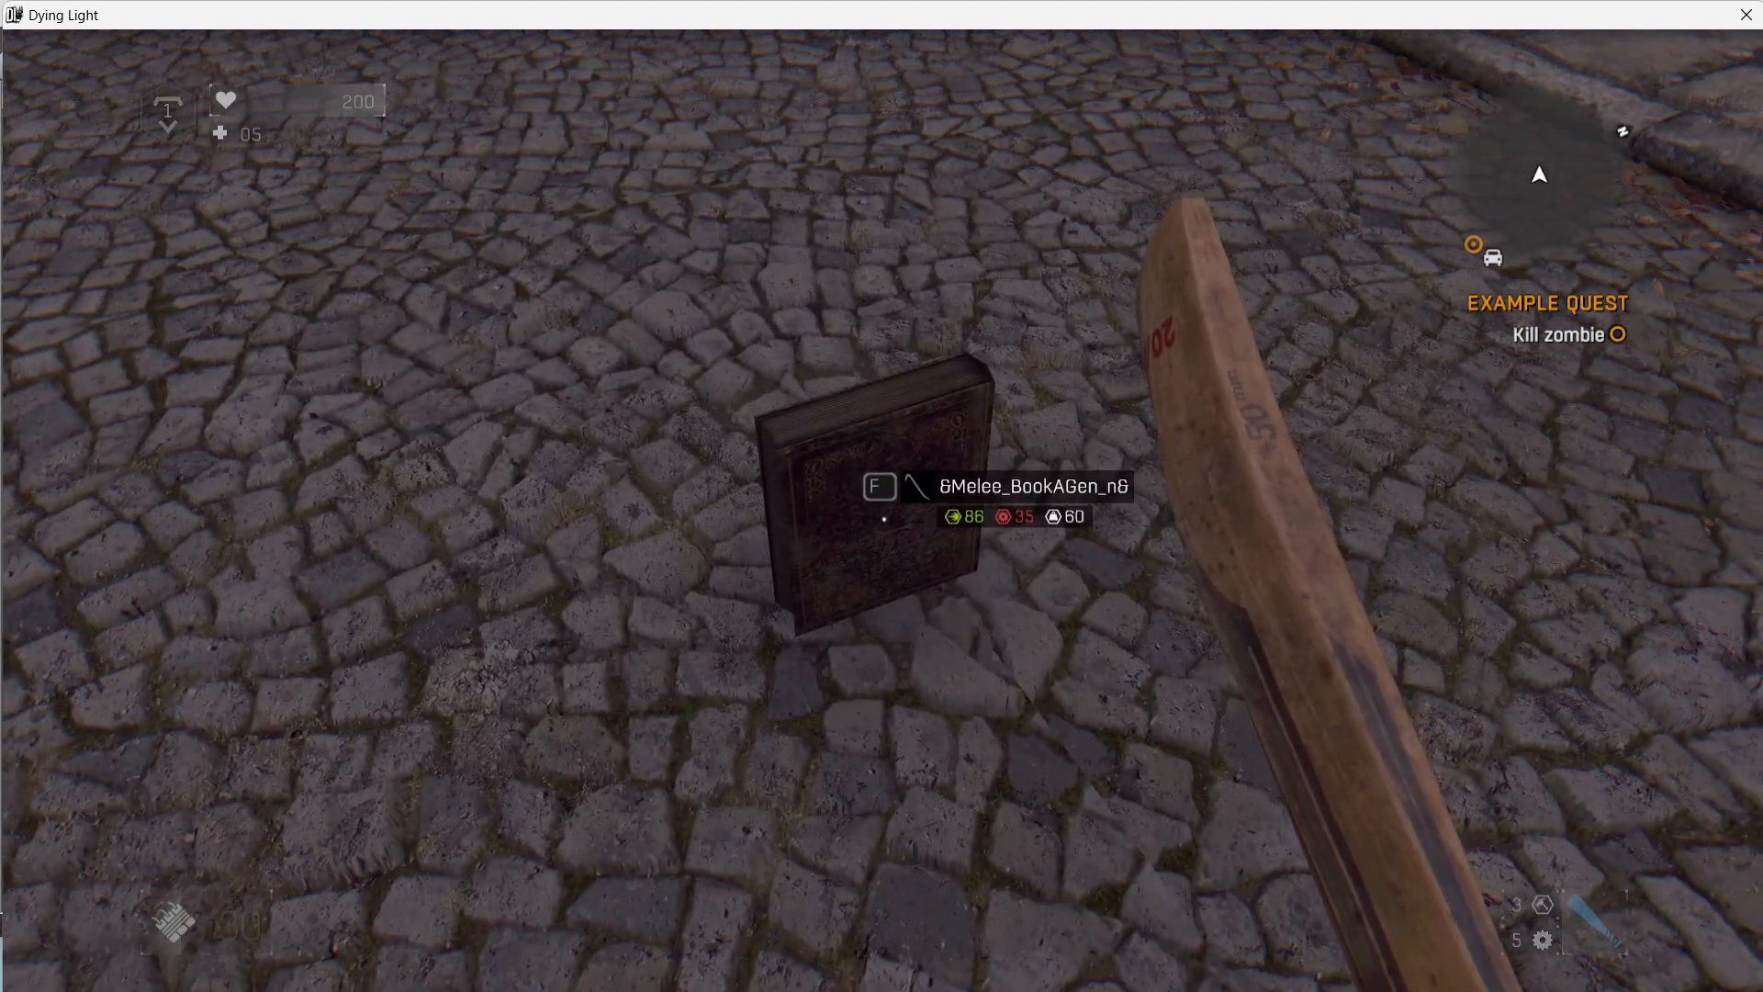
pyautogui.press('f')
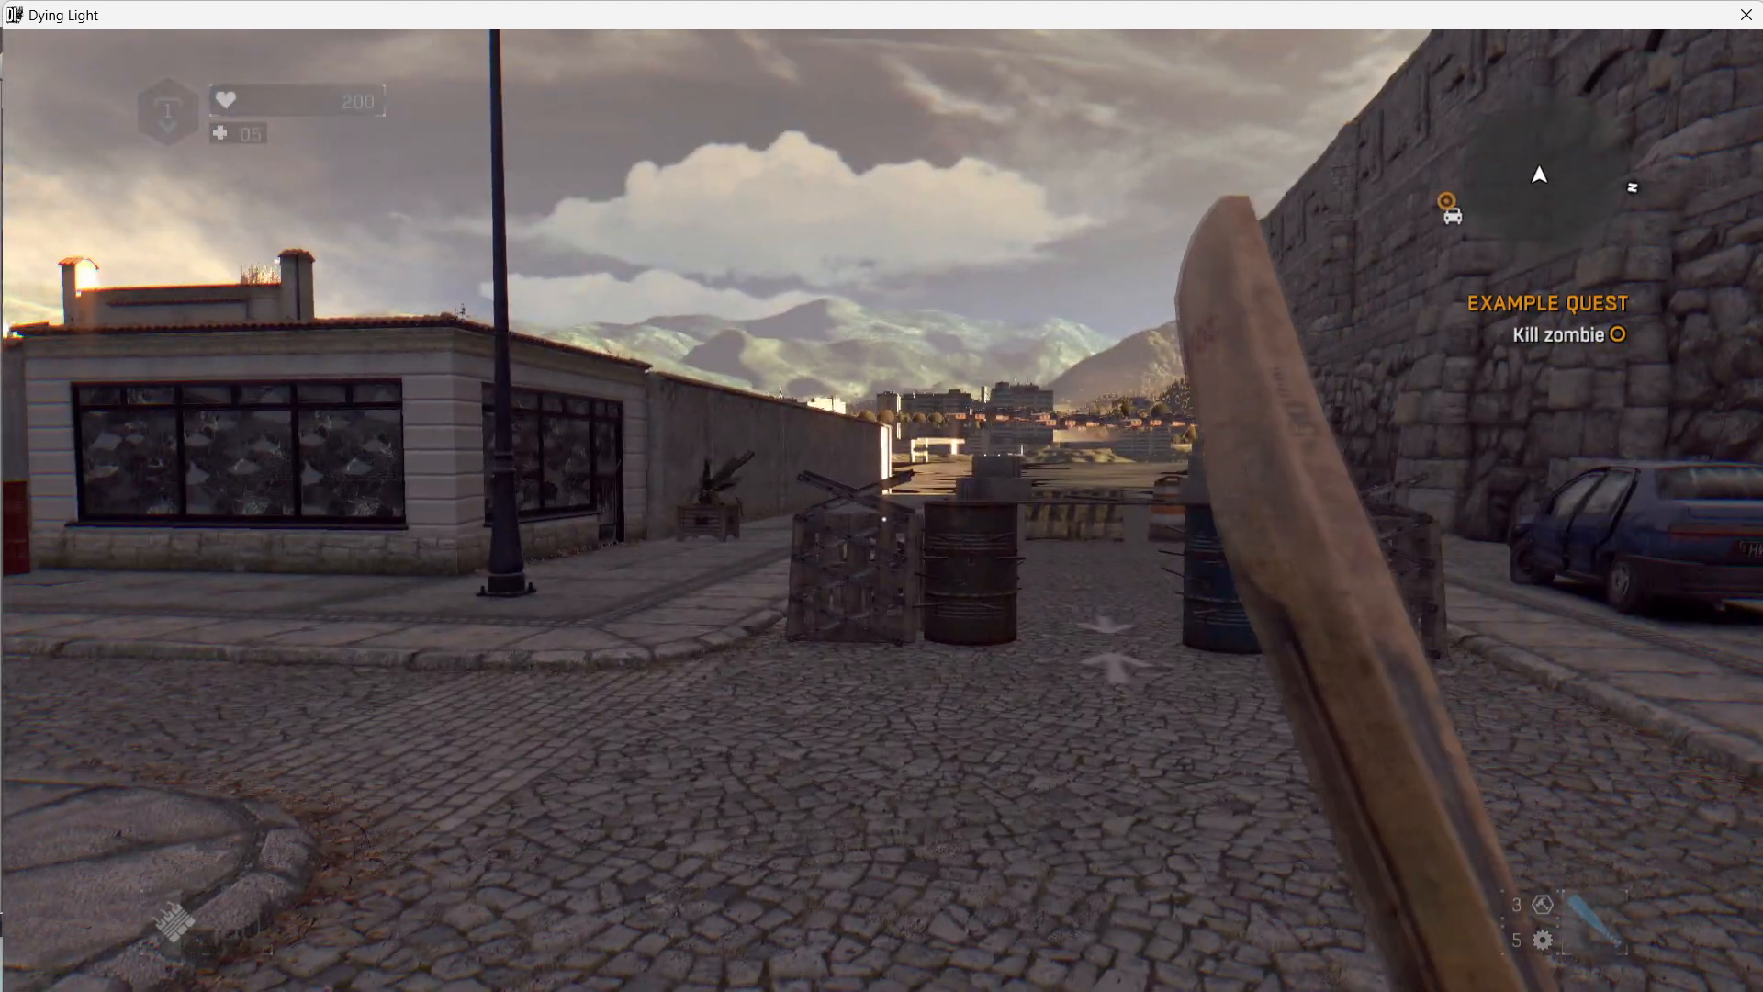
# Cycle through the equipped weapons, then swap the book from the backpack into the Cricket Bat's slot and leave the inventory.
pyautogui.press('2')
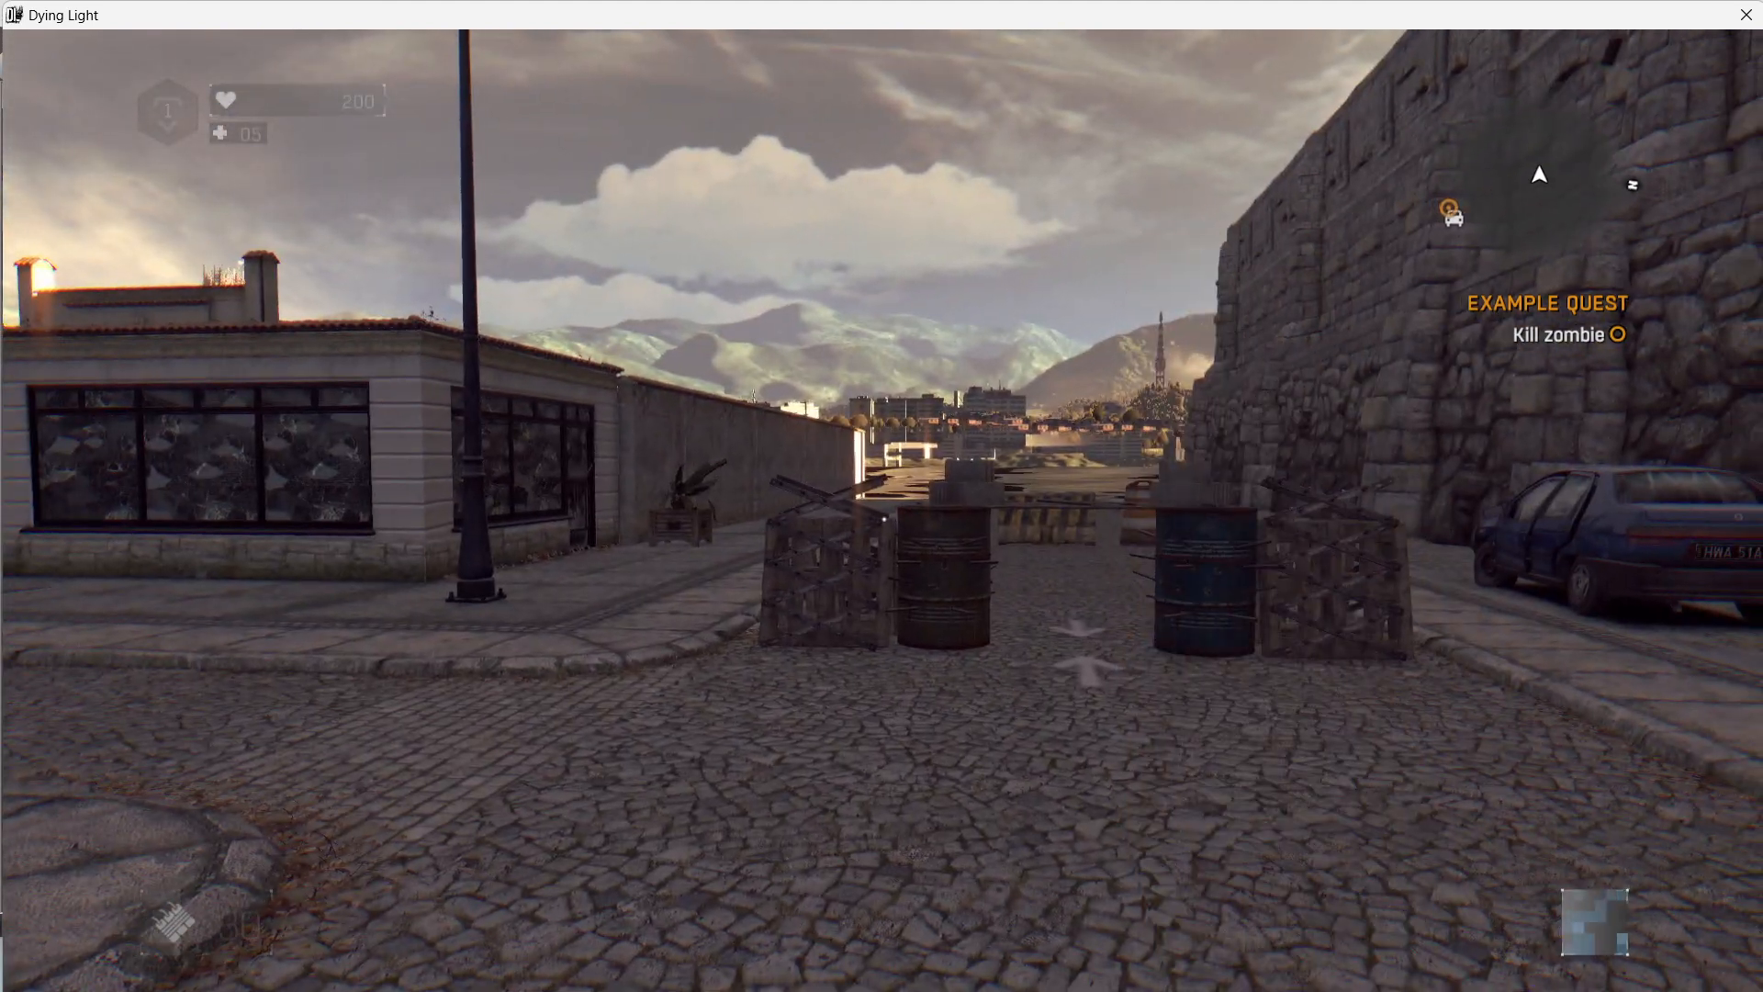
pyautogui.press('4')
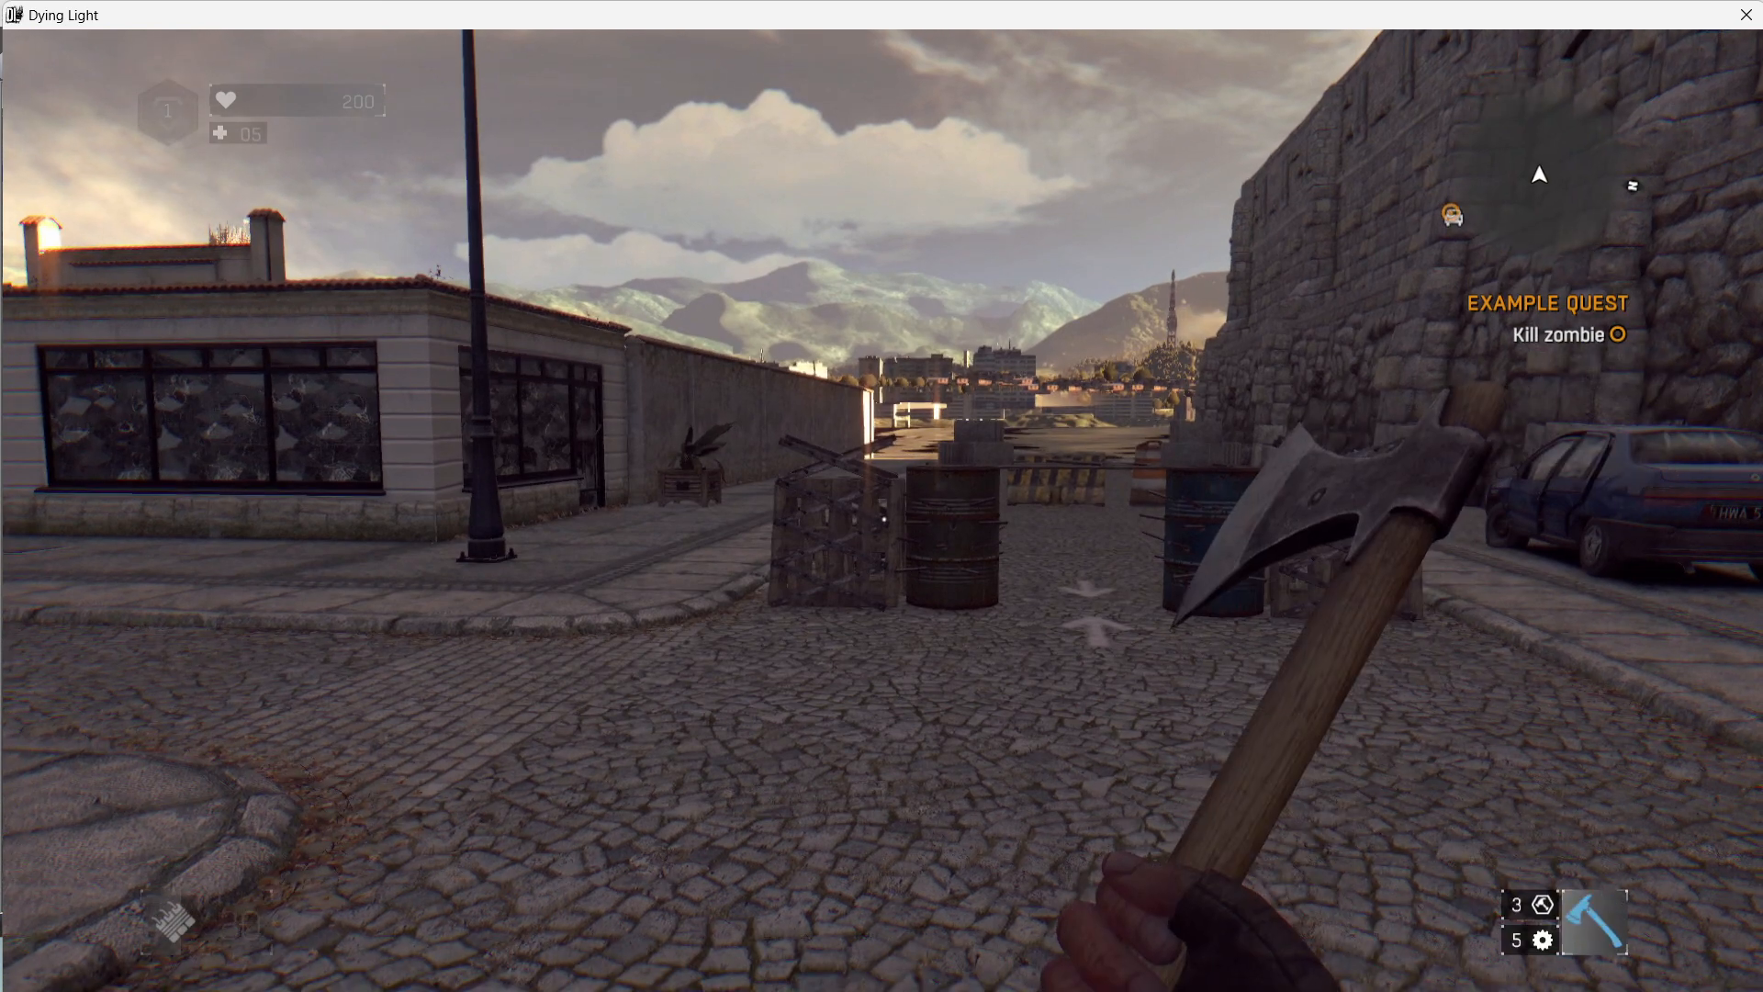
pyautogui.press('Tab')
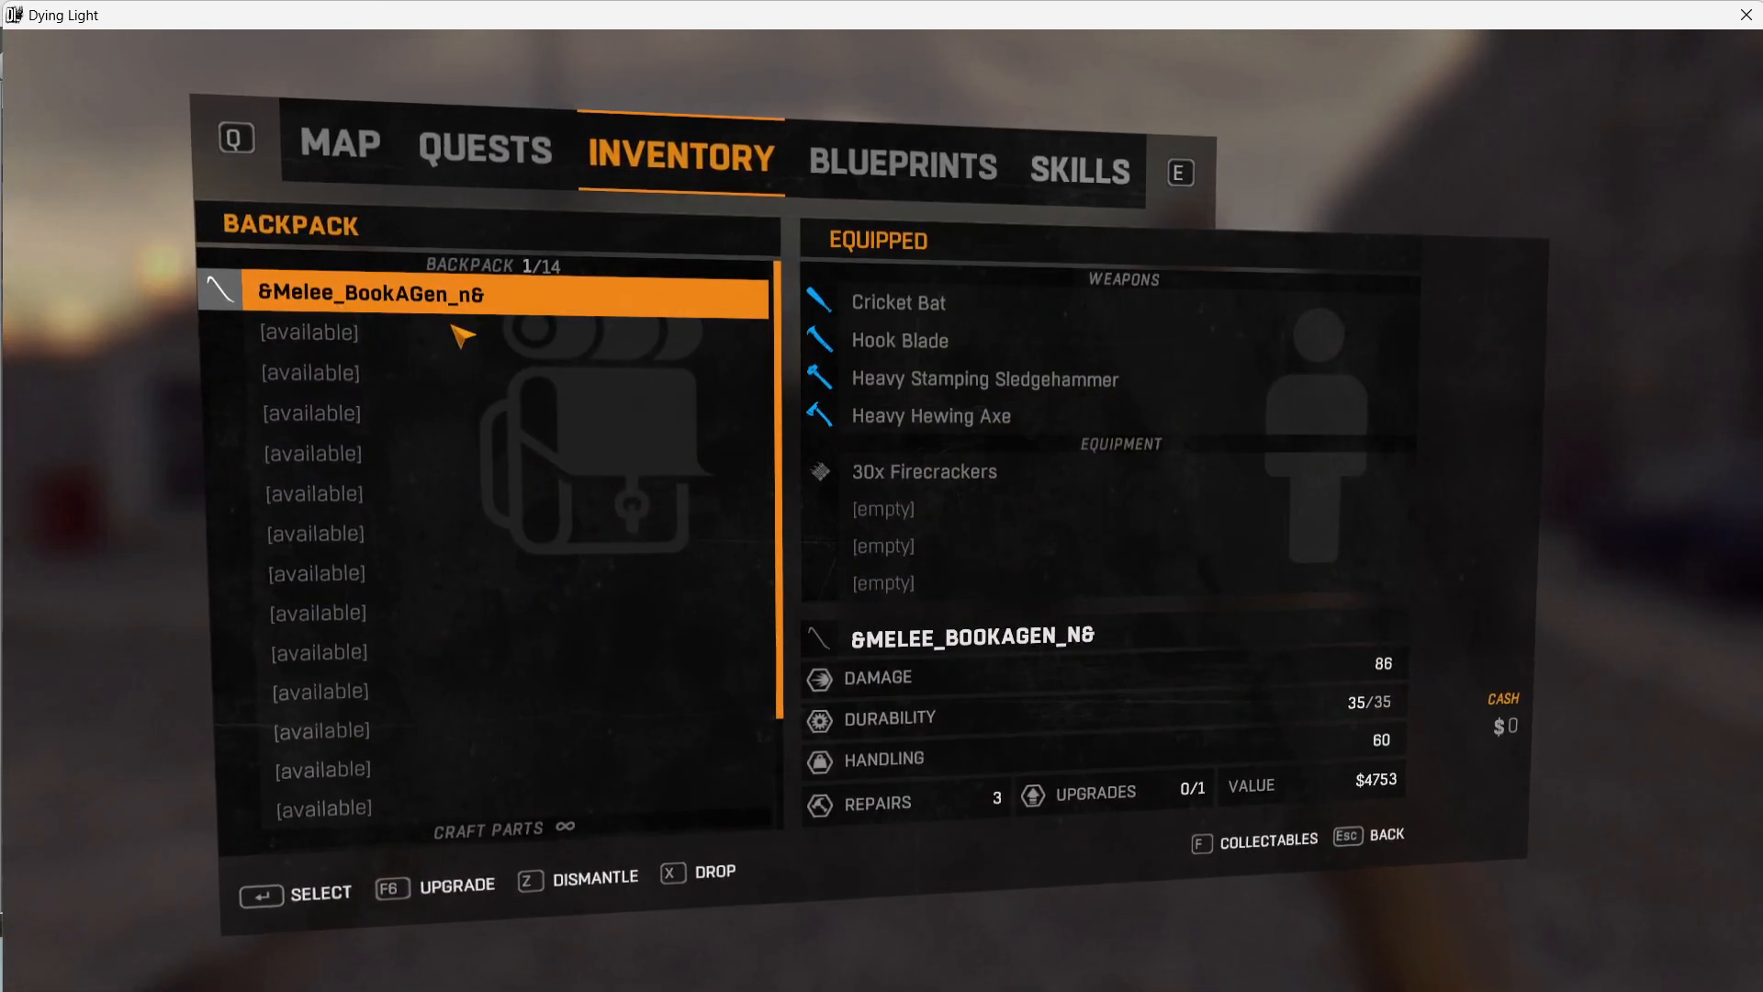
pyautogui.click(696, 299)
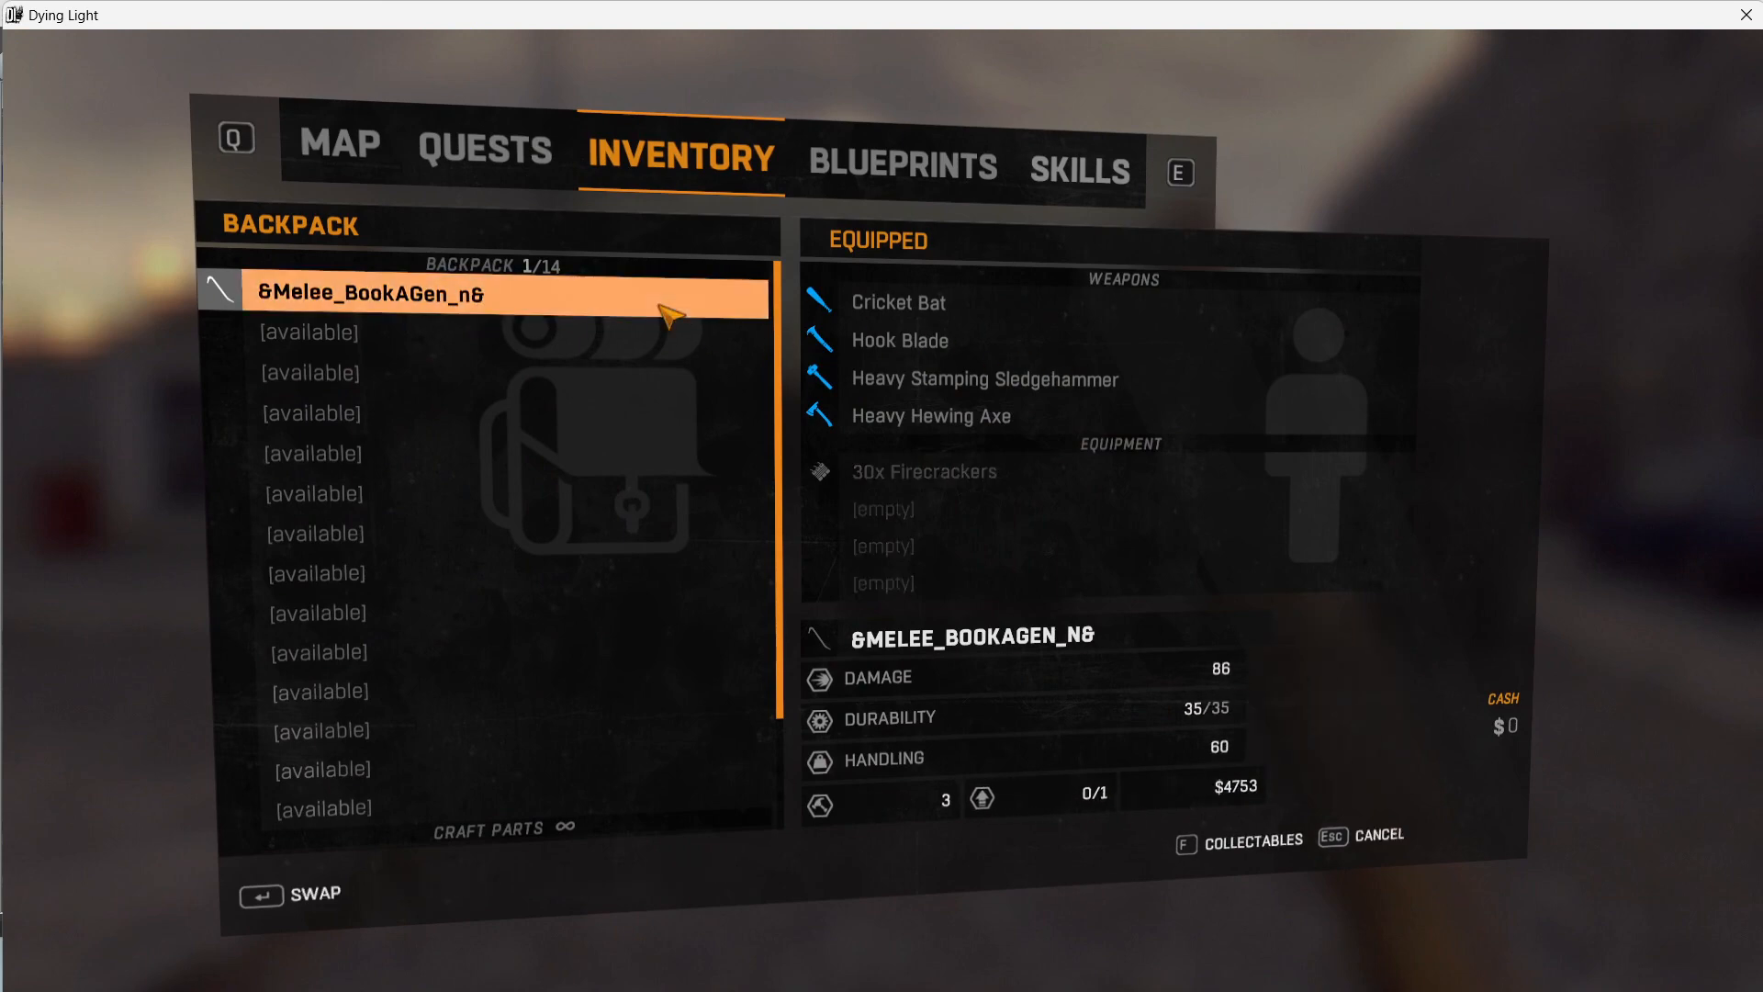
pyautogui.click(979, 309)
pyautogui.press('Escape')
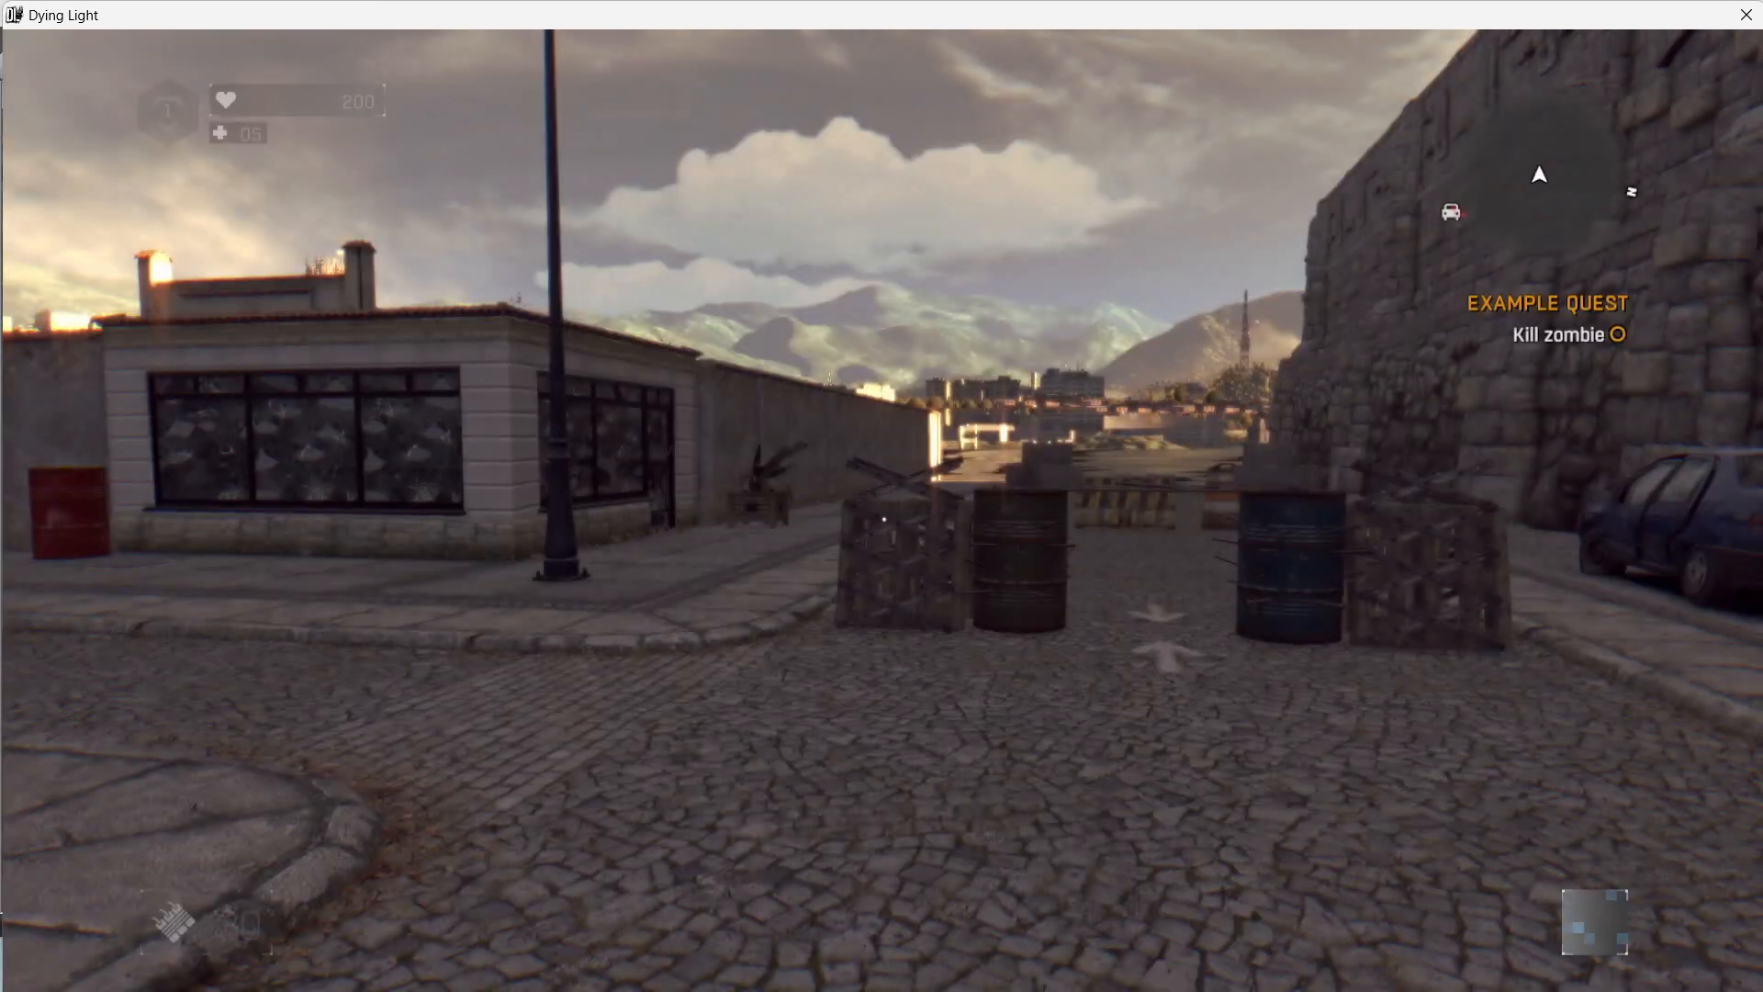
# Switch the held weapon to the book, run through the map with it and pause the game.
pyautogui.scroll(-1, 884, 519)
pyautogui.scroll(-1, 883, 518)
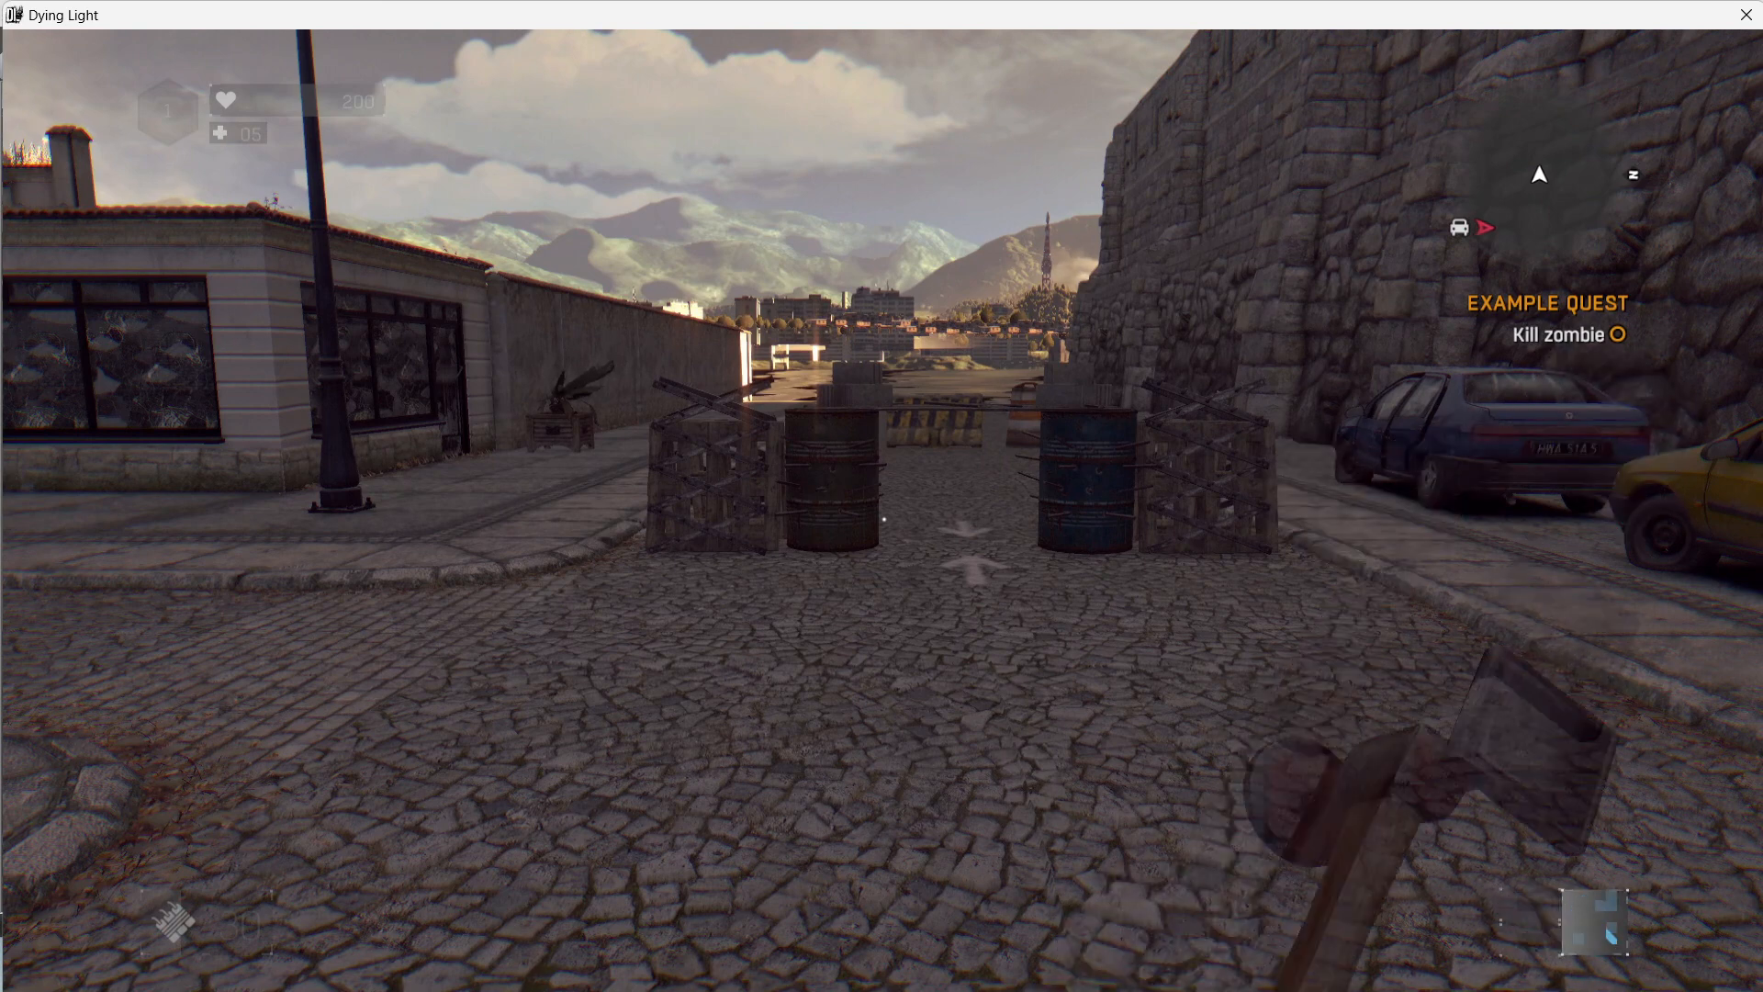
pyautogui.press('w')
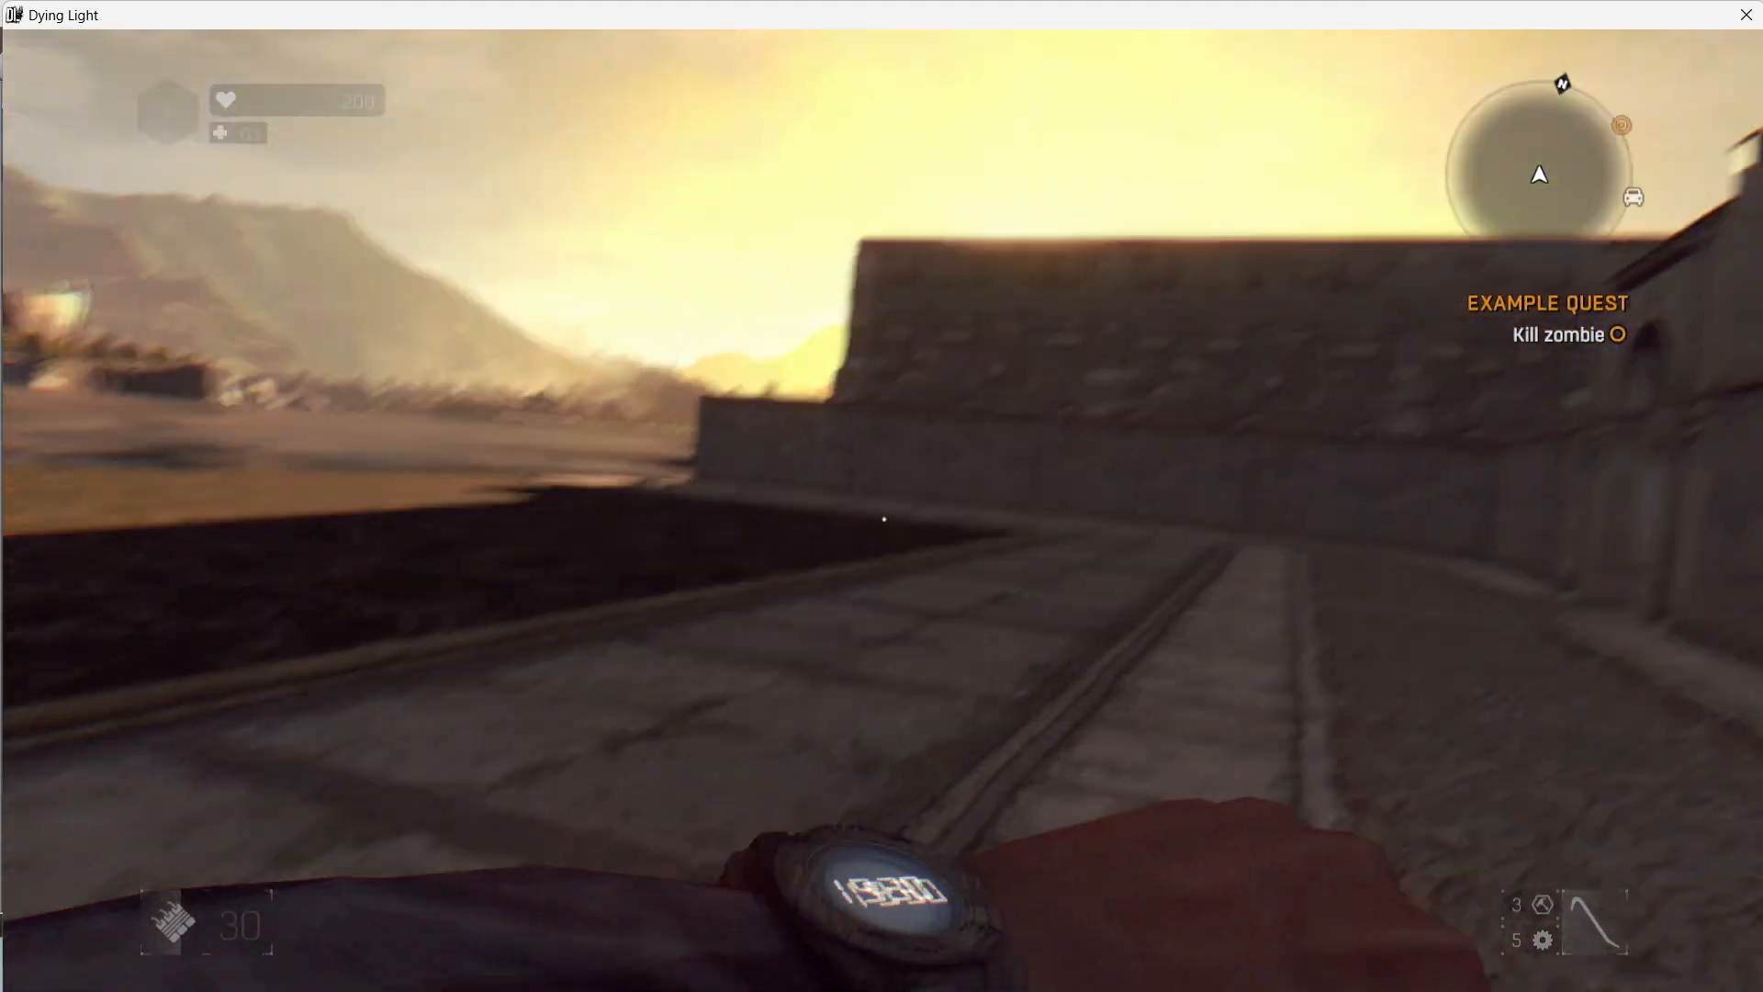
pyautogui.press('Escape')
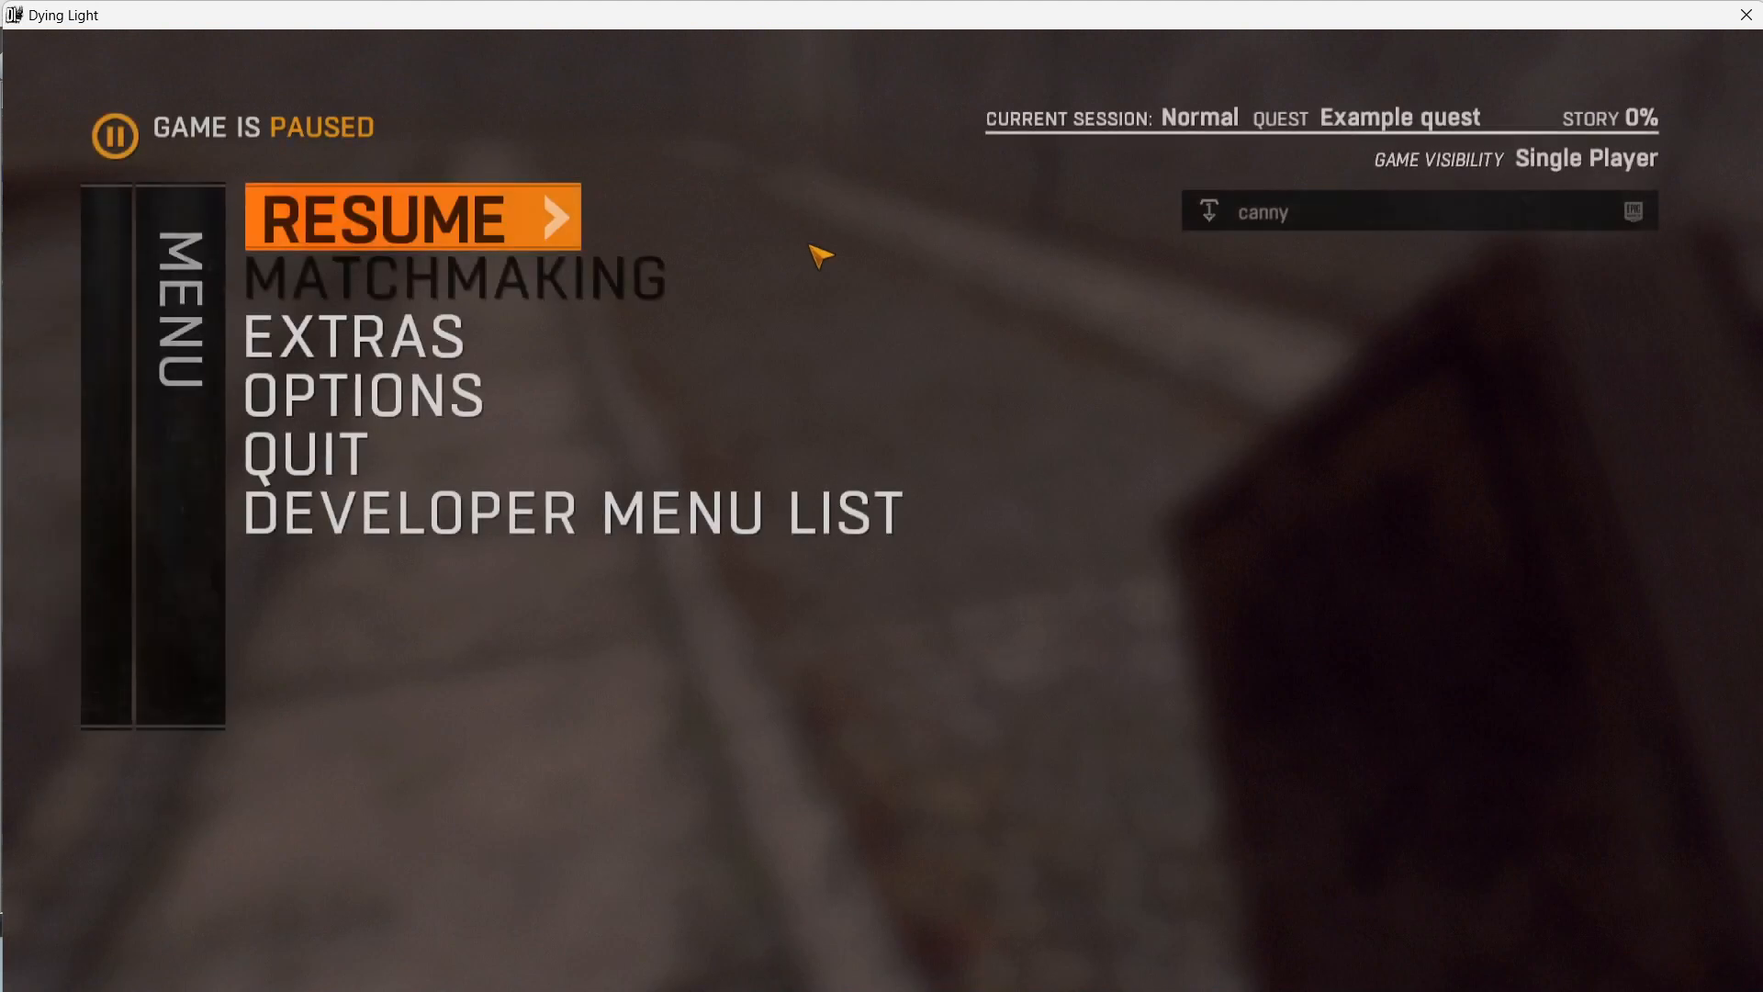
# Quit the running game back to the map editor and display the attributes of the book Item Spawner.
pyautogui.click(330, 464)
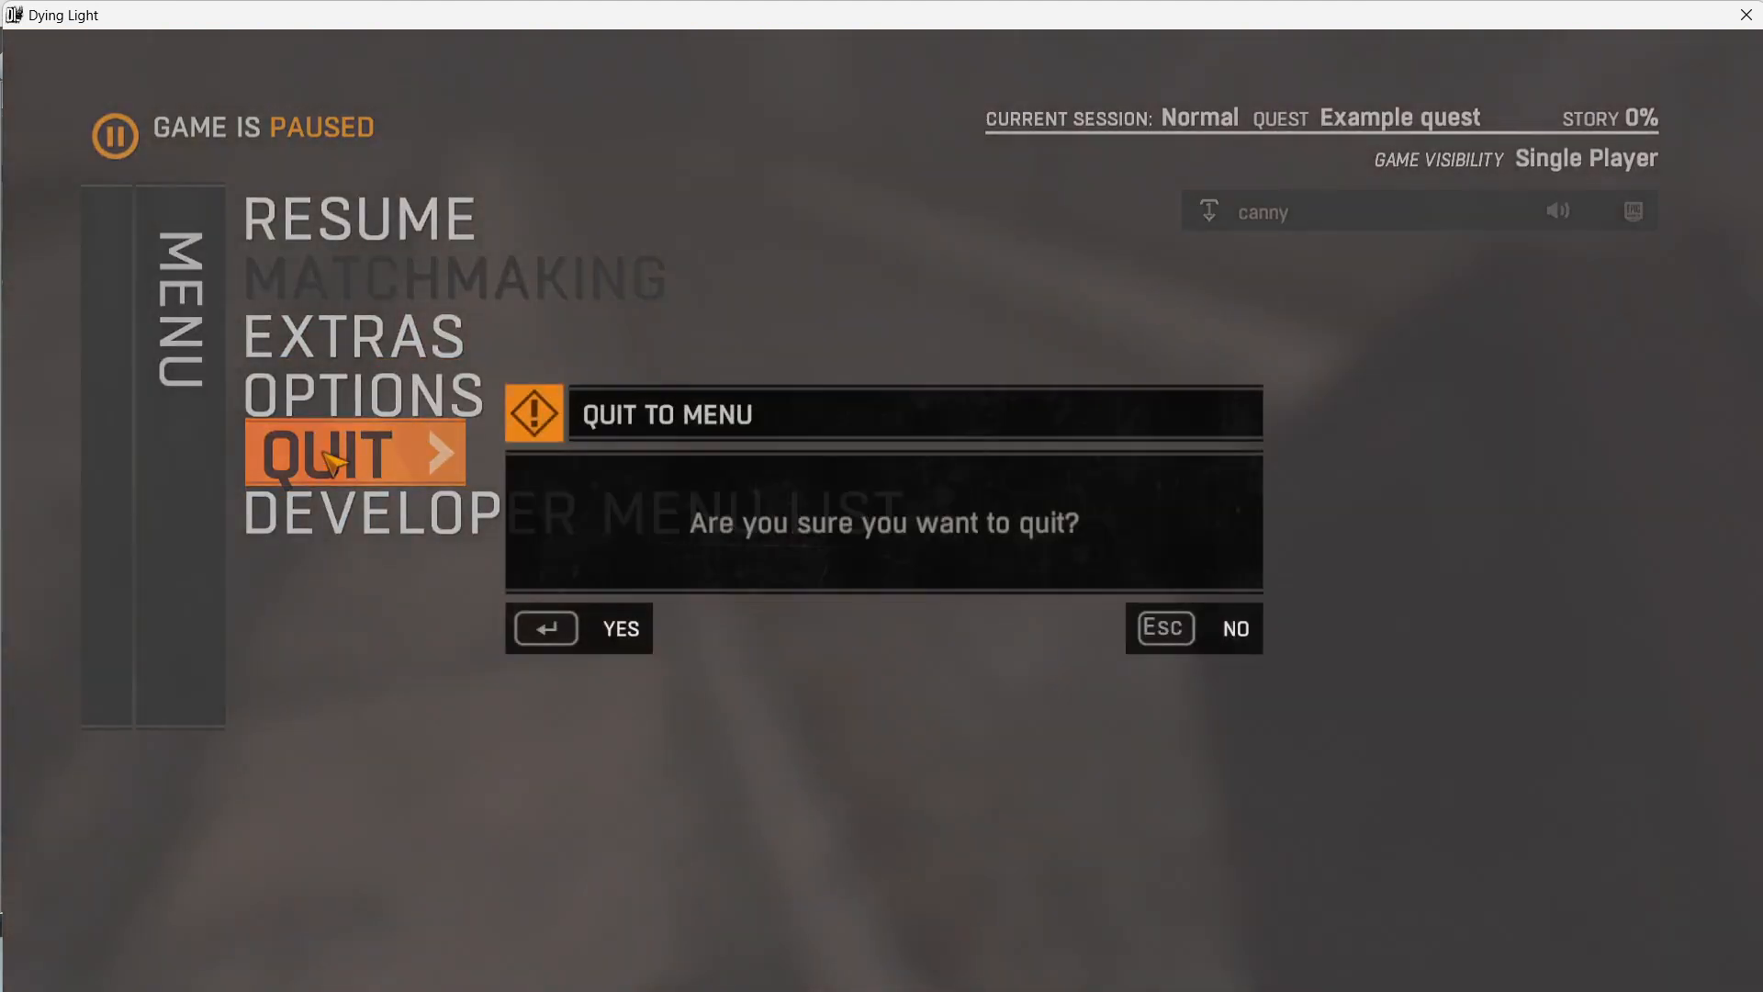
pyautogui.click(577, 628)
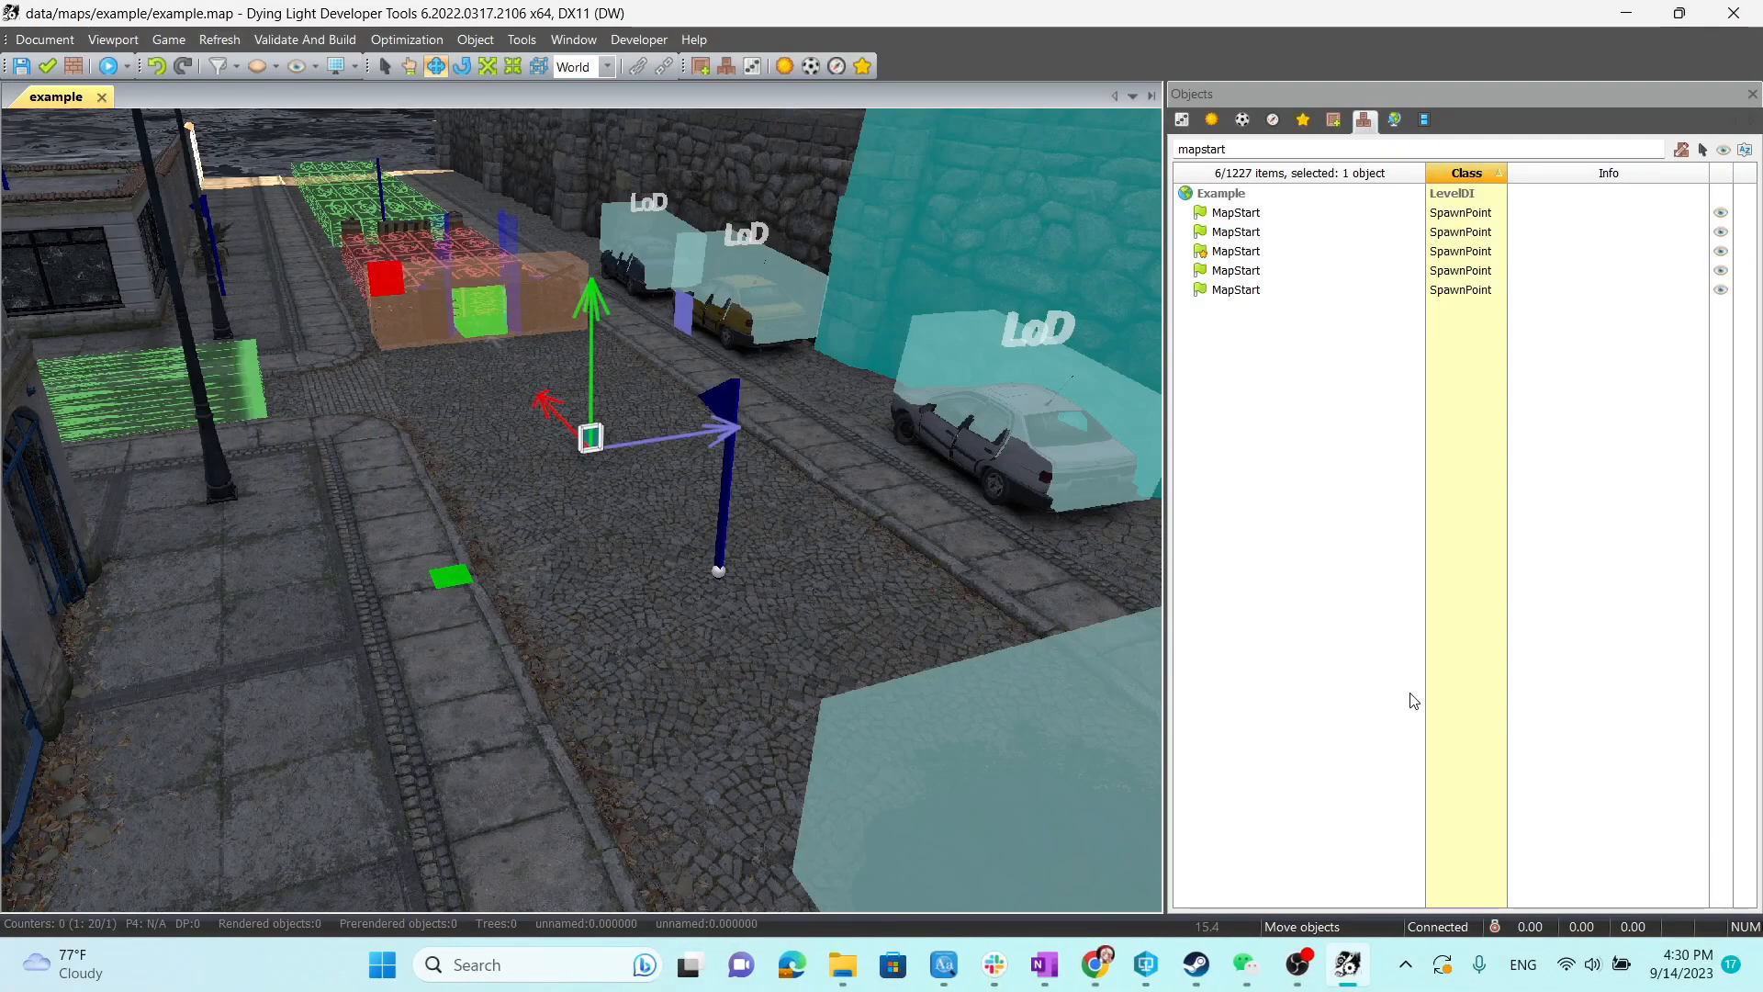
pyautogui.keyDown('alt'); pyautogui.moveTo(820, 478); pyautogui.dragTo(620, 331); pyautogui.keyUp('alt')
pyautogui.keyDown('alt'); pyautogui.moveTo(715, 438); pyautogui.dragTo(936, 406); pyautogui.keyUp('alt')
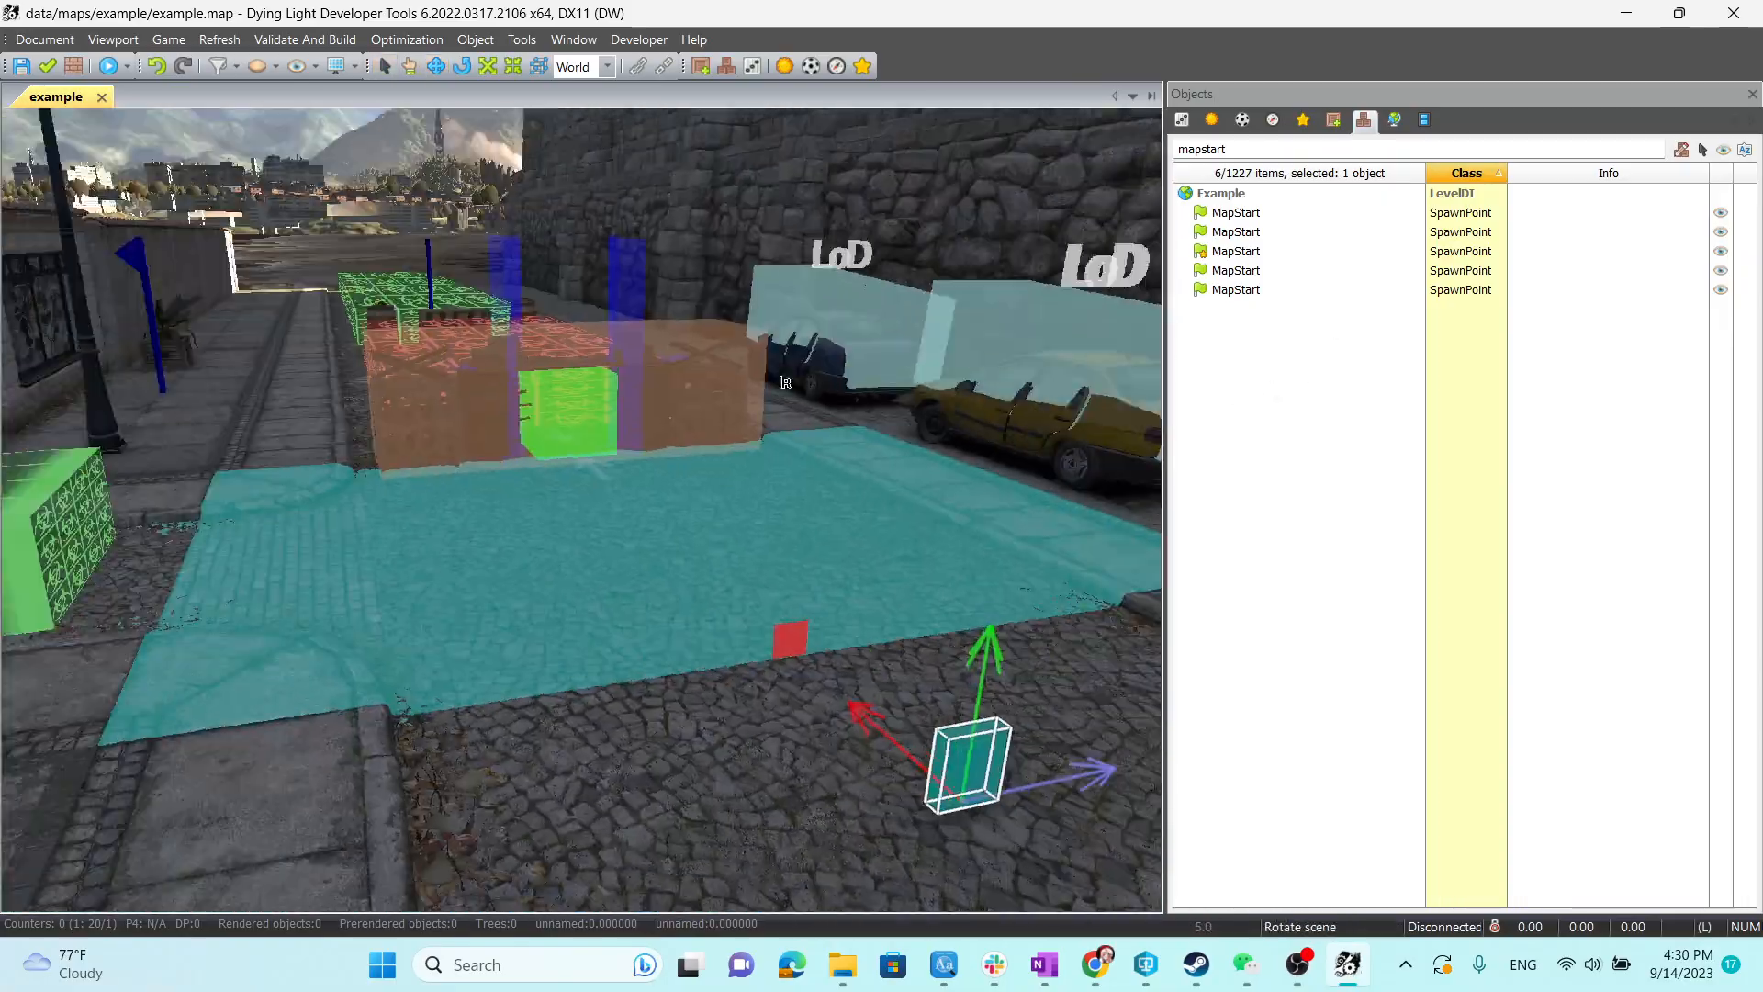
pyautogui.keyDown('alt'); pyautogui.moveTo(785, 382); pyautogui.dragTo(792, 411); pyautogui.keyUp('alt')
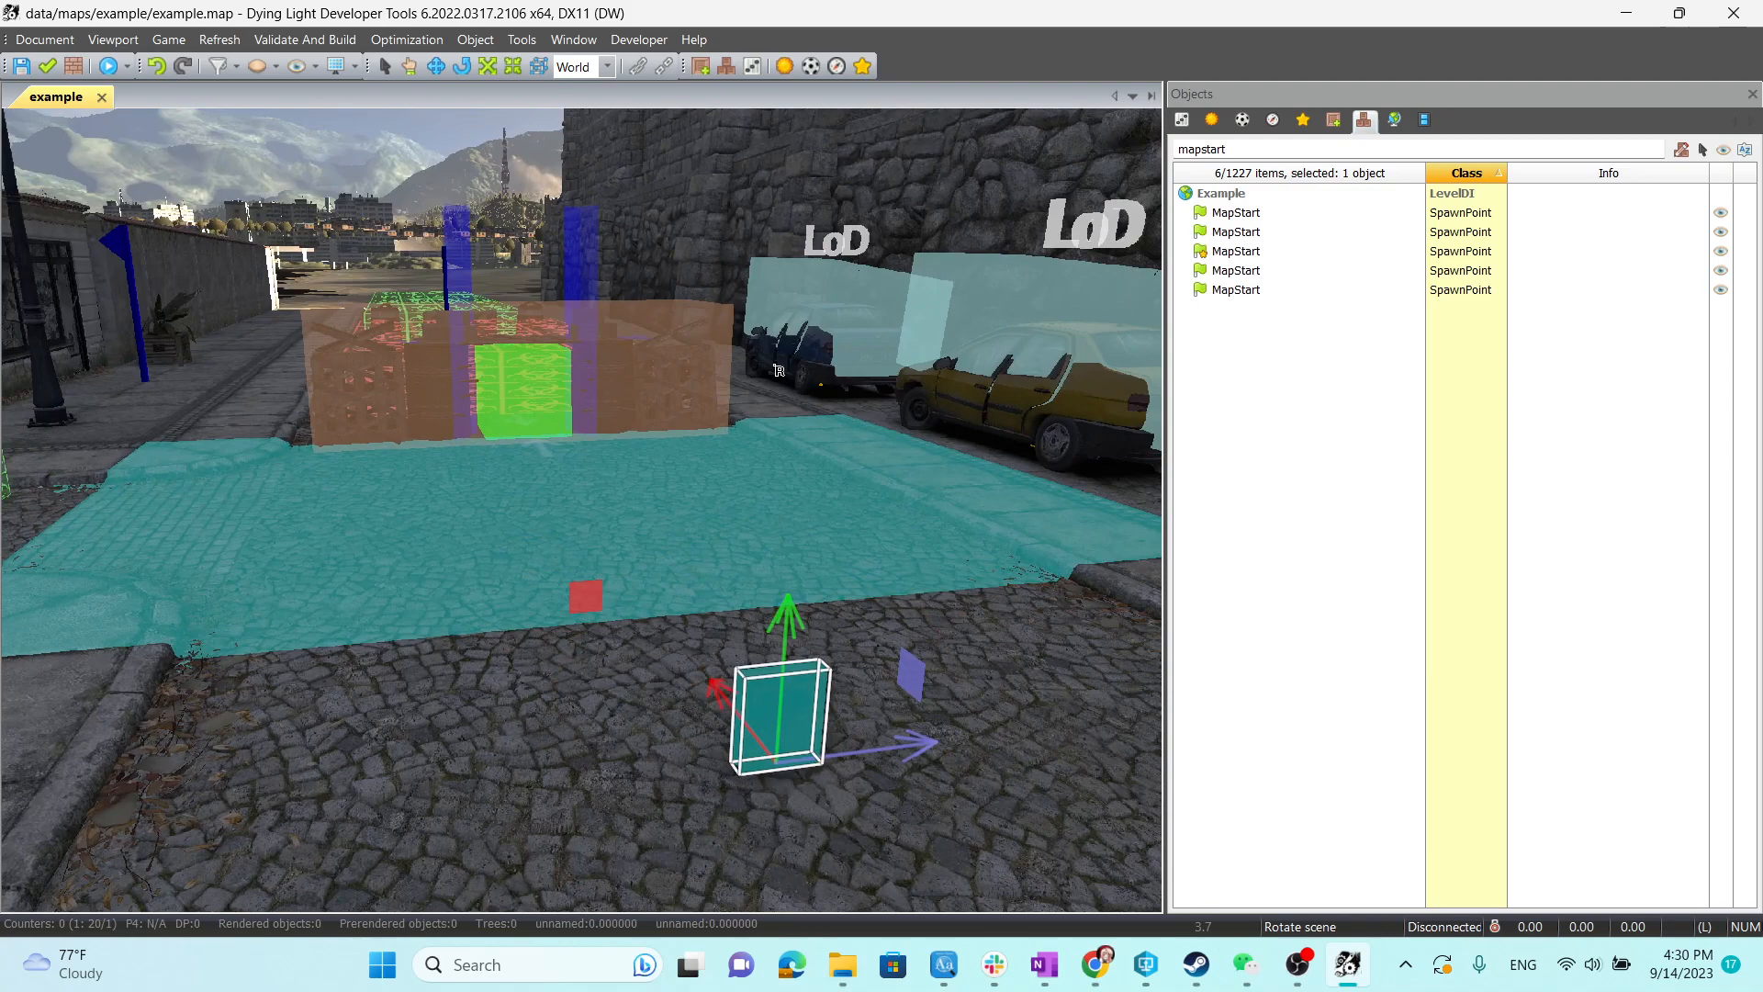
pyautogui.keyDown('alt'); pyautogui.moveTo(779, 370); pyautogui.dragTo(726, 383); pyautogui.keyUp('alt')
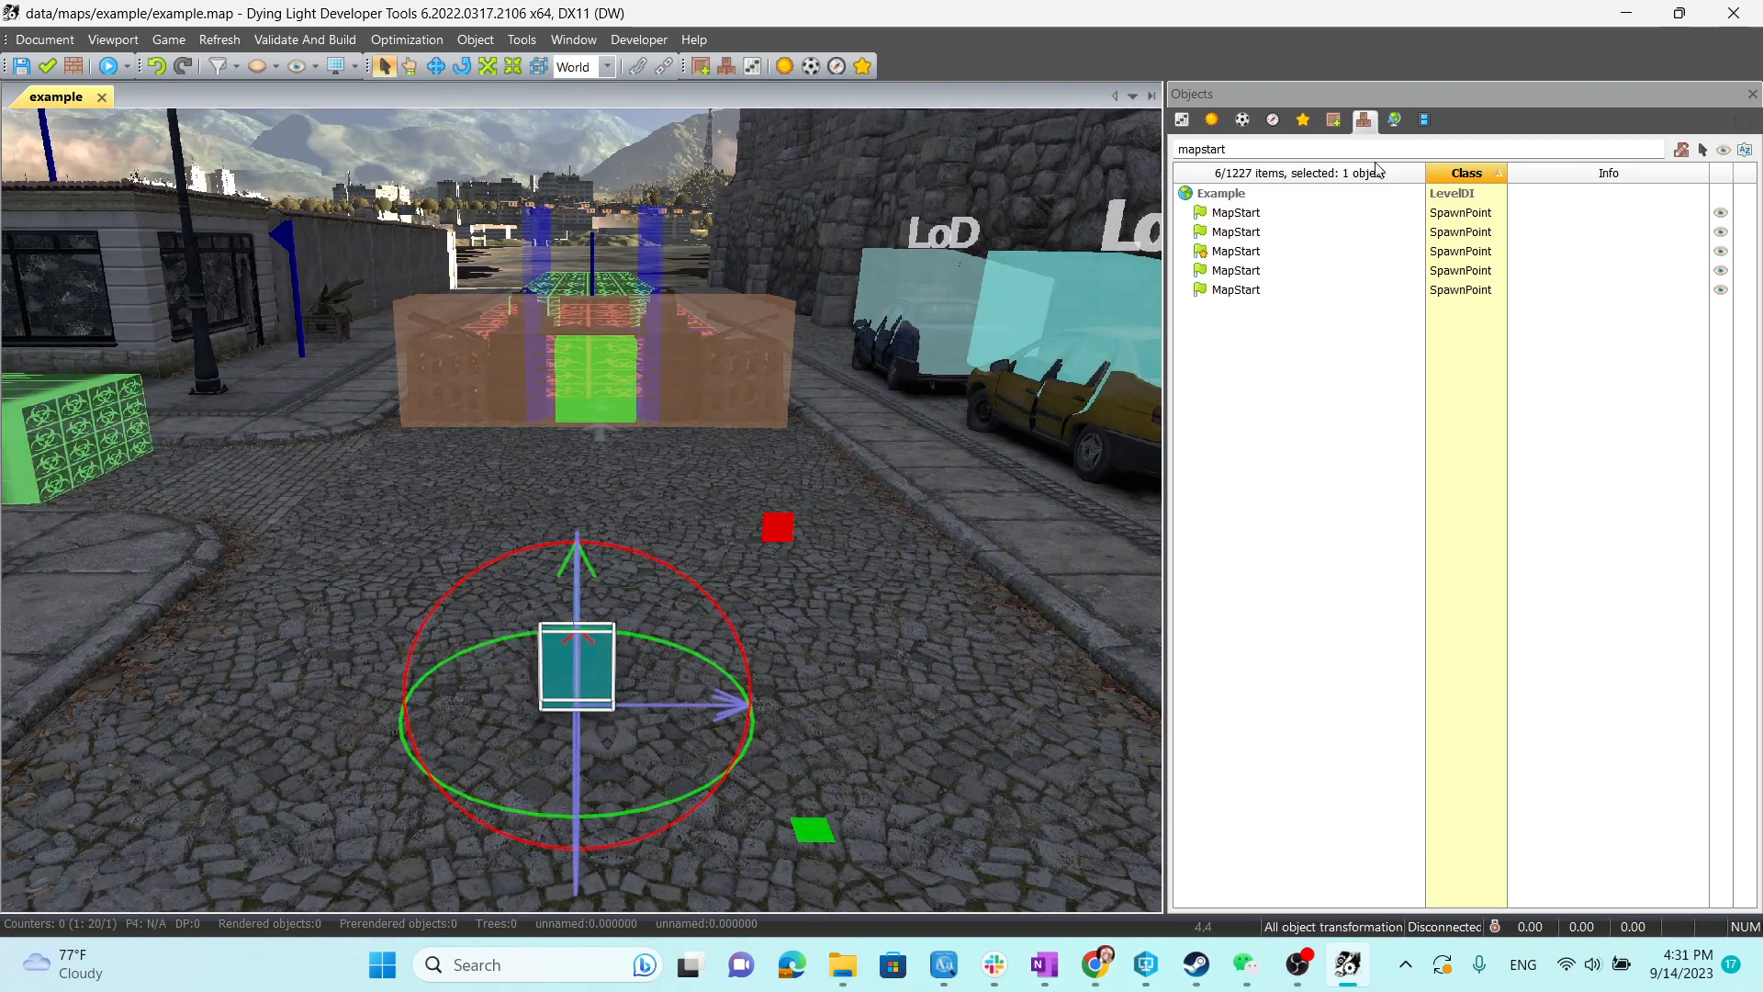
pyautogui.click(1187, 122)
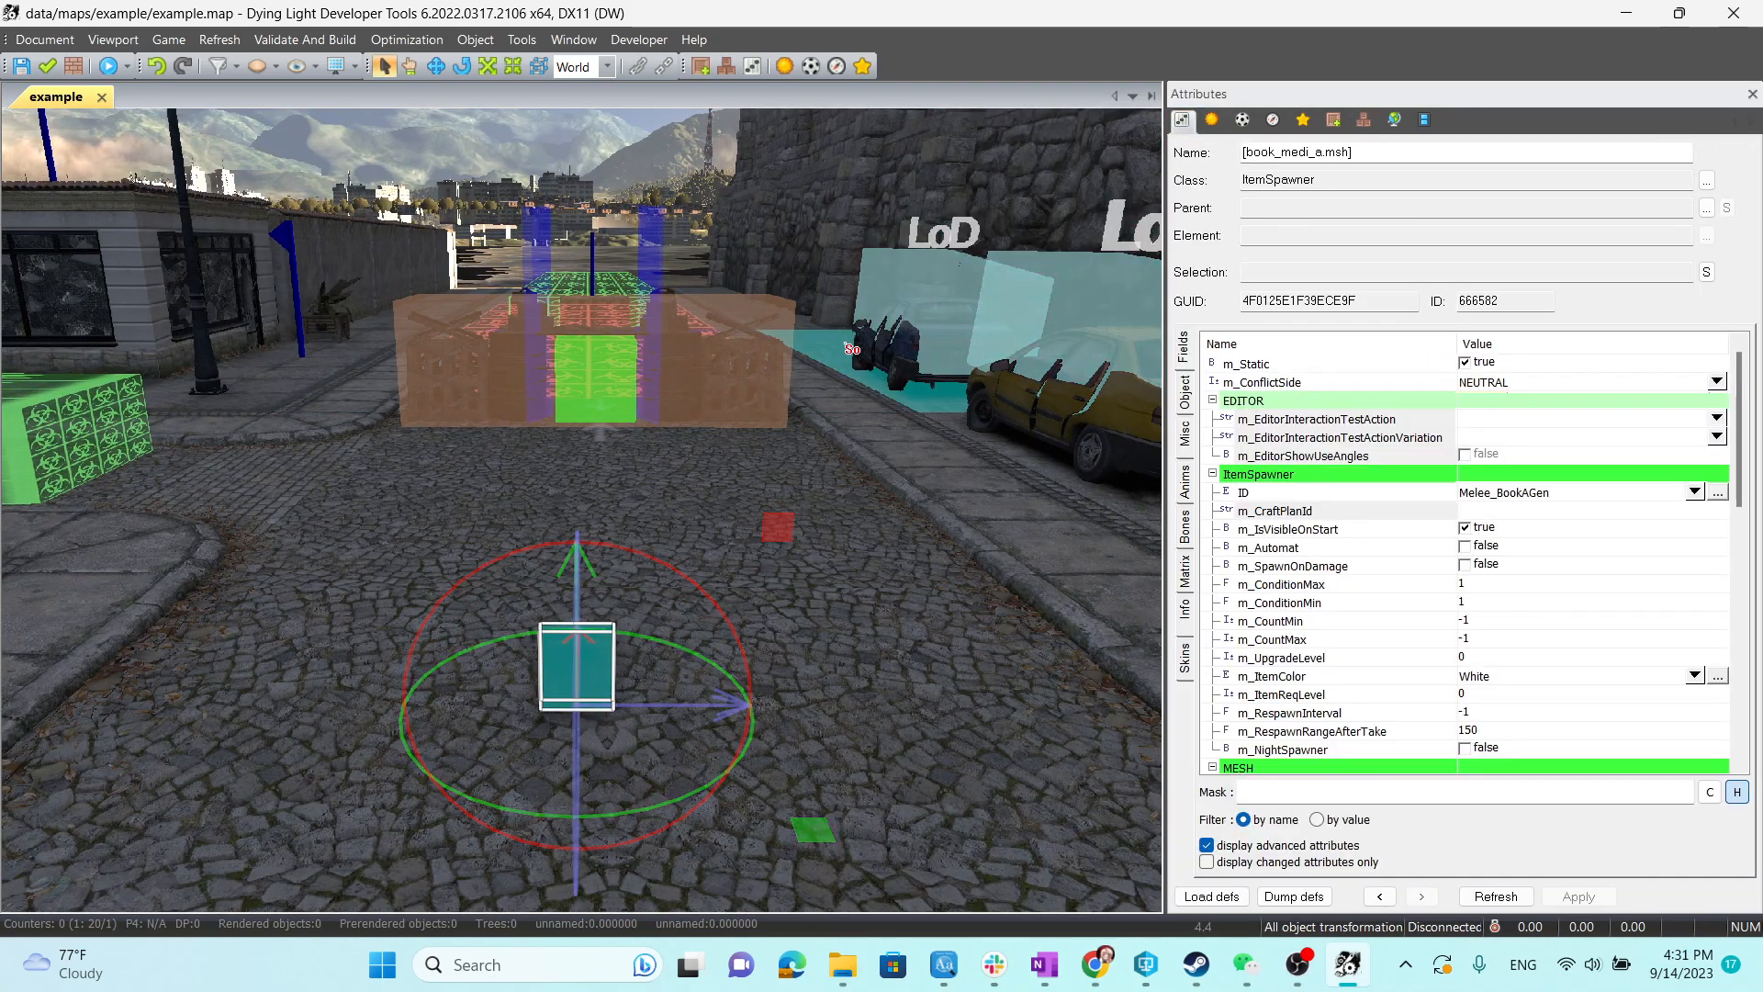
pyautogui.keyDown('alt'); pyautogui.moveTo(790, 374); pyautogui.dragTo(532, 325); pyautogui.keyUp('alt')
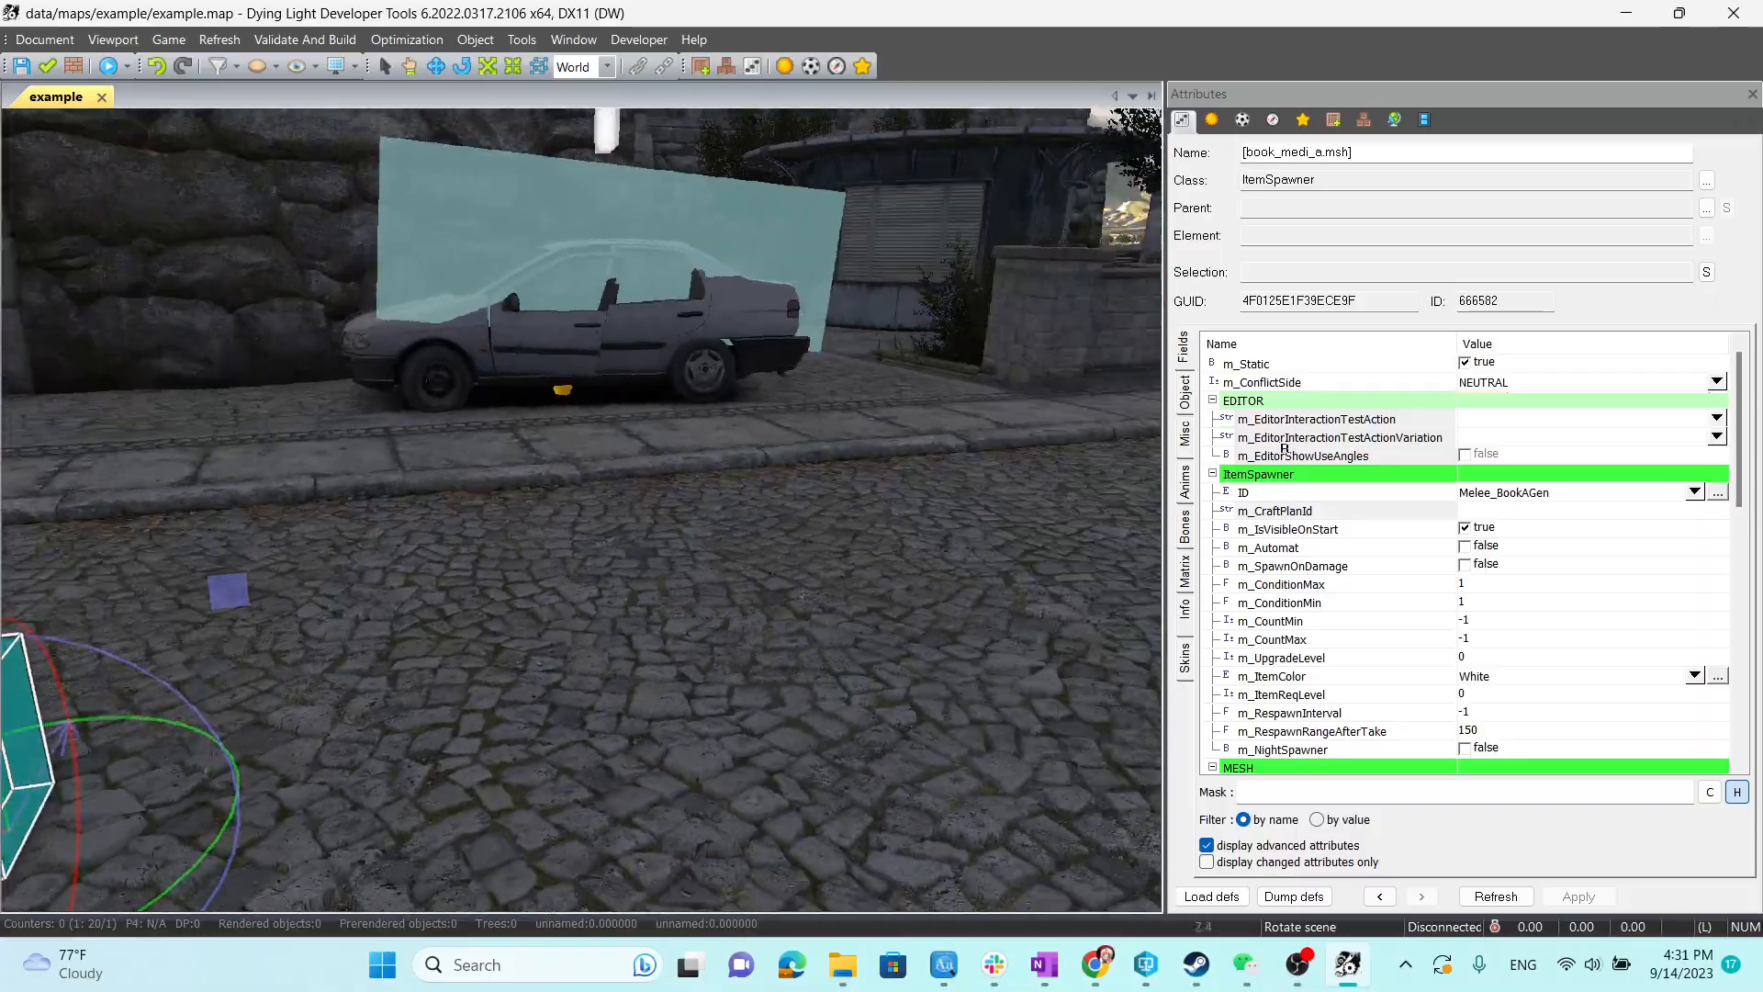
pyautogui.moveTo(1281, 442); pyautogui.dragTo(1275, 386, button='right')
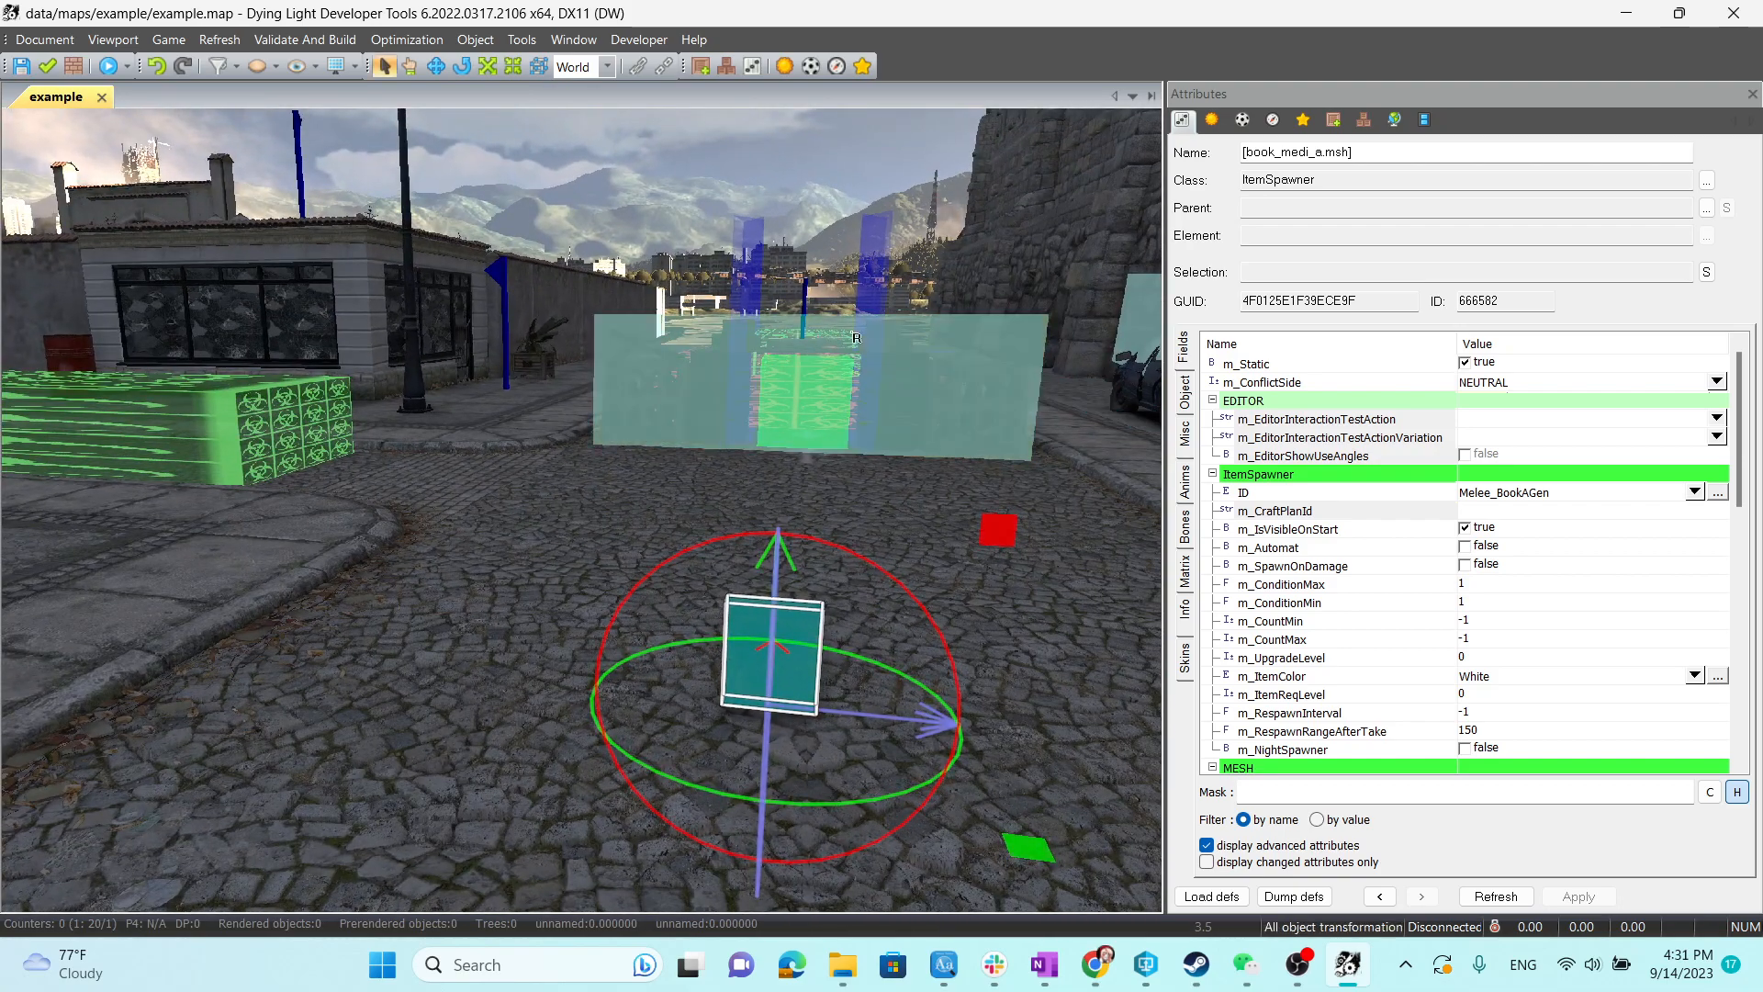
pyautogui.moveTo(856, 338); pyautogui.dragTo(1046, 344, button='right')
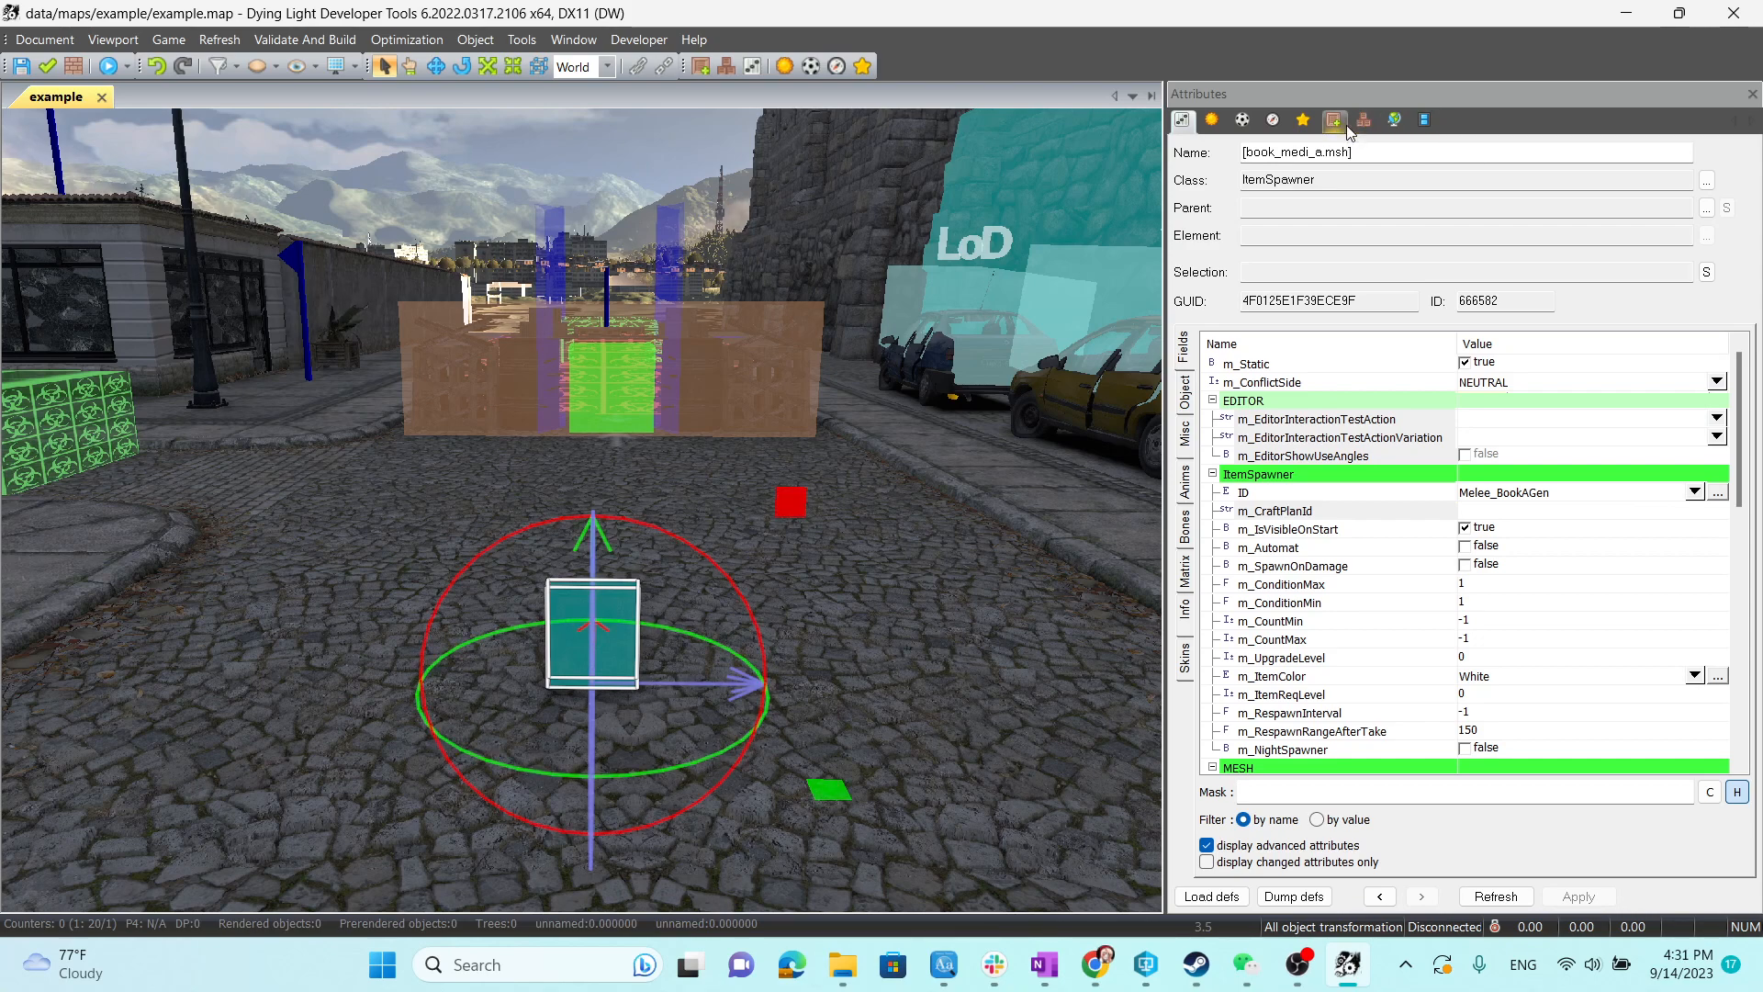
# Search the meshes collection for "player" and browse the character models.
pyautogui.click(1333, 119)
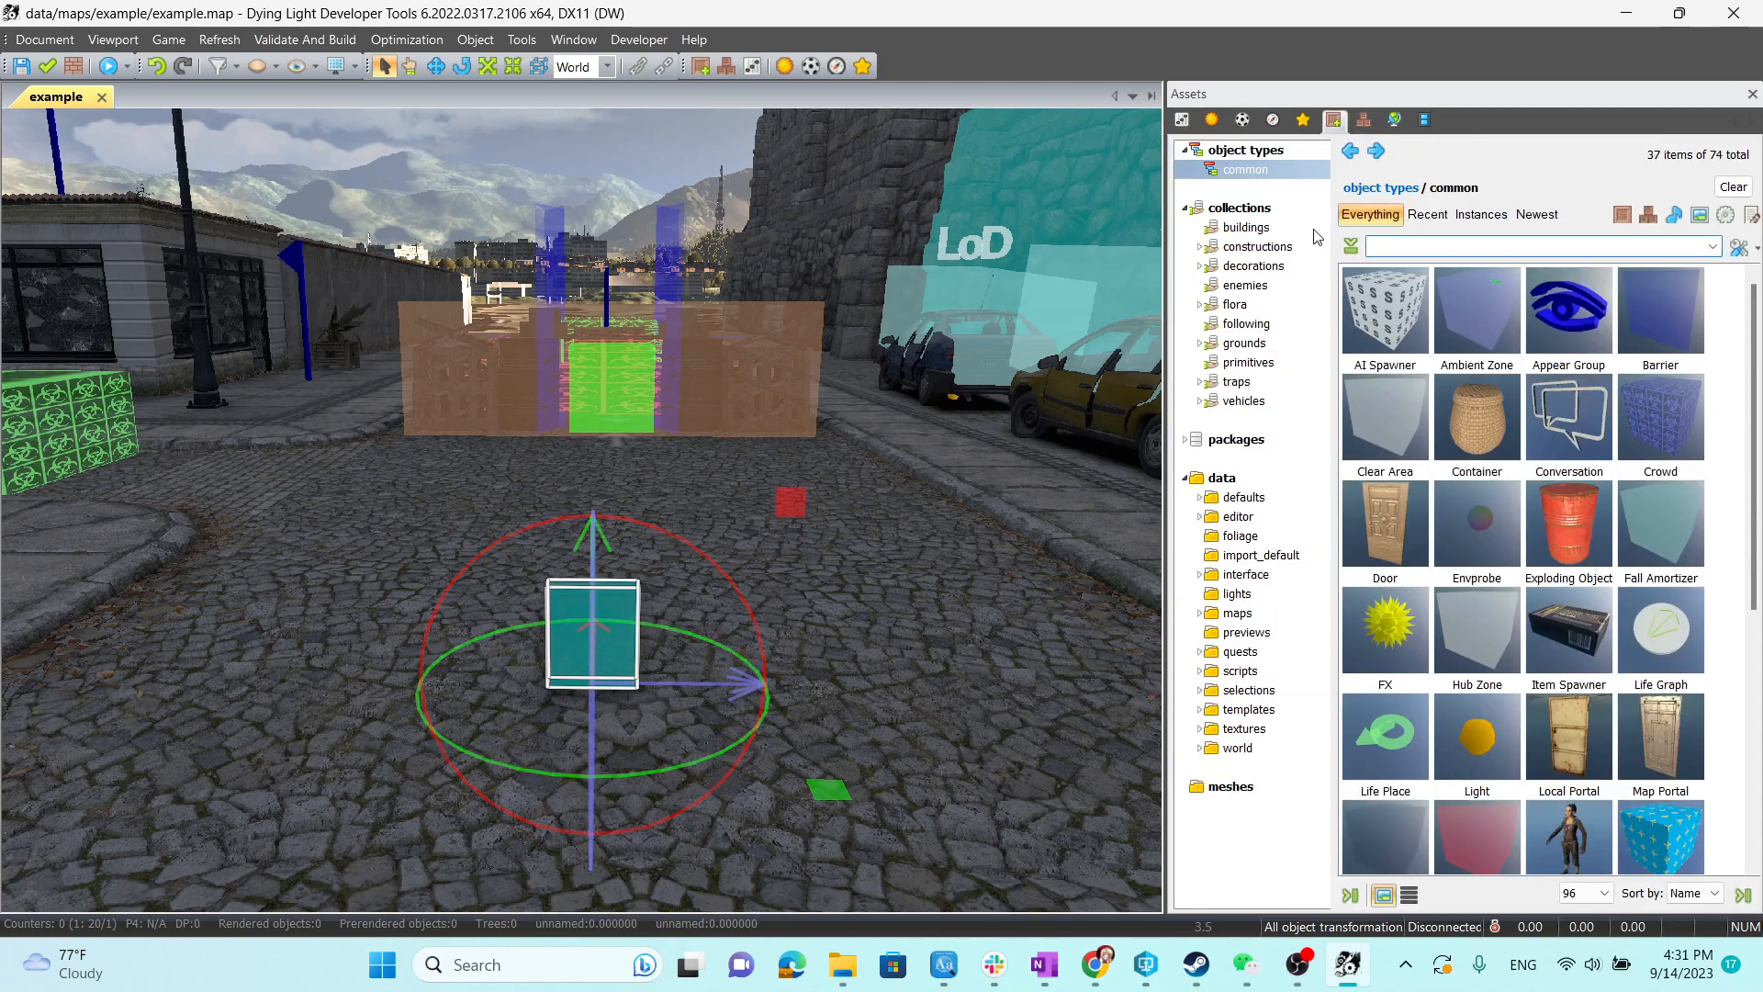
pyautogui.click(1238, 789)
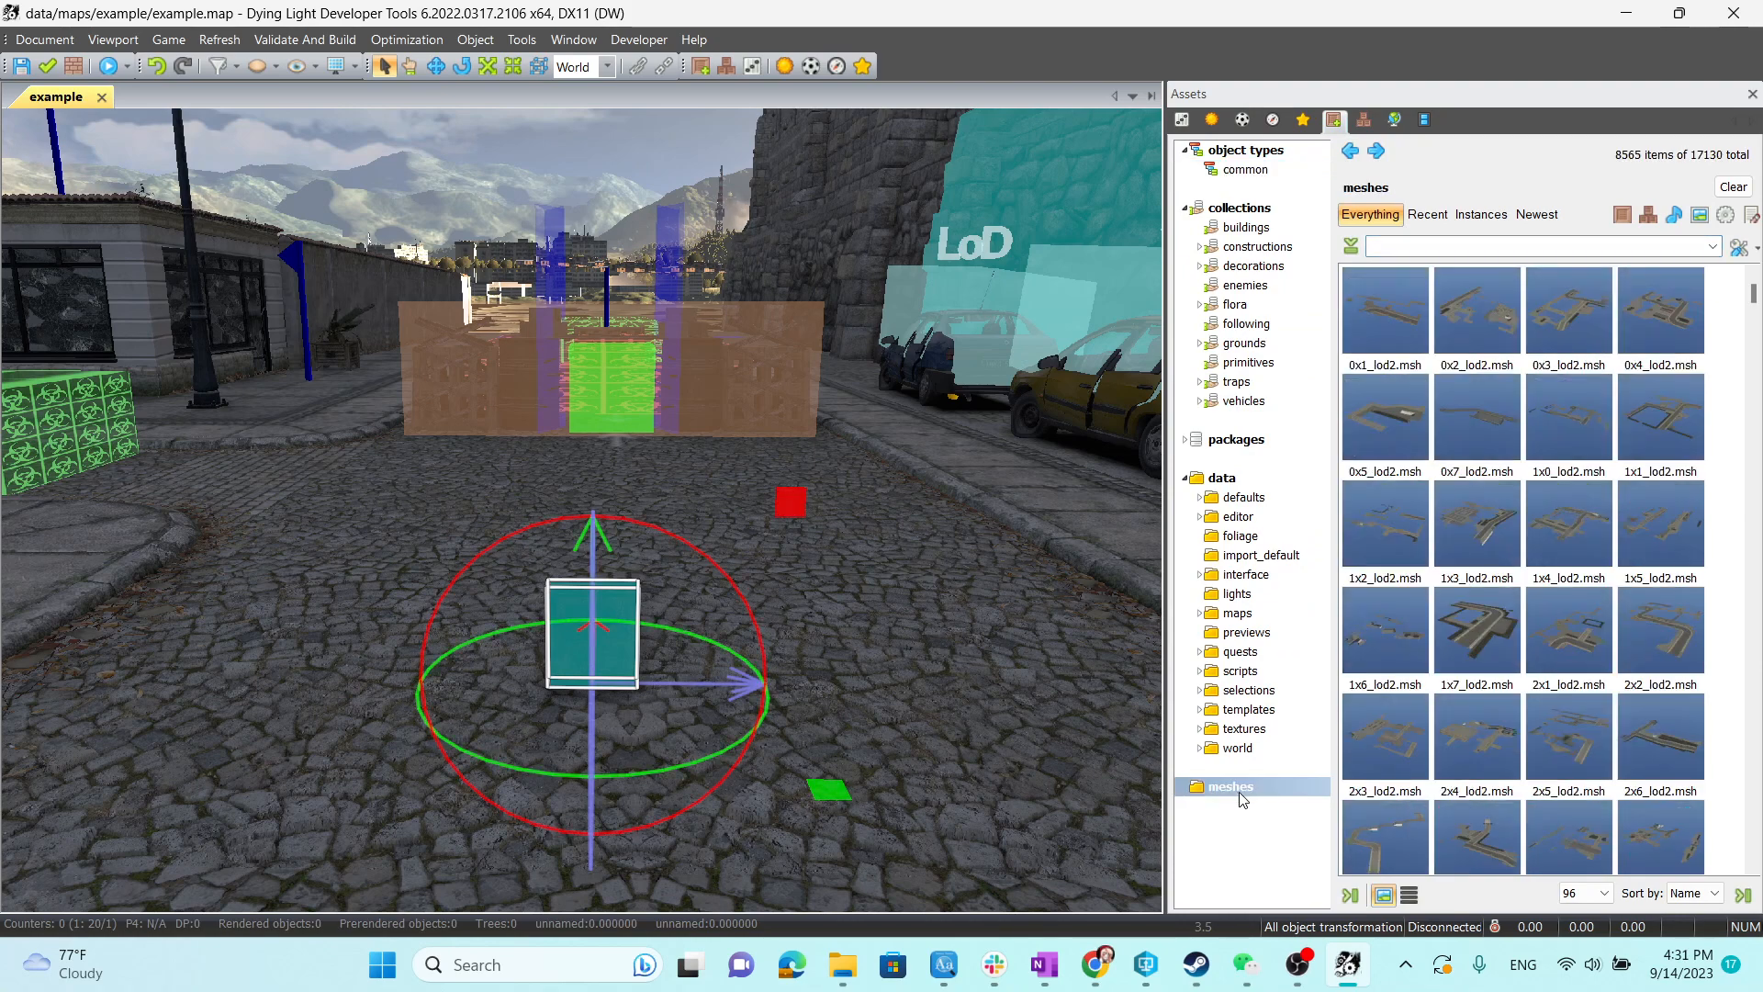
pyautogui.click(1402, 246)
pyautogui.write('pl')
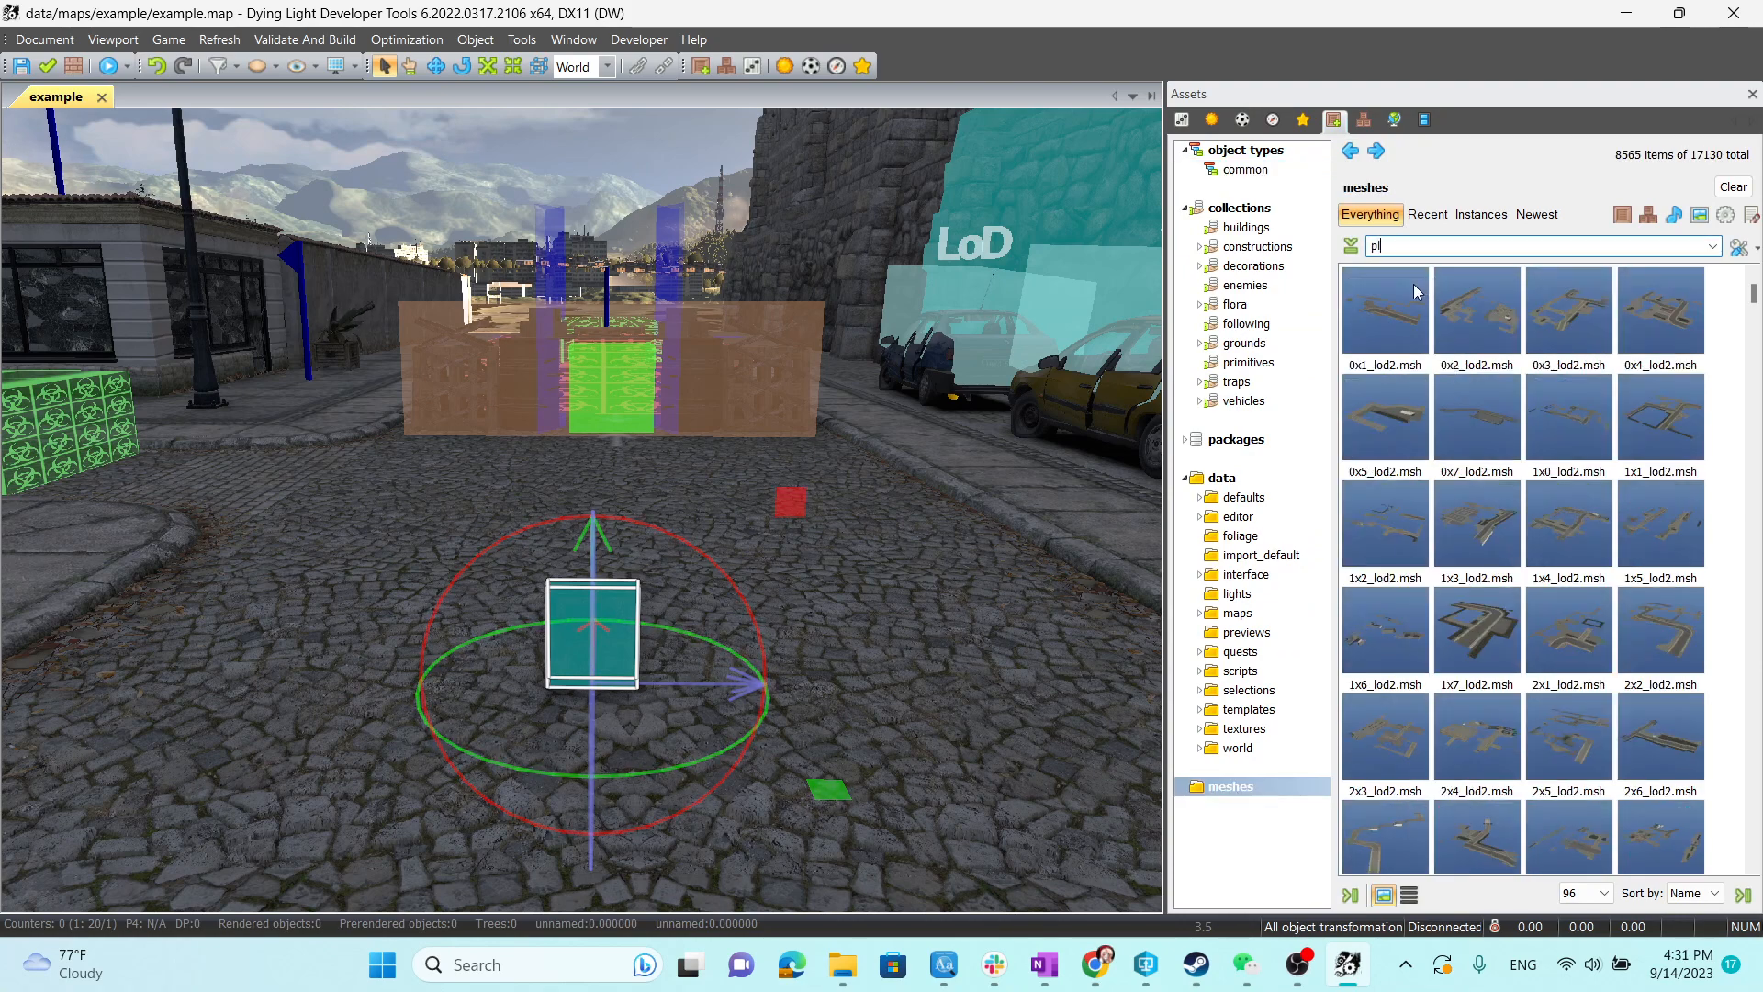
pyautogui.write('ayer')
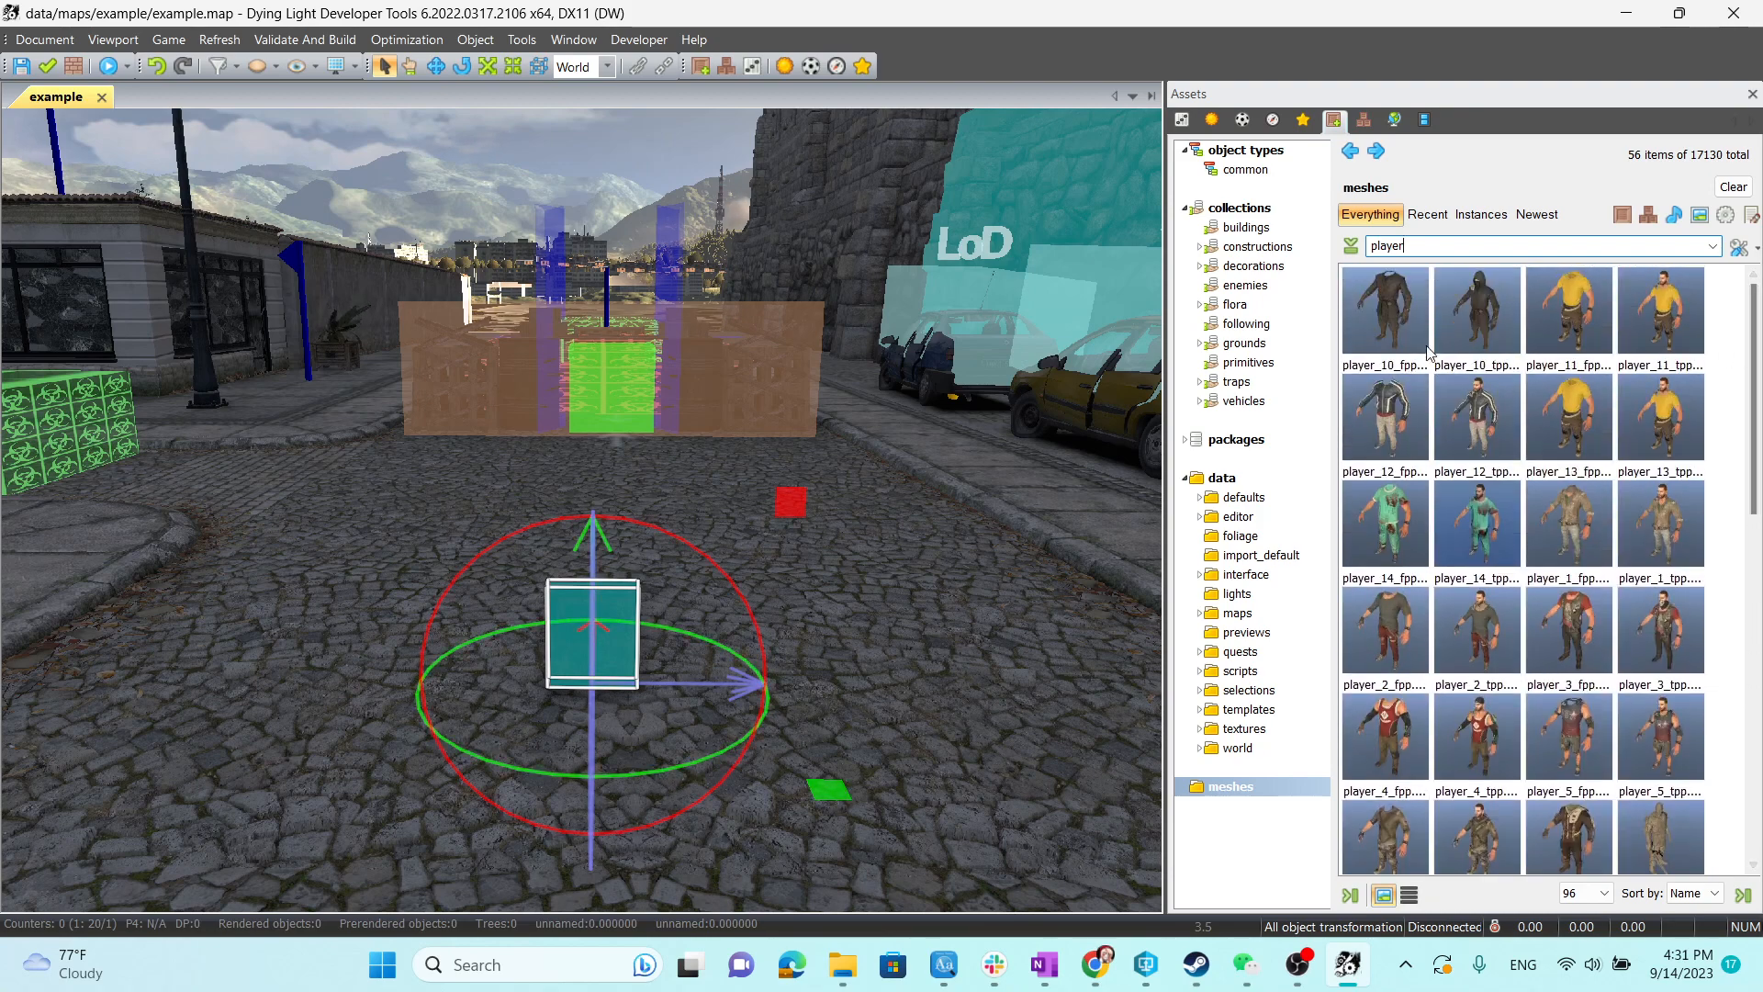
pyautogui.scroll(-3, 1756, 493)
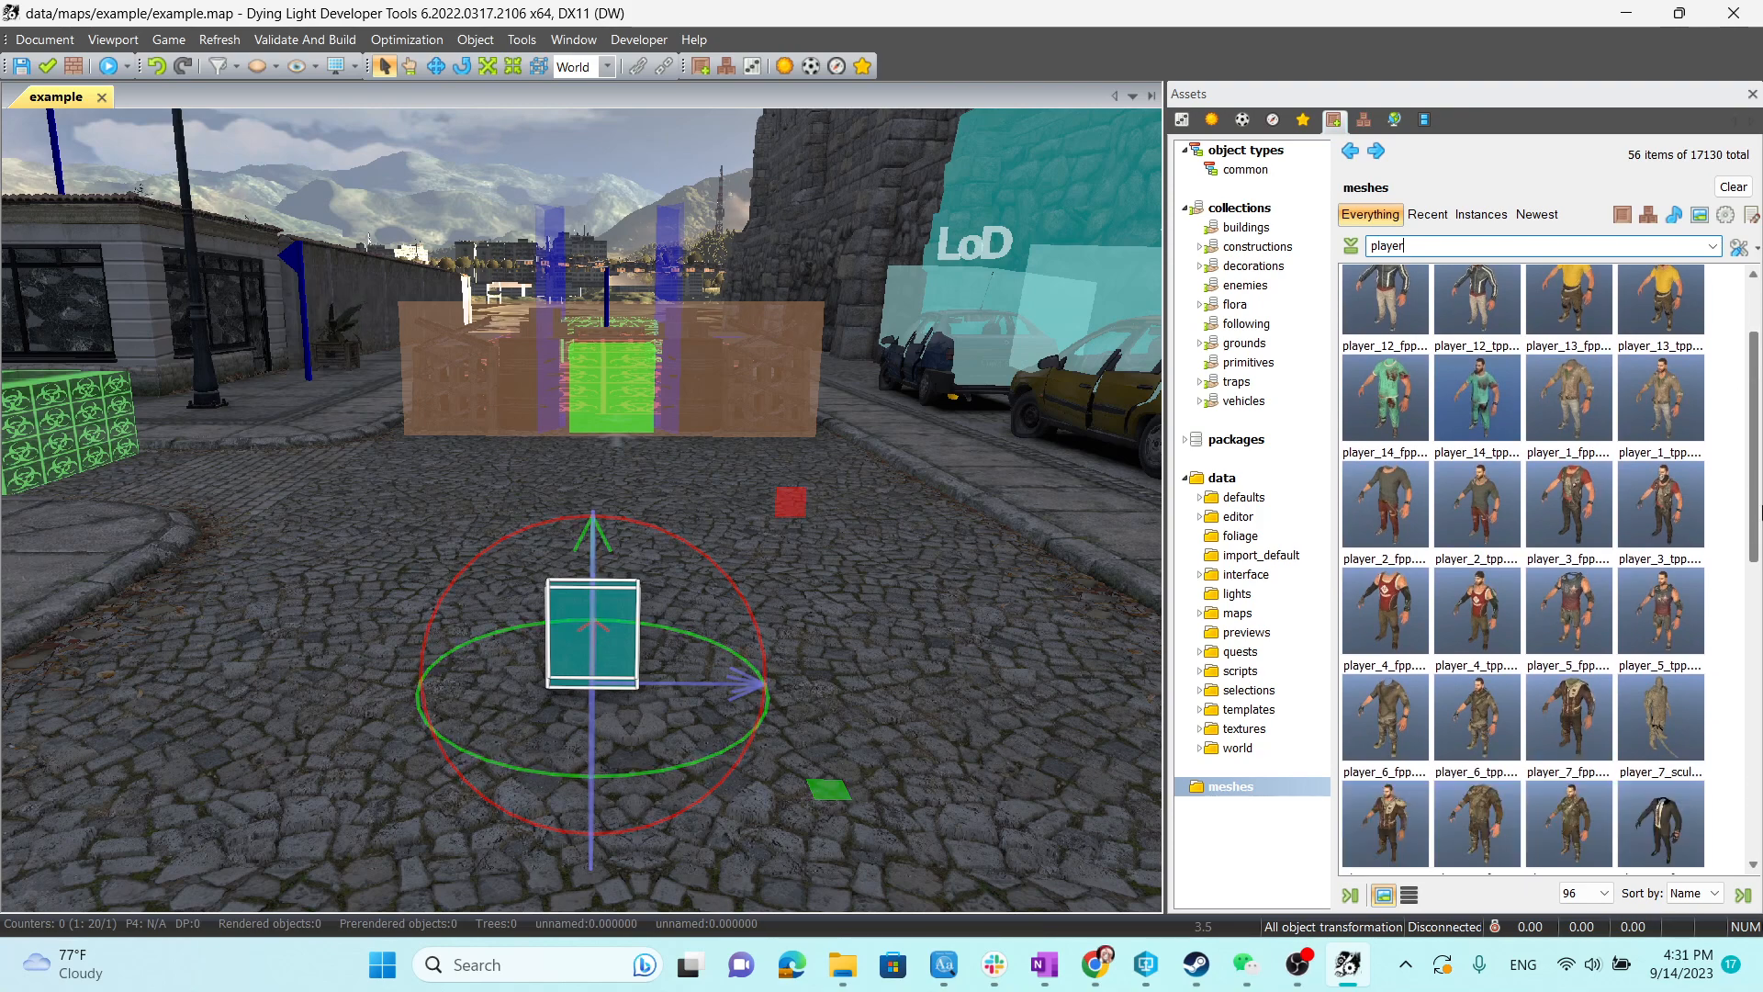
pyautogui.moveTo(1755, 500); pyautogui.dragTo(1755, 696)
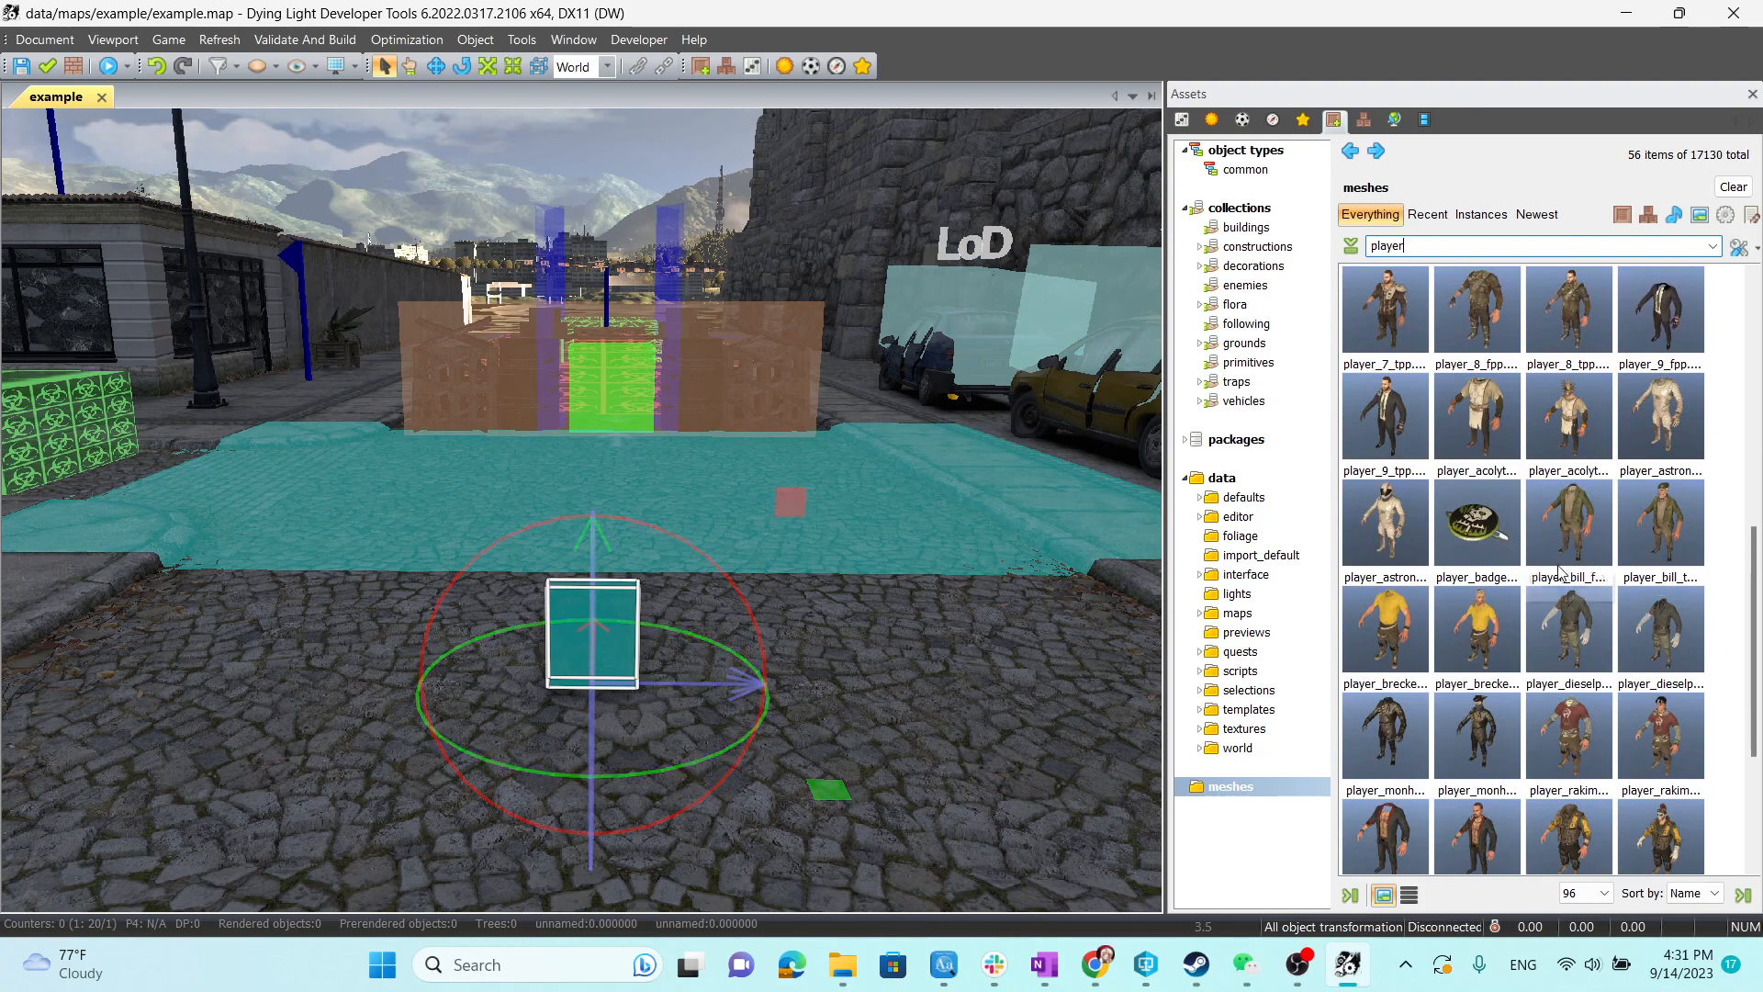
pyautogui.moveTo(1476, 684); pyautogui.dragTo(878, 565)
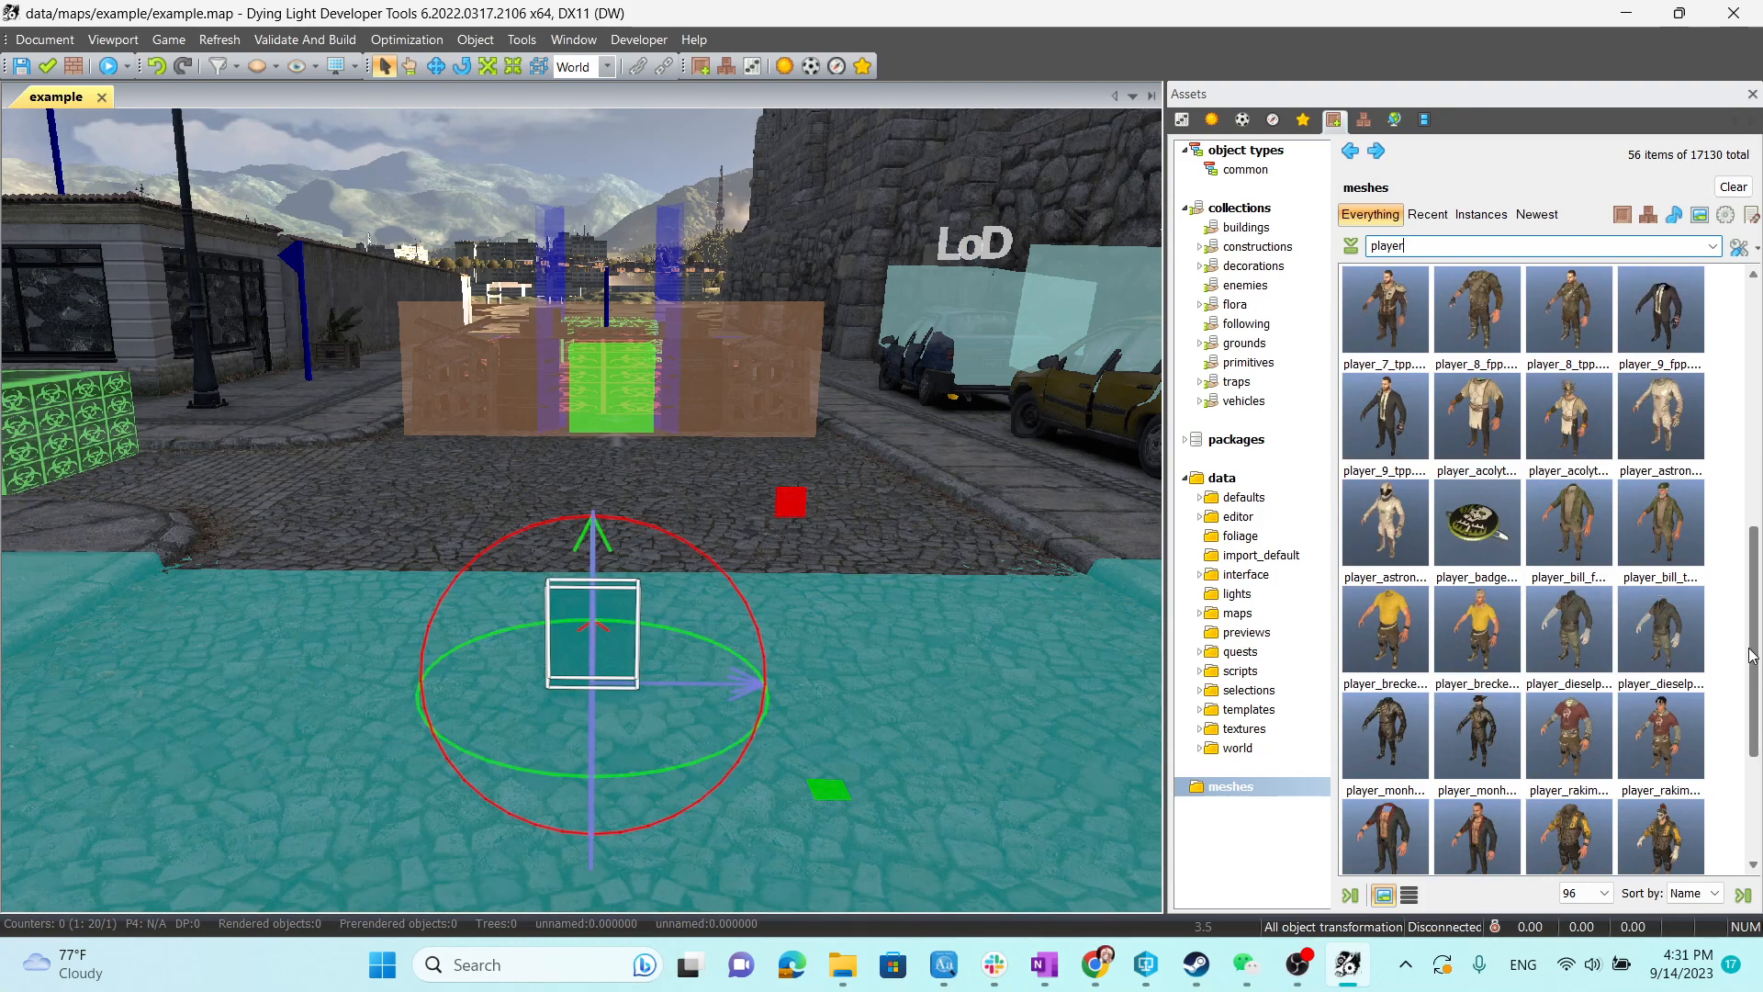
pyautogui.moveTo(1755, 656); pyautogui.dragTo(1658, 590)
pyautogui.moveTo(1530, 118); pyautogui.dragTo(1531, 120)
pyautogui.moveTo(1754, 649); pyautogui.dragTo(1761, 583)
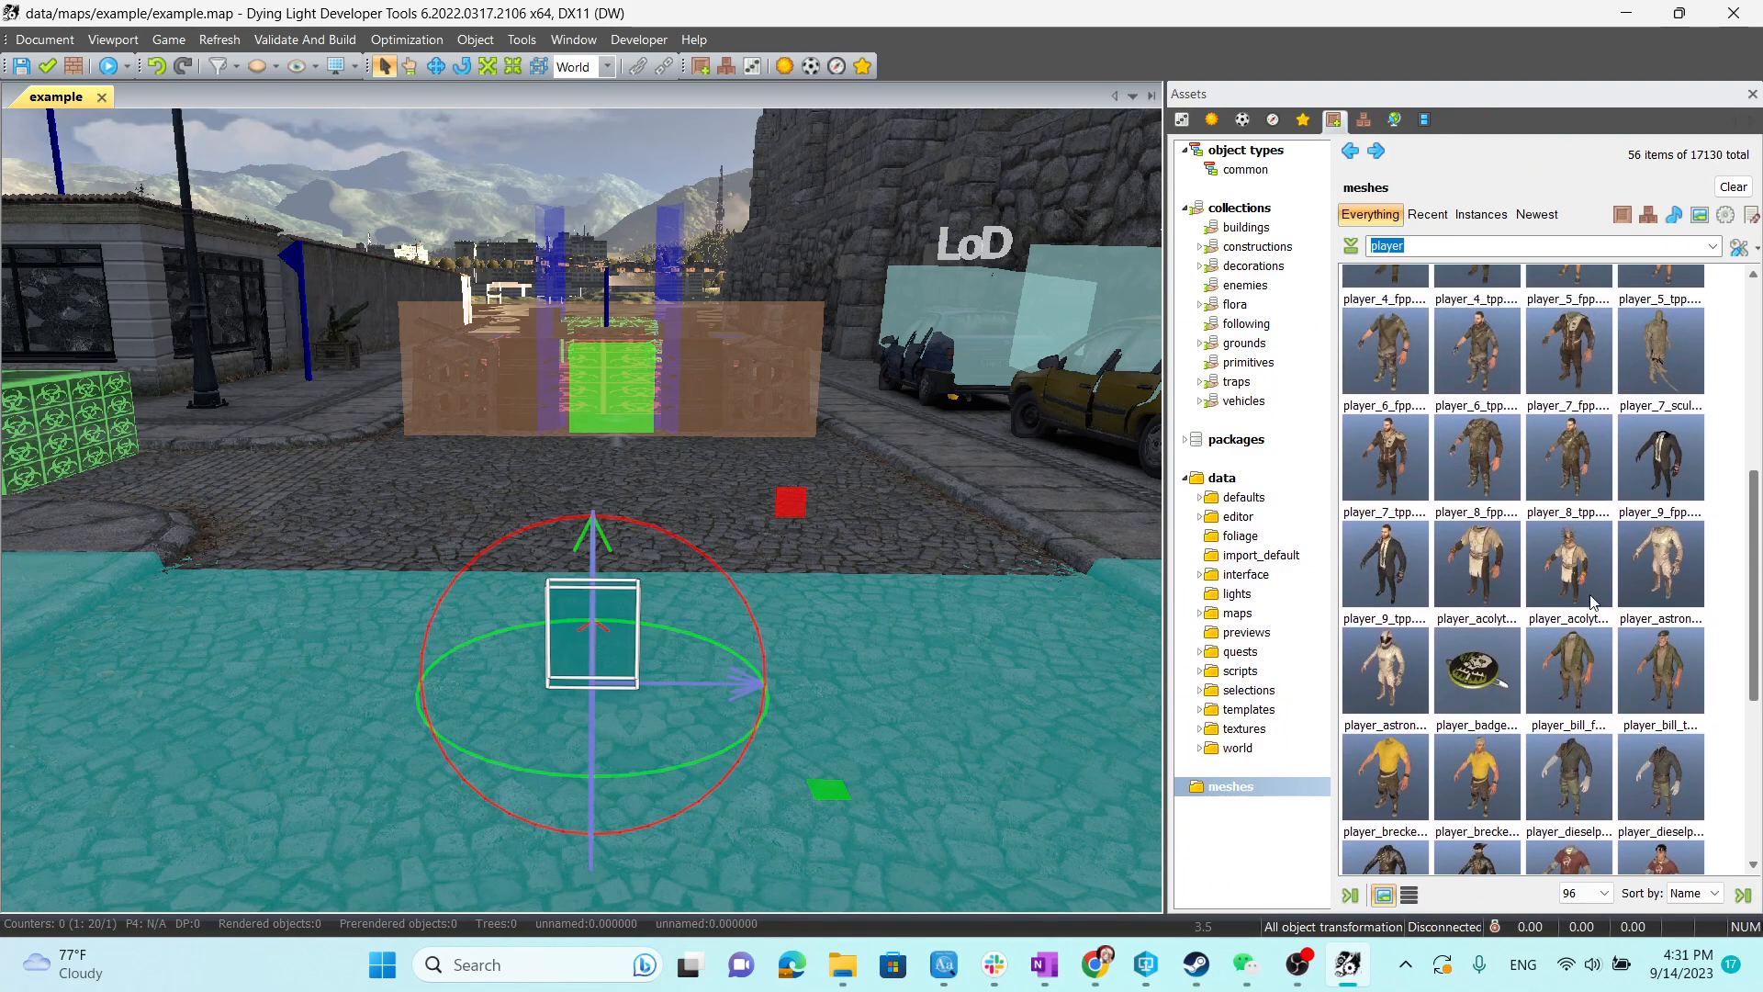
# Place the player_9_fpp.msh character model on the cobblestones beside the book and return to selecting objects.
pyautogui.click(1417, 574)
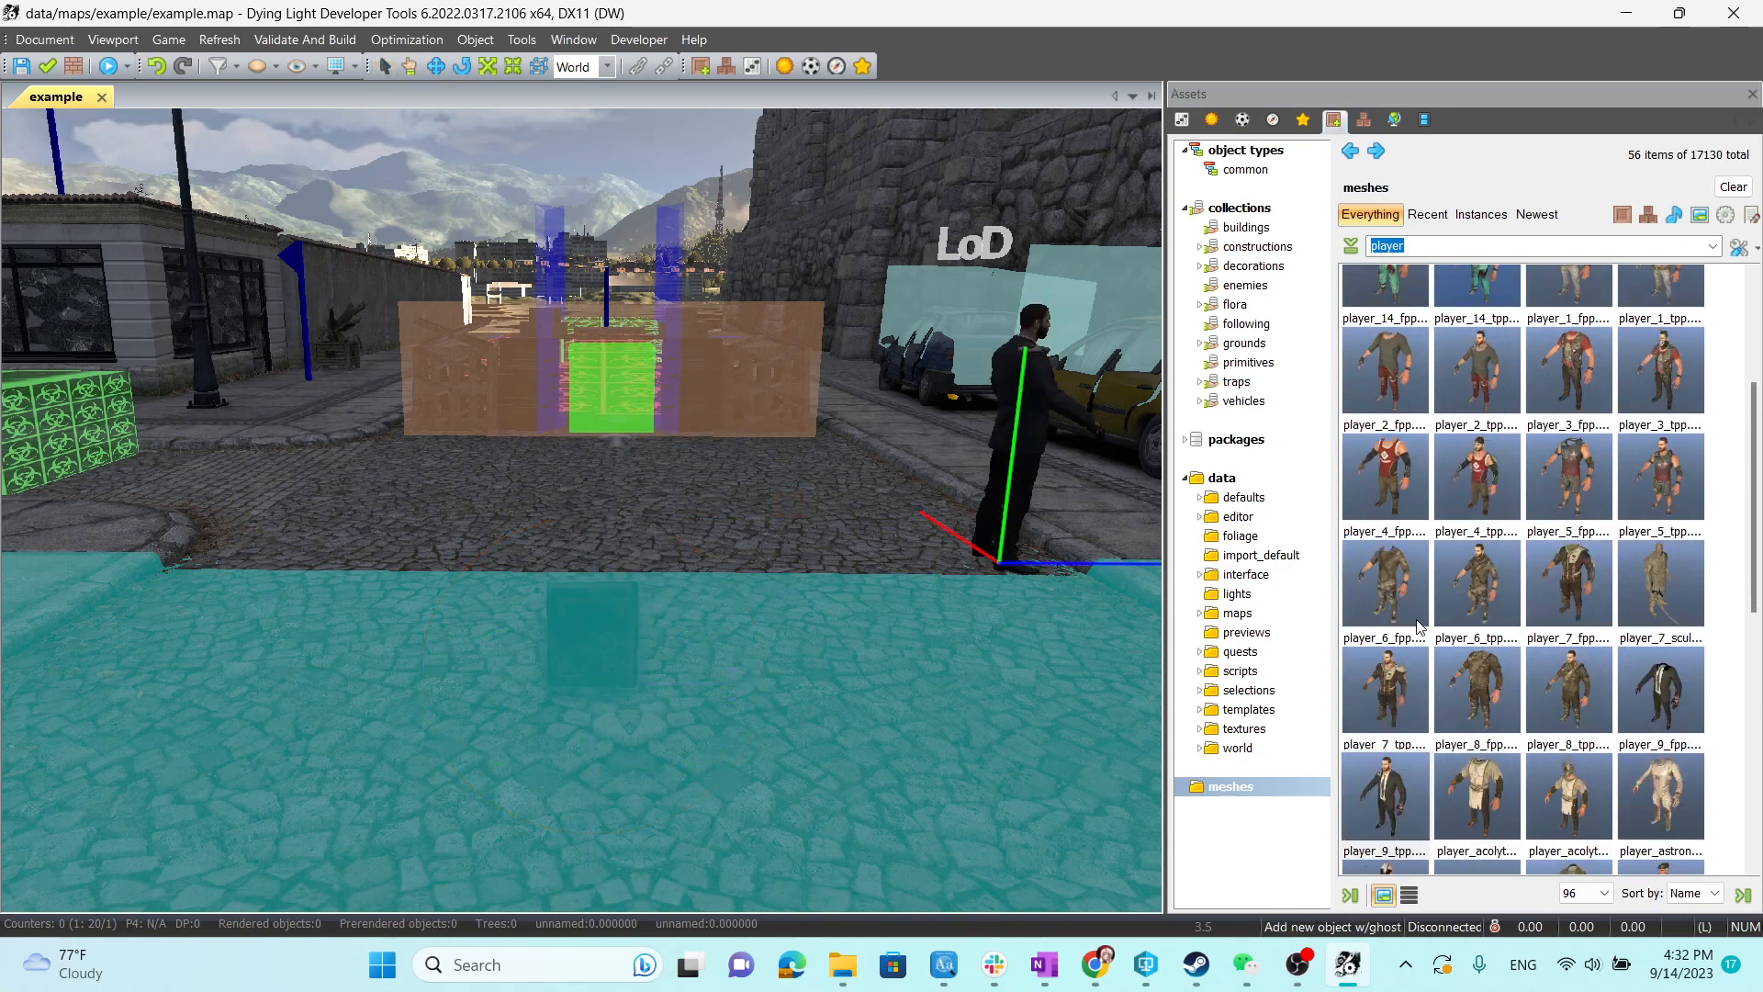
pyautogui.click(1652, 690)
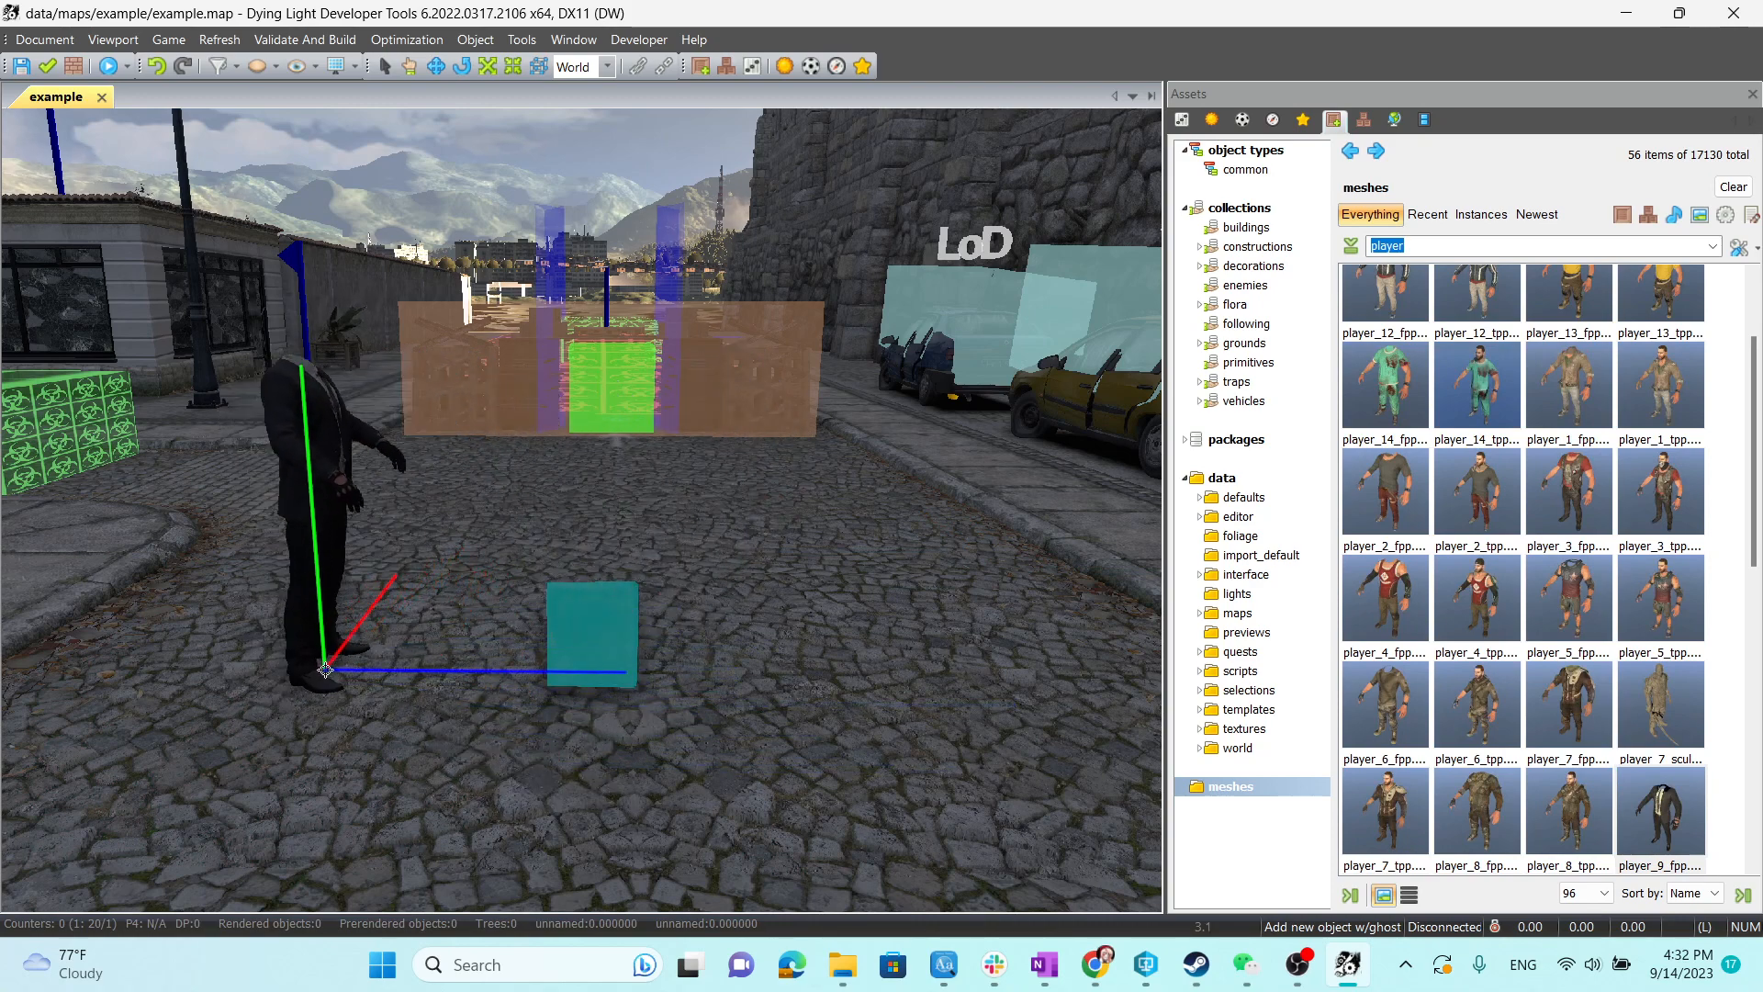
pyautogui.click(323, 668)
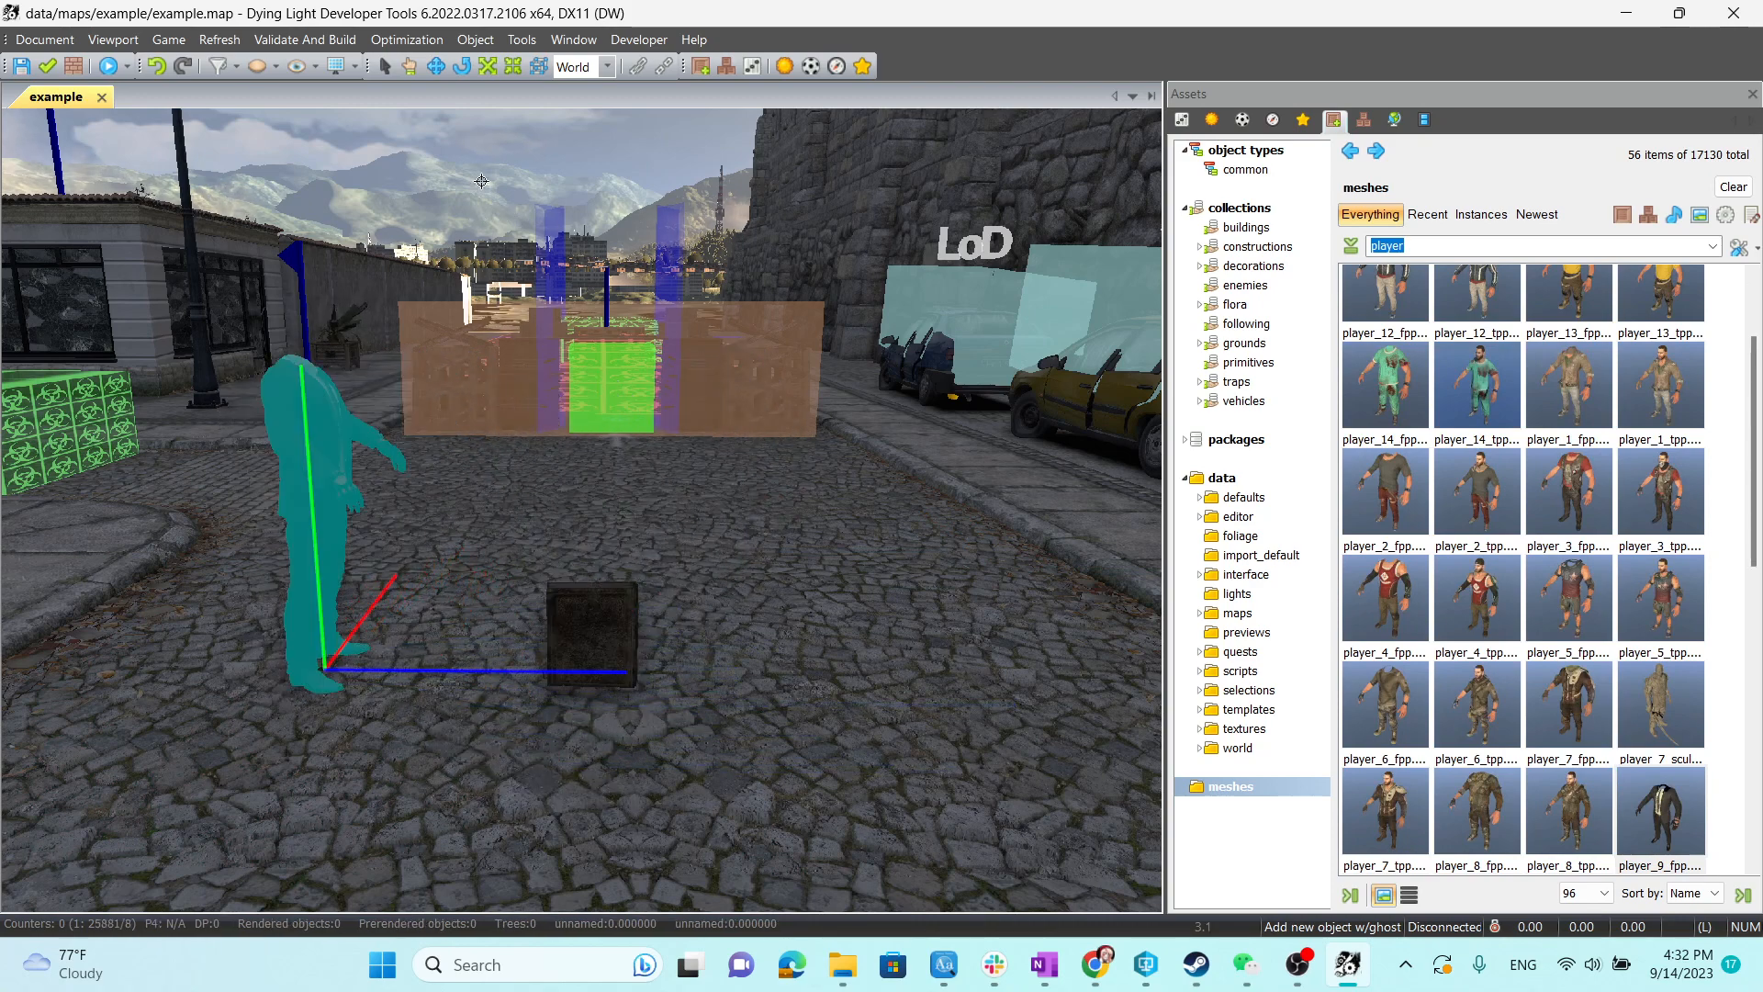
pyautogui.click(463, 69)
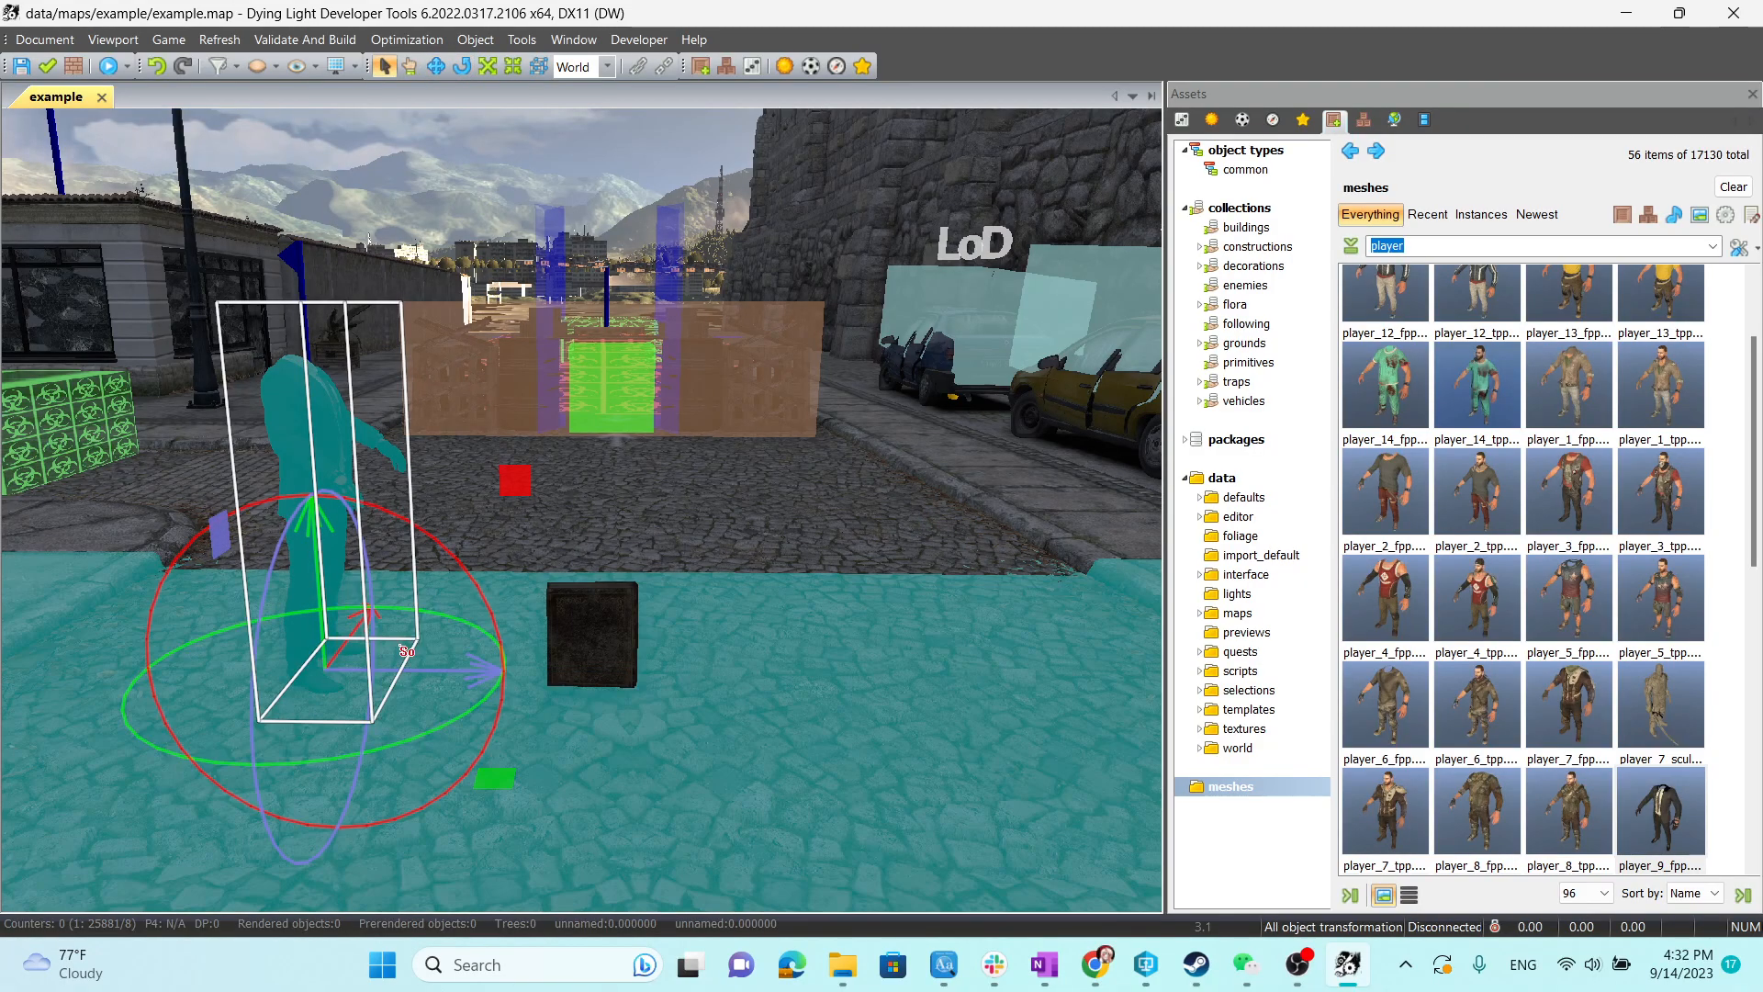
# Name the placed suit-wearing character model PlayerCharacter.
pyautogui.moveTo(638, 366); pyautogui.dragTo(678, 362, button='right')
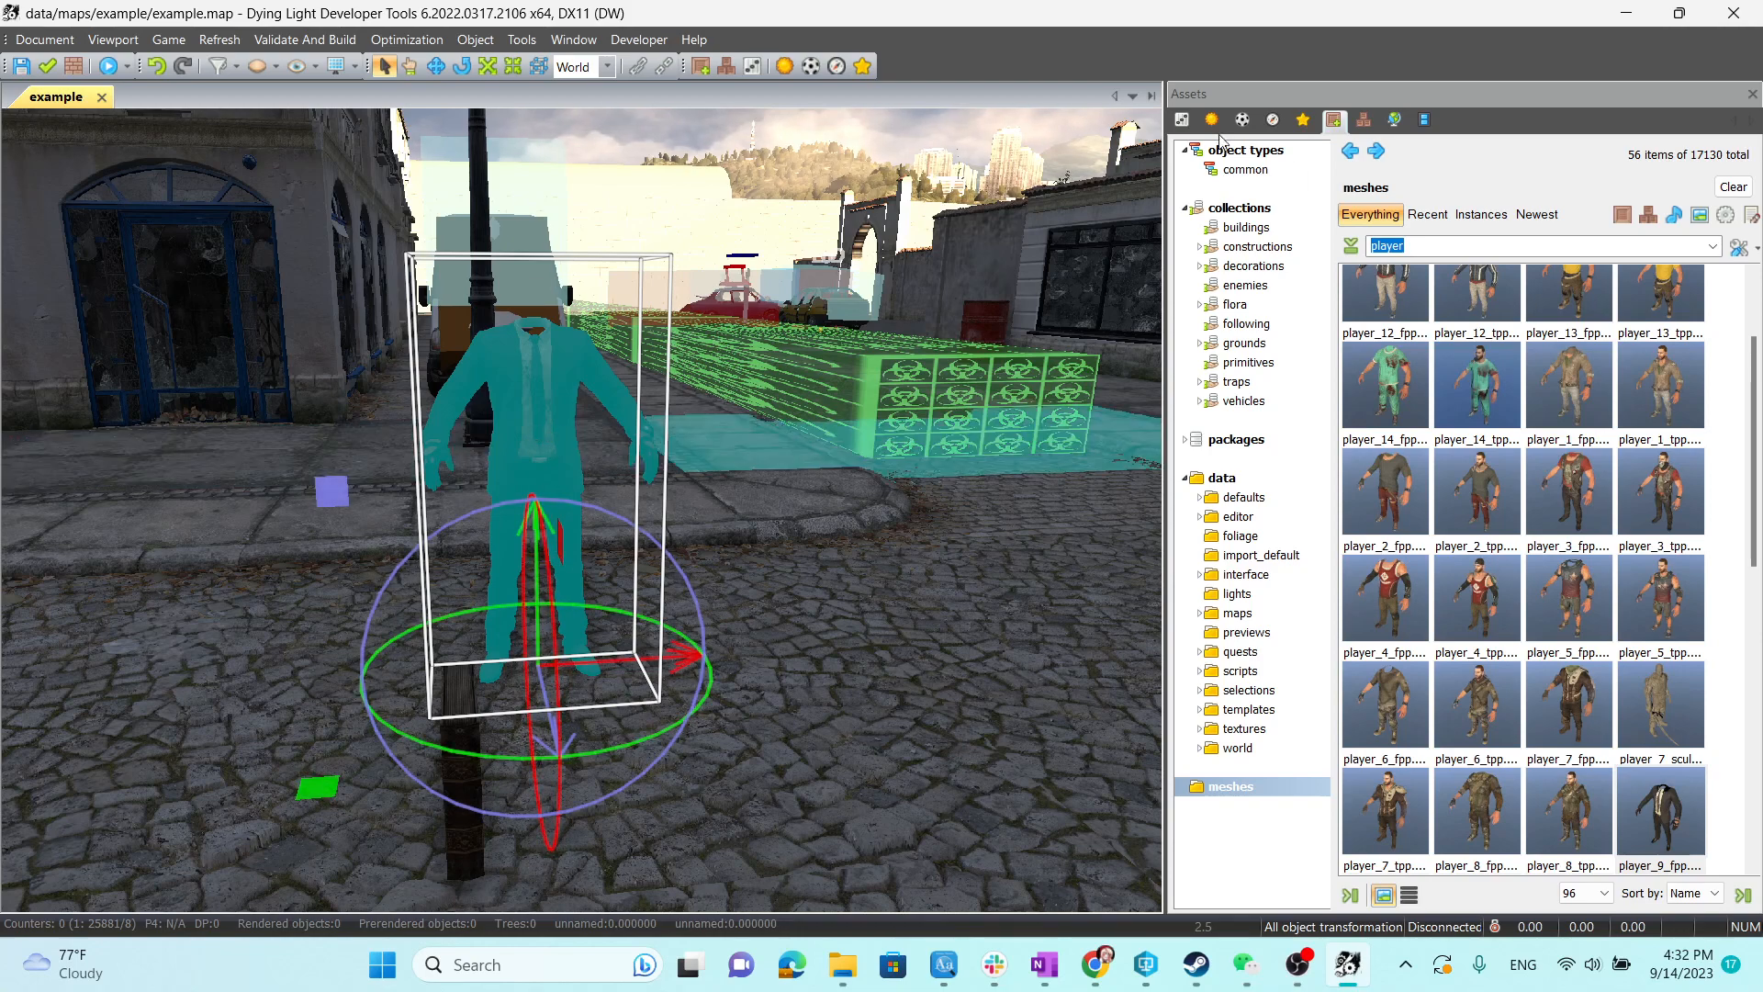
pyautogui.click(1181, 120)
pyautogui.click(1395, 155)
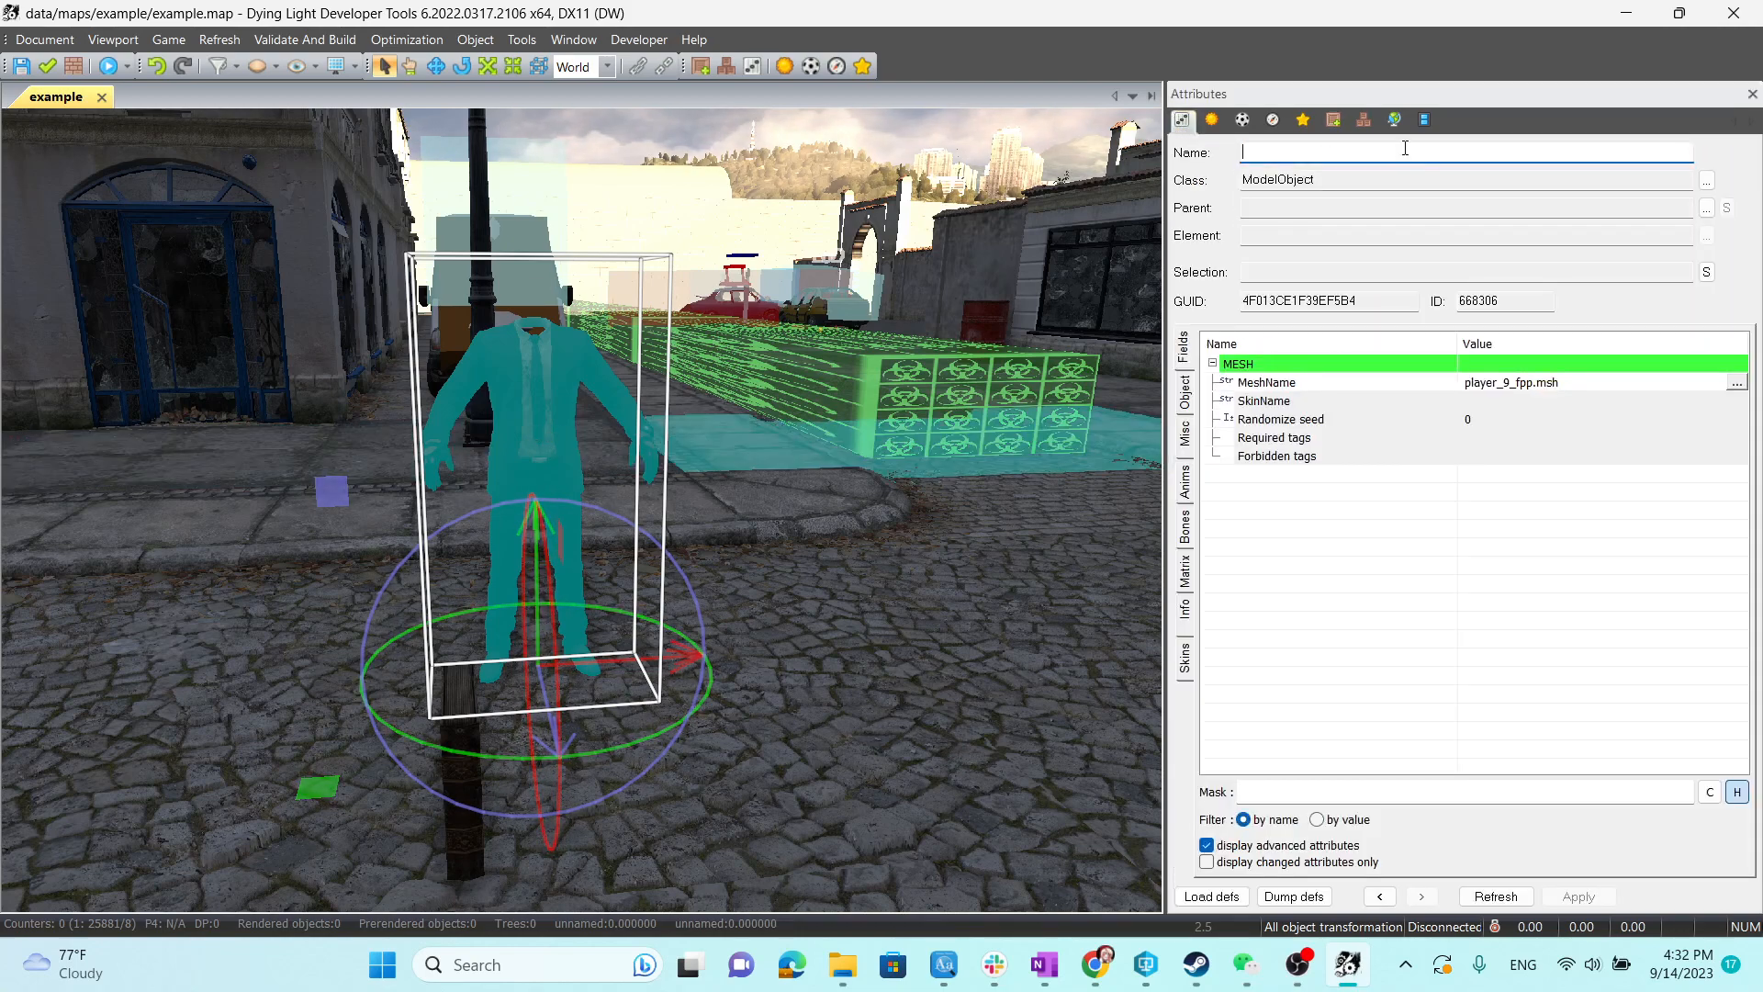
pyautogui.write('PlayerCh')
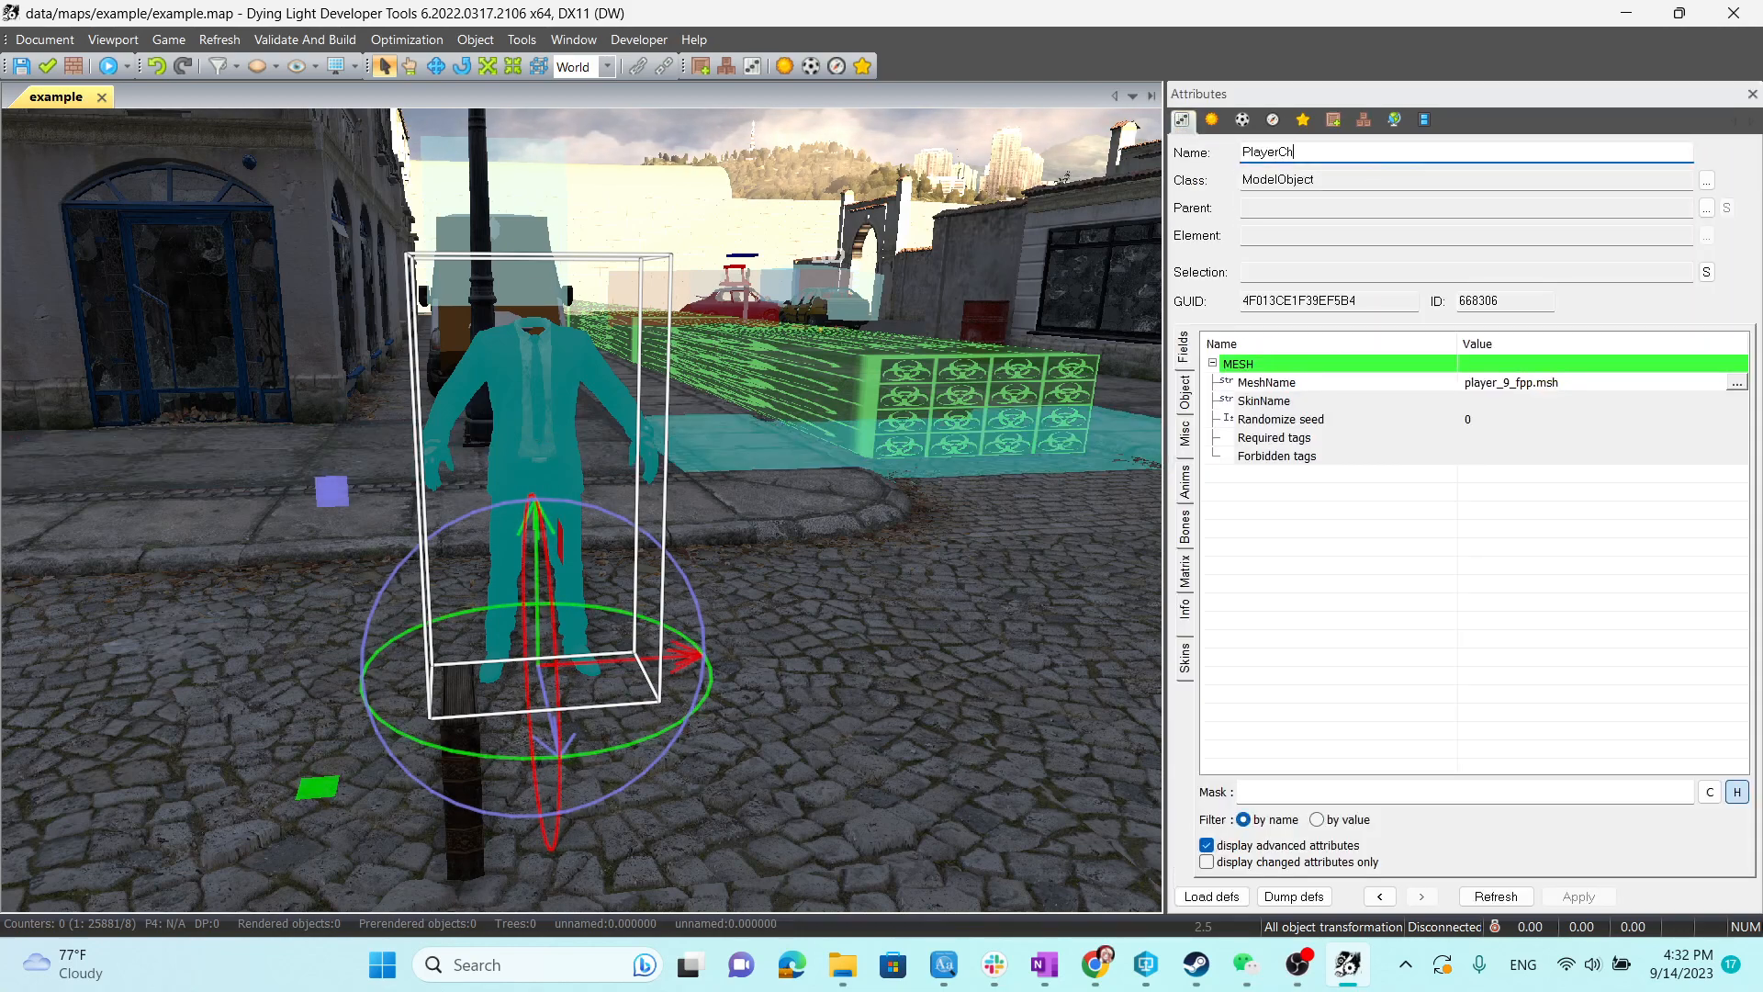
pyautogui.write('at')
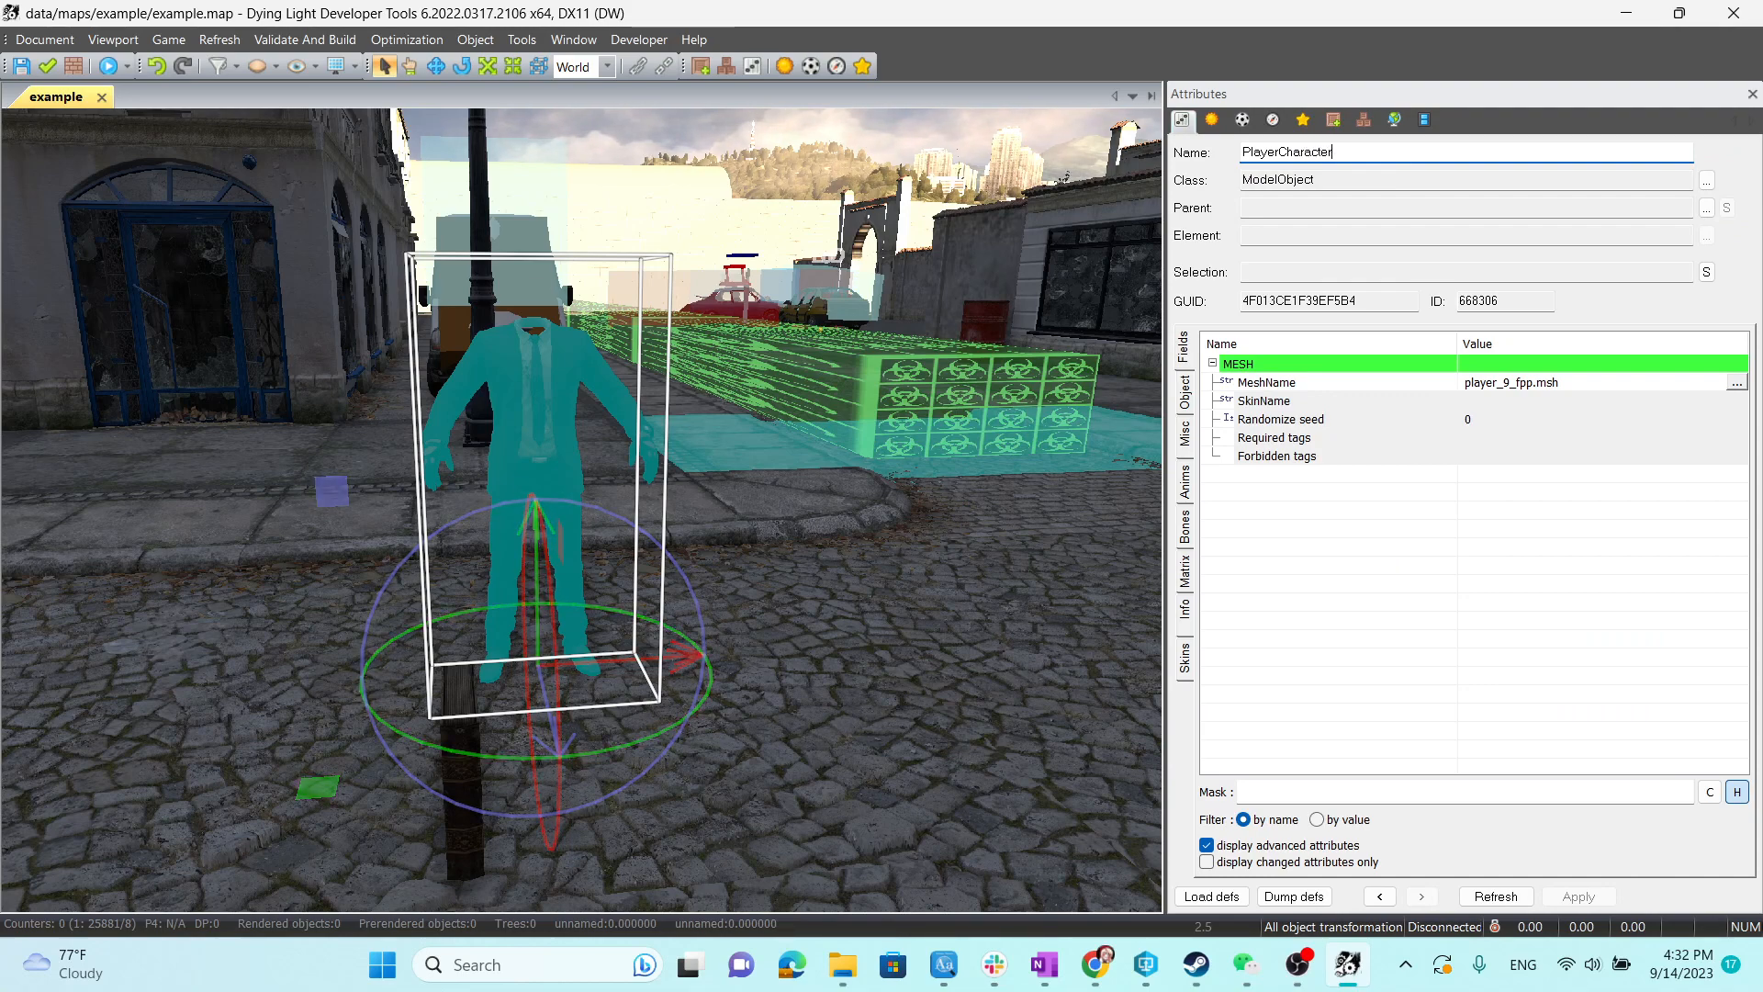
pyautogui.click(1354, 176)
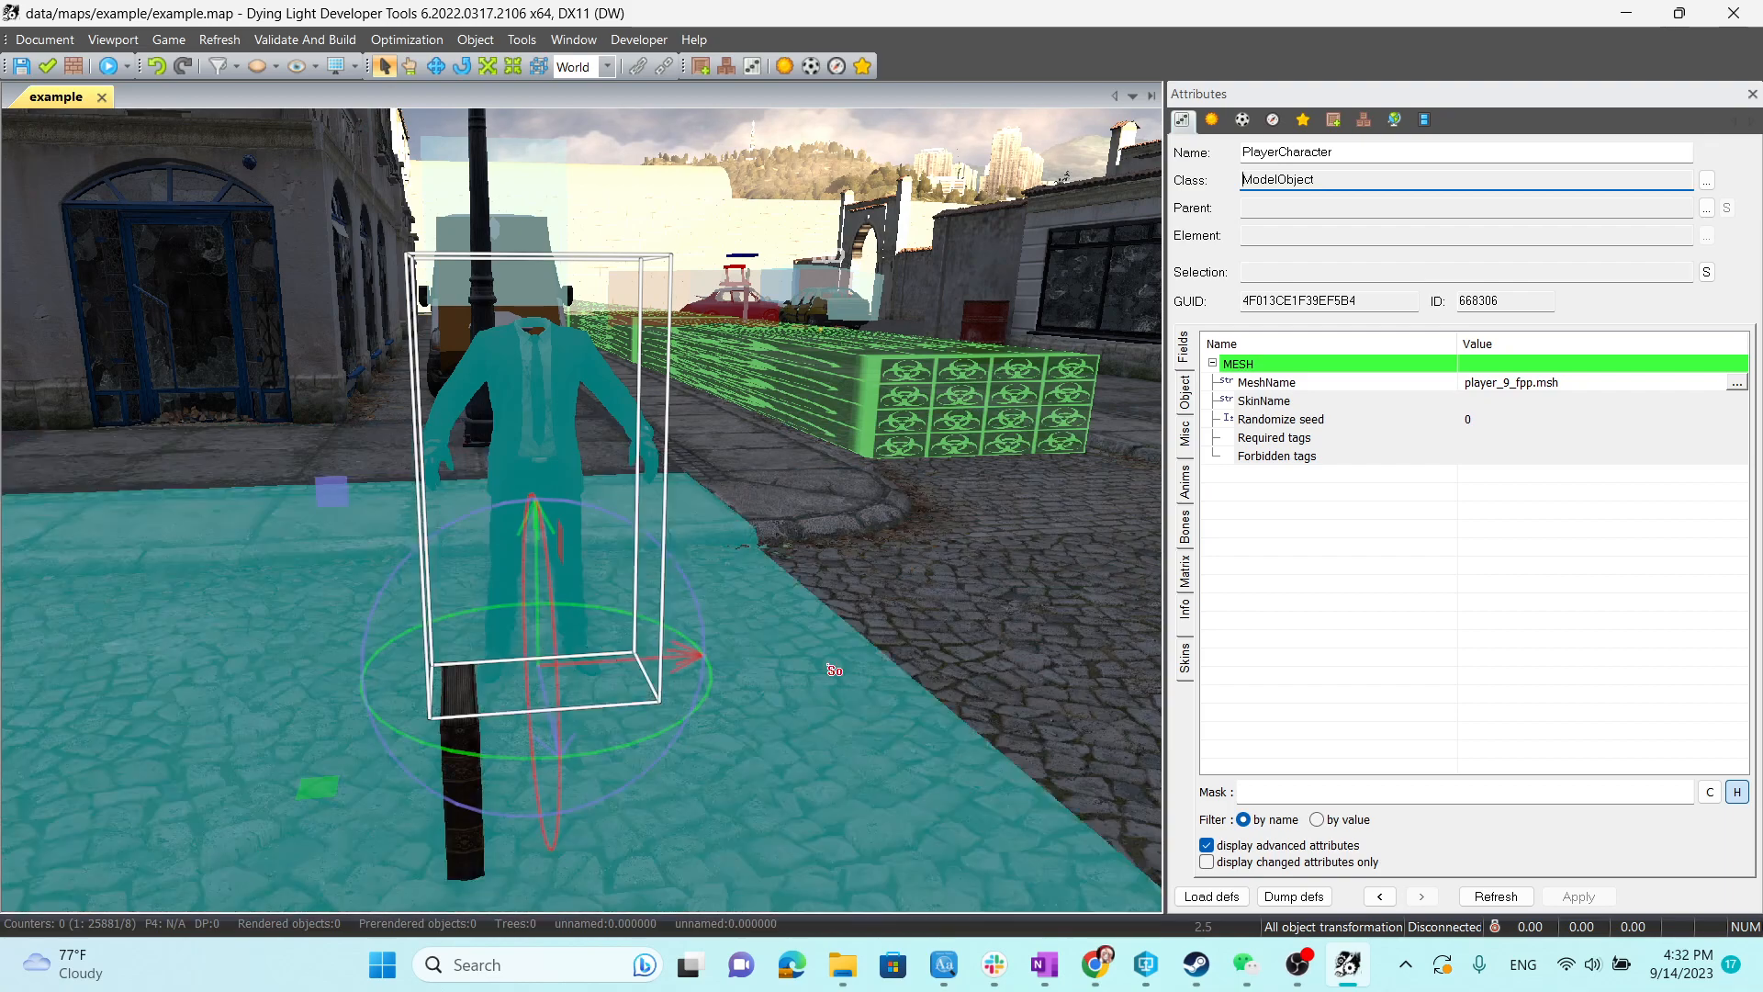
# Move the book Item Spawner along its red axis away from the character model, towards the blue flag.
pyautogui.click(928, 624)
pyautogui.moveTo(650, 294); pyautogui.dragTo(649, 295, button='right')
pyautogui.click(449, 749)
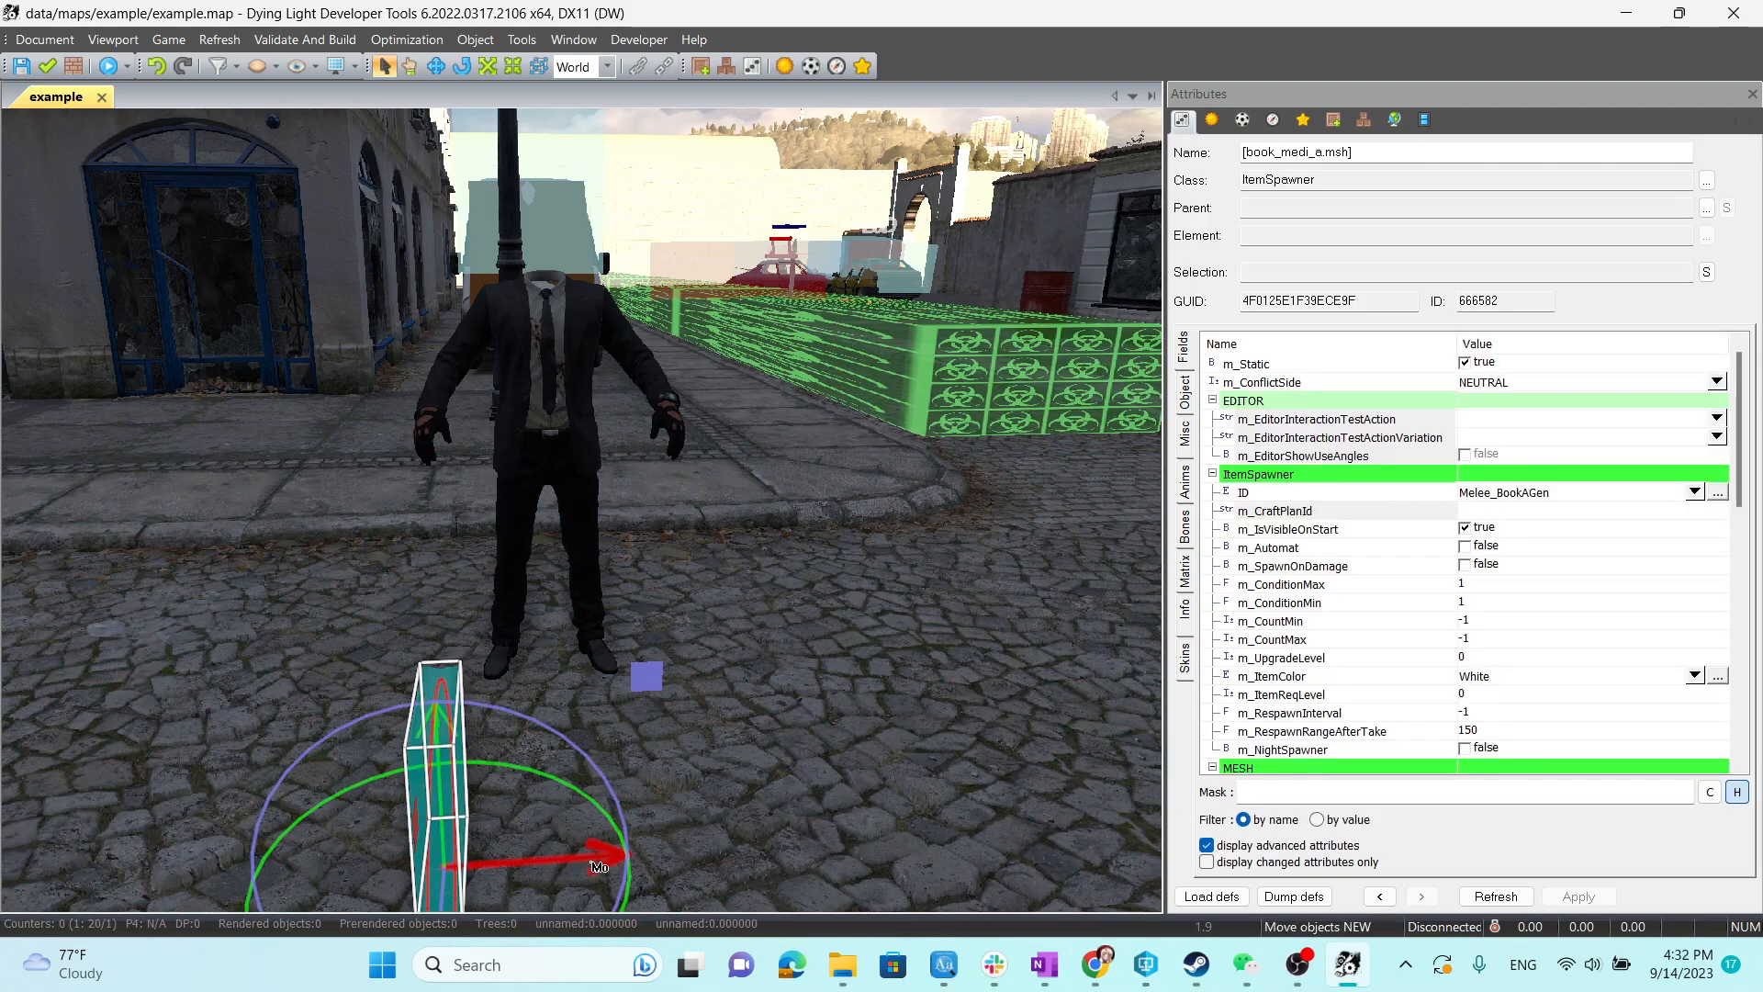
pyautogui.moveTo(520, 333); pyautogui.dragTo(521, 332, button='right')
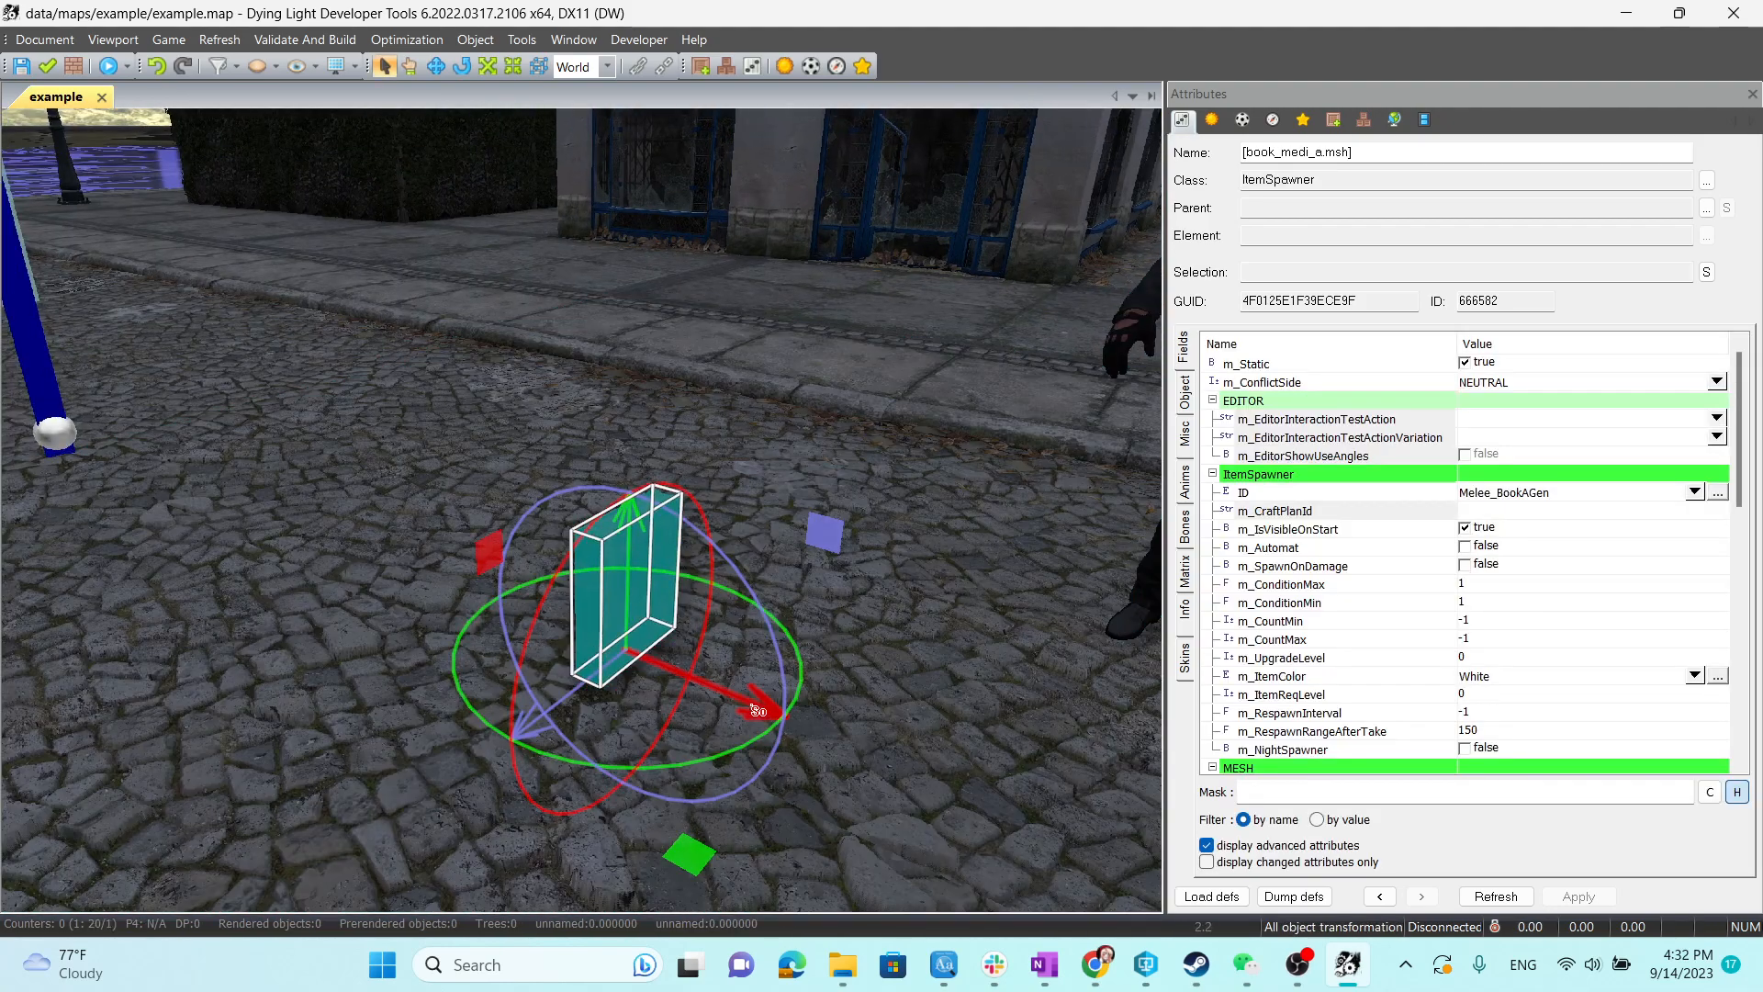
pyautogui.moveTo(723, 695); pyautogui.dragTo(392, 561)
pyautogui.moveTo(397, 565); pyautogui.dragTo(1155, 165, button='right')
pyautogui.press('w')
pyautogui.press('s')
# Search the meshes for "book" and place the book_medi_a.msh model on the cobblestones in front of the character.
pyautogui.click(1333, 119)
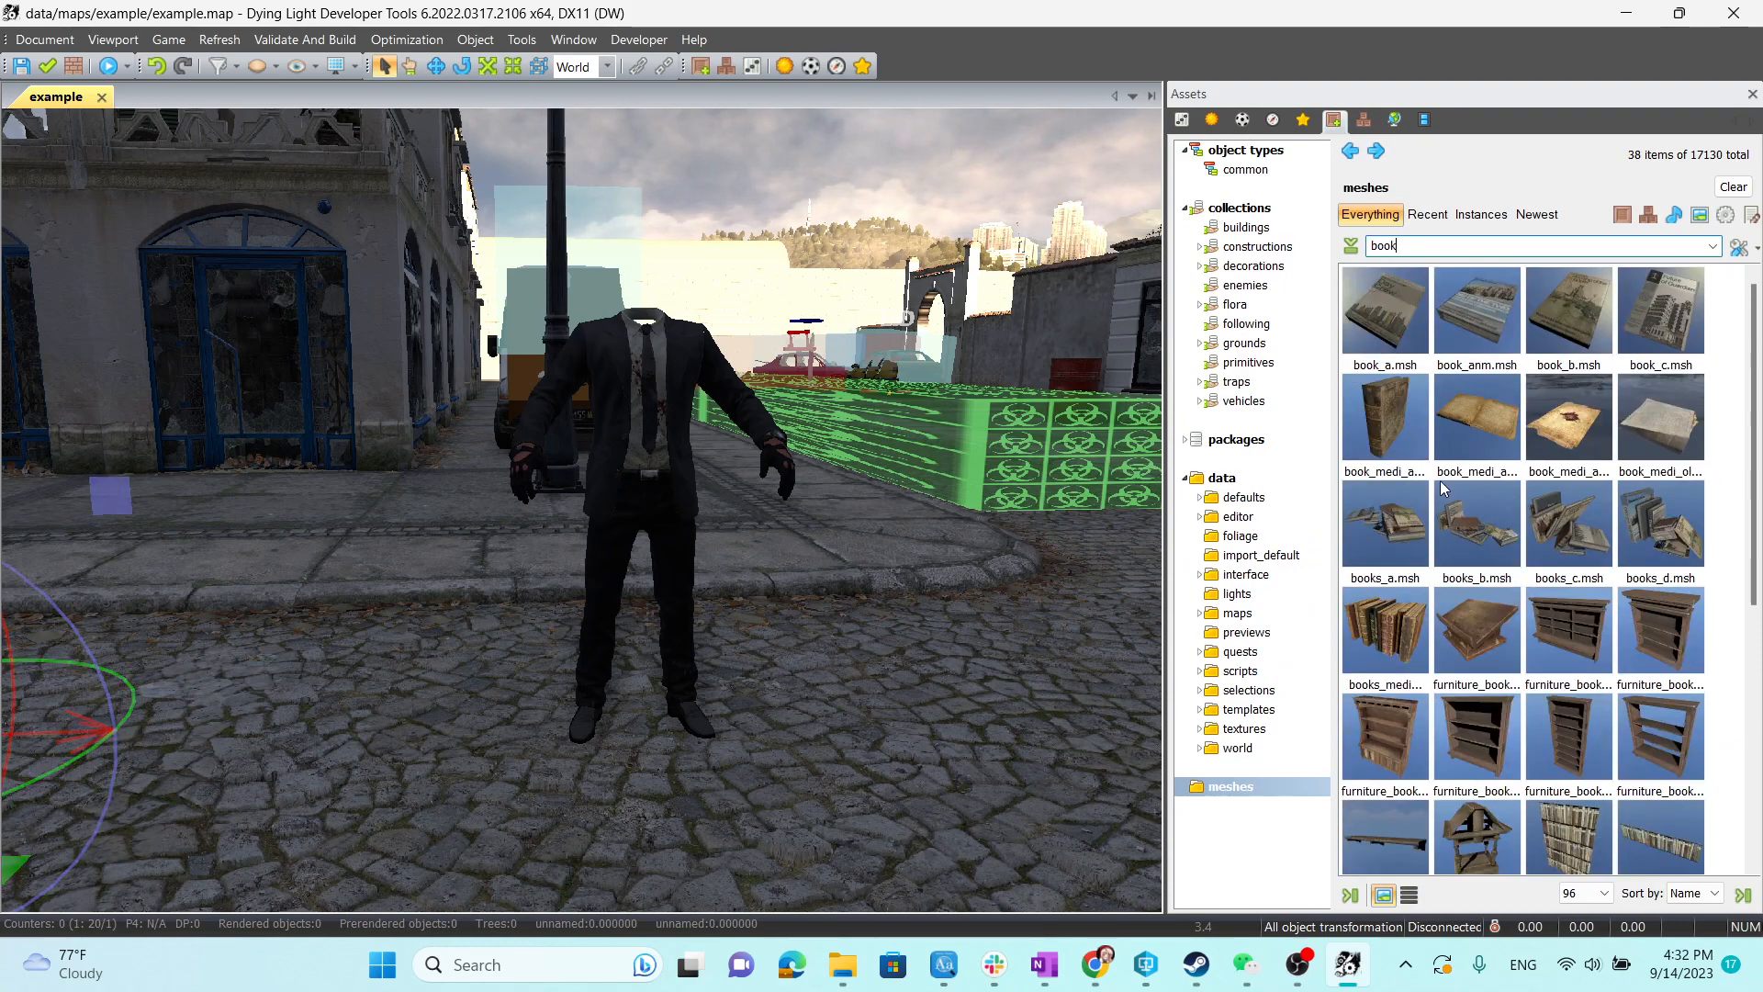
pyautogui.click(1377, 470)
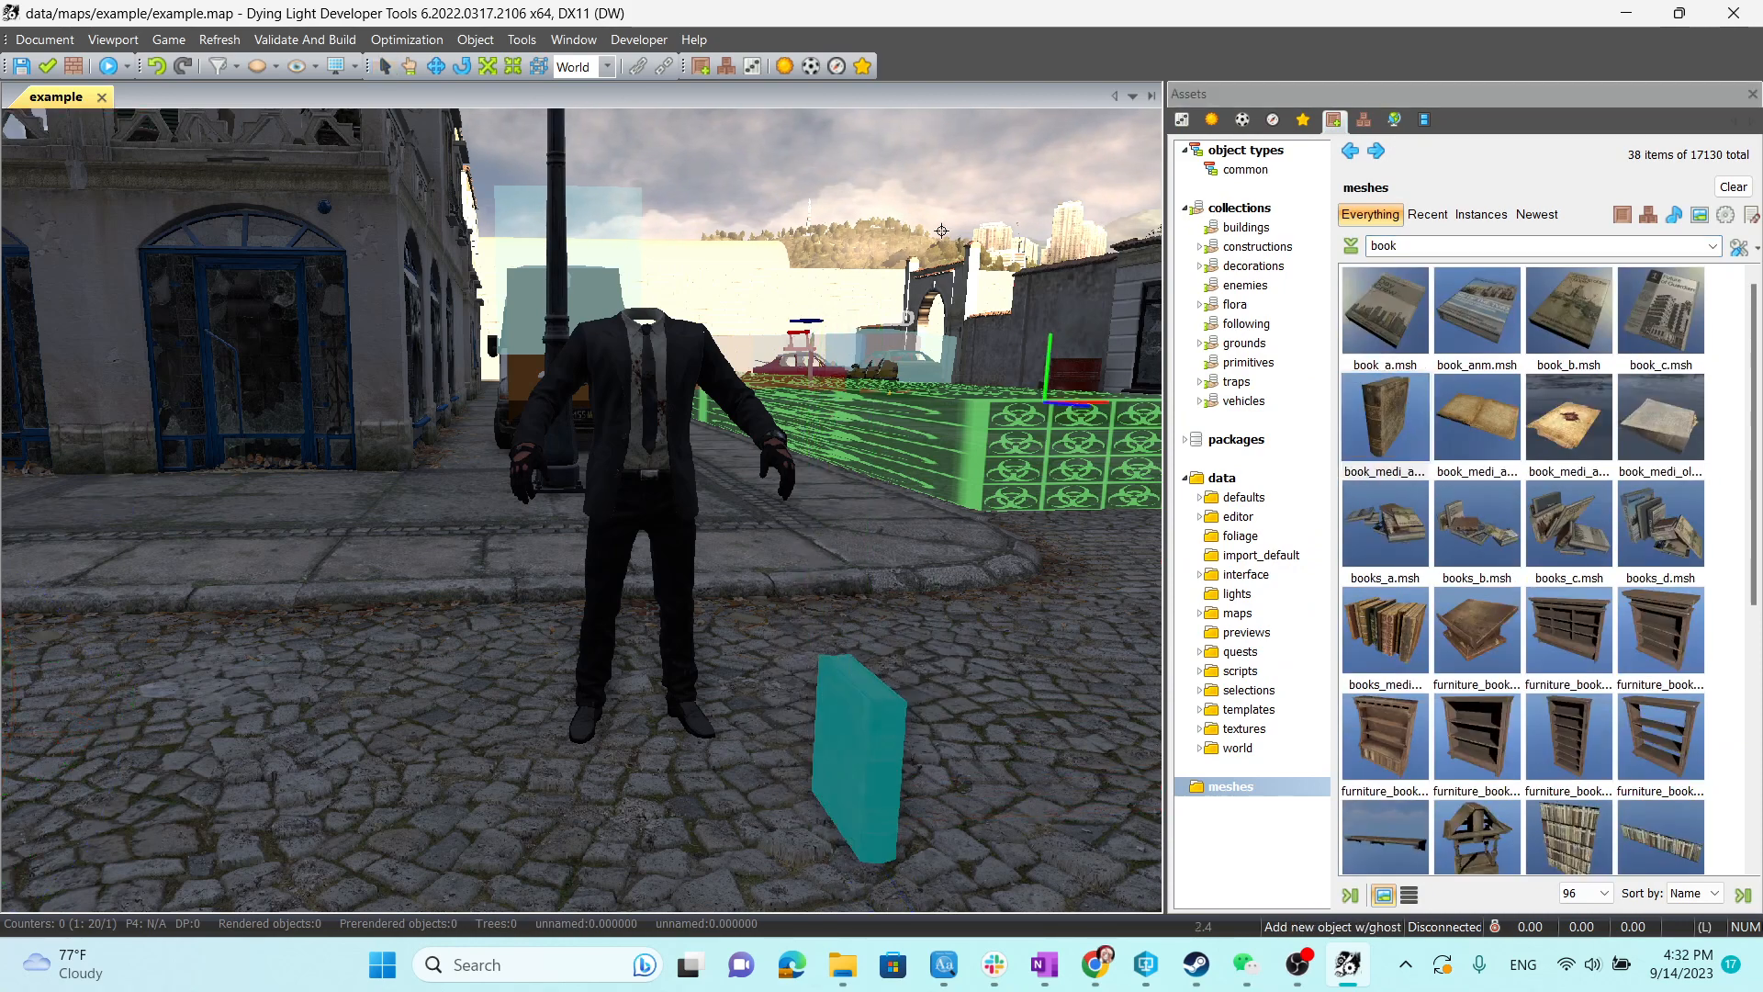
pyautogui.click(384, 71)
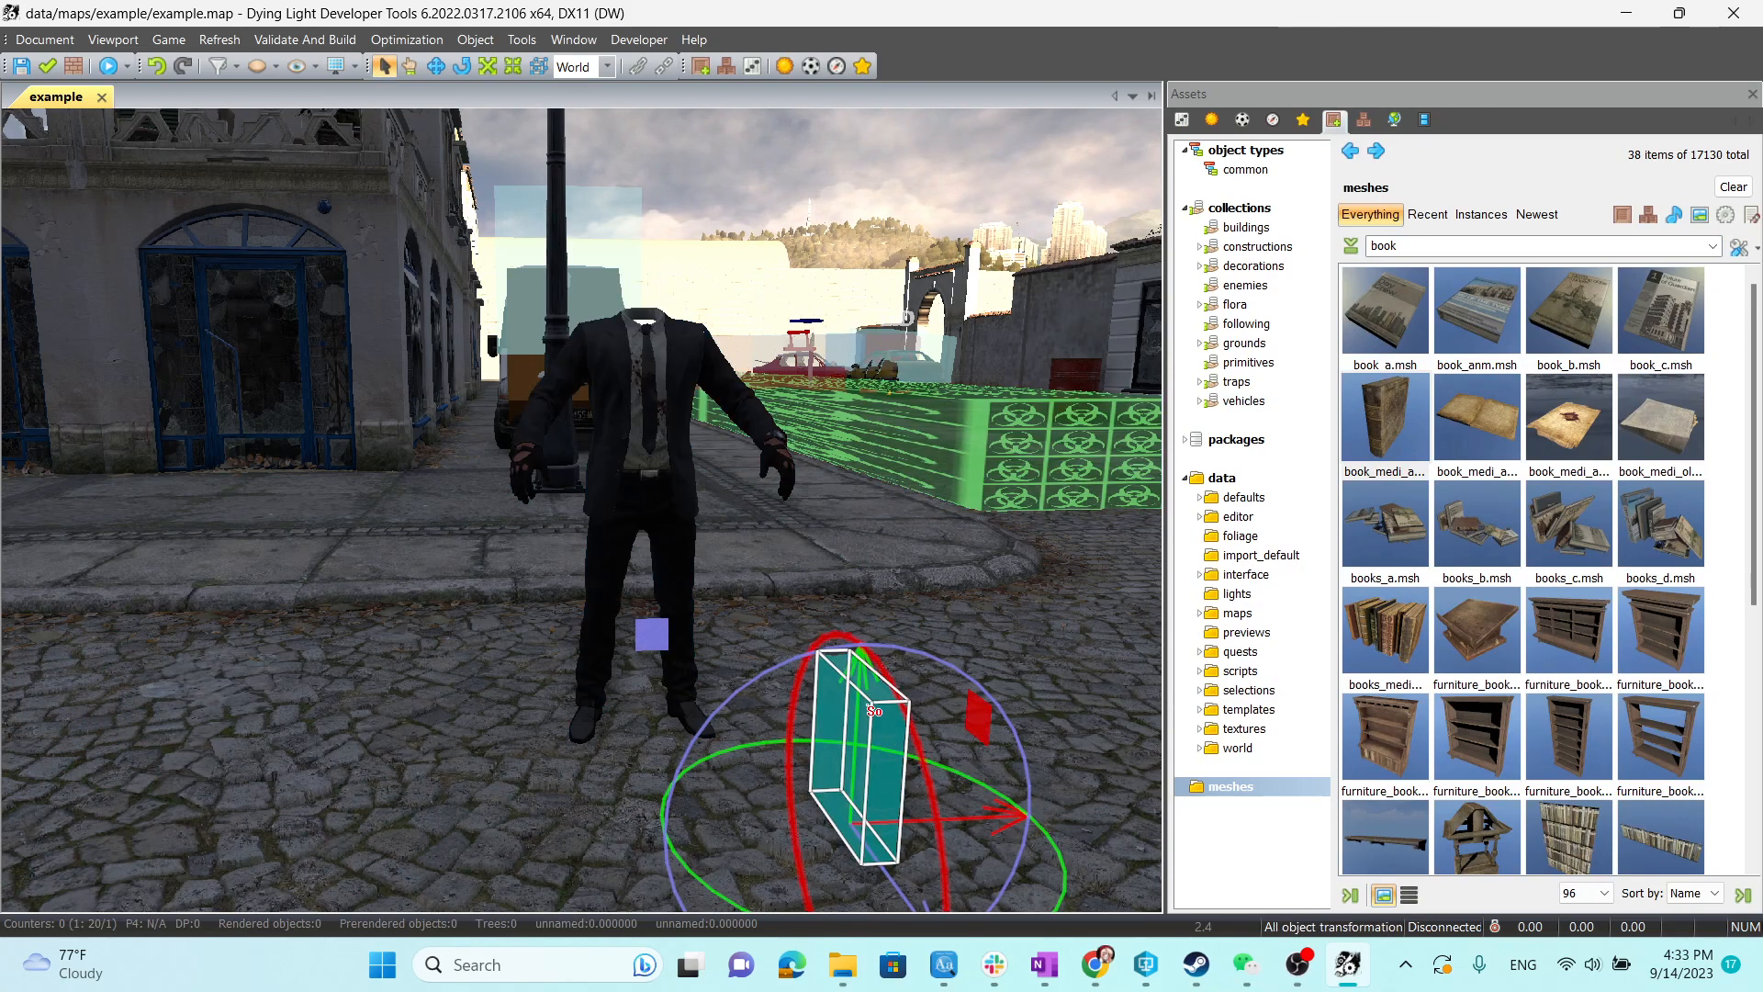
# Name the newly placed book model TheBook.
pyautogui.moveTo(831, 496); pyautogui.dragTo(869, 551, button='right')
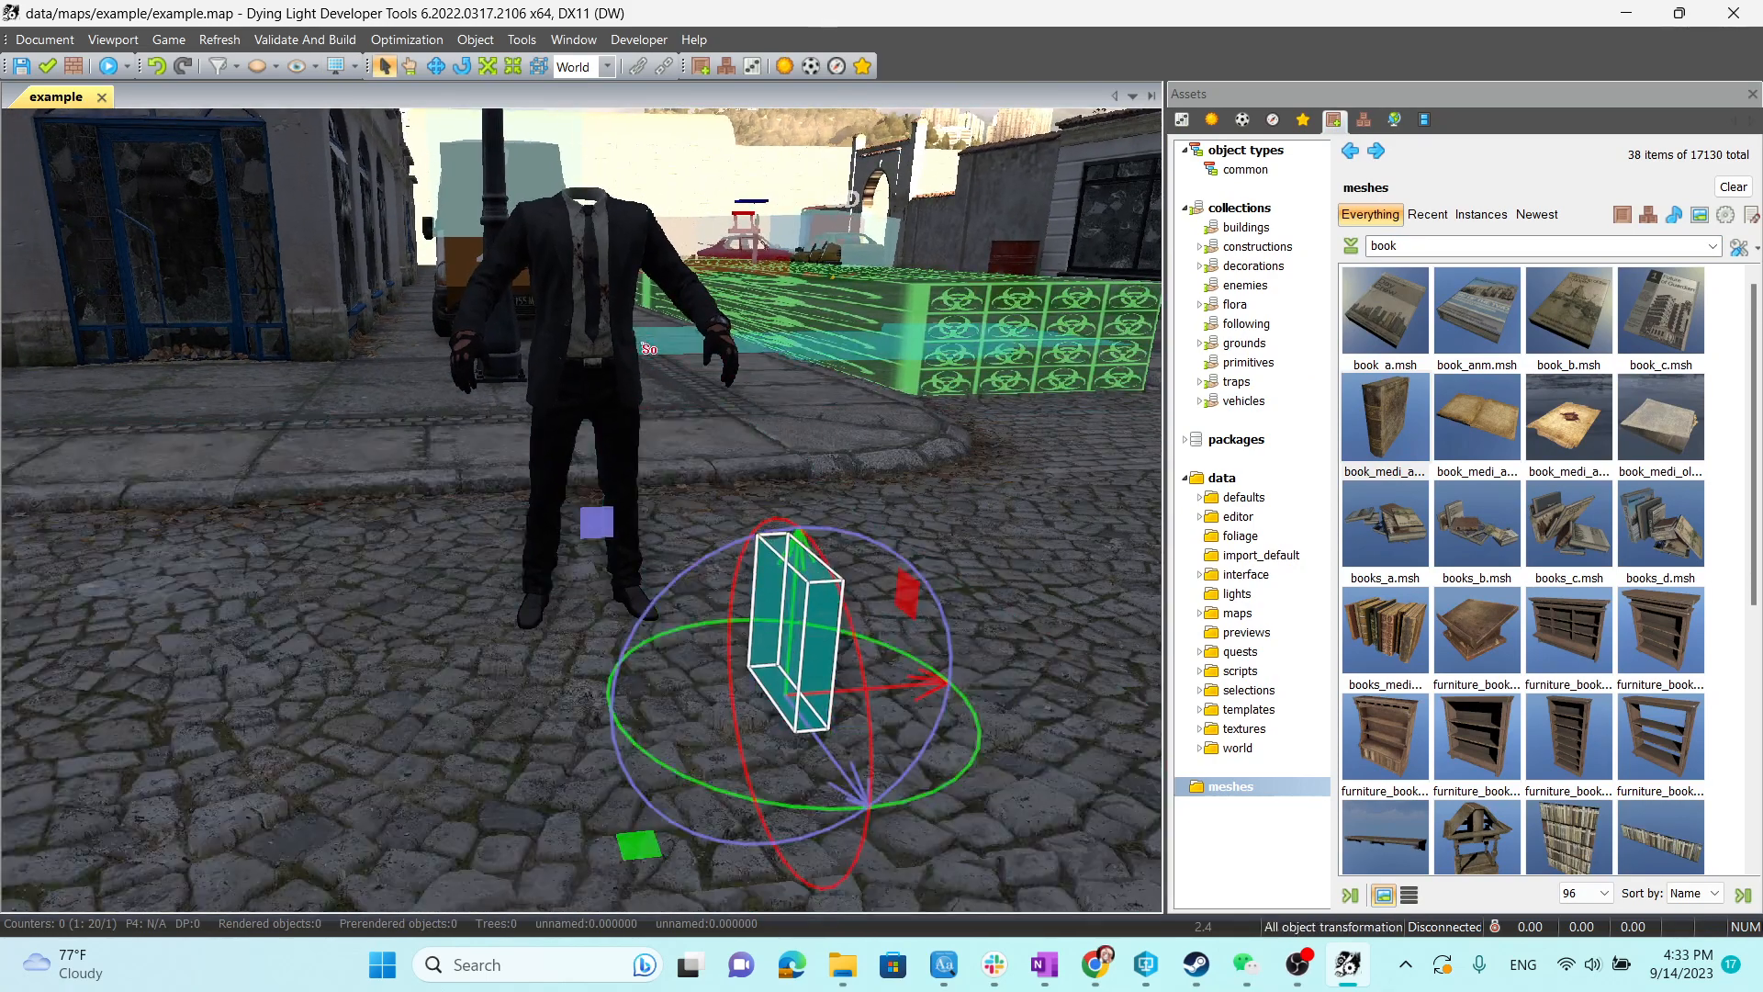
pyautogui.click(1183, 121)
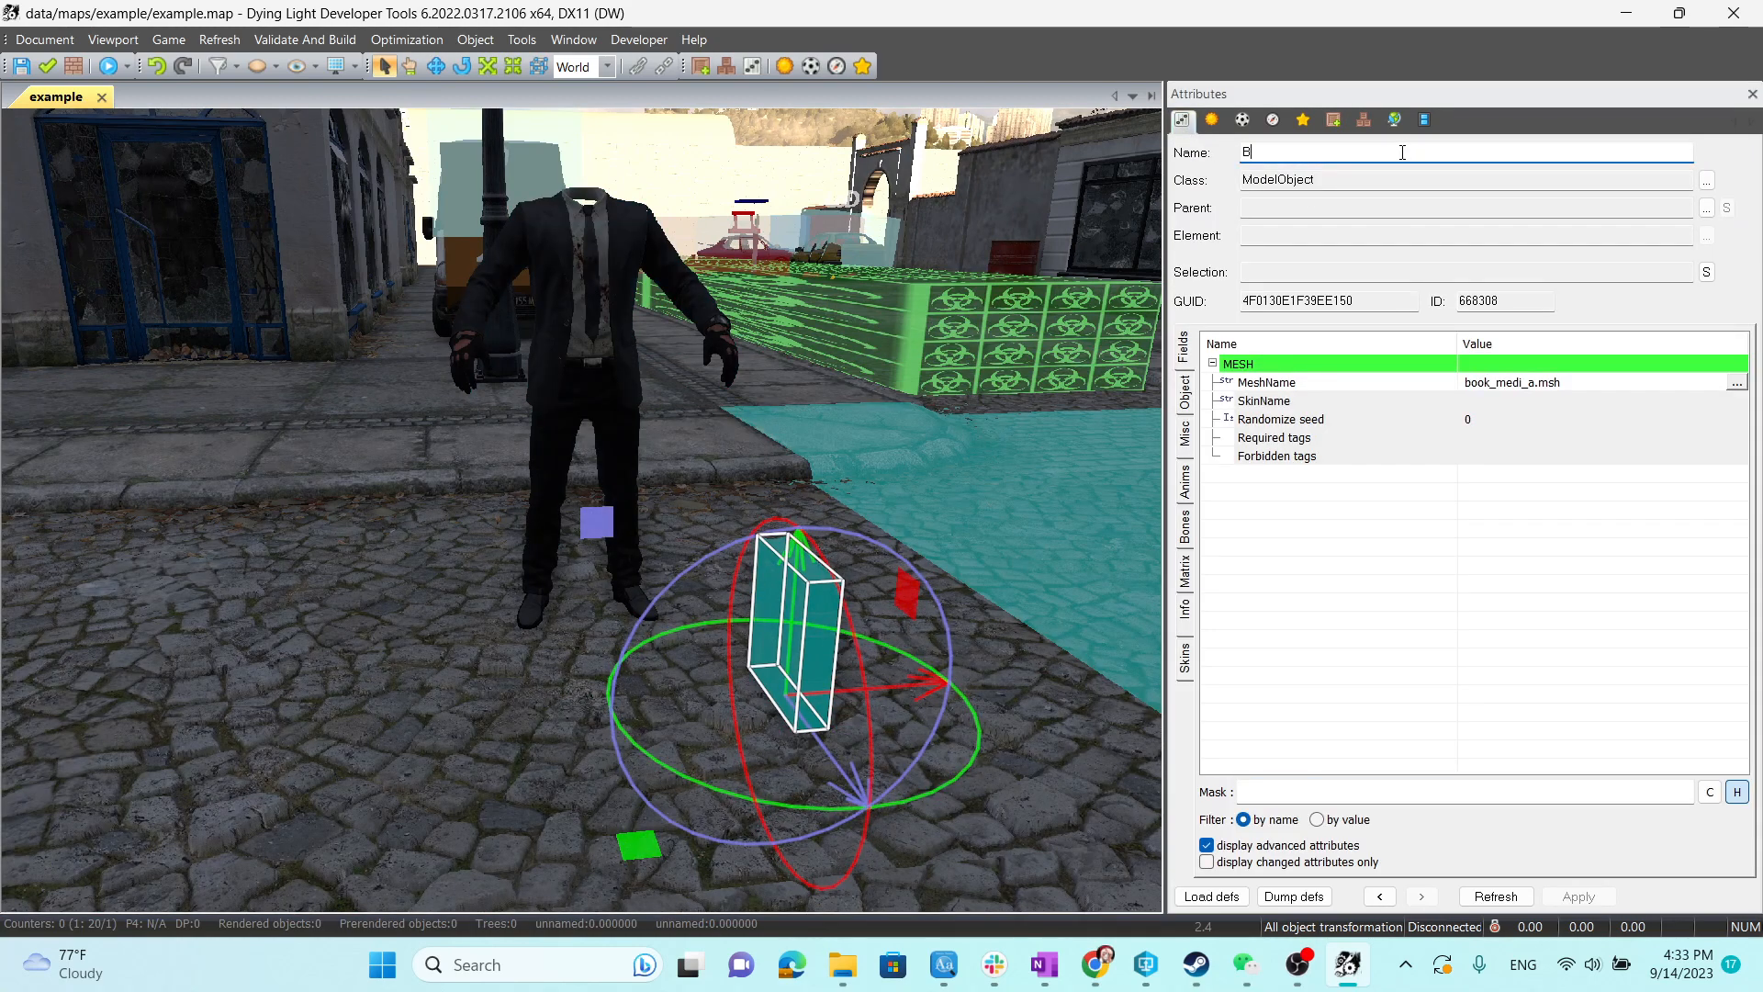
pyautogui.write('TheBook')
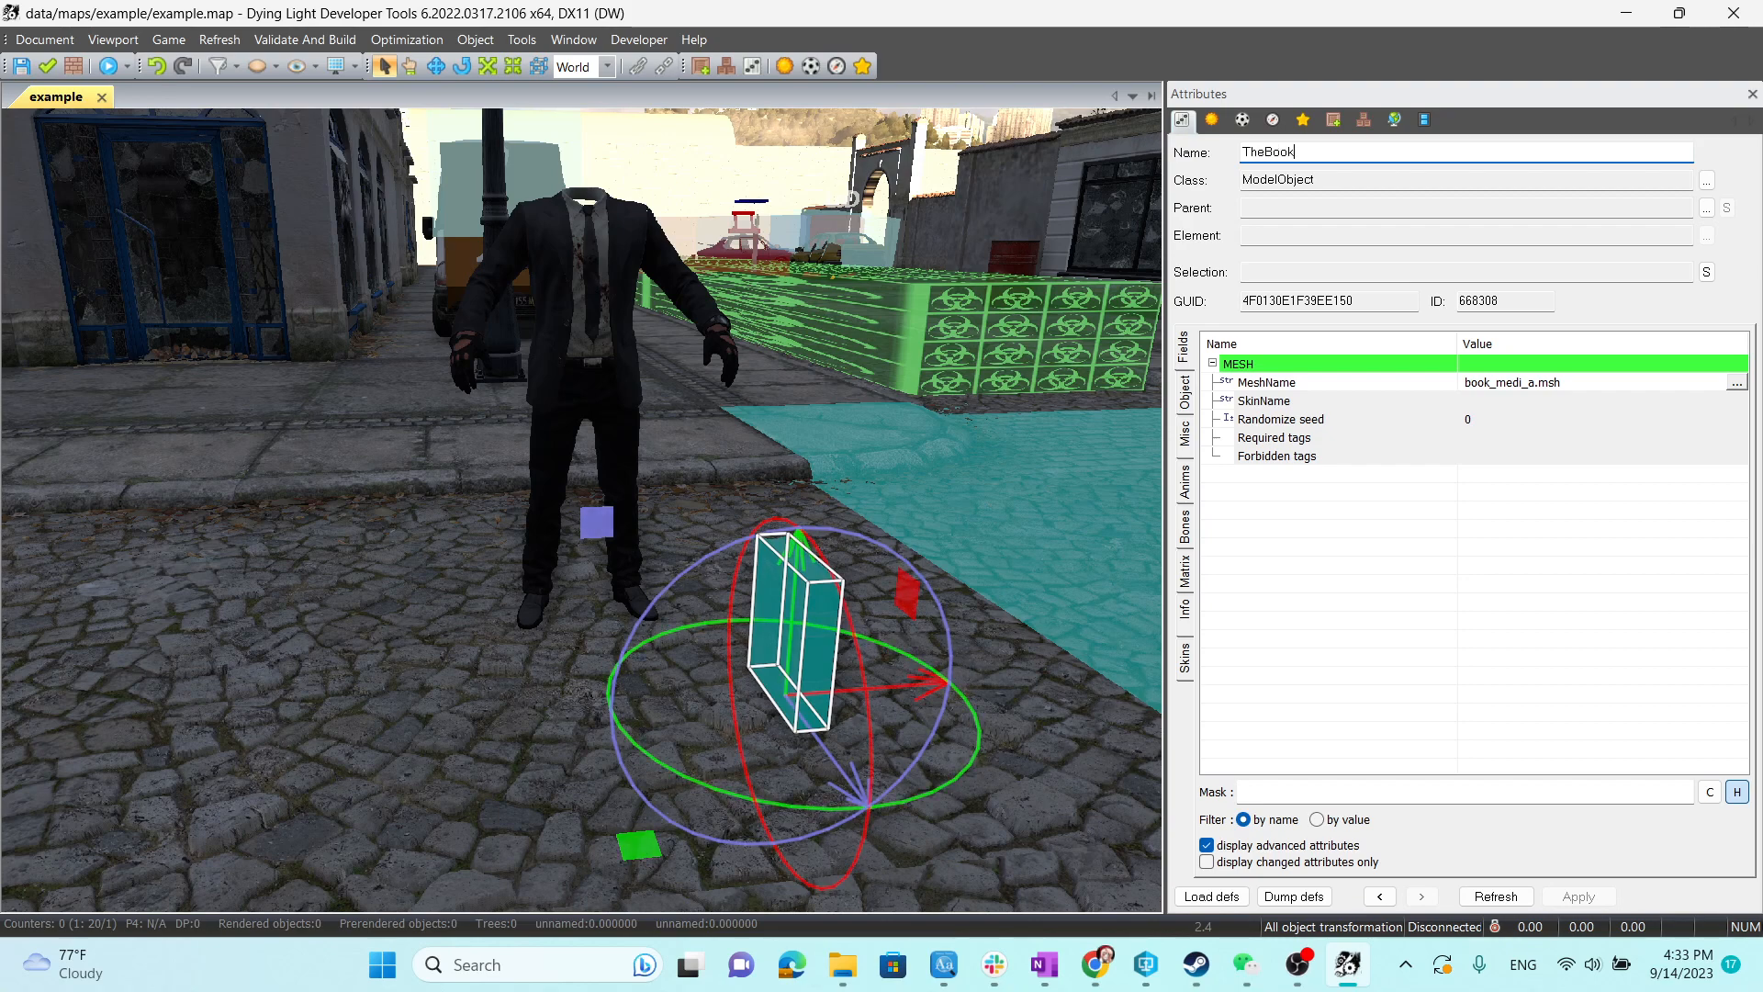
pyautogui.press('Tab')
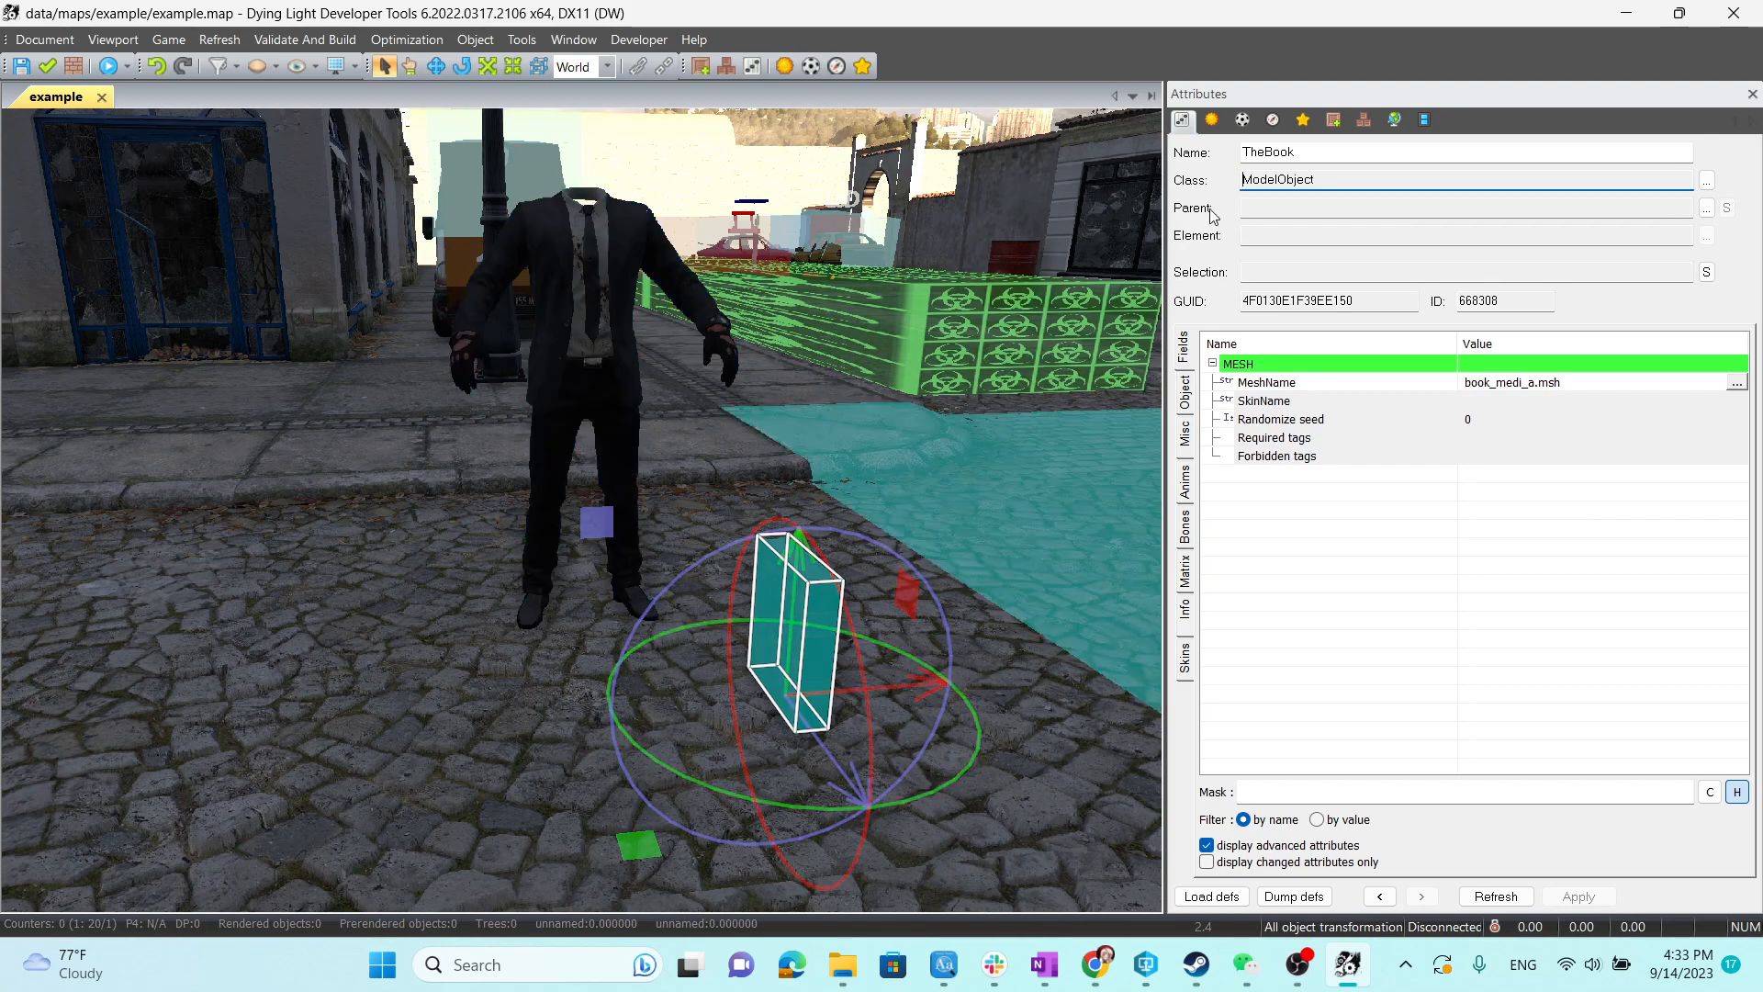
# Set the parent of TheBook to the PlayerCharacter model object.
pyautogui.click(1706, 208)
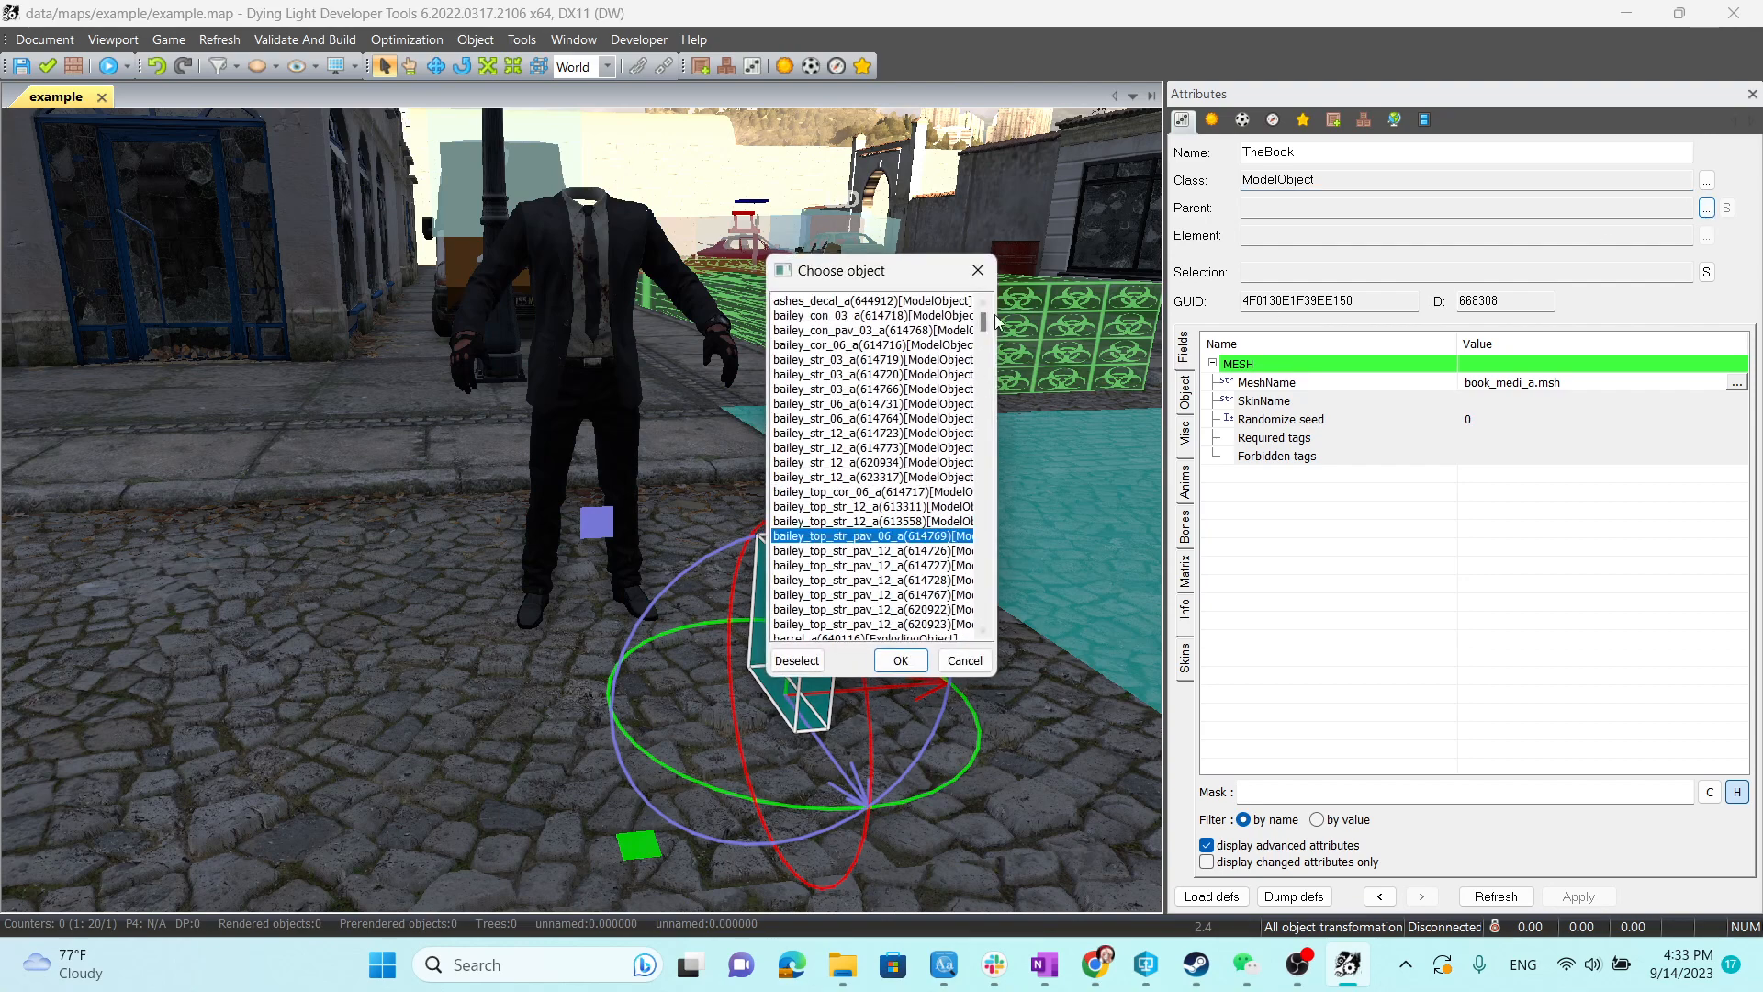
pyautogui.moveTo(985, 321); pyautogui.dragTo(983, 532)
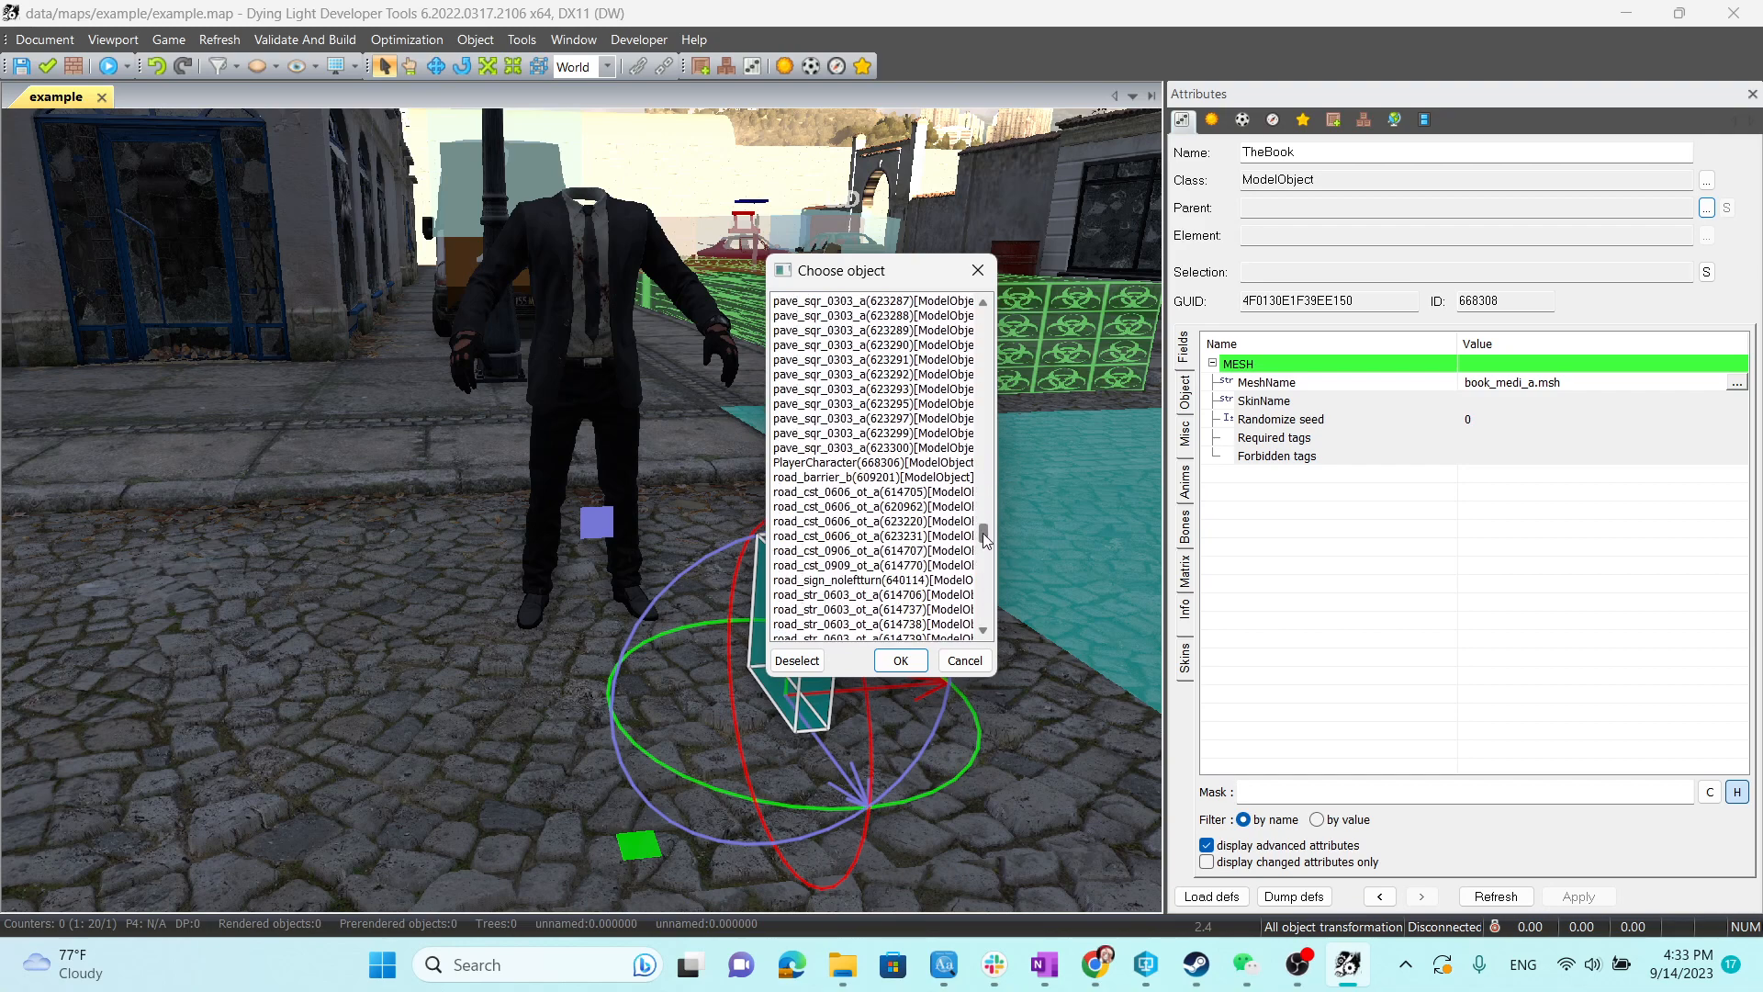
pyautogui.click(842, 461)
pyautogui.click(901, 660)
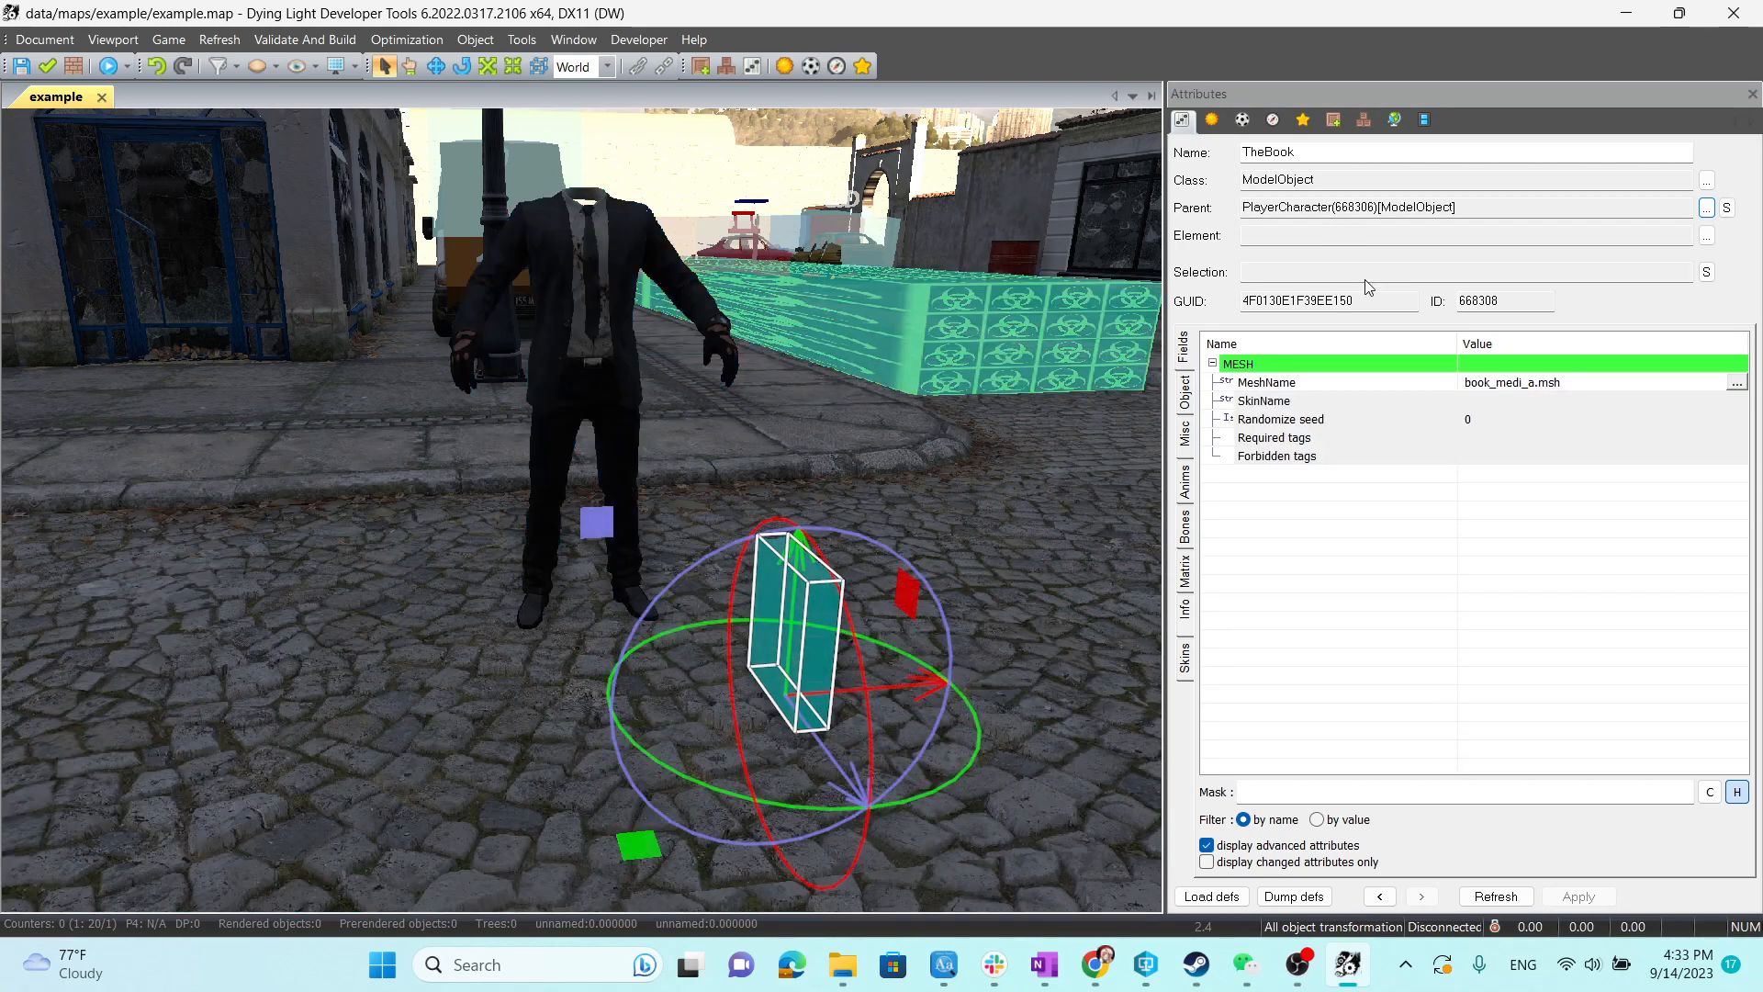
# Attach TheBook to the r_hand bone of its parent character as the mesh element.
pyautogui.click(1388, 236)
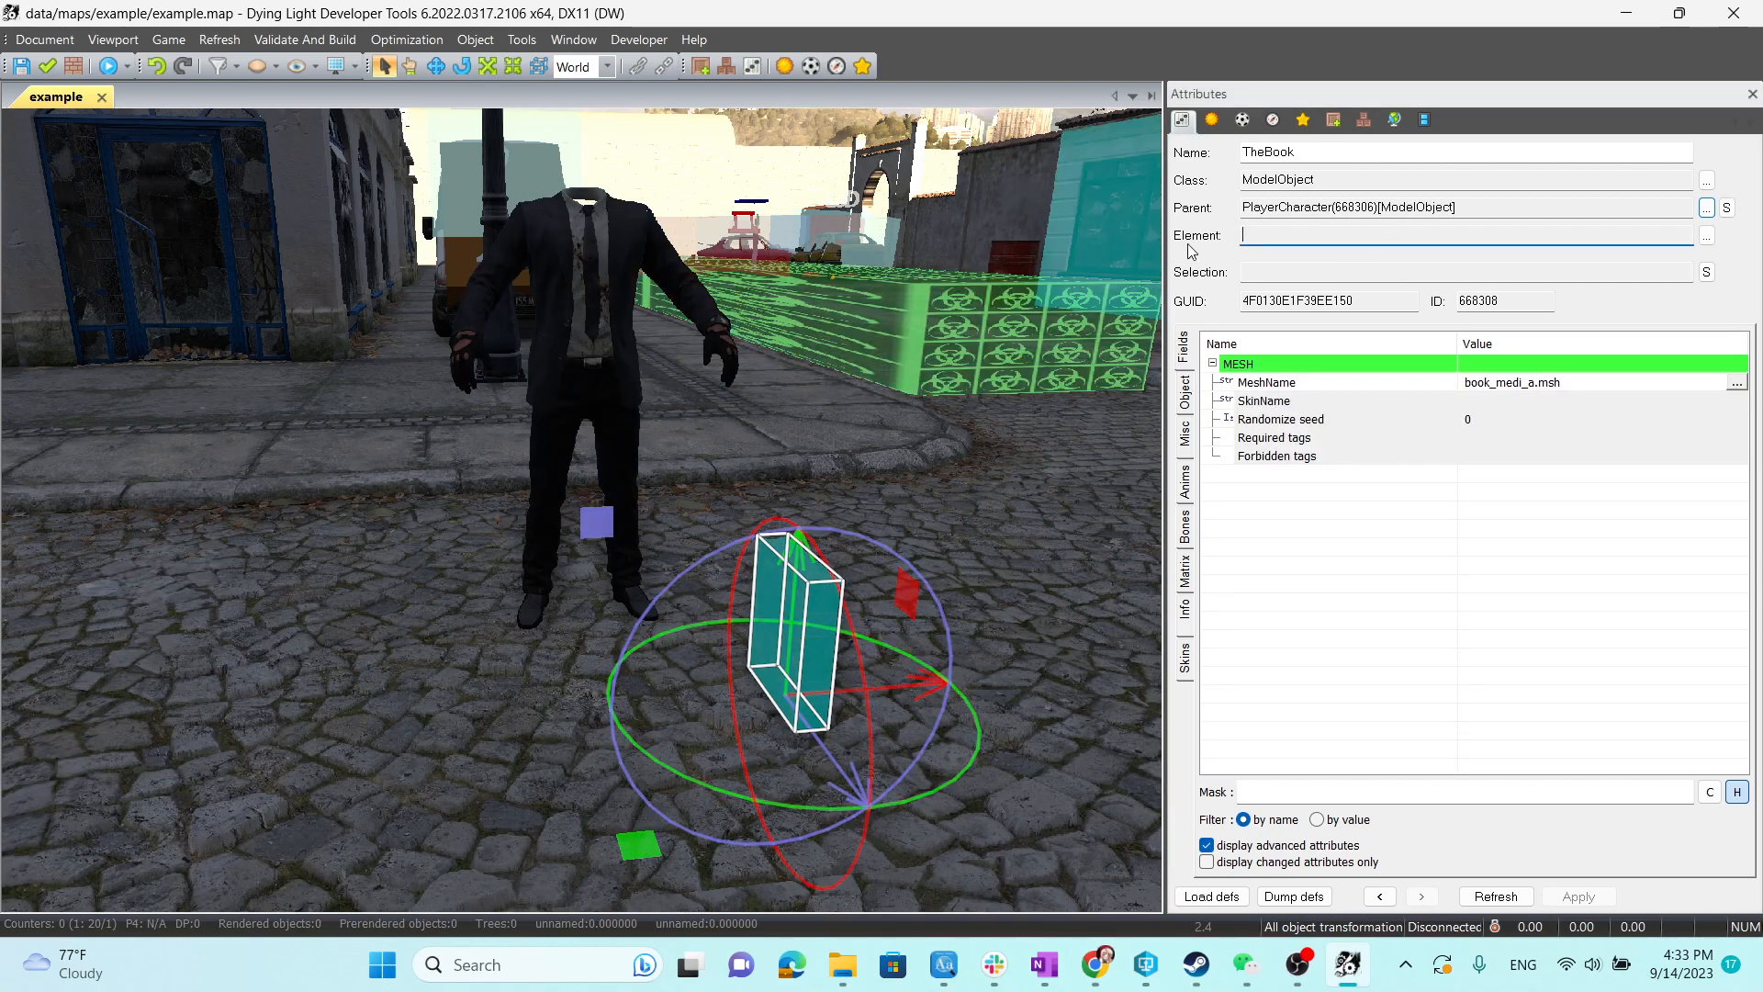
pyautogui.click(1705, 236)
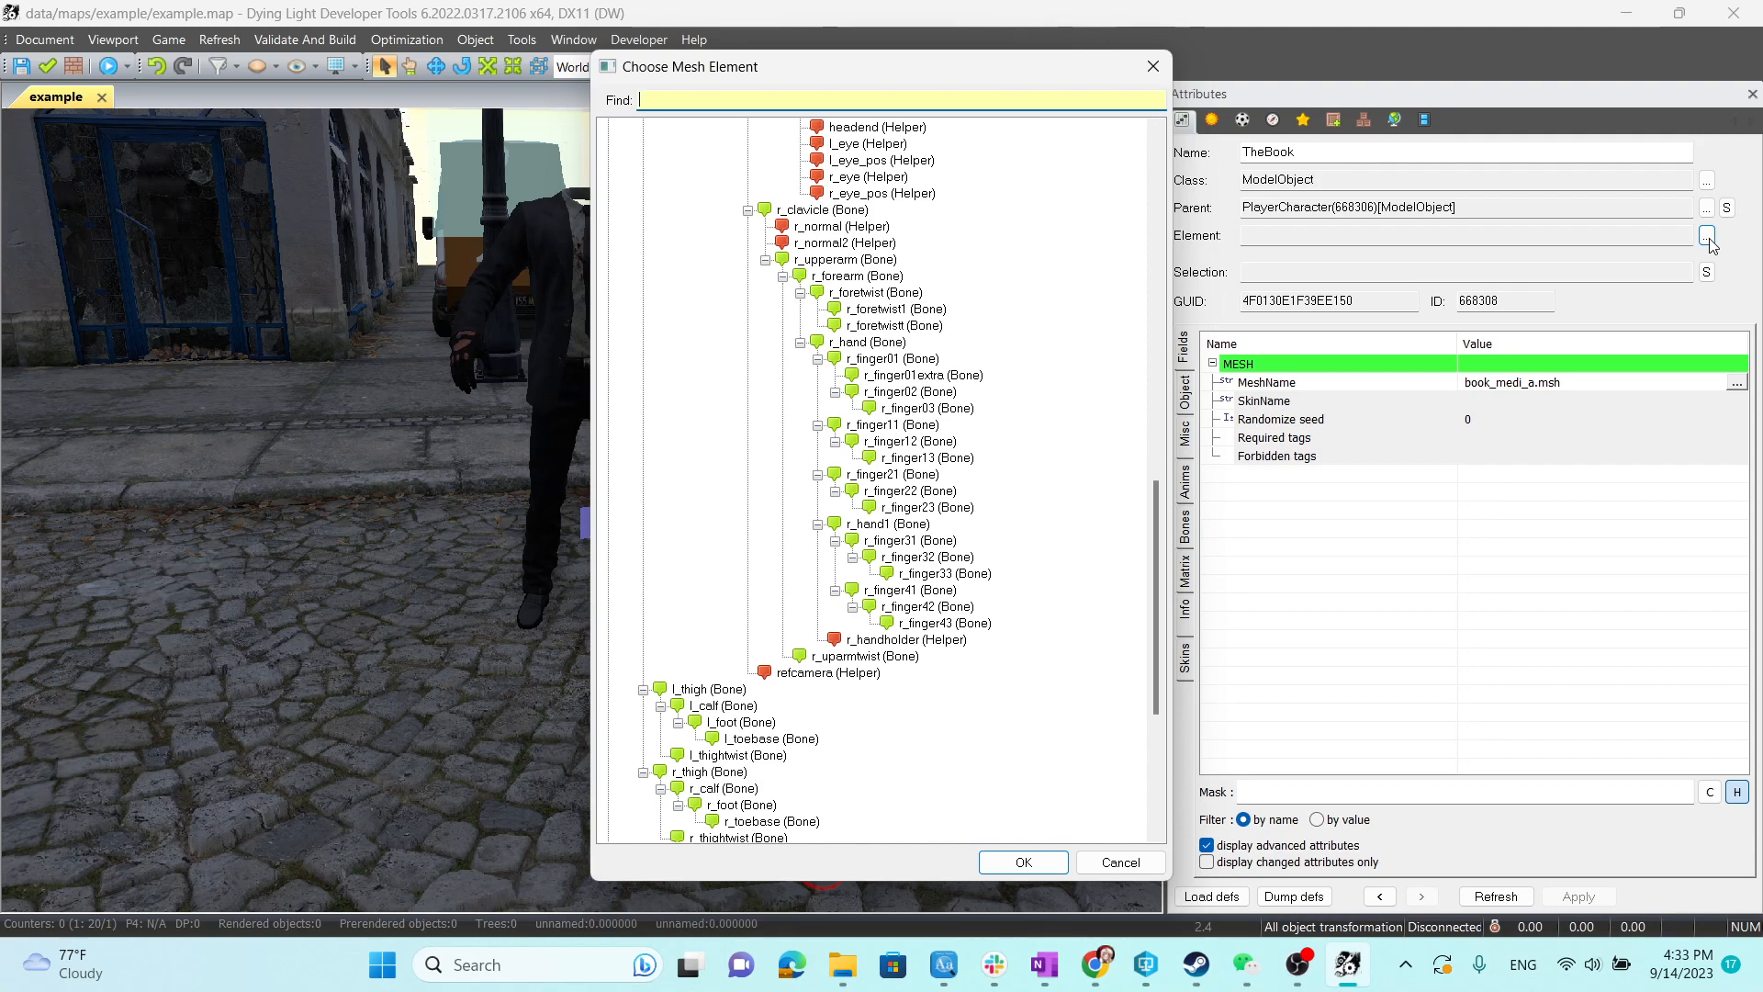
pyautogui.moveTo(1159, 549)
pyautogui.mouseDown()
pyautogui.moveTo(1161, 240)
pyautogui.moveTo(1164, 303)
pyautogui.moveTo(1188, 208)
pyautogui.moveTo(1202, 604)
pyautogui.moveTo(1166, 495)
pyautogui.moveTo(1155, 292)
pyautogui.moveTo(1143, 587)
pyautogui.moveTo(1131, 450)
pyautogui.moveTo(1131, 548)
pyautogui.mouseUp()
pyautogui.click(867, 359)
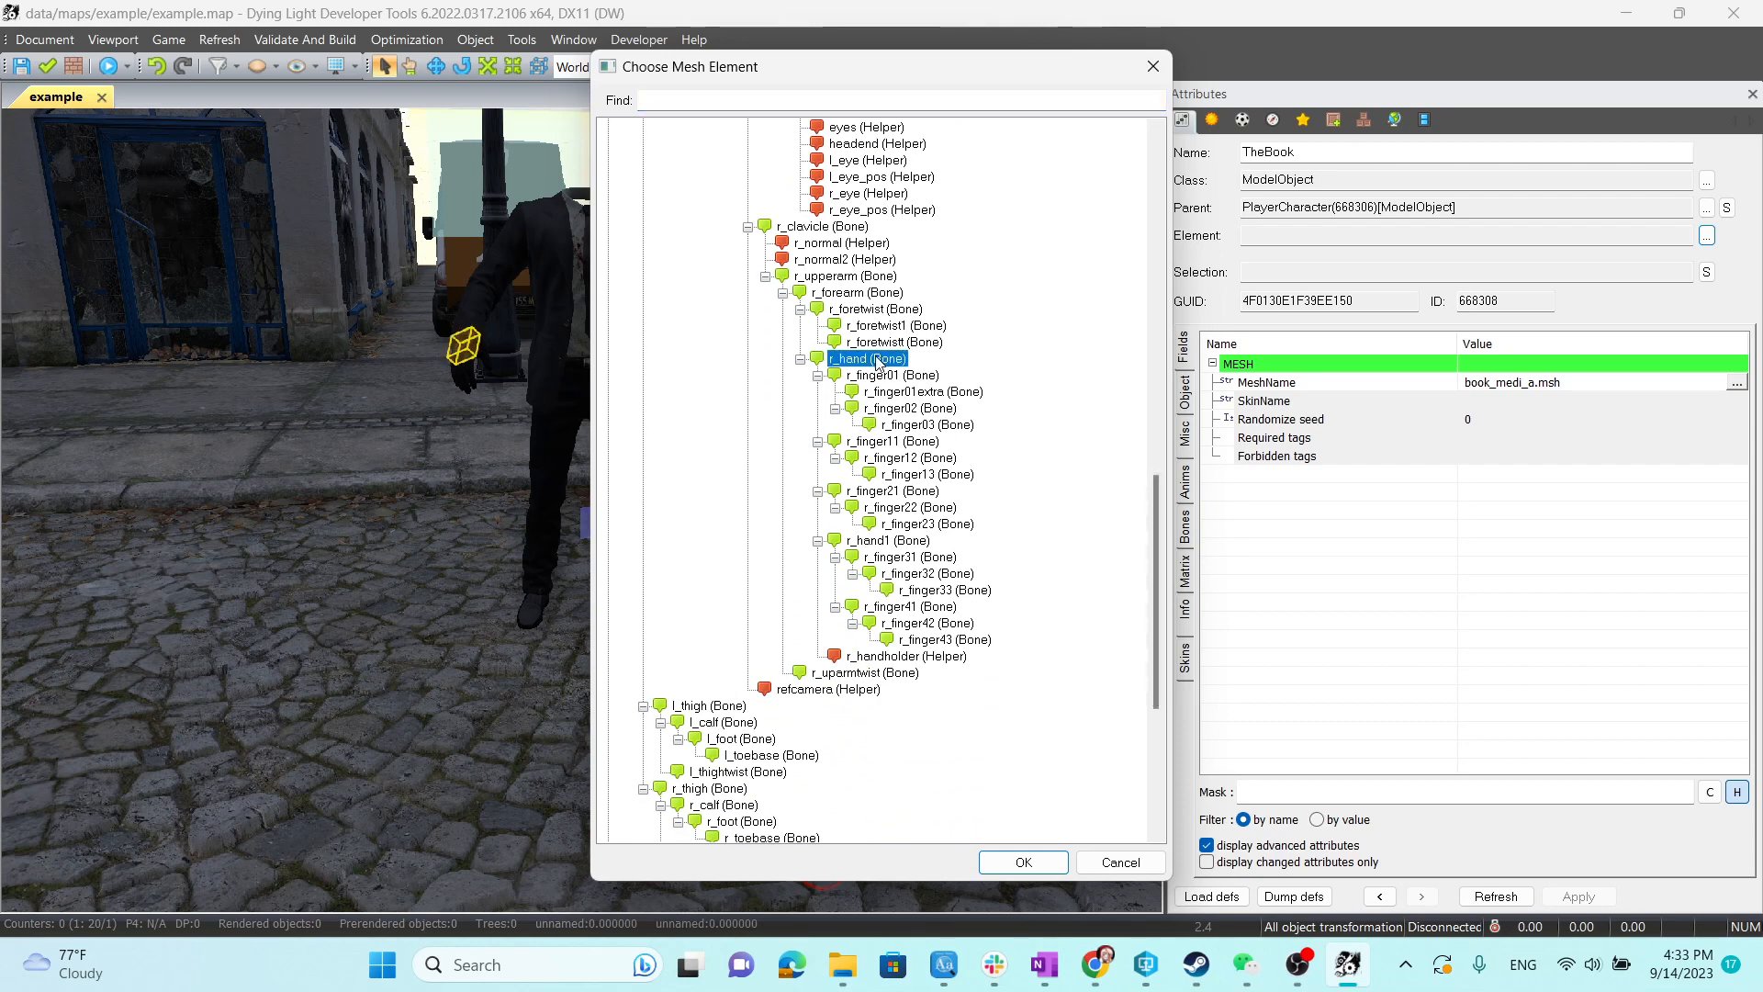
pyautogui.moveTo(730, 74); pyautogui.dragTo(874, 82)
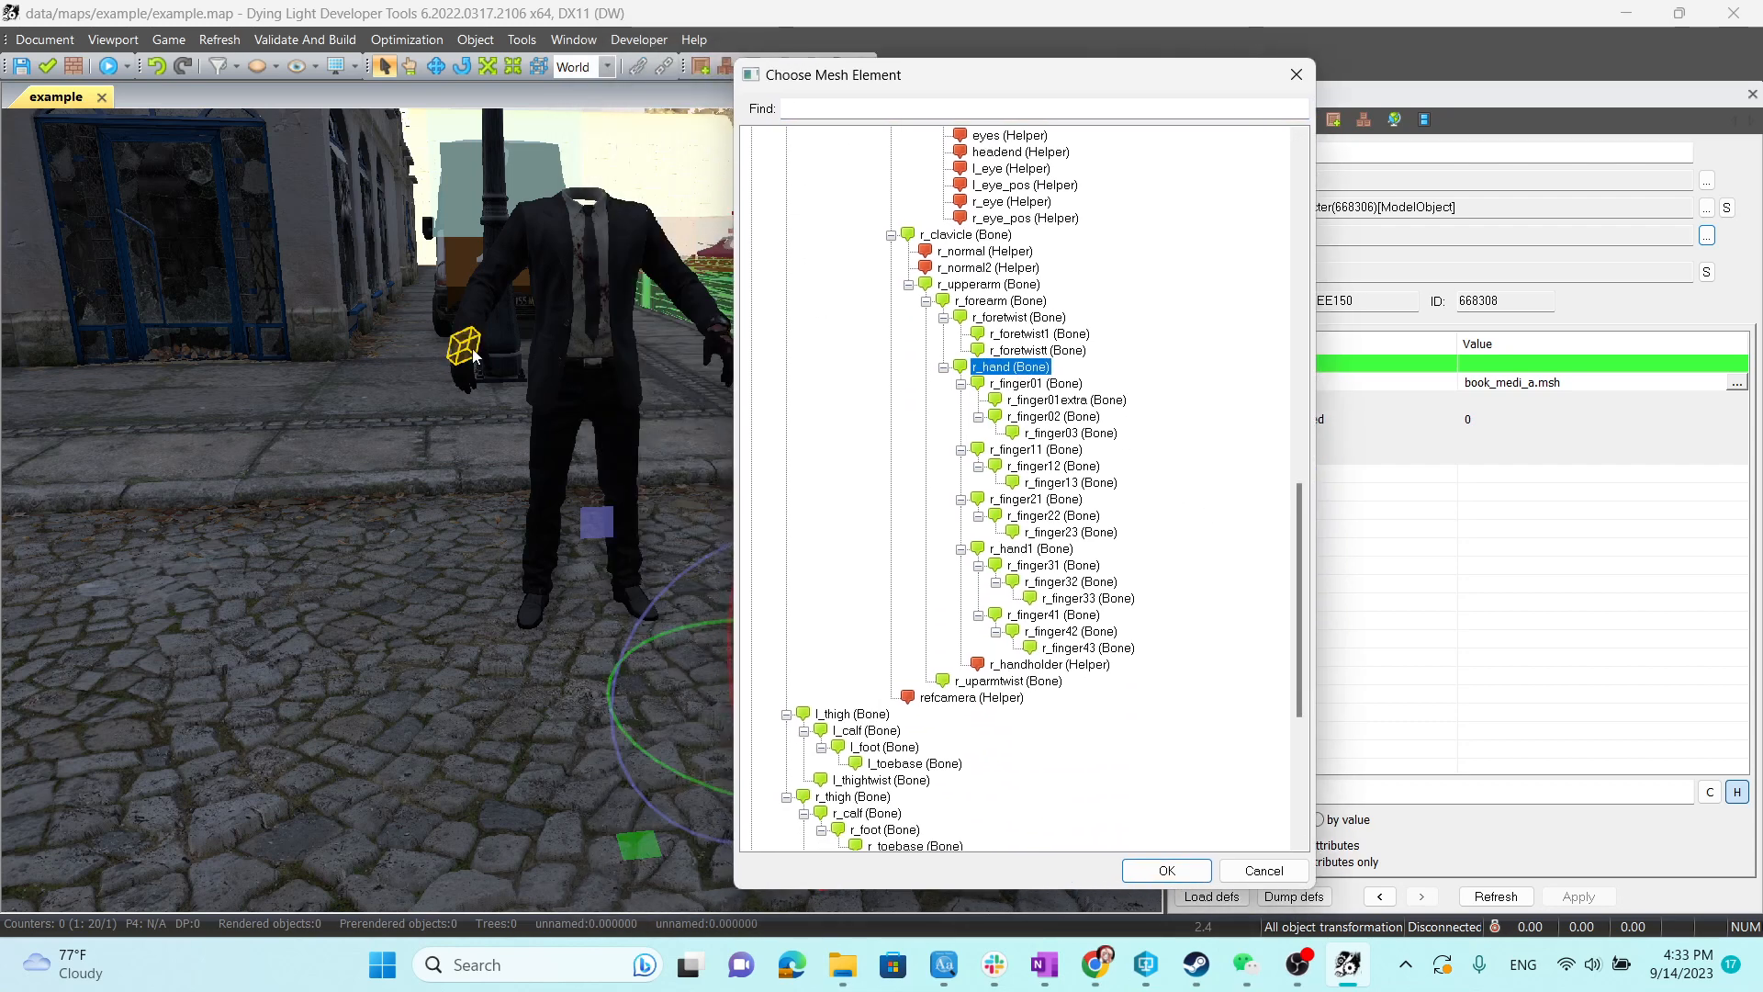
pyautogui.click(1166, 872)
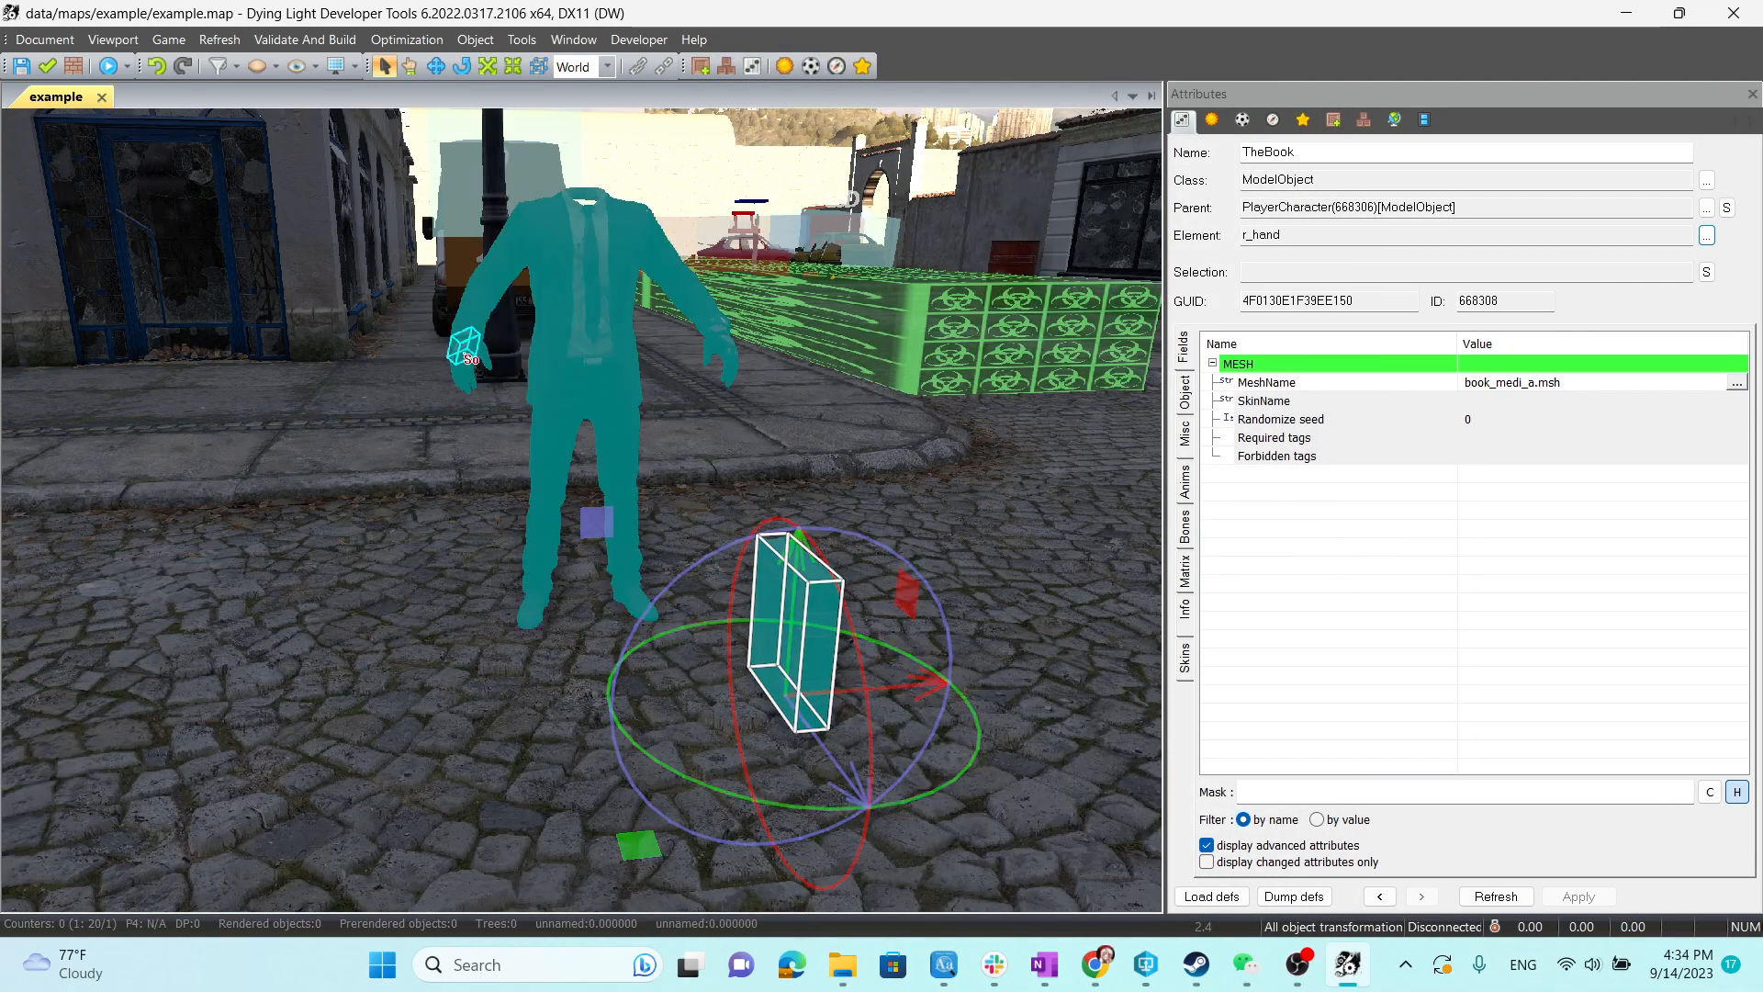
# Move TheBook back along the blue axis towards the character and raise it to just below the right hand.
pyautogui.moveTo(570, 307); pyautogui.dragTo(544, 386, button='right')
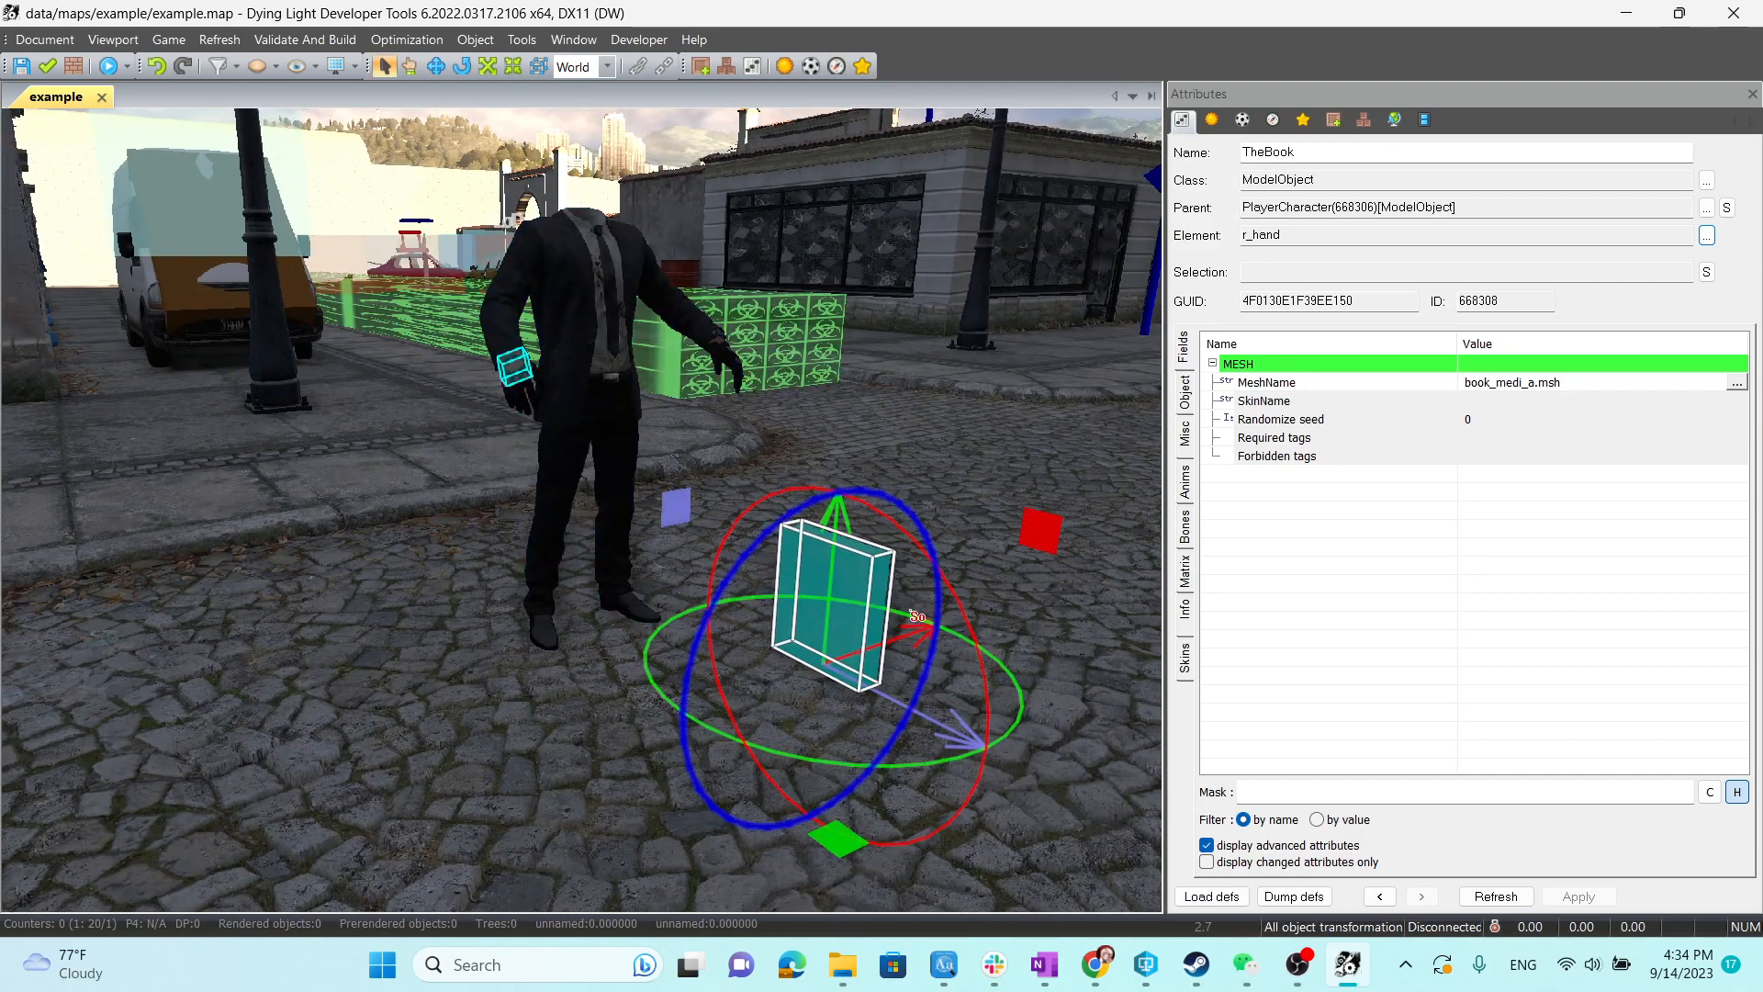
pyautogui.moveTo(915, 615); pyautogui.dragTo(866, 765, button='right')
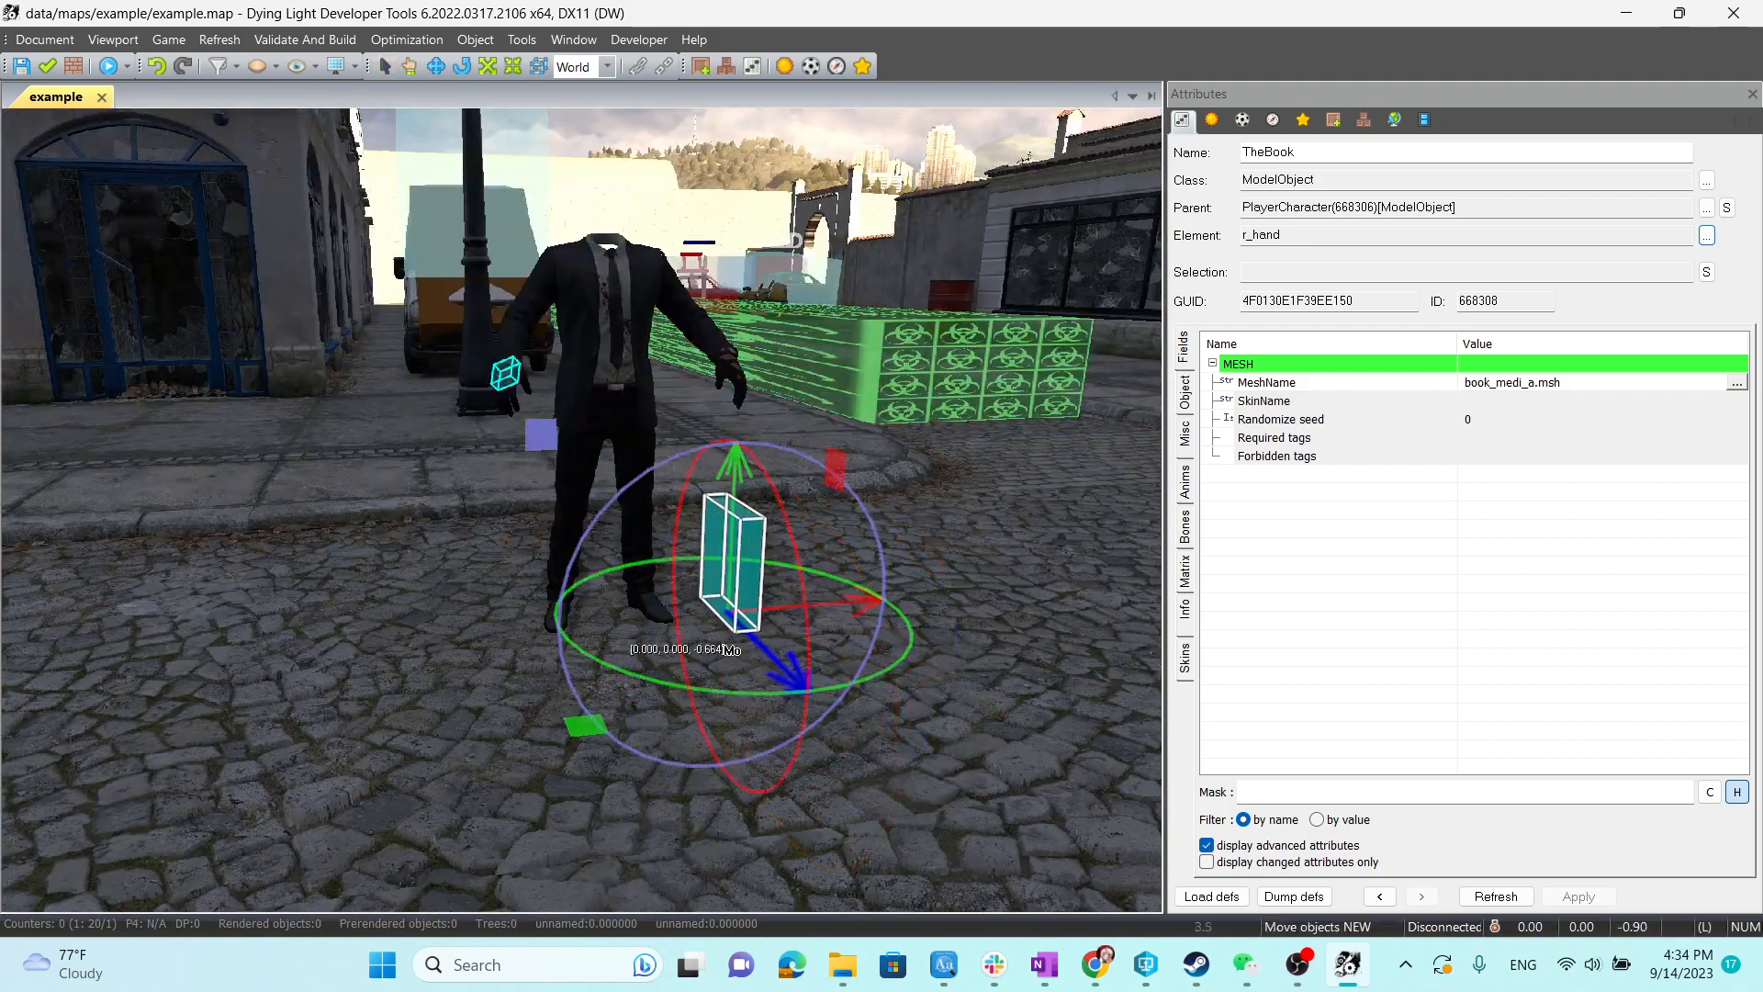
pyautogui.moveTo(728, 649); pyautogui.dragTo(643, 602)
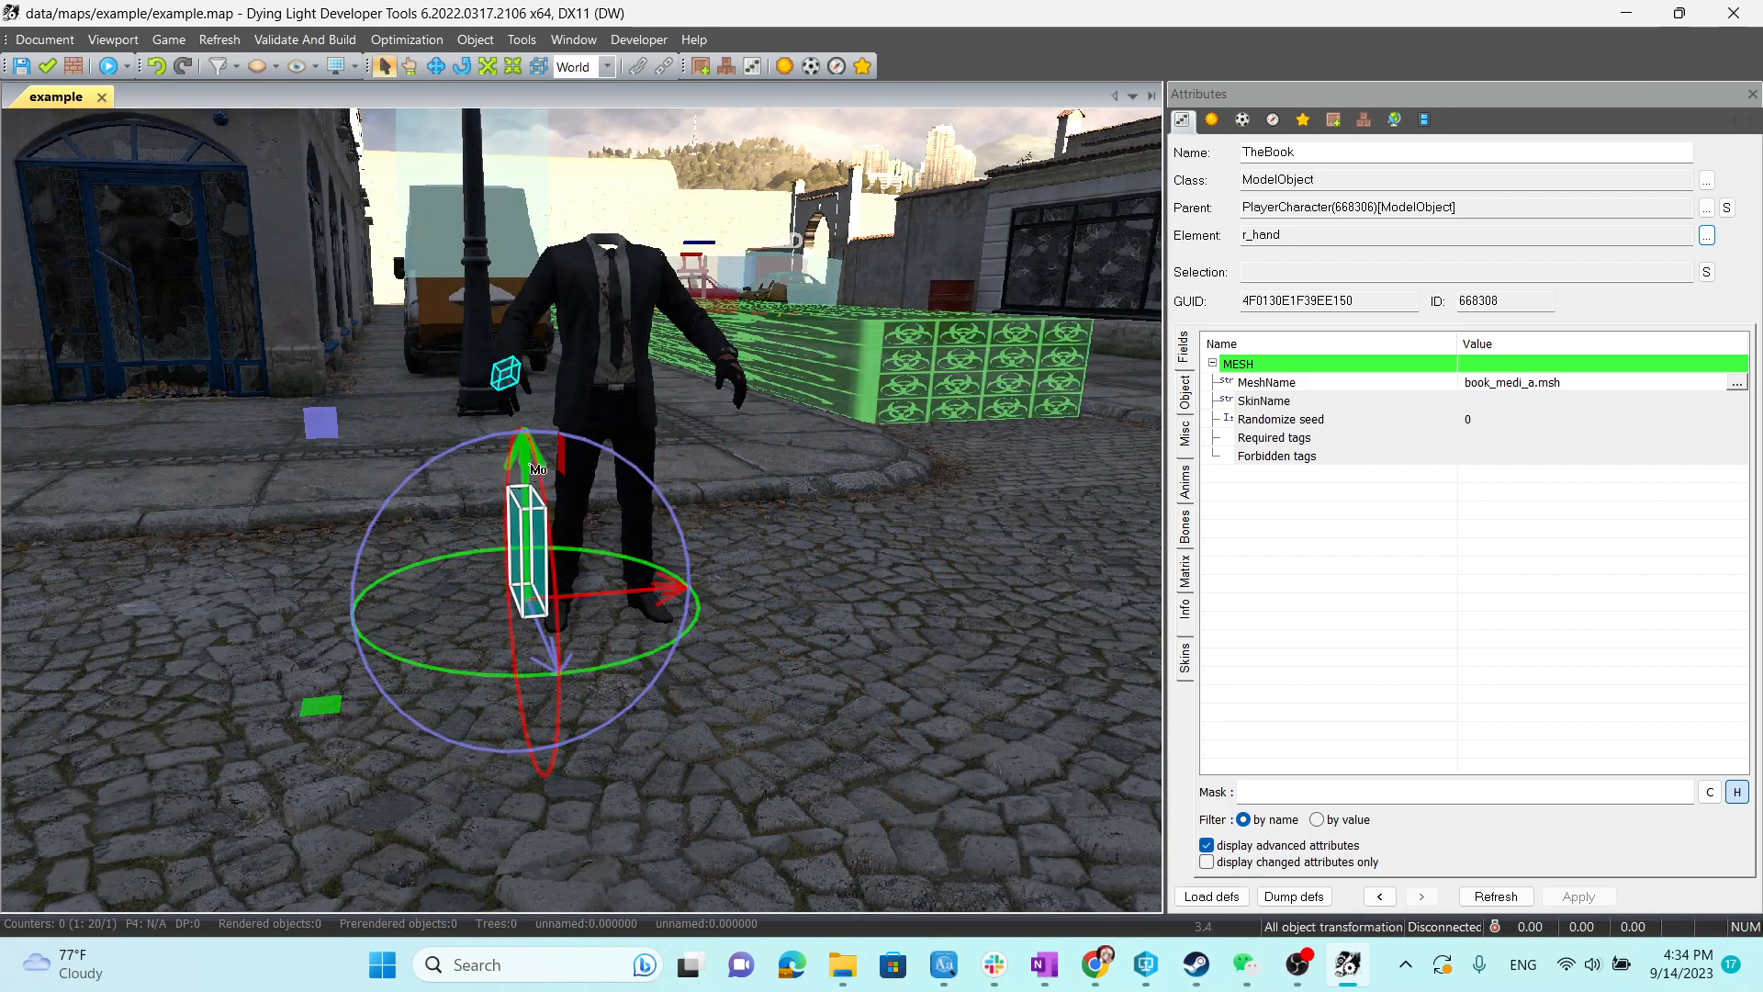
pyautogui.moveTo(532, 466); pyautogui.dragTo(533, 386)
pyautogui.moveTo(533, 385); pyautogui.dragTo(657, 317, button='right')
pyautogui.press('w')
pyautogui.moveTo(482, 577); pyautogui.dragTo(484, 479)
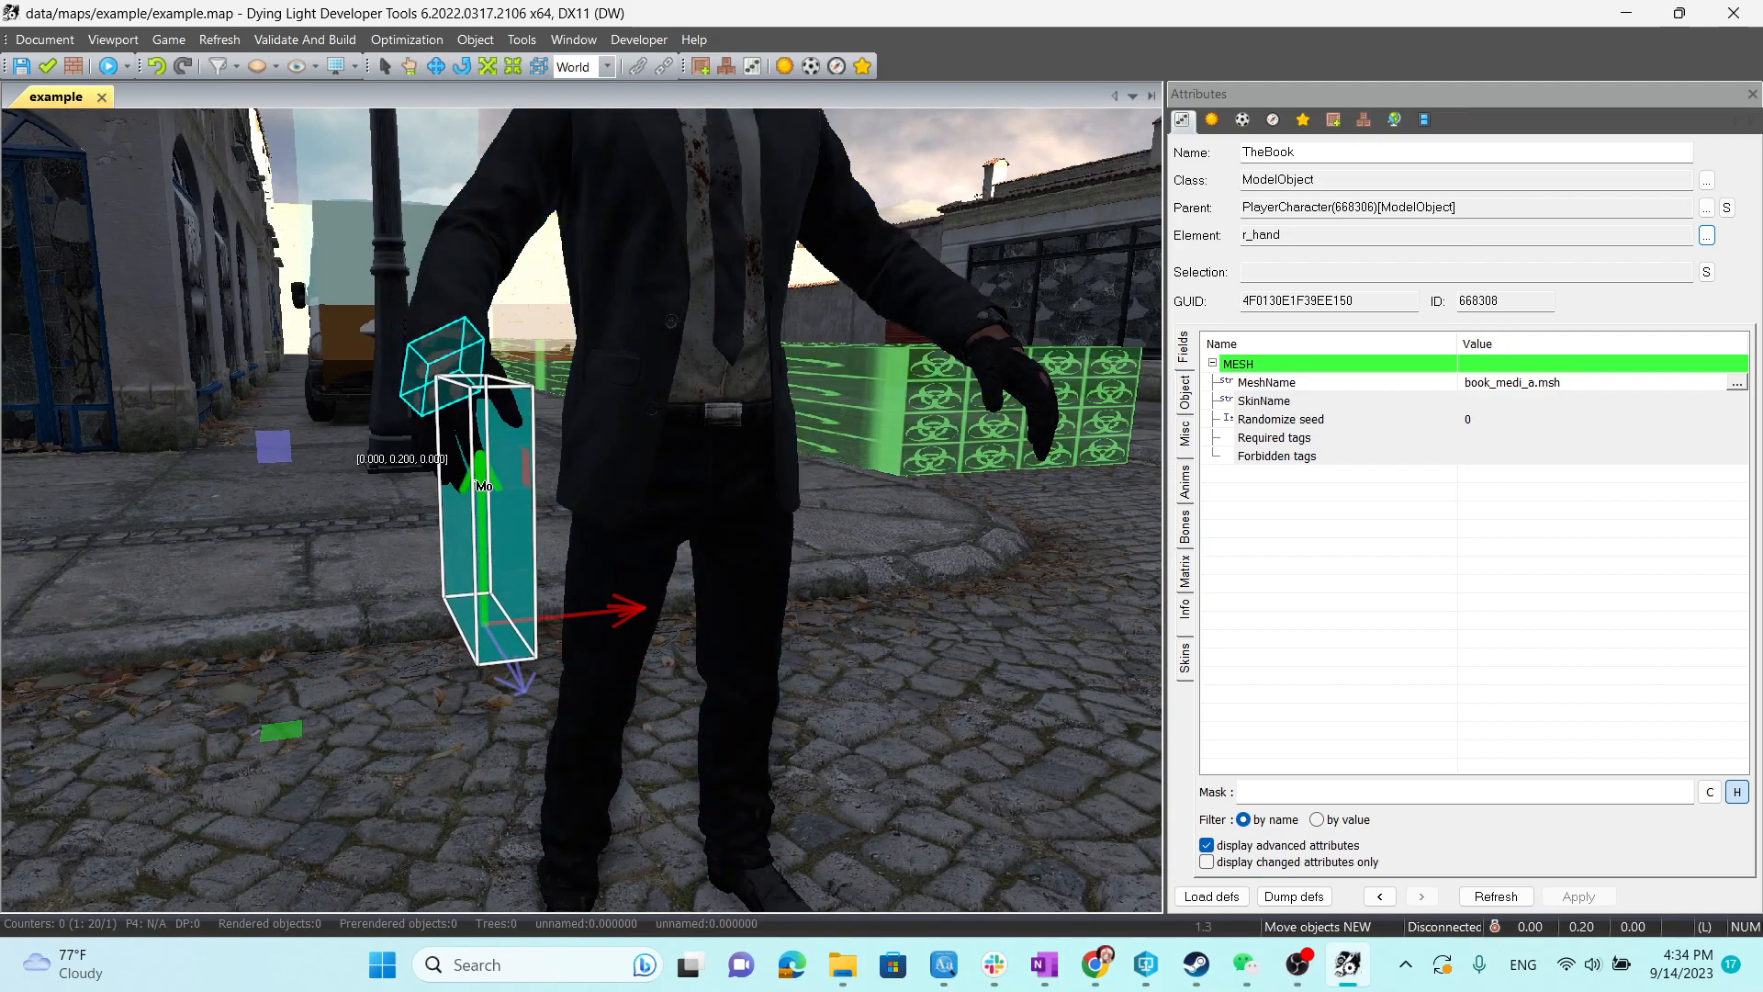
# Shift TheBook along the red axis, away from the character's legs, to bring it under the right hand.
pyautogui.press('d')
pyautogui.moveTo(569, 421); pyautogui.dragTo(480, 354, button='right')
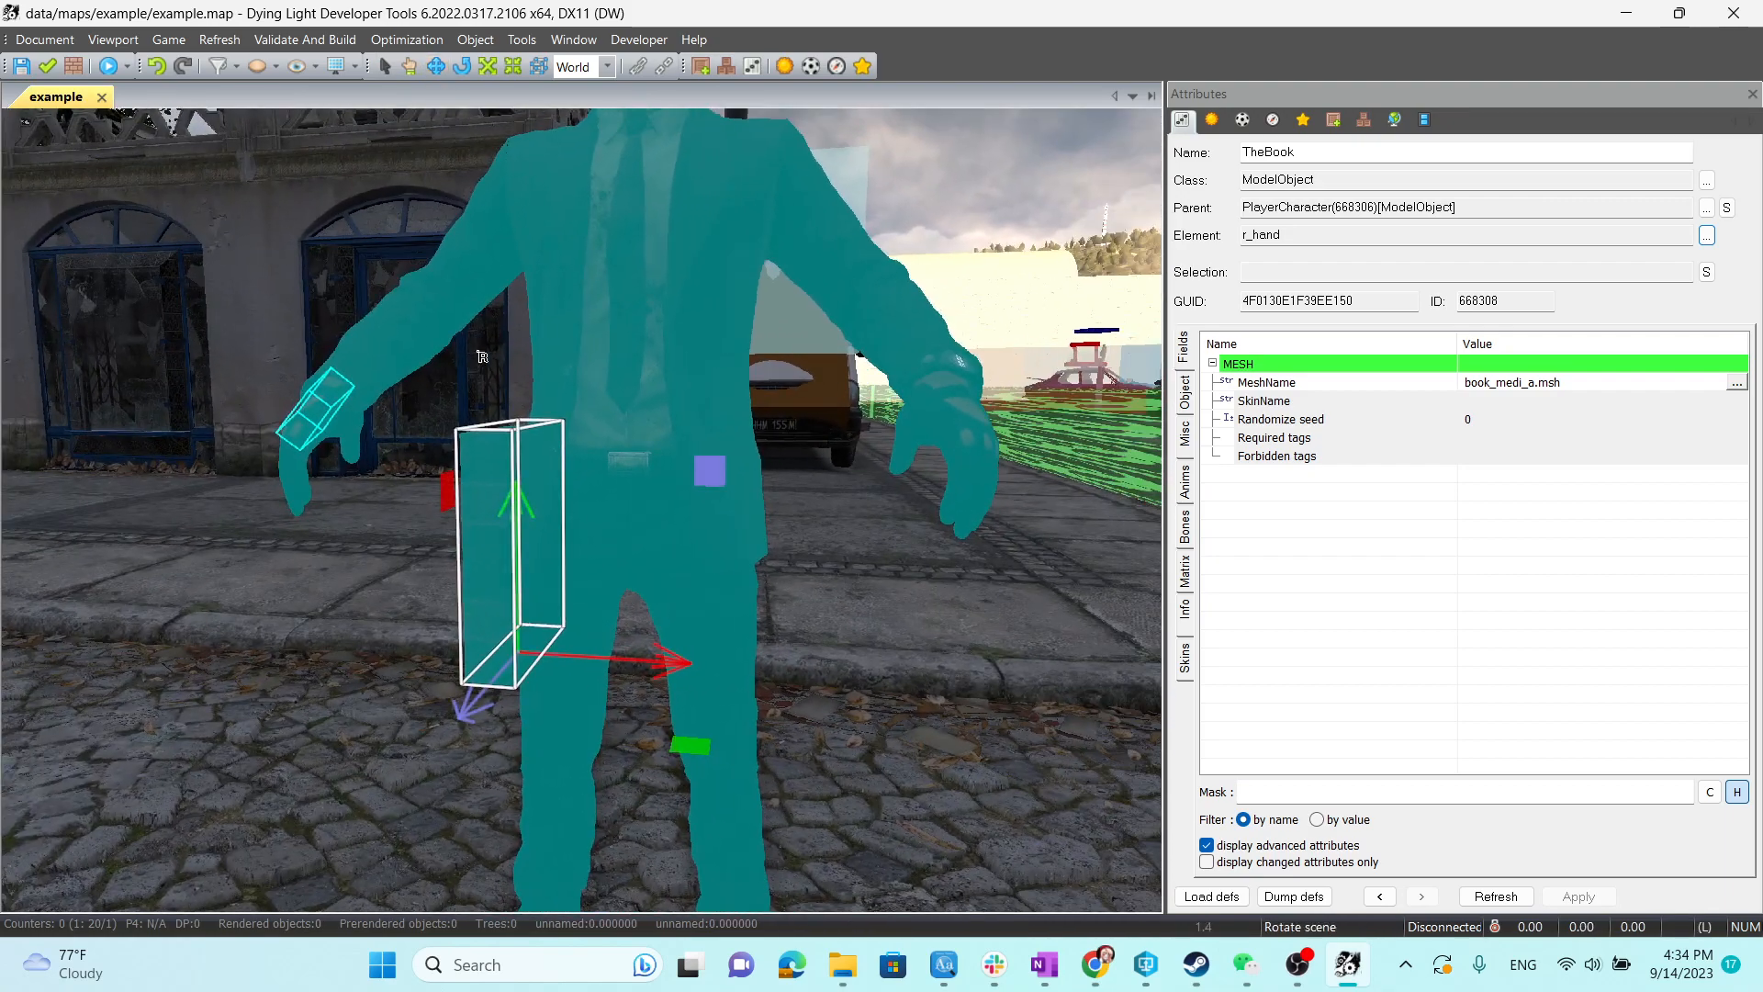
pyautogui.moveTo(668, 676); pyautogui.dragTo(515, 647)
pyautogui.press('s')
pyautogui.moveTo(643, 386); pyautogui.dragTo(597, 404, button='right')
pyautogui.press('w')
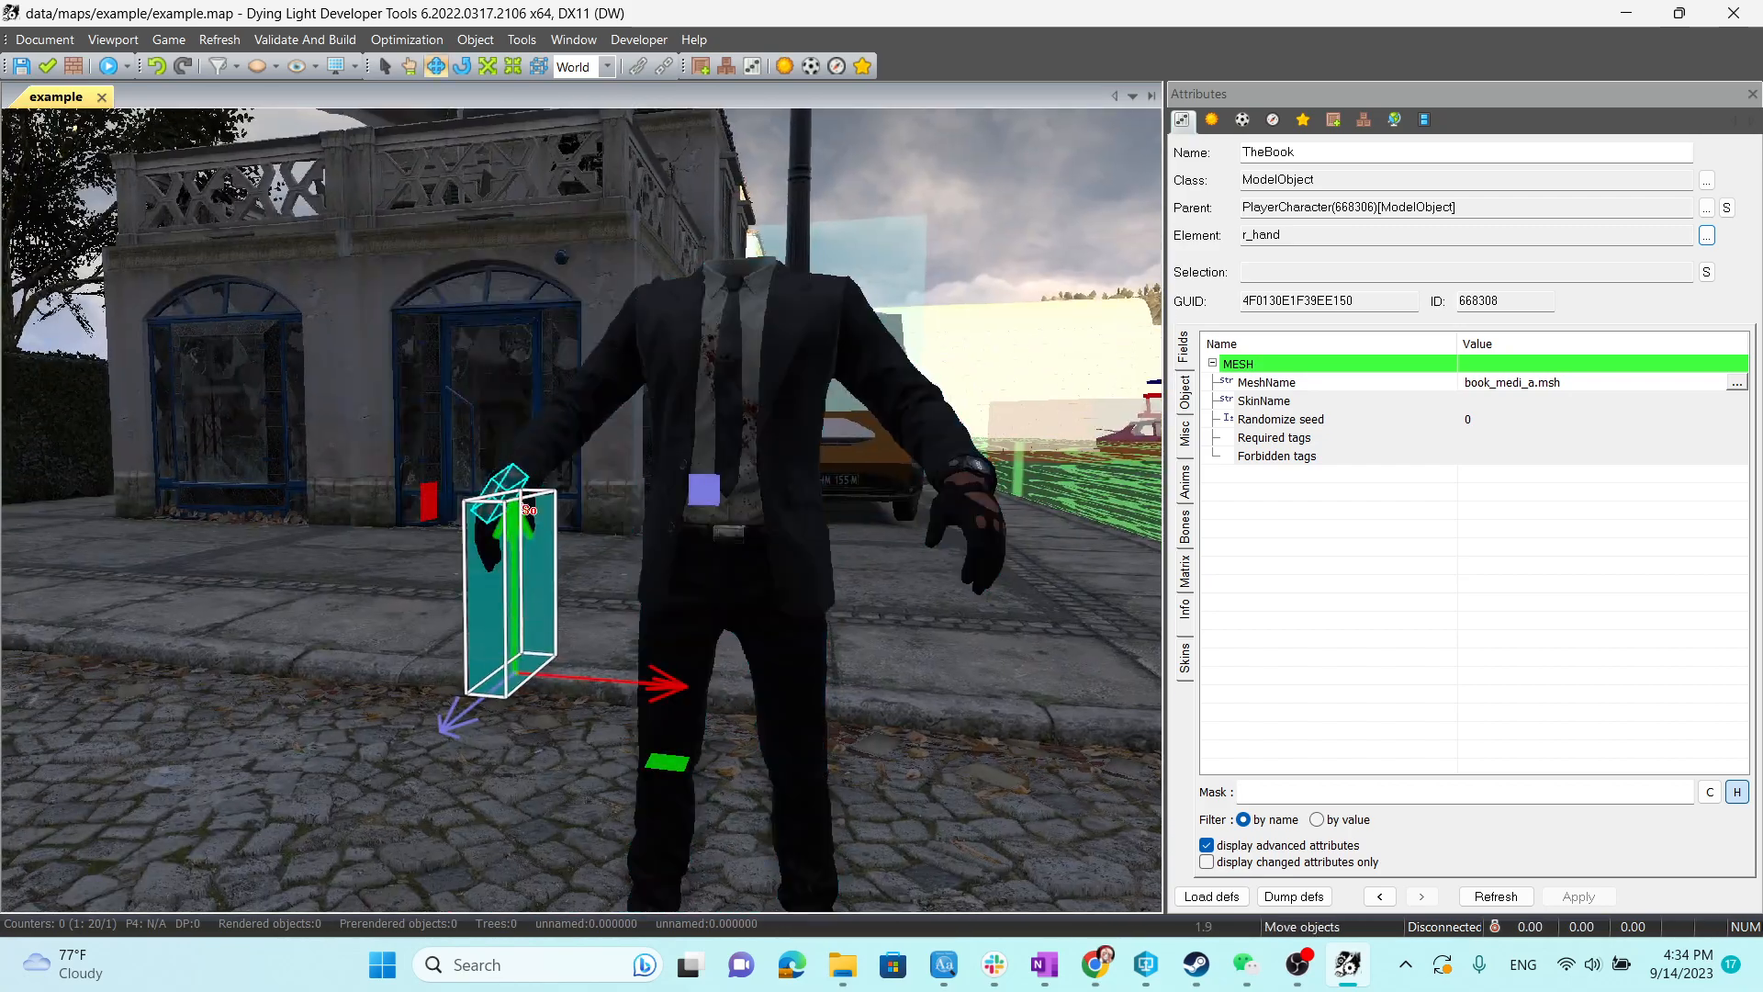
# Move TheBook about 0.065 along the red axis, back towards the character's body.
pyautogui.click(385, 67)
pyautogui.moveTo(551, 220); pyautogui.dragTo(599, 253, button='right')
pyautogui.press('a')
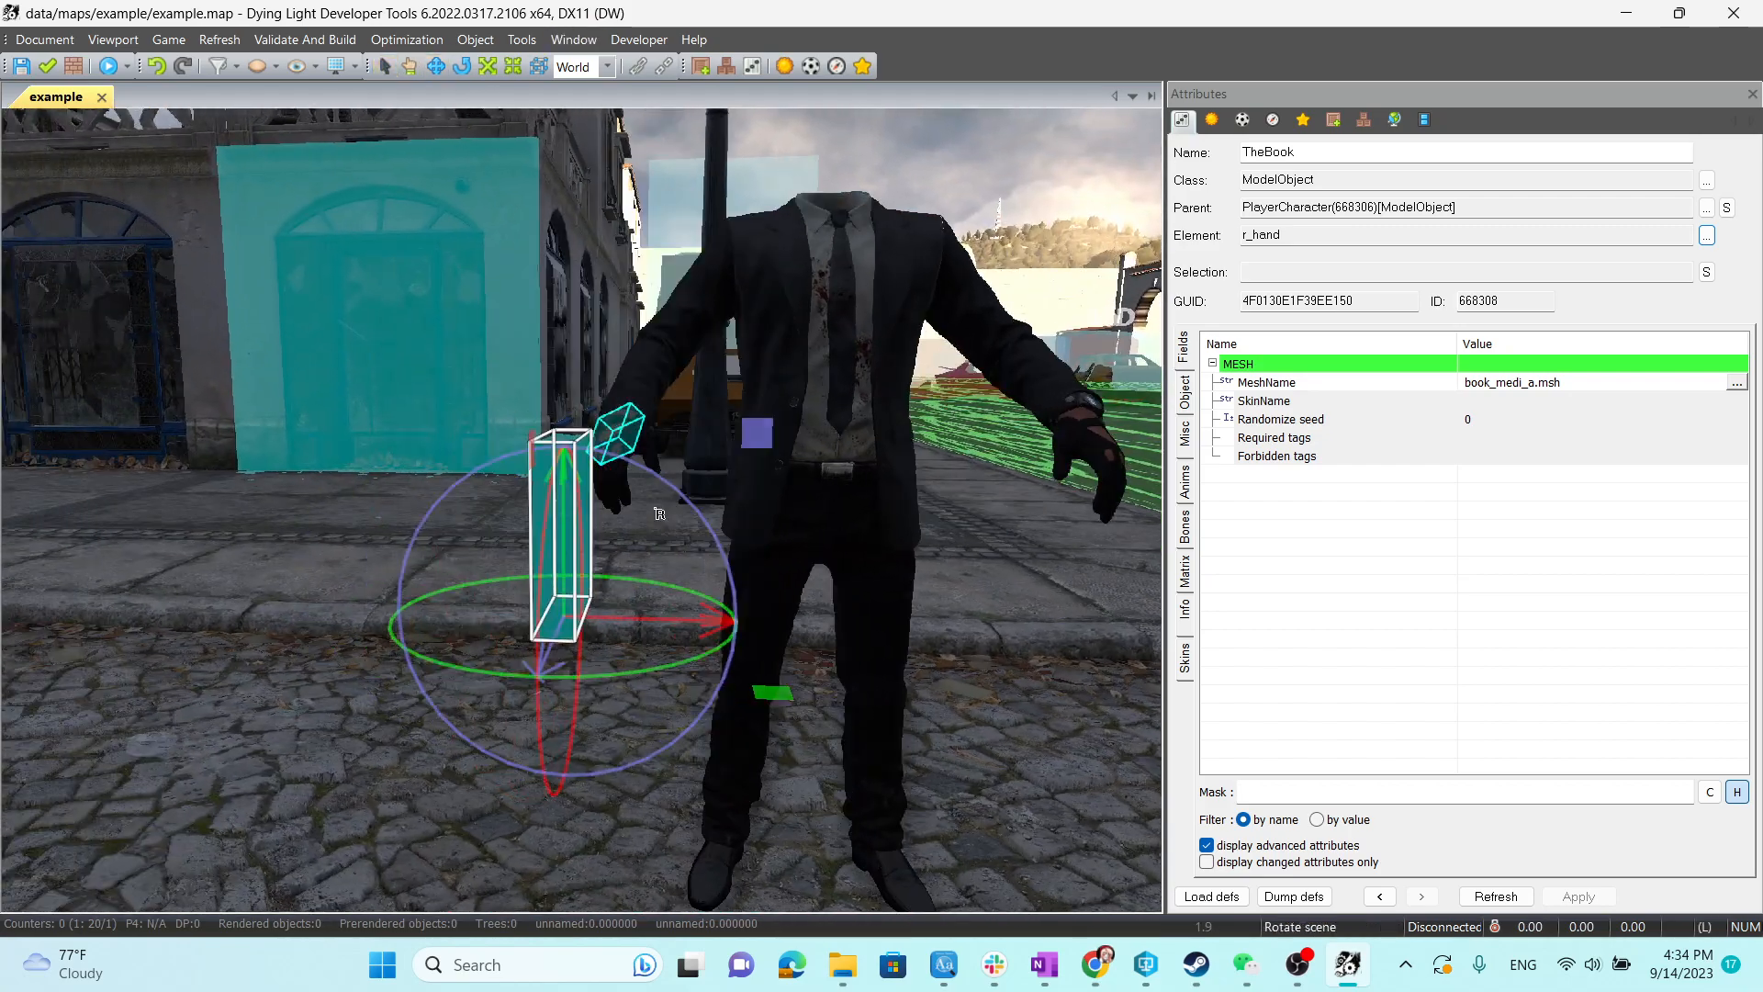
pyautogui.click(486, 71)
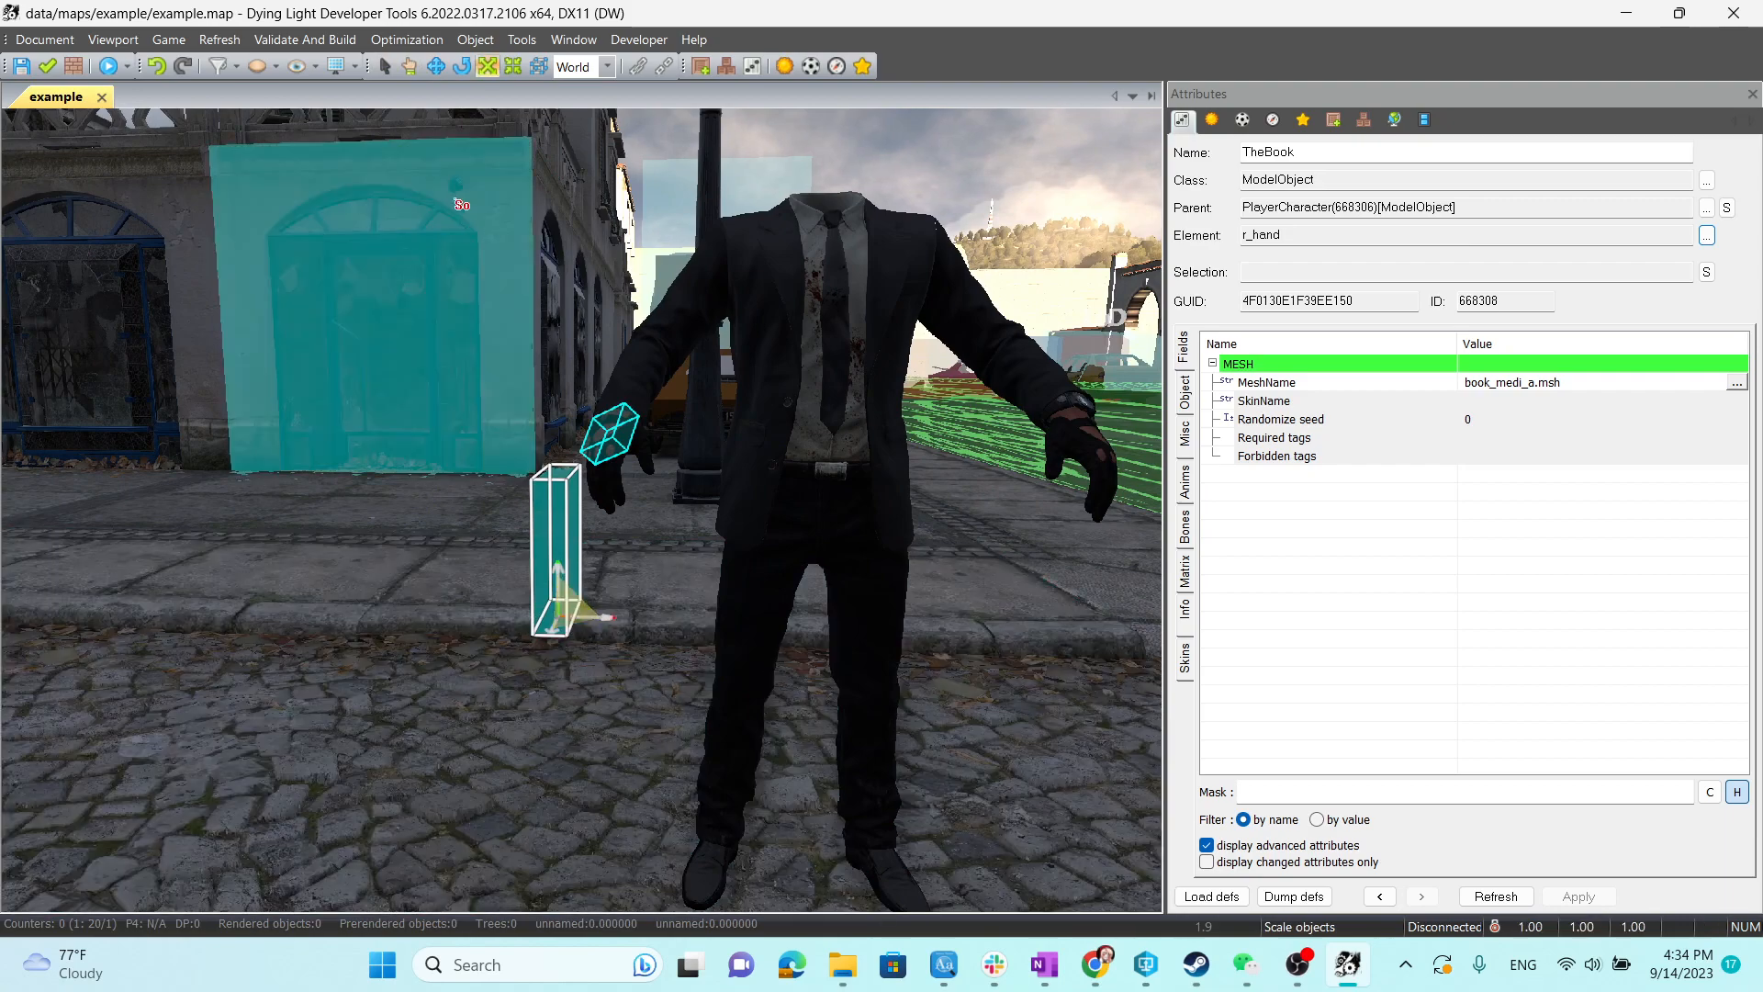
pyautogui.click(436, 67)
pyautogui.moveTo(678, 633); pyautogui.dragTo(727, 628)
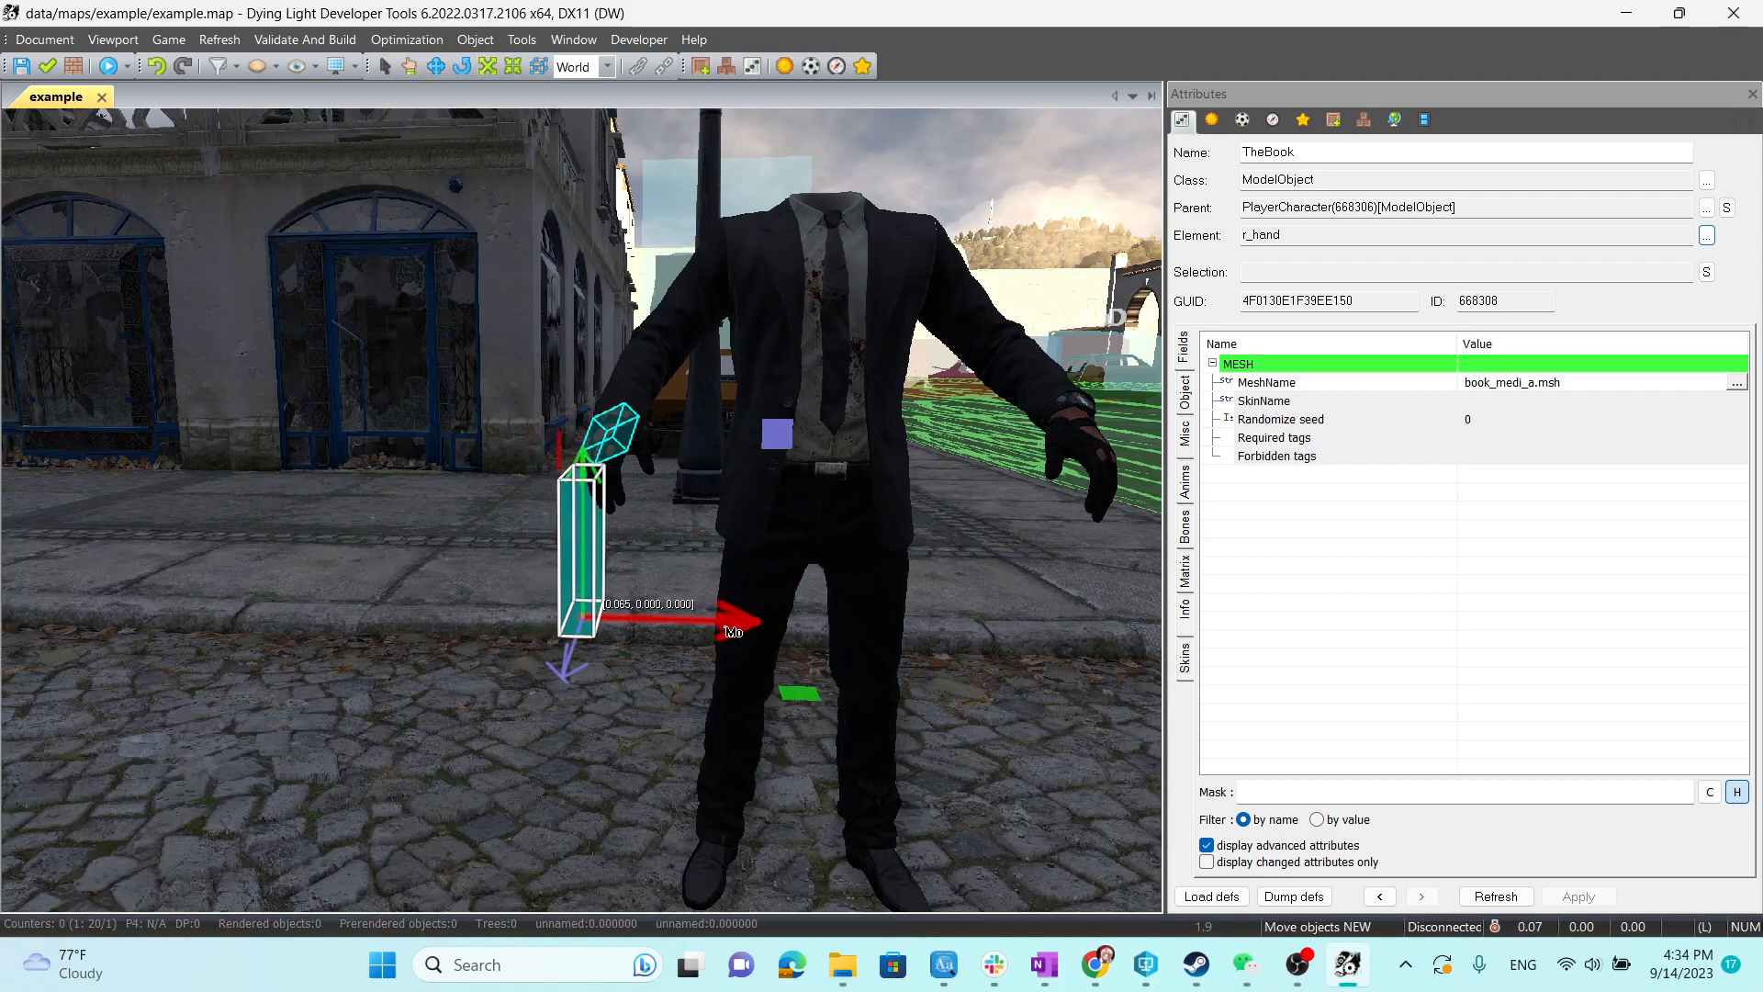
# Rotate TheBook around its vertical green axis to align it with the character's right hand.
pyautogui.moveTo(768, 634); pyautogui.dragTo(749, 567, button='right')
pyautogui.press('w')
pyautogui.click(461, 67)
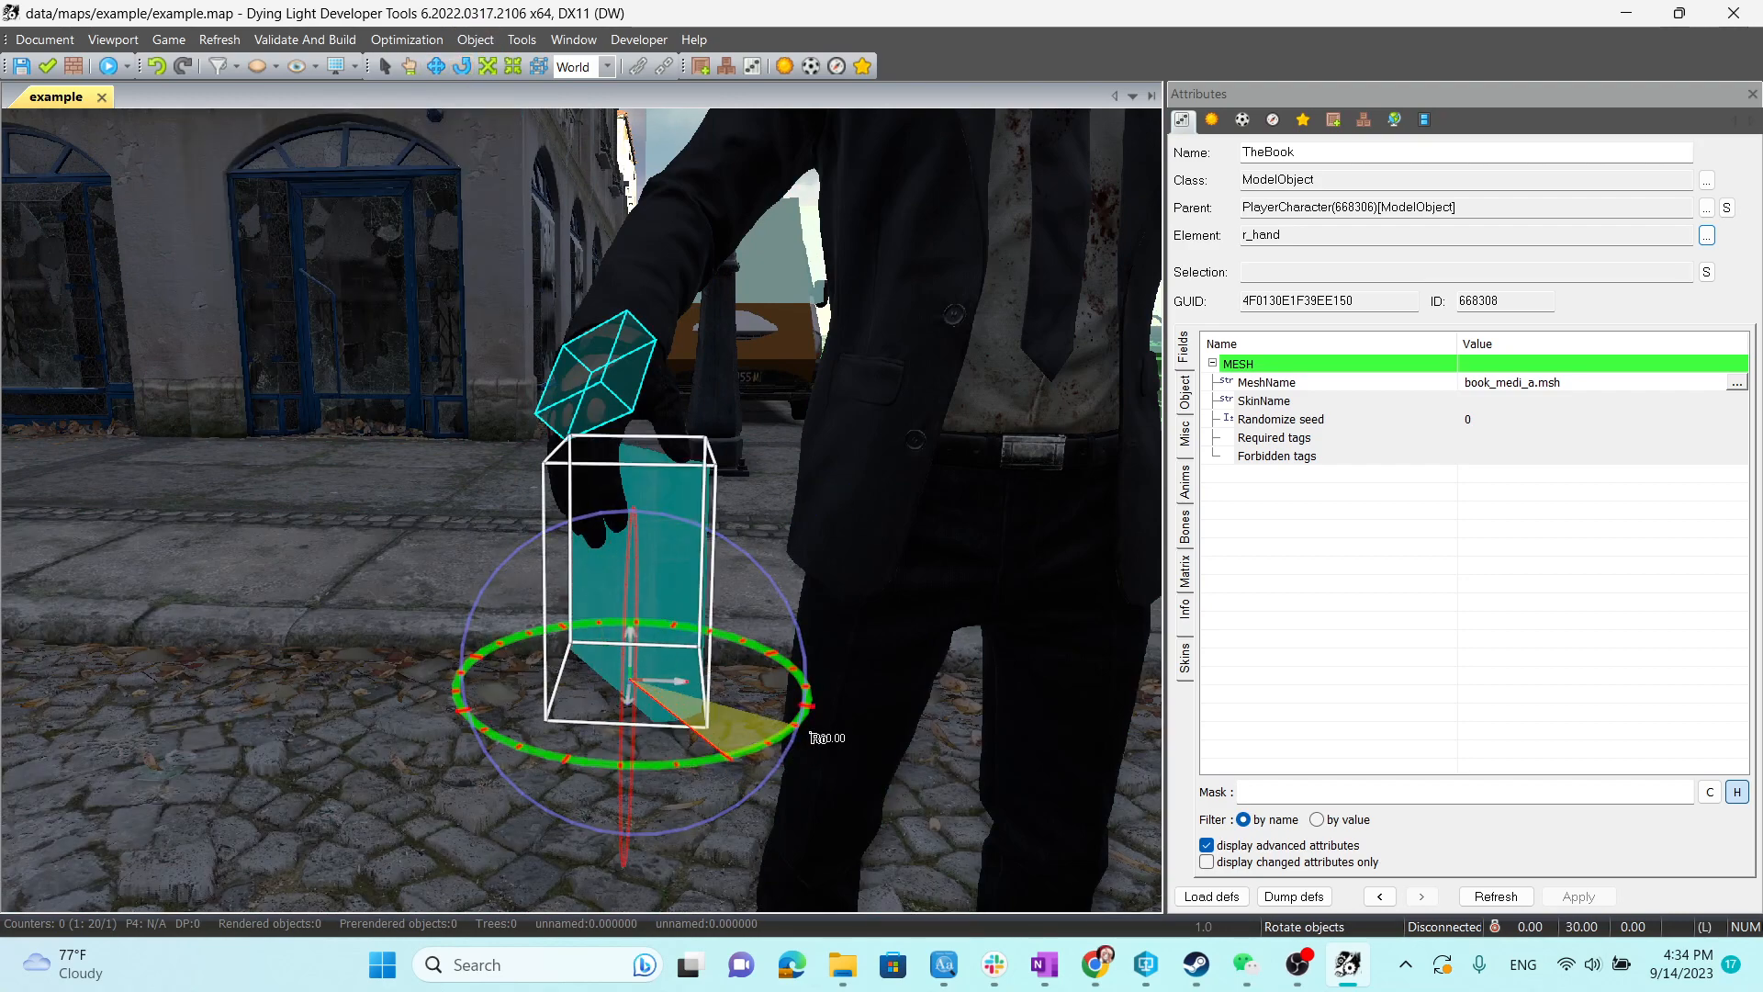
pyautogui.moveTo(789, 747); pyautogui.dragTo(791, 748)
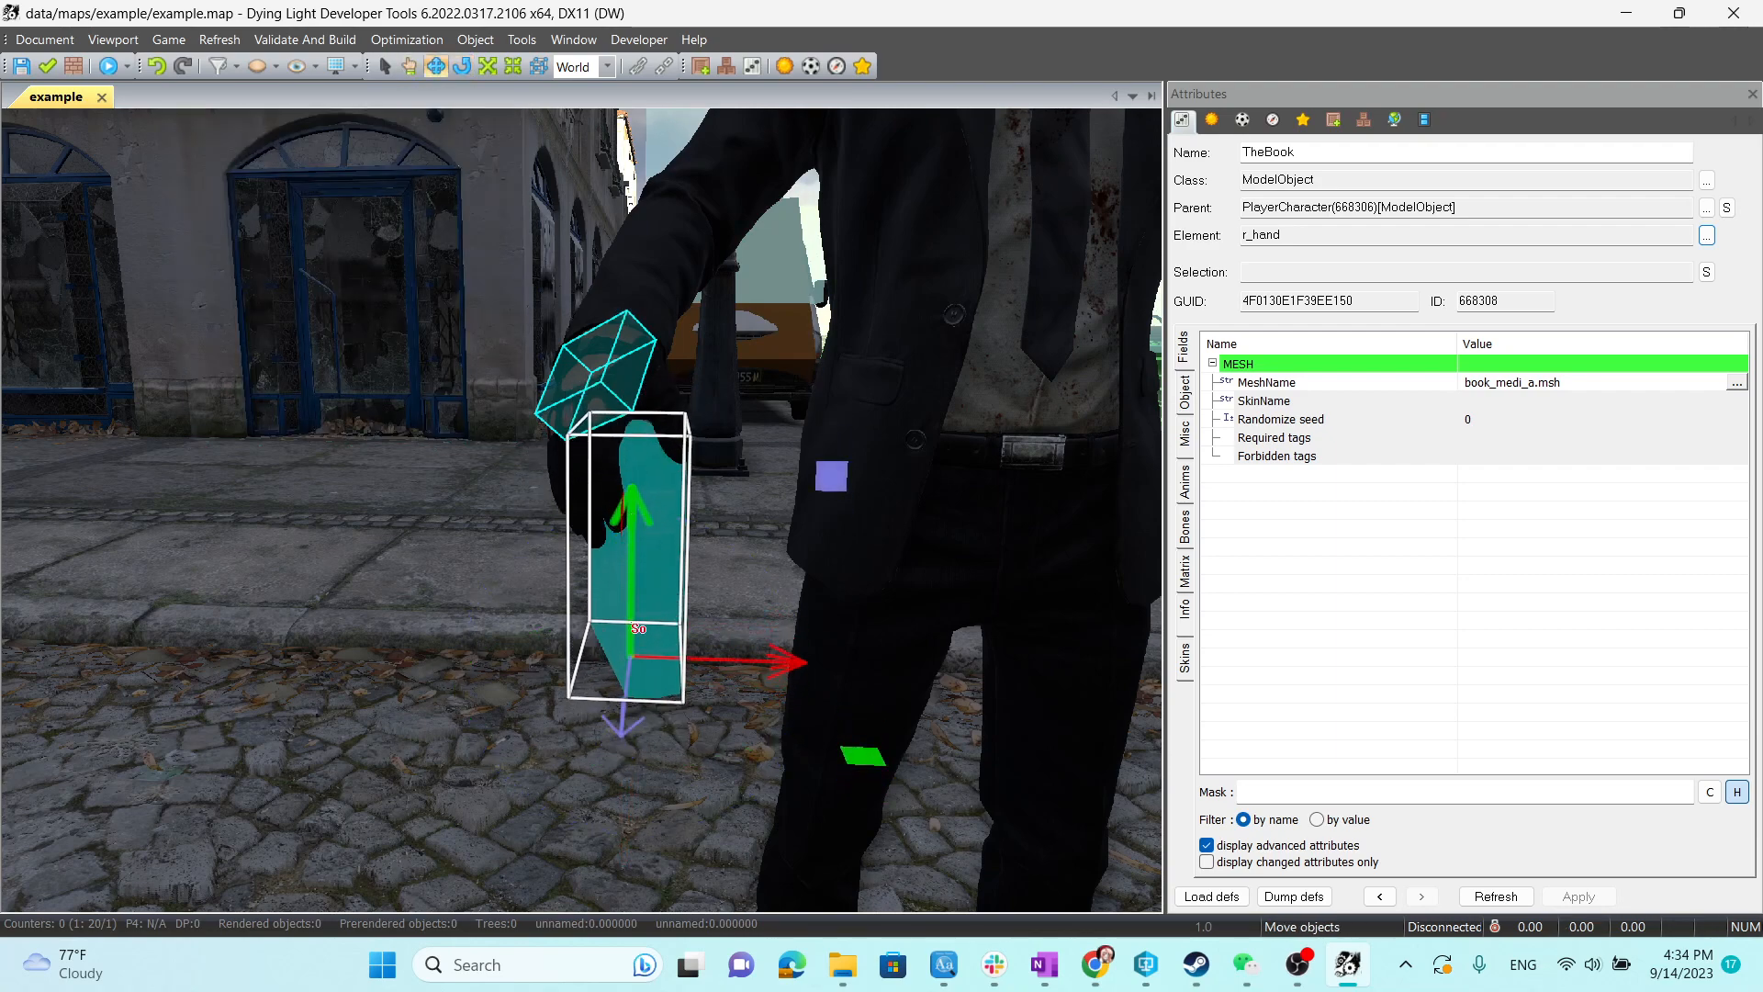
# Reposition TheBook forward along the blue axis, slightly higher, and about 0.05 along the red axis to meet the right hand's fingers.
pyautogui.moveTo(625, 787); pyautogui.dragTo(624, 895)
pyautogui.moveTo(661, 568); pyautogui.dragTo(1010, 531, button='right')
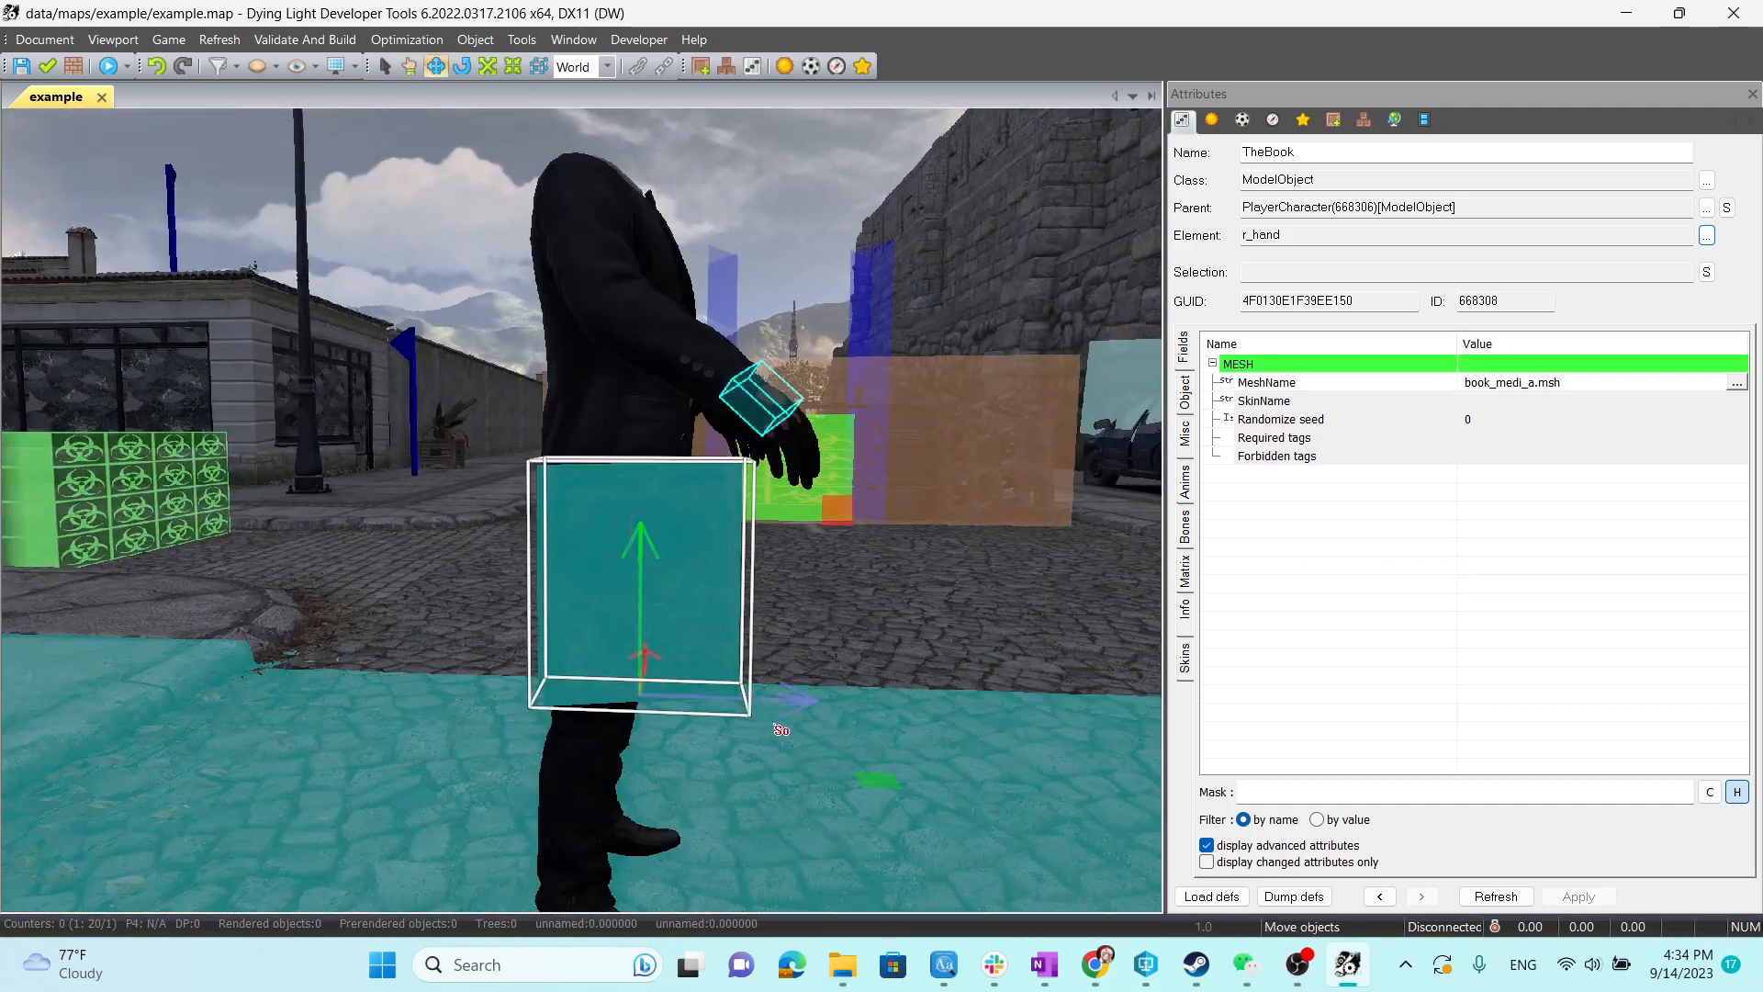
pyautogui.moveTo(800, 701); pyautogui.dragTo(932, 687)
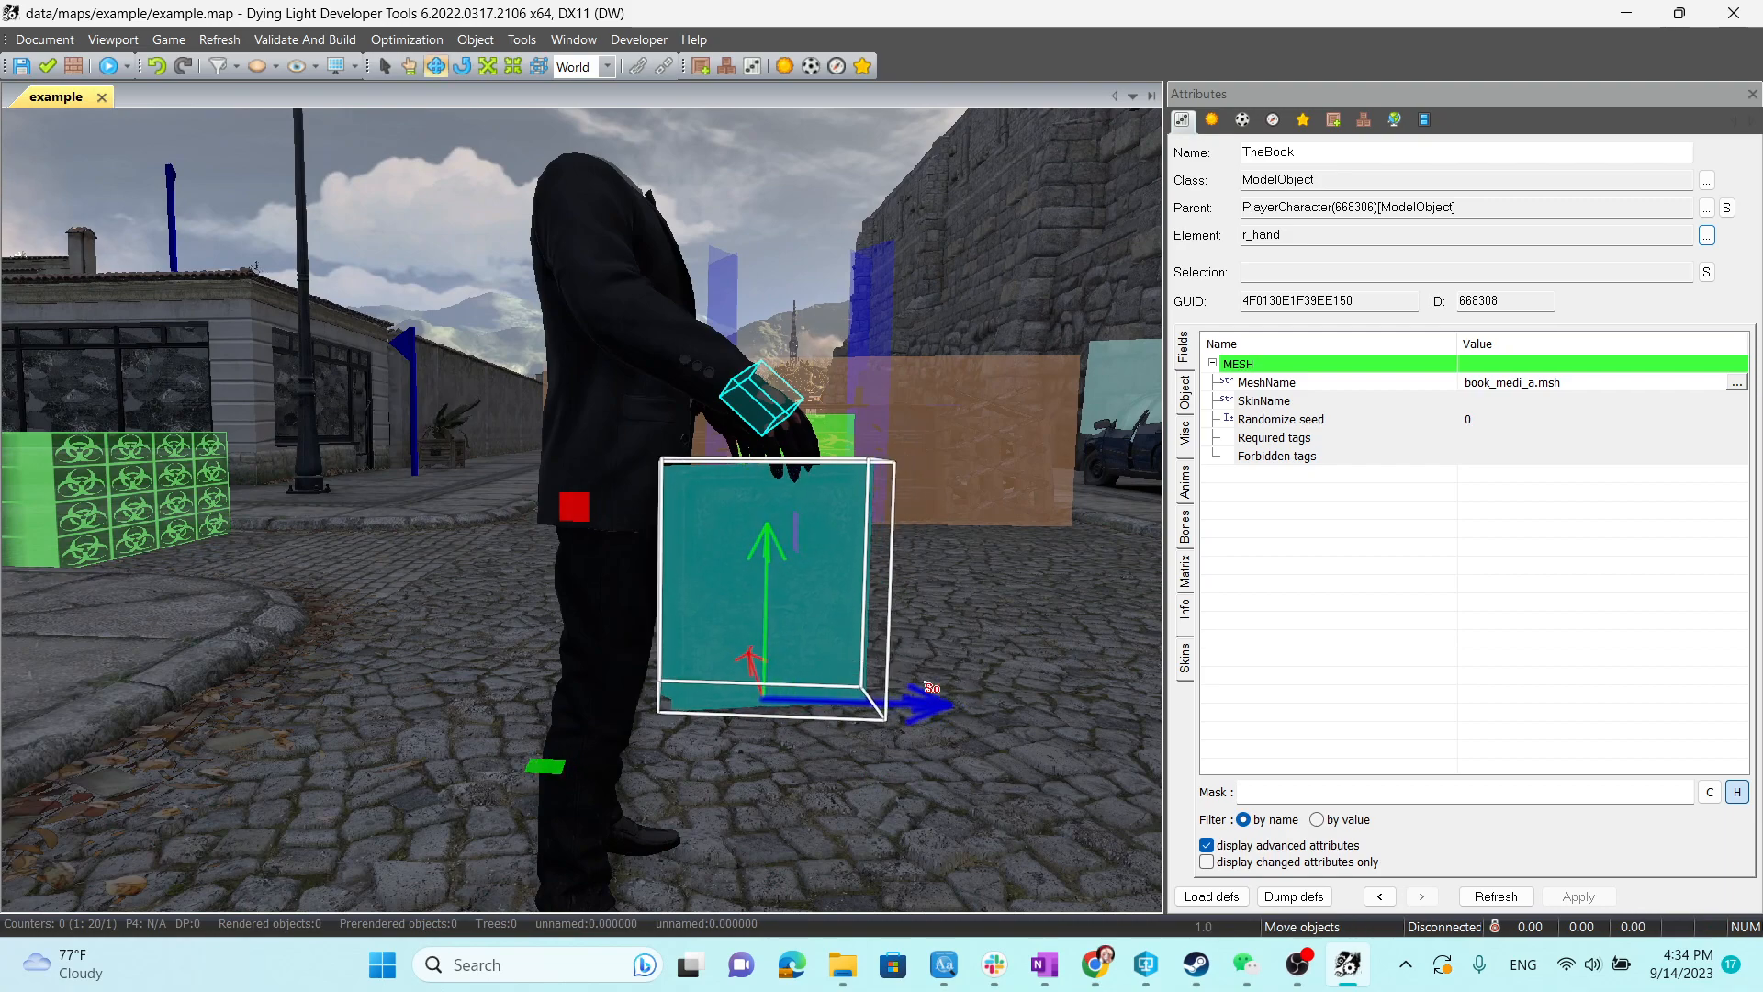
pyautogui.moveTo(774, 556); pyautogui.dragTo(783, 524)
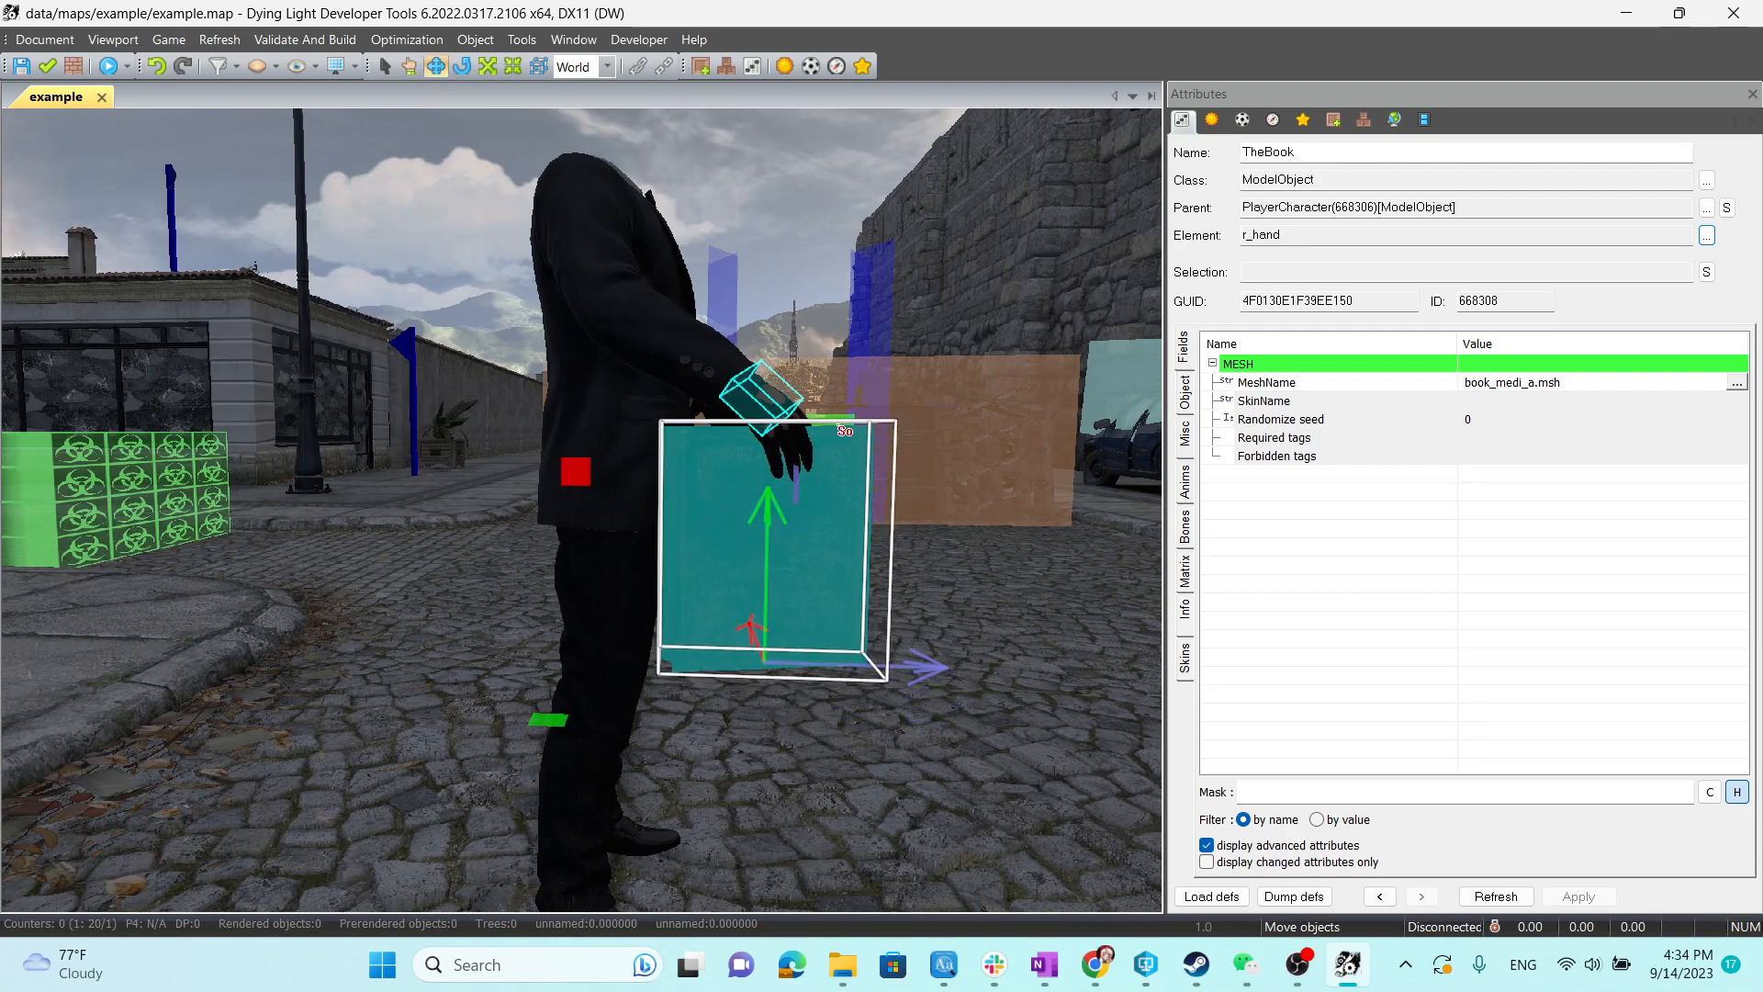
pyautogui.moveTo(844, 430); pyautogui.dragTo(379, 414, button='right')
pyautogui.moveTo(651, 694); pyautogui.dragTo(671, 696)
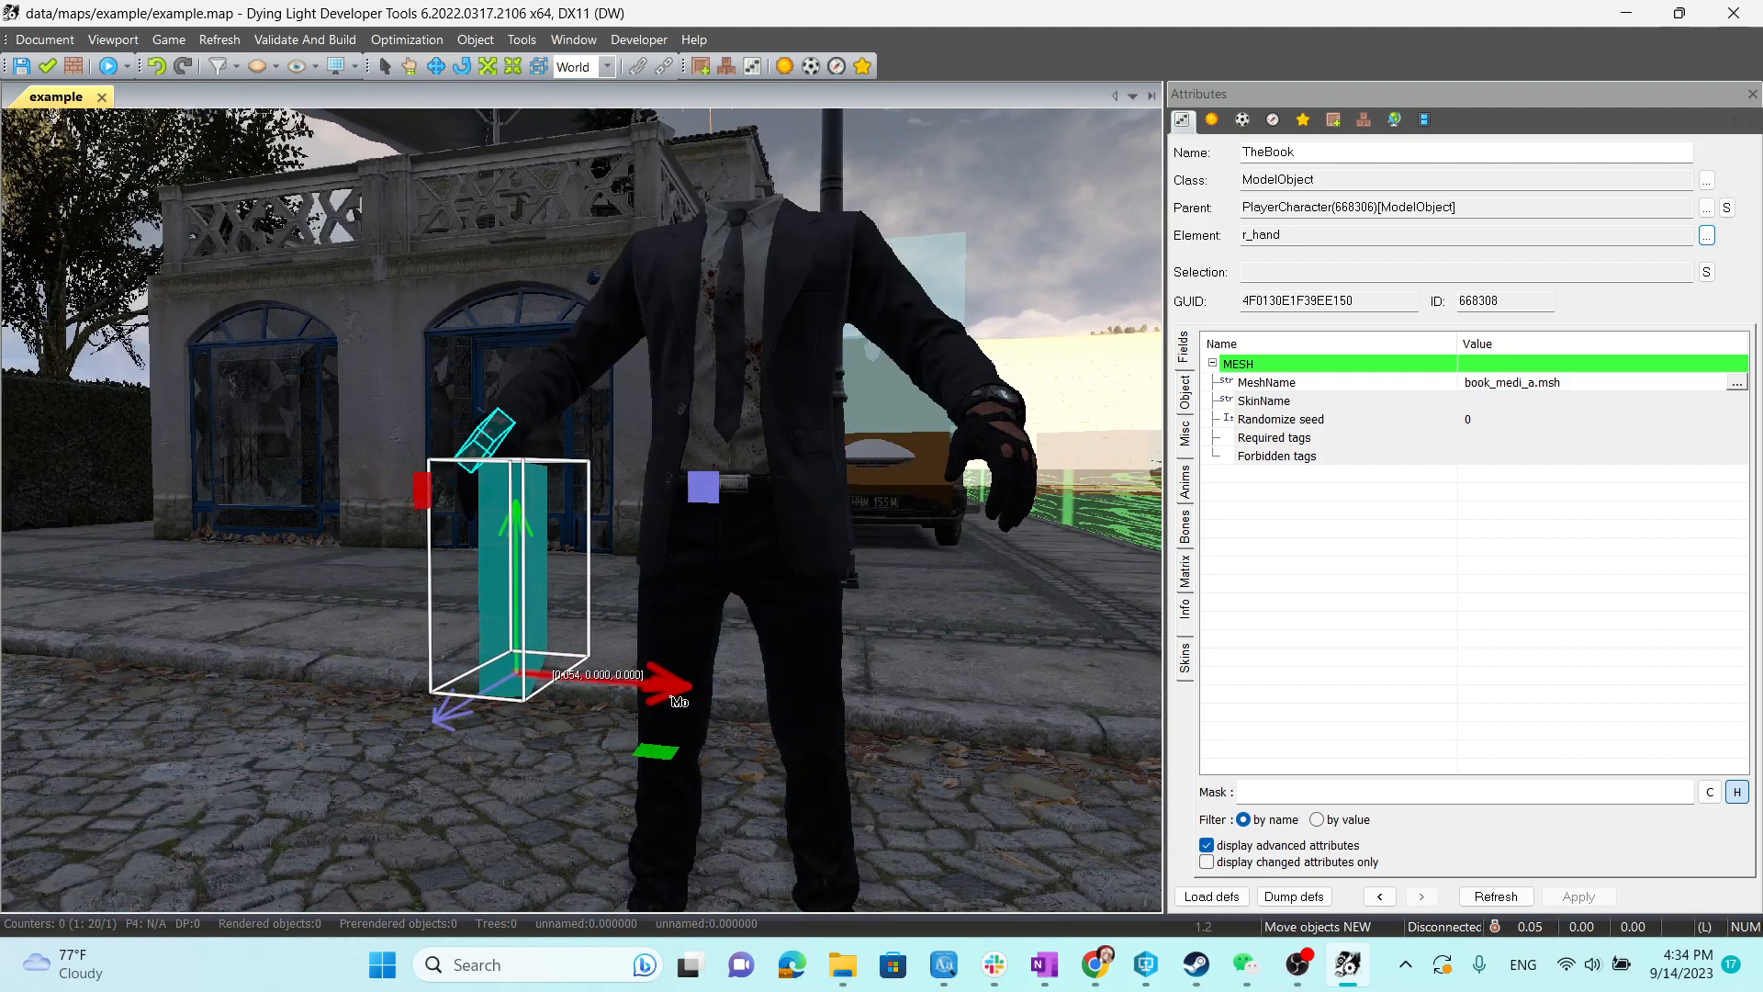
# Set the map's time of day to 15:10 to light the character and book more brightly.
pyautogui.click(1212, 120)
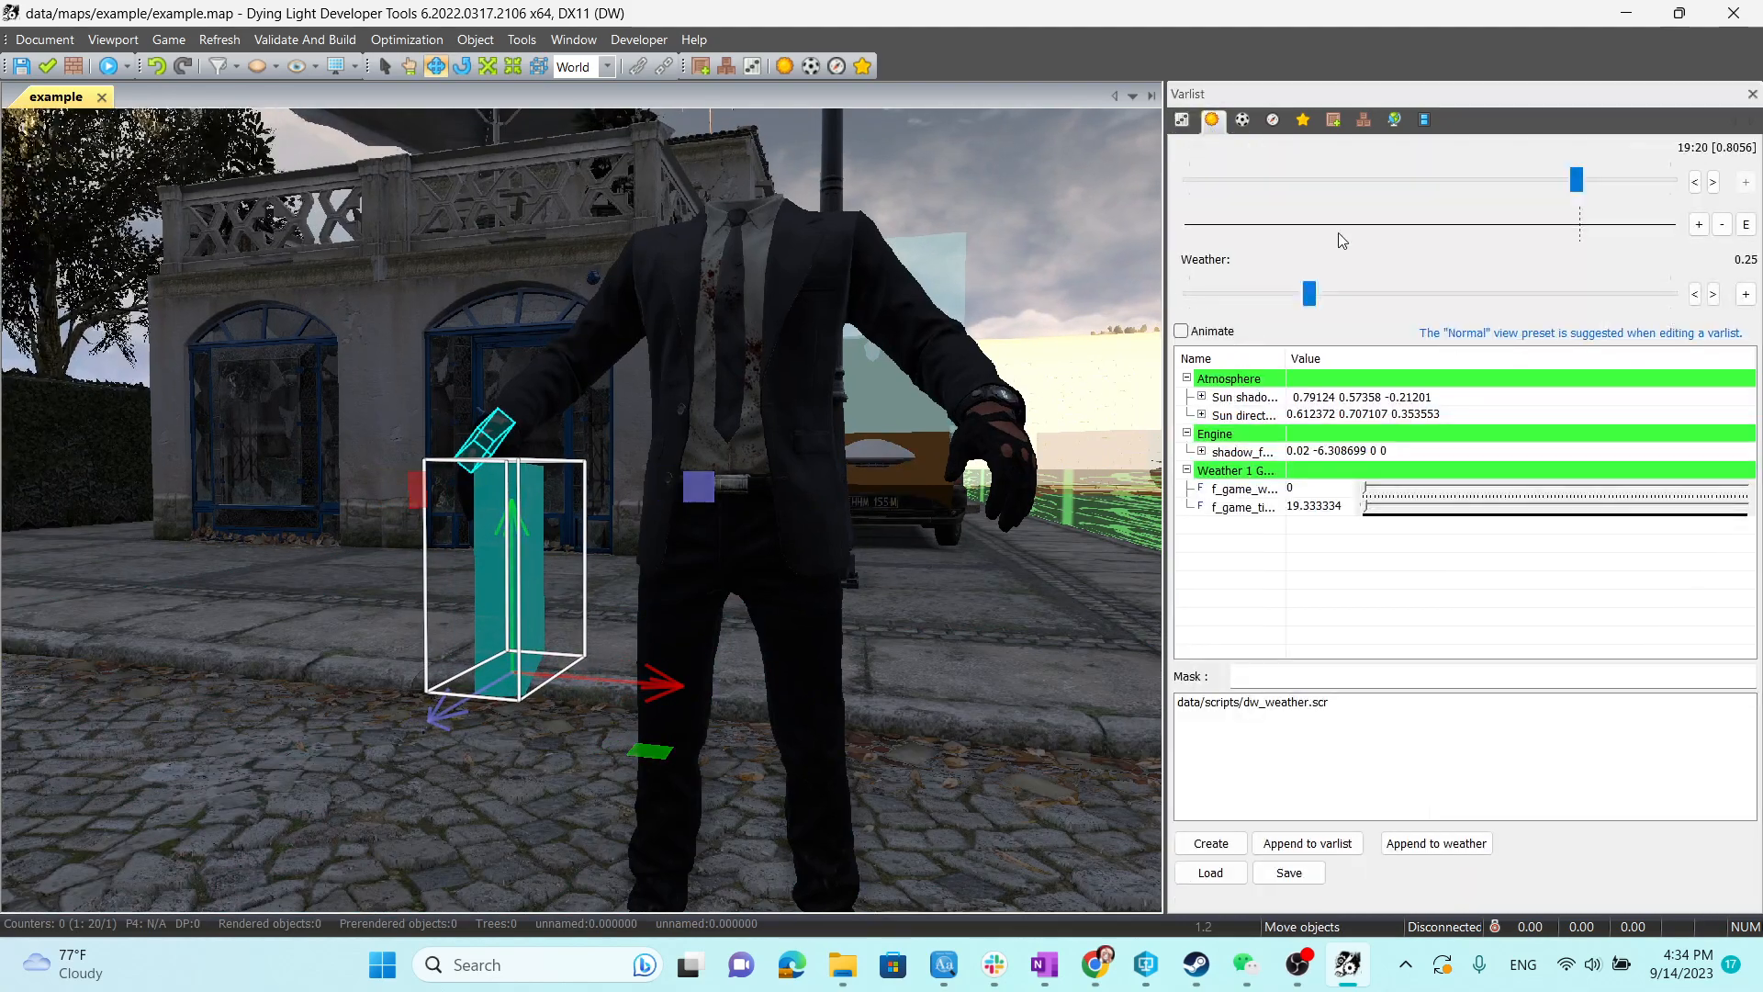
pyautogui.moveTo(1577, 180); pyautogui.dragTo(1491, 179)
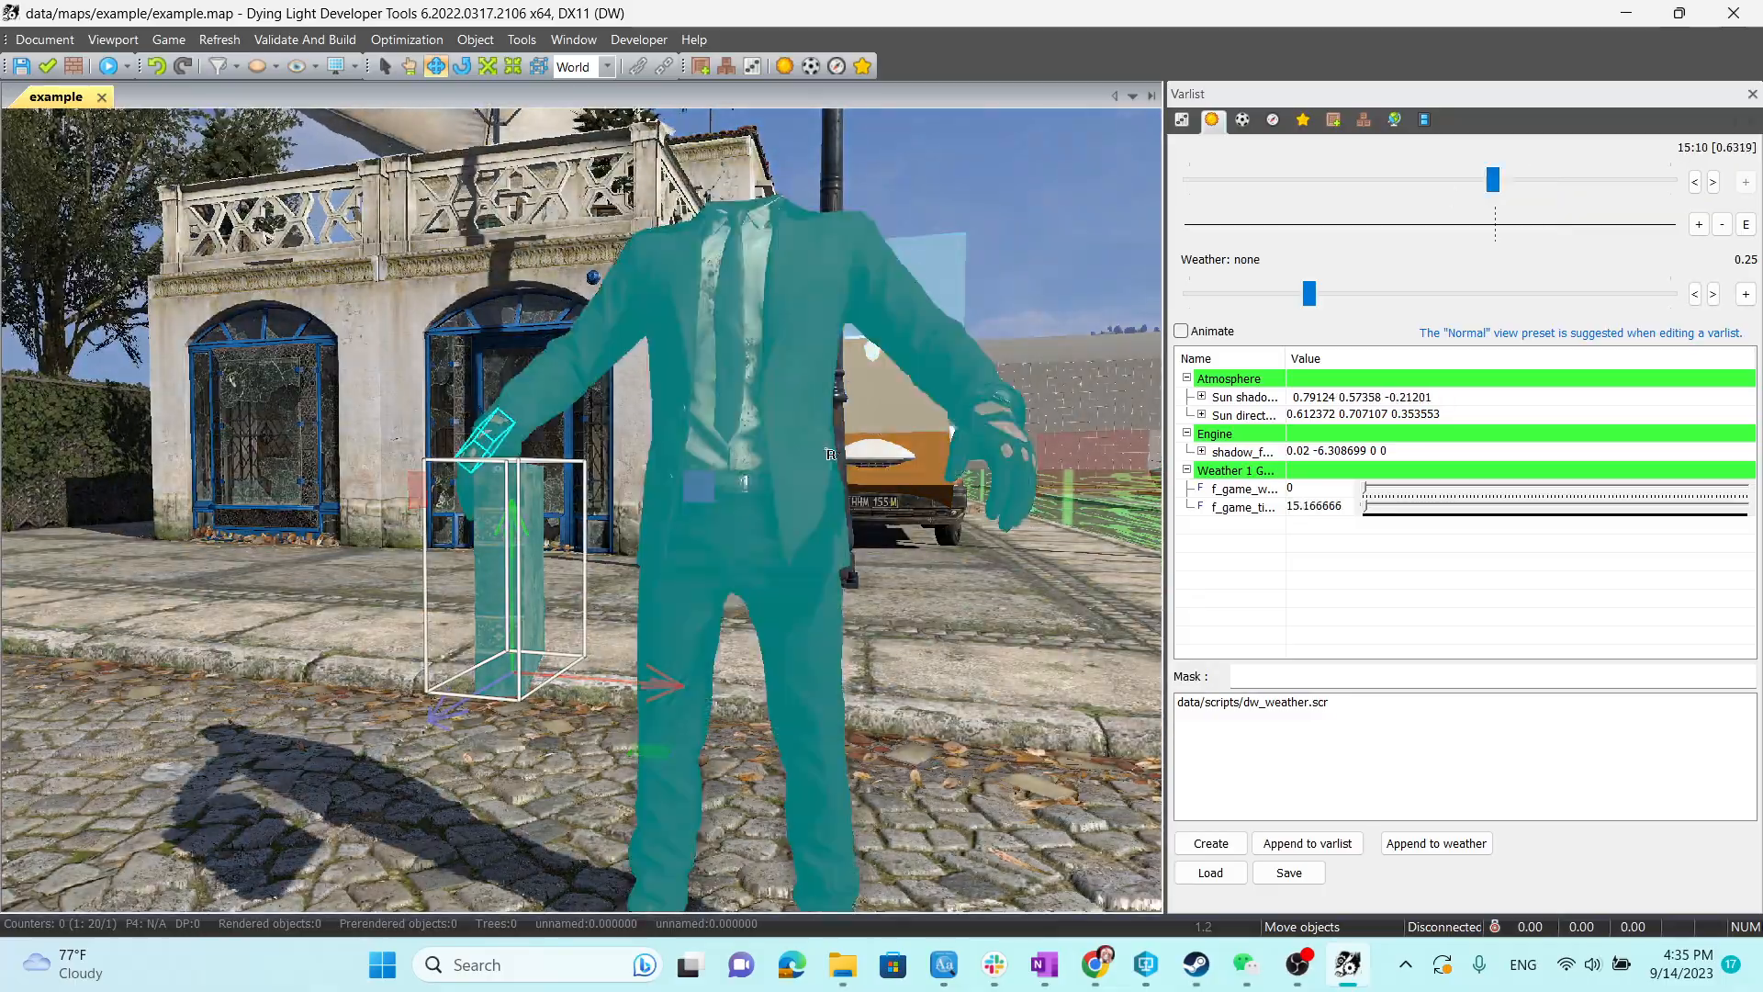
pyautogui.press('w')
pyautogui.moveTo(830, 454); pyautogui.dragTo(817, 515, button='right')
pyautogui.press('s')
pyautogui.moveTo(625, 588); pyautogui.dragTo(506, 564, button='right')
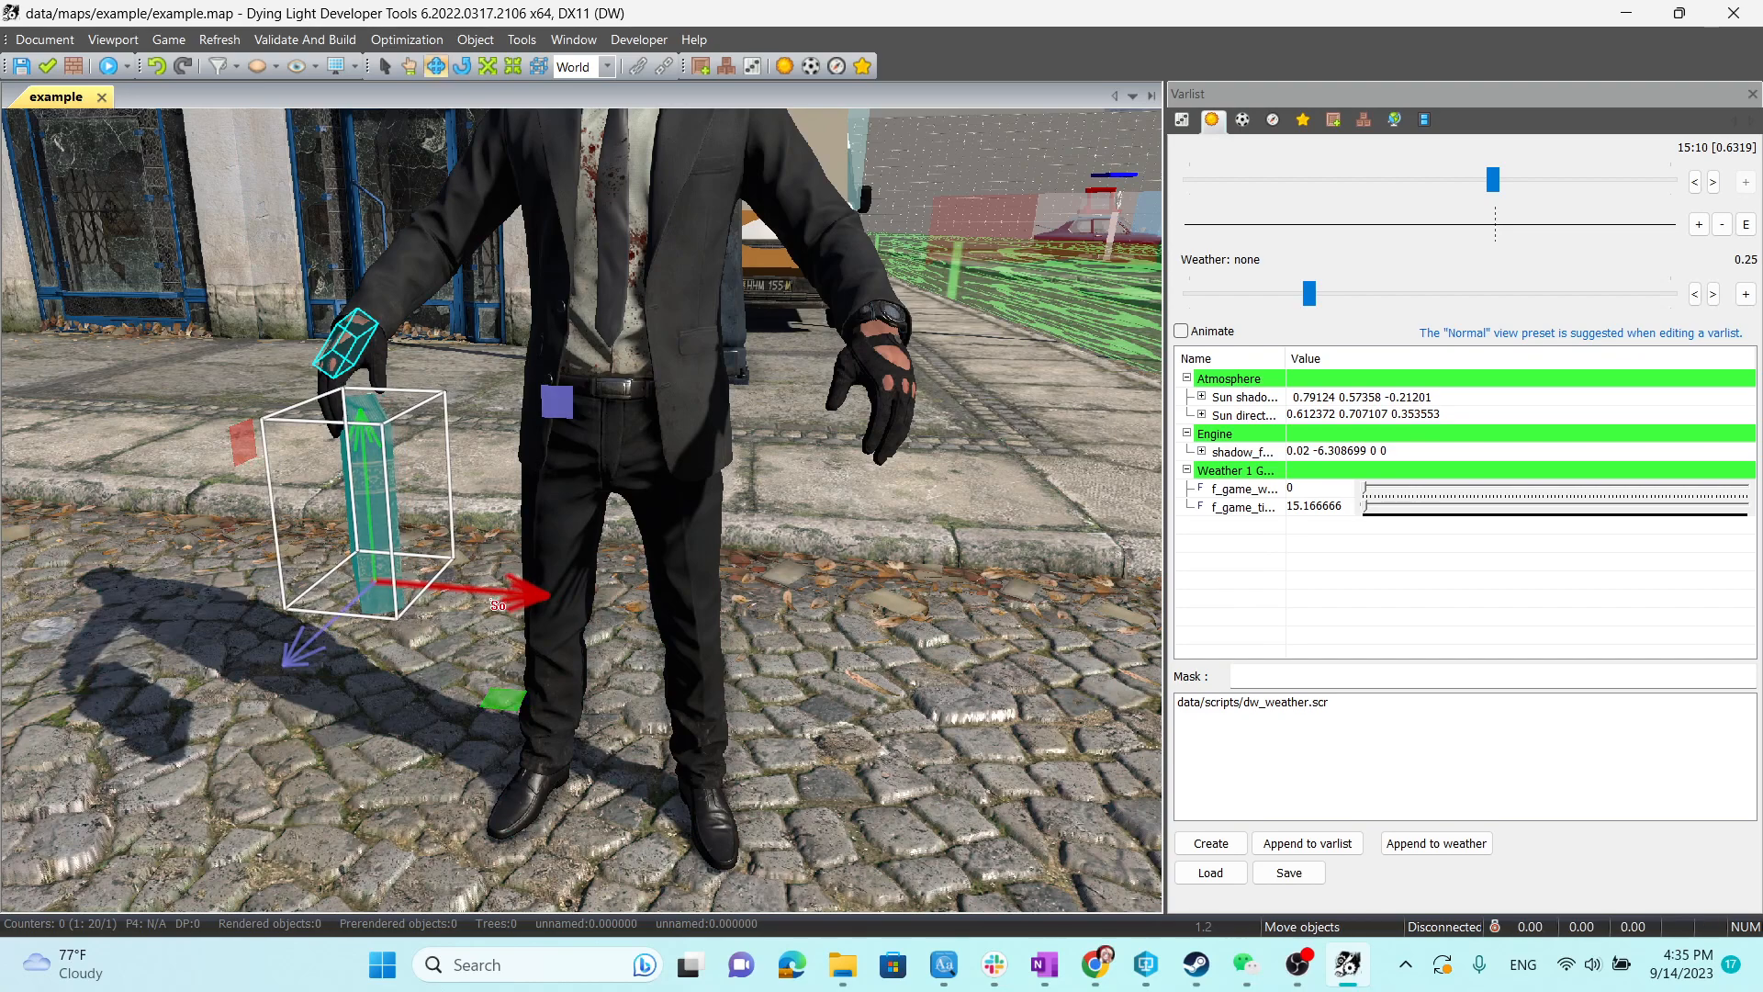
# Nudge TheBook along the red axis and check its fit against the right hand up close.
pyautogui.moveTo(489, 592); pyautogui.dragTo(395, 397)
pyautogui.scroll(3, 395, 396)
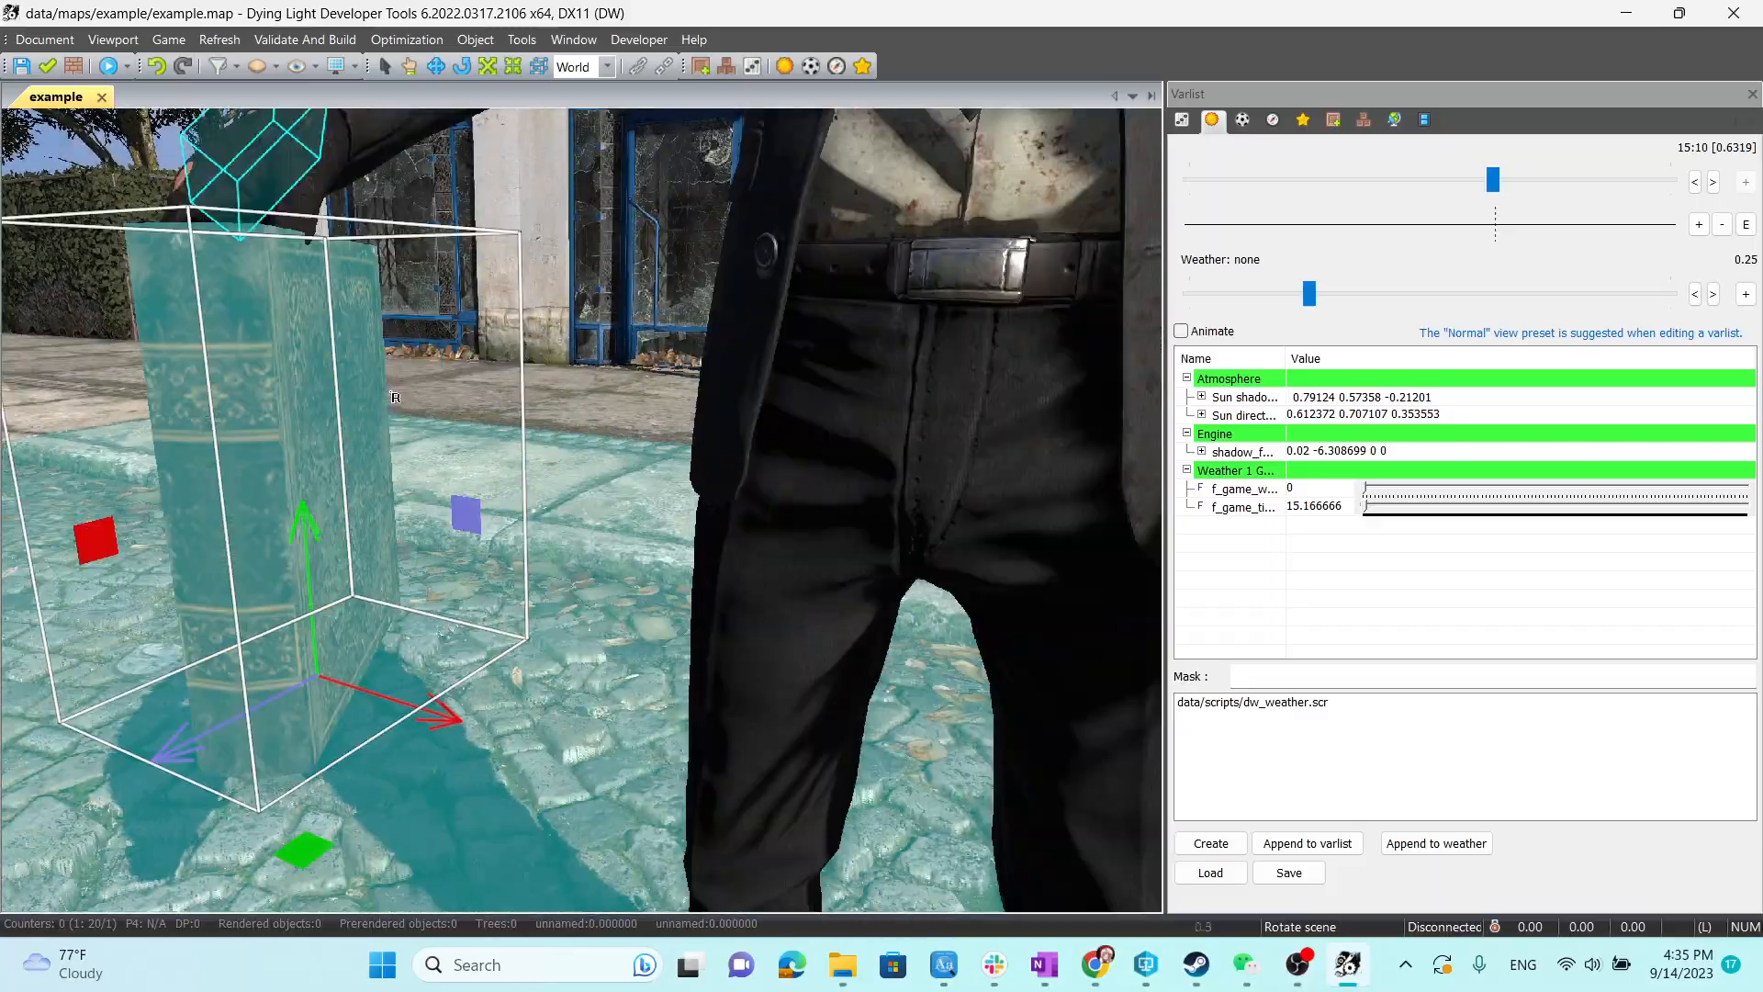
pyautogui.scroll(-3, 395, 397)
pyautogui.moveTo(395, 396); pyautogui.dragTo(515, 404, button='right')
pyautogui.scroll(3, 365, 461)
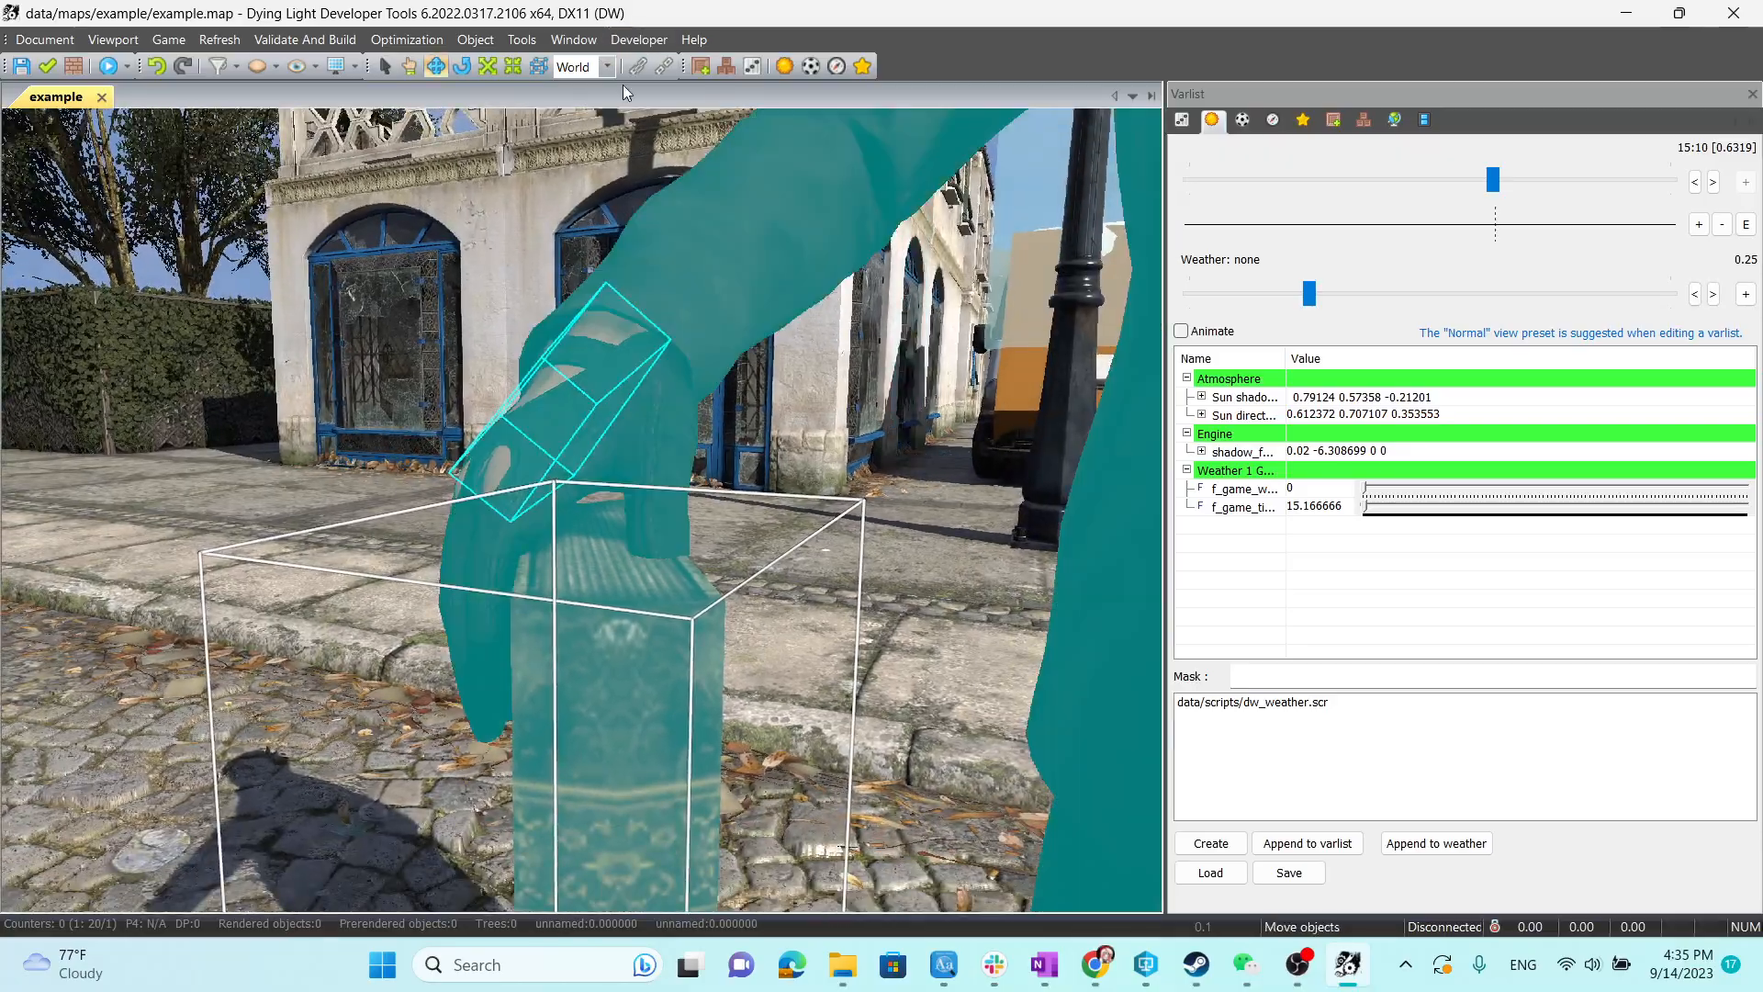
# Scale TheBook down uniformly so it better suits the size of the character's hand.
pyautogui.click(481, 70)
pyautogui.scroll(-3, 652, 643)
pyautogui.moveTo(652, 642); pyautogui.dragTo(652, 735, button='right')
pyautogui.scroll(3, 652, 736)
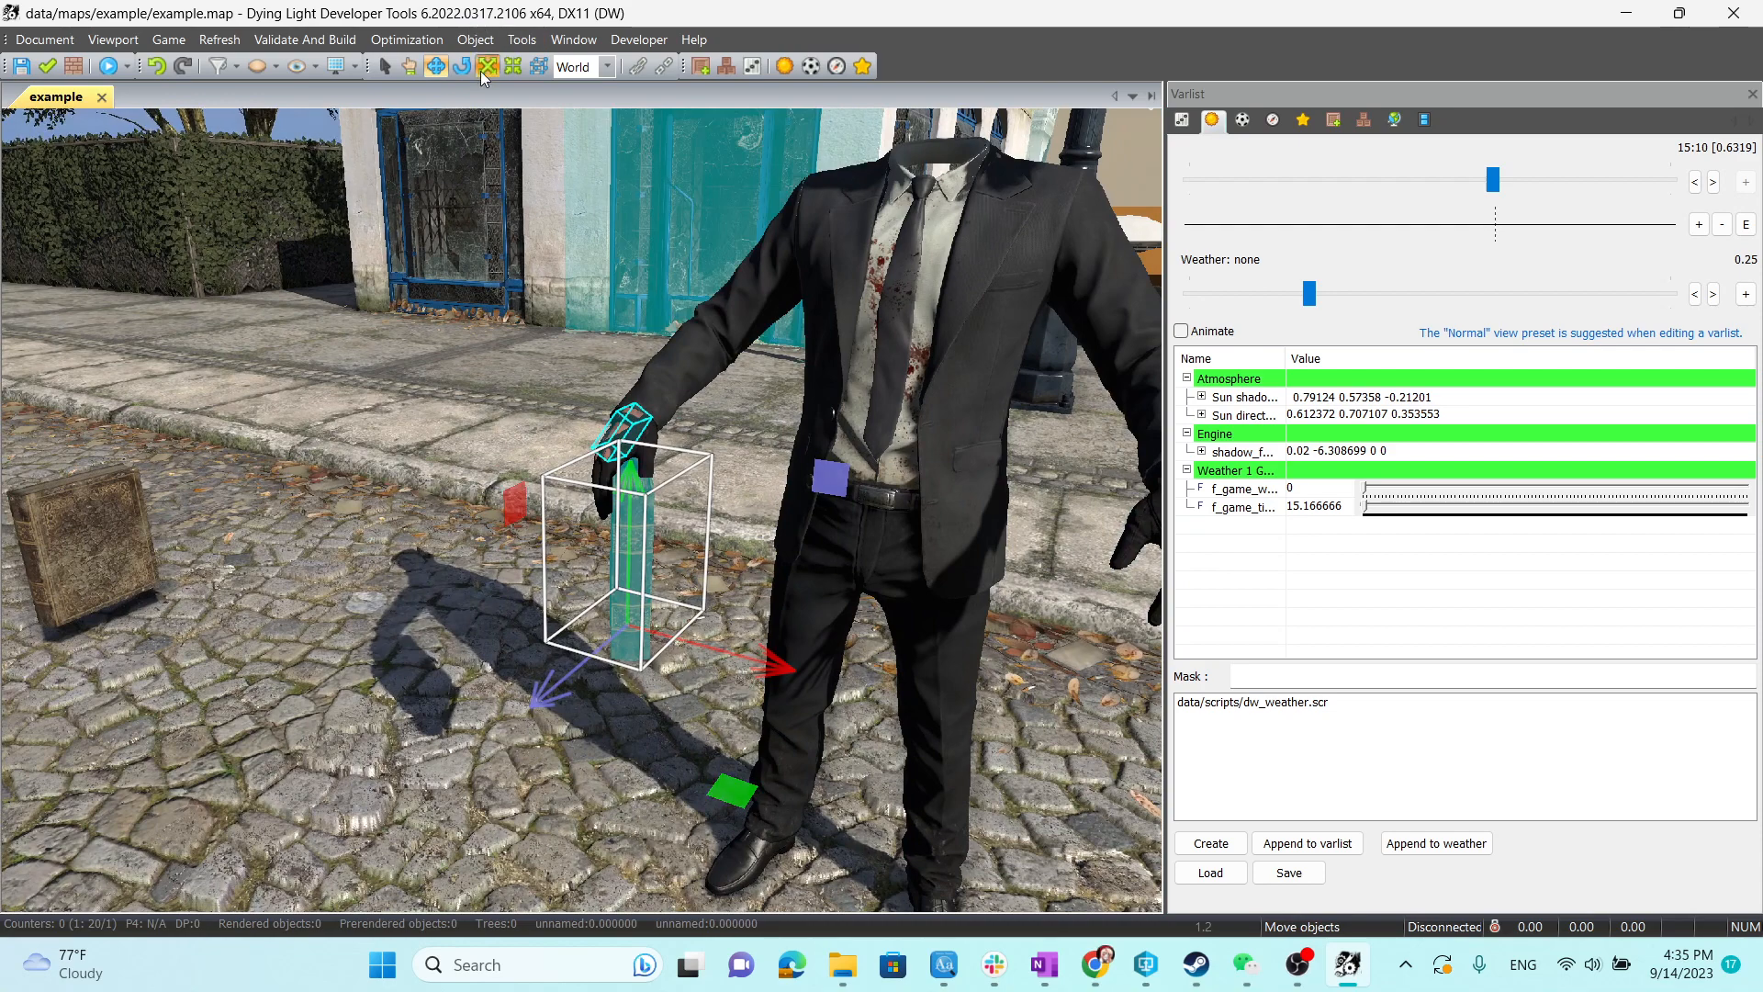
pyautogui.click(484, 70)
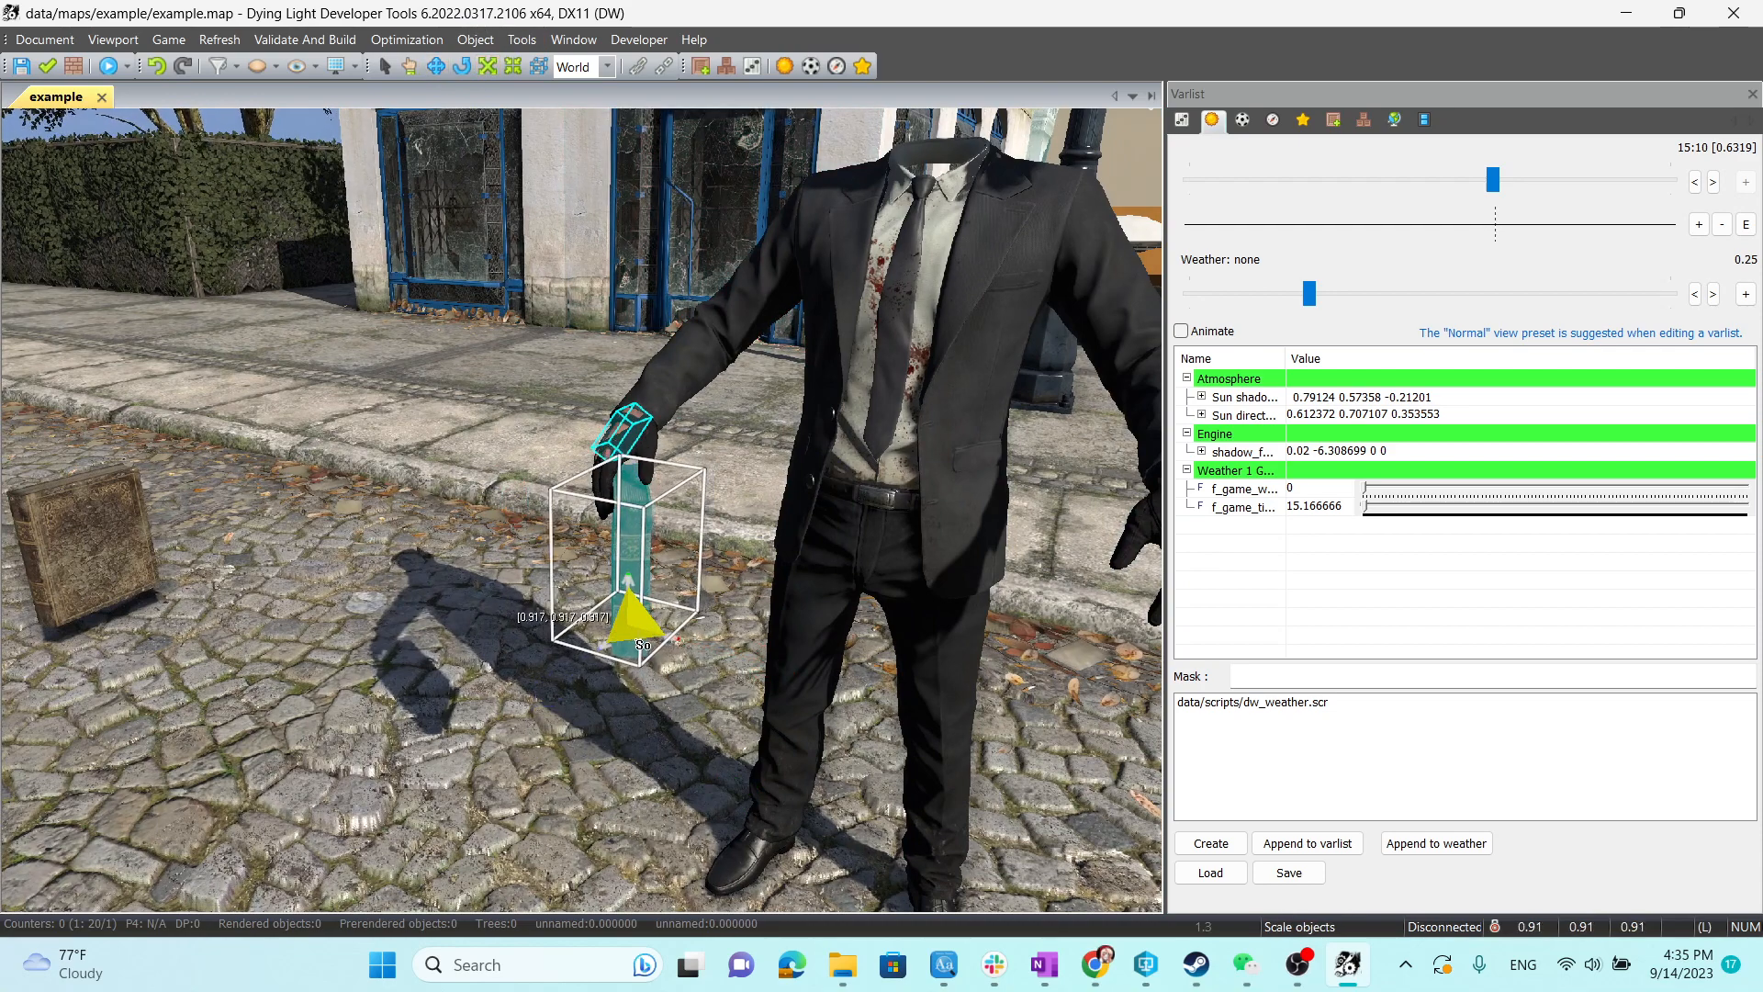
pyautogui.moveTo(643, 659); pyautogui.dragTo(643, 659)
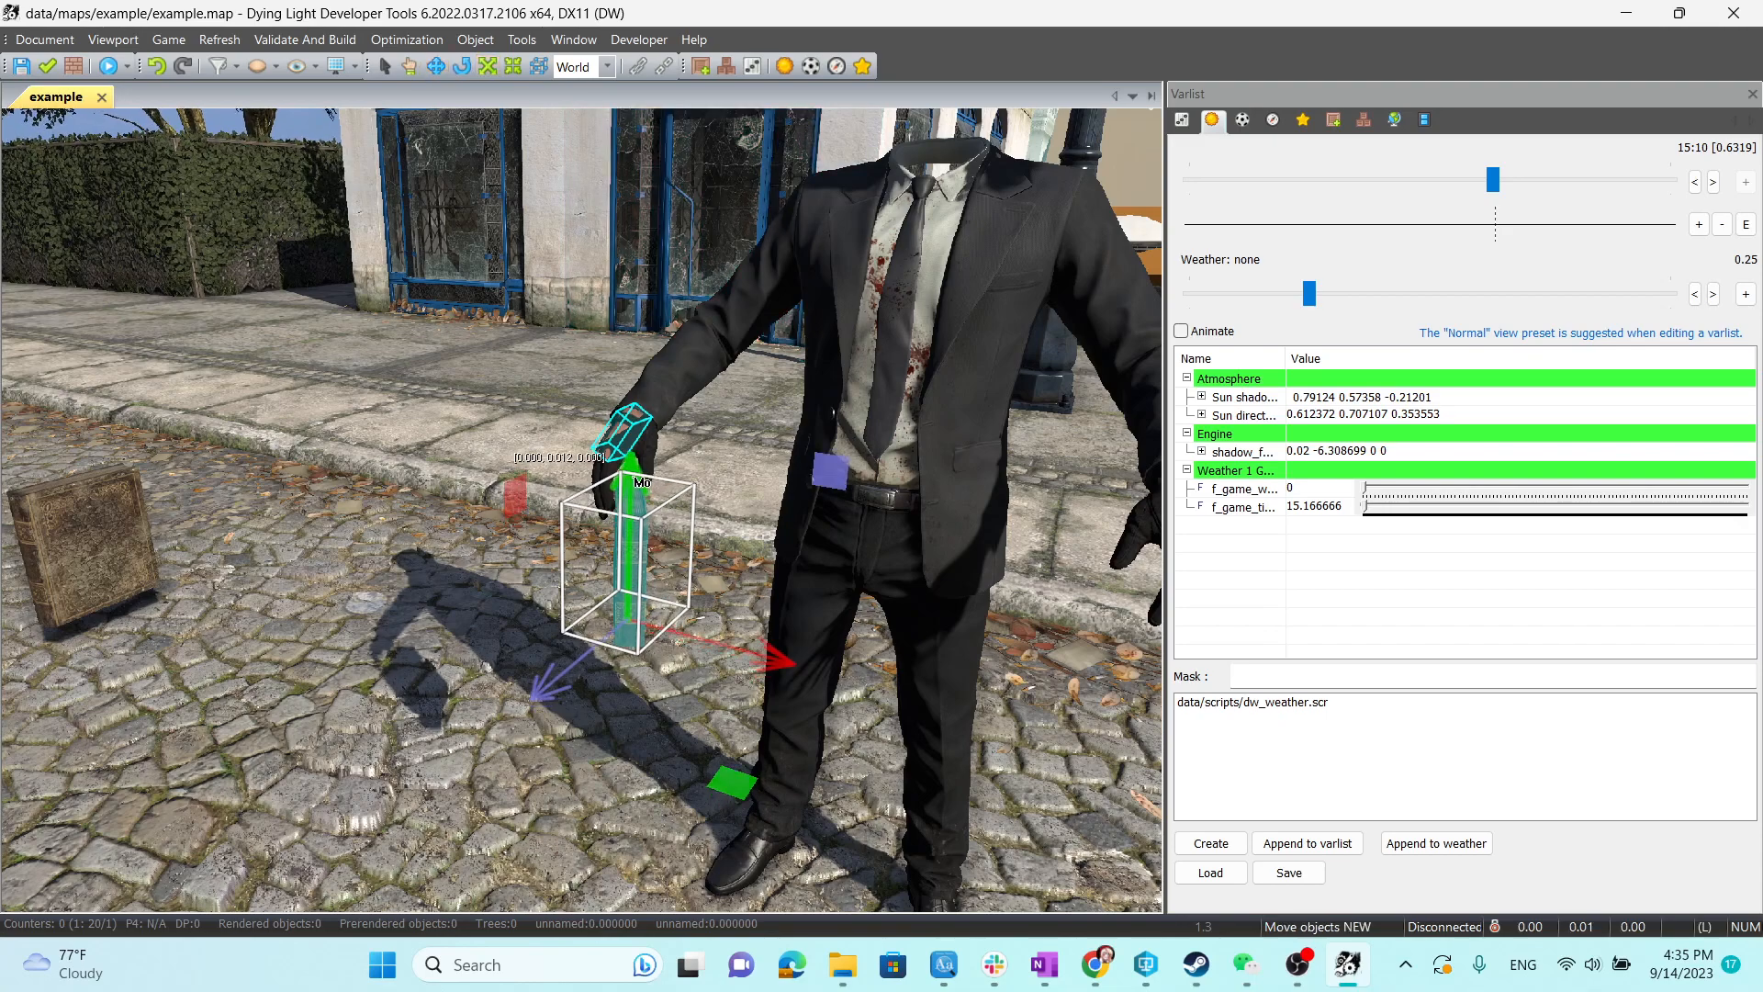
# Raise TheBook slightly along the green axis into the right hand's grip.
pyautogui.moveTo(631, 451); pyautogui.dragTo(630, 451)
pyautogui.moveTo(722, 620); pyautogui.dragTo(721, 625)
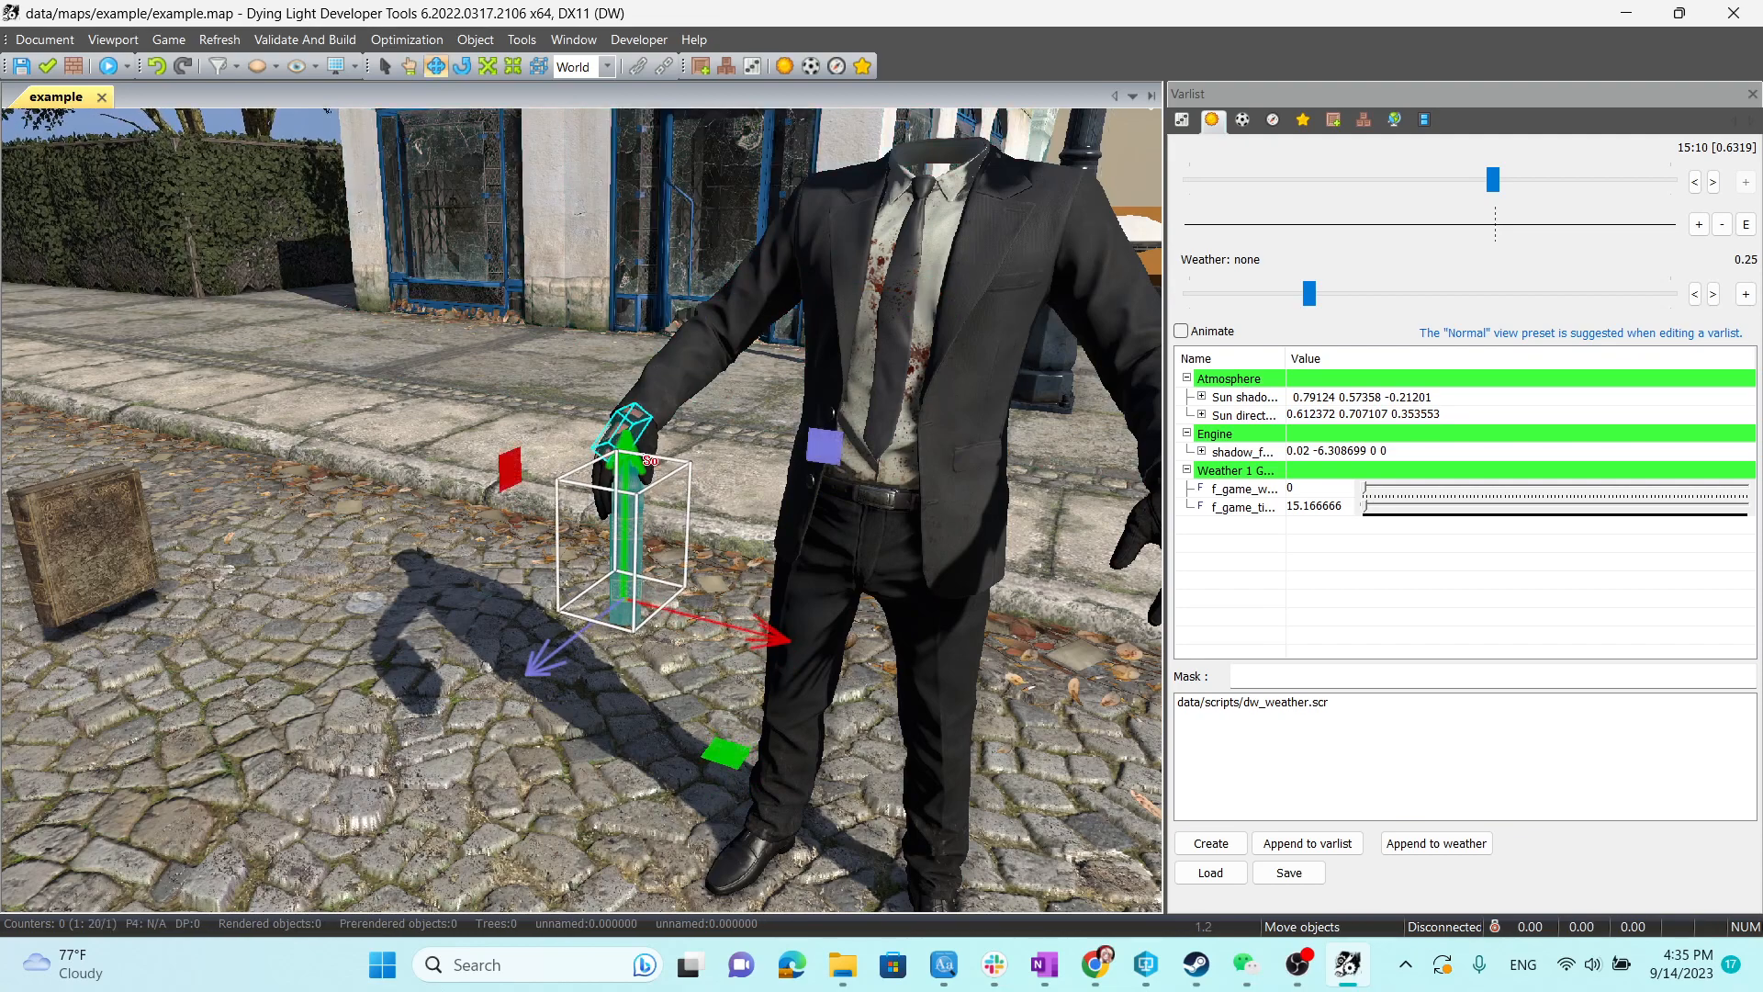
pyautogui.click(566, 645)
pyautogui.moveTo(567, 646); pyautogui.dragTo(651, 381, button='right')
pyautogui.moveTo(641, 301); pyautogui.dragTo(771, 230, button='right')
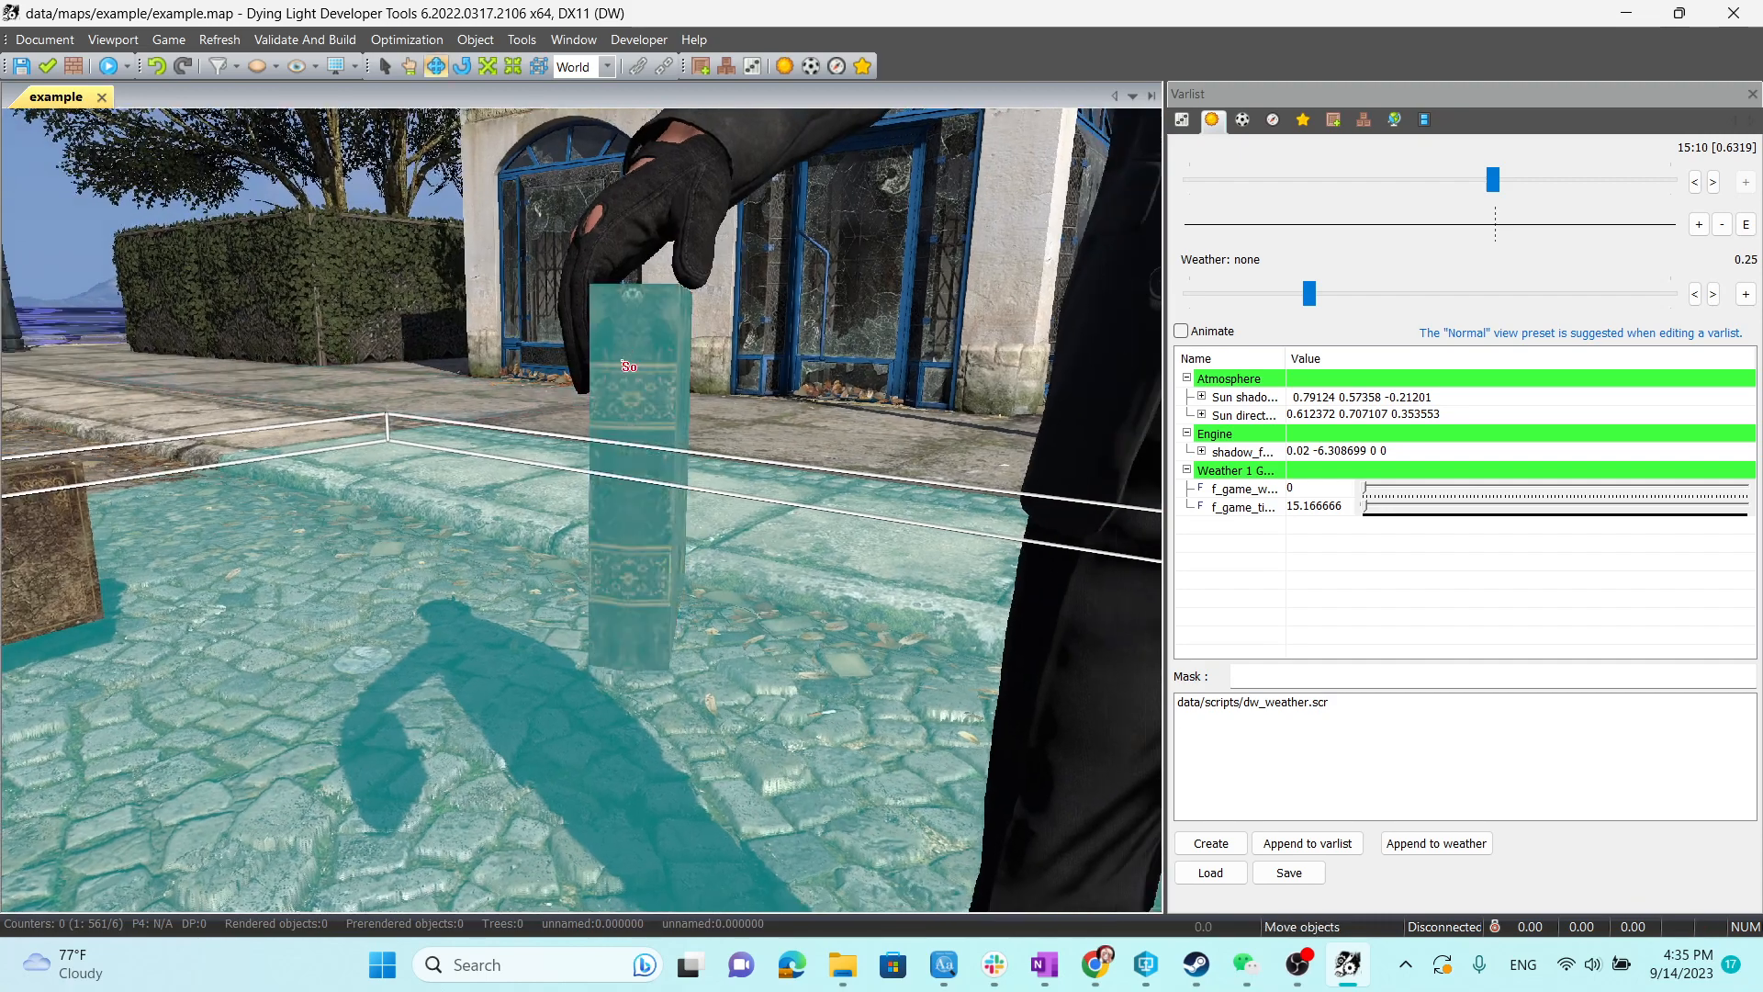
# Reselect TheBook and check its placement in the right hand from the character's front.
pyautogui.click(653, 475)
pyautogui.moveTo(653, 475); pyautogui.dragTo(650, 470)
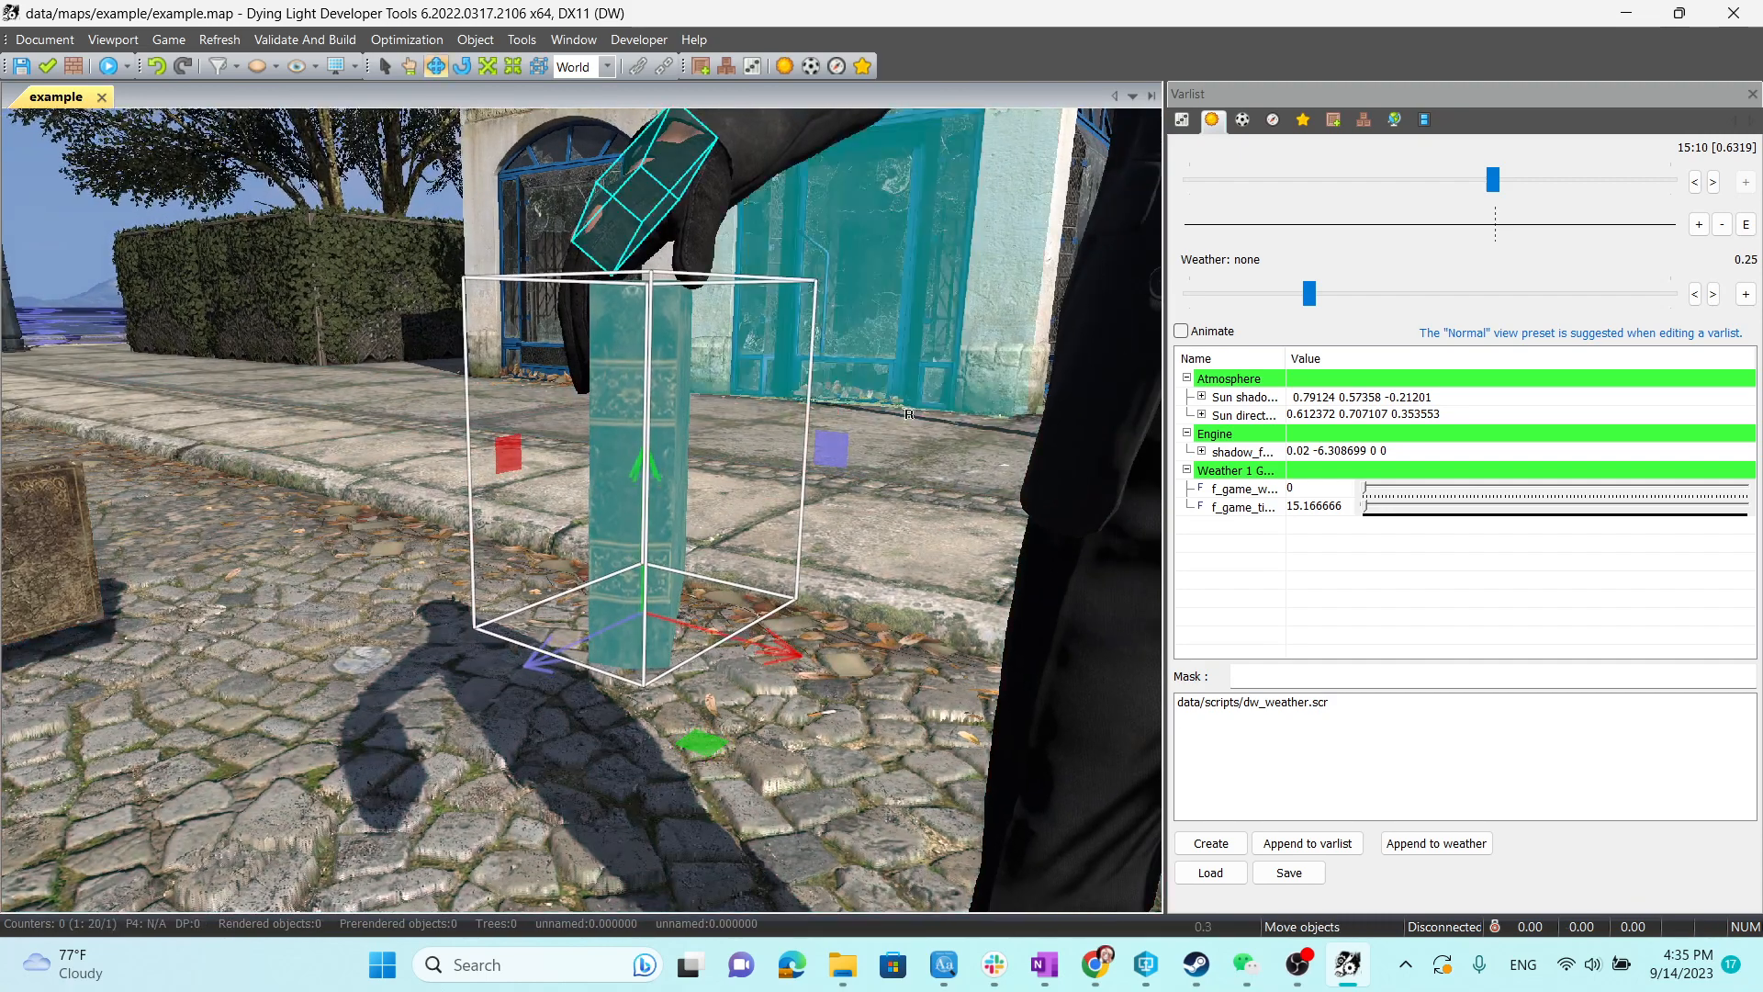
pyautogui.press('s')
pyautogui.moveTo(872, 266); pyautogui.dragTo(1037, 379, button='right')
pyautogui.press('w')
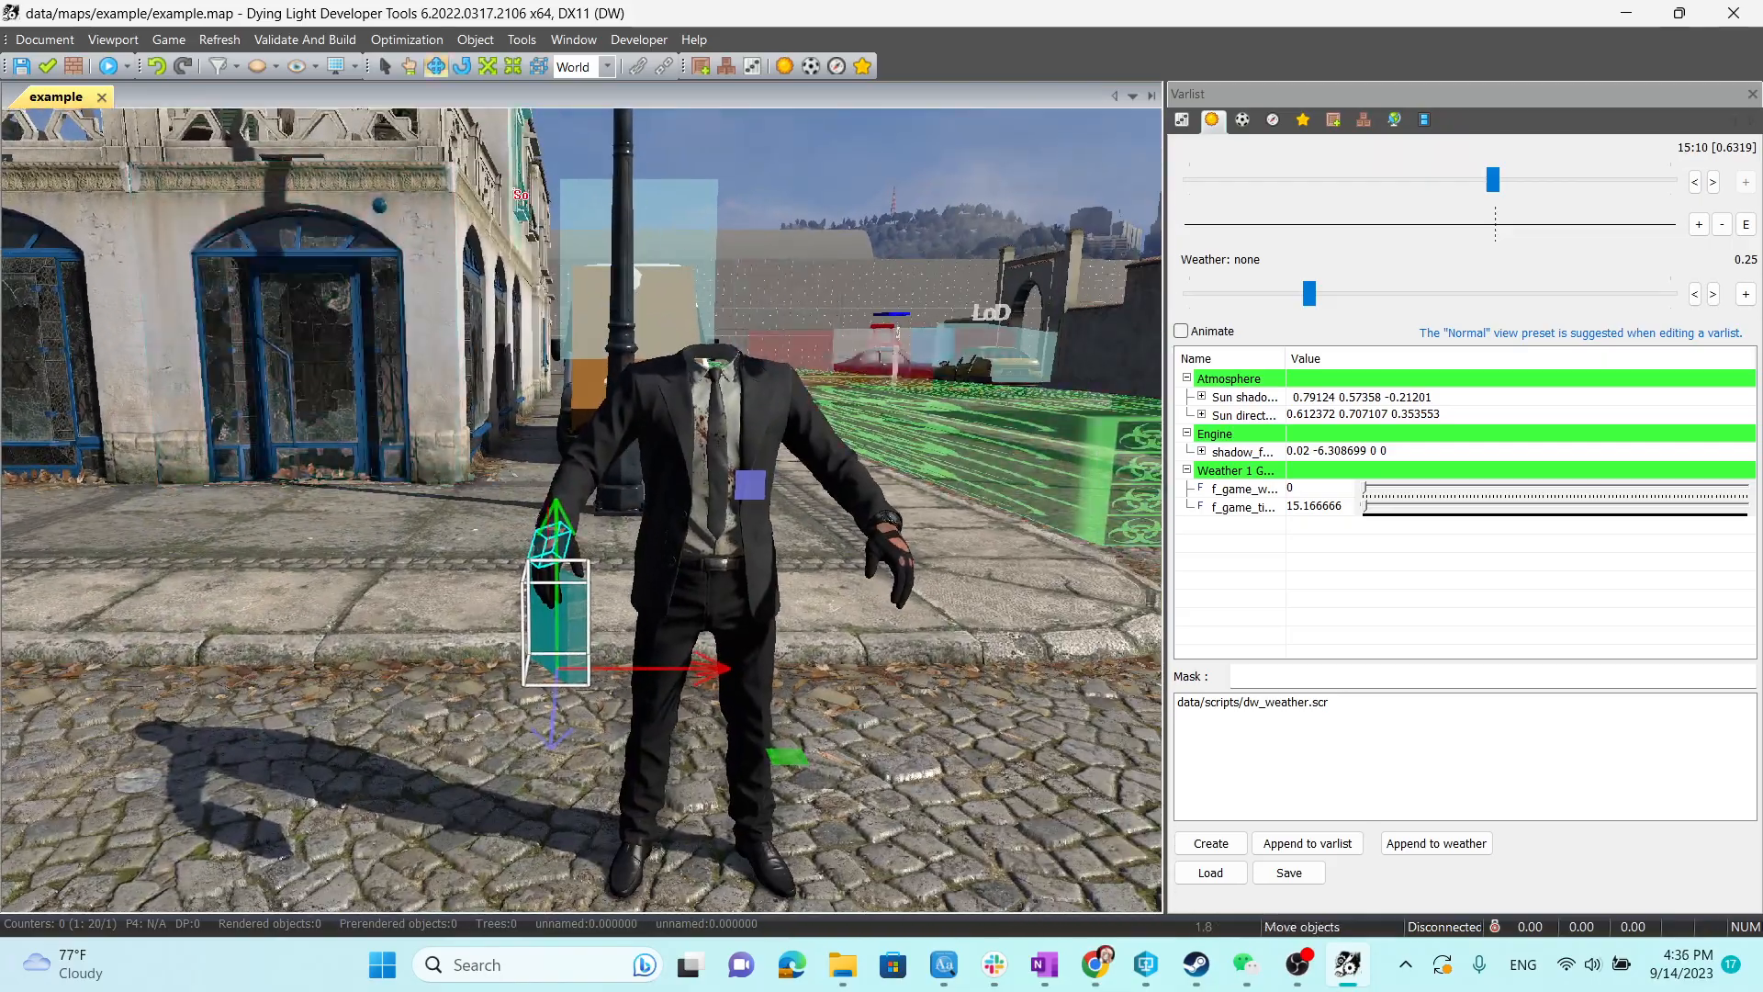
# Select the PlayerCharacter model and inspect the book in its right hand from the side and front.
pyautogui.click(789, 374)
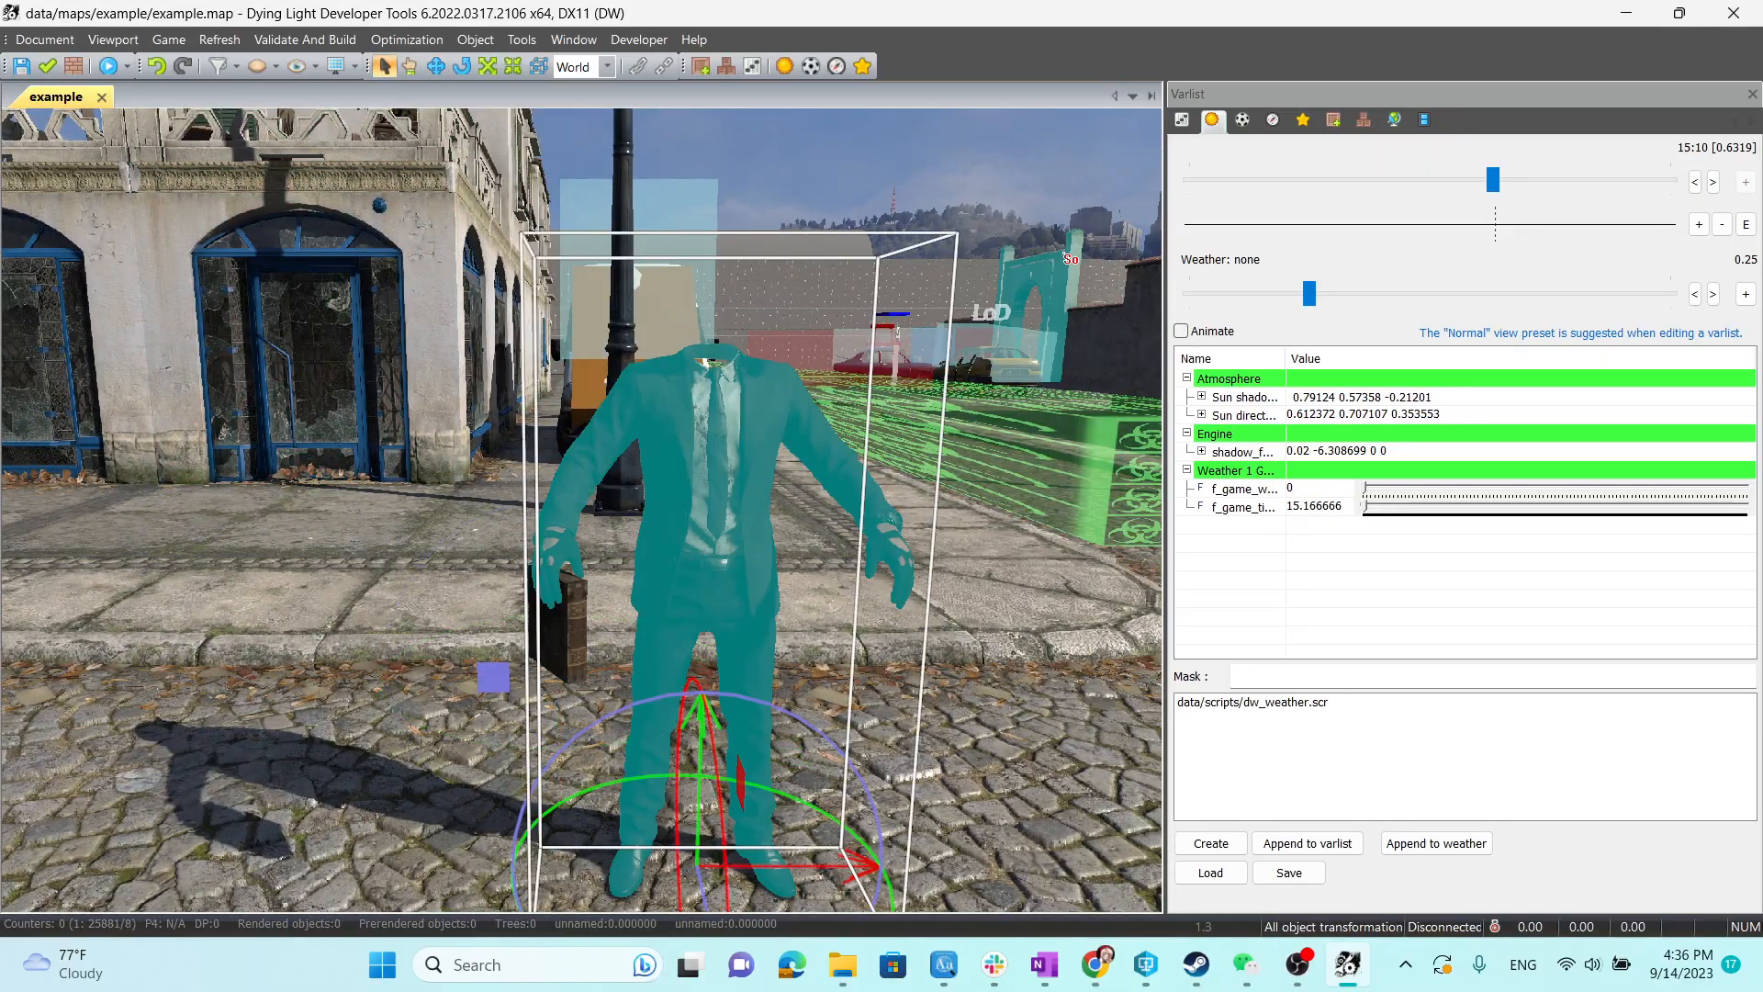
pyautogui.click(1038, 294)
pyautogui.moveTo(720, 569); pyautogui.dragTo(707, 412, button='right')
pyautogui.press('d')
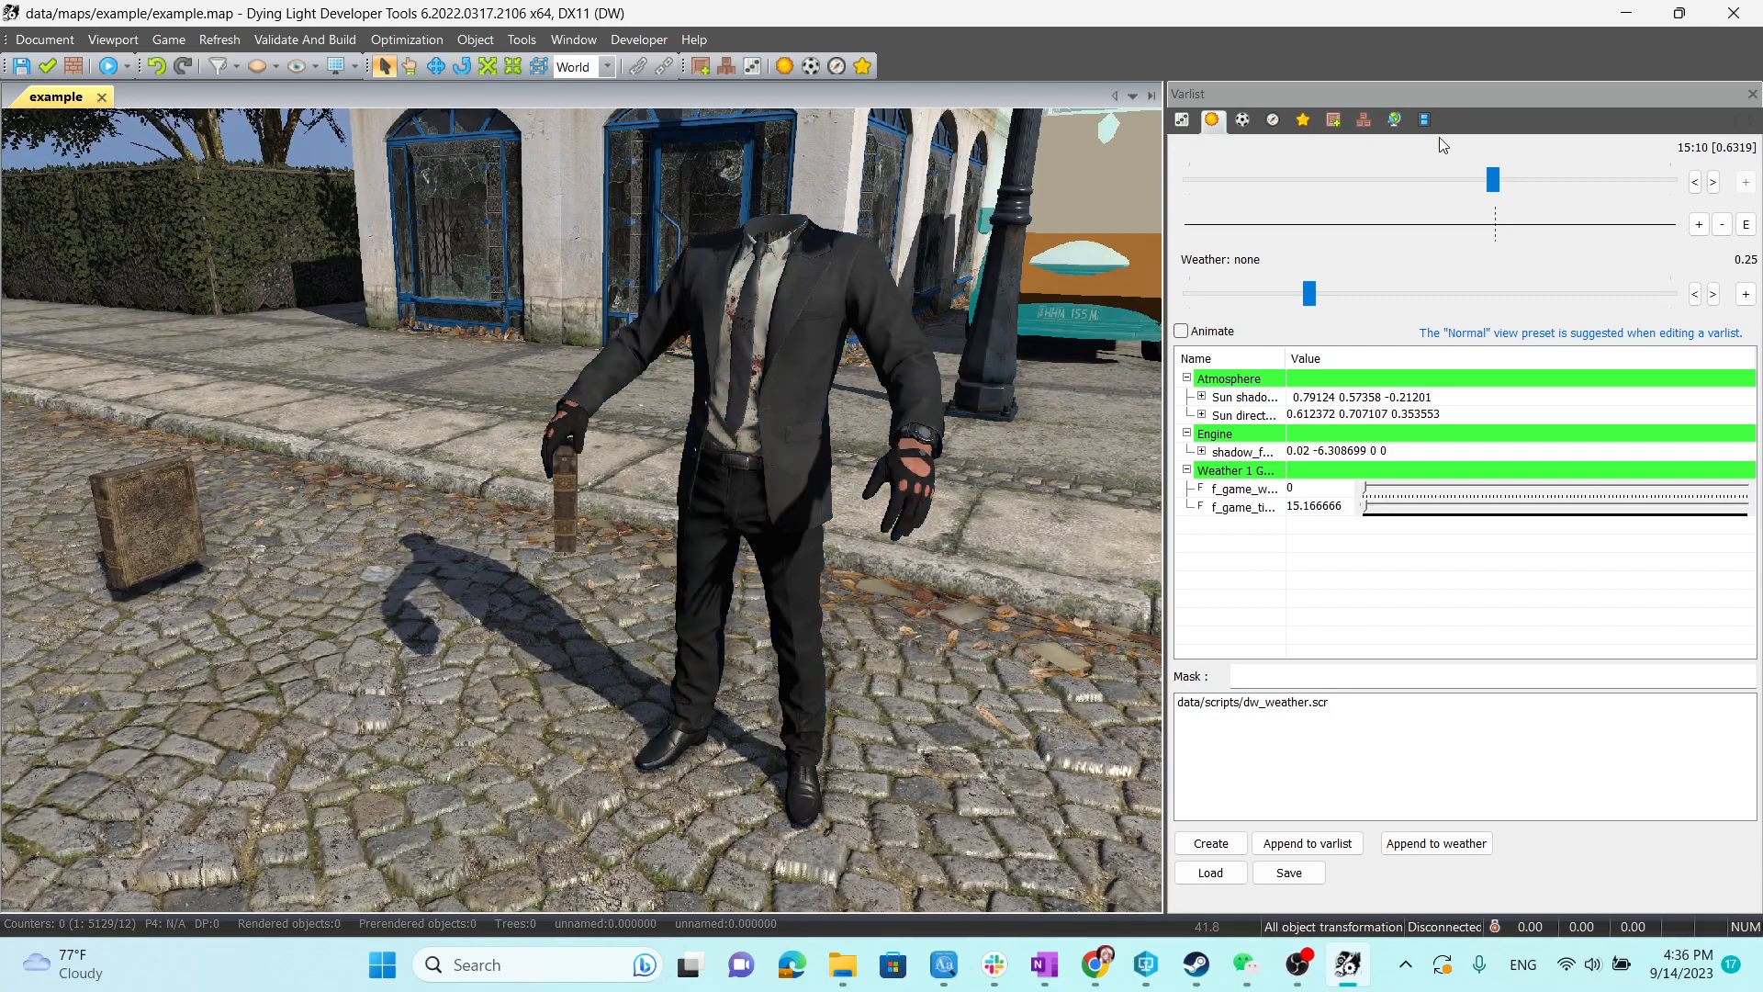
pyautogui.click(769, 369)
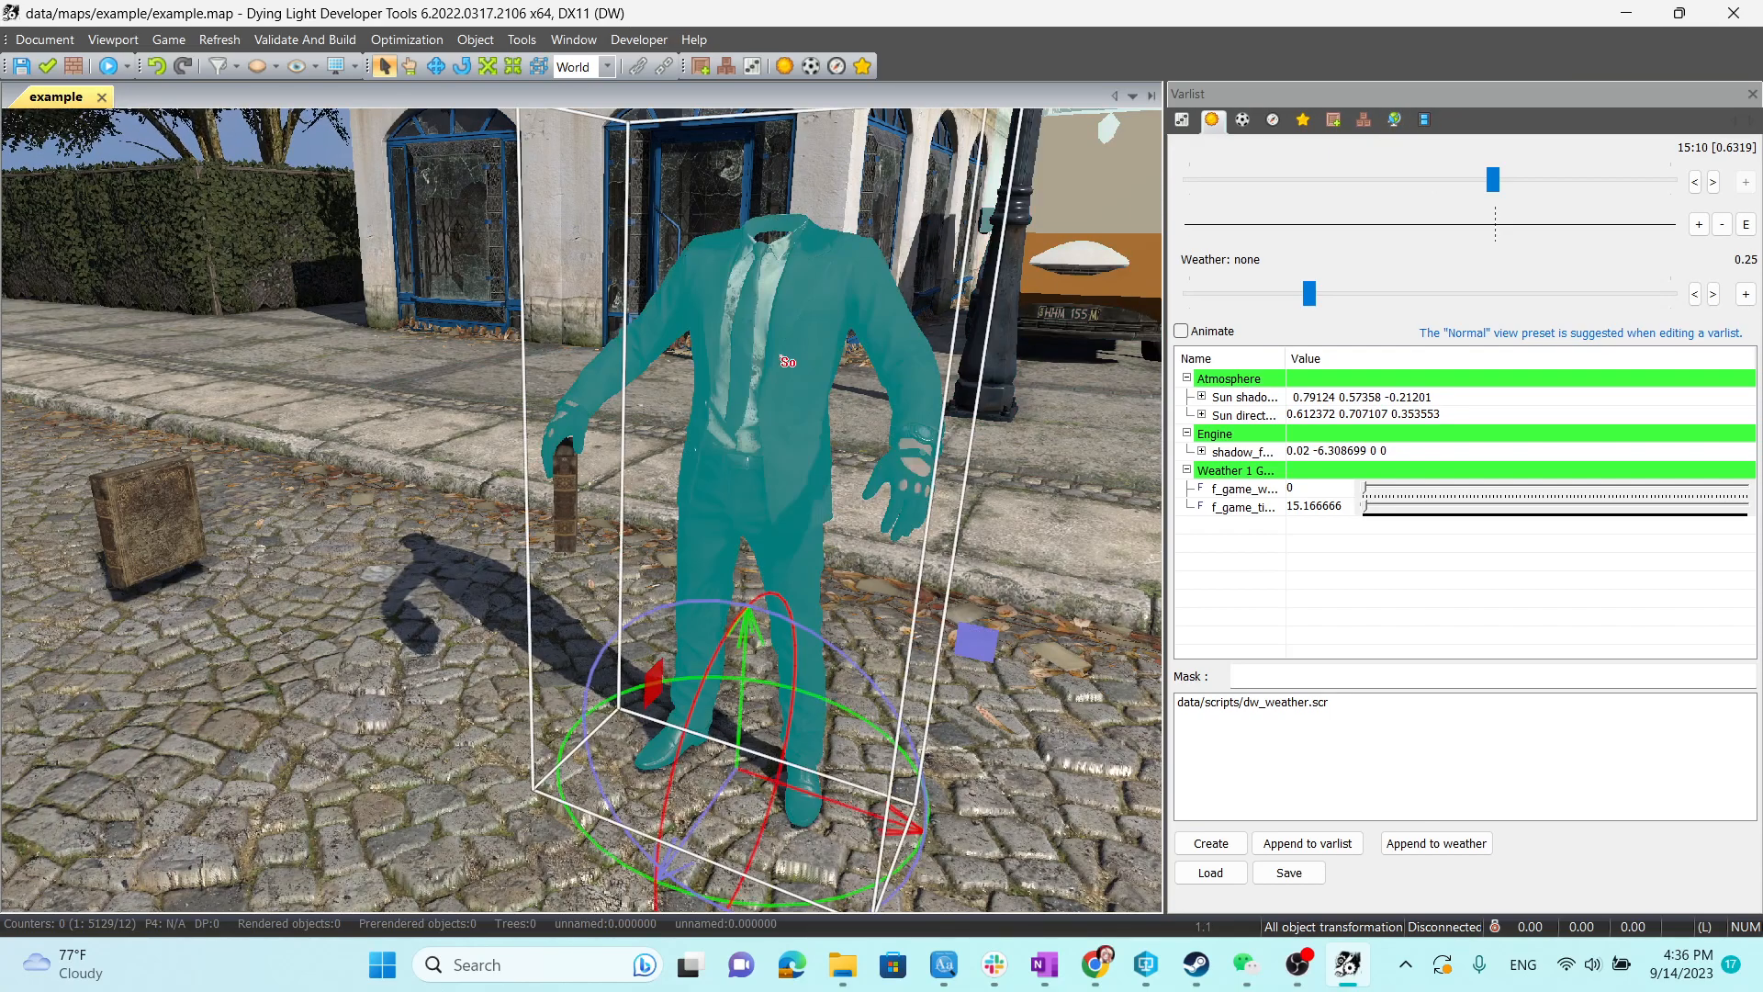
pyautogui.moveTo(751, 325); pyautogui.dragTo(1010, 325, button='right')
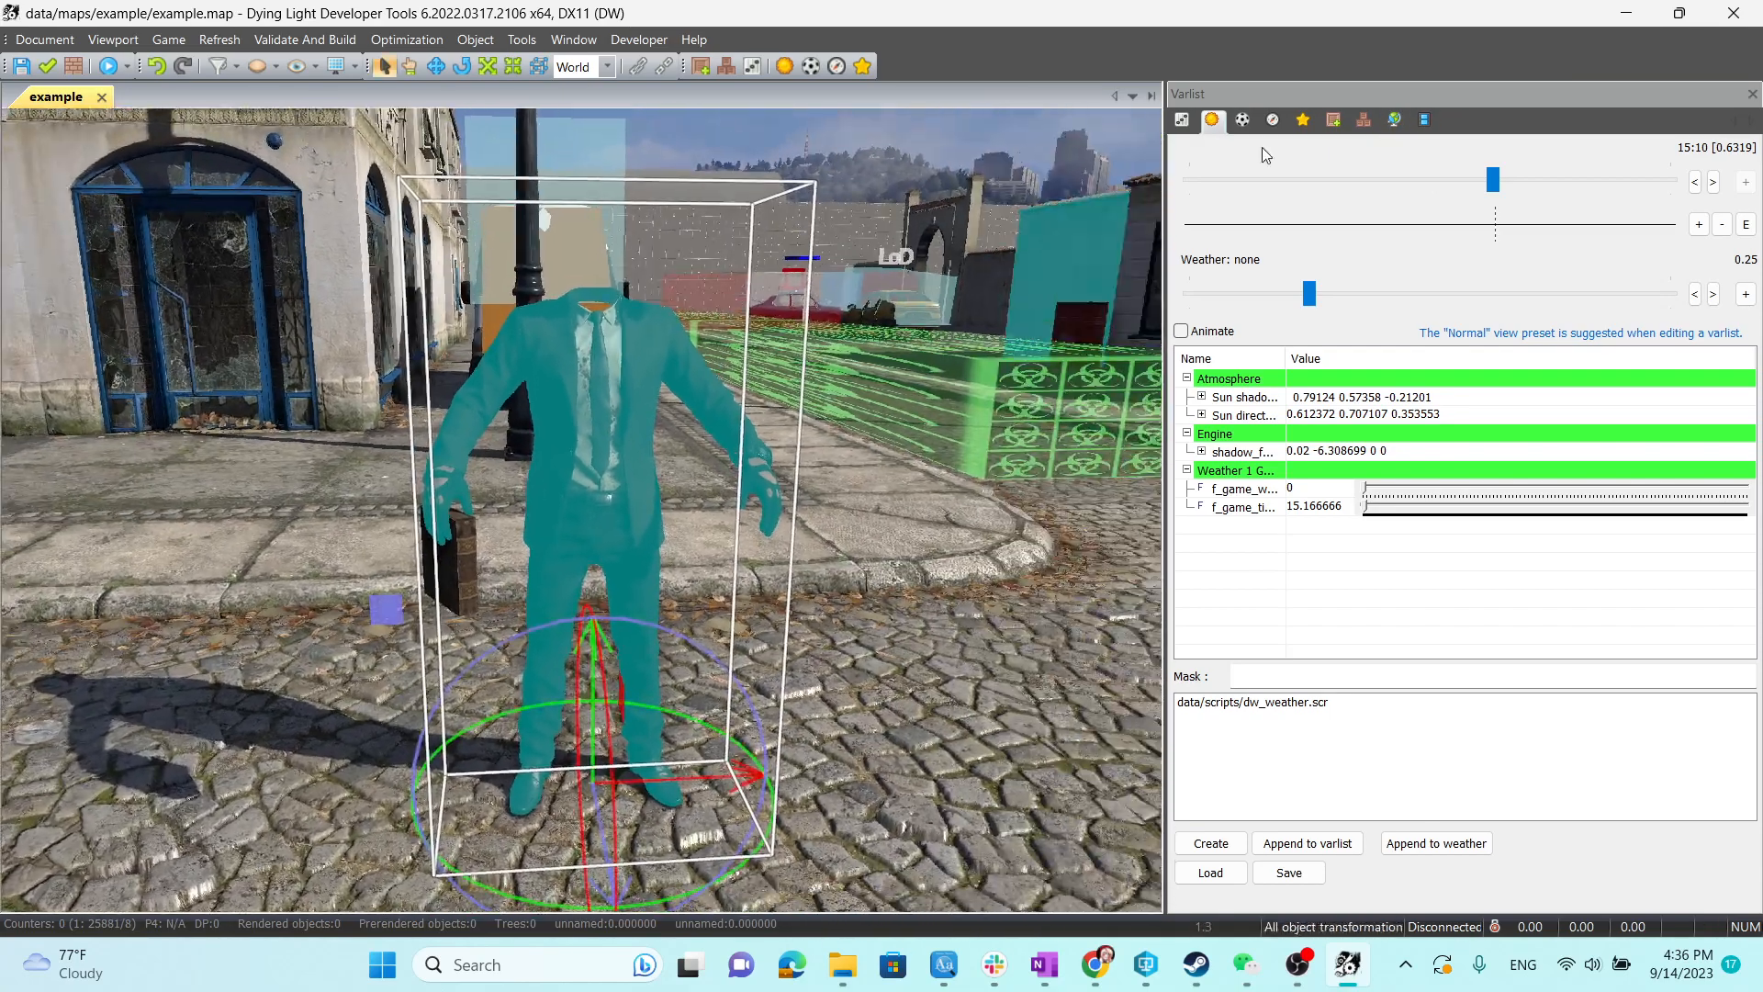
# Create a new movie and add the selected PlayerCharacter to it as an actor.
pyautogui.click(1426, 122)
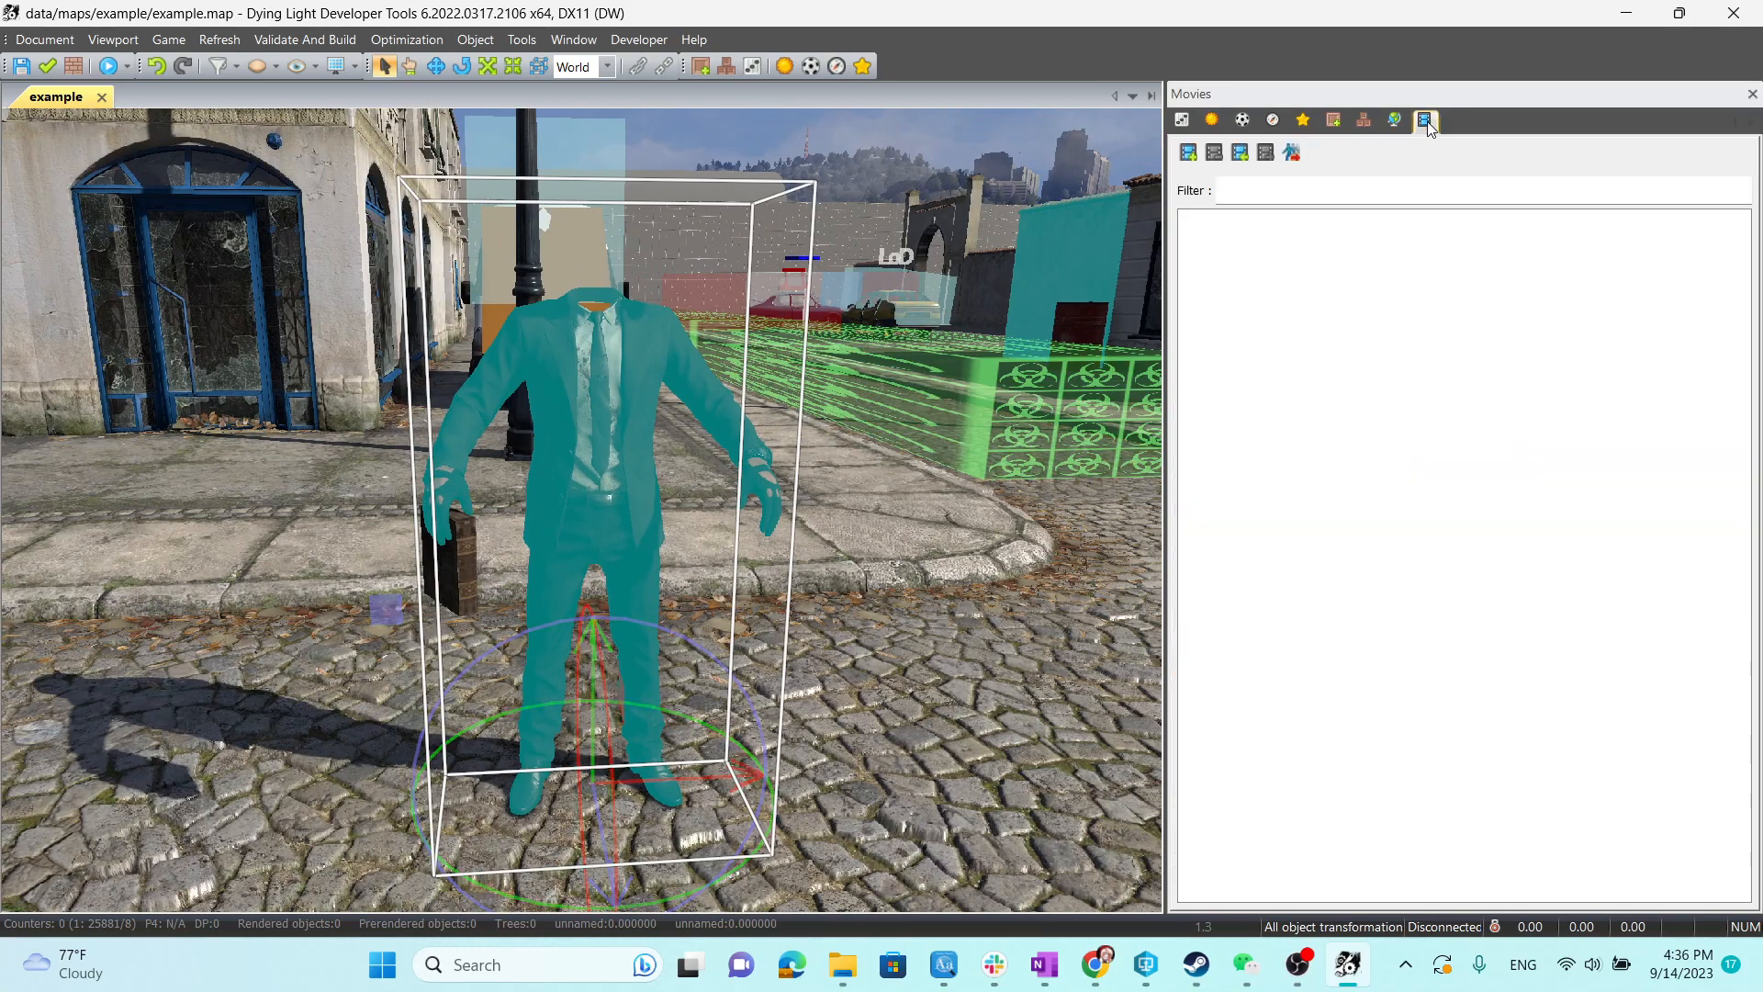
pyautogui.click(1188, 153)
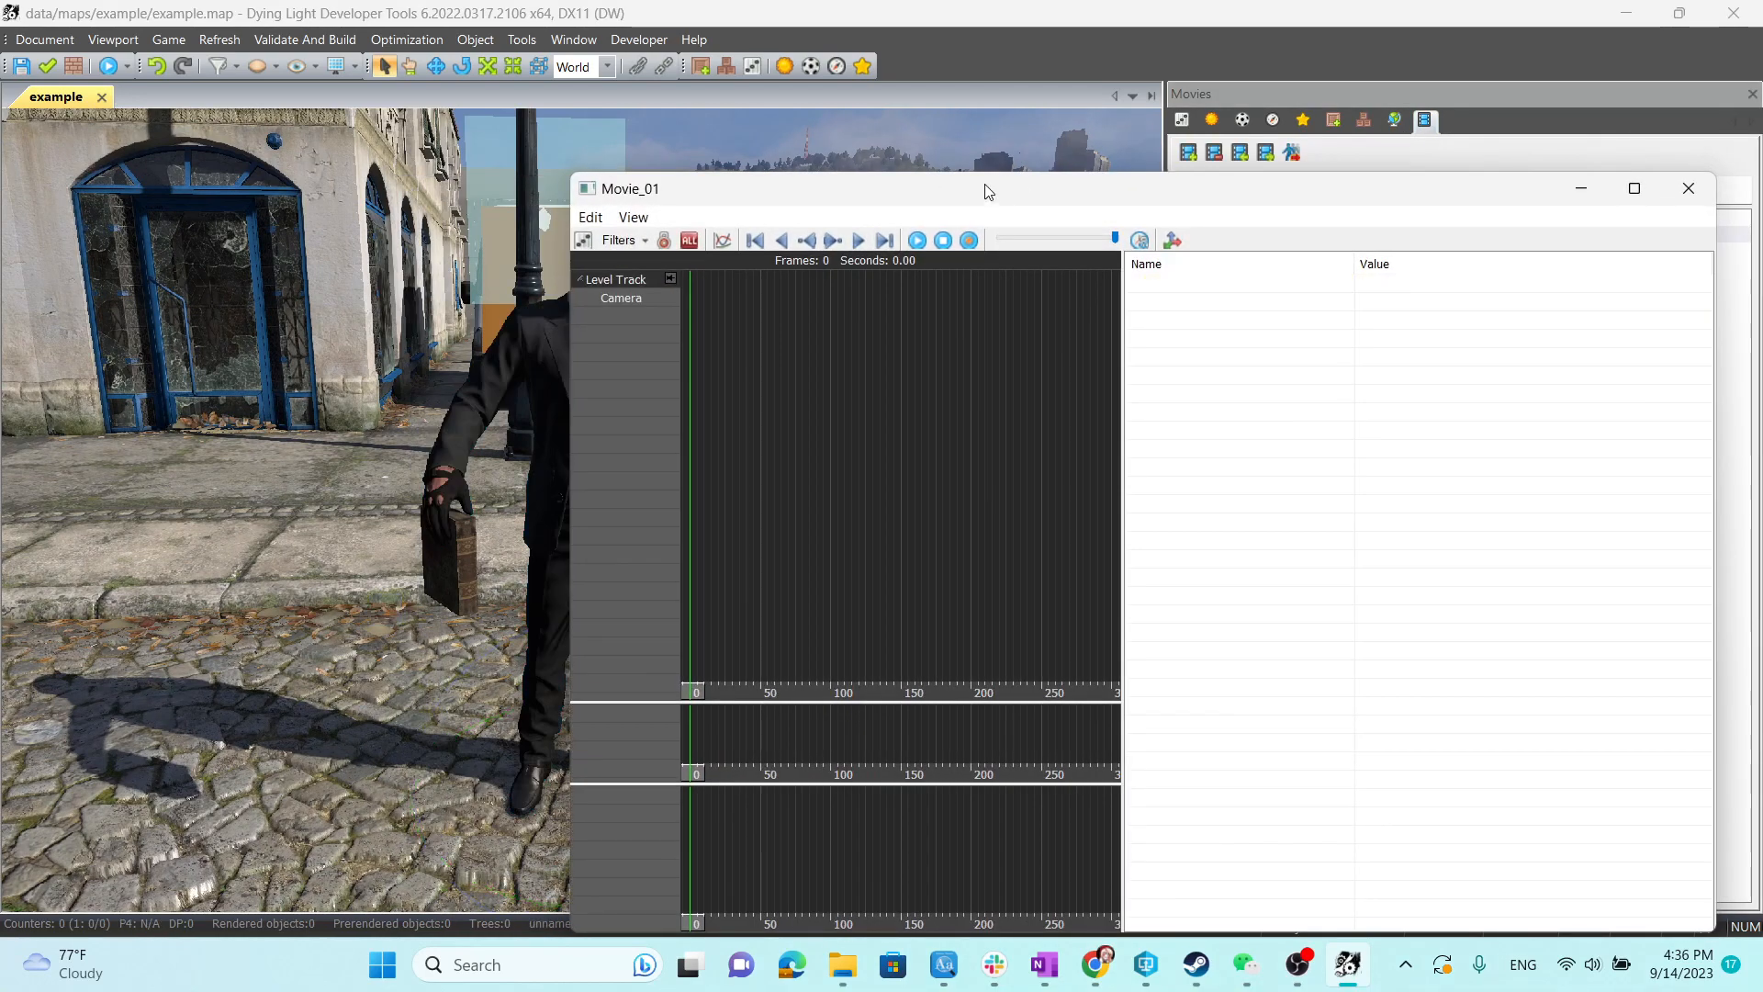
pyautogui.moveTo(985, 184); pyautogui.dragTo(1385, 127)
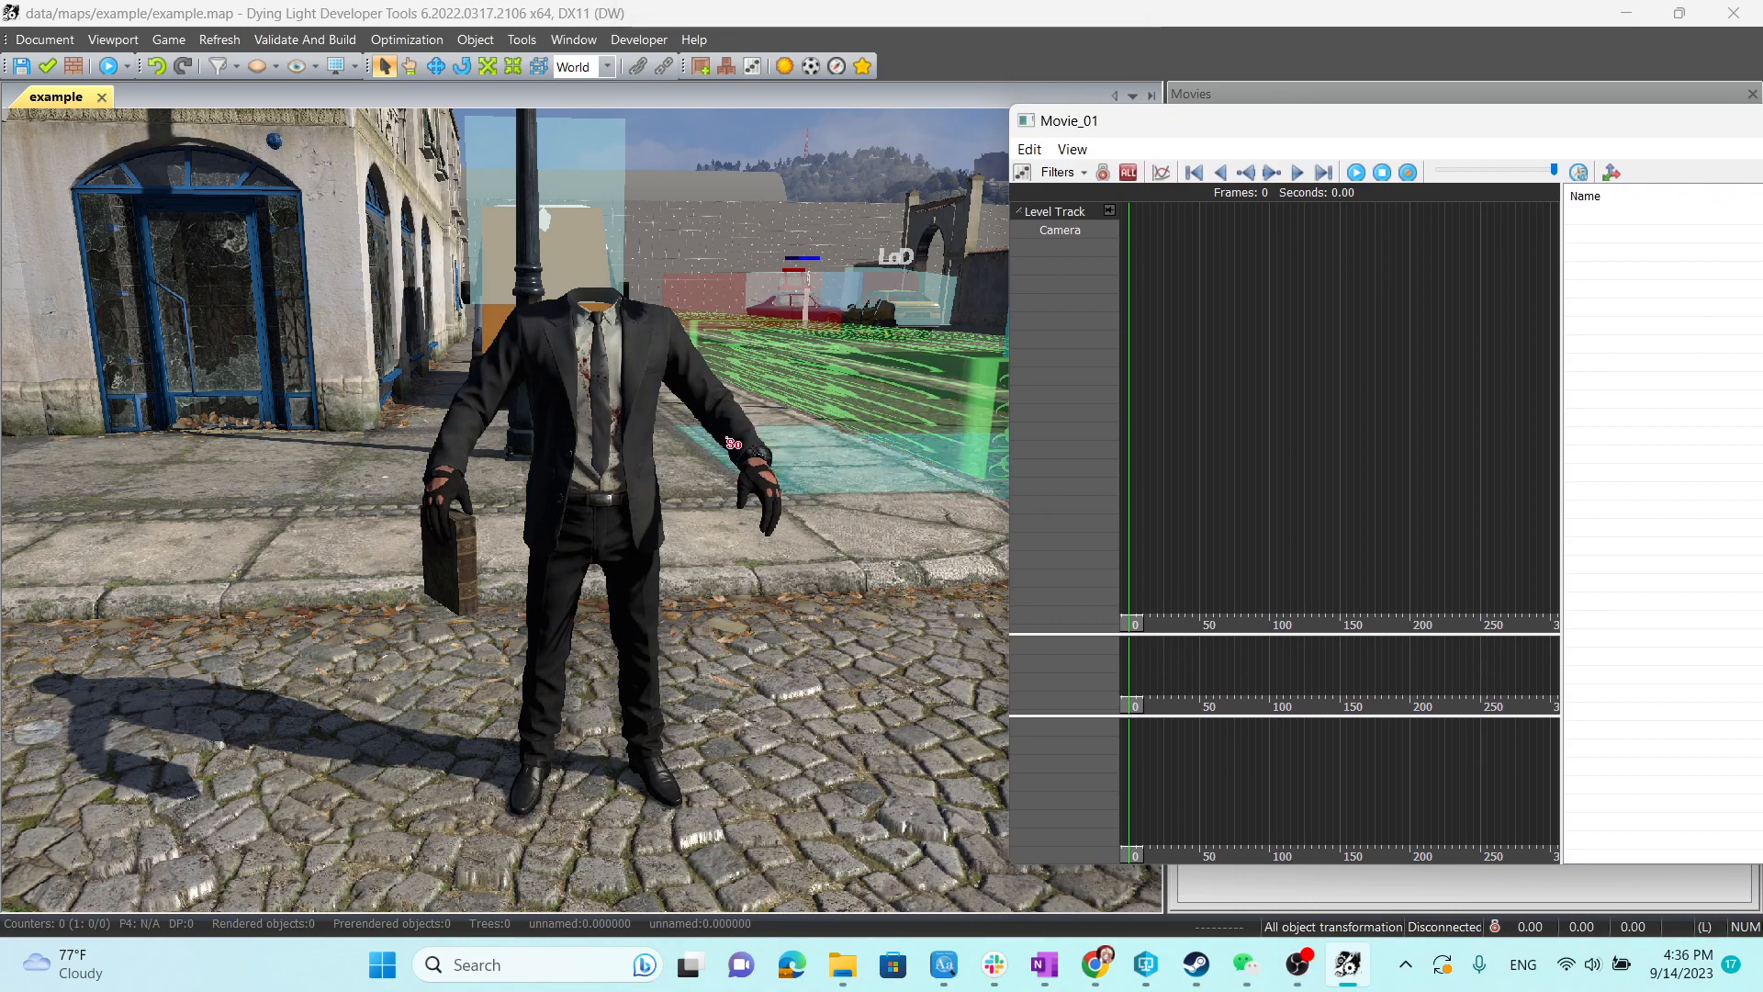
pyautogui.click(607, 395)
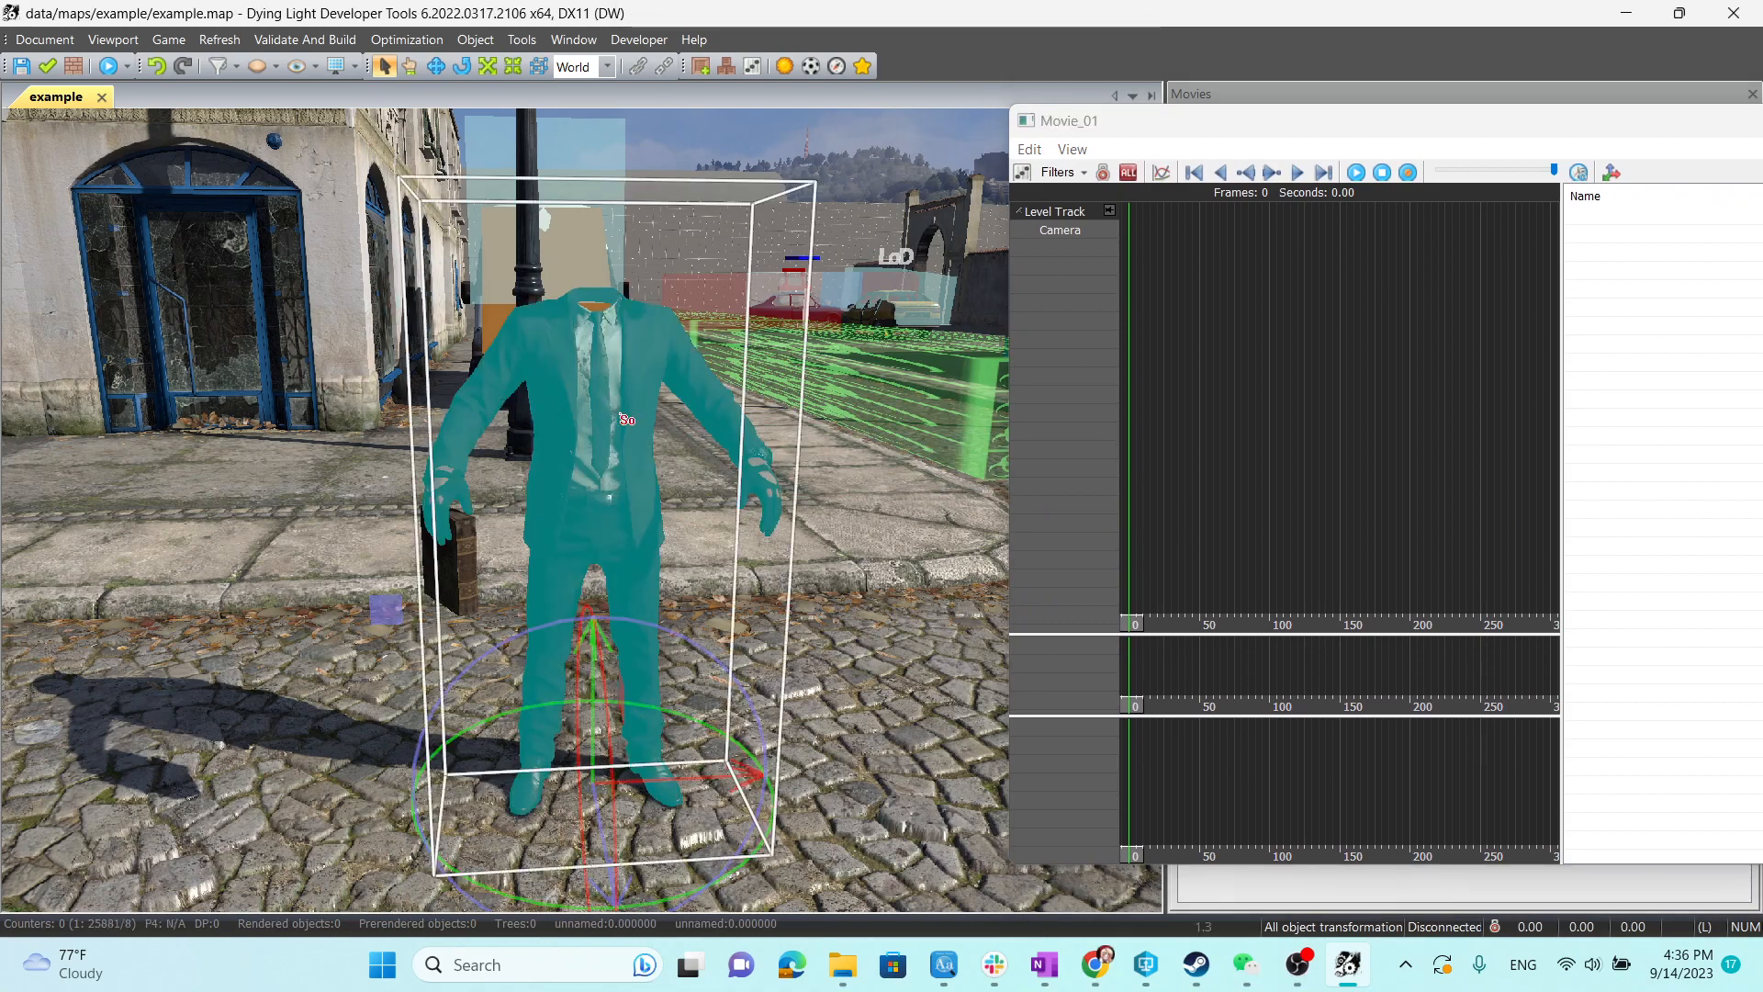
pyautogui.rightClick(1093, 729)
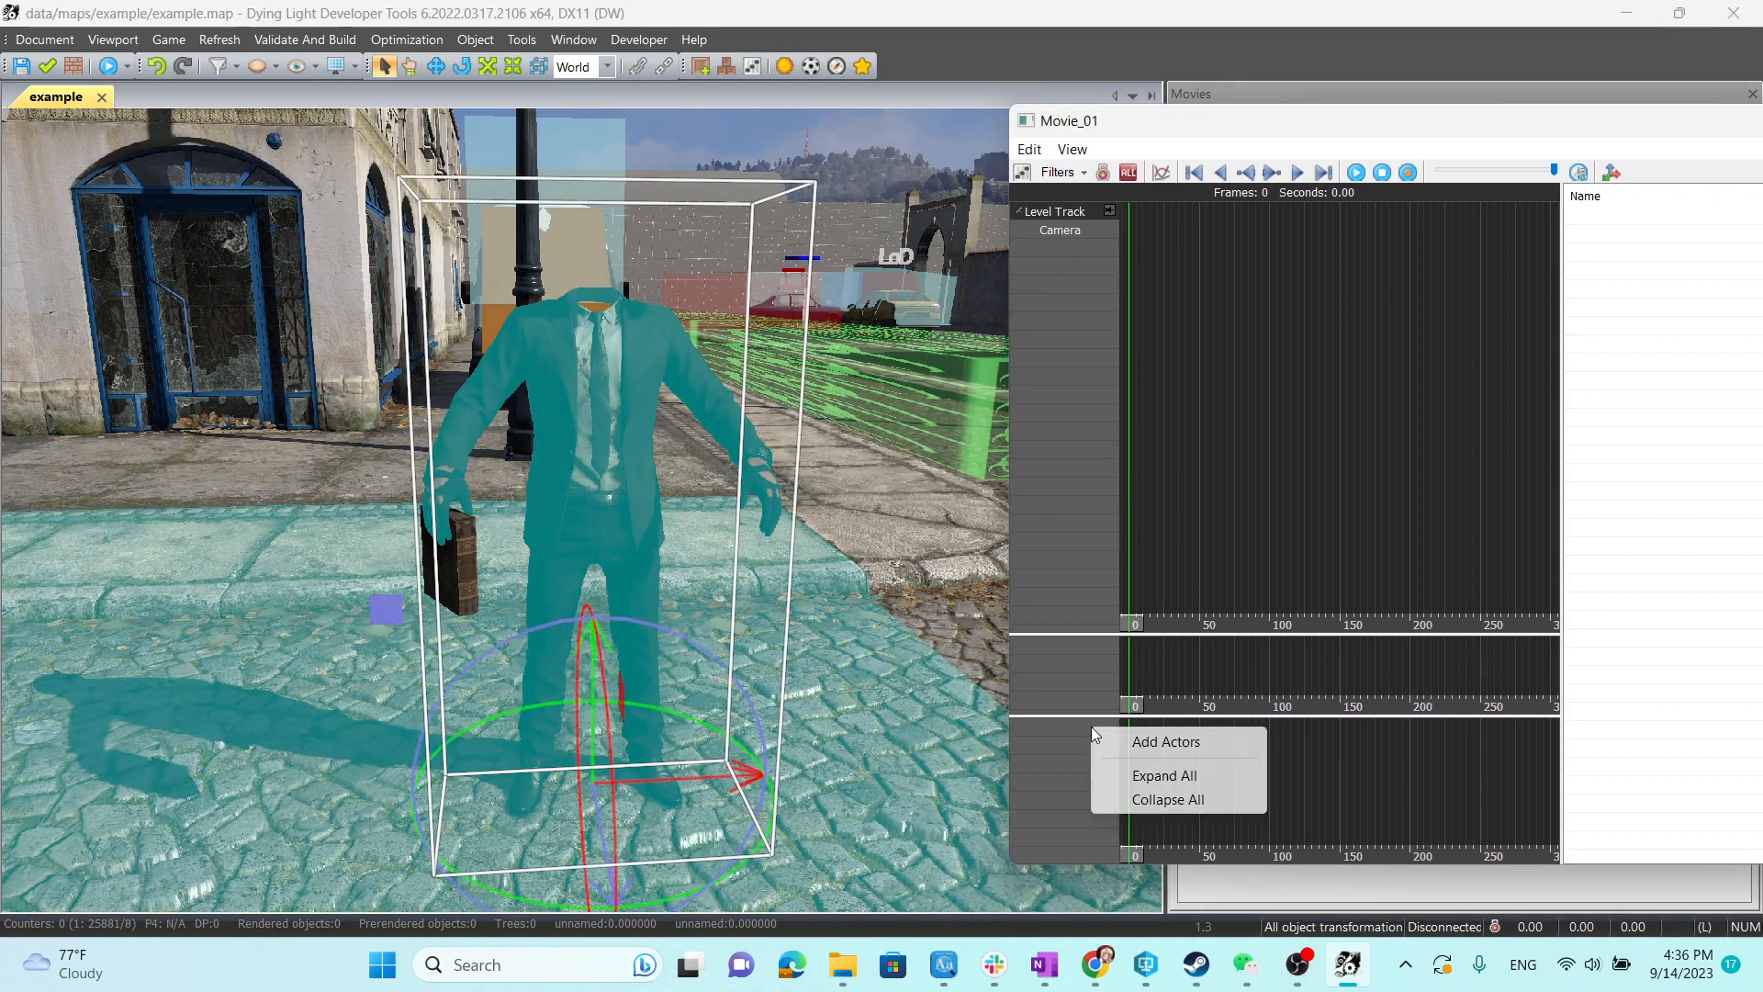
pyautogui.click(1162, 746)
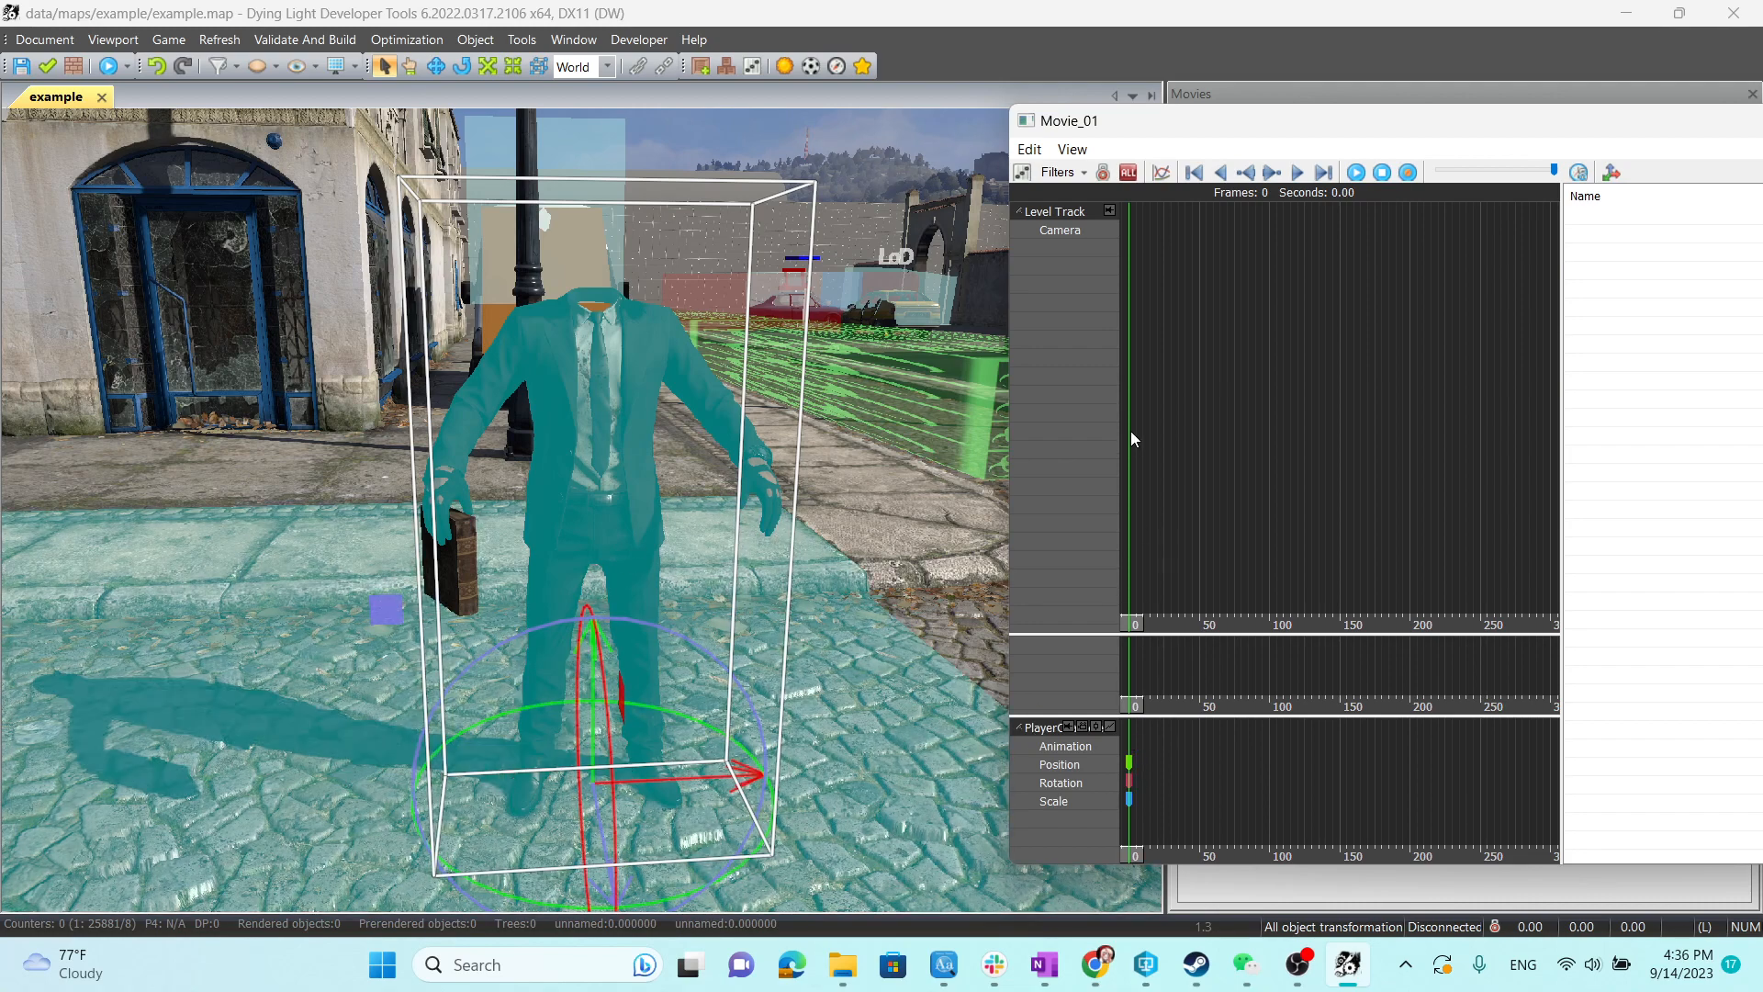
# Add a key near the start of the PlayerCharacter's Animation track and select it to show its properties.
pyautogui.moveTo(1141, 738); pyautogui.dragTo(1232, 740)
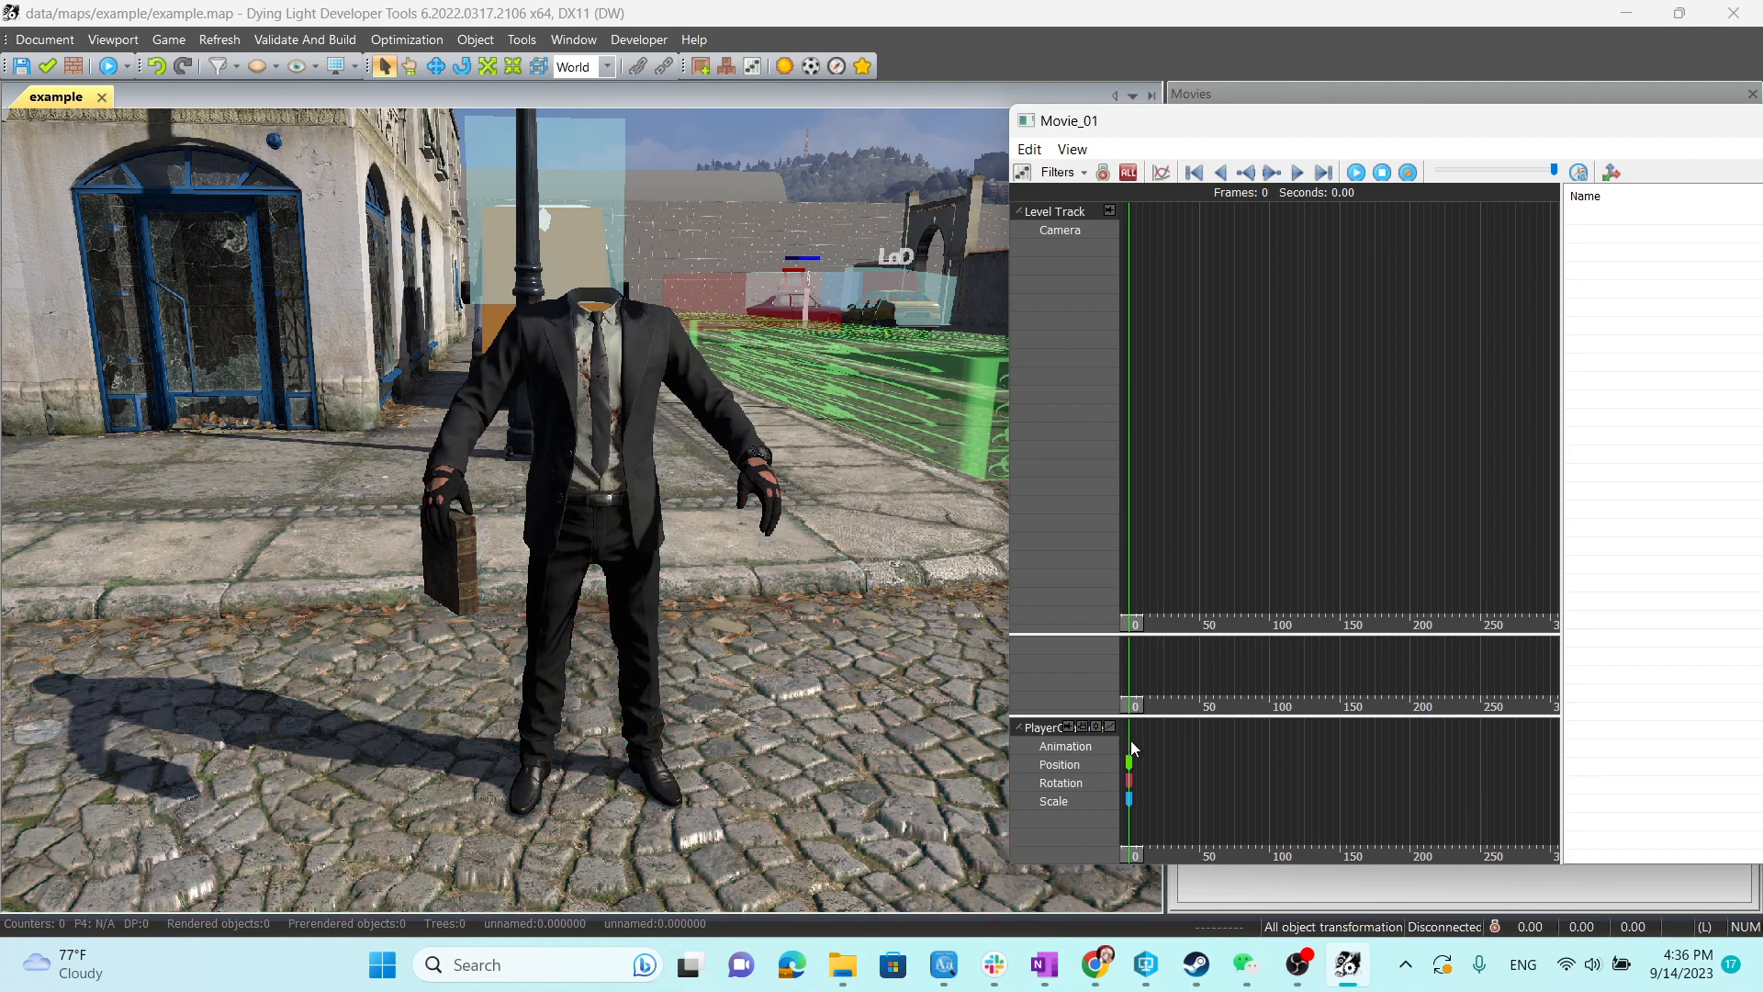
pyautogui.rightClick(1141, 746)
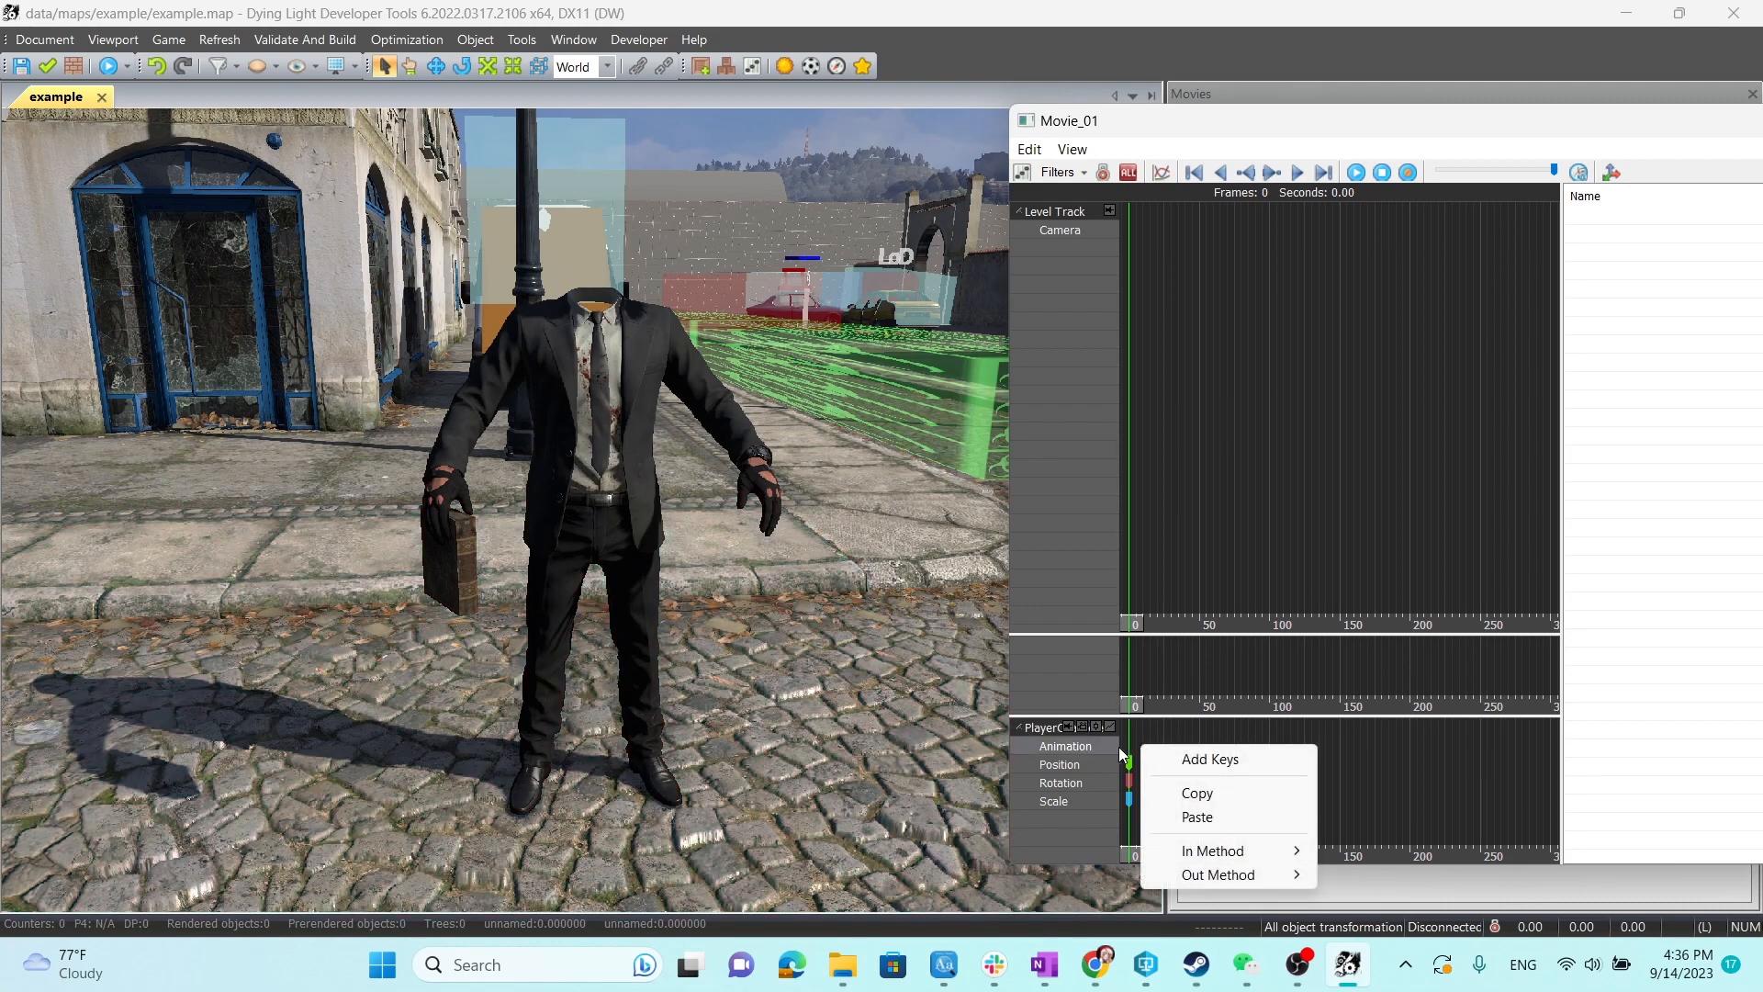
pyautogui.click(1218, 763)
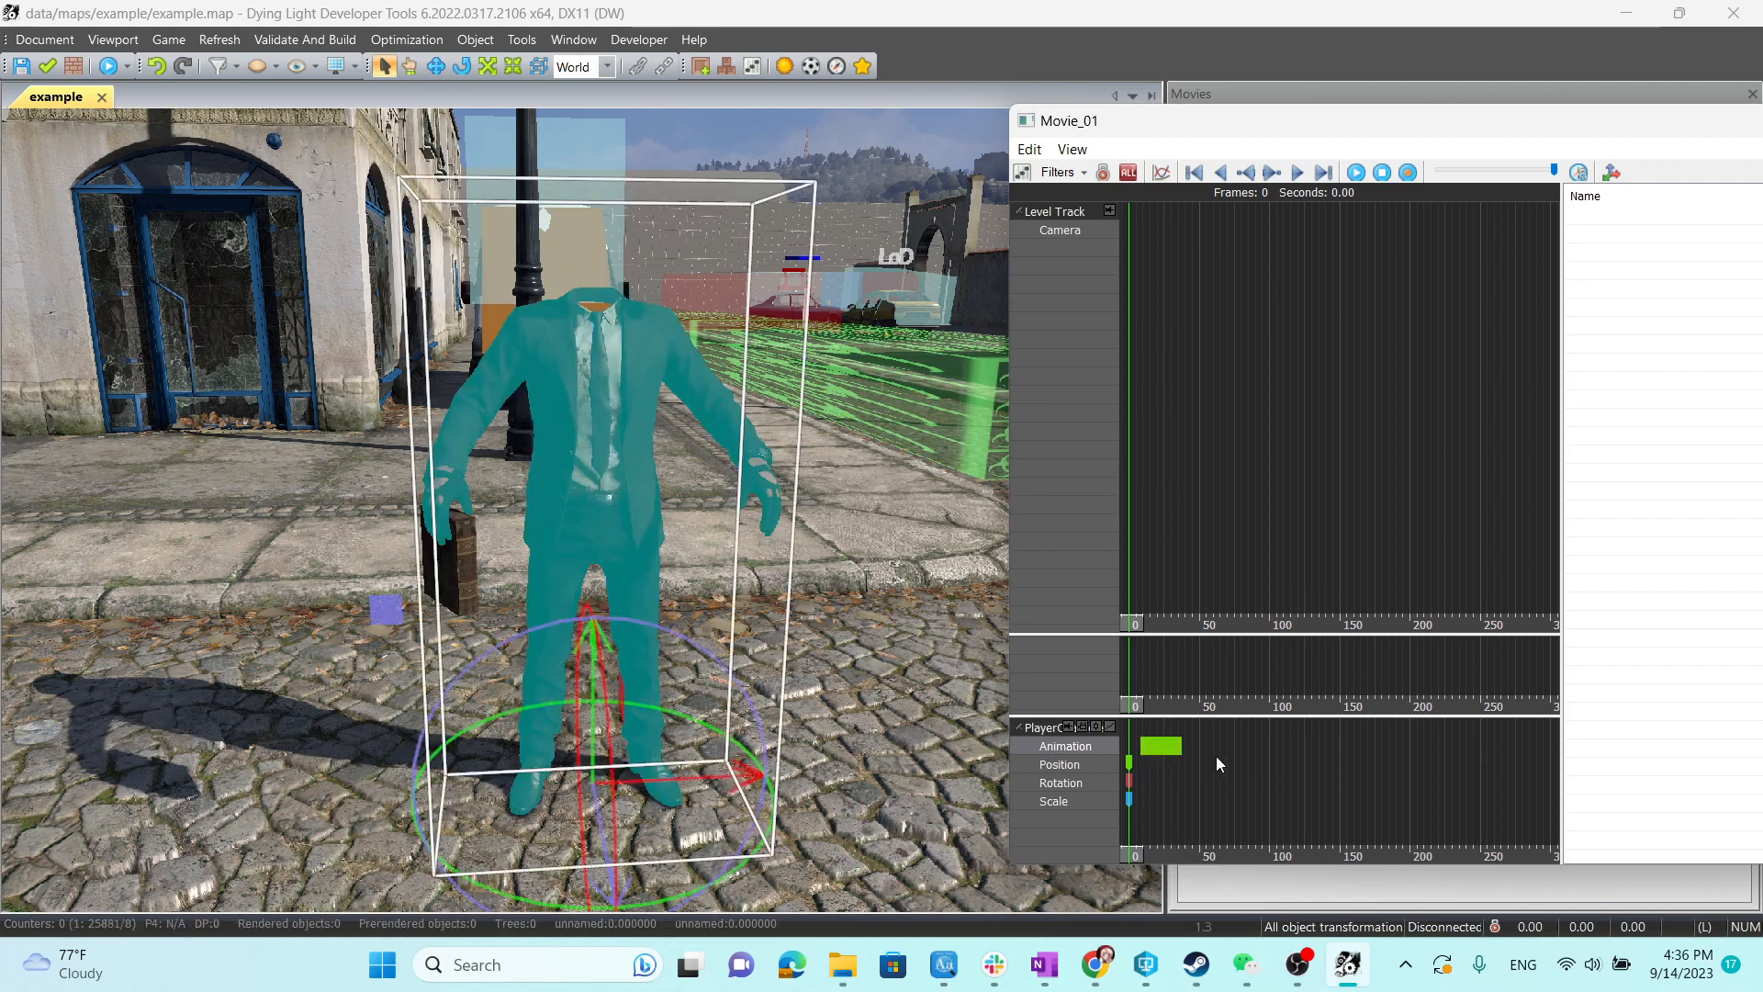
pyautogui.click(1169, 752)
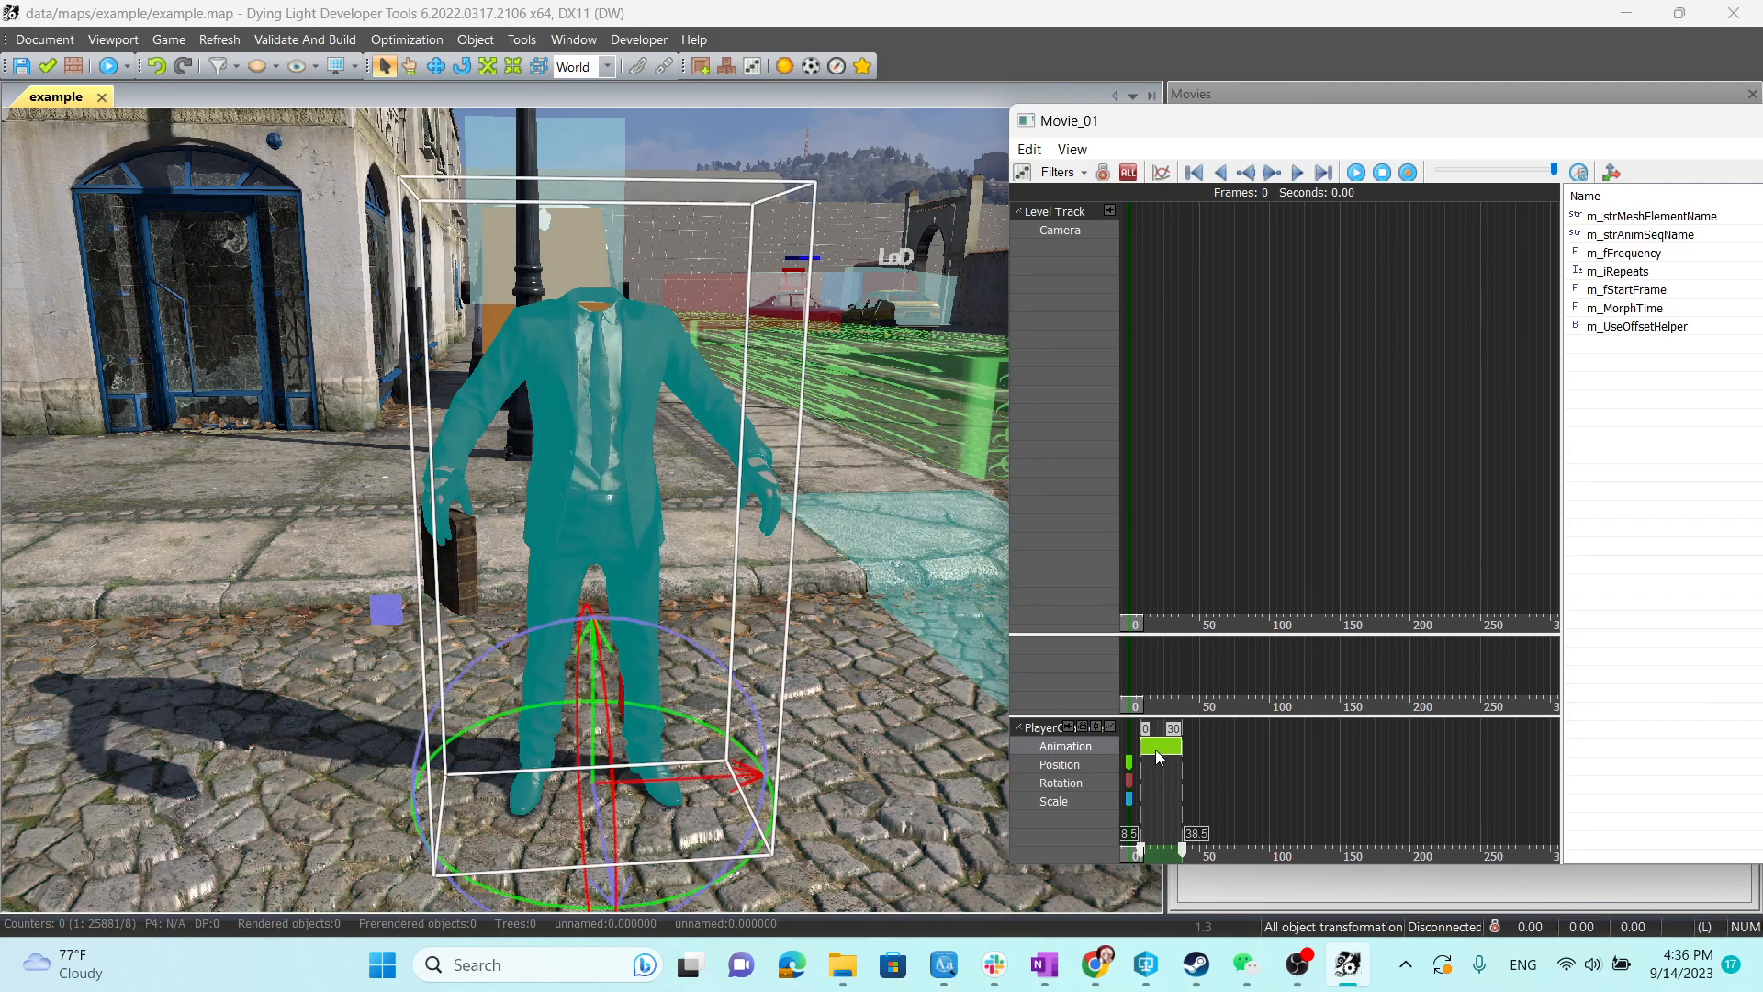
# Examine the animation key's mesh element and animation sequence name properties, and minimize the movie editor.
pyautogui.moveTo(1234, 118); pyautogui.dragTo(1052, 125)
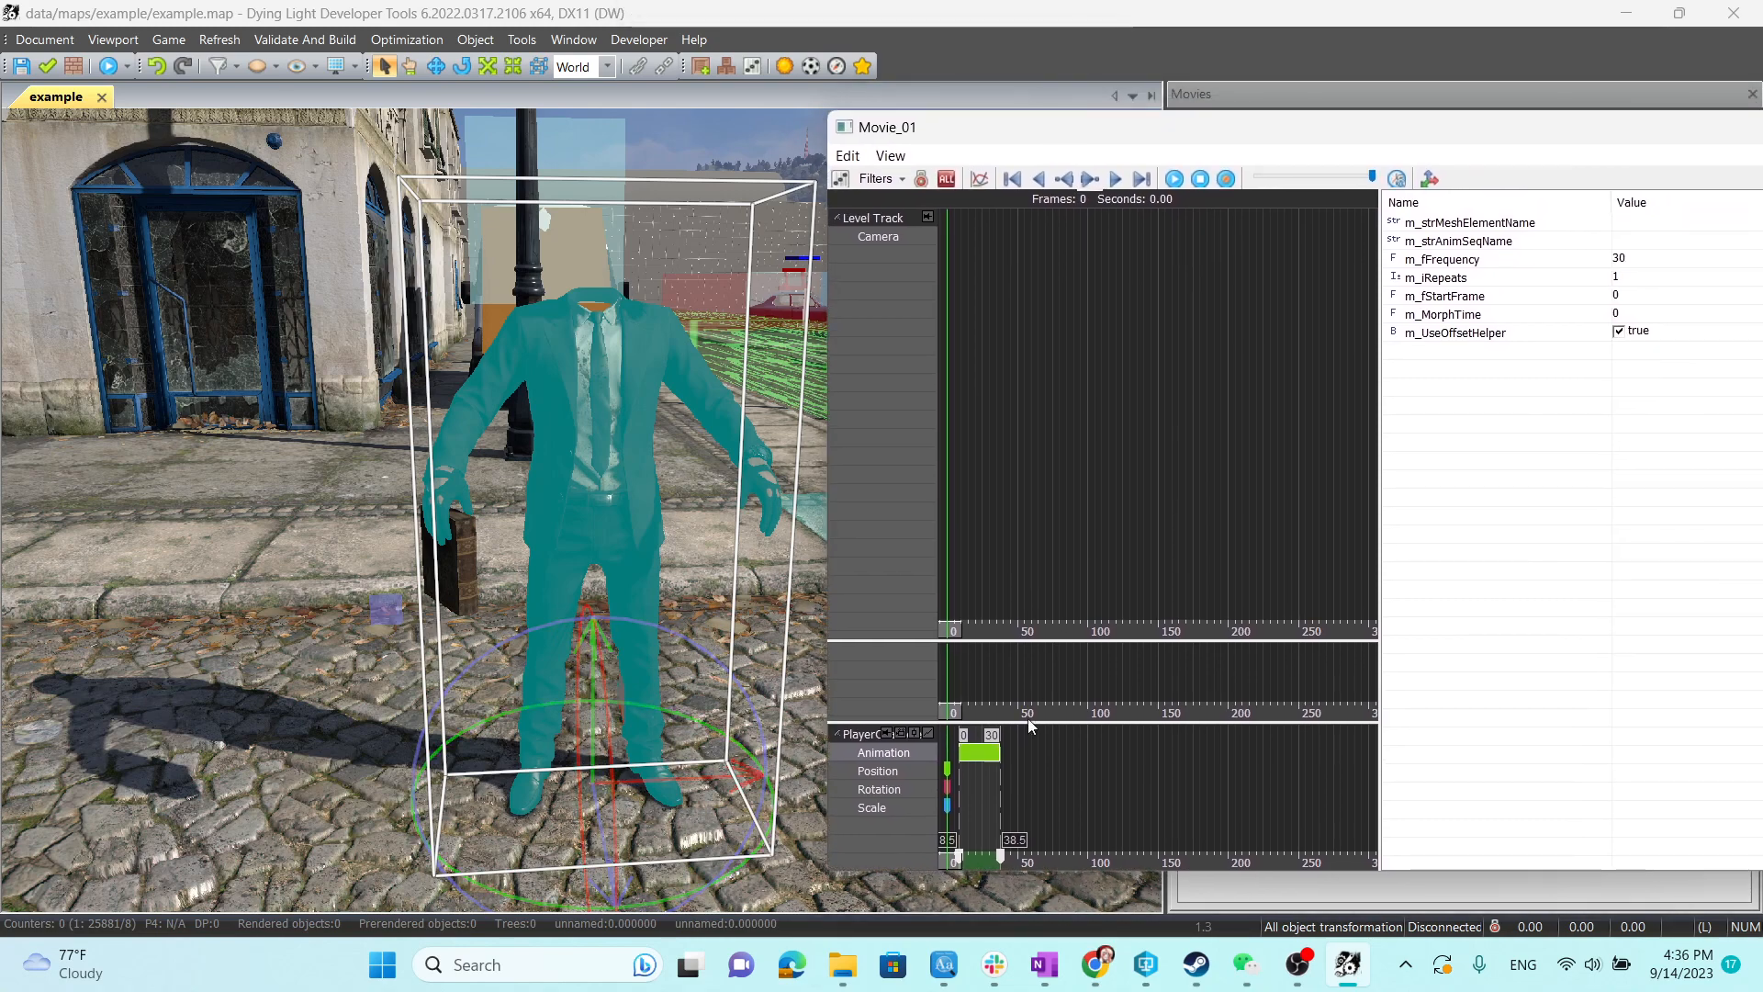
pyautogui.click(1468, 227)
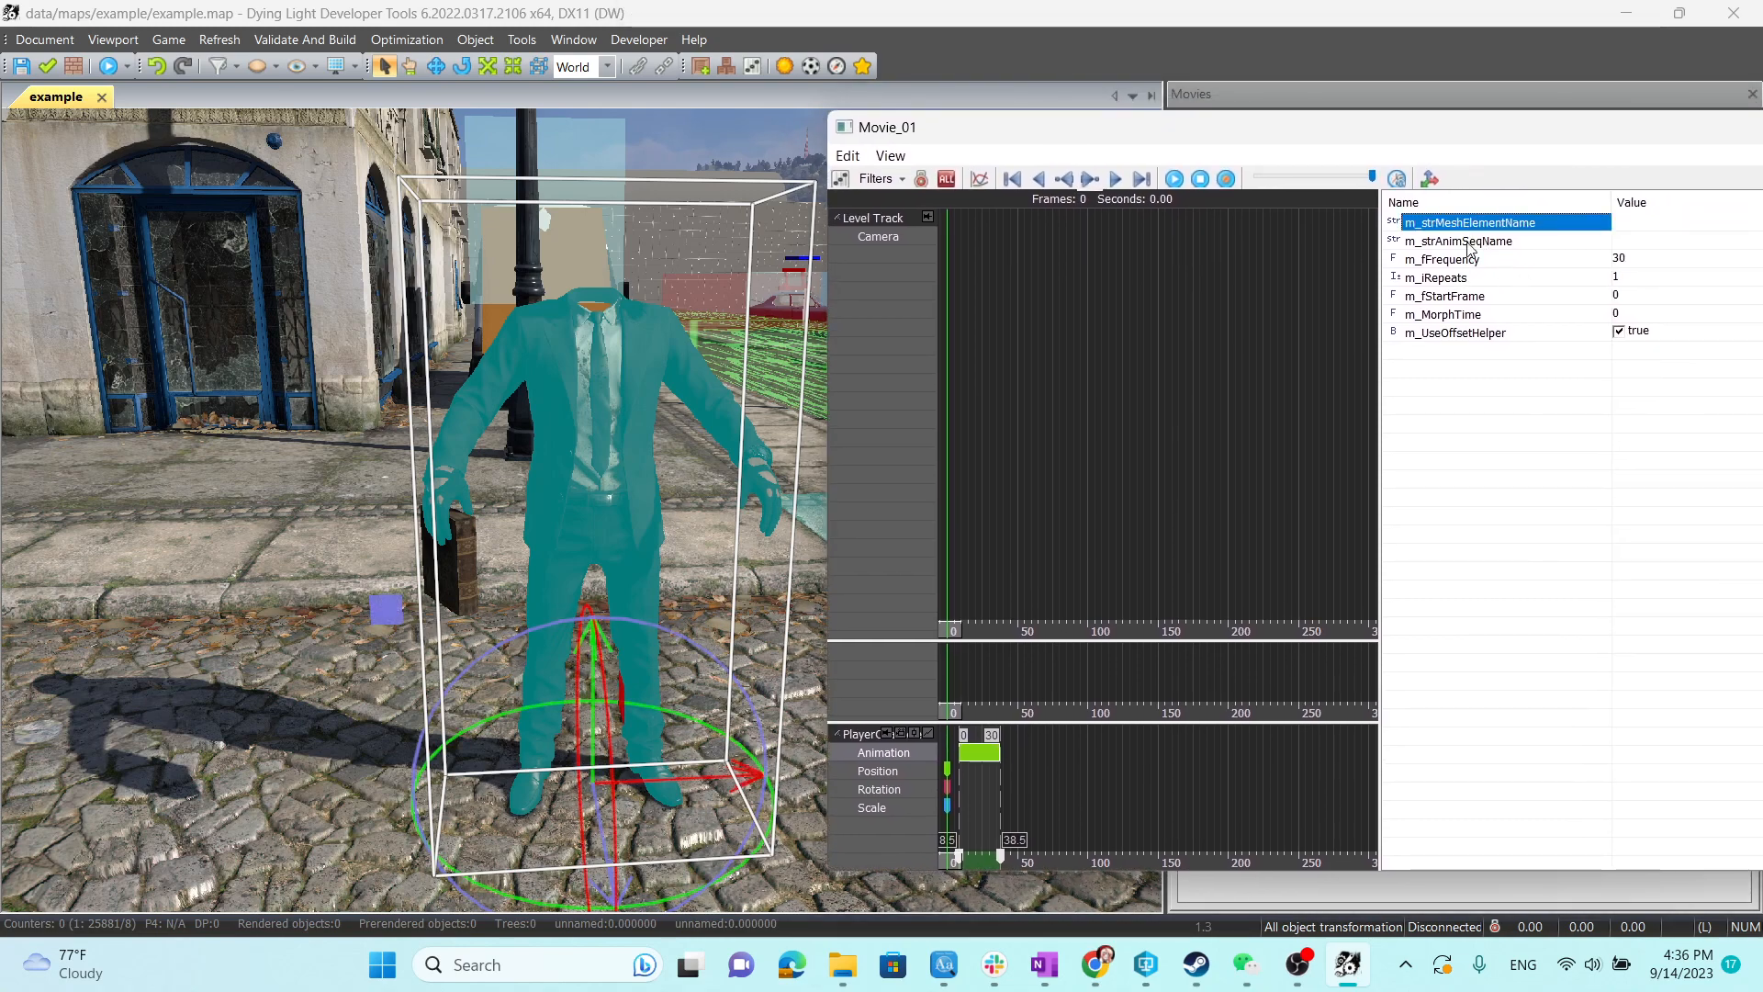
pyautogui.moveTo(1449, 126); pyautogui.dragTo(1336, 120)
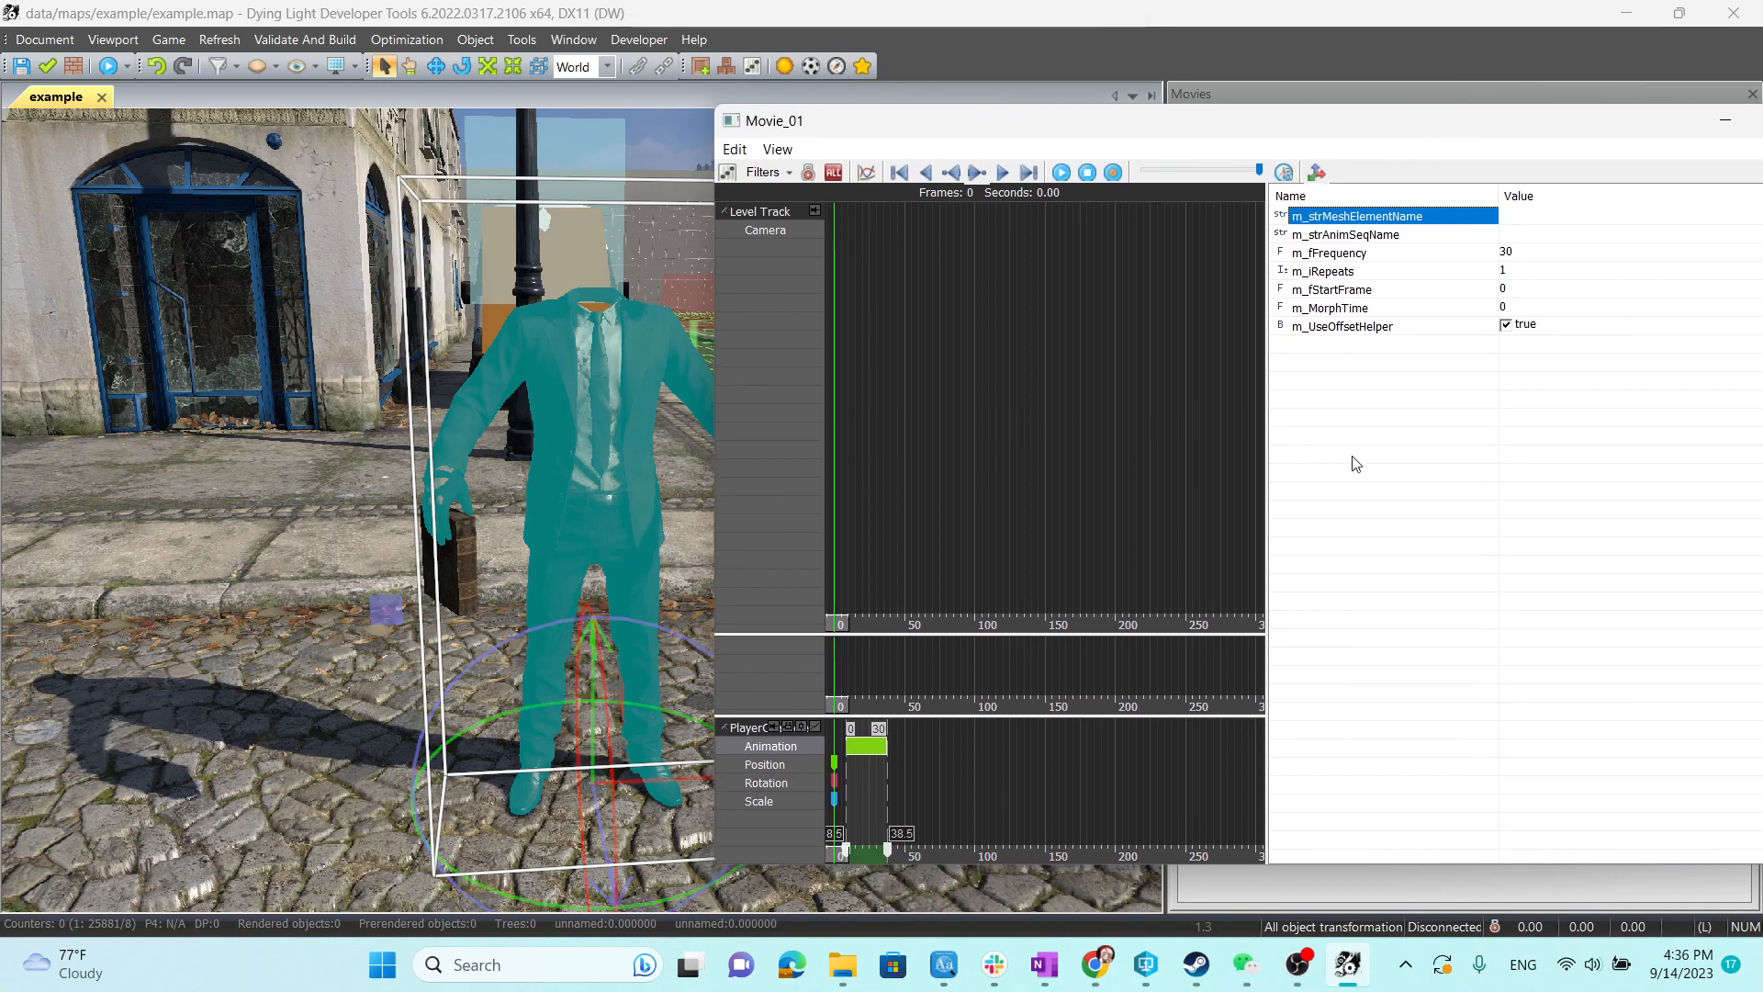
pyautogui.moveTo(1267, 424); pyautogui.dragTo(1118, 424)
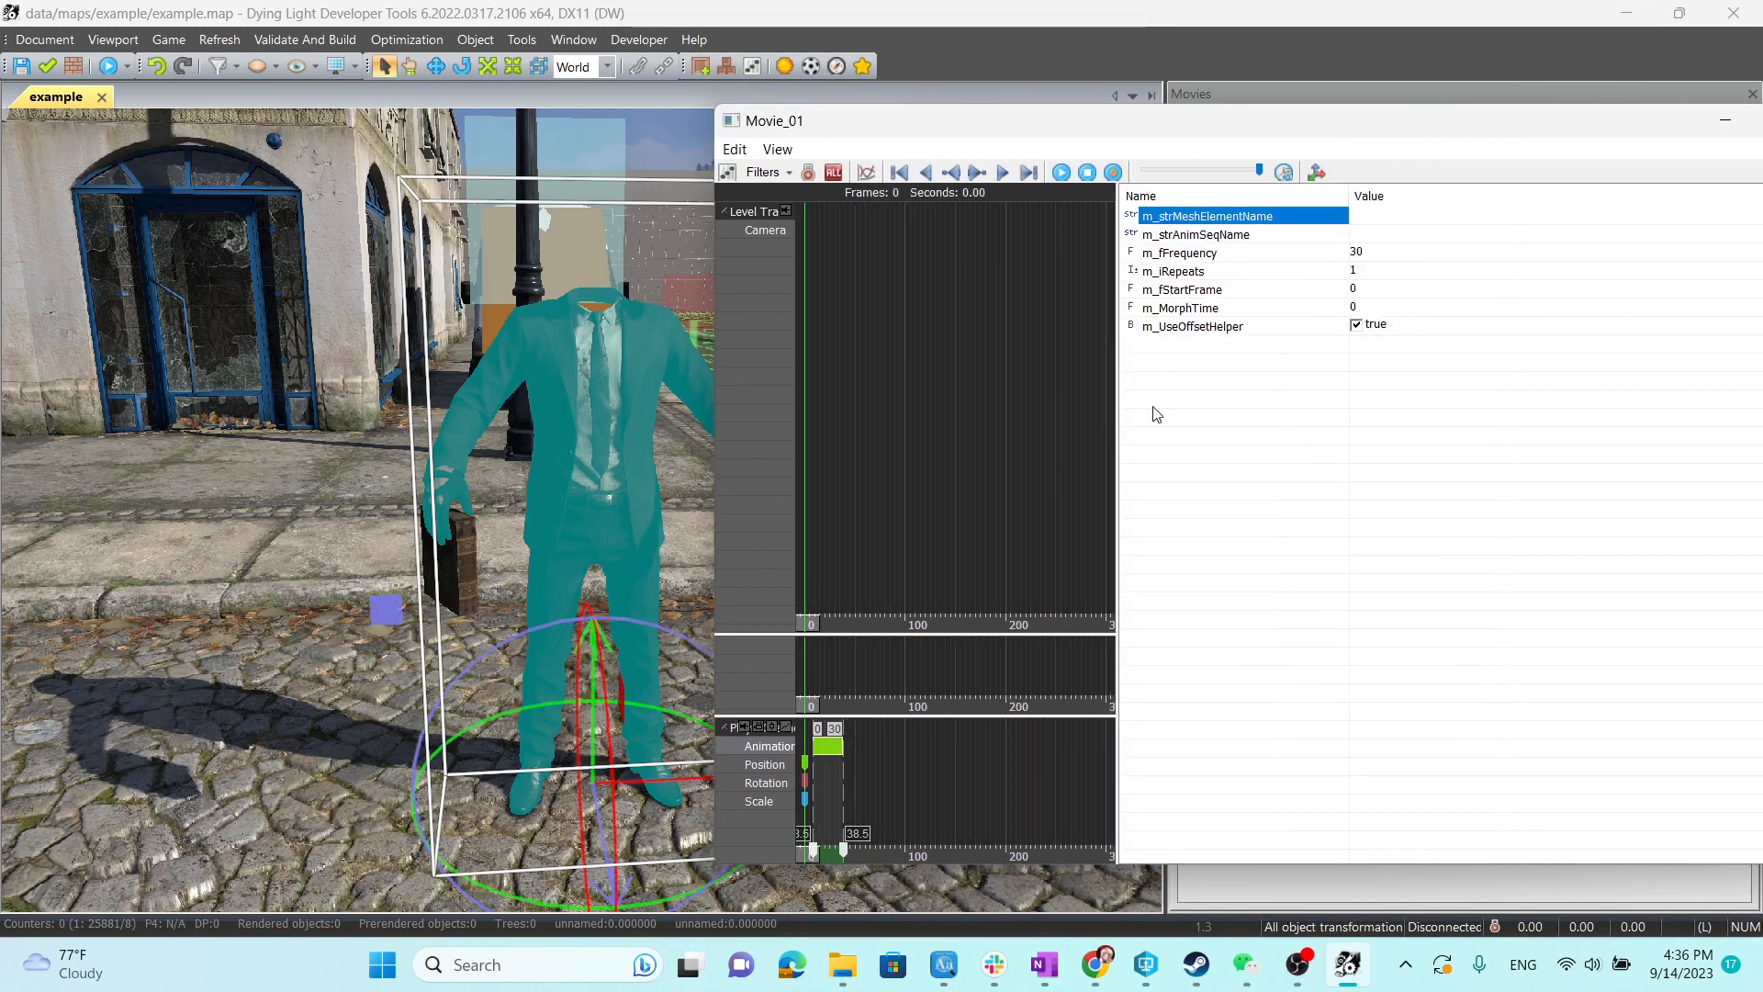
pyautogui.moveTo(1456, 115); pyautogui.dragTo(1122, 162)
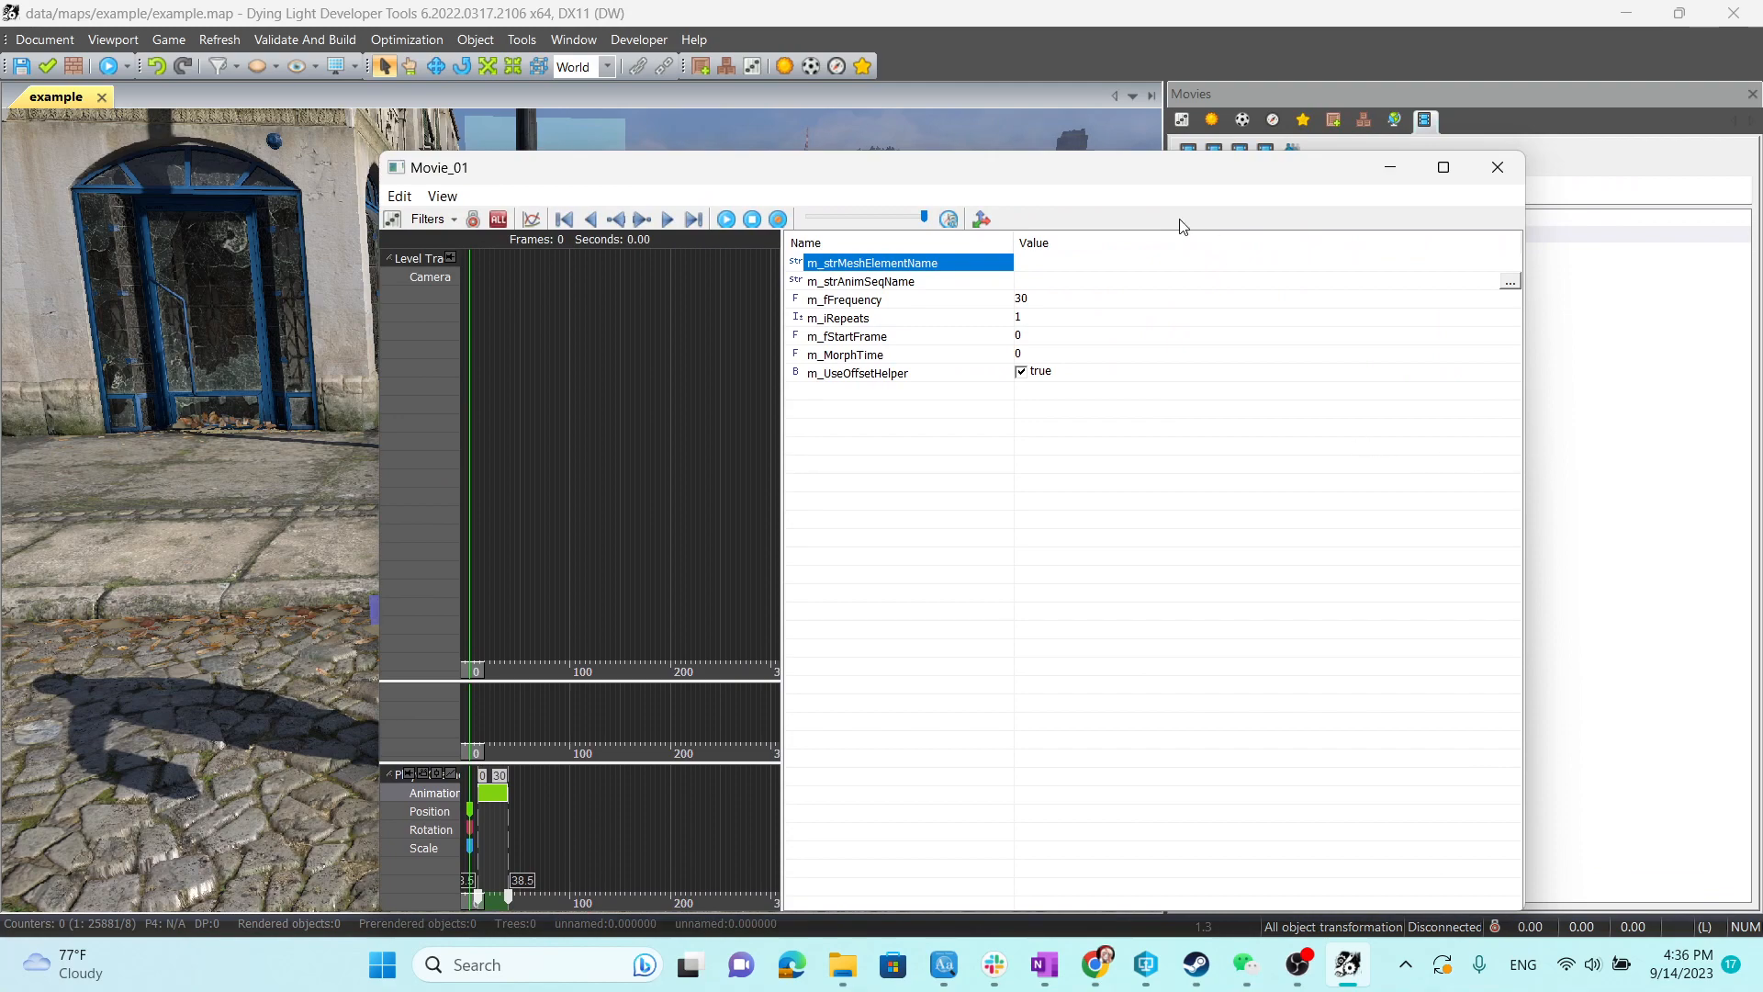
pyautogui.moveTo(1139, 175); pyautogui.dragTo(1571, 134)
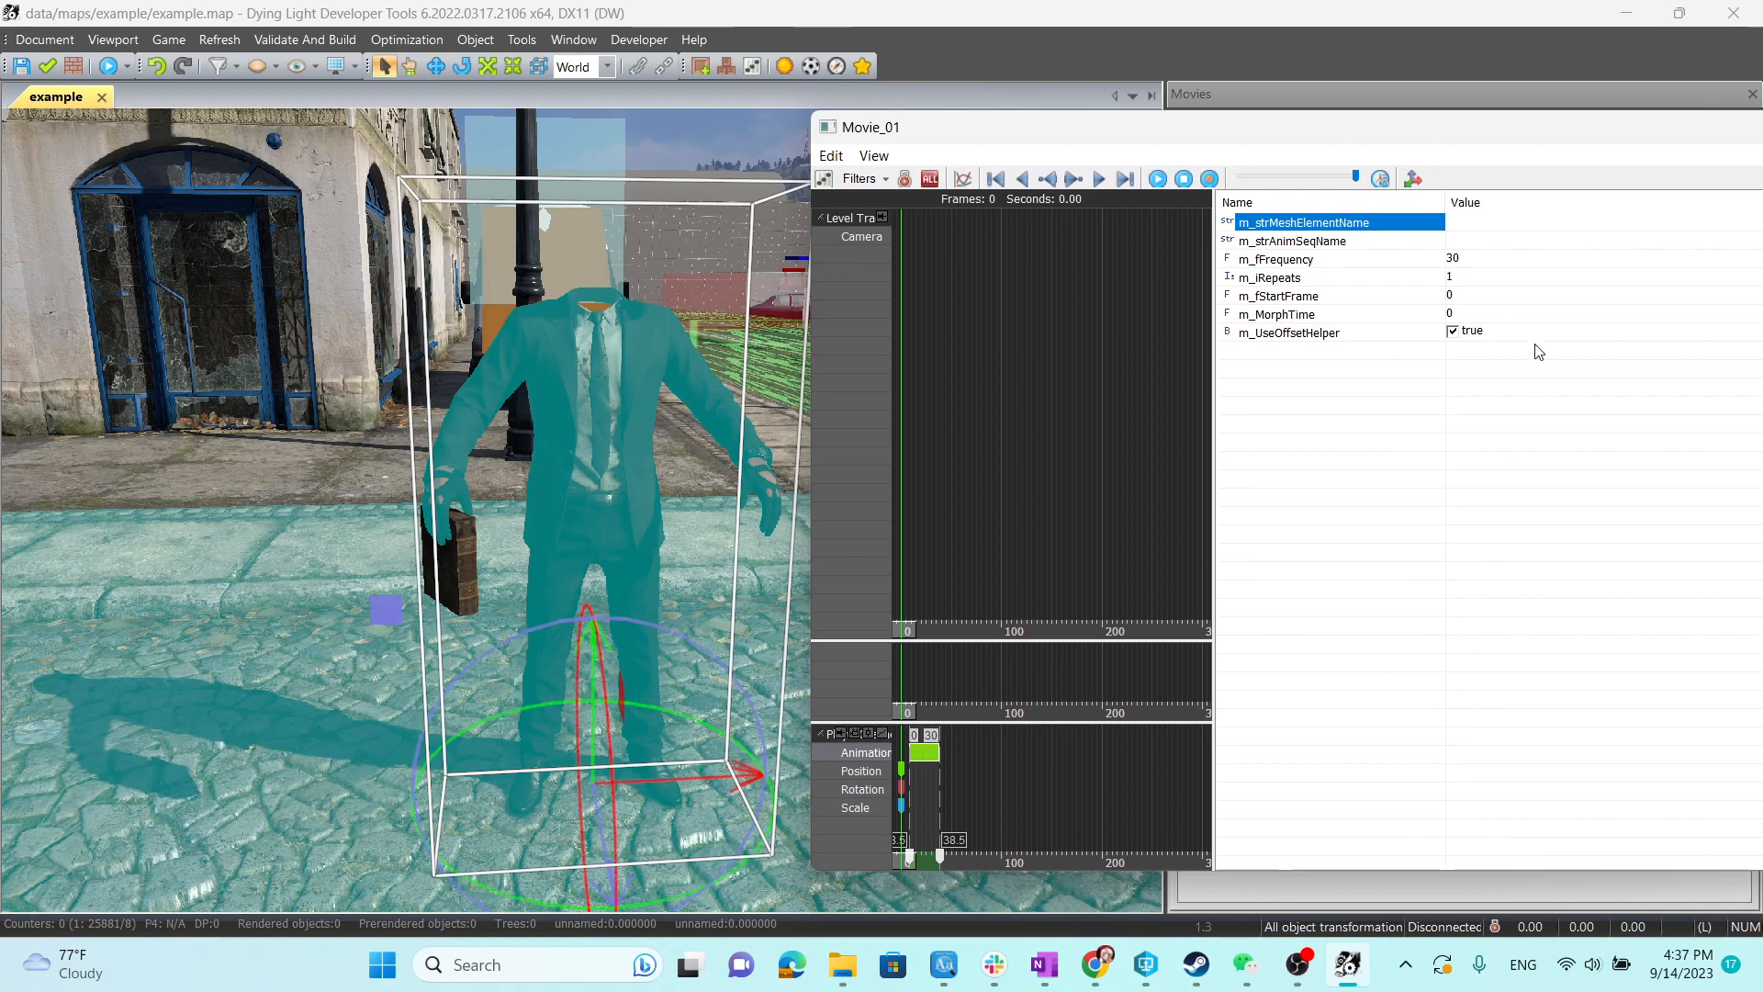
pyautogui.moveTo(1462, 126); pyautogui.dragTo(1217, 158)
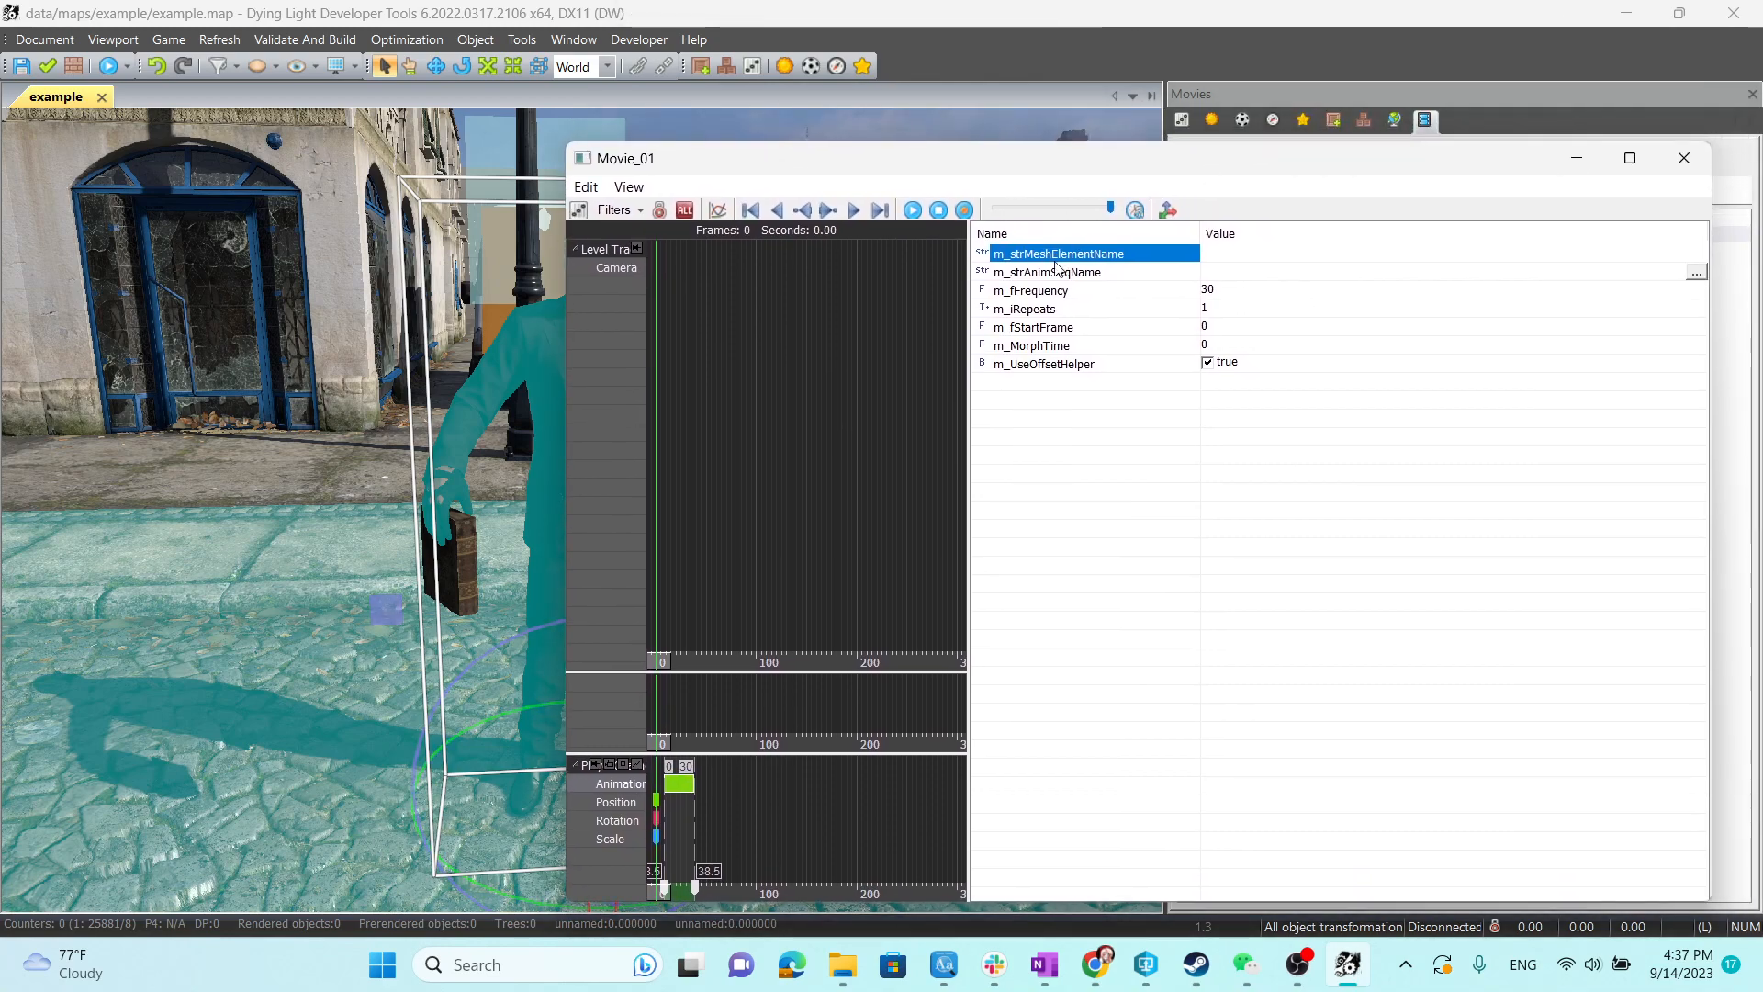
pyautogui.click(1066, 274)
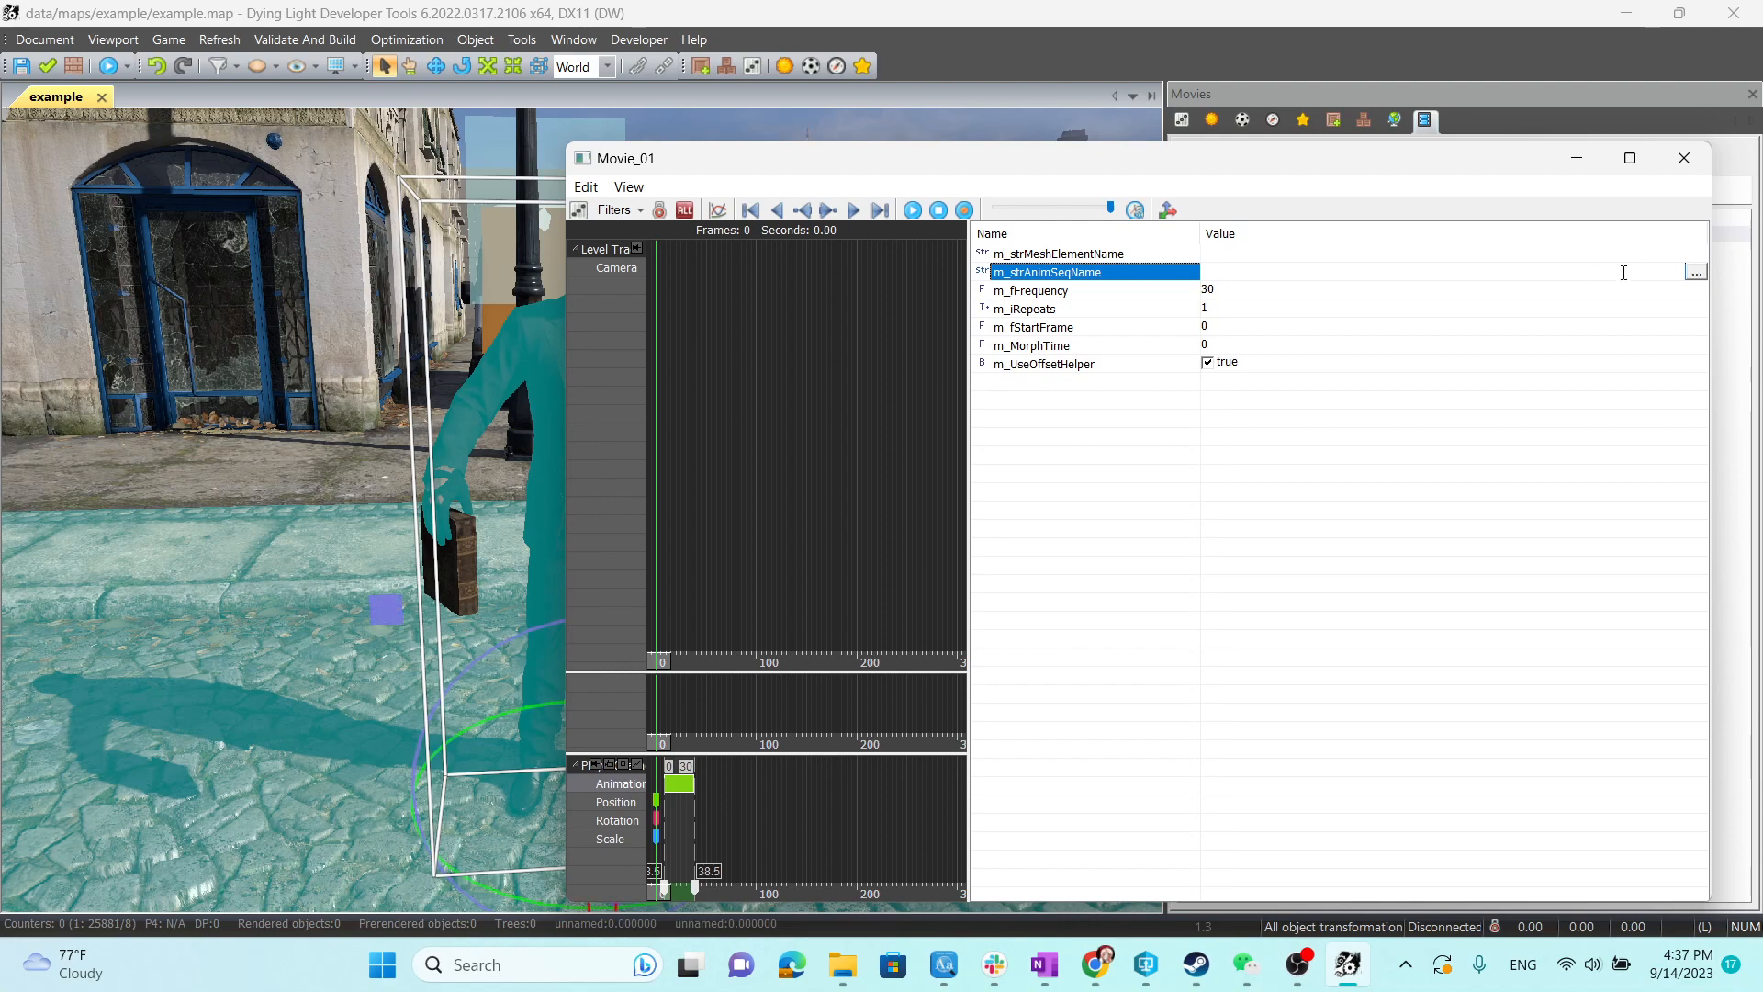
pyautogui.moveTo(825, 164); pyautogui.dragTo(781, 196)
pyautogui.moveTo(1422, 198); pyautogui.dragTo(1276, 177)
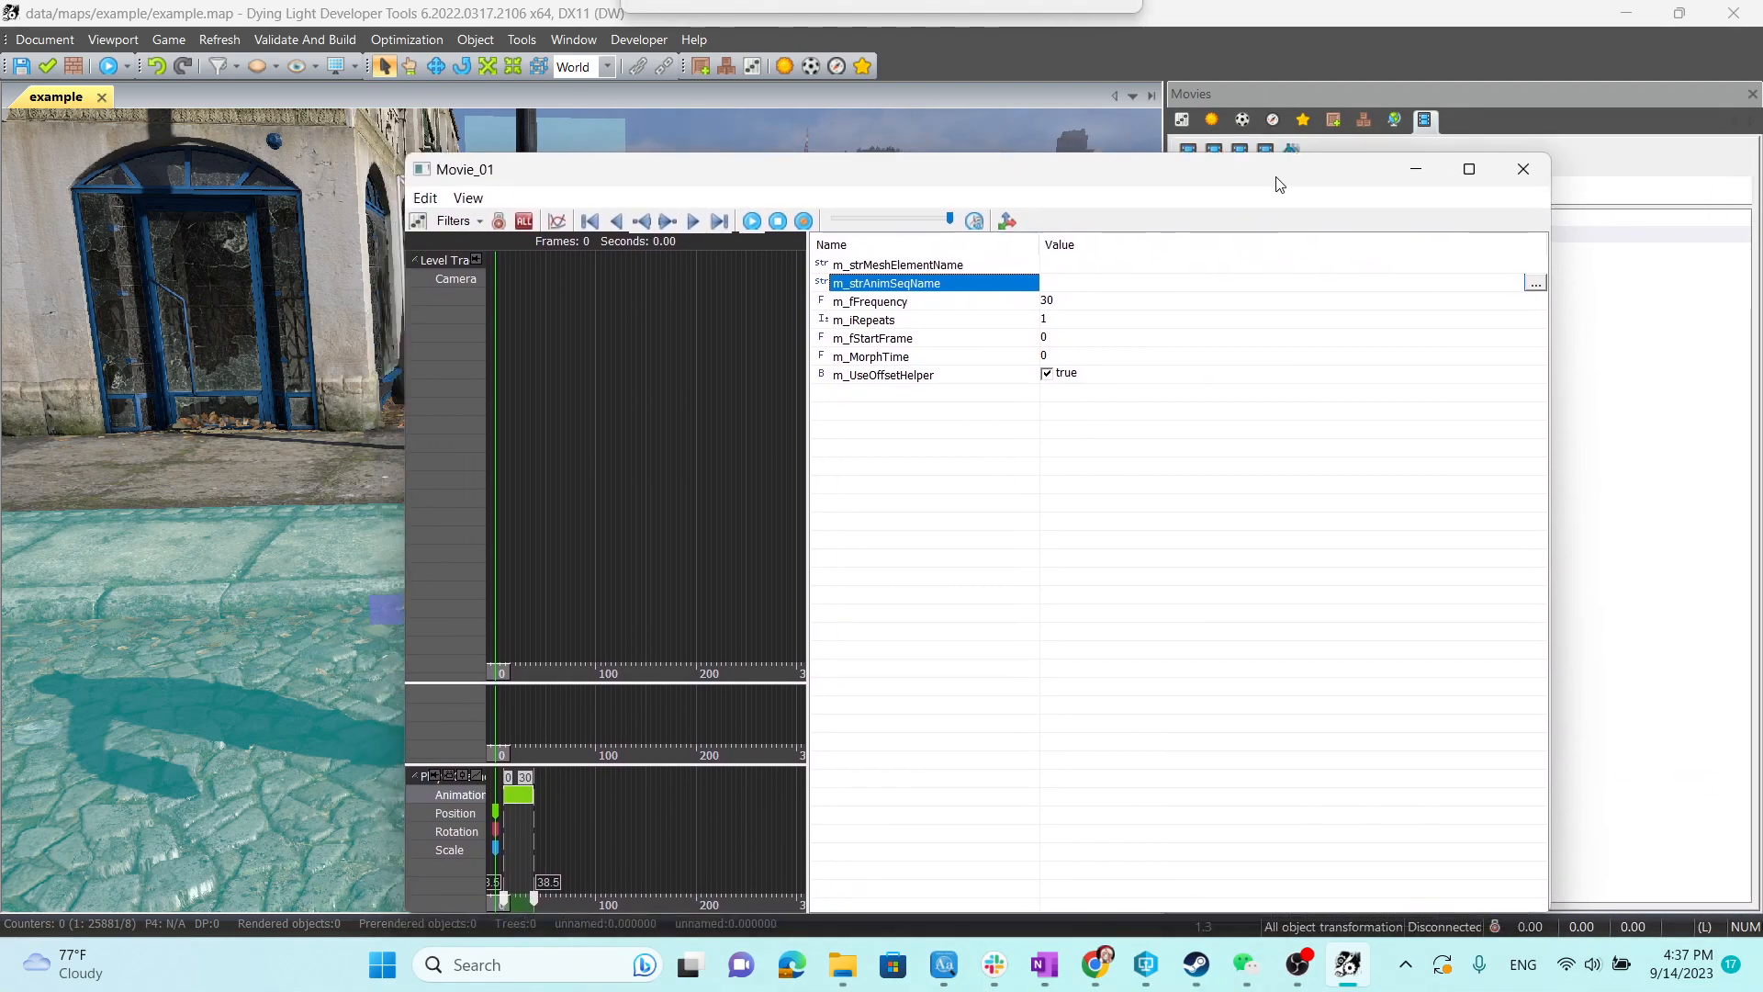
pyautogui.click(1416, 170)
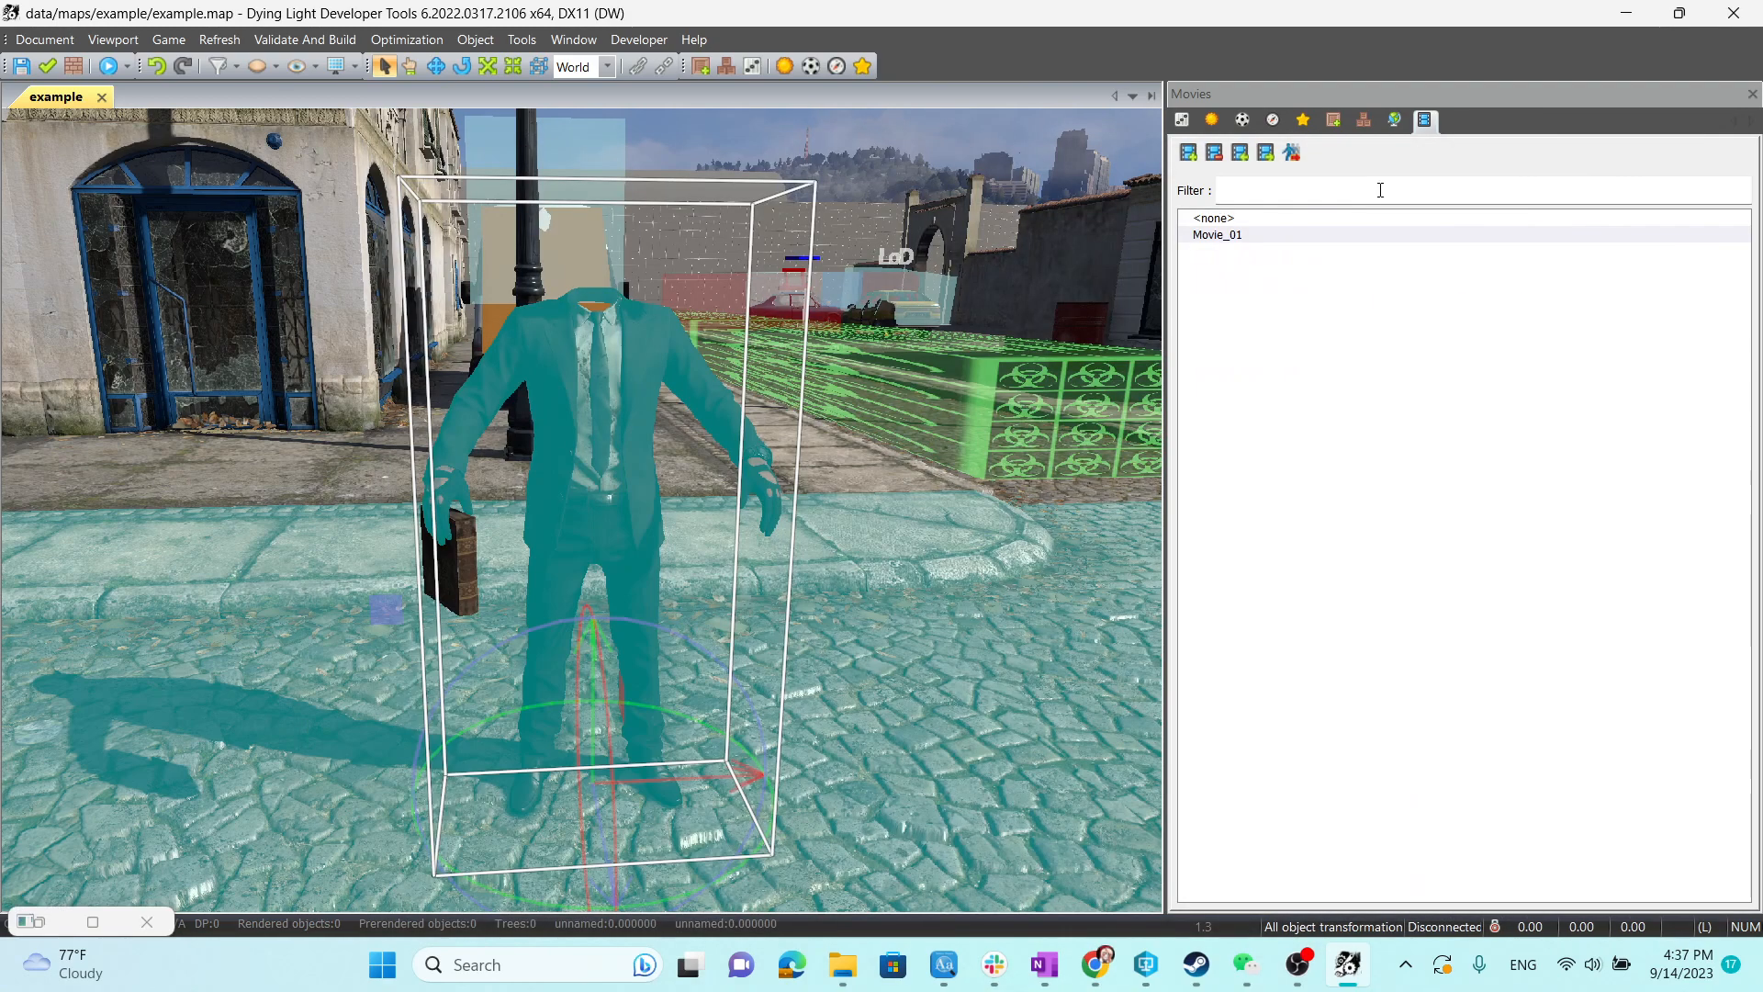
# Open the PlayerCharacter's animation sequences in its attributes and filter them by "hand".
pyautogui.click(1184, 120)
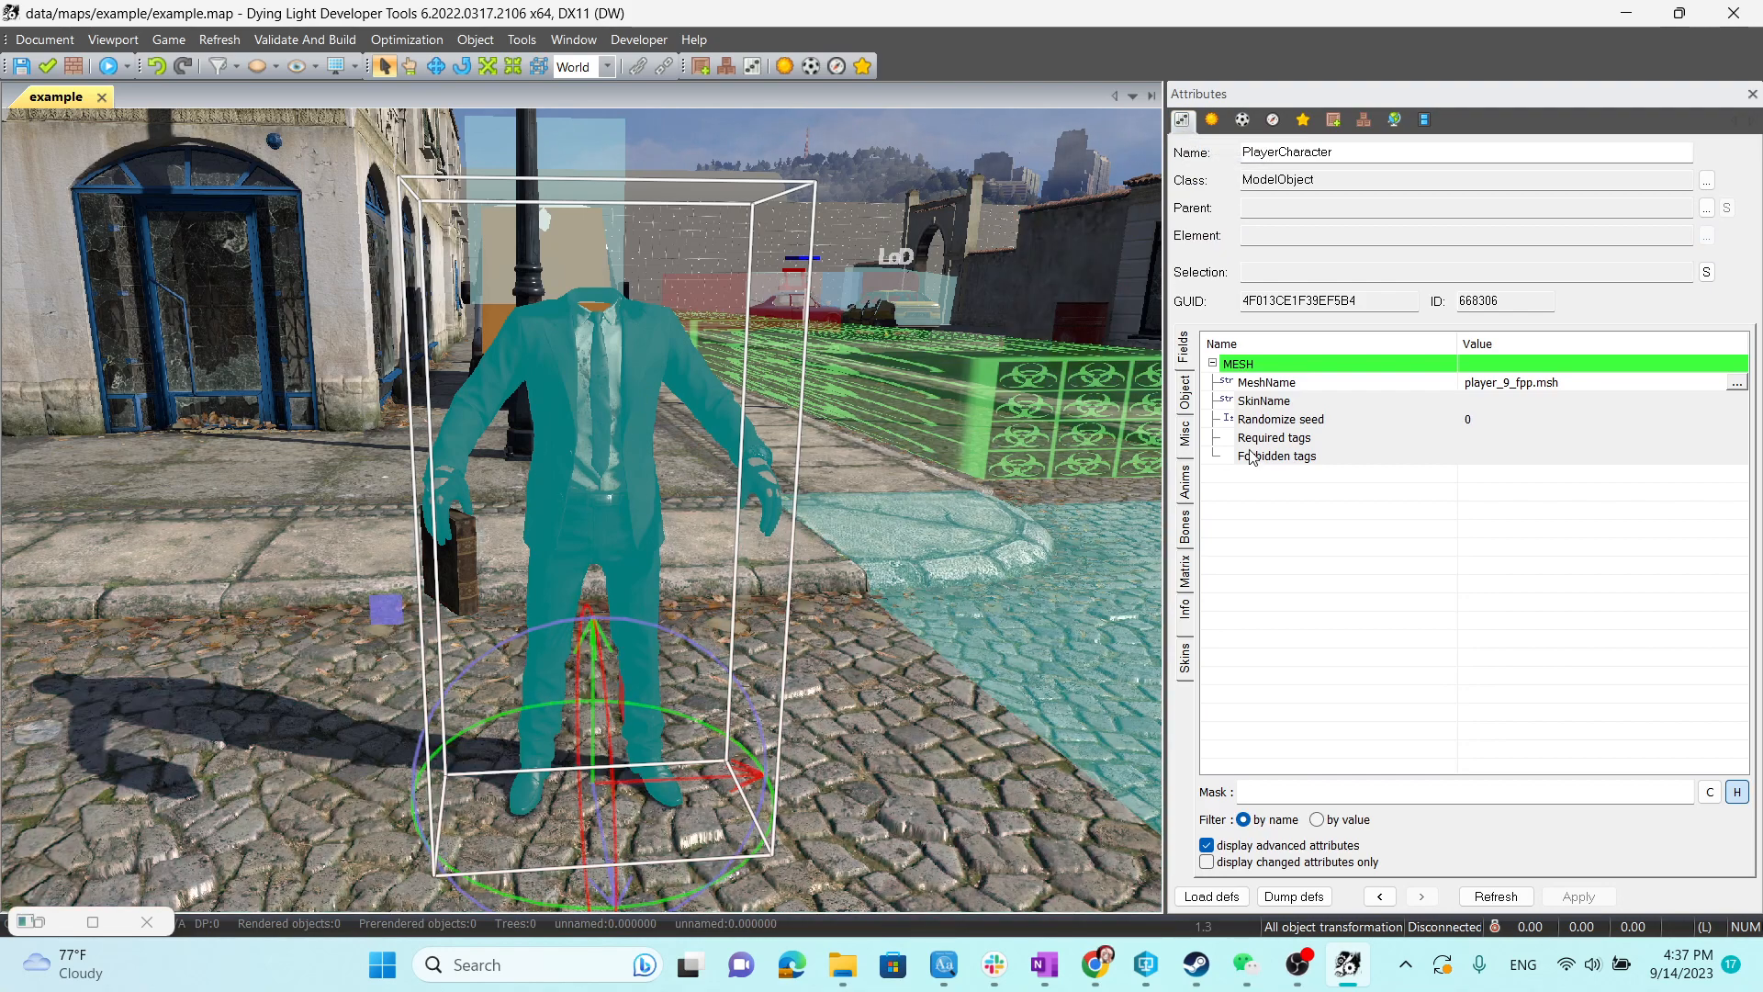
pyautogui.click(1185, 484)
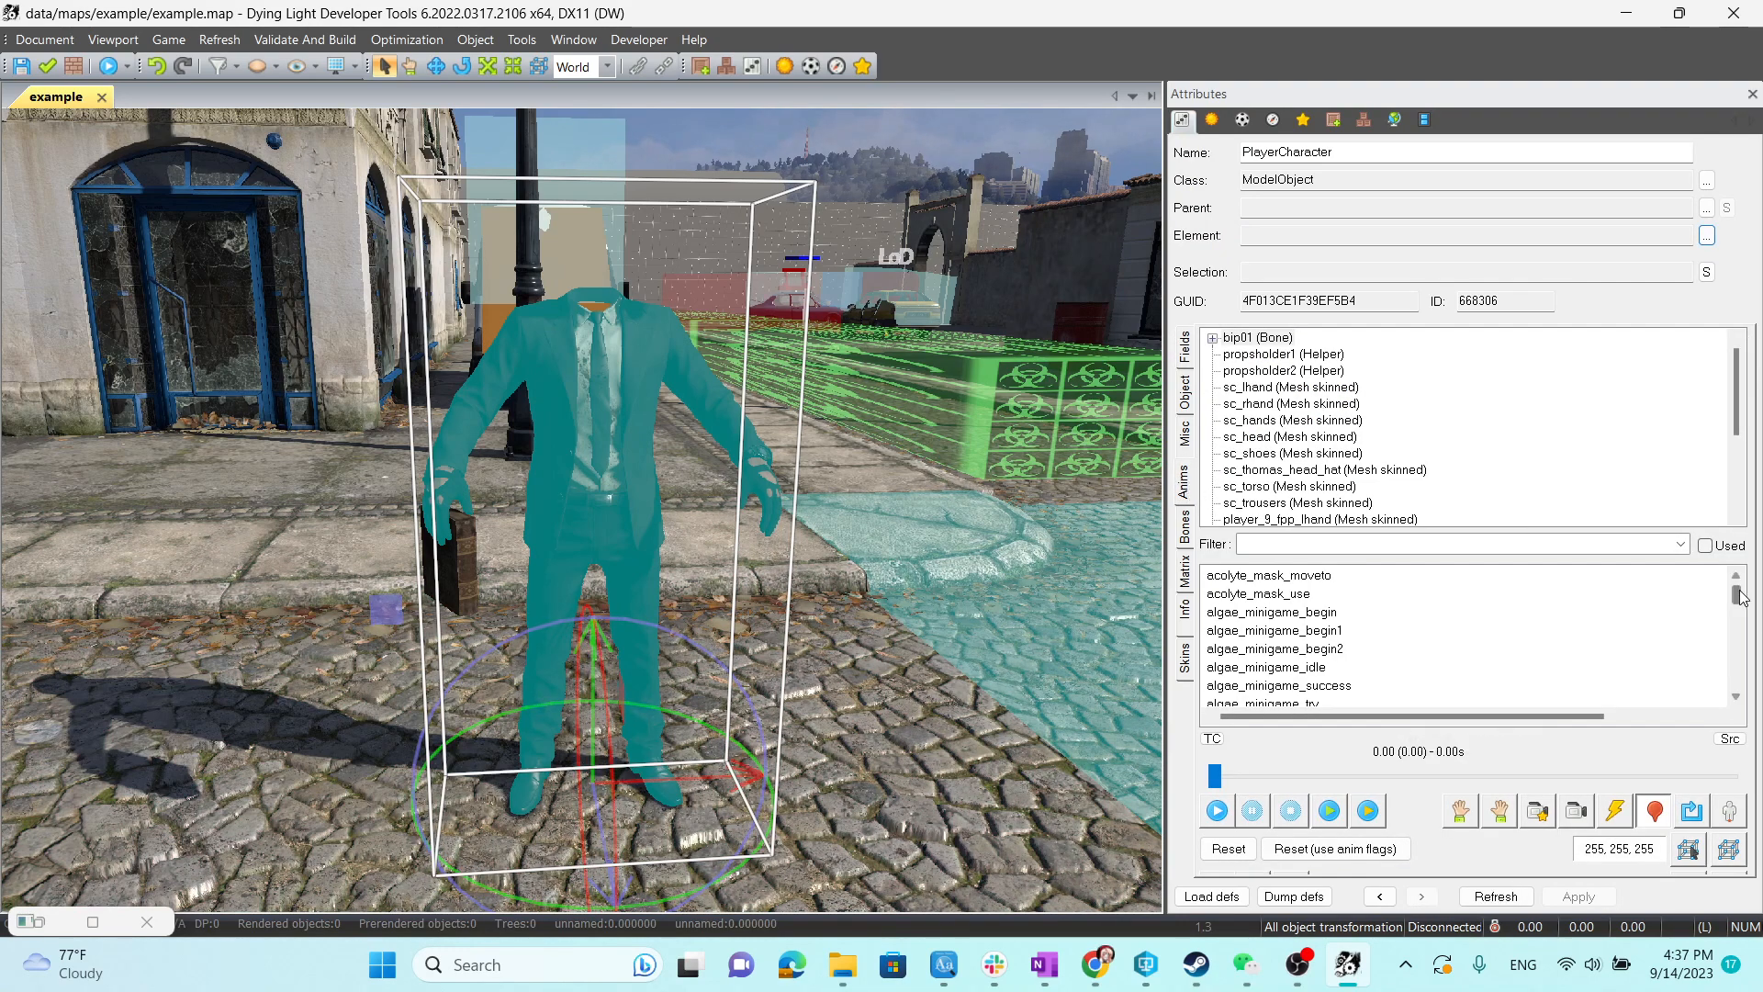
pyautogui.moveTo(1736, 595)
pyautogui.mouseDown()
pyautogui.moveTo(1745, 681)
pyautogui.moveTo(1757, 603)
pyautogui.mouseUp()
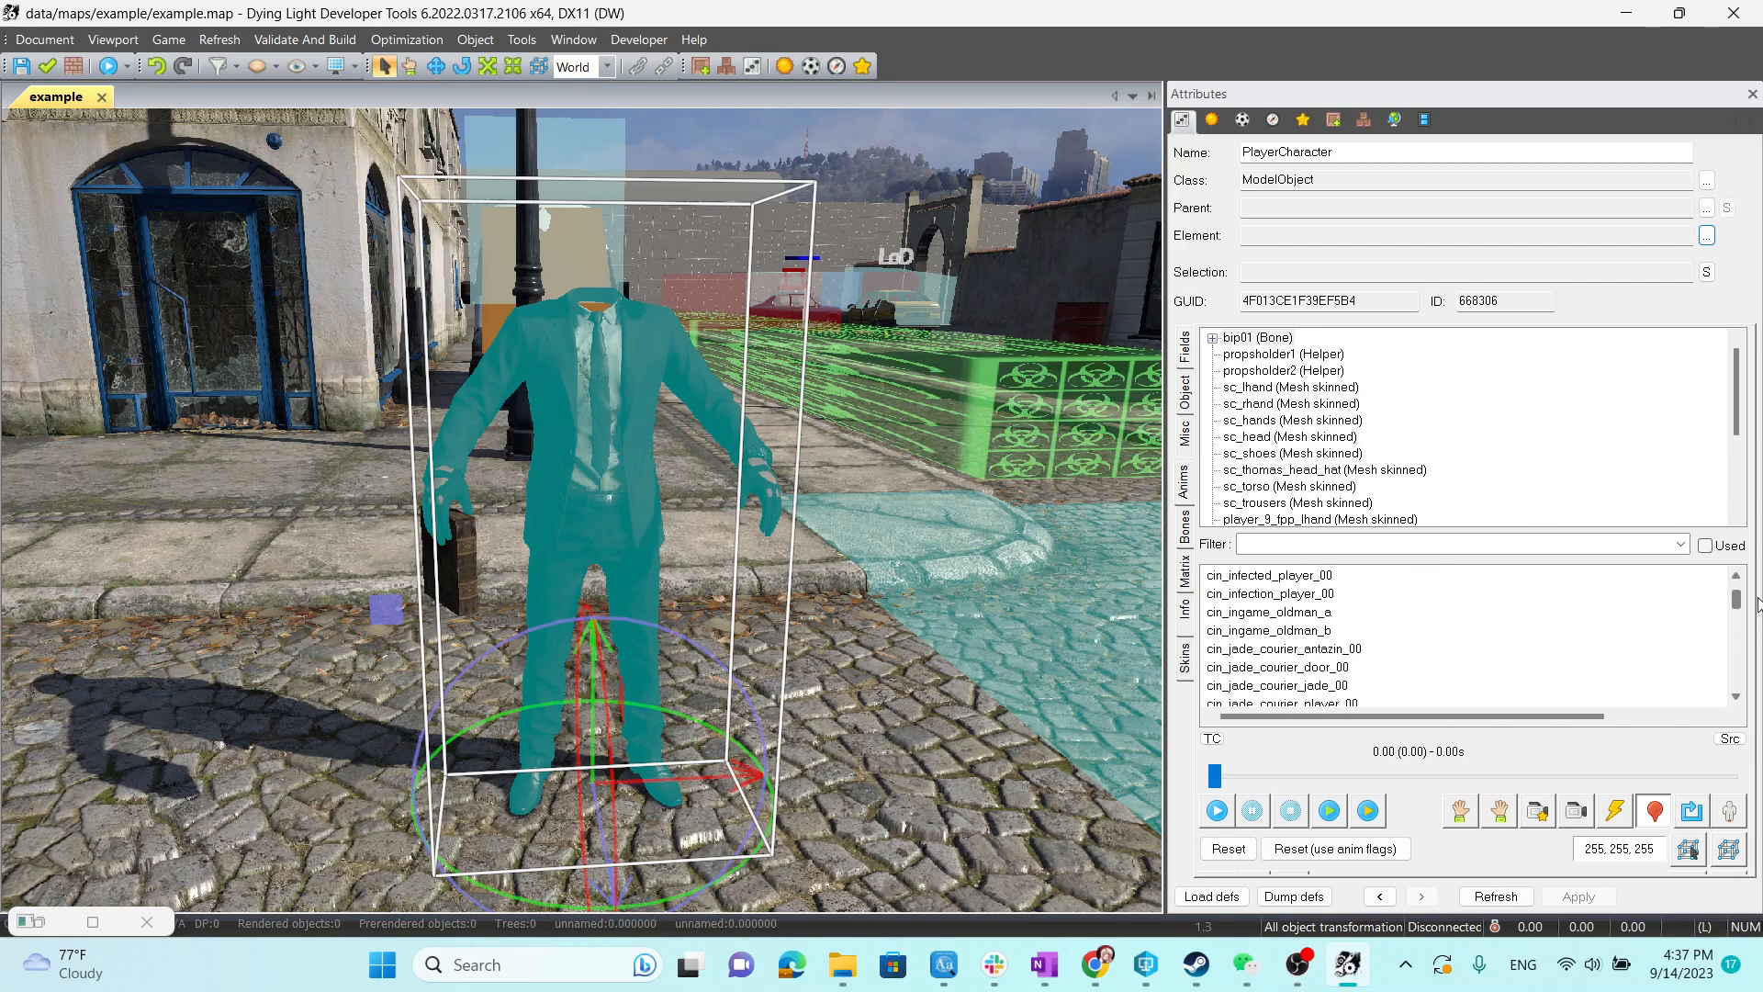
pyautogui.click(1558, 543)
pyautogui.write('hand')
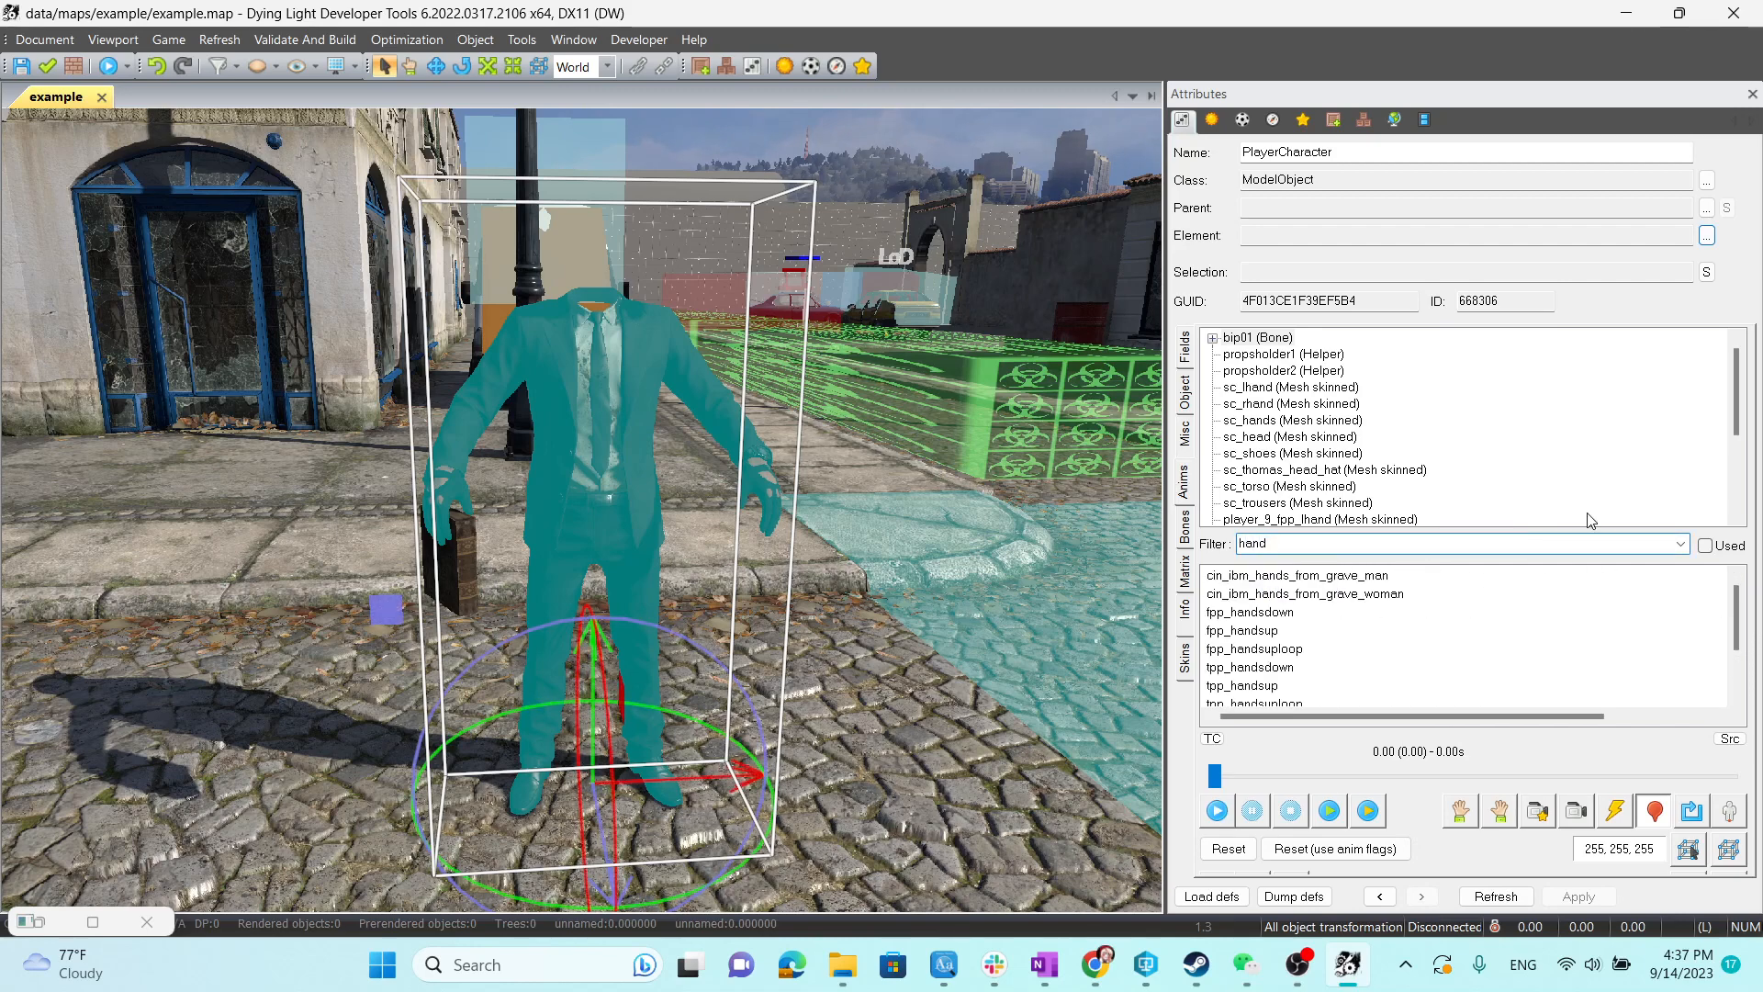
# Play the tpp_handsup animation on the PlayerCharacter to test how the book follows the raised hand.
pyautogui.click(1223, 633)
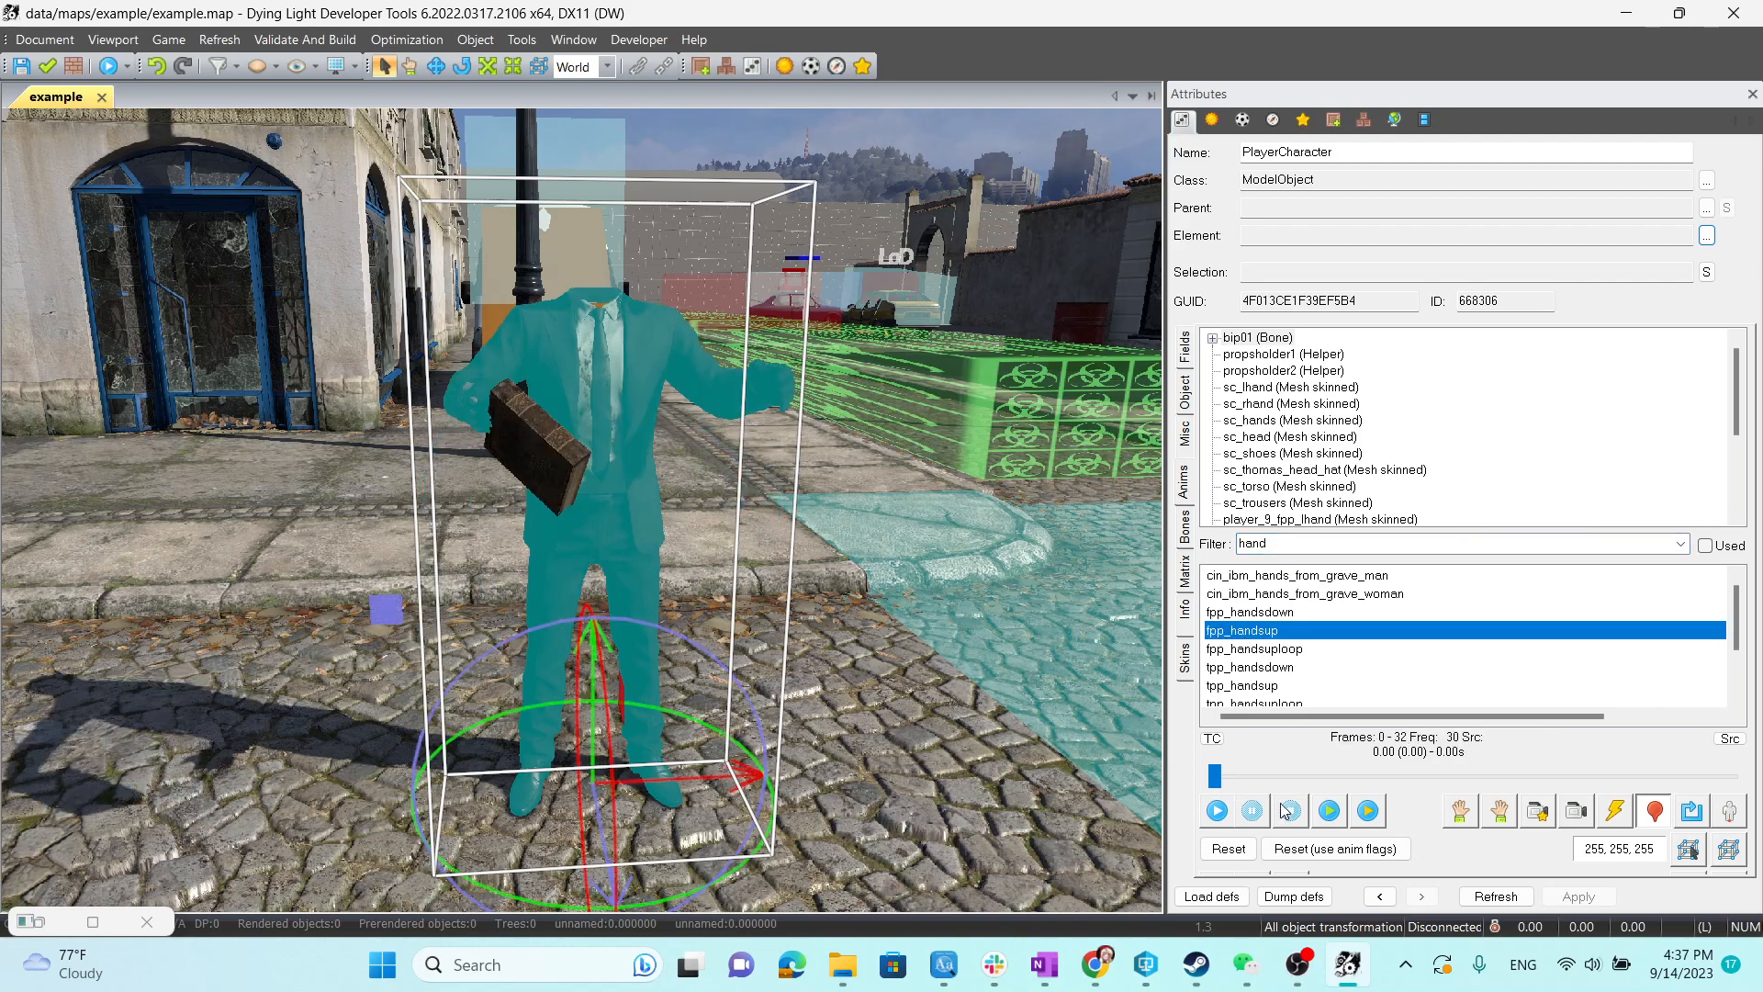
pyautogui.click(1216, 812)
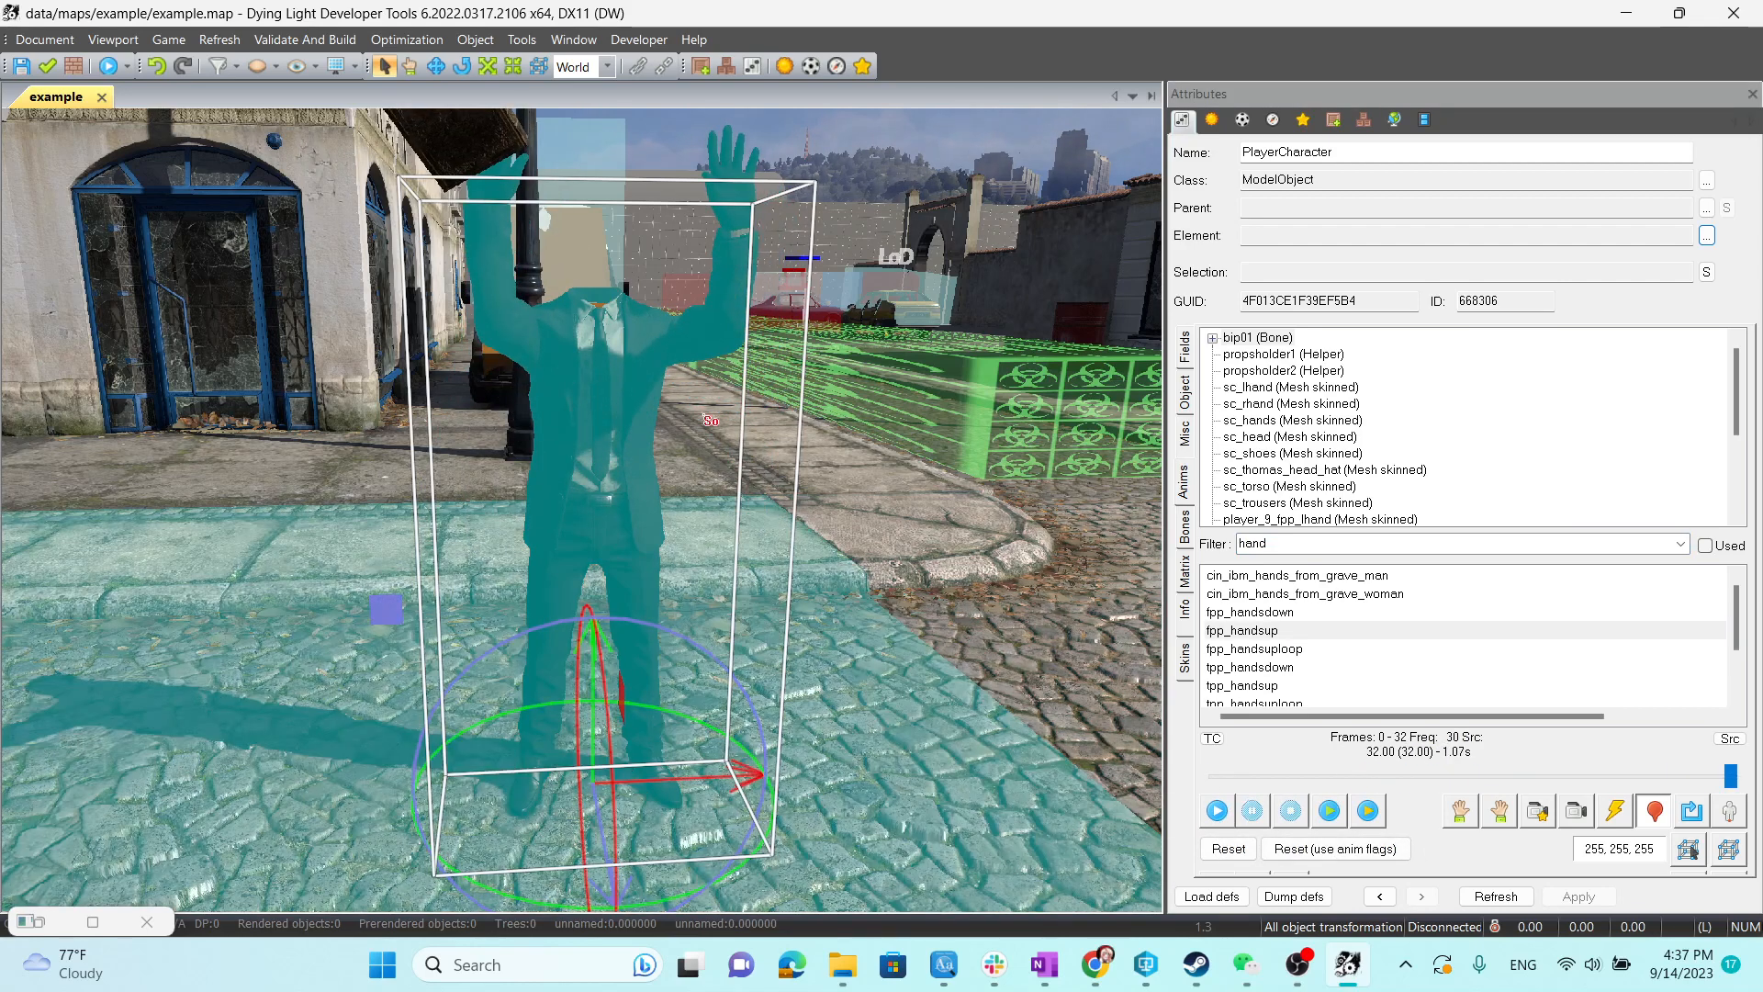
pyautogui.click(1210, 814)
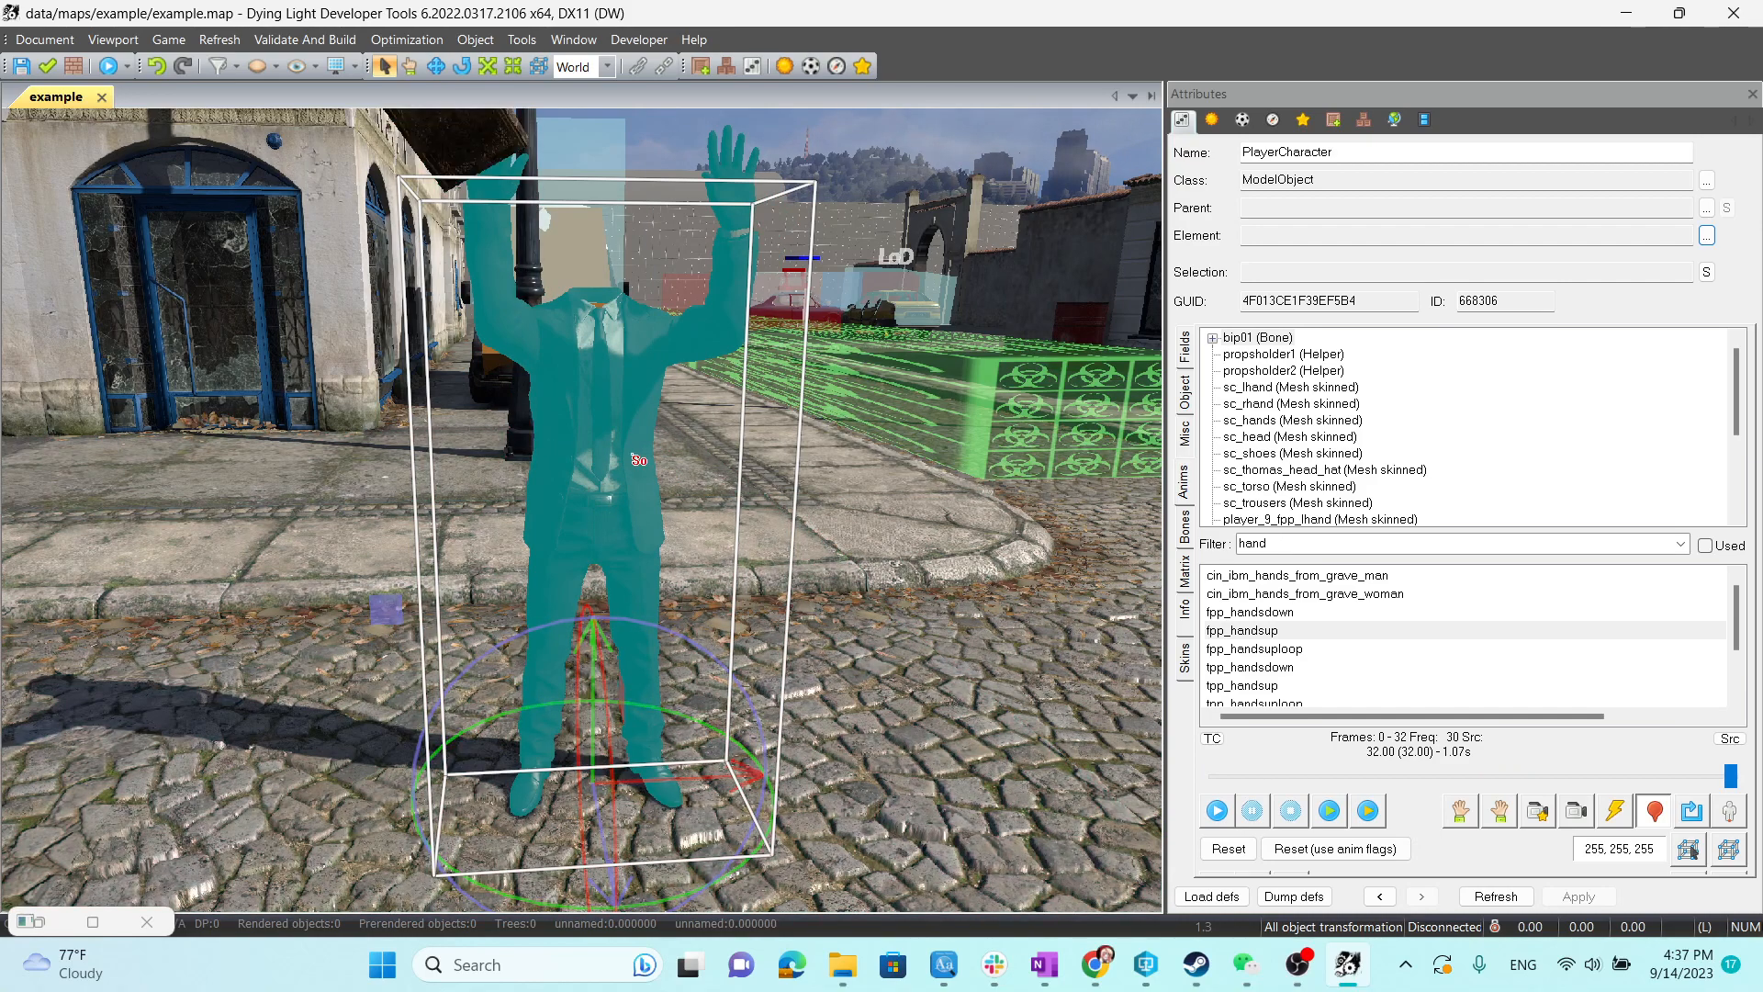
pyautogui.click(1218, 812)
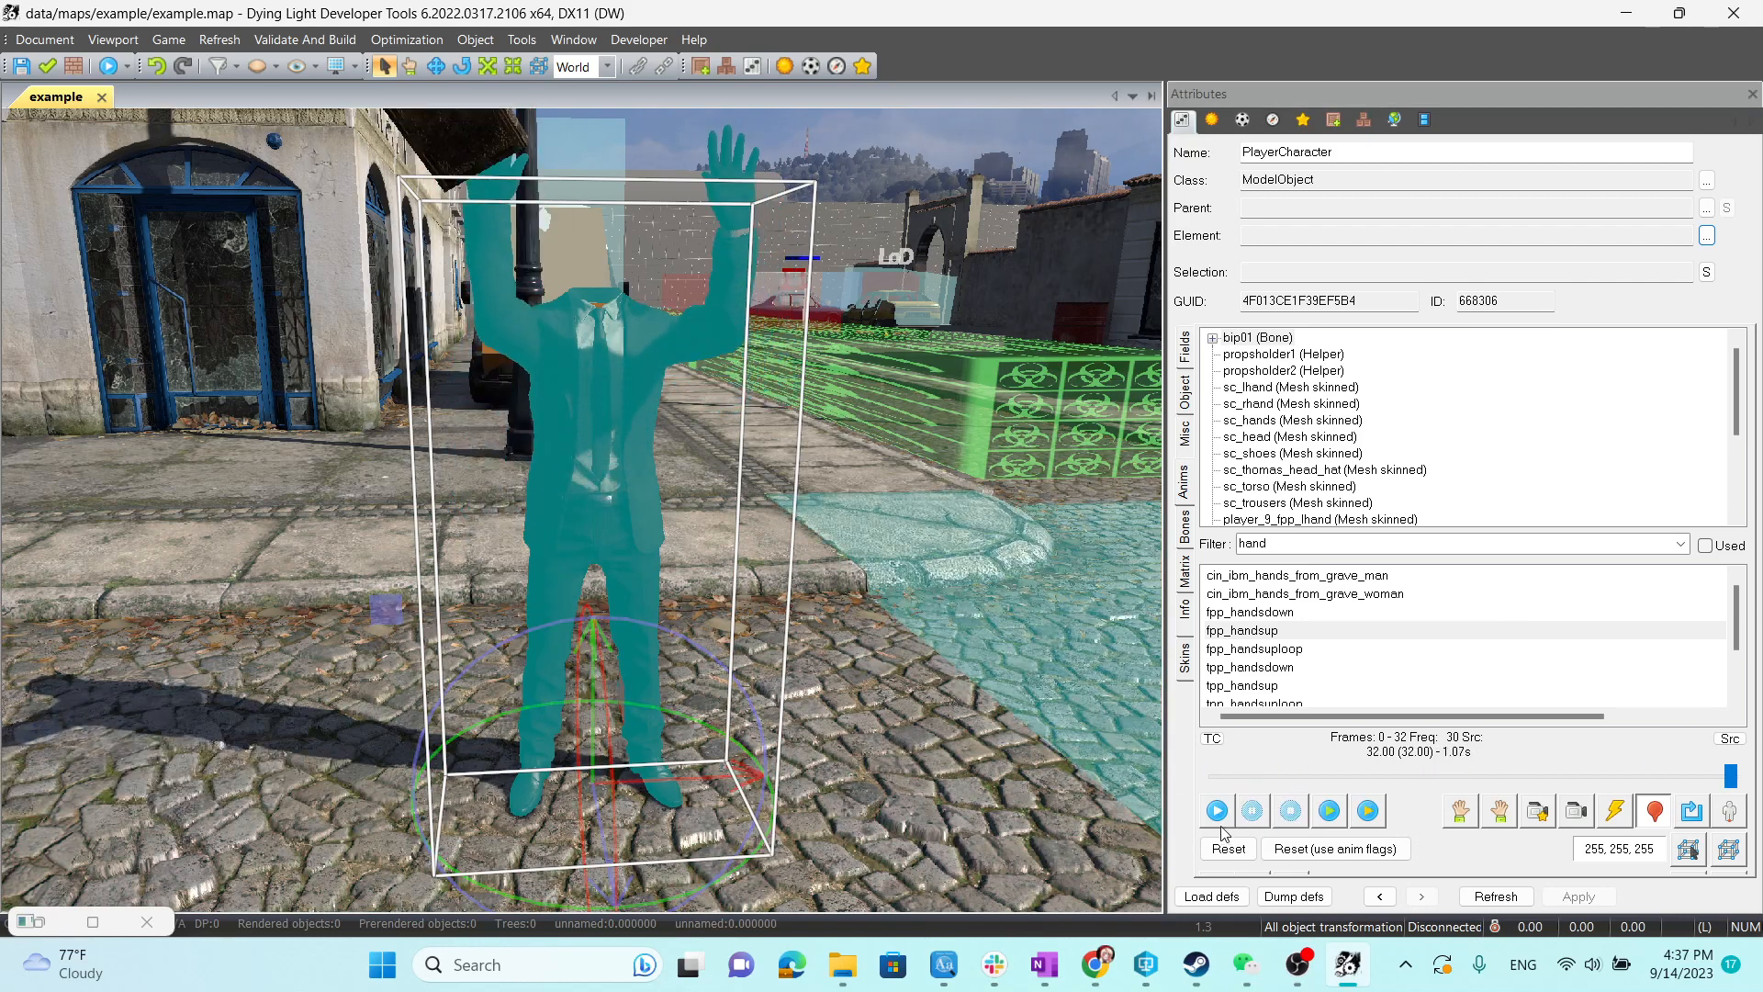
pyautogui.click(1219, 820)
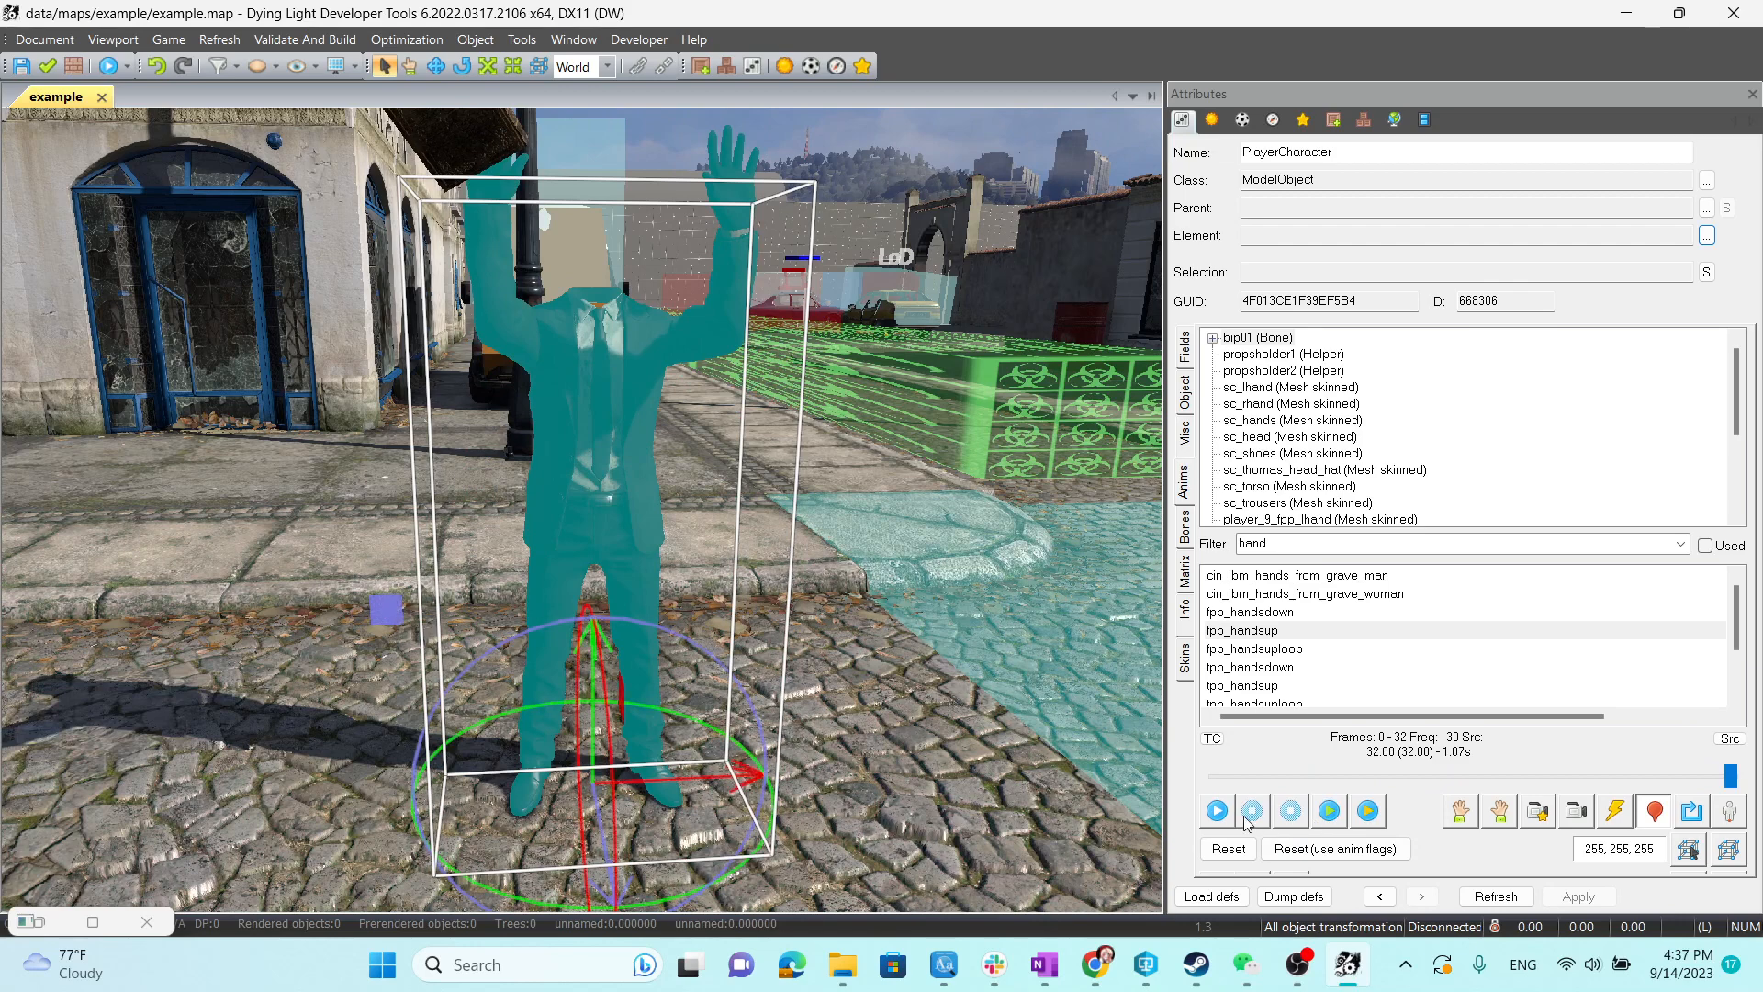
# Play the hands-down, hands-up and hands-up-loop animations on the PlayerCharacter to check how the book follows the hand.
pyautogui.click(1282, 668)
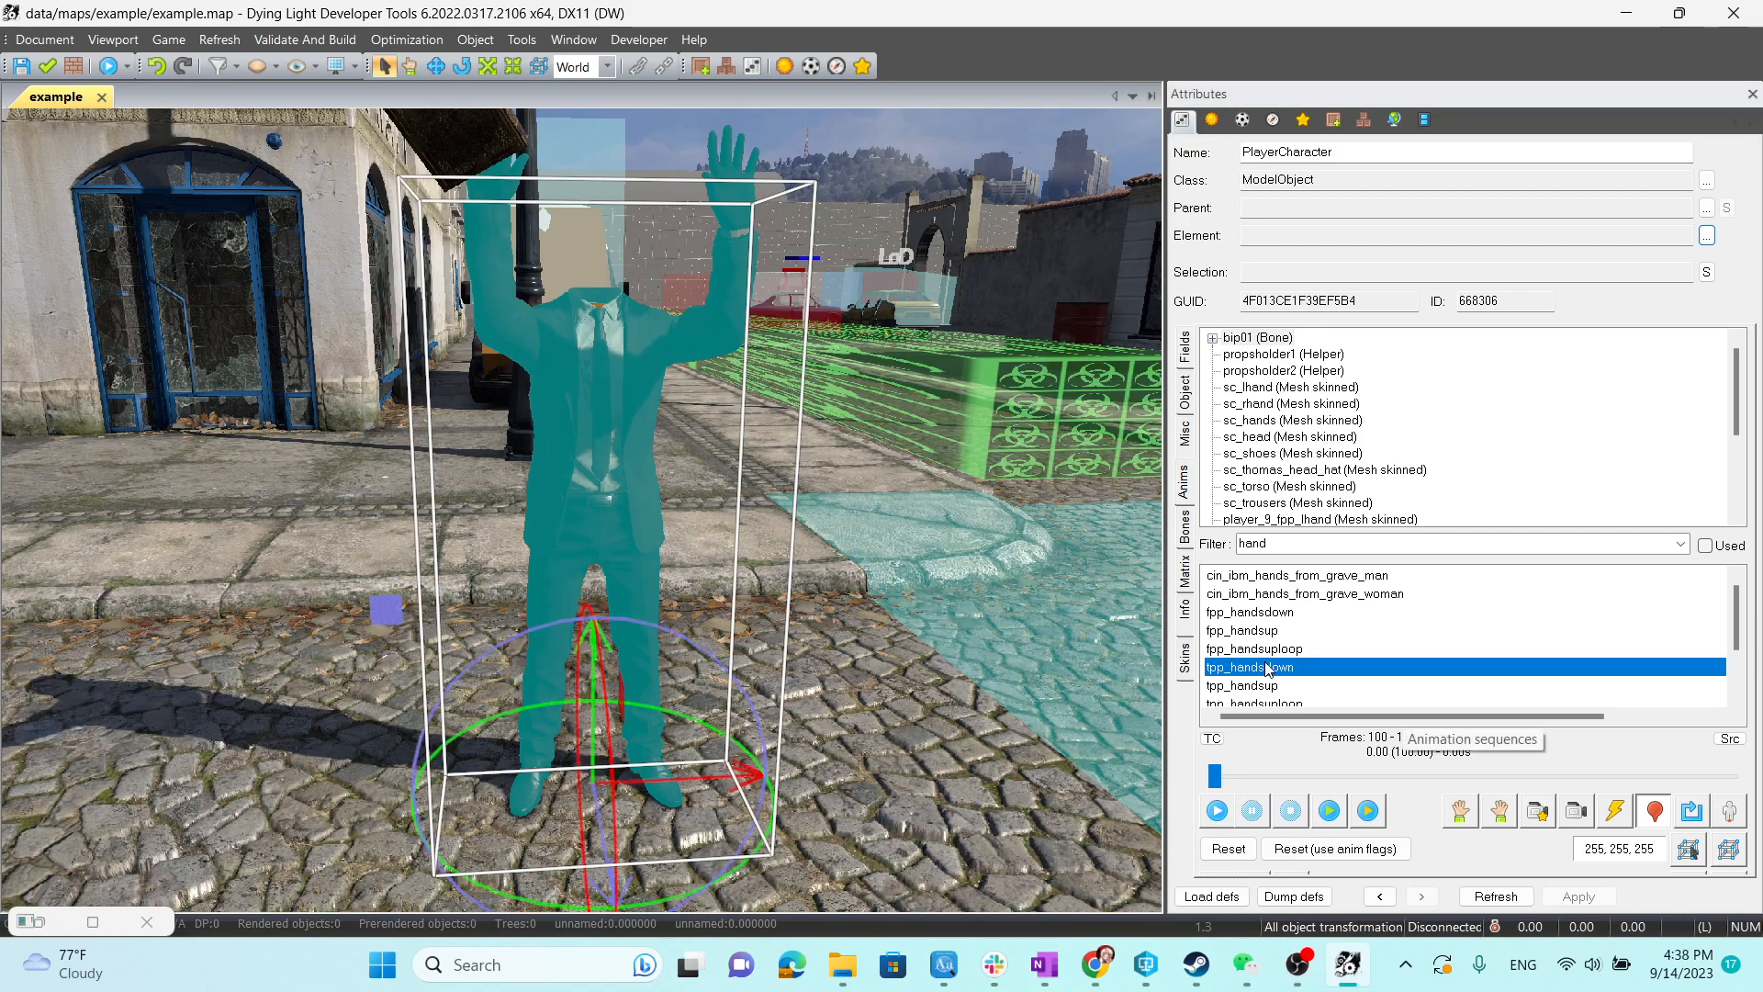
pyautogui.click(1273, 617)
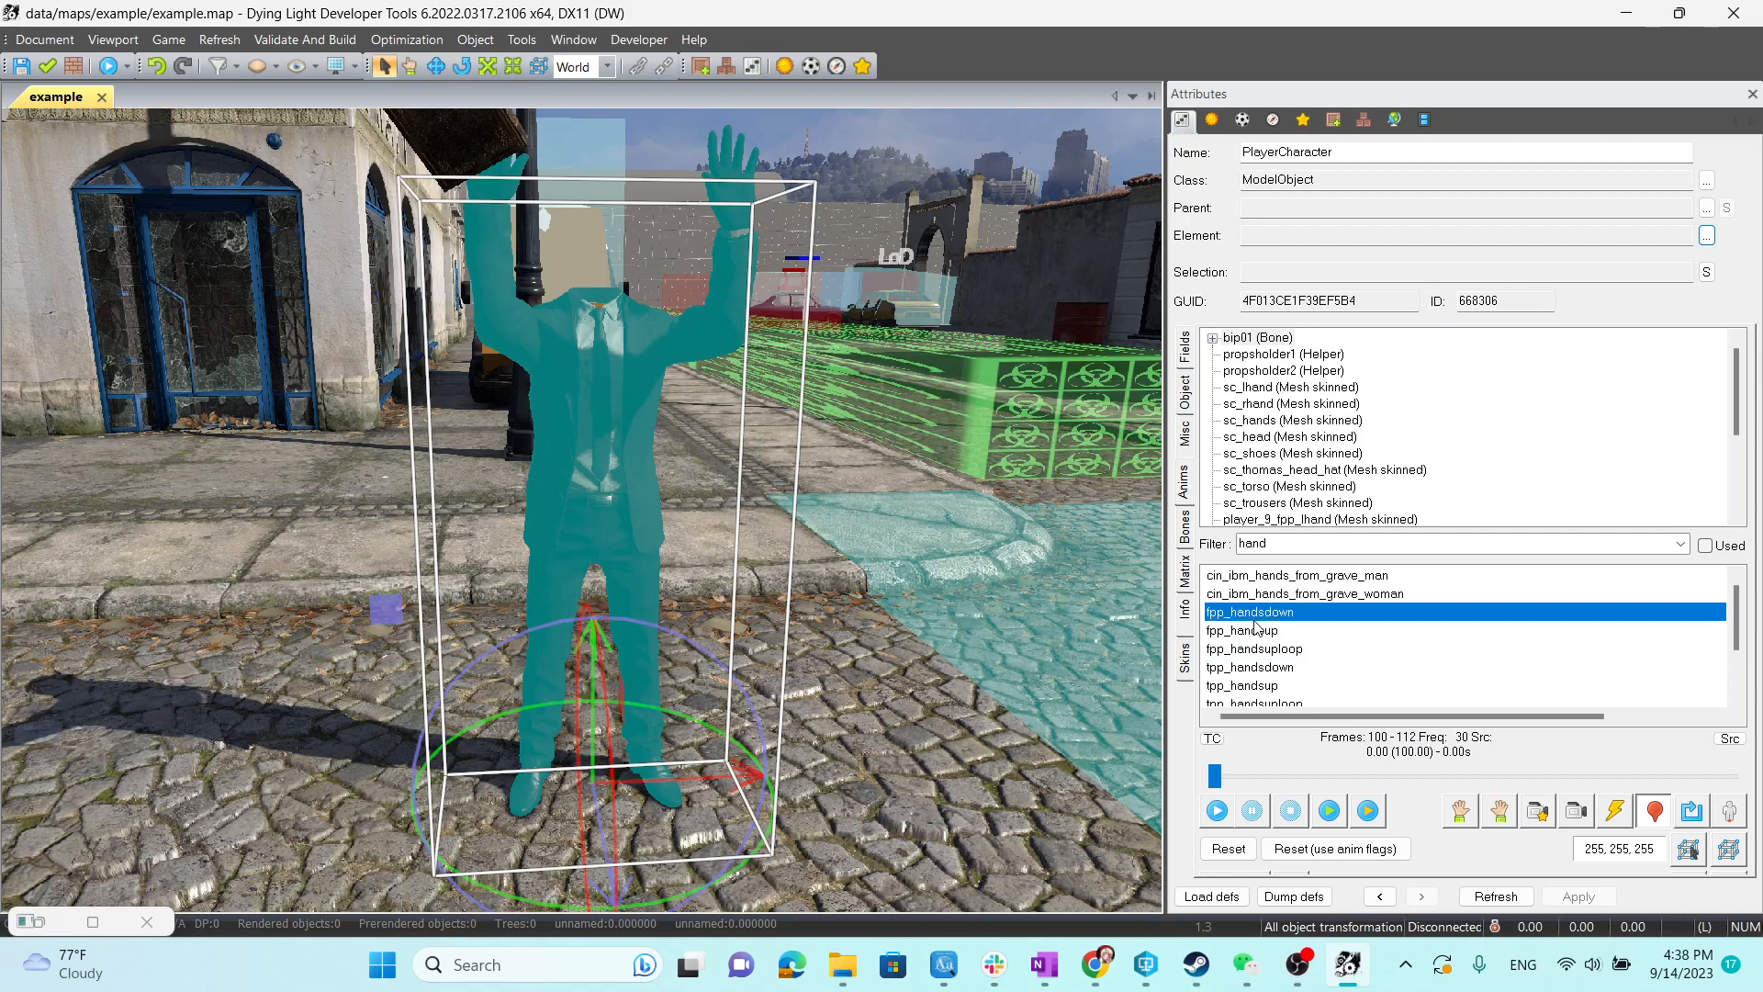
pyautogui.click(1218, 820)
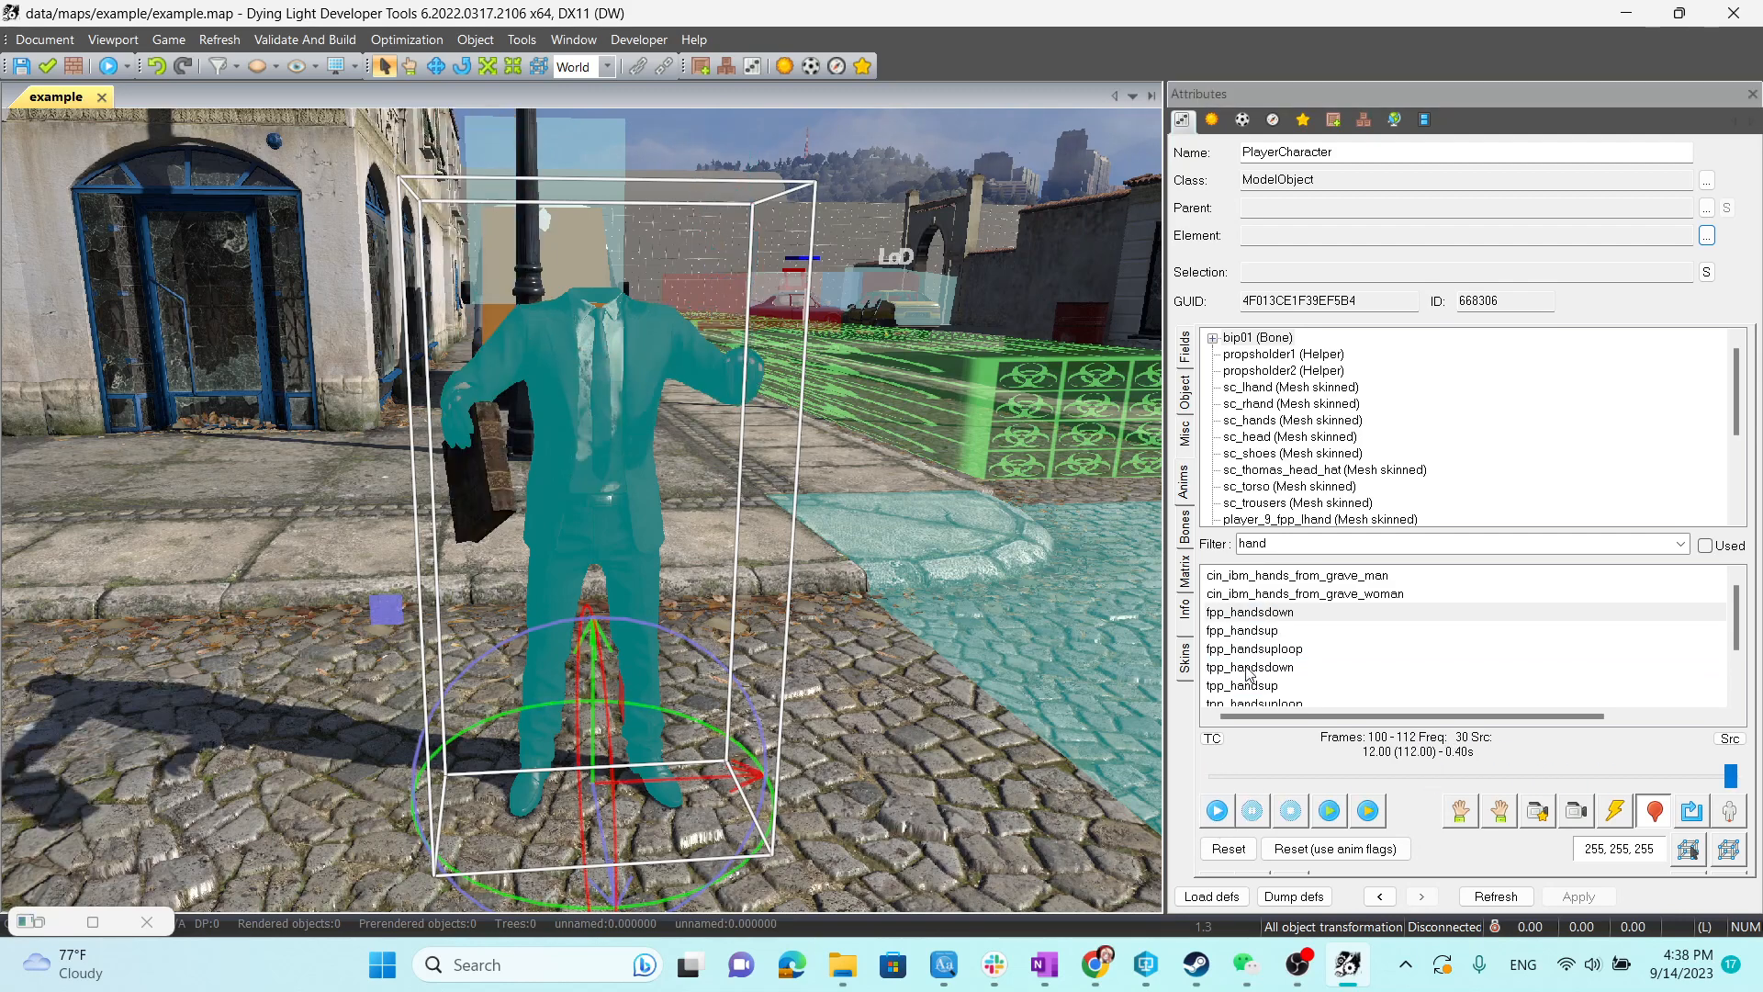
pyautogui.press('Down')
pyautogui.click(1216, 811)
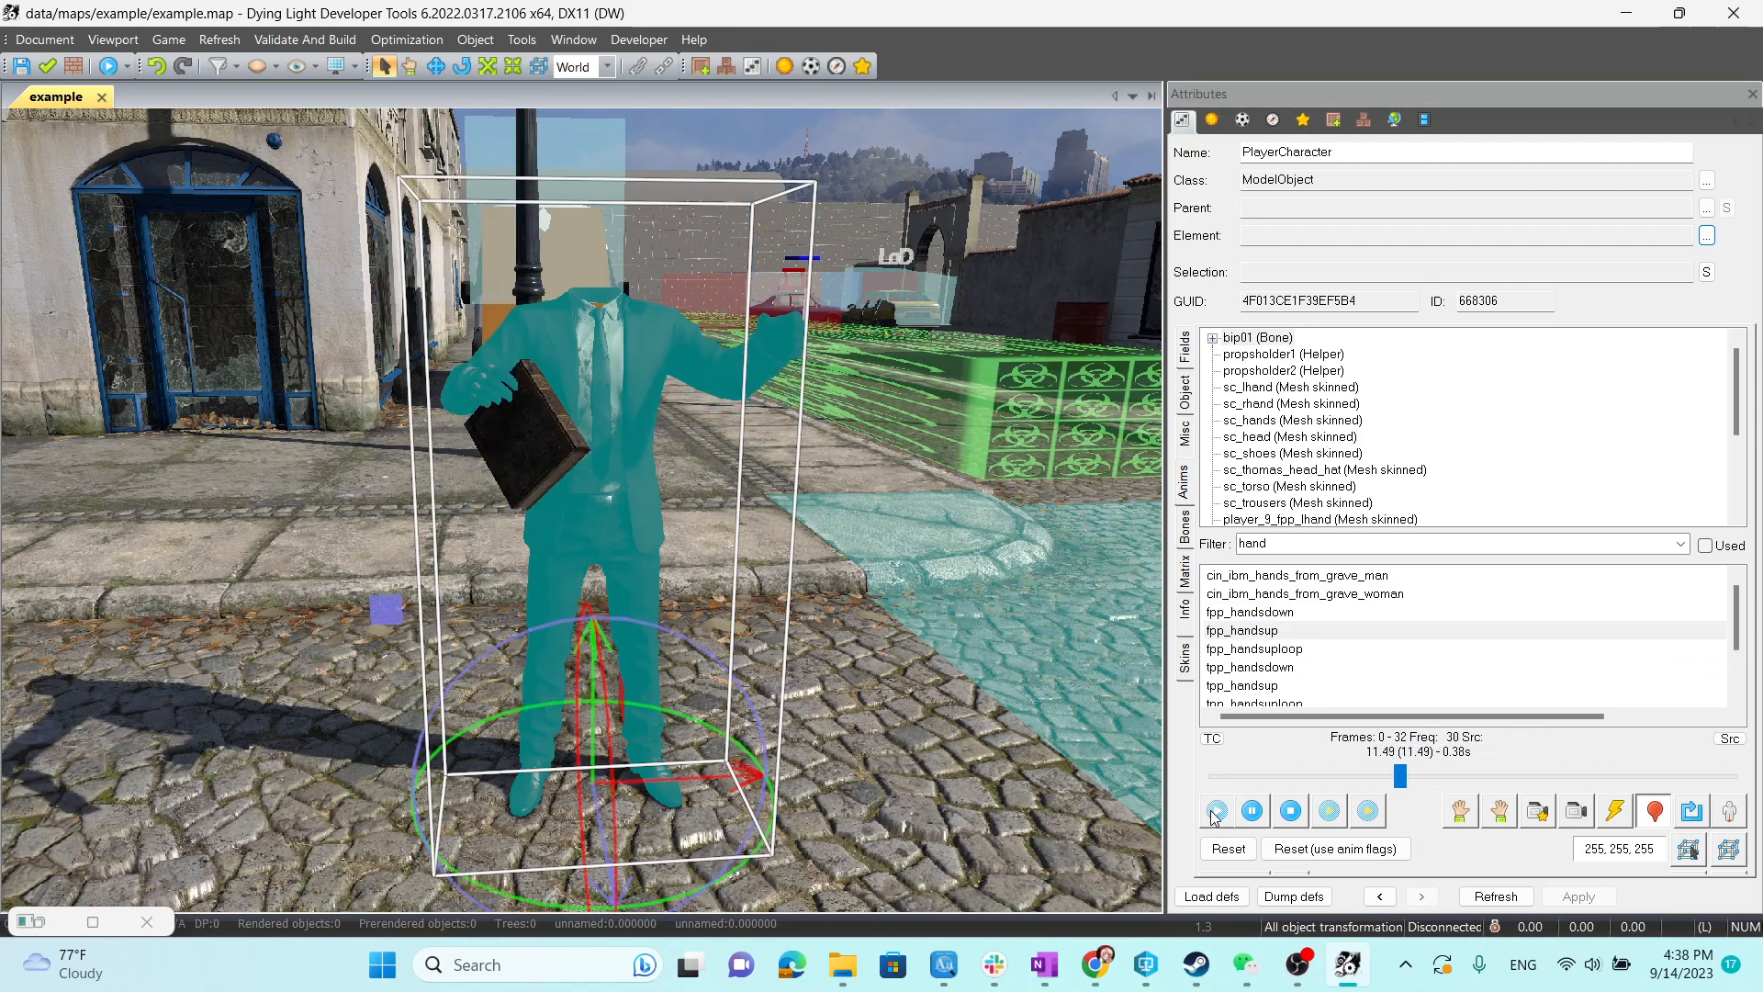
pyautogui.click(1265, 667)
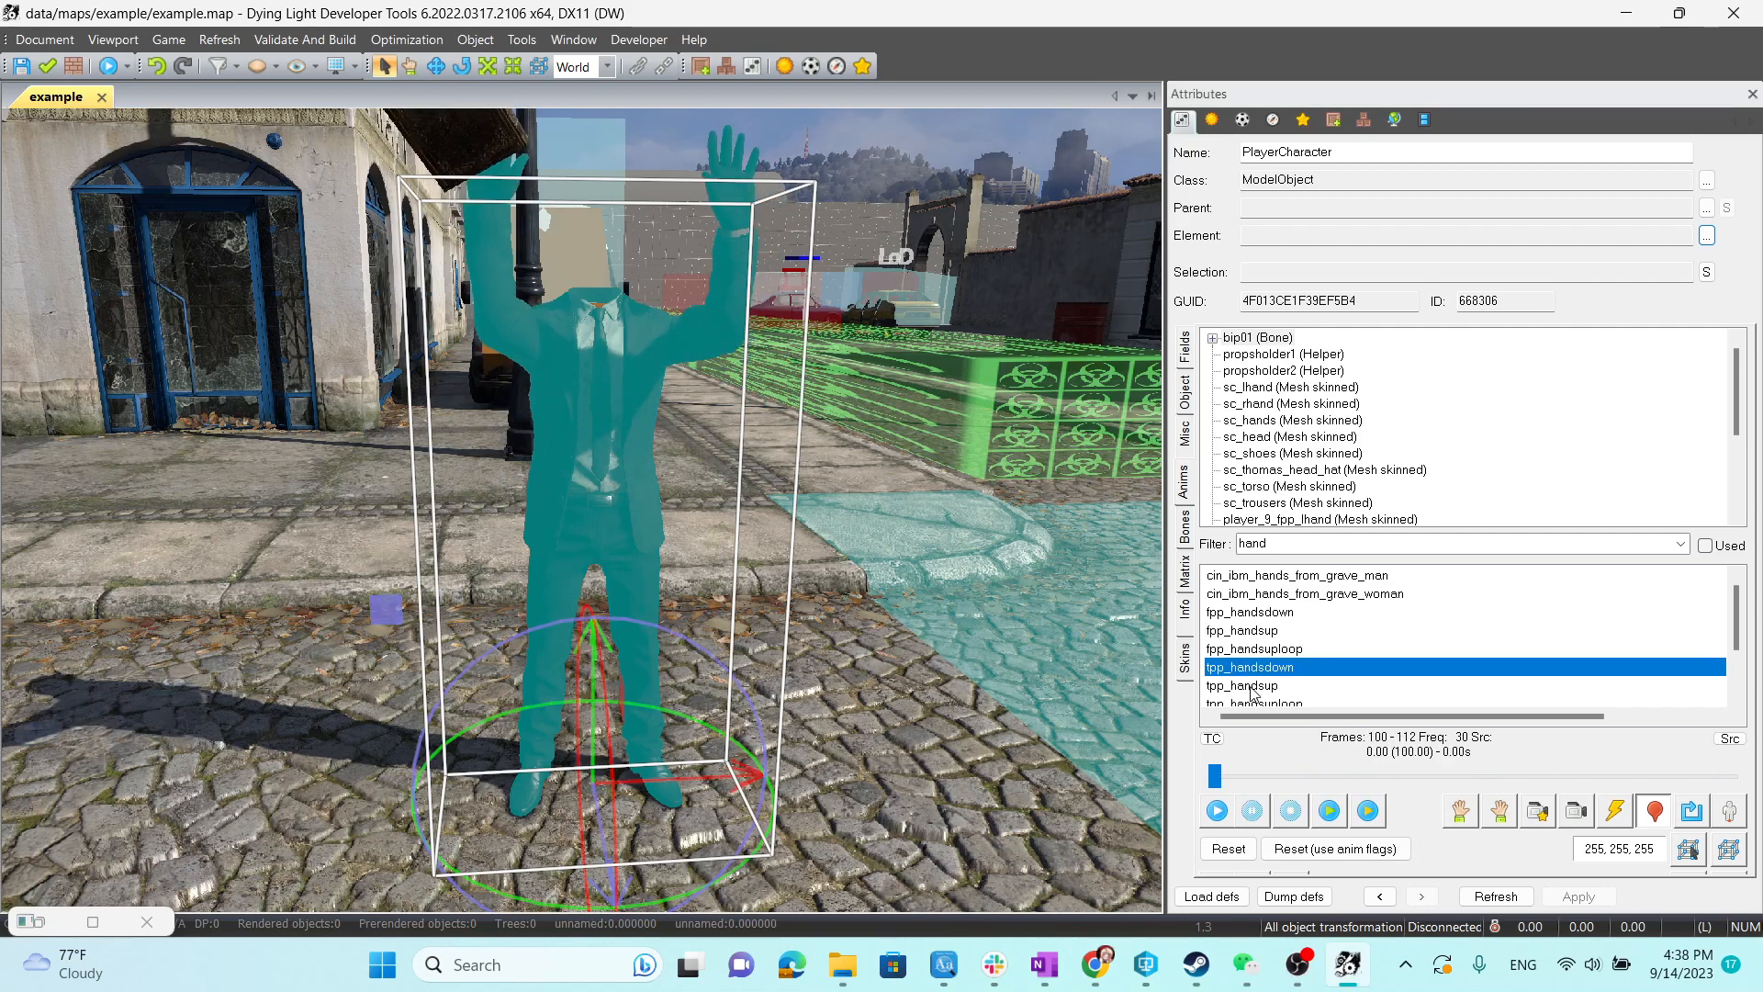
pyautogui.click(1217, 811)
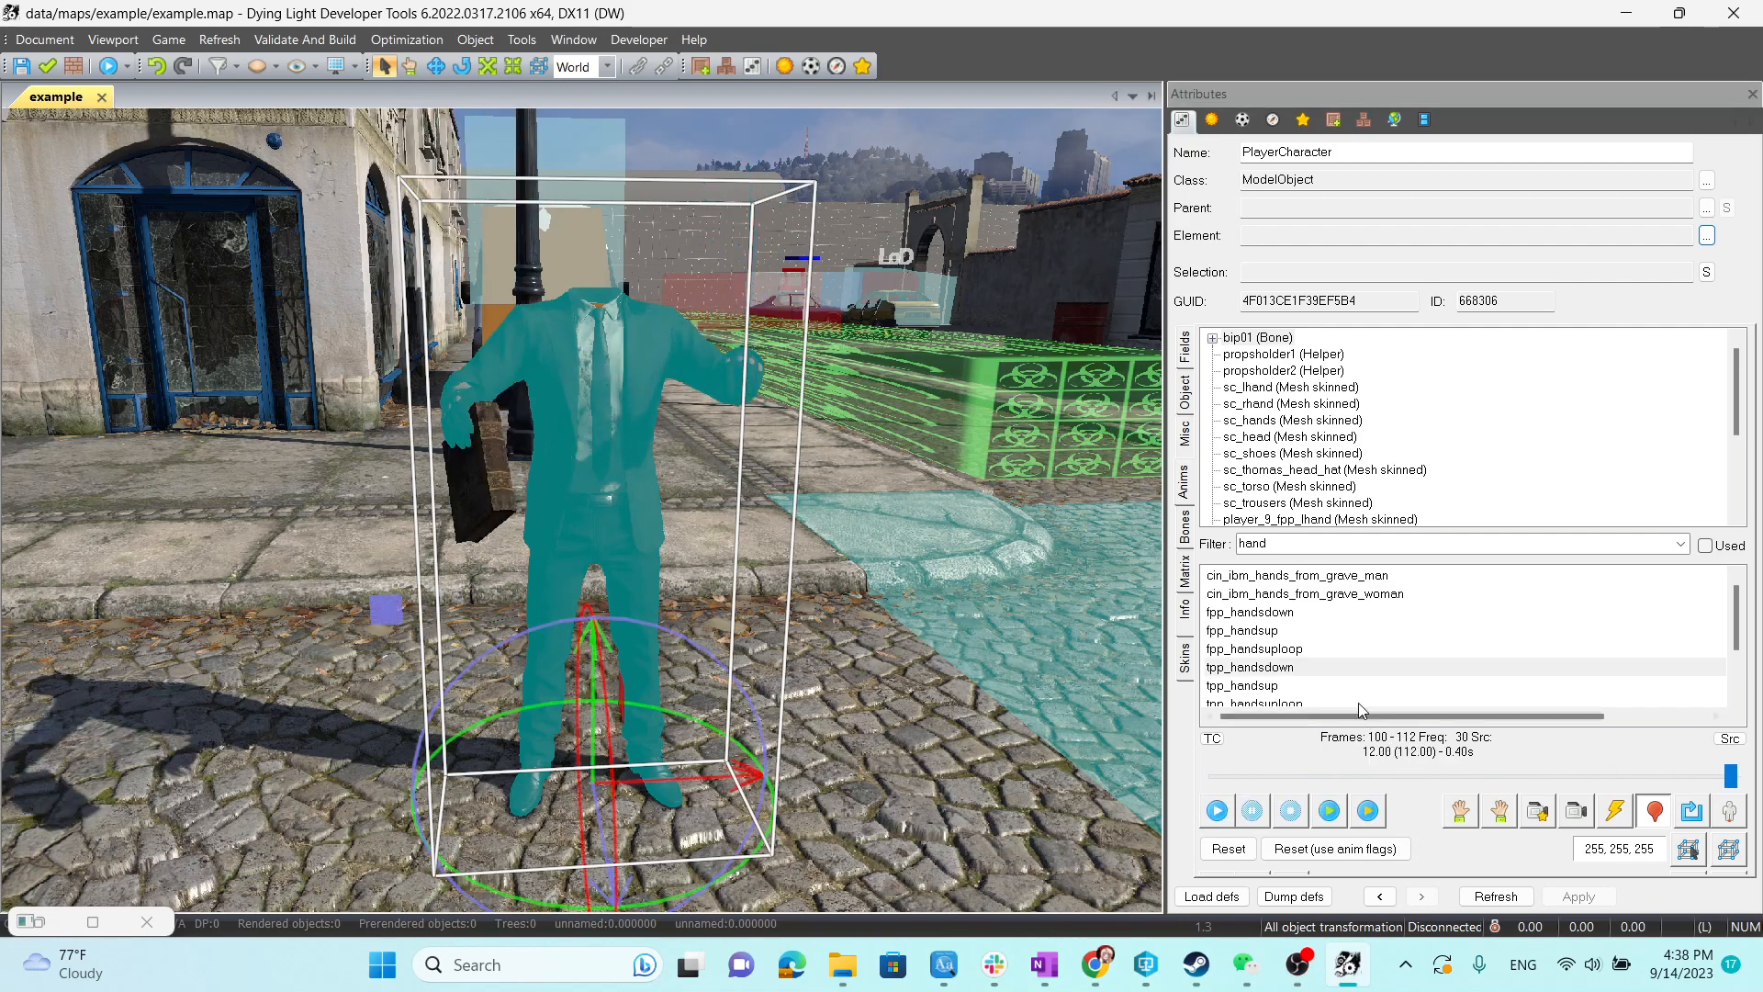
pyautogui.click(1317, 650)
pyautogui.click(1216, 812)
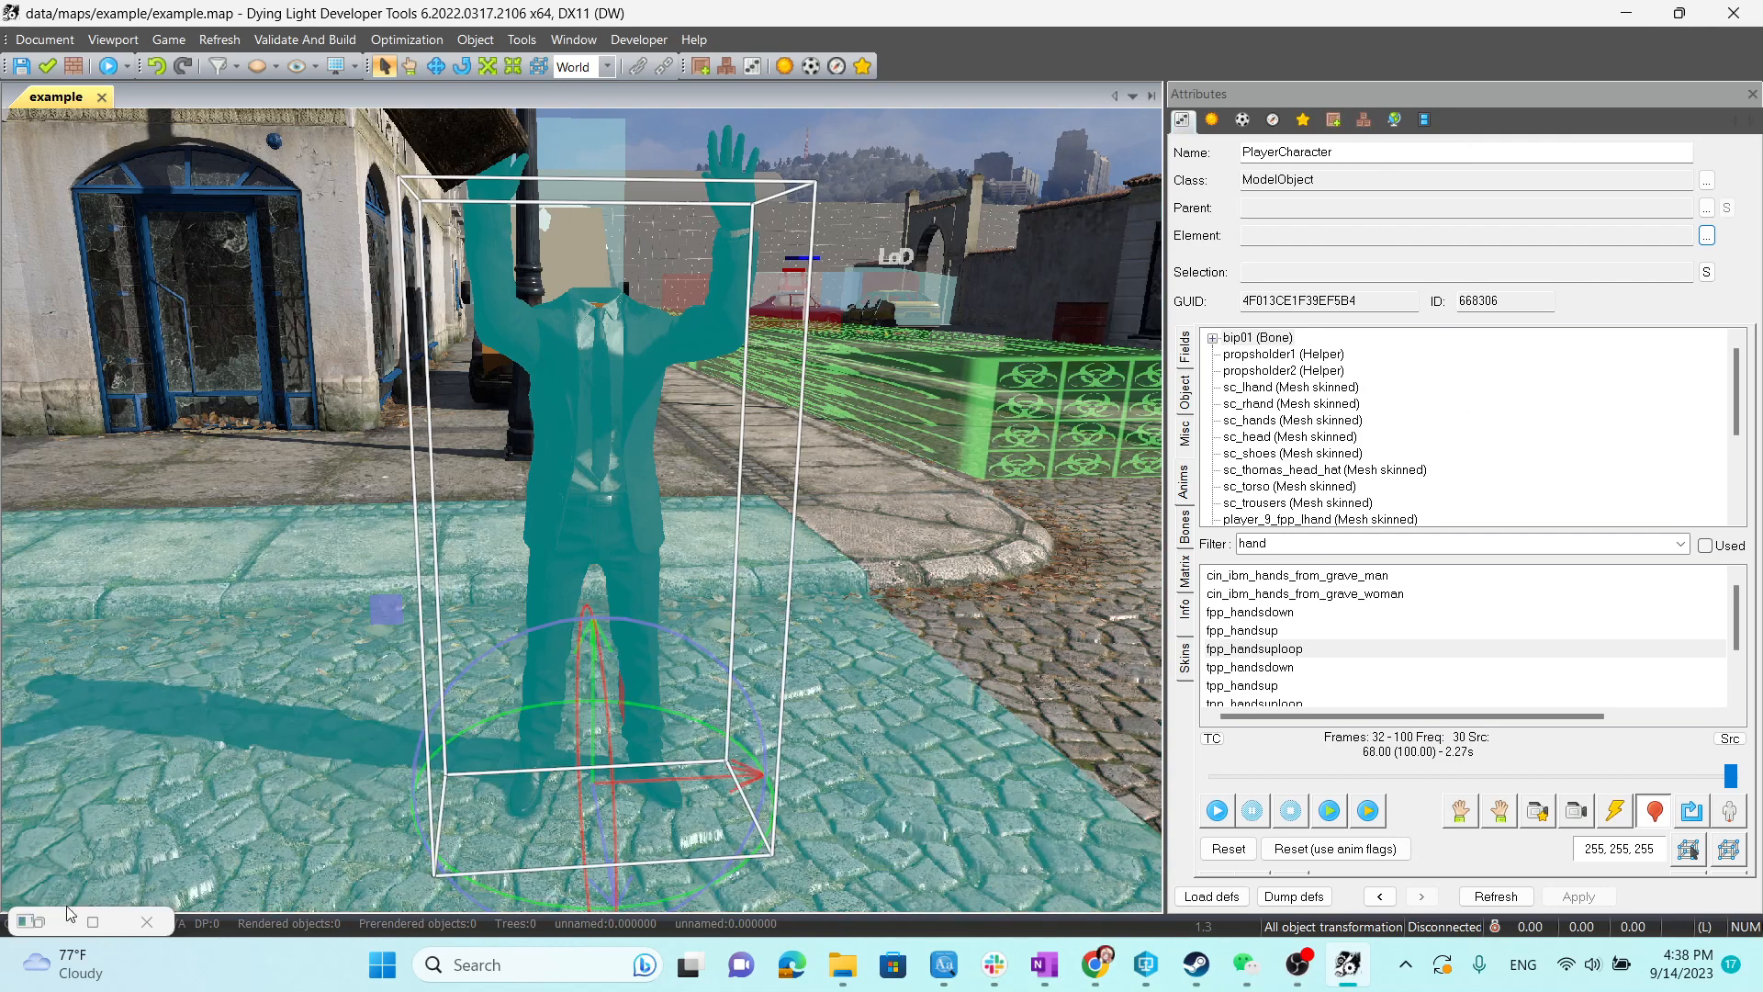
# Restore the Movie_01 editor and assign the fpp_handsup sequence to the PlayerCharacter's animation key, filtering the sequences by "hands".
pyautogui.click(49, 925)
pyautogui.moveTo(936, 170); pyautogui.dragTo(1431, 140)
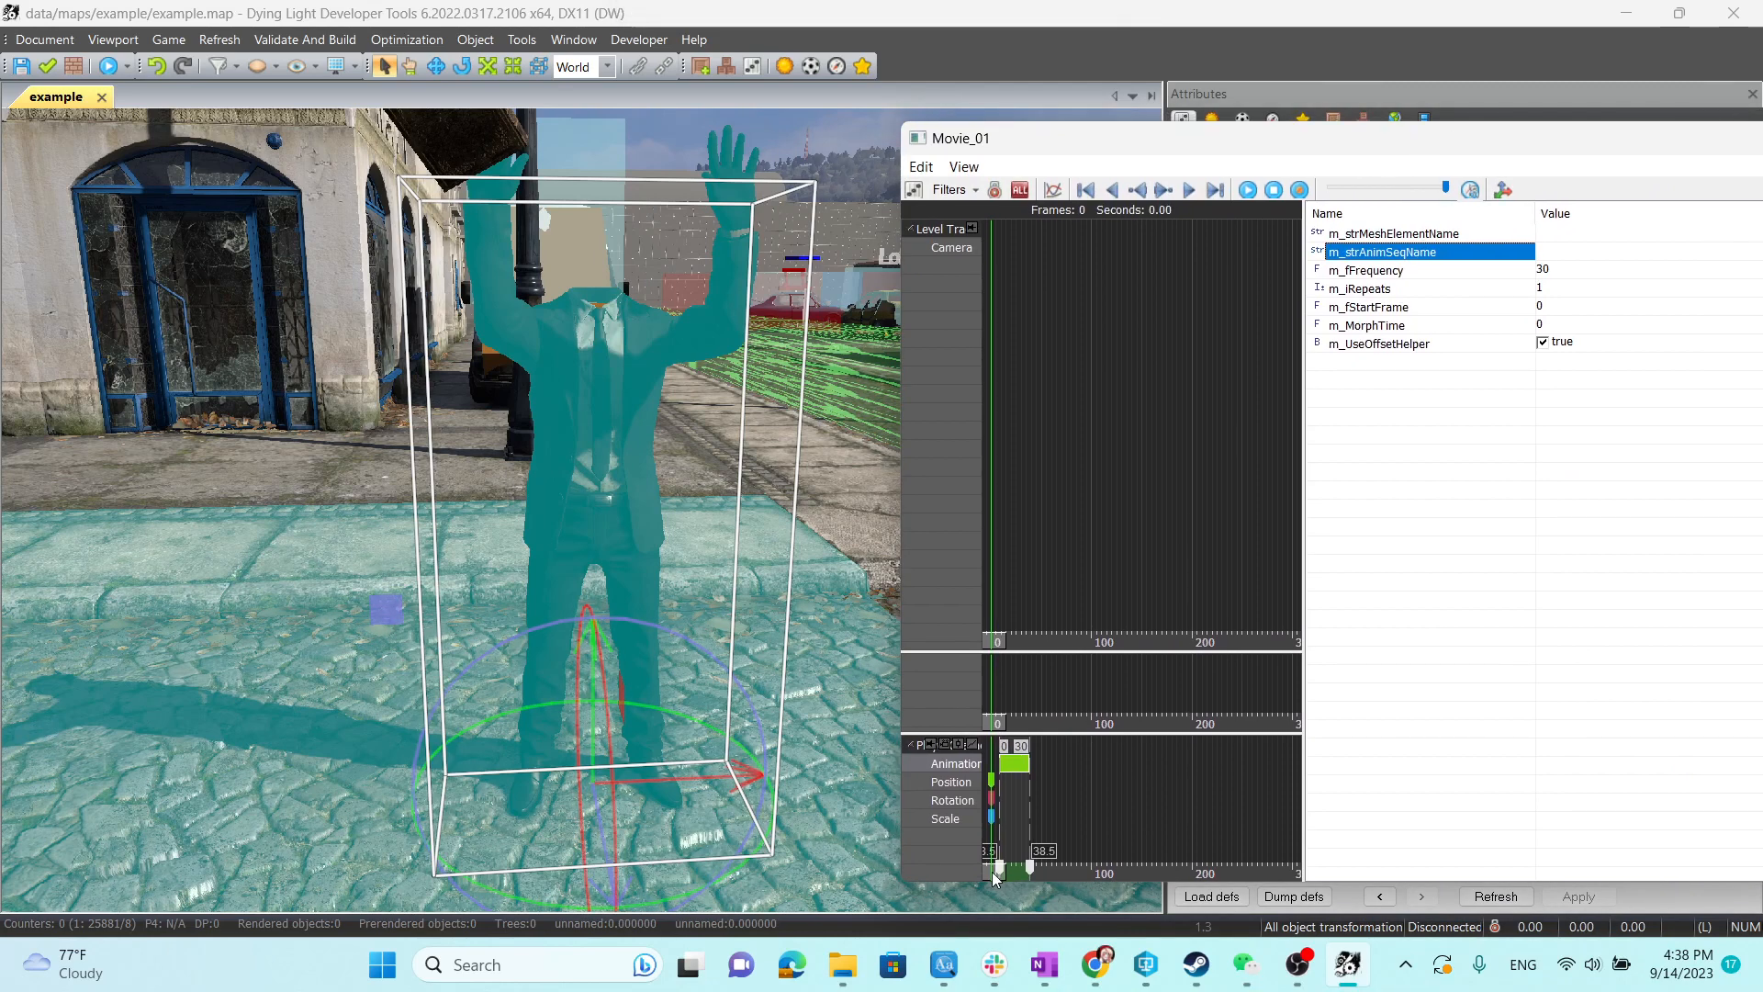
pyautogui.moveTo(992, 872); pyautogui.dragTo(1007, 879)
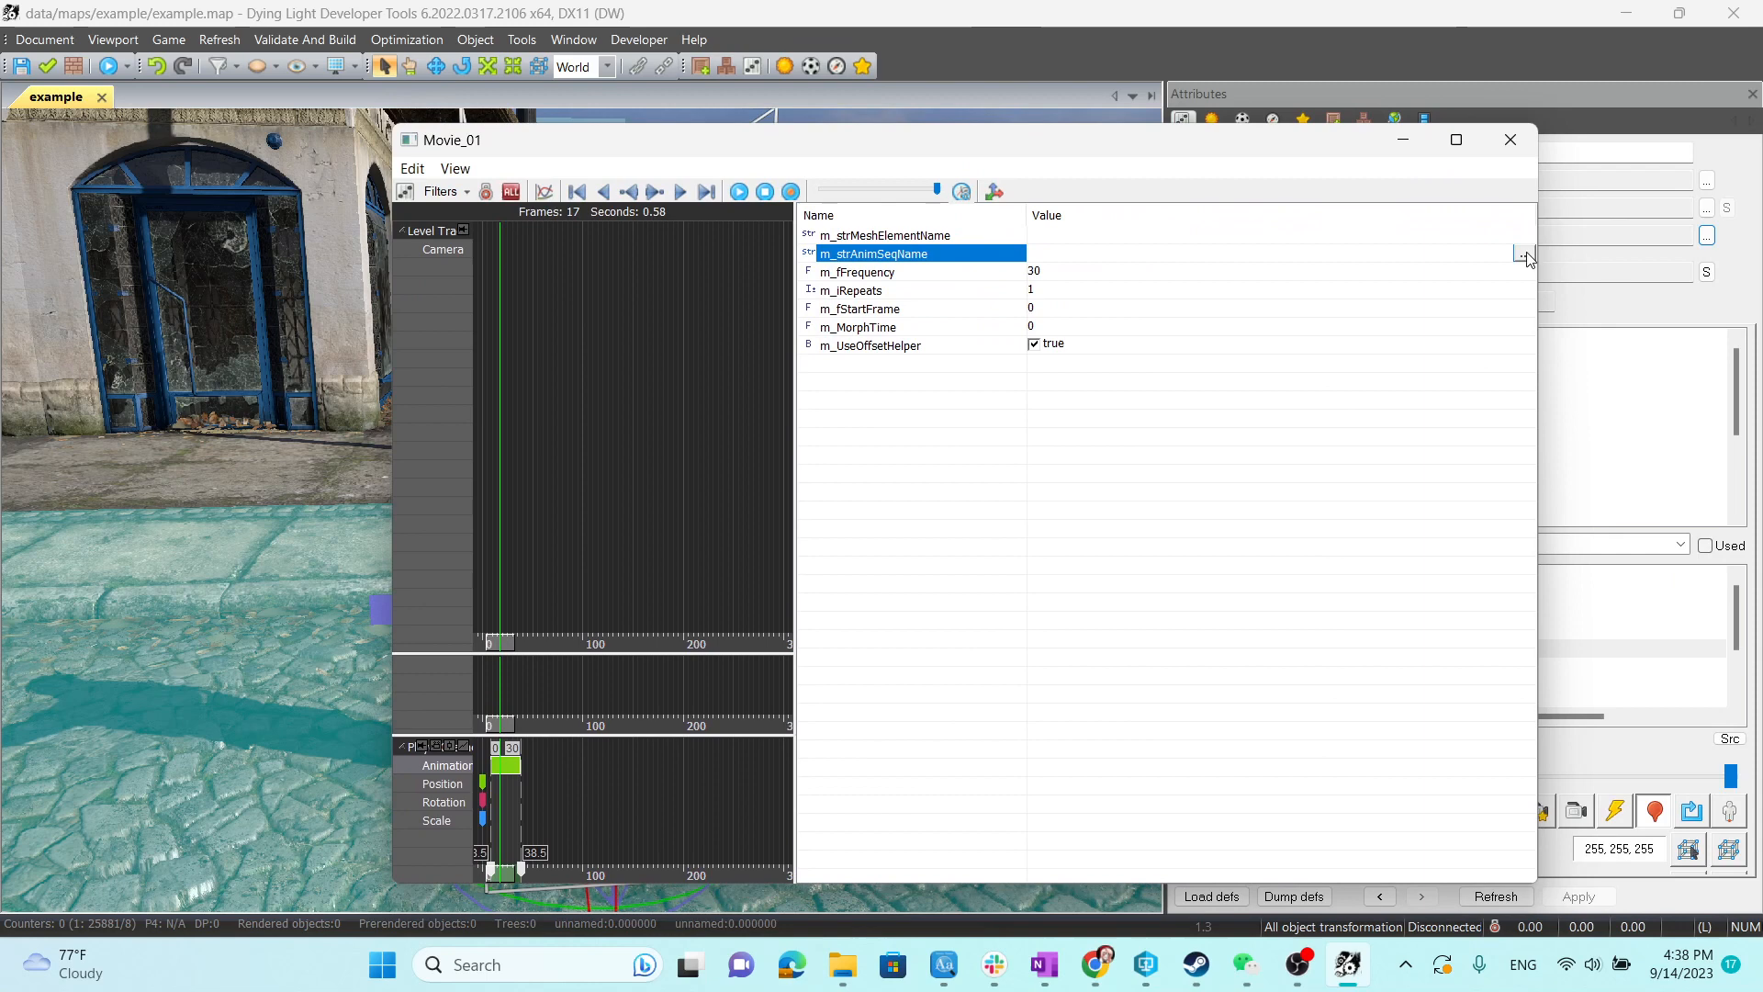
pyautogui.click(1523, 253)
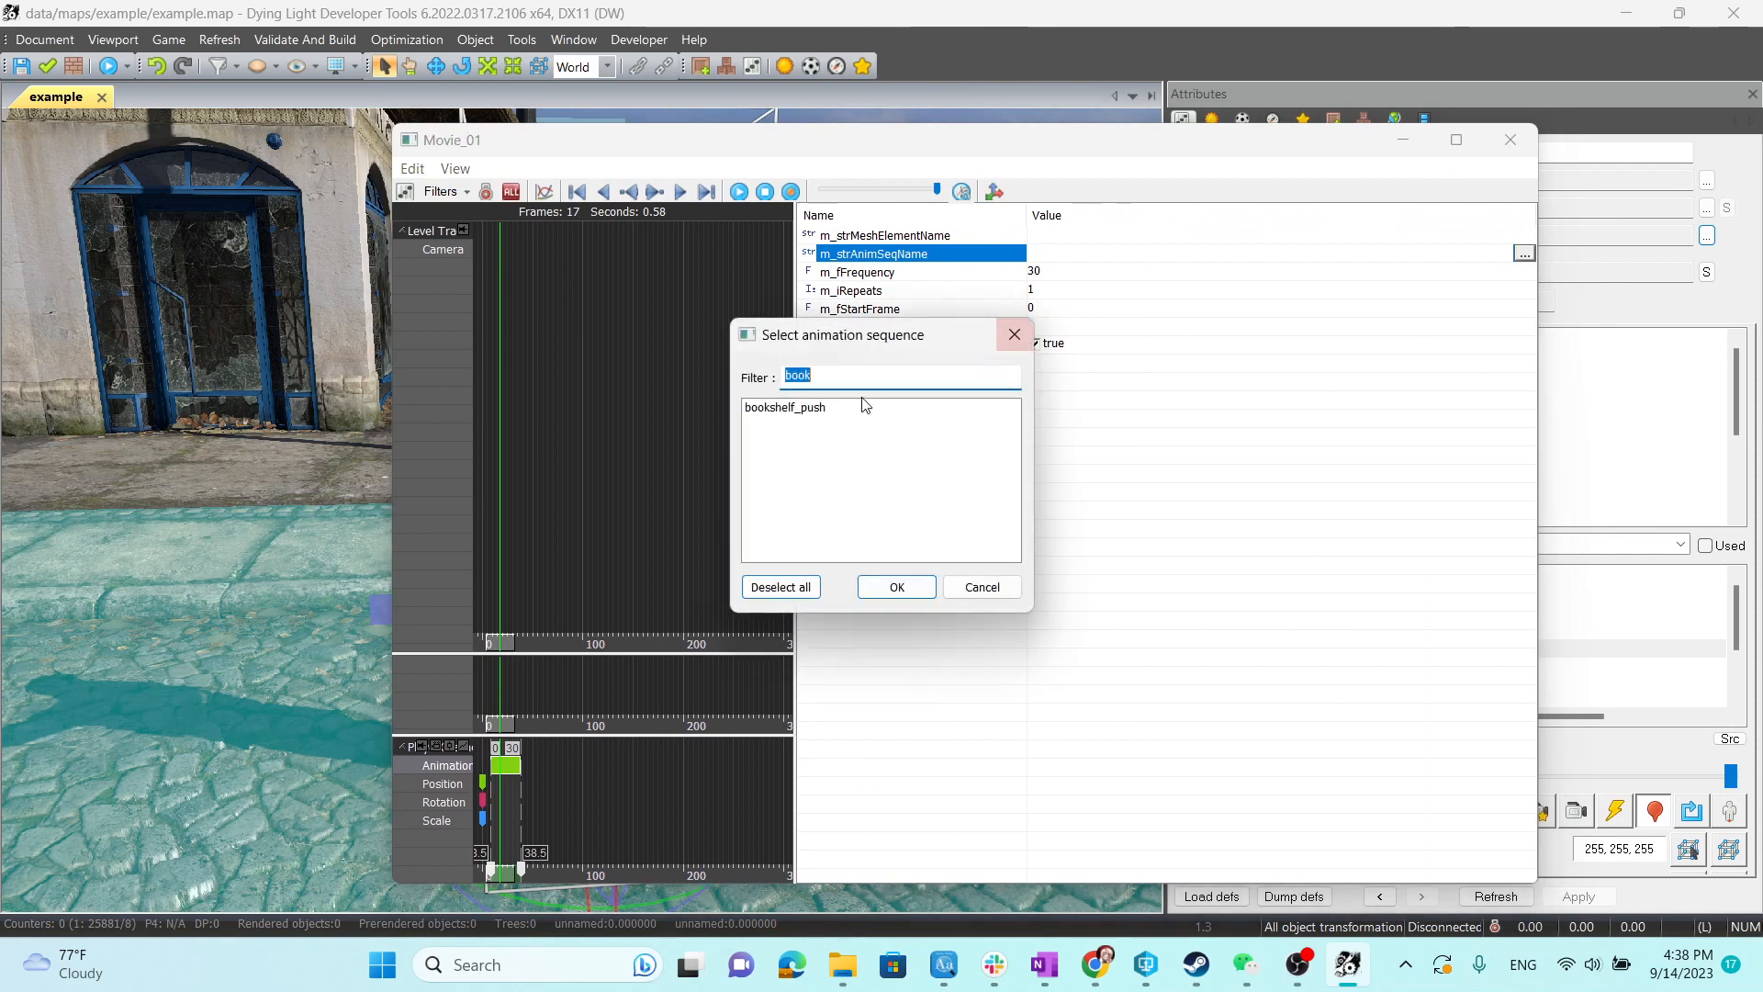
pyautogui.write('hands')
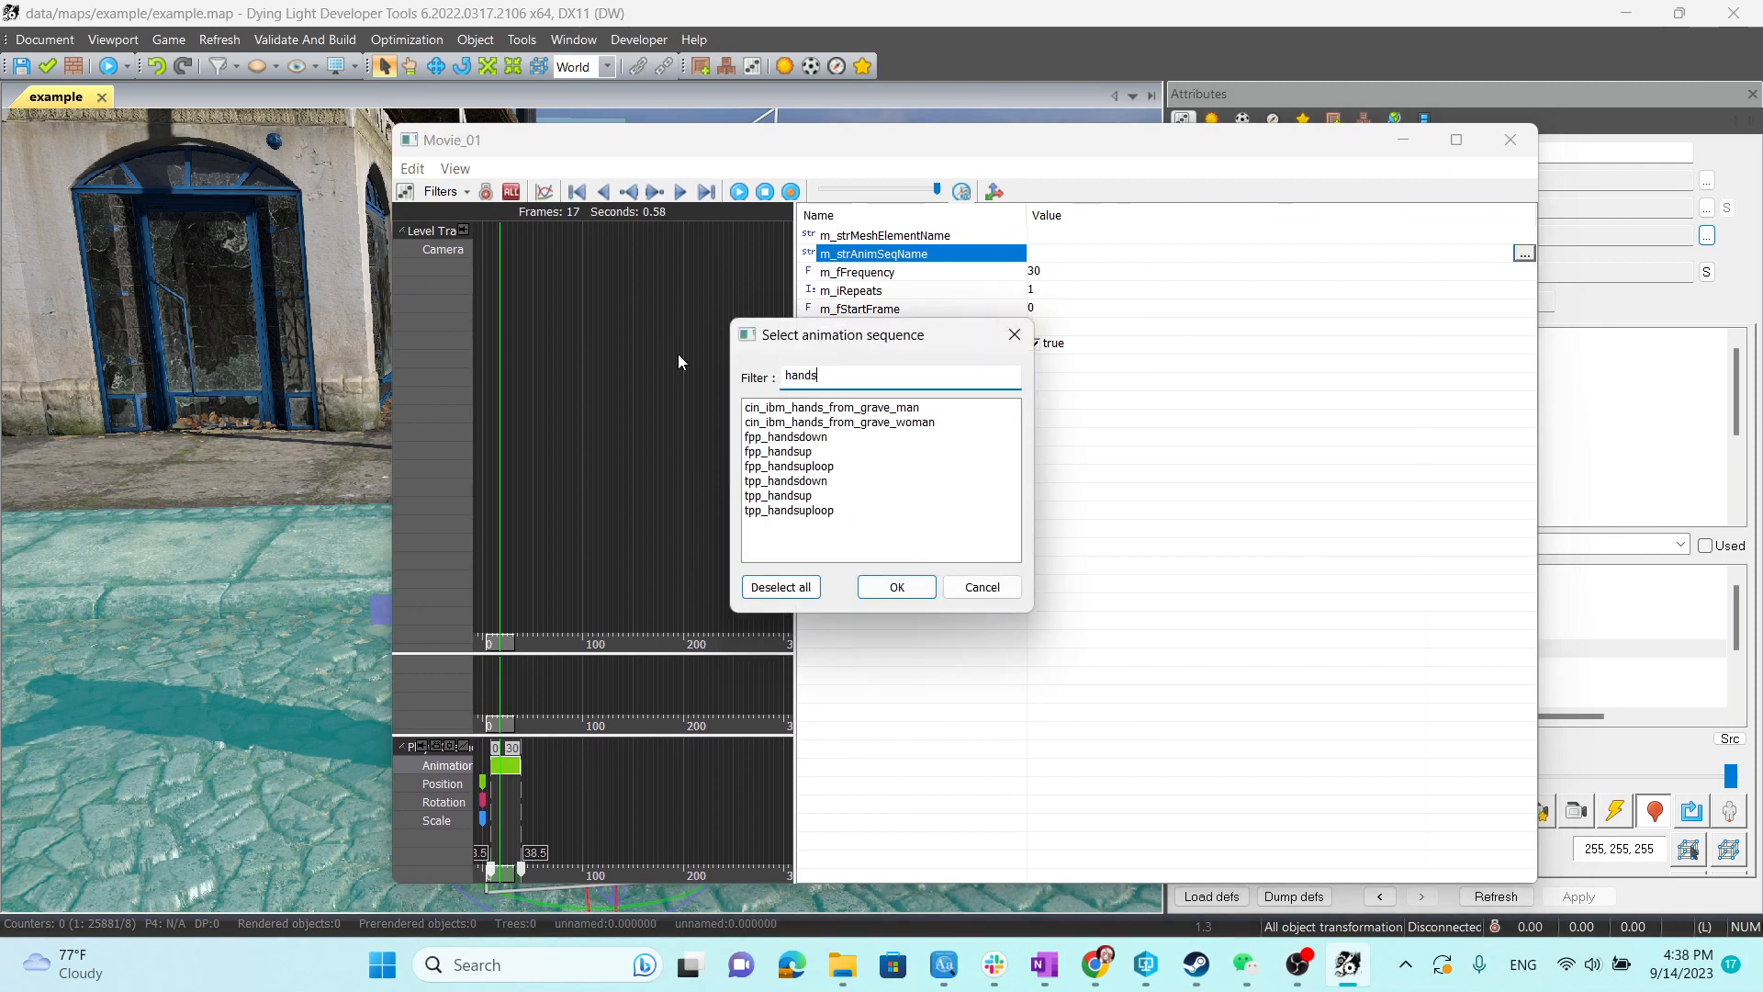
pyautogui.click(790, 451)
pyautogui.click(897, 587)
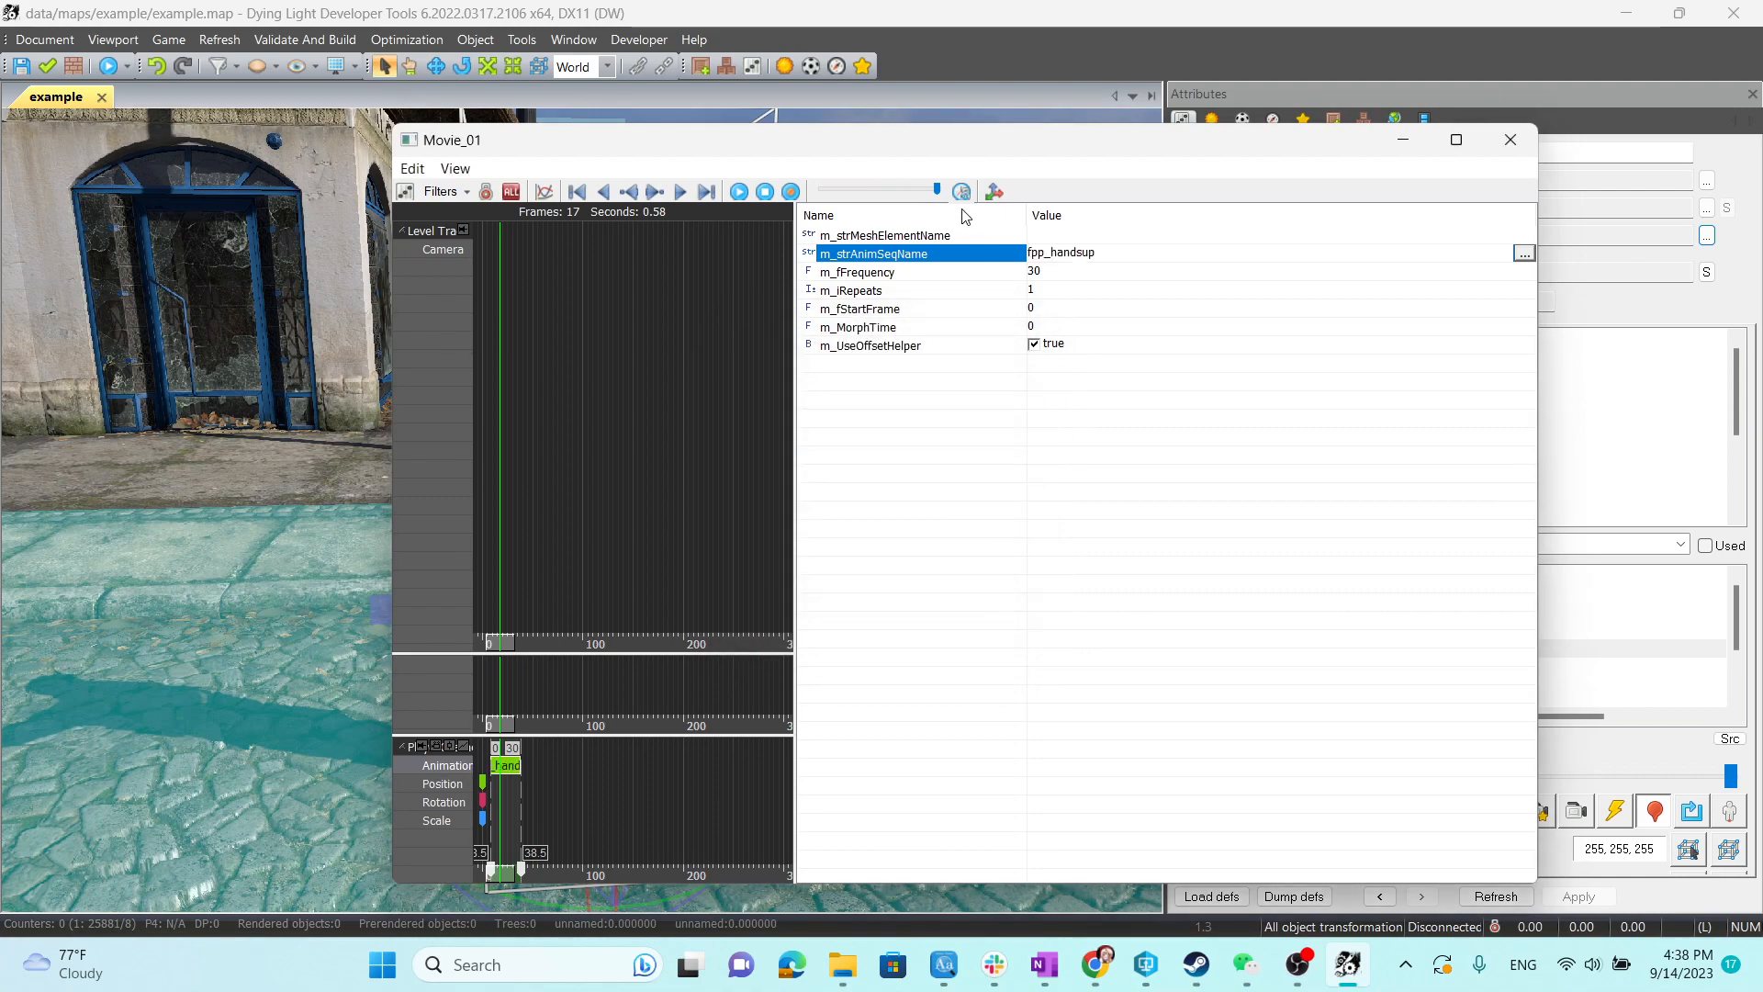
# Play Movie_01 from frame 0 twice to test the hands-up key, returning the playhead to frame 0 after each run.
pyautogui.moveTo(950, 152); pyautogui.dragTo(1456, 164)
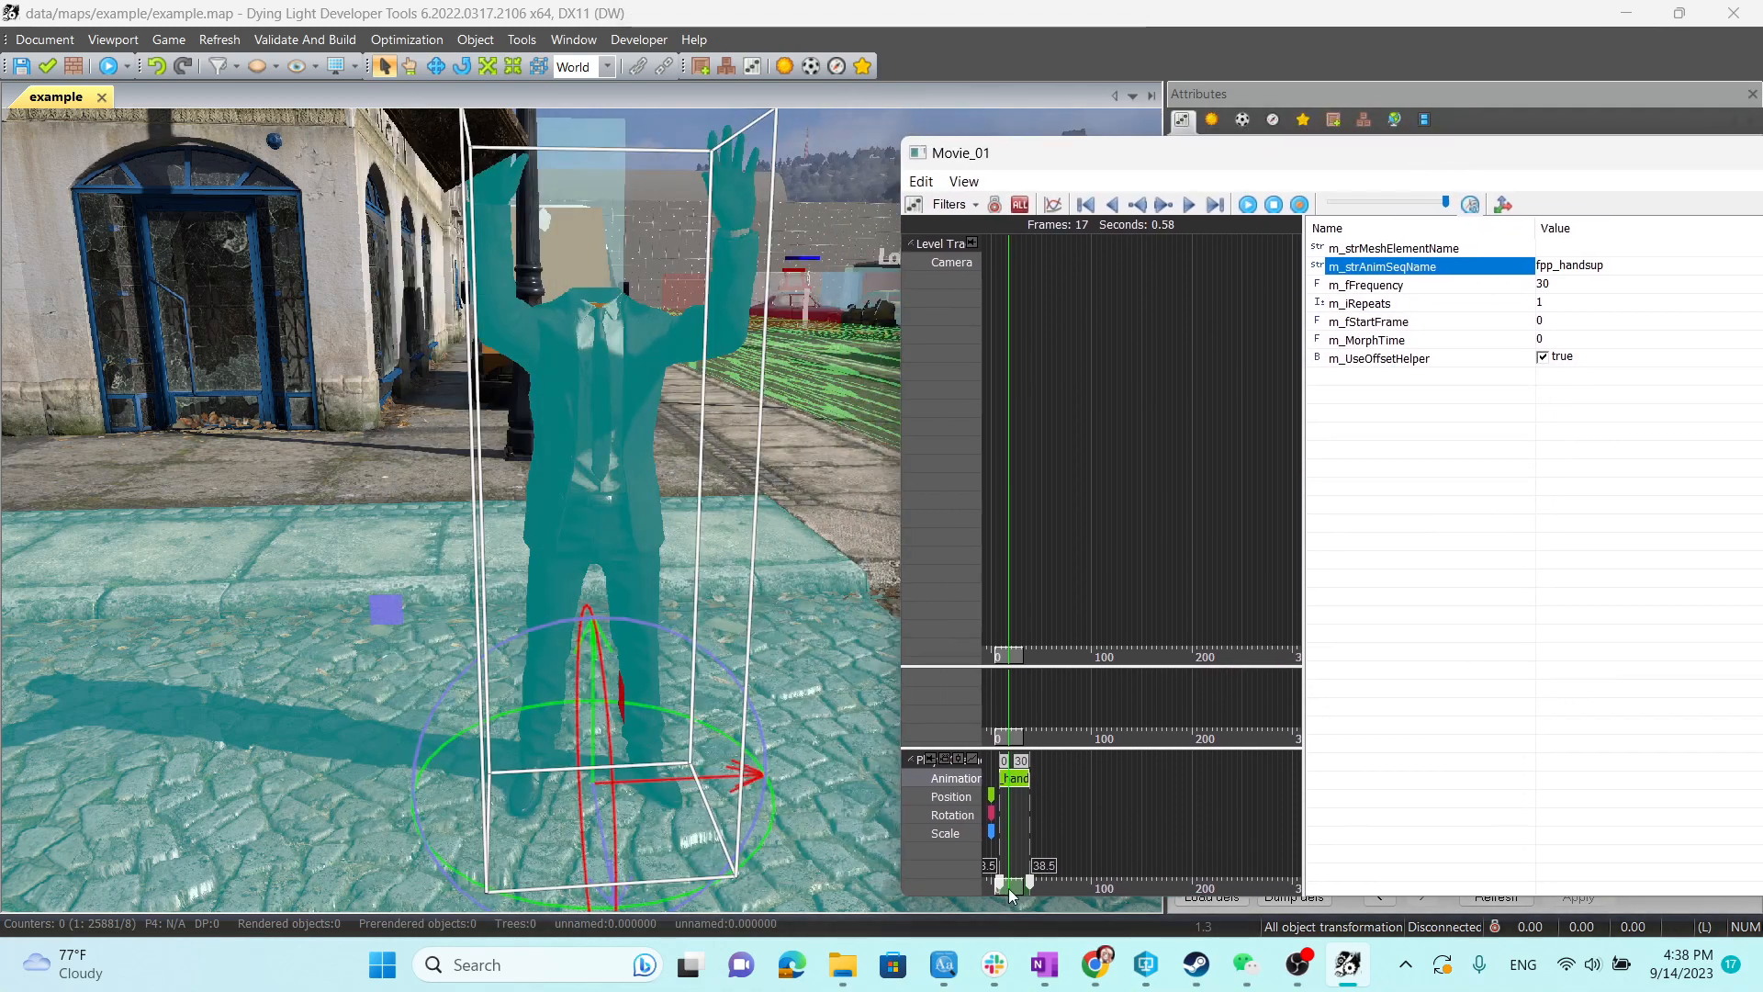
pyautogui.moveTo(1015, 895); pyautogui.dragTo(973, 889)
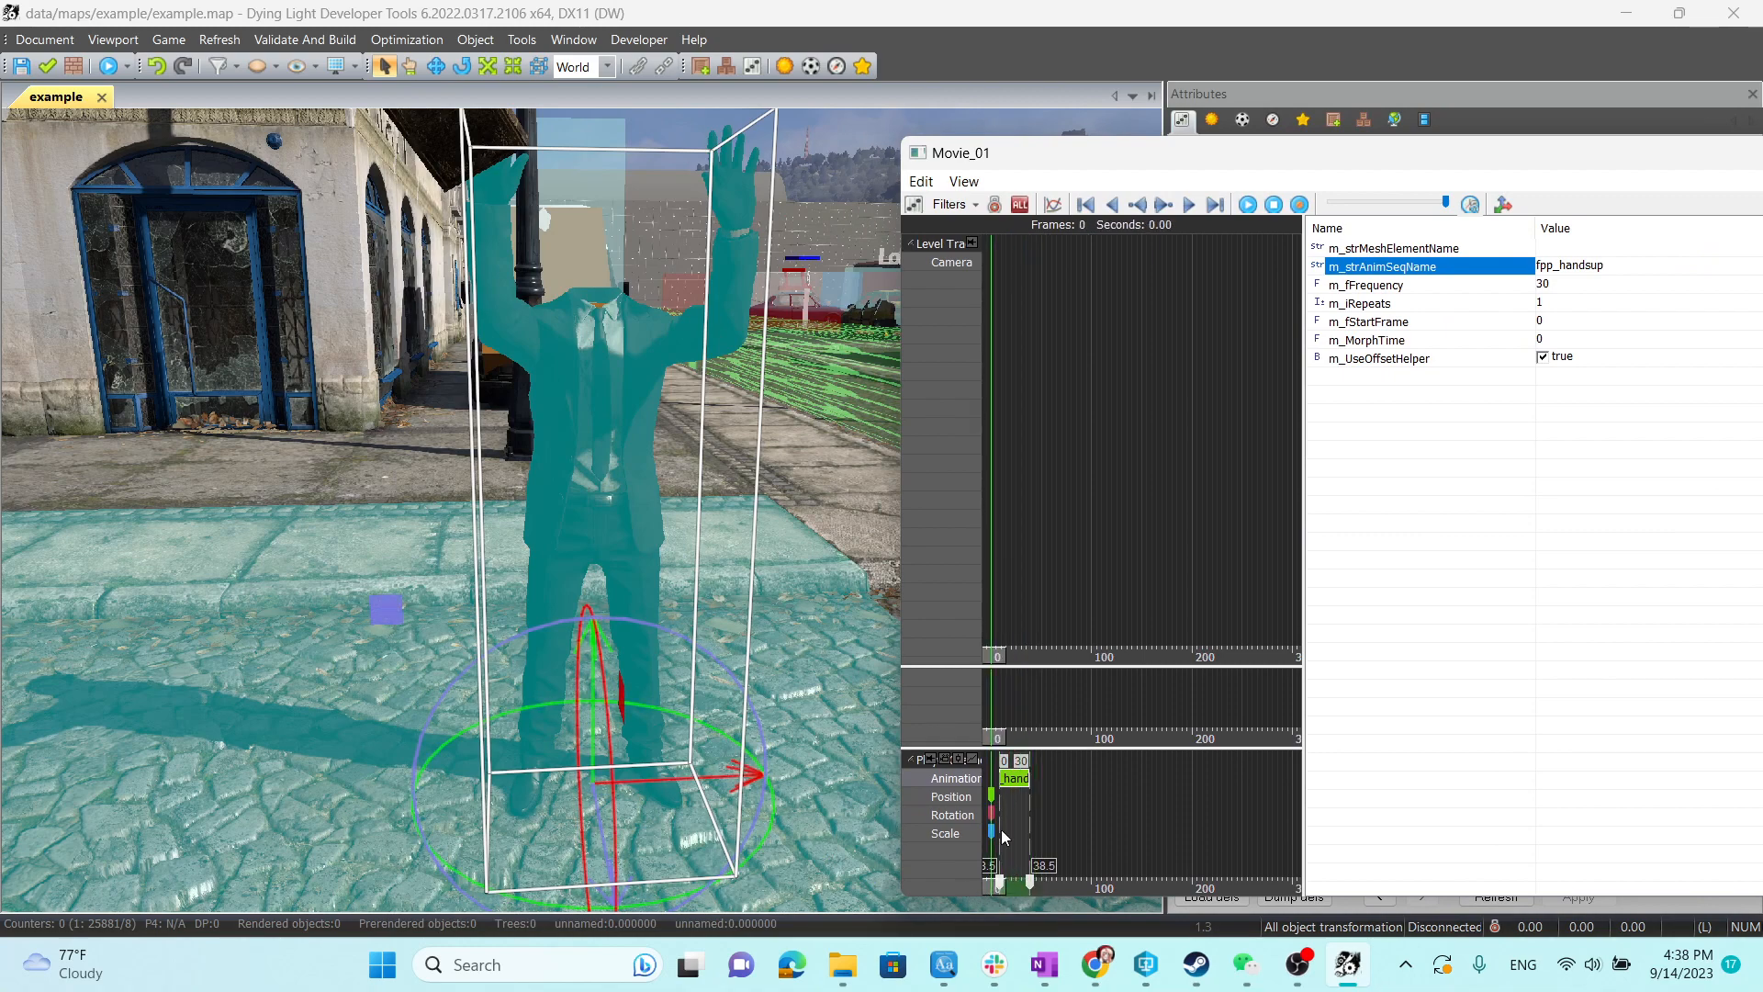
pyautogui.click(1246, 207)
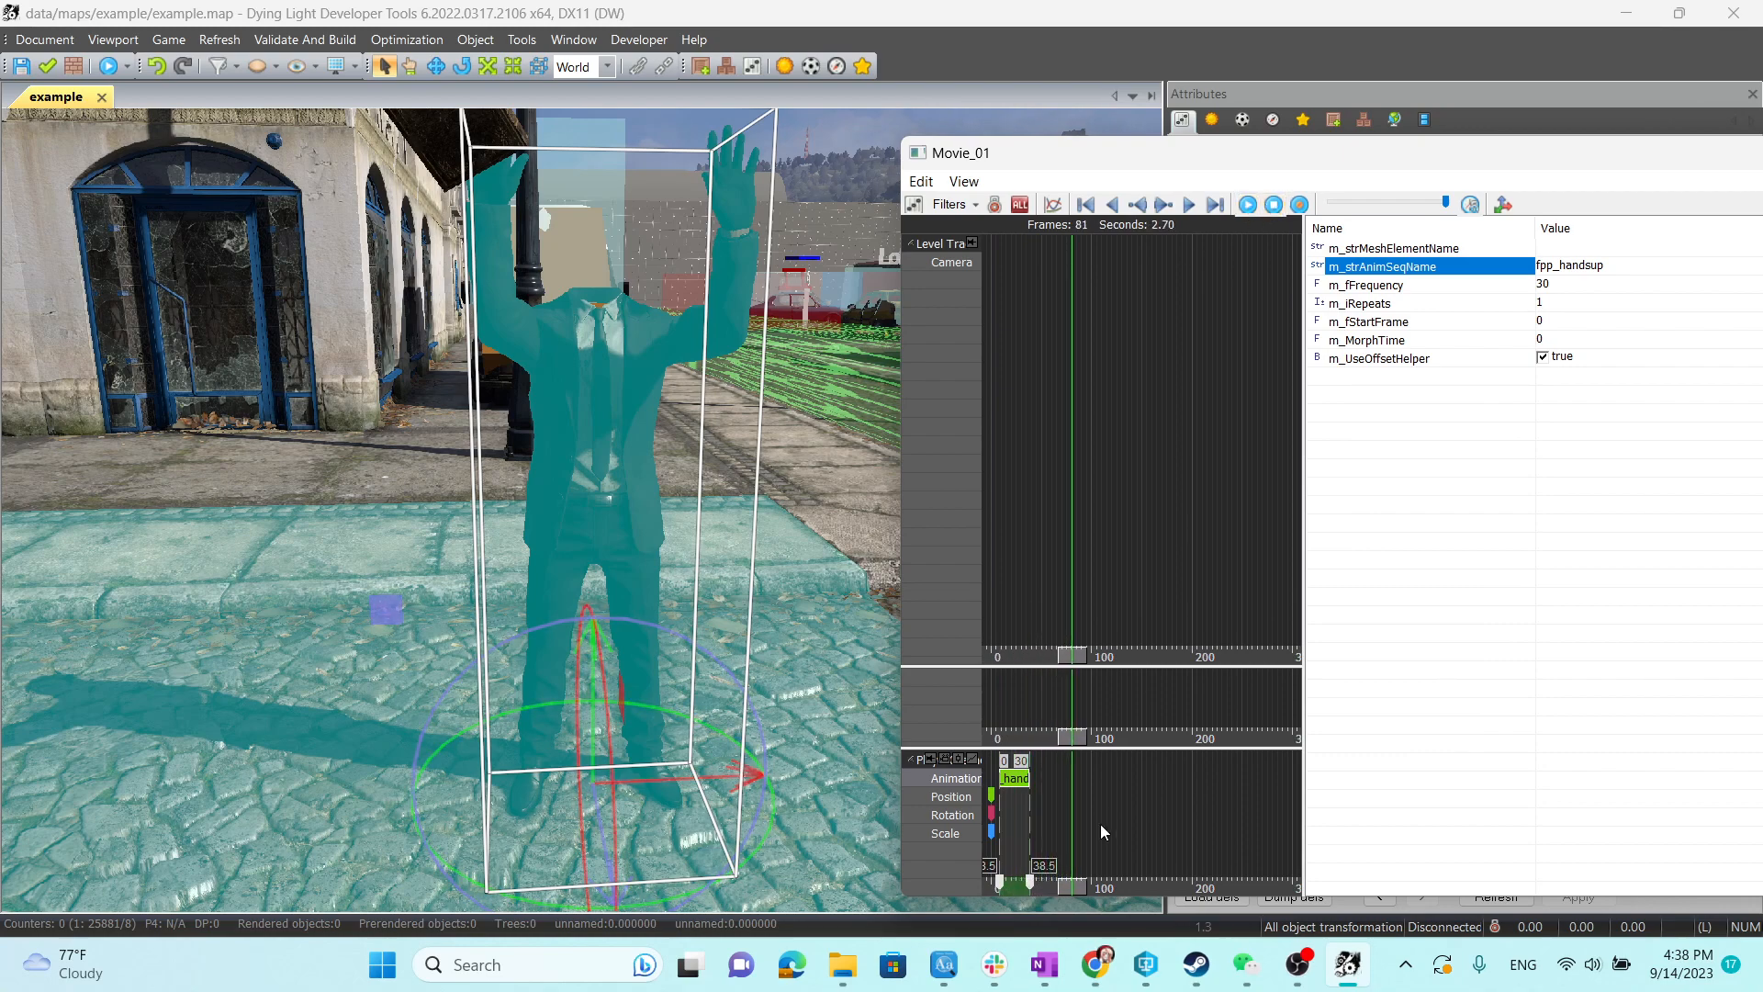
pyautogui.moveTo(1077, 895); pyautogui.dragTo(997, 888)
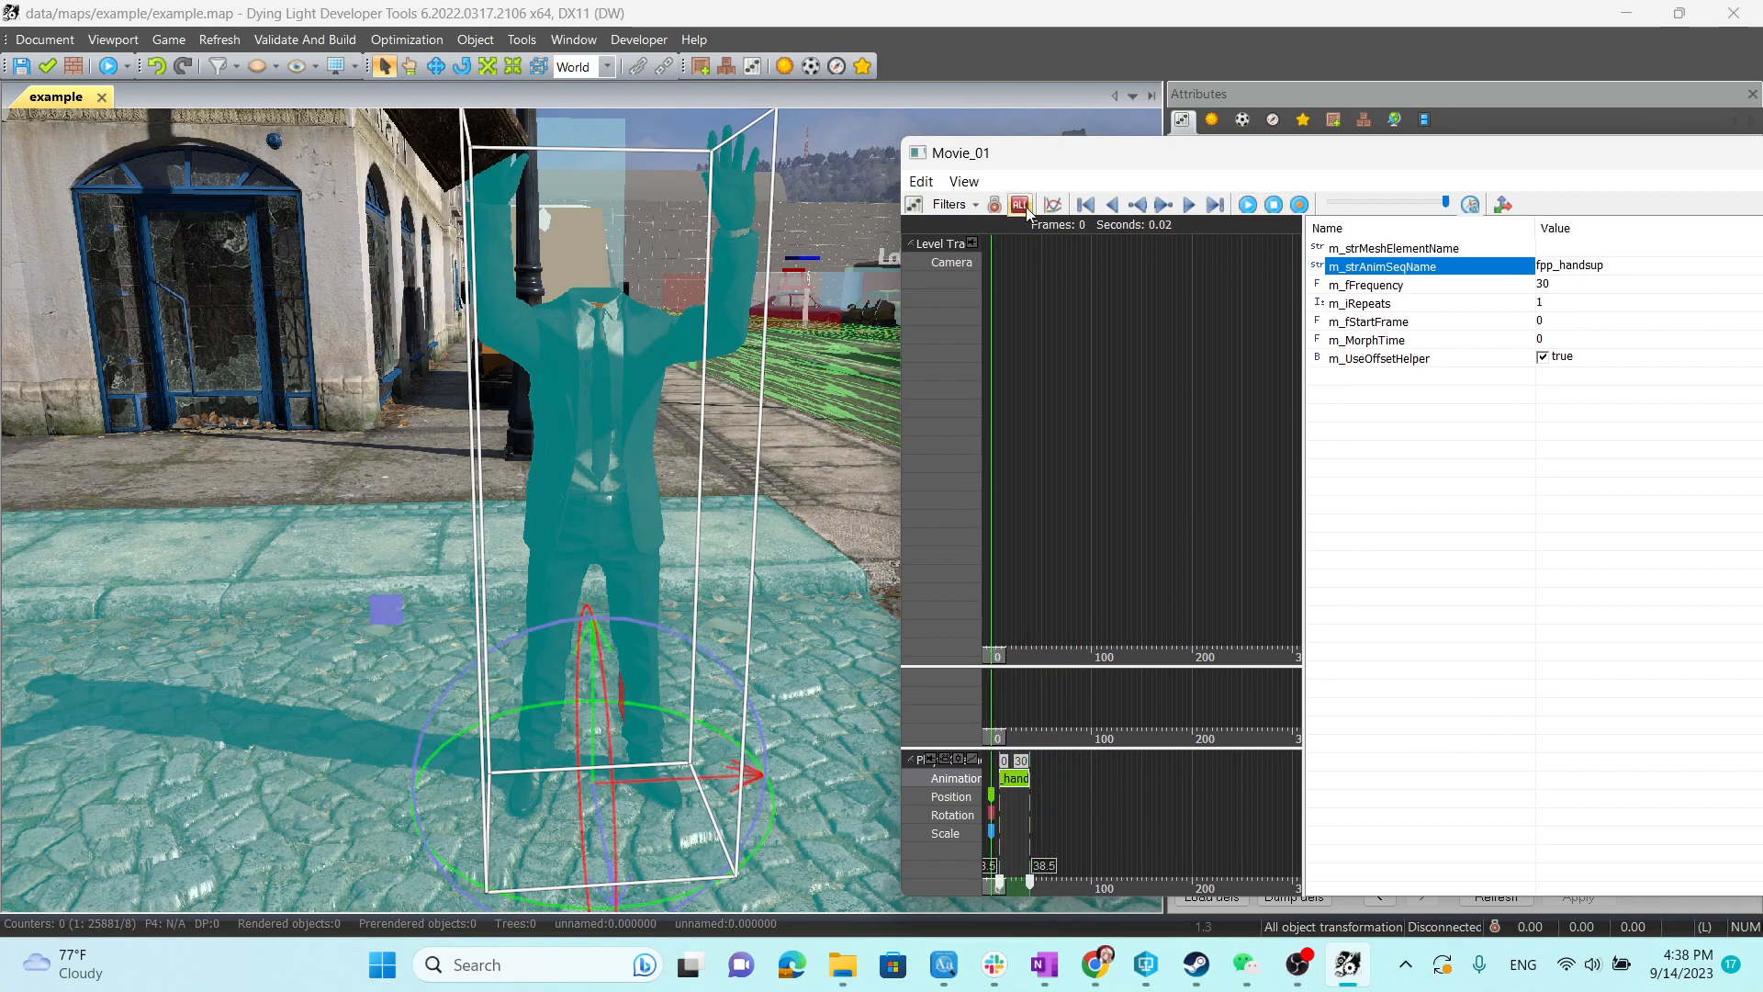
pyautogui.click(1252, 205)
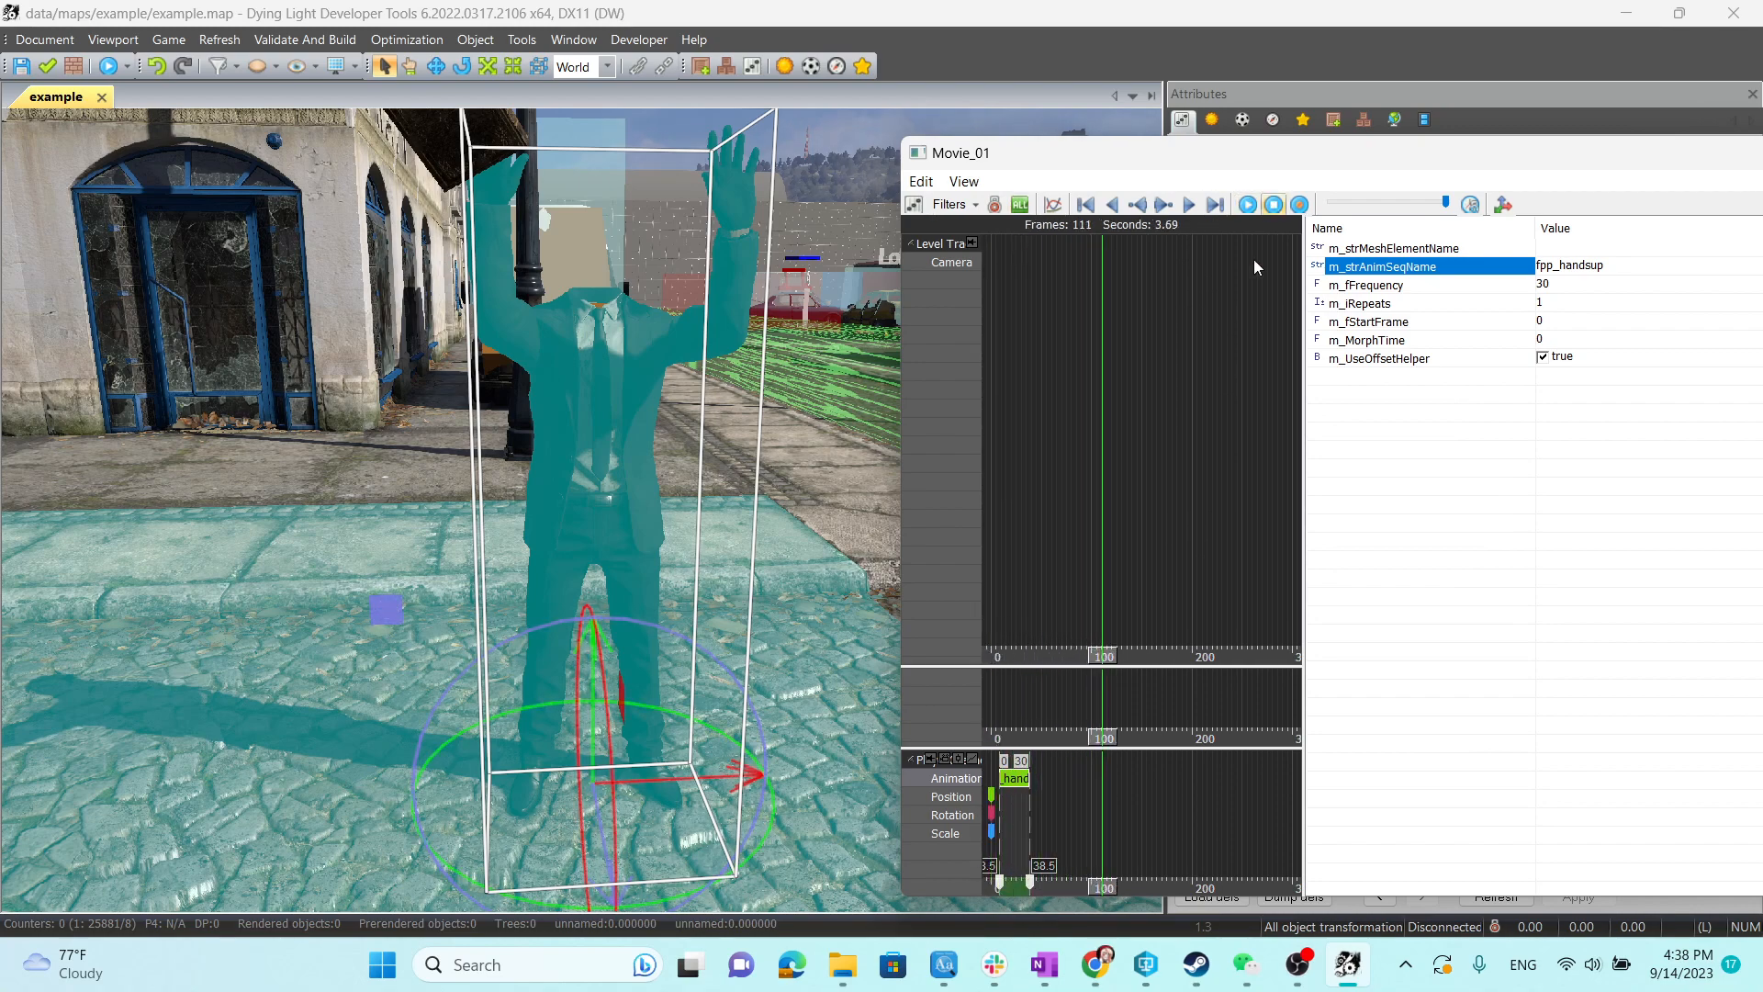
pyautogui.moveTo(1074, 896); pyautogui.dragTo(996, 889)
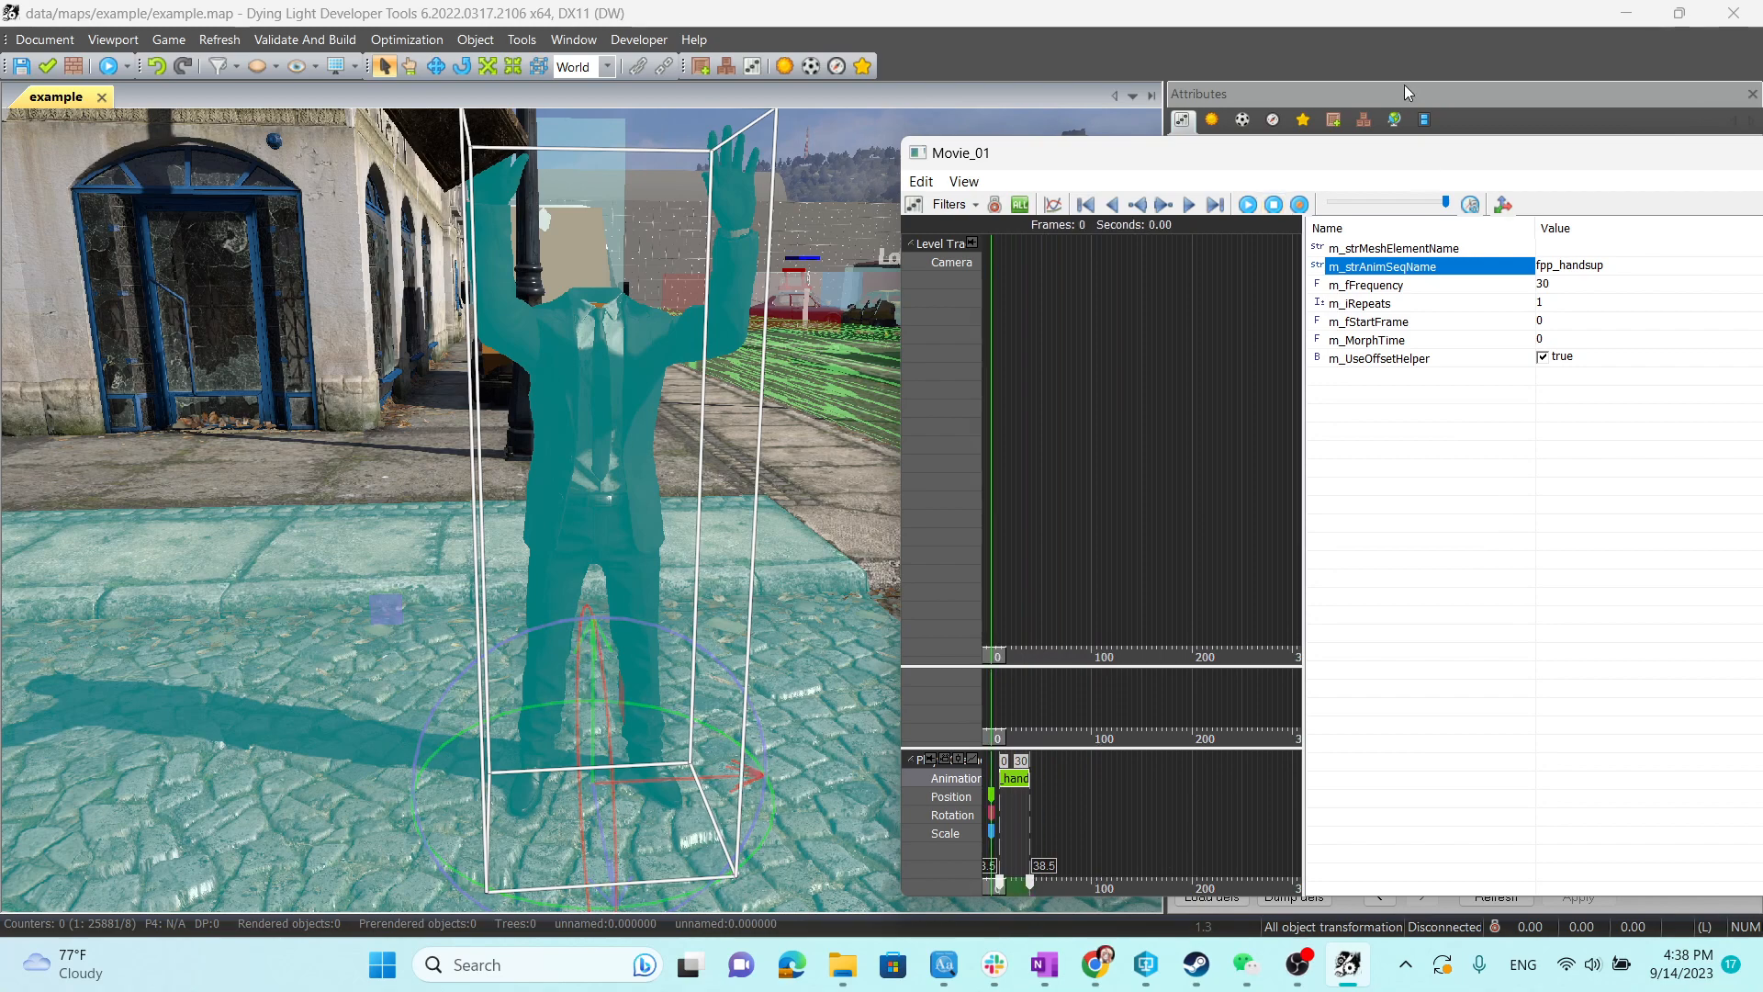
# Close the Movie_01 editor, deselect the PlayerCharacter in the map, and reopen Movie_01 beside the character.
pyautogui.moveTo(1331, 151); pyautogui.dragTo(1029, 58)
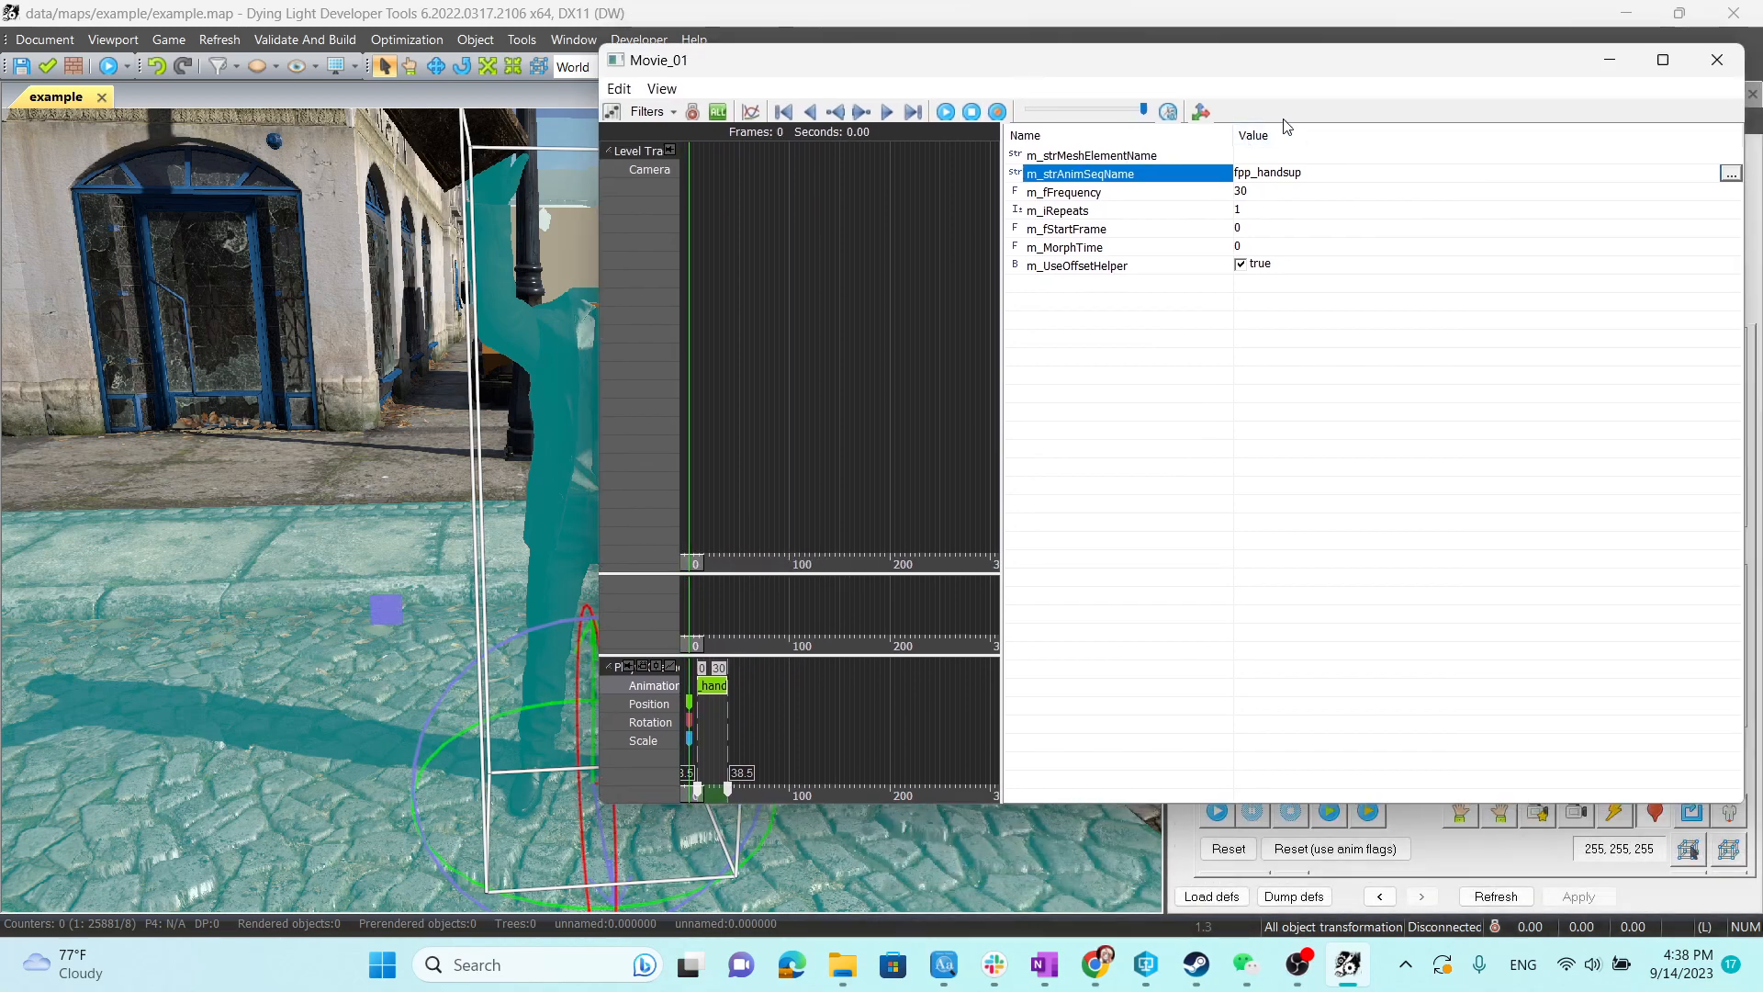
pyautogui.moveTo(1310, 75); pyautogui.dragTo(1297, 180)
pyautogui.click(1705, 165)
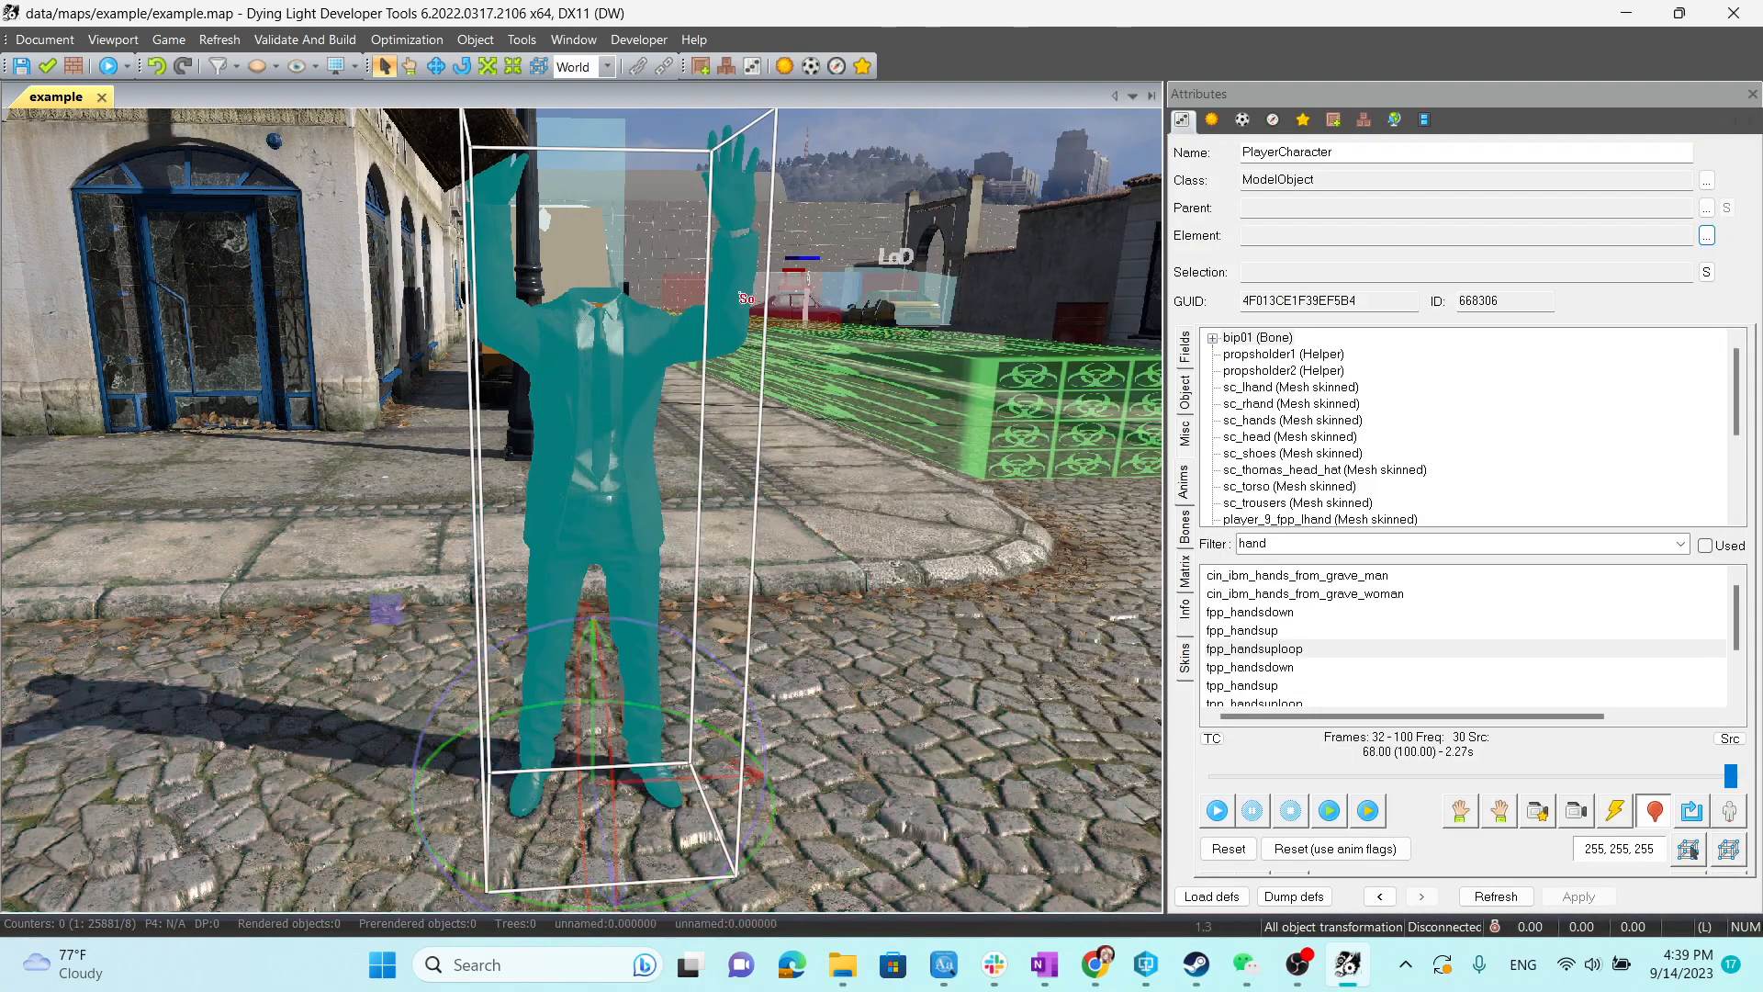
pyautogui.scroll(-3, 797, 459)
pyautogui.click(597, 441)
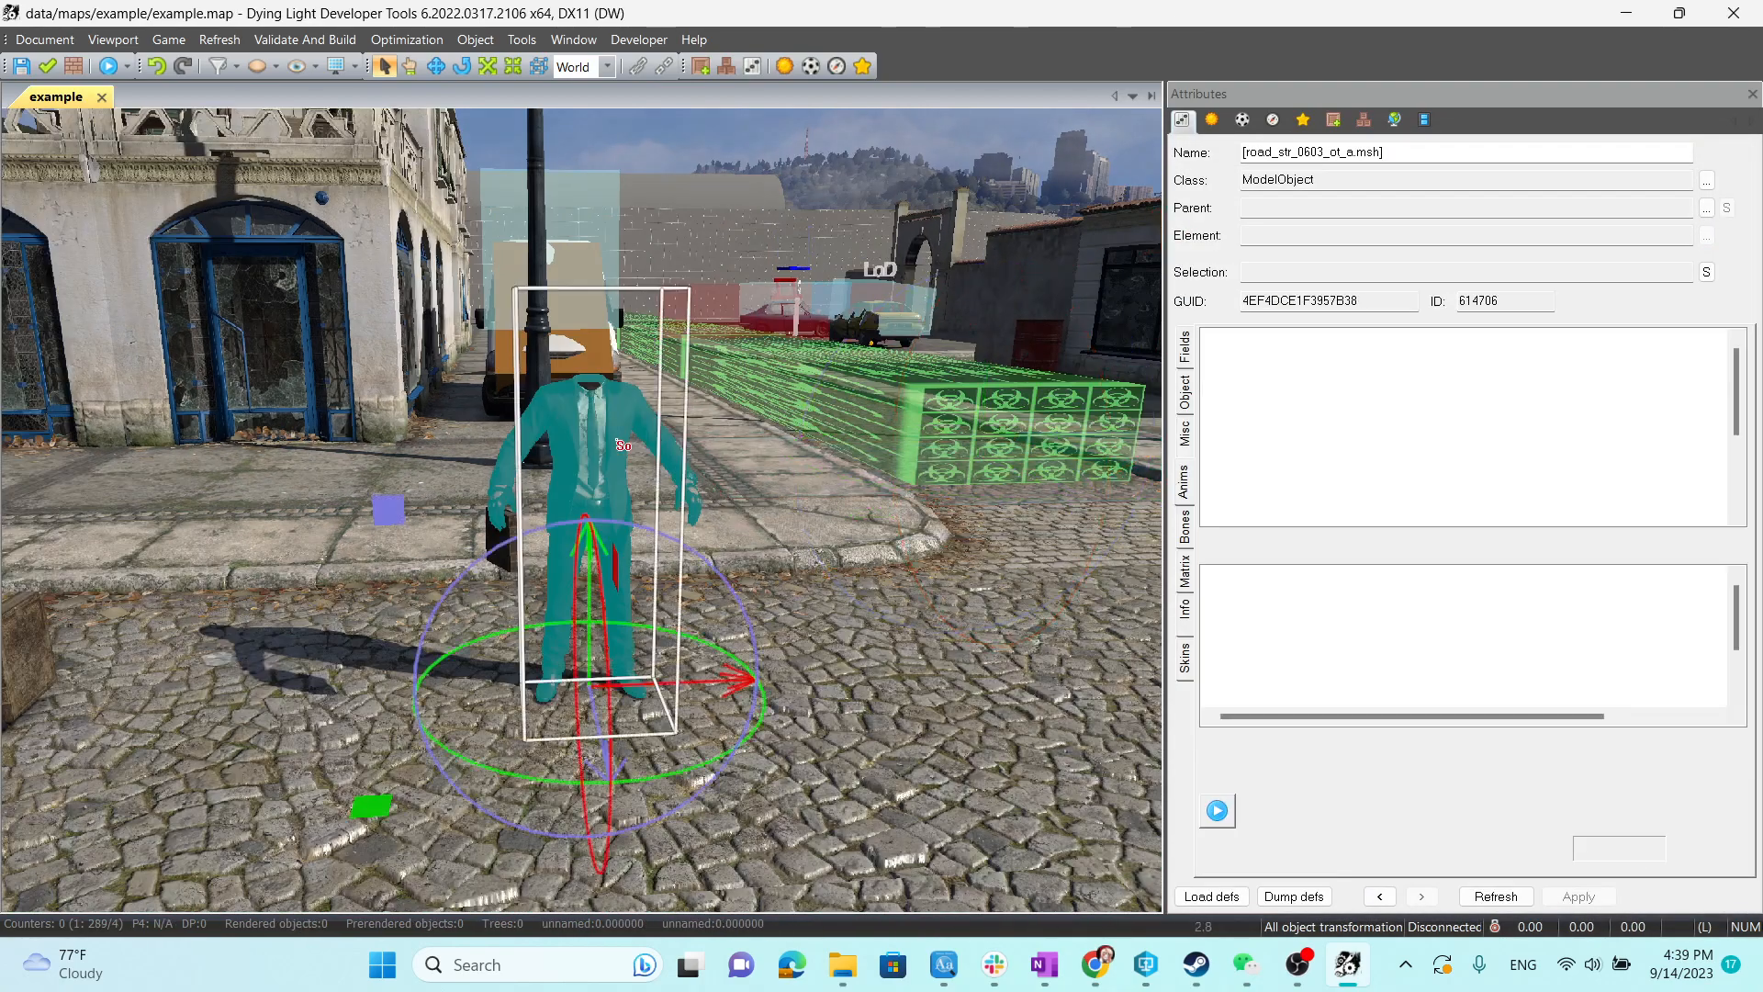
pyautogui.click(1424, 119)
pyautogui.doubleClick(1249, 237)
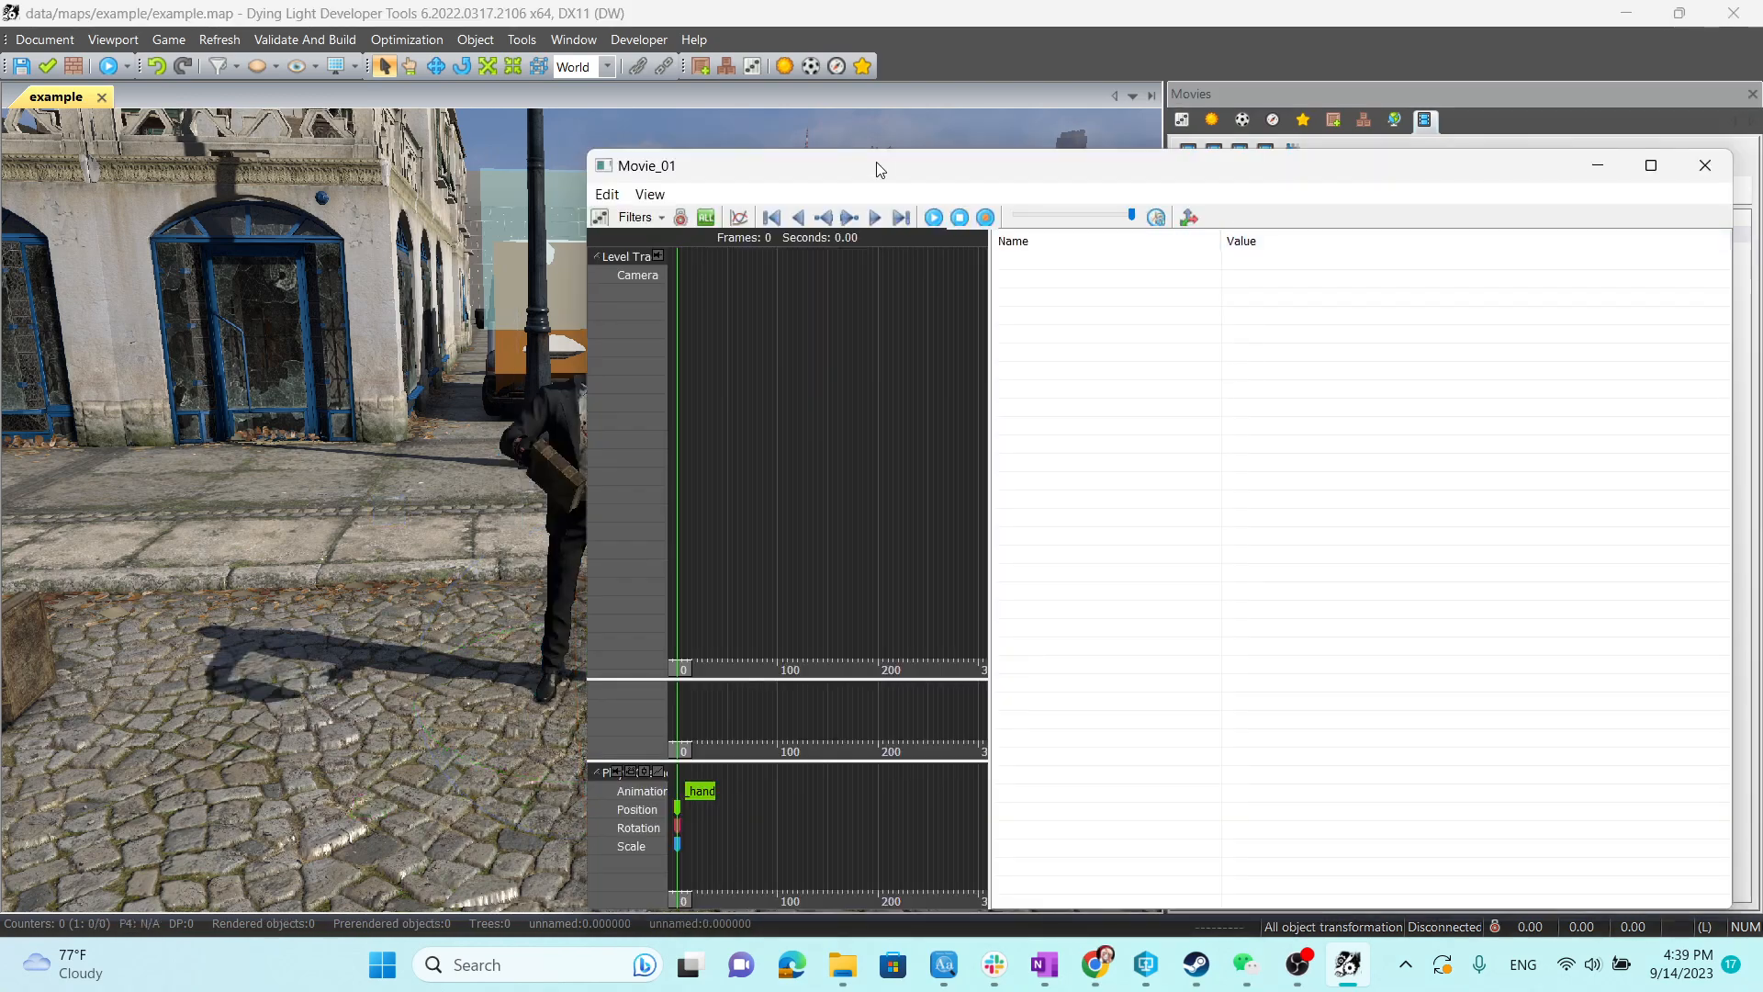
pyautogui.moveTo(881, 167); pyautogui.dragTo(1150, 136)
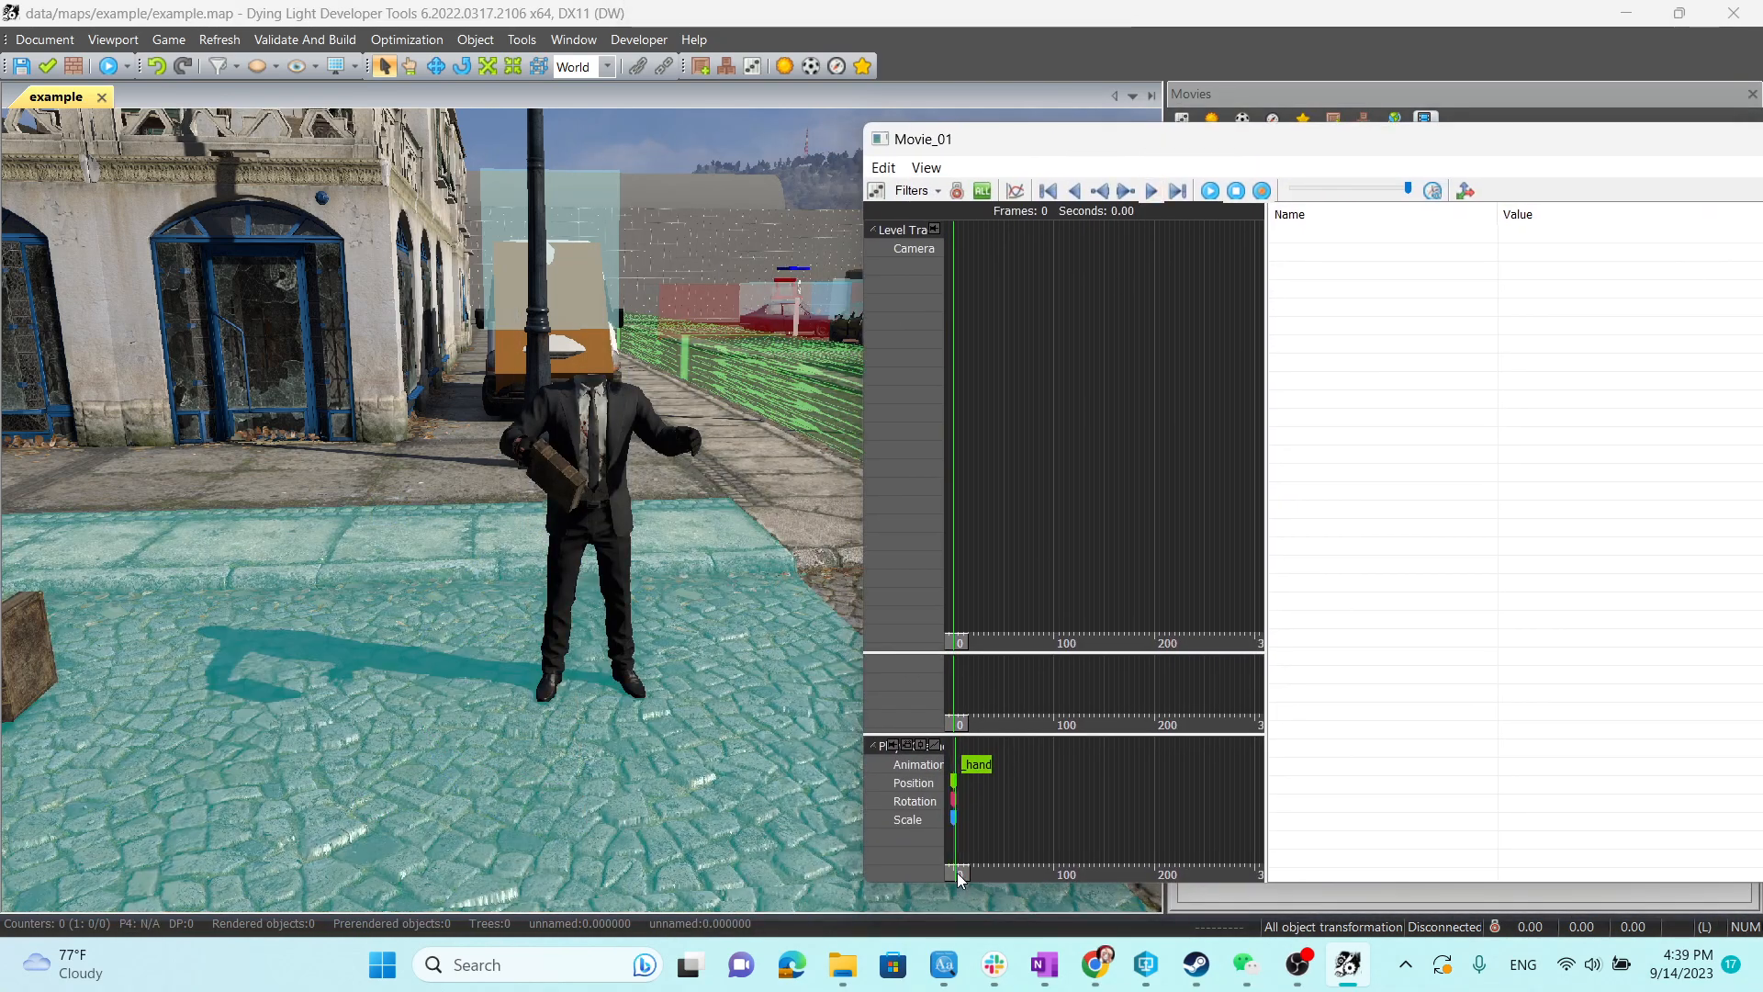
# Shift the fpp_handsup key to start at about frame 20 on the Animation track and play the movie from frame 0.
pyautogui.moveTo(958, 878)
pyautogui.mouseDown()
pyautogui.moveTo(992, 873)
pyautogui.moveTo(949, 872)
pyautogui.mouseUp()
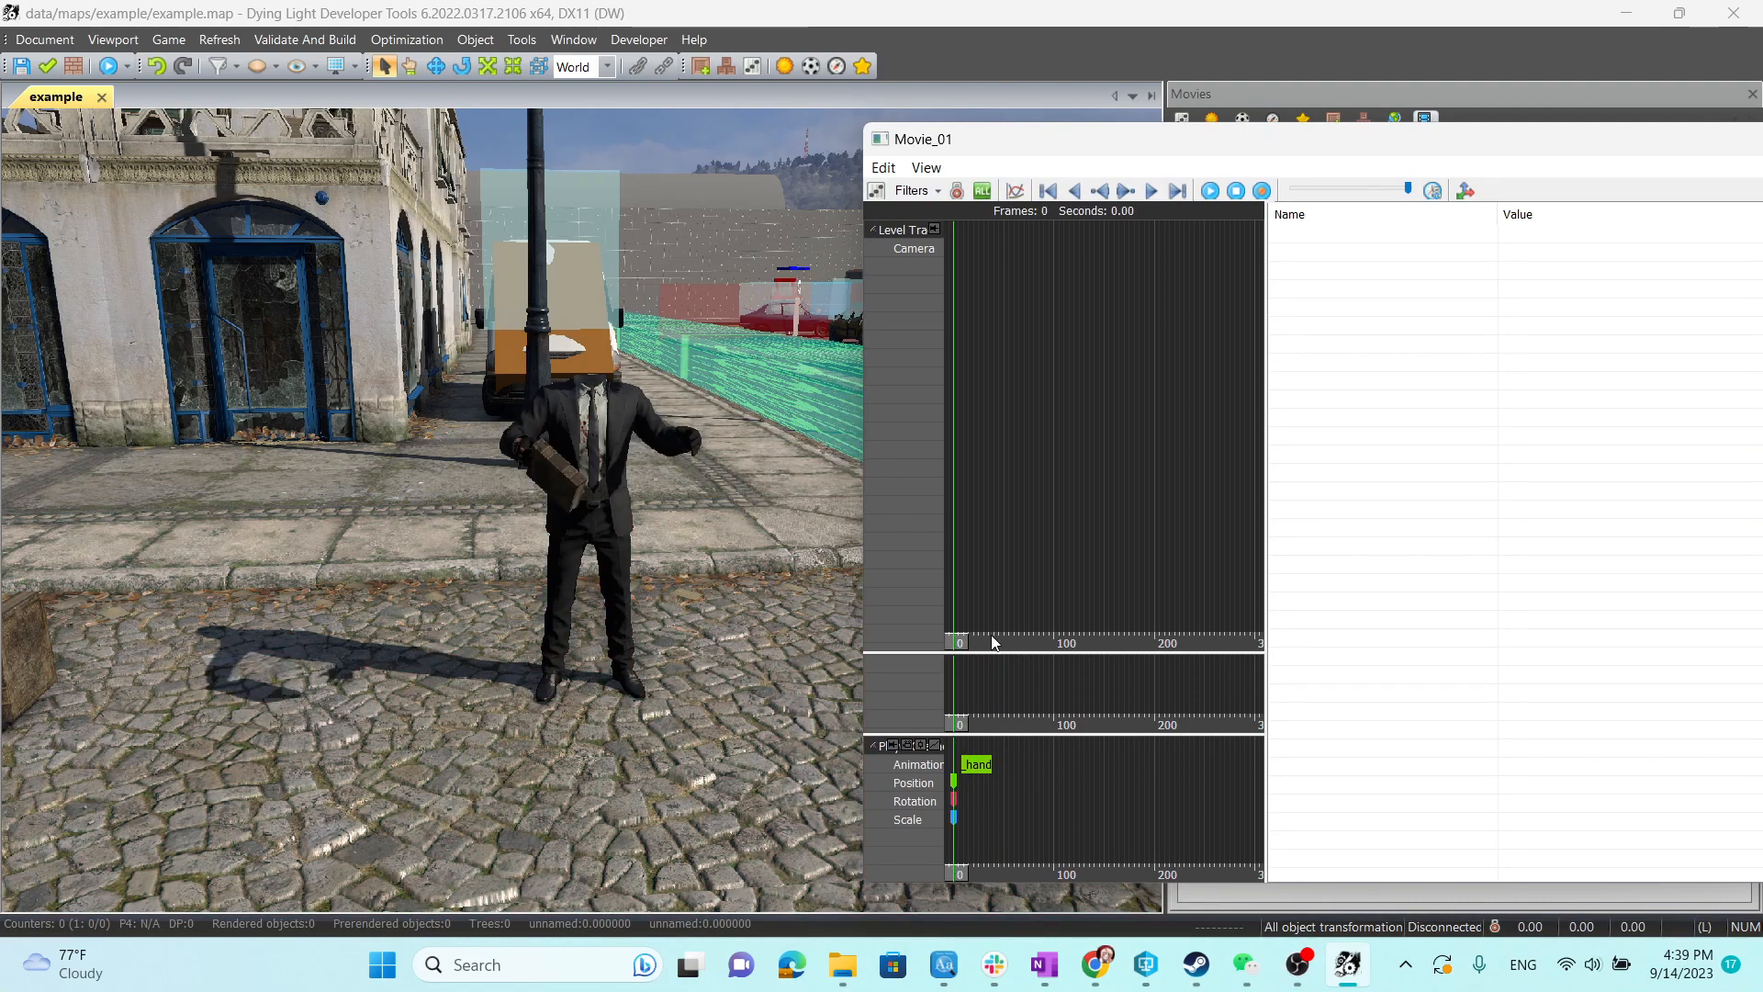
pyautogui.click(975, 768)
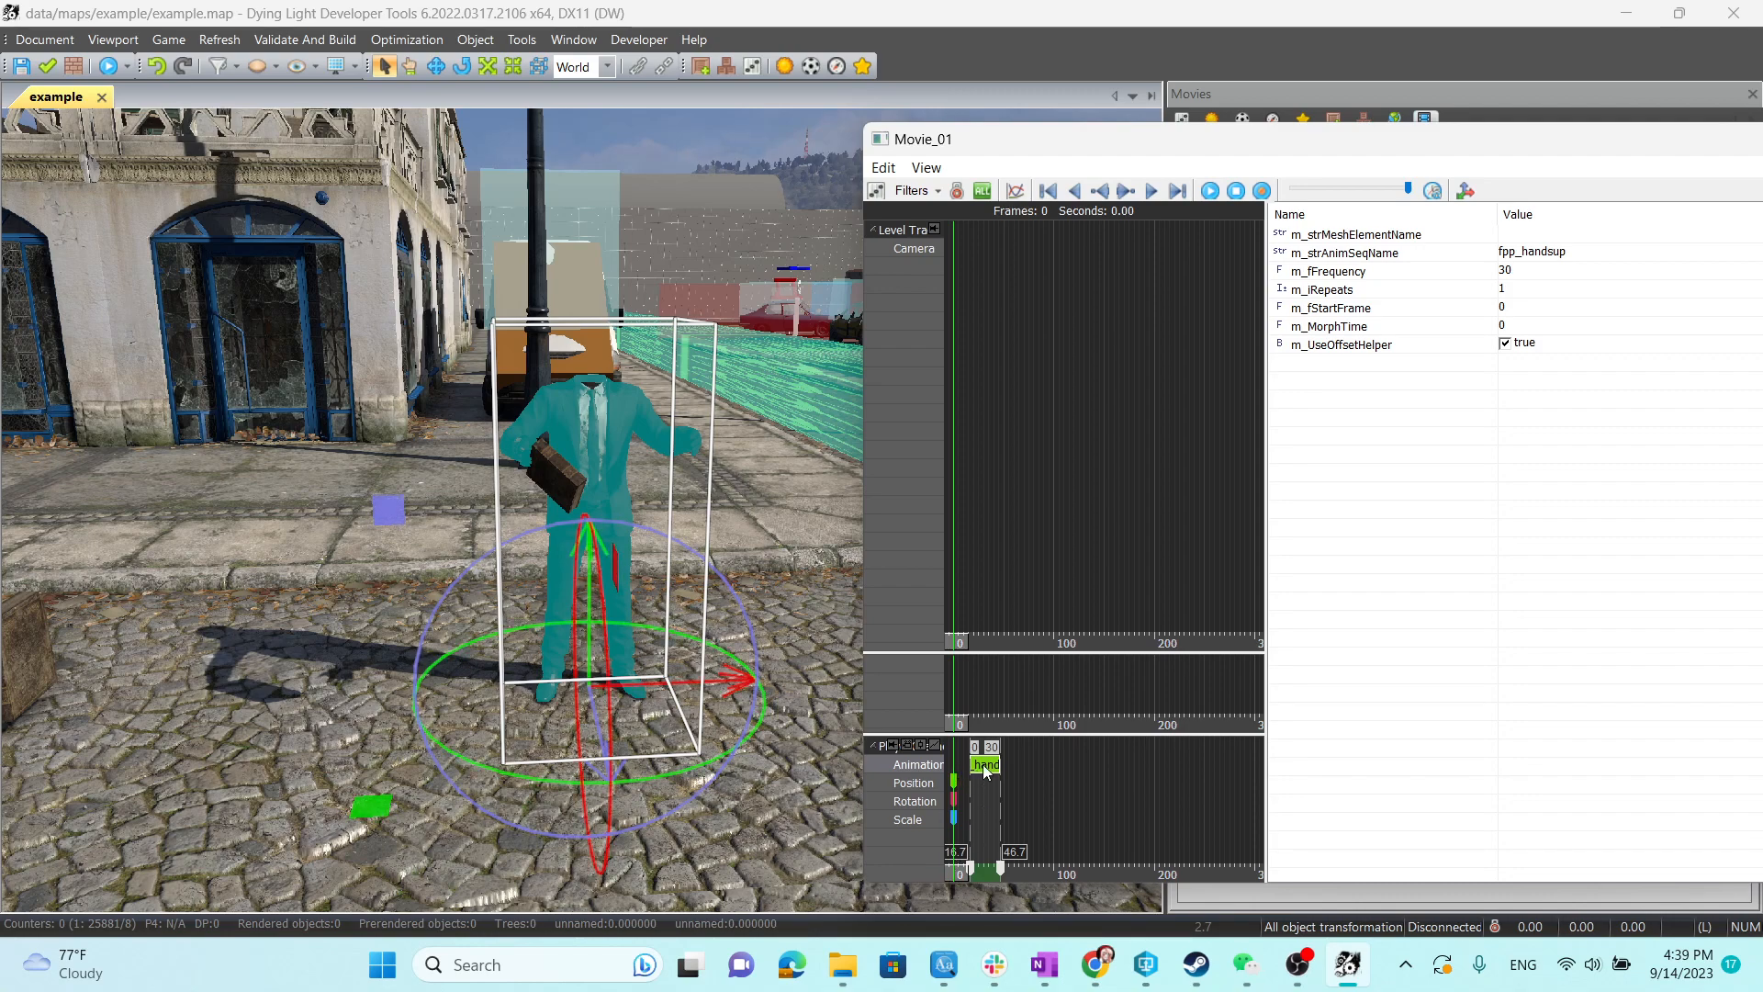
pyautogui.moveTo(985, 772); pyautogui.dragTo(988, 773)
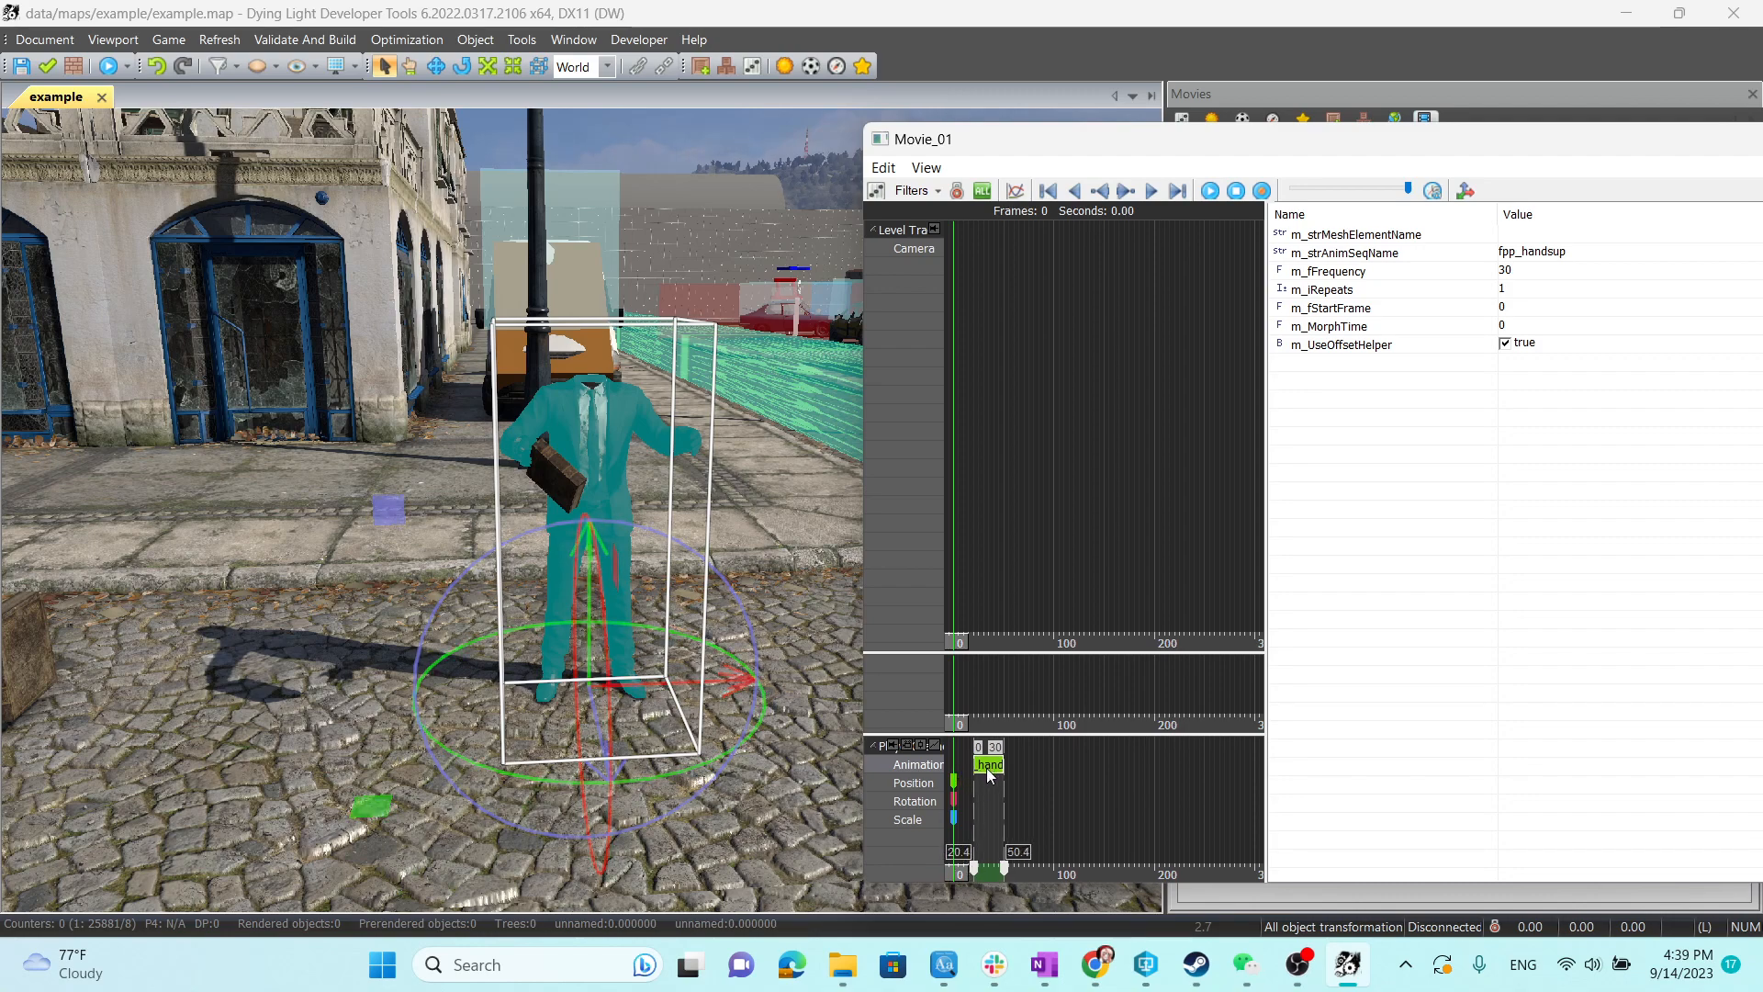
pyautogui.click(1210, 191)
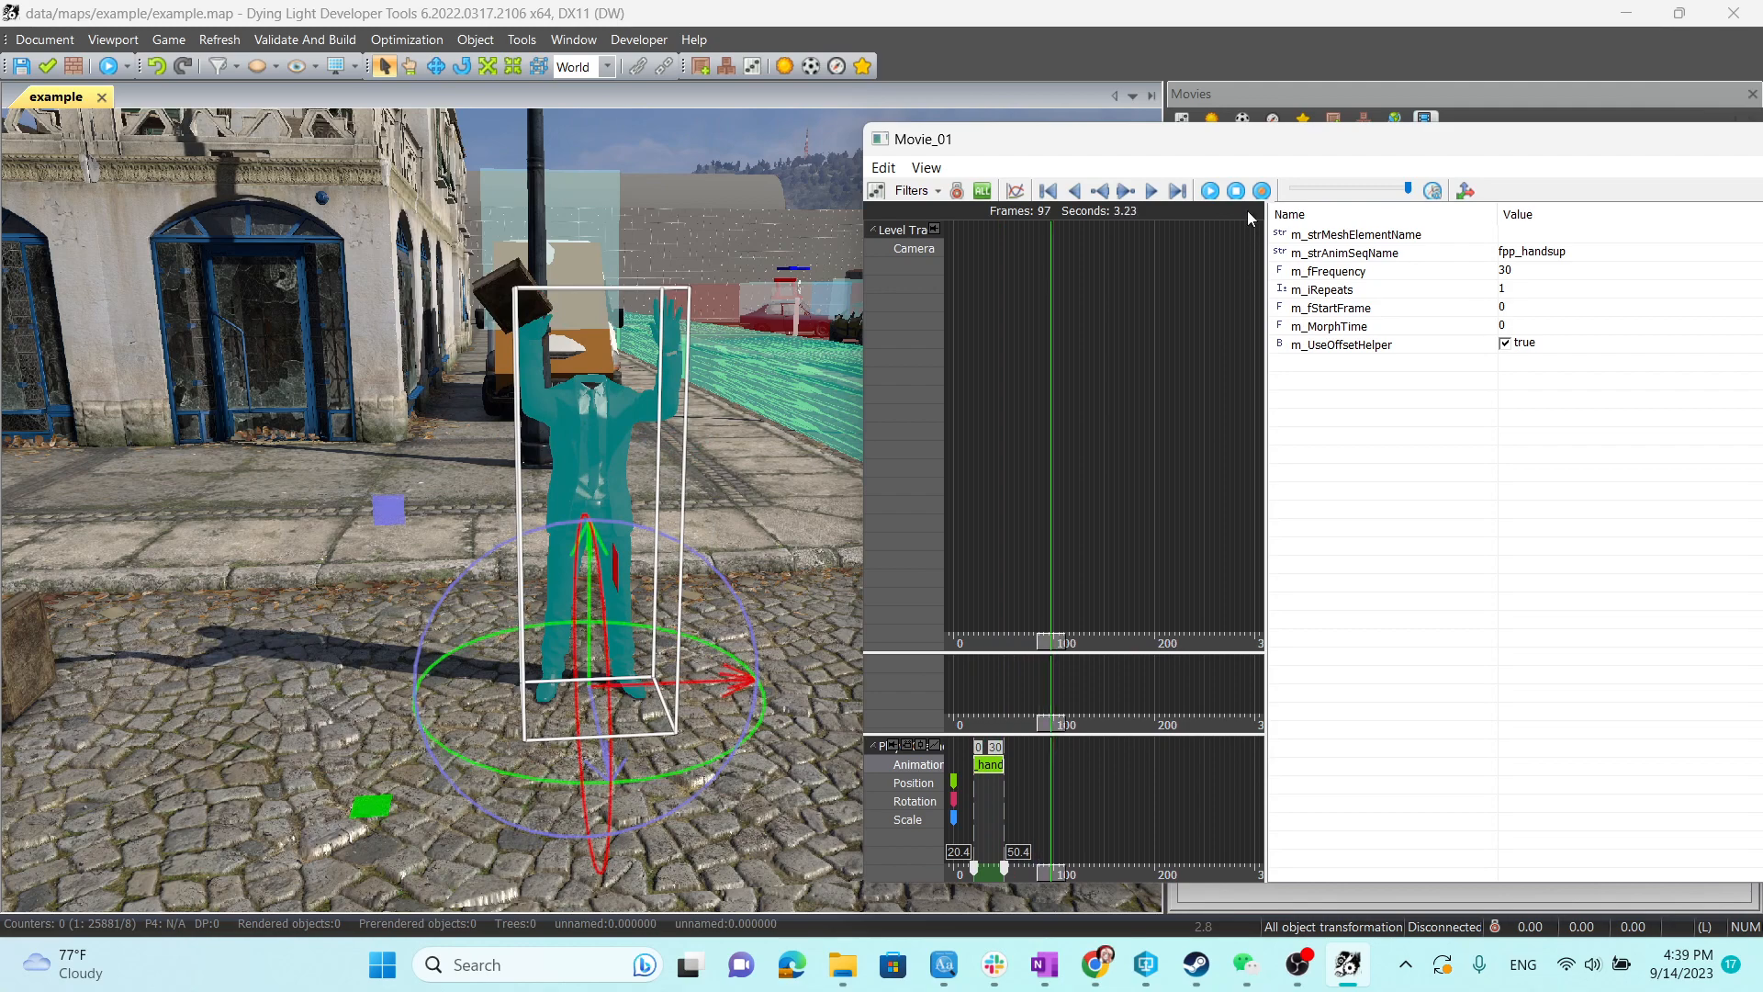
# Add a second key to the PlayerCharacter's Animation track at about frame 69, after the hands-up key.
pyautogui.moveTo(1068, 880); pyautogui.dragTo(1026, 882)
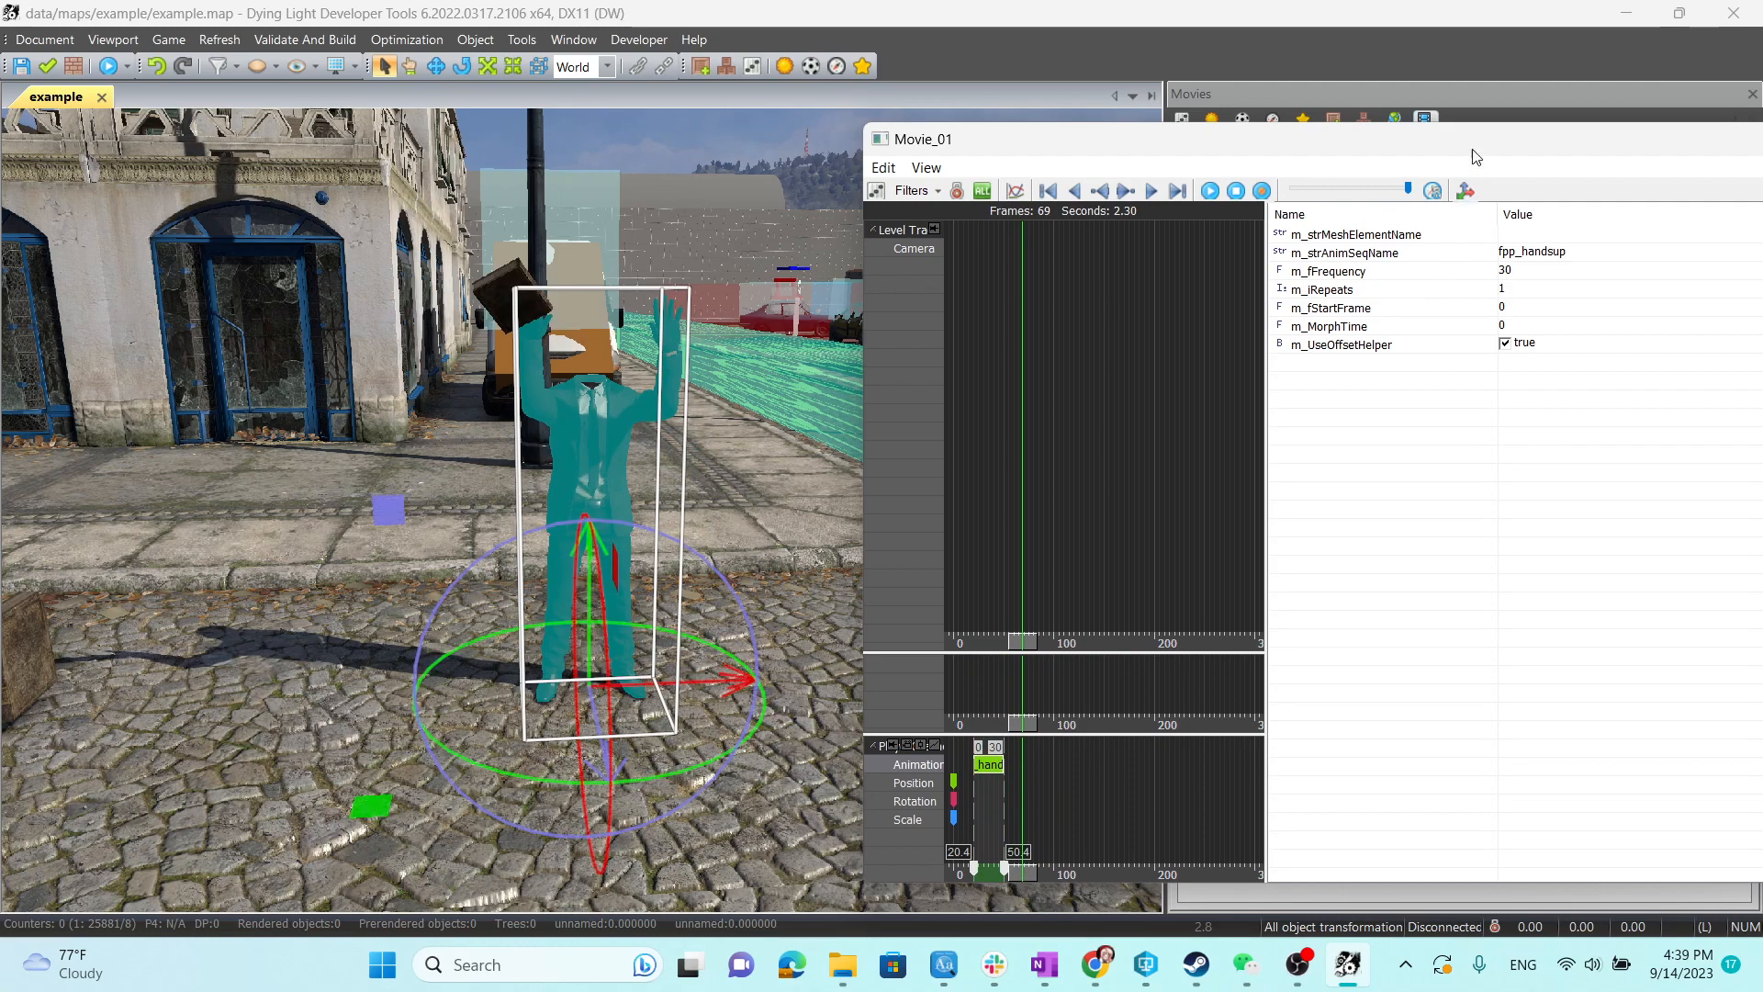
pyautogui.moveTo(1474, 142); pyautogui.dragTo(1273, 142)
pyautogui.rightClick(830, 758)
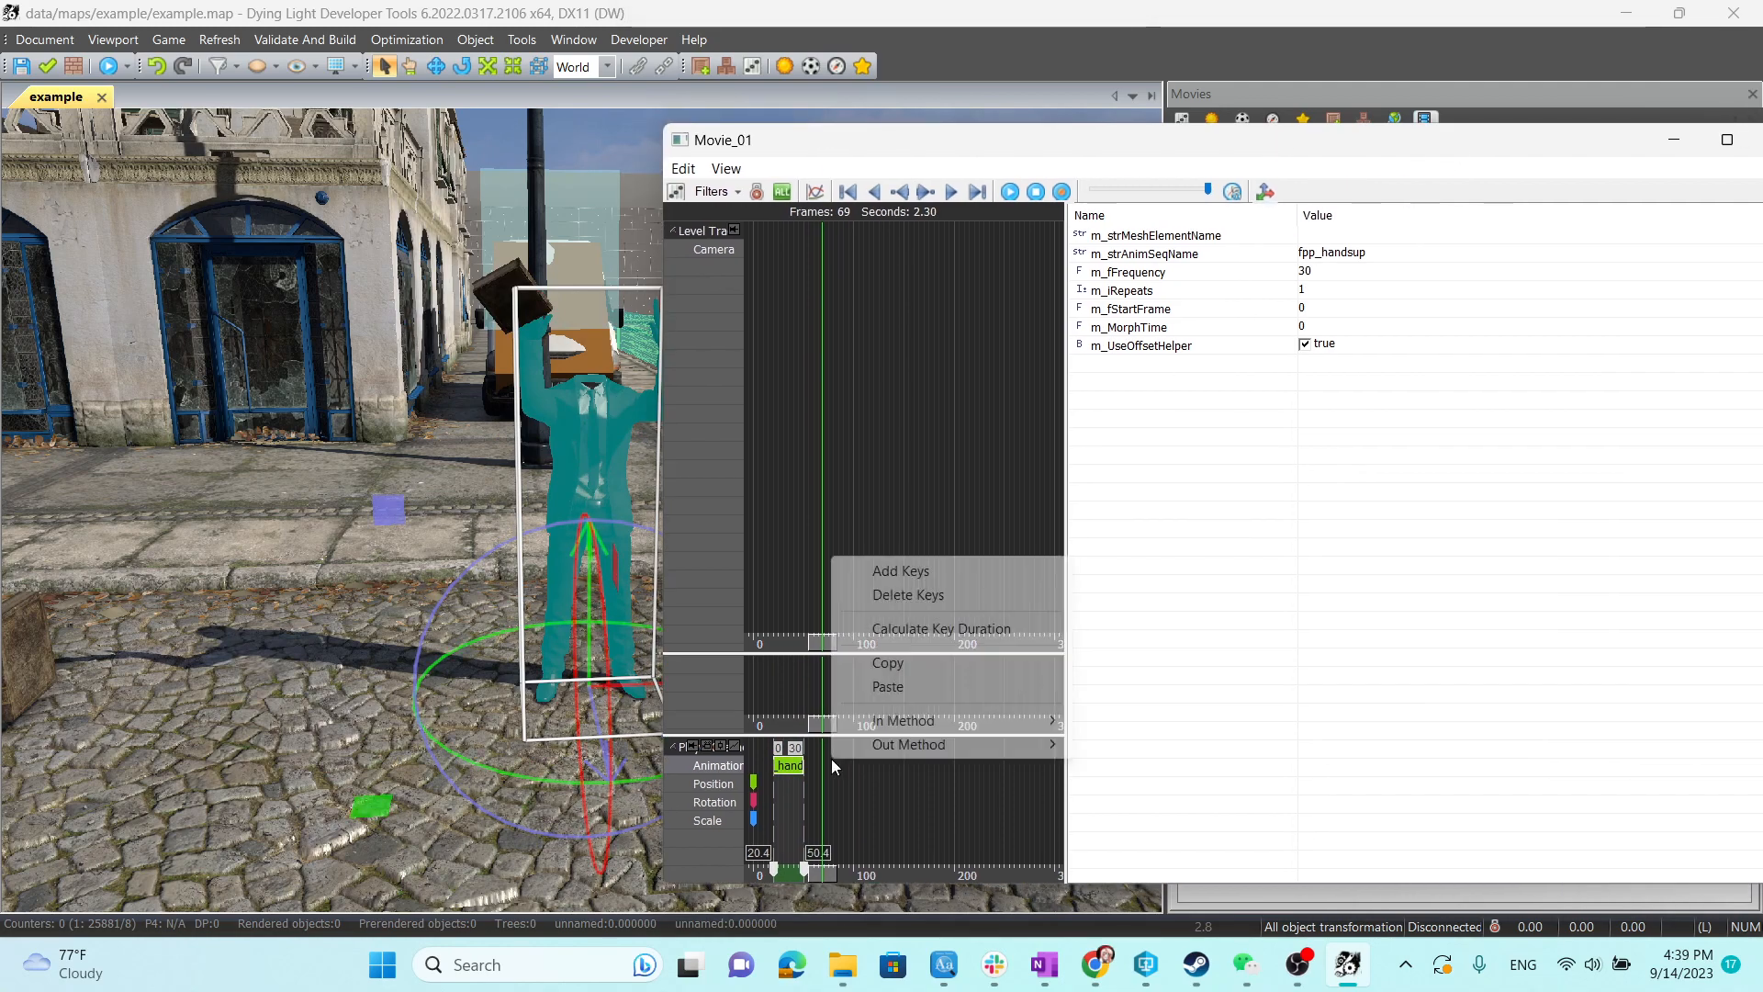
pyautogui.click(928, 574)
pyautogui.moveTo(846, 766); pyautogui.dragTo(837, 769)
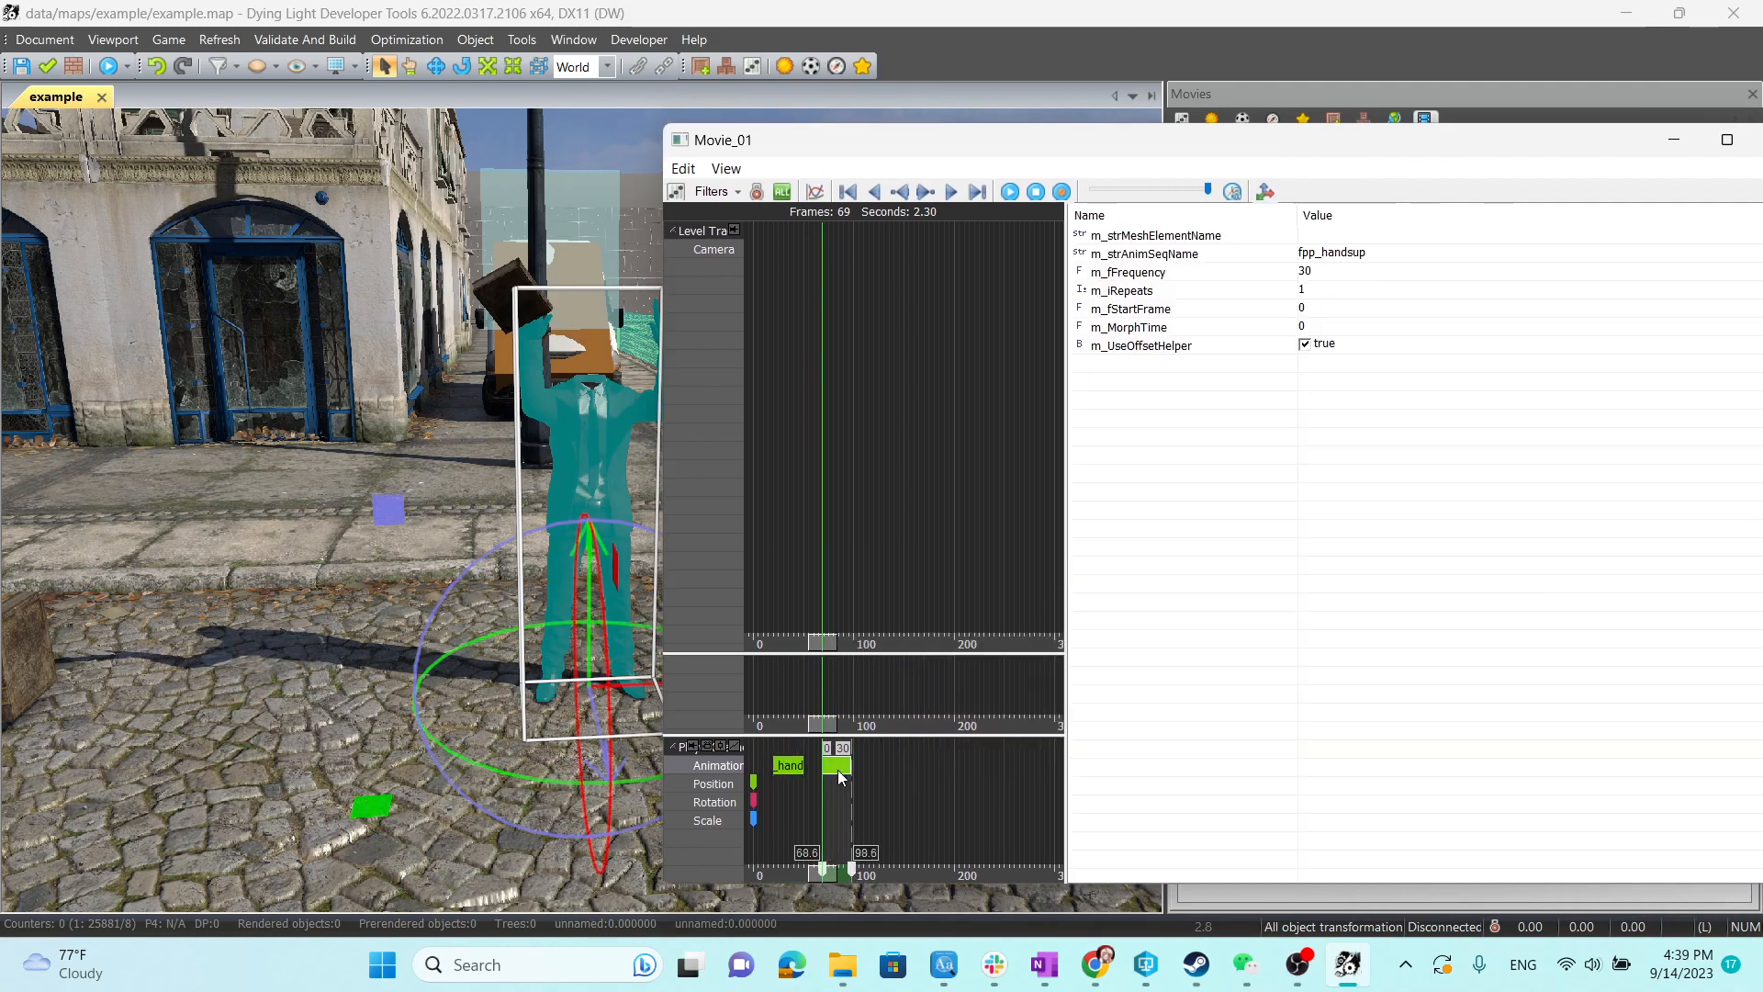
# Assign the fpp_handsdown animation sequence to the second animation key.
pyautogui.moveTo(1371, 149); pyautogui.dragTo(1135, 168)
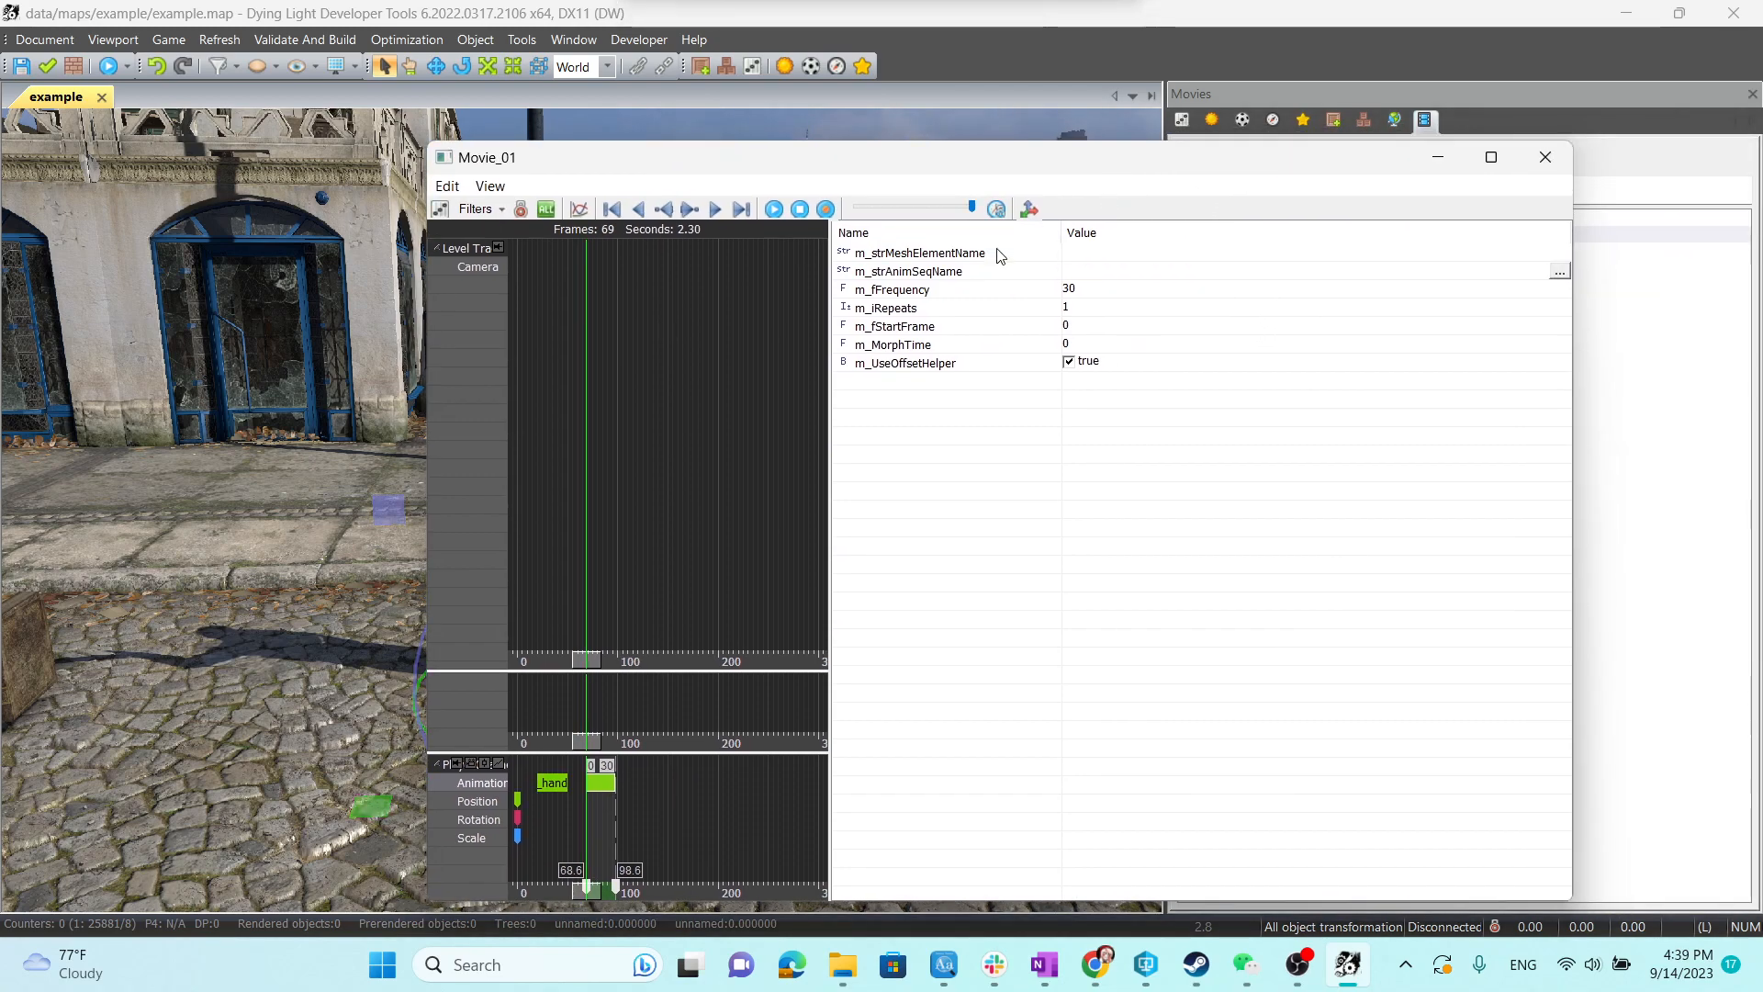
pyautogui.click(1143, 271)
pyautogui.click(1560, 270)
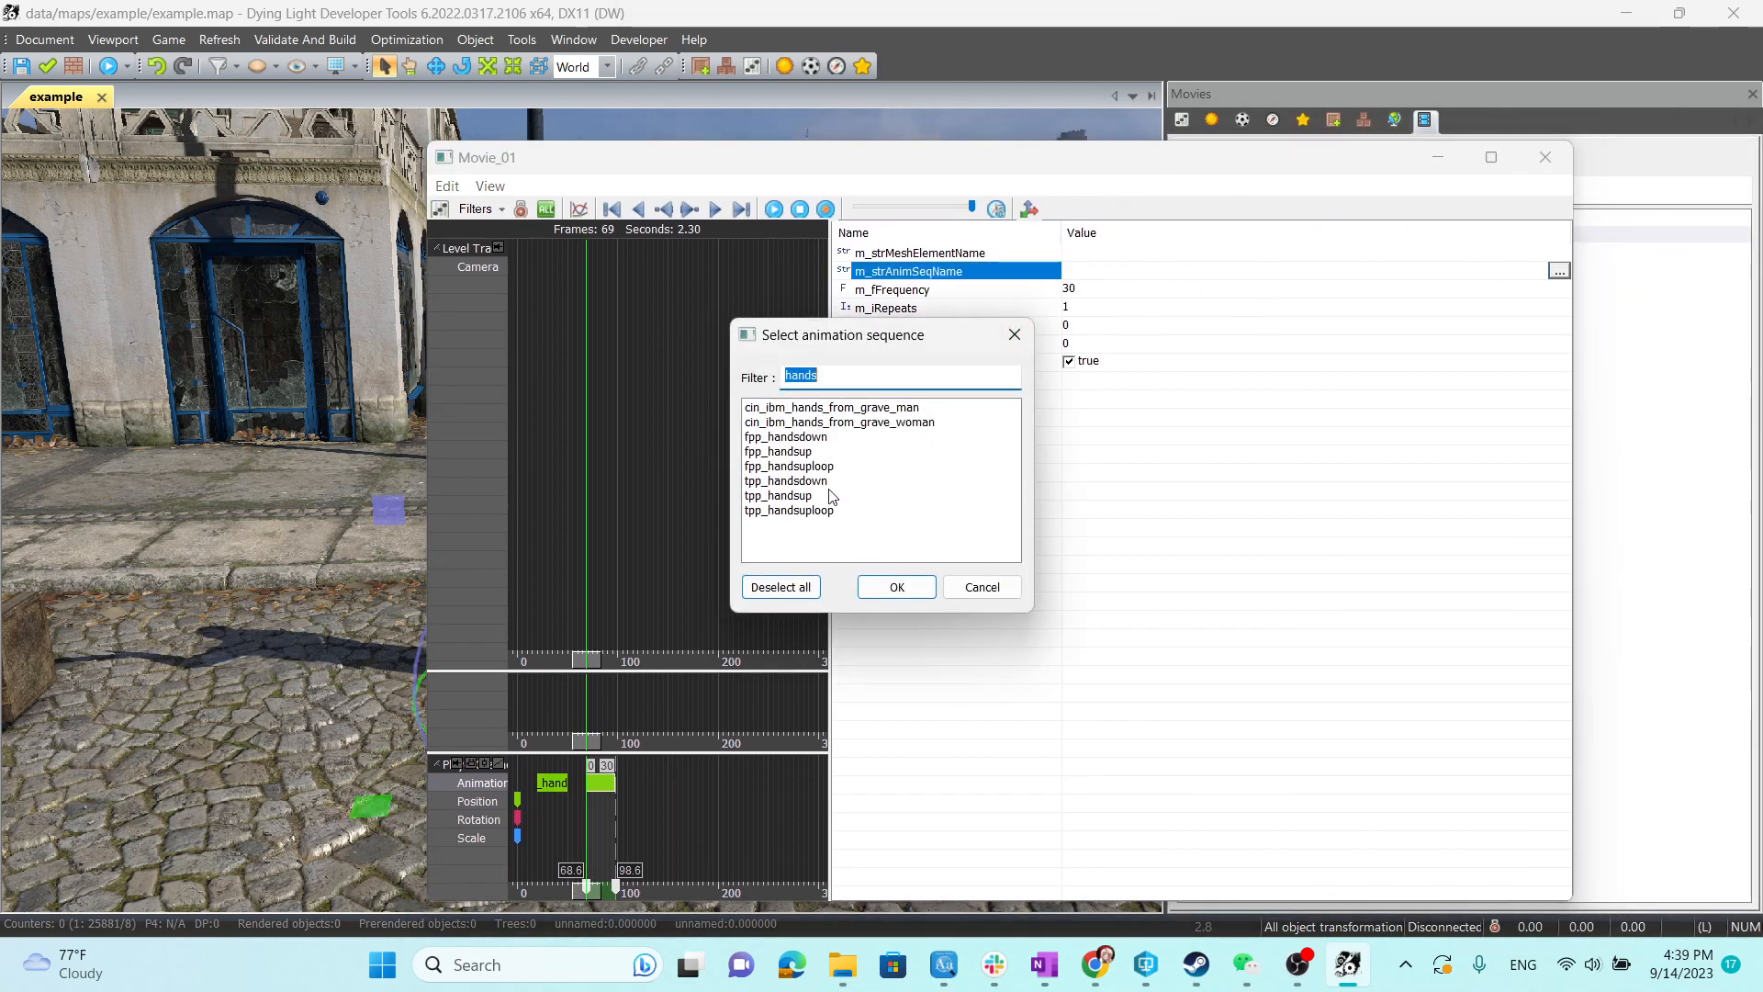
pyautogui.click(801, 438)
pyautogui.click(894, 589)
# Play Movie_01 from frame 0 through both animation keys, watching the book in the hand, and stop playback.
pyautogui.moveTo(879, 158); pyautogui.dragTo(1304, 140)
pyautogui.moveTo(1012, 874); pyautogui.dragTo(938, 885)
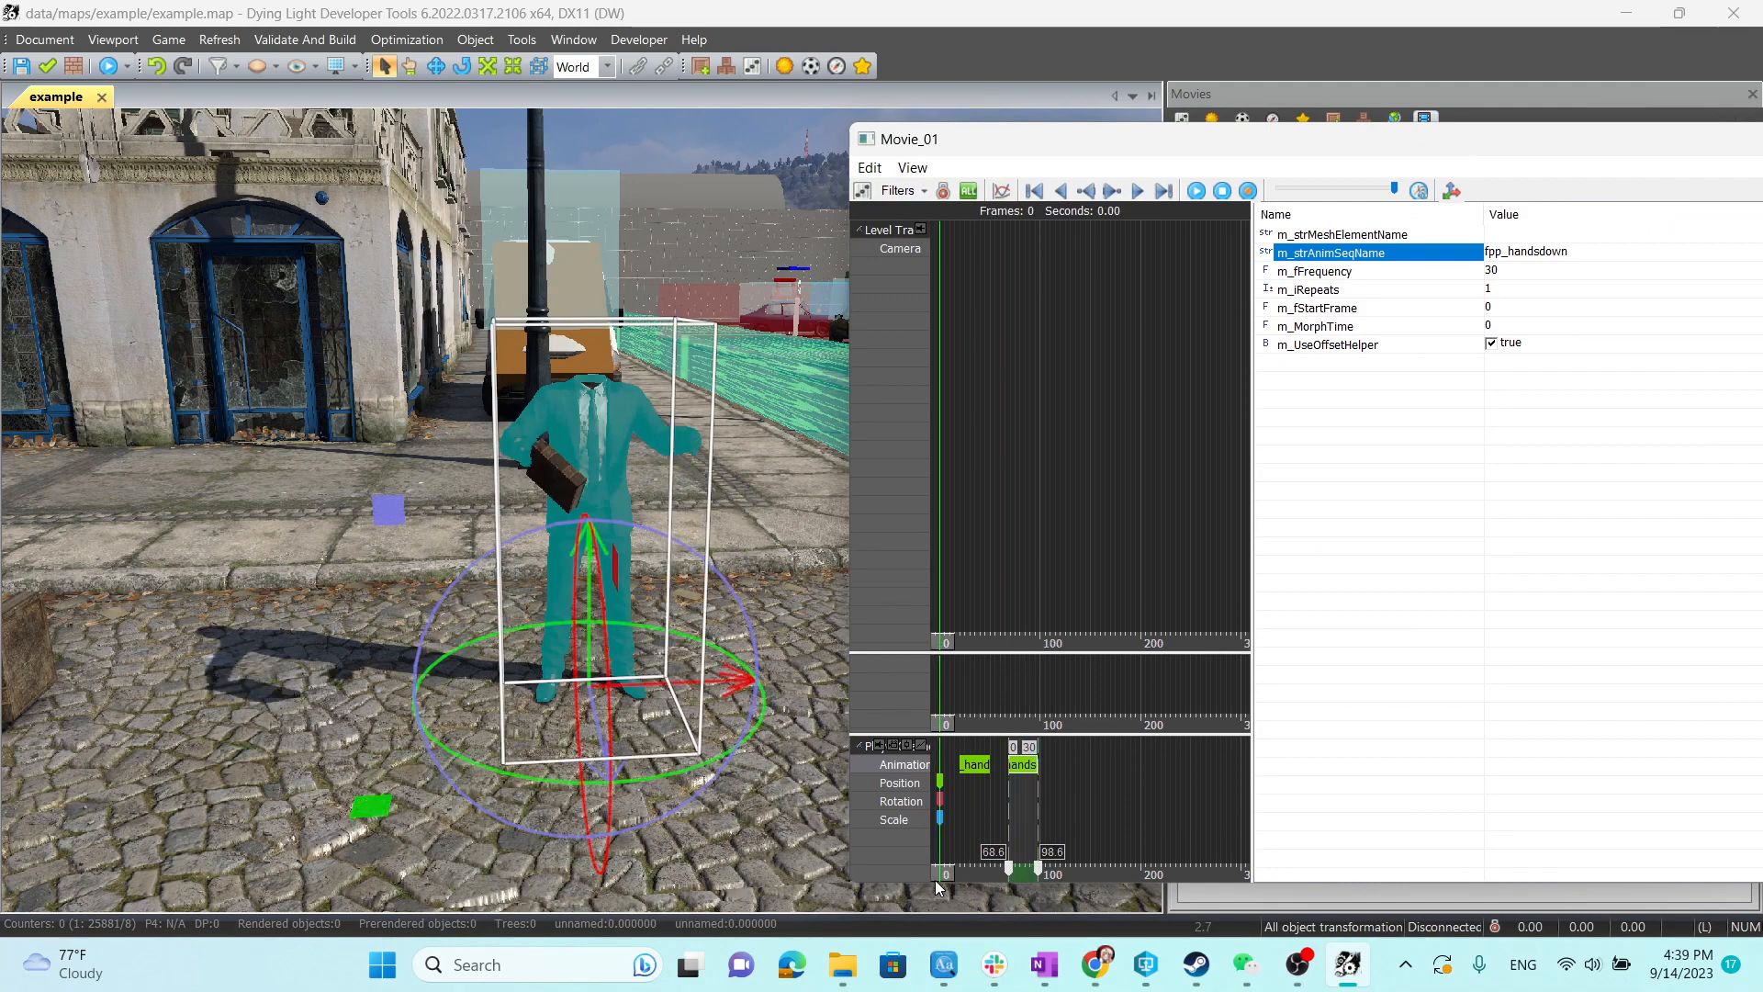
pyautogui.click(1196, 190)
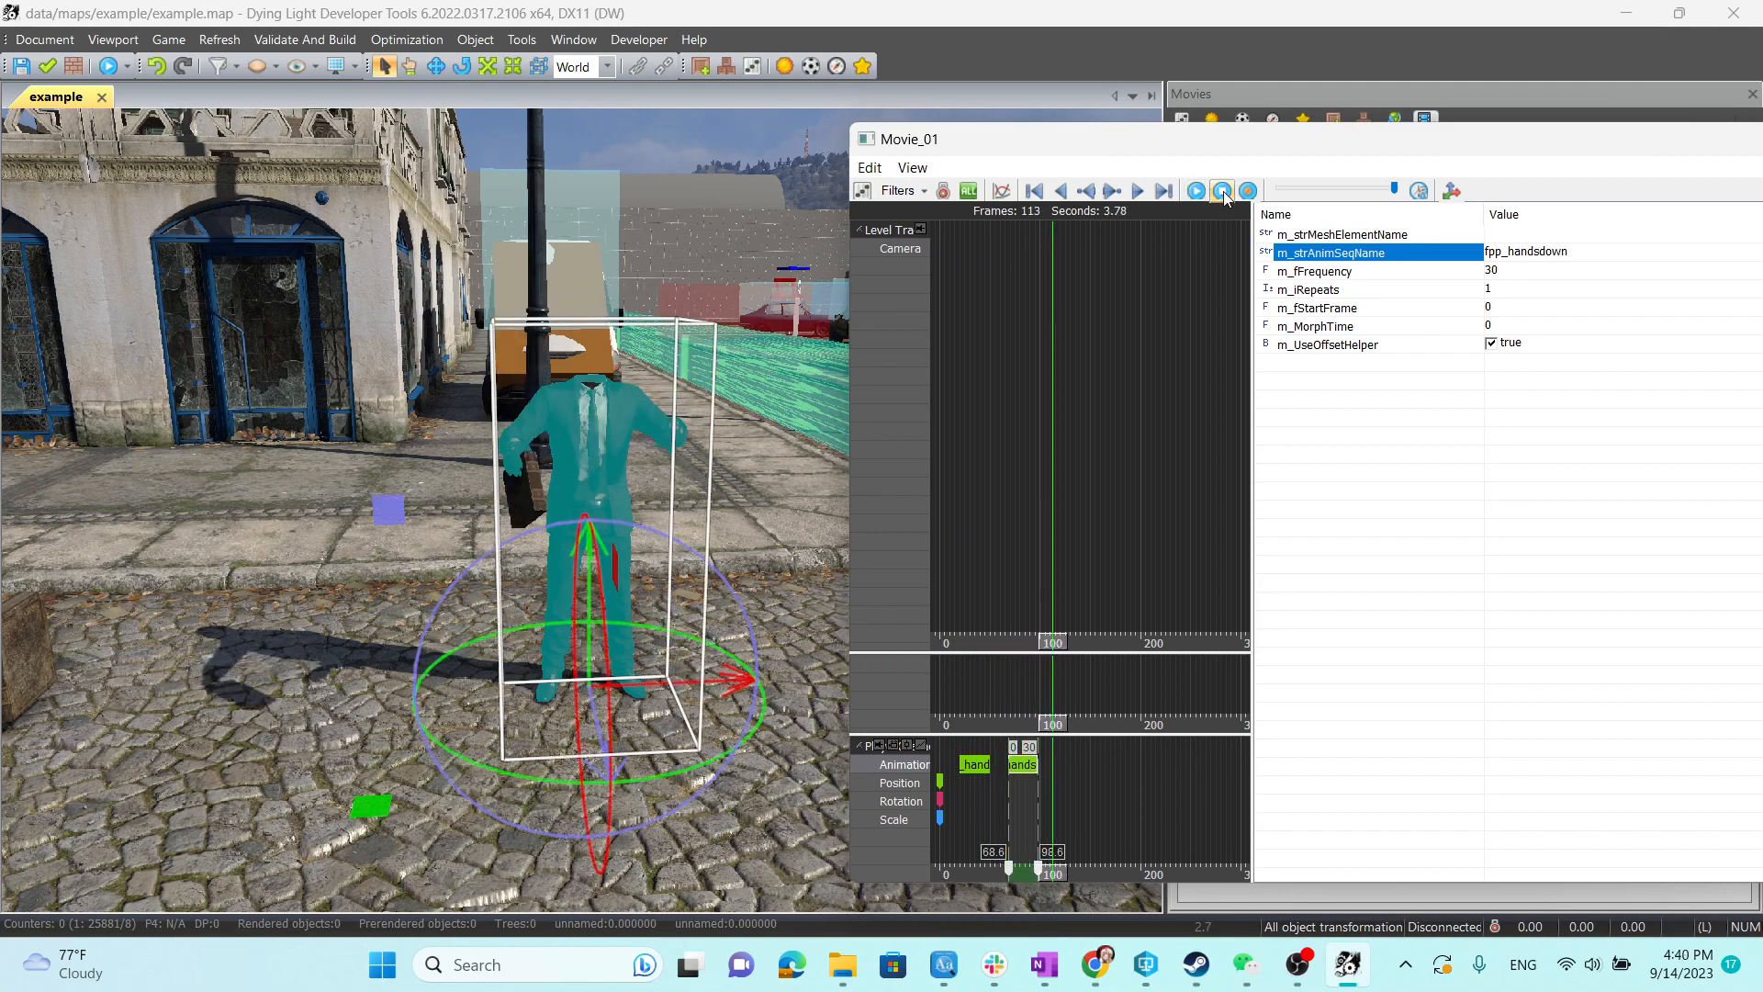
pyautogui.click(1222, 191)
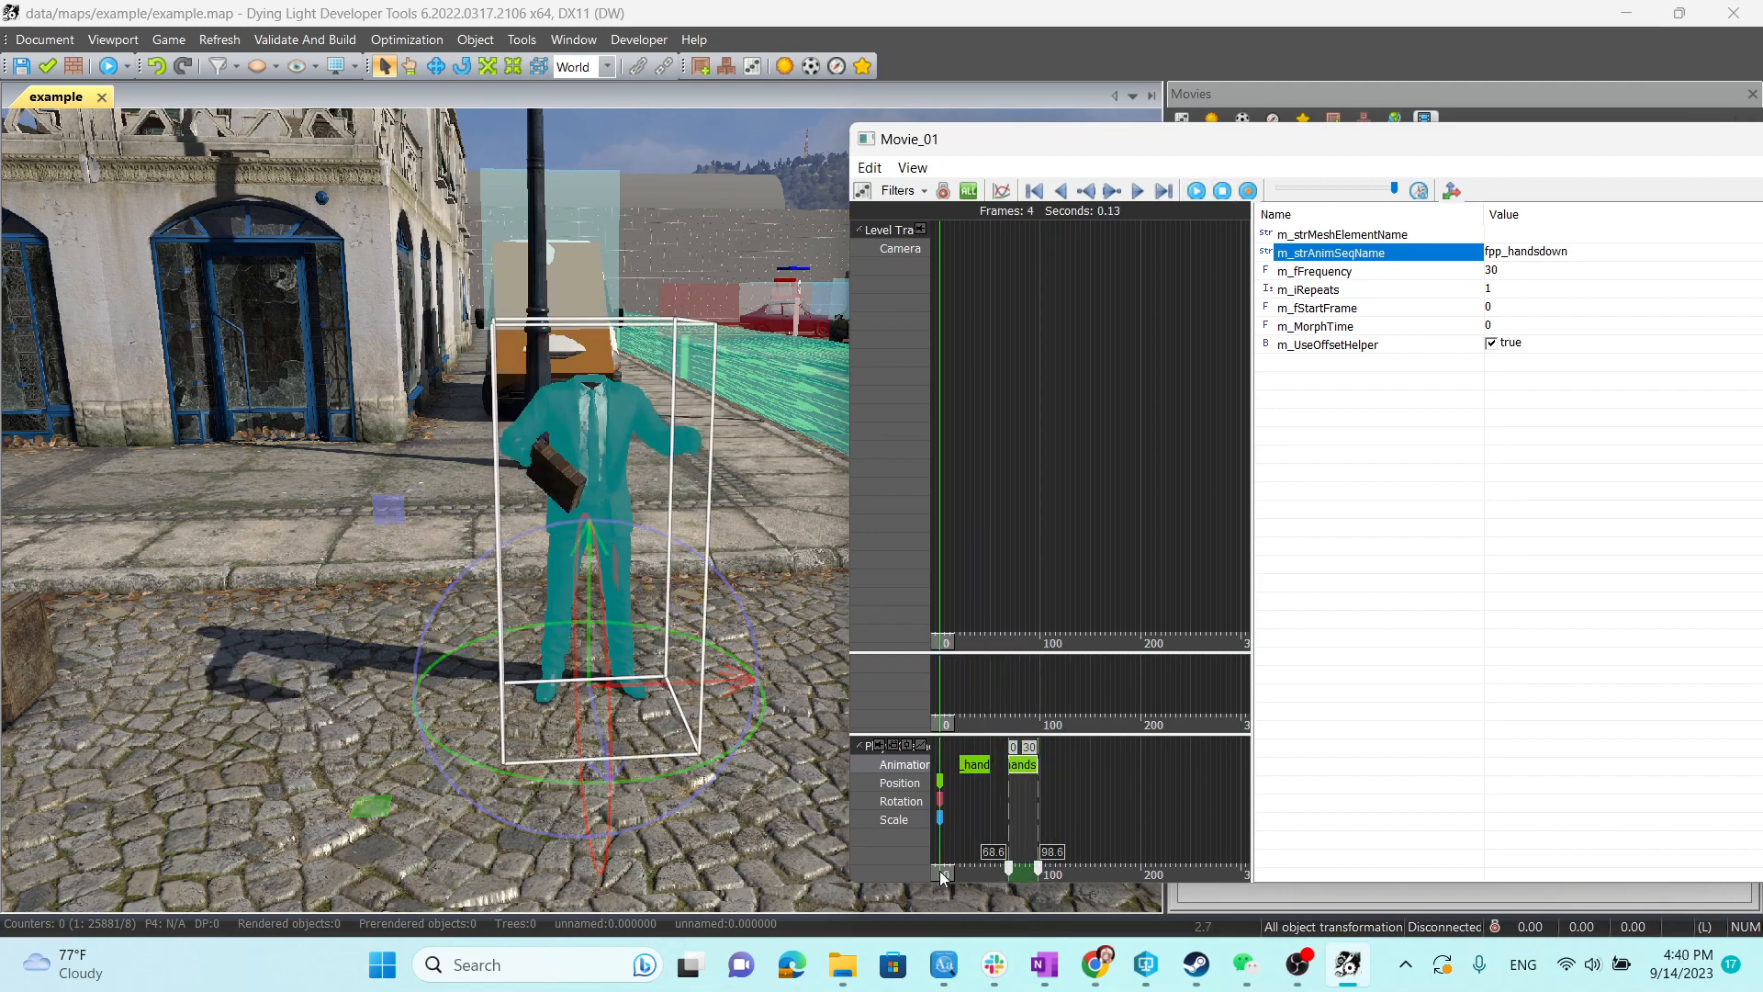
# Rewind Movie_01 to frame 0 and frame both hands and the book from the character's first-person viewpoint.
pyautogui.moveTo(940, 870)
pyautogui.mouseDown()
pyautogui.moveTo(1040, 878)
pyautogui.moveTo(933, 881)
pyautogui.mouseUp()
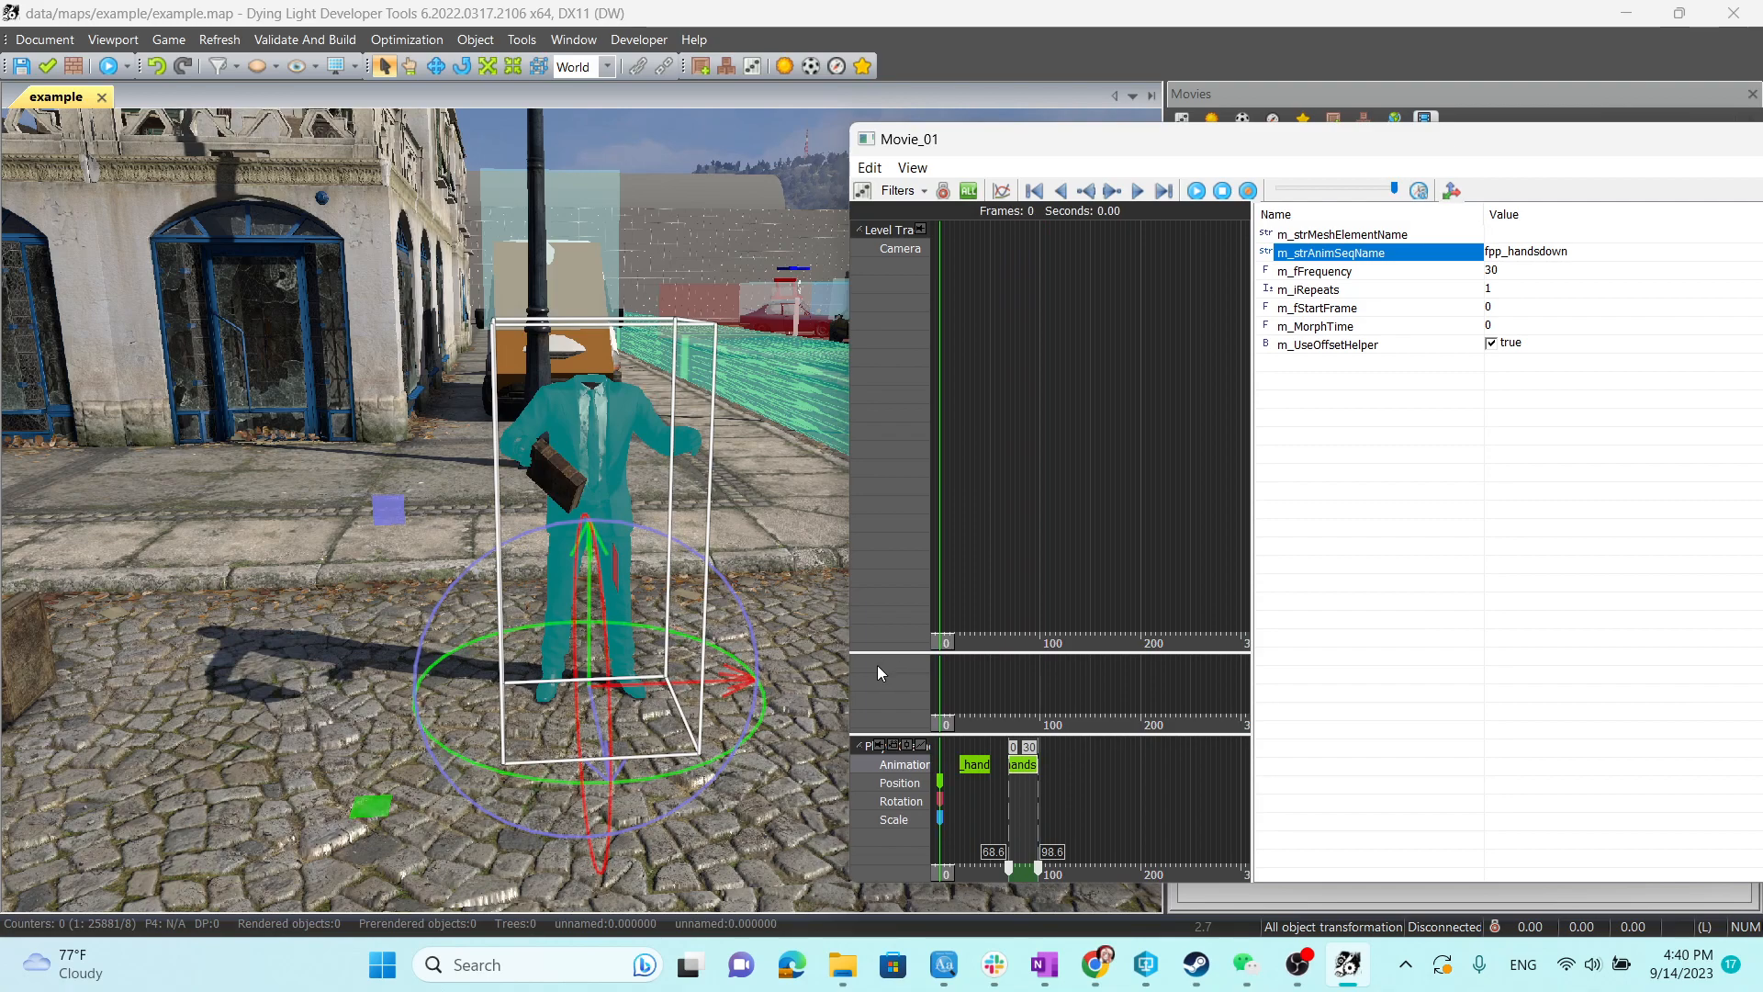
pyautogui.moveTo(691, 357); pyautogui.dragTo(693, 714, button='right')
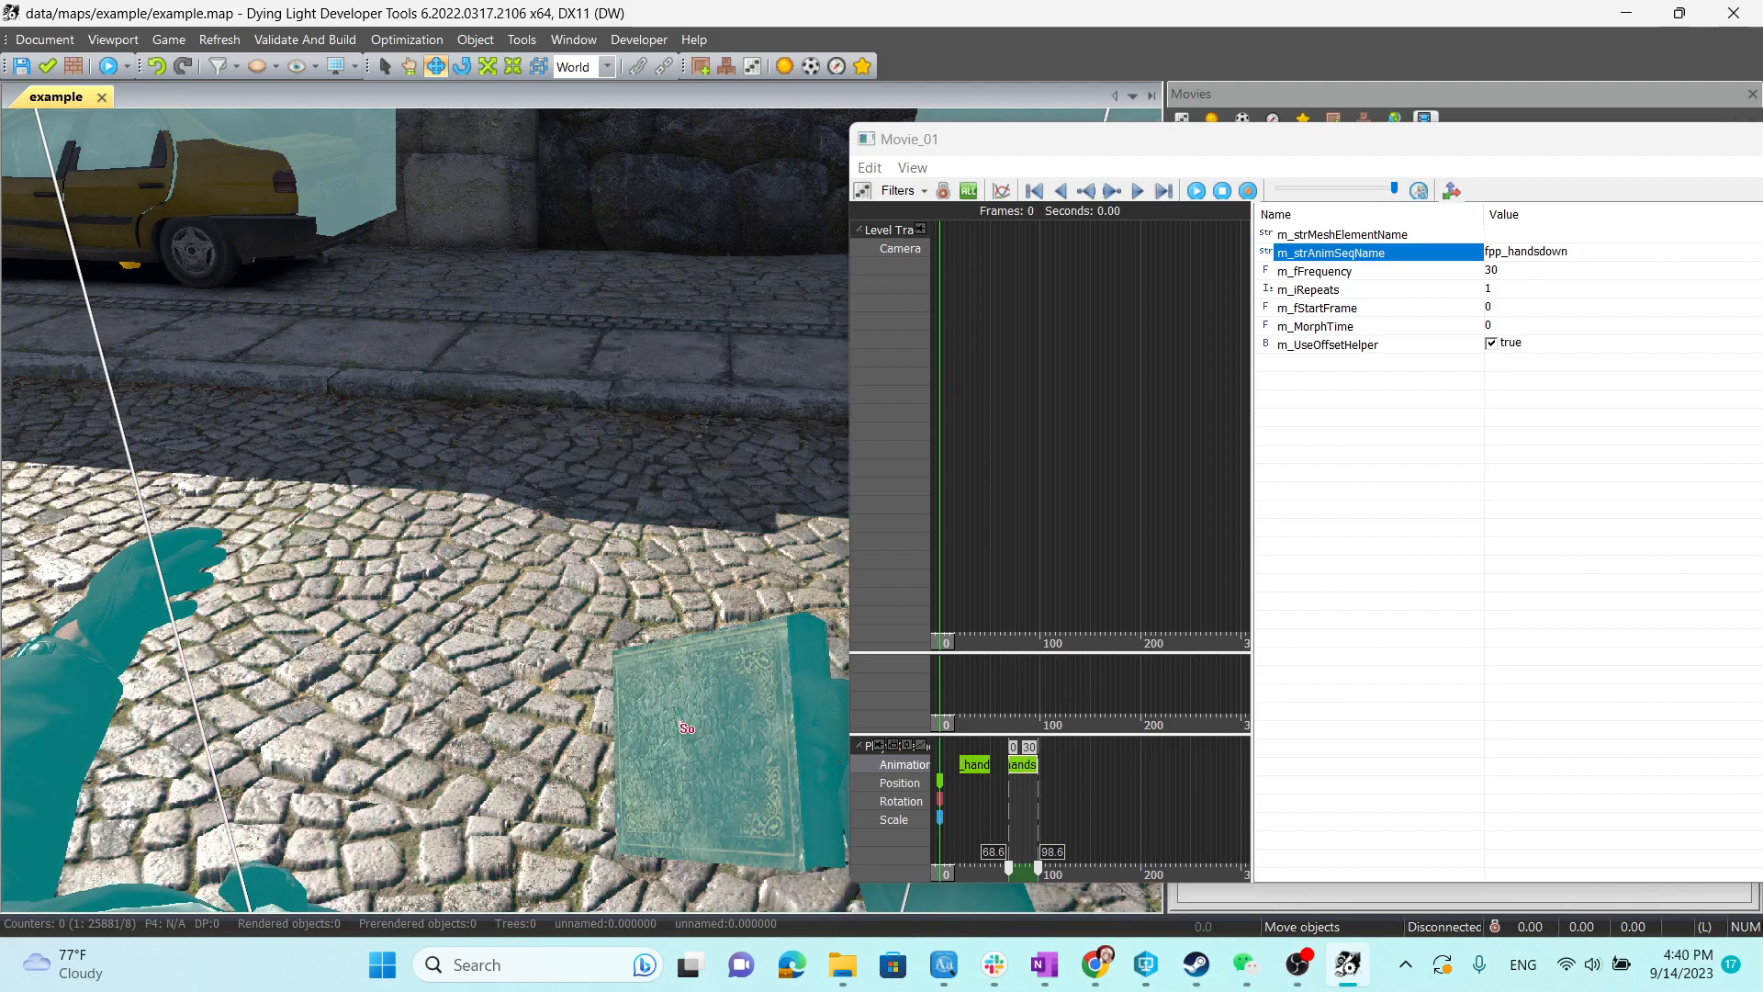
pyautogui.click(690, 691)
pyautogui.moveTo(417, 472)
pyautogui.mouseDown(button='right')
pyautogui.moveTo(466, 551)
pyautogui.moveTo(428, 519)
pyautogui.moveTo(458, 514)
pyautogui.moveTo(430, 475)
pyautogui.mouseUp(button='right')
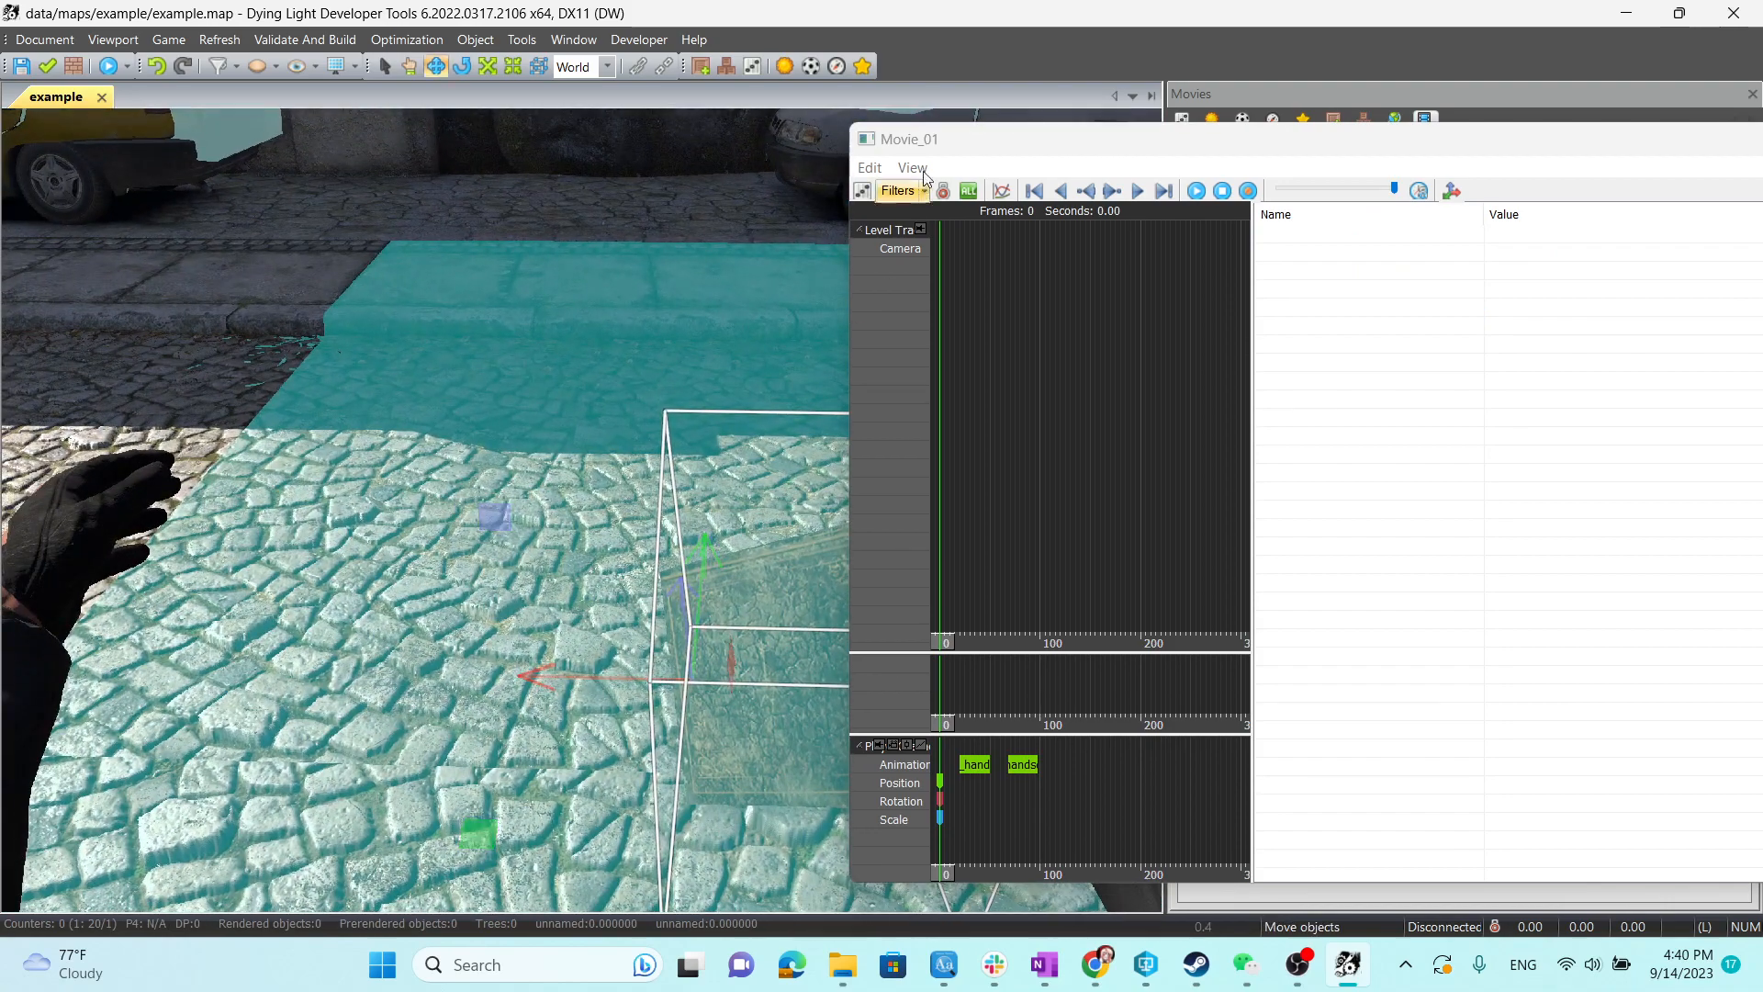
pyautogui.moveTo(941, 148); pyautogui.dragTo(1222, 134)
pyautogui.moveTo(473, 537); pyautogui.dragTo(454, 599, button='right')
pyautogui.press('w')
pyautogui.press('s')
pyautogui.press('s')
pyautogui.press('w')
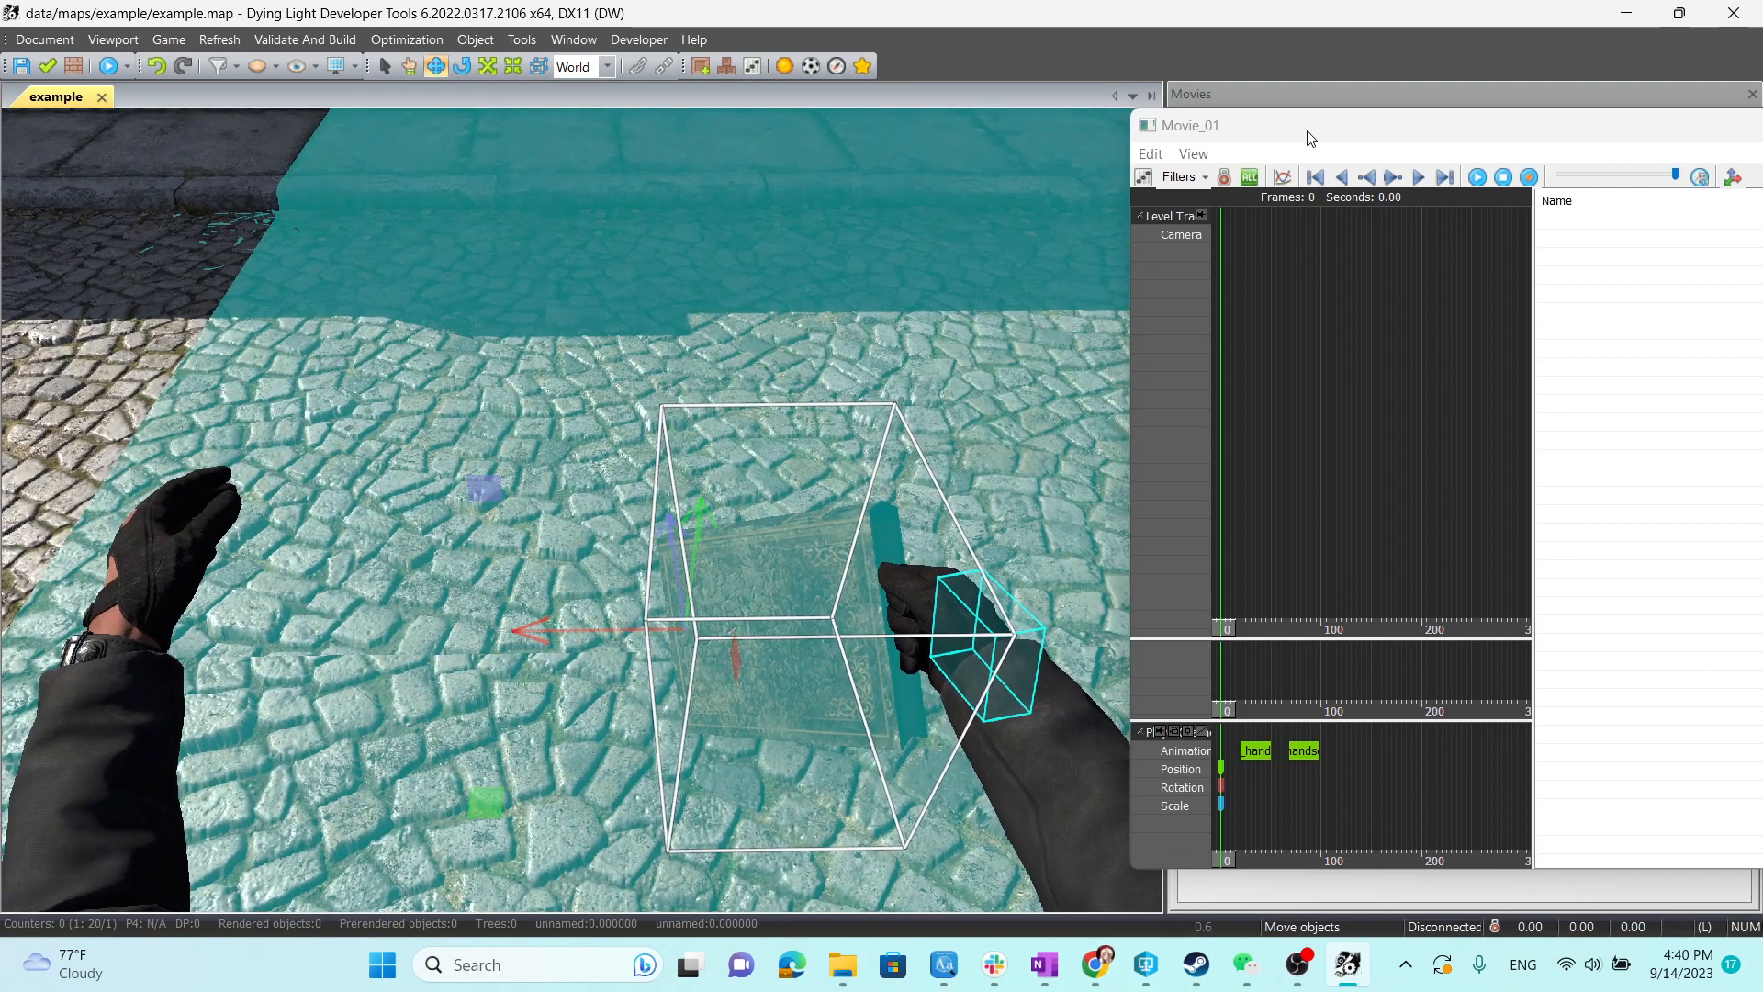
# Add a camera track to the movie from the current first-person viewpoint.
pyautogui.moveTo(1311, 137); pyautogui.dragTo(1133, 107)
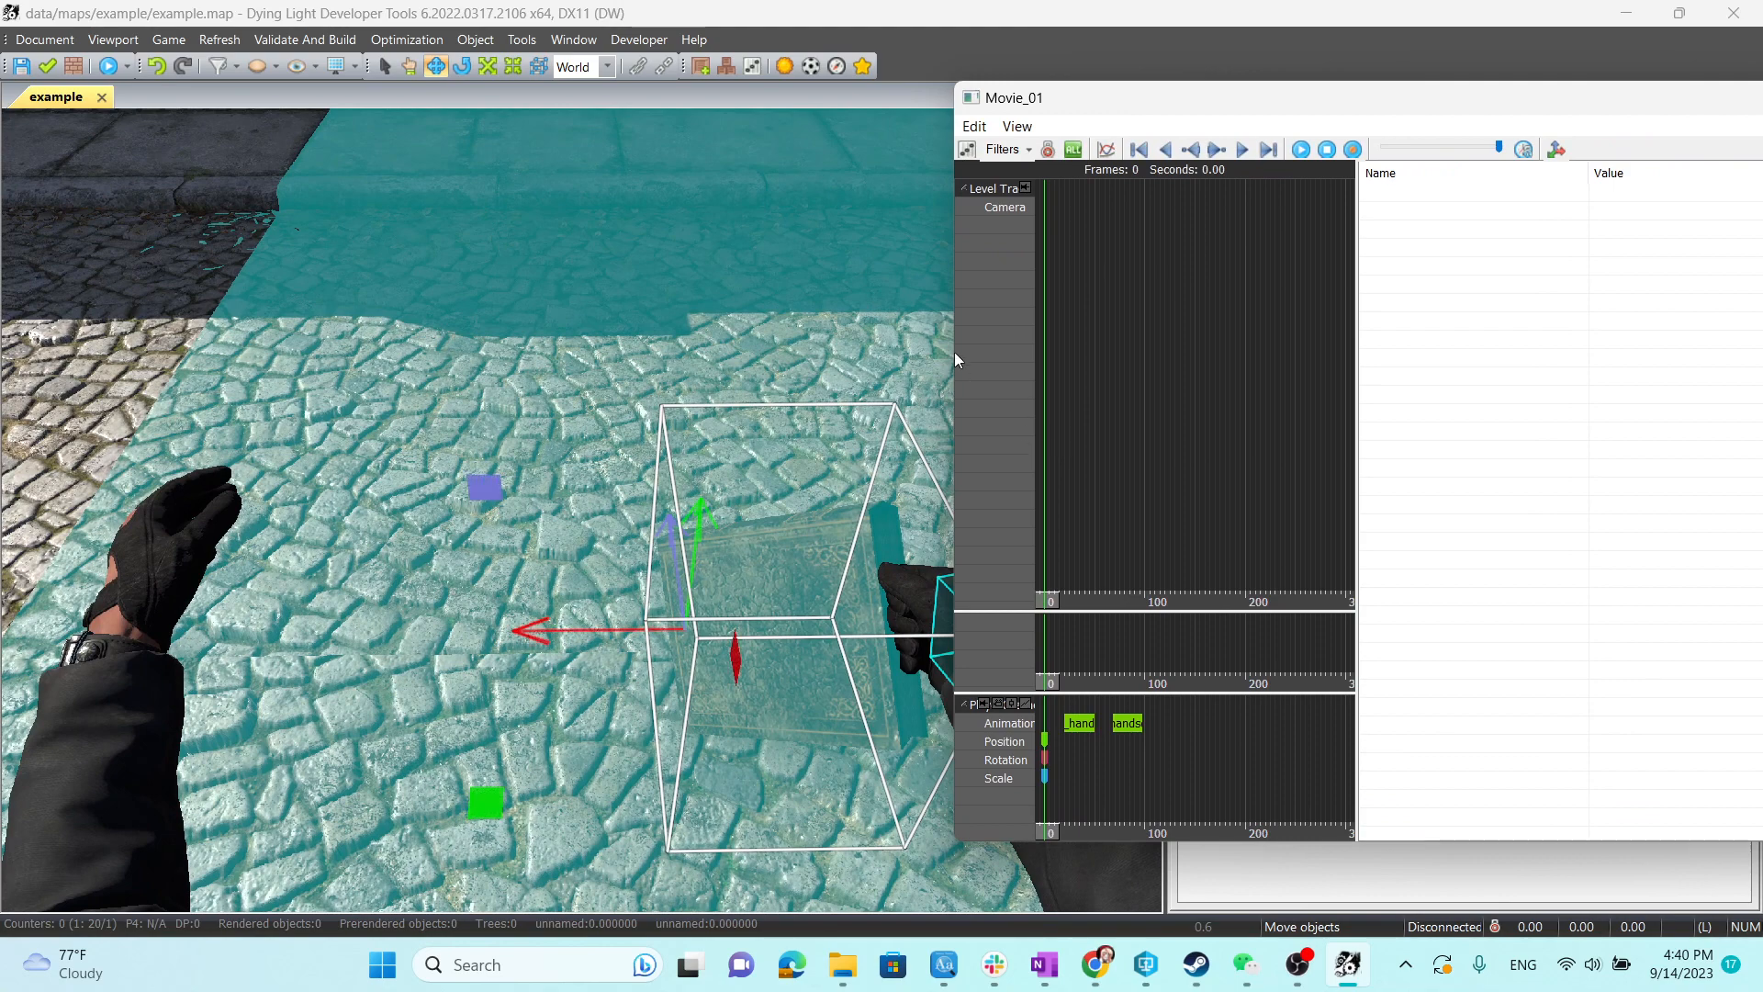
pyautogui.rightClick(999, 634)
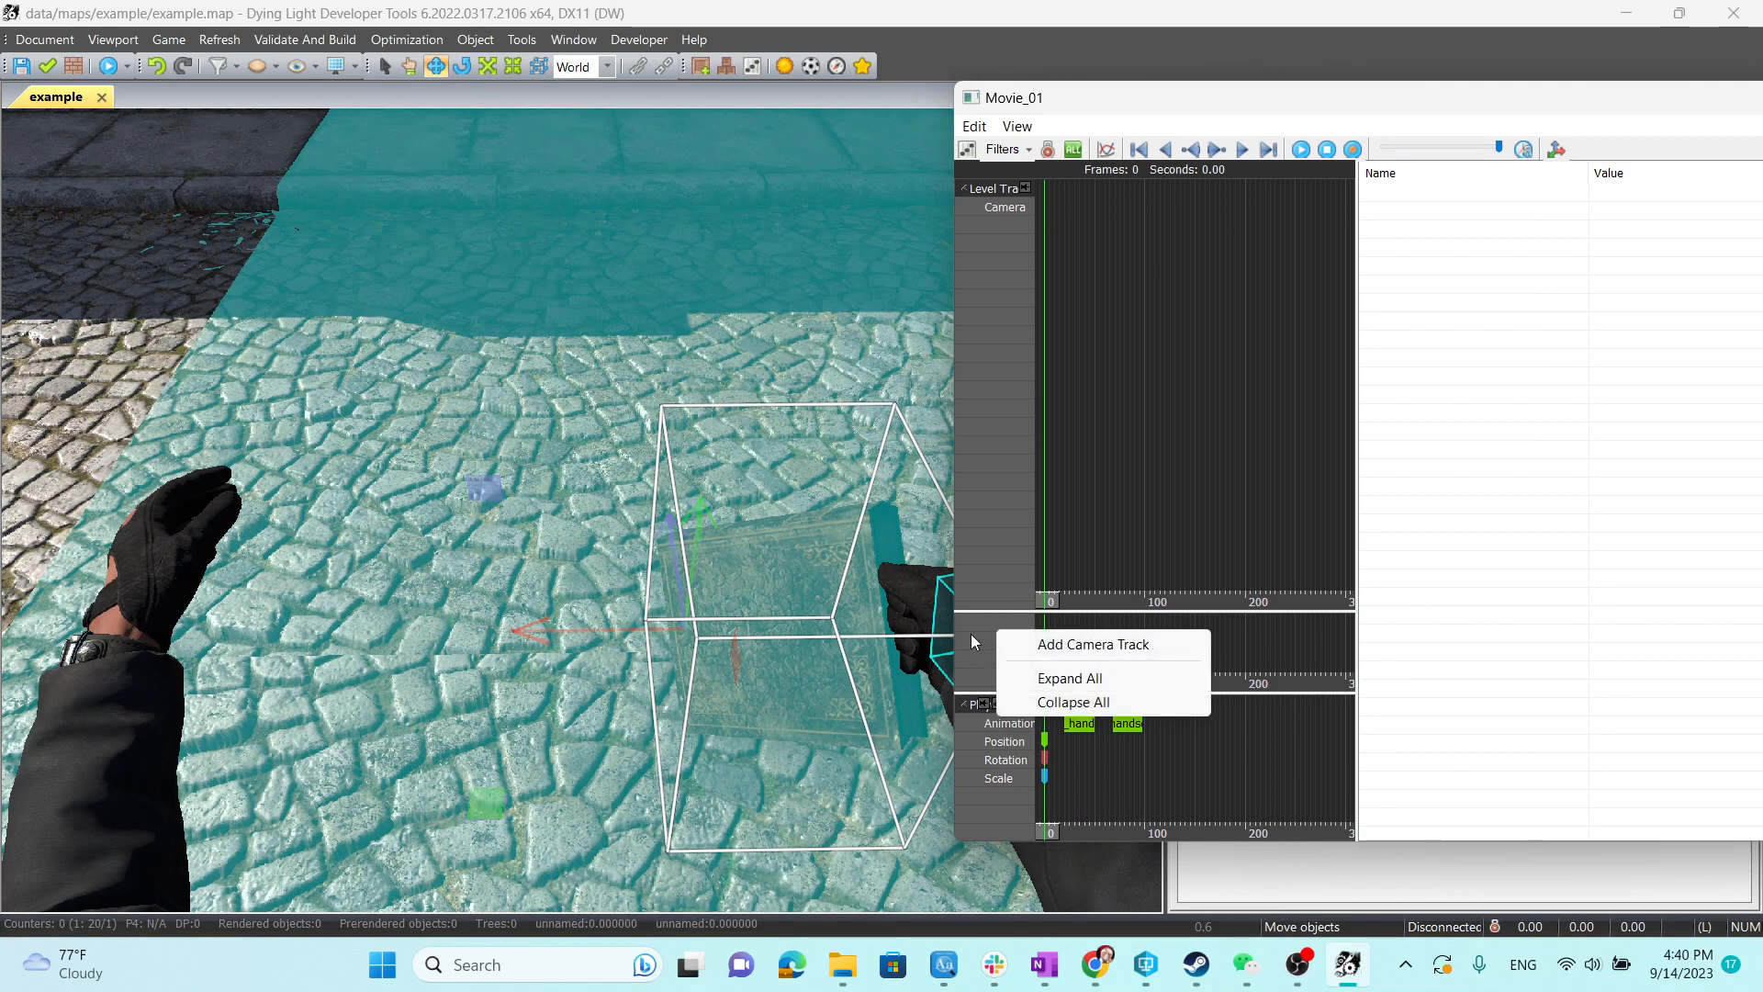
pyautogui.click(1076, 647)
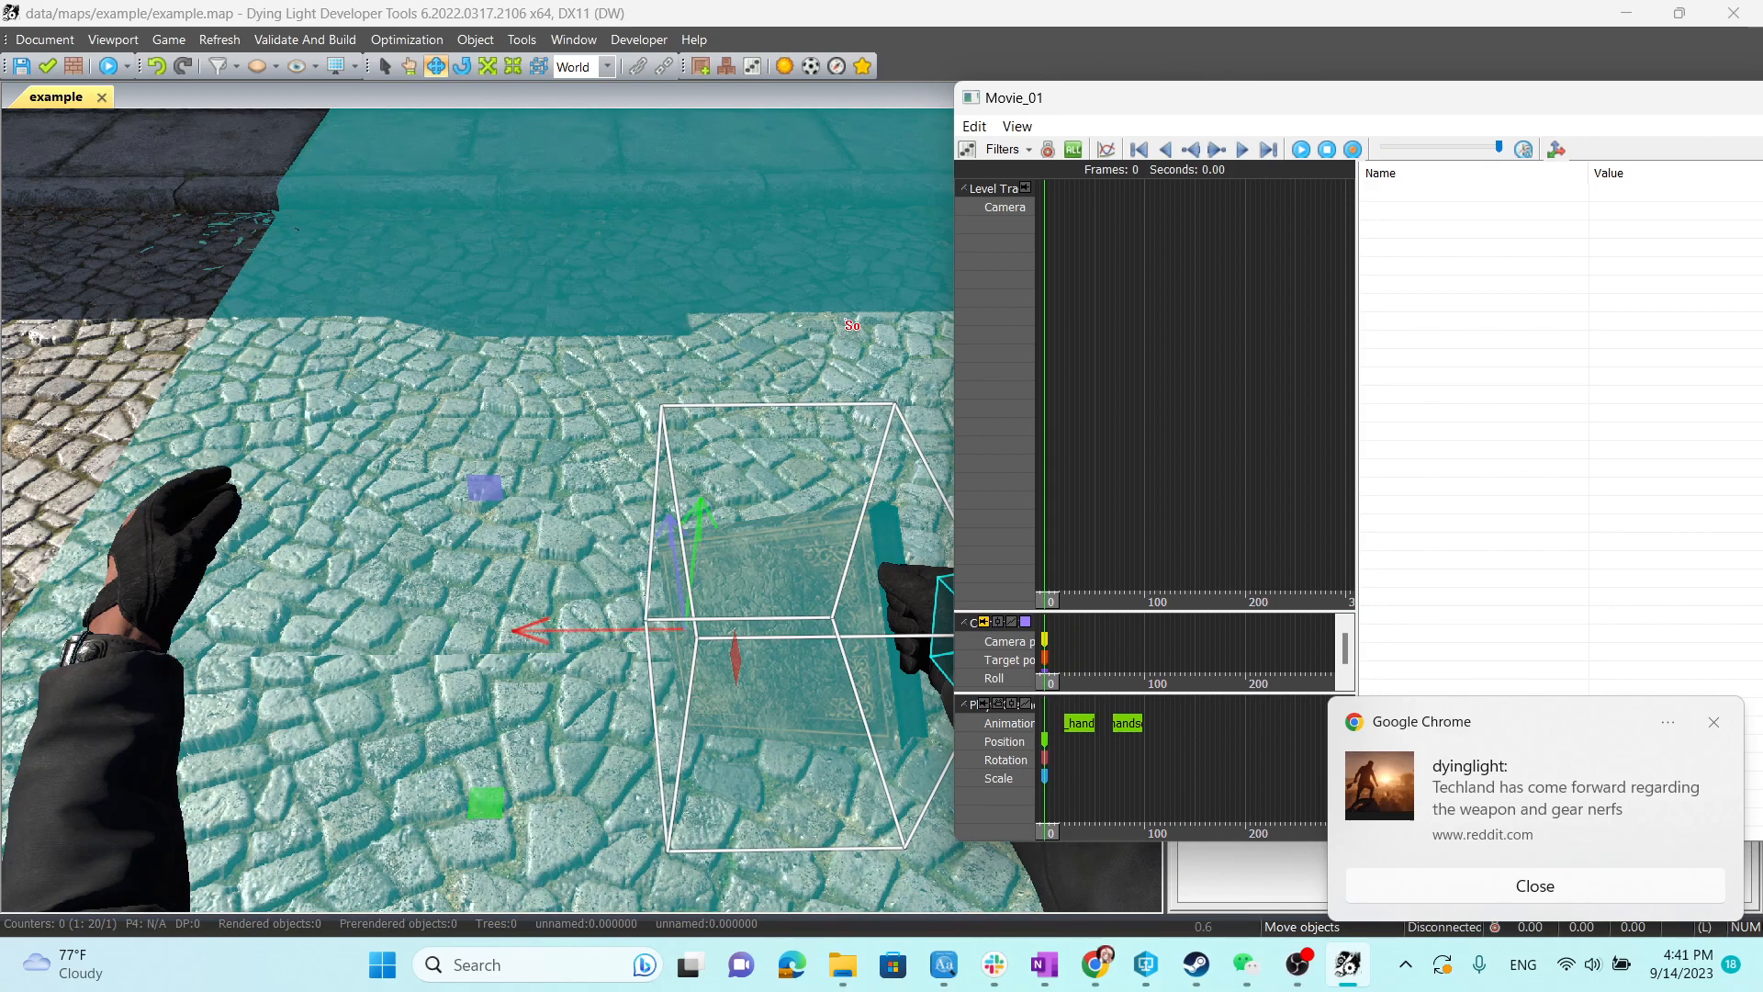
# Shift the editor view away from the first-person framing and play the movie to test the new camera track.
pyautogui.moveTo(717, 334)
pyautogui.mouseDown(button='middle')
pyautogui.moveTo(754, 323)
pyautogui.moveTo(613, 310)
pyautogui.moveTo(743, 333)
pyautogui.moveTo(707, 332)
pyautogui.moveTo(735, 321)
pyautogui.mouseUp(button='middle')
pyautogui.scroll(-4, 685, 317)
pyautogui.scroll(3, 613, 310)
pyautogui.scroll(-4, 741, 330)
pyautogui.scroll(4, 740, 330)
pyautogui.scroll(-1, 735, 322)
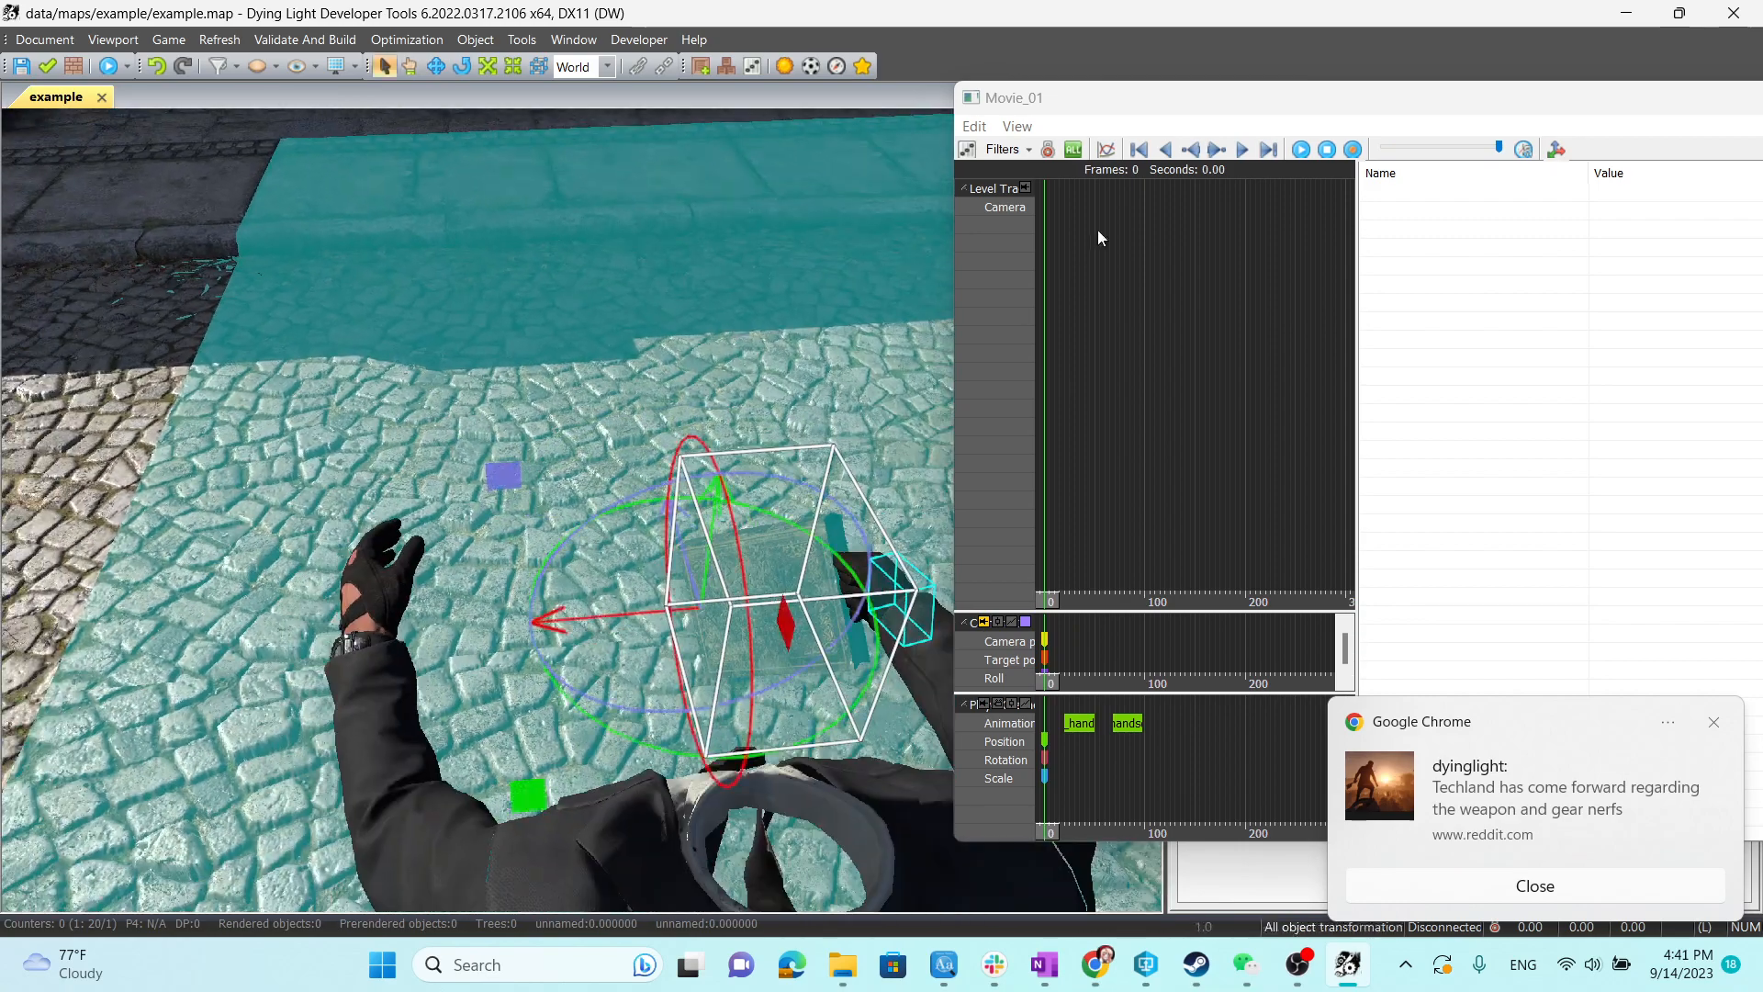
pyautogui.click(1300, 149)
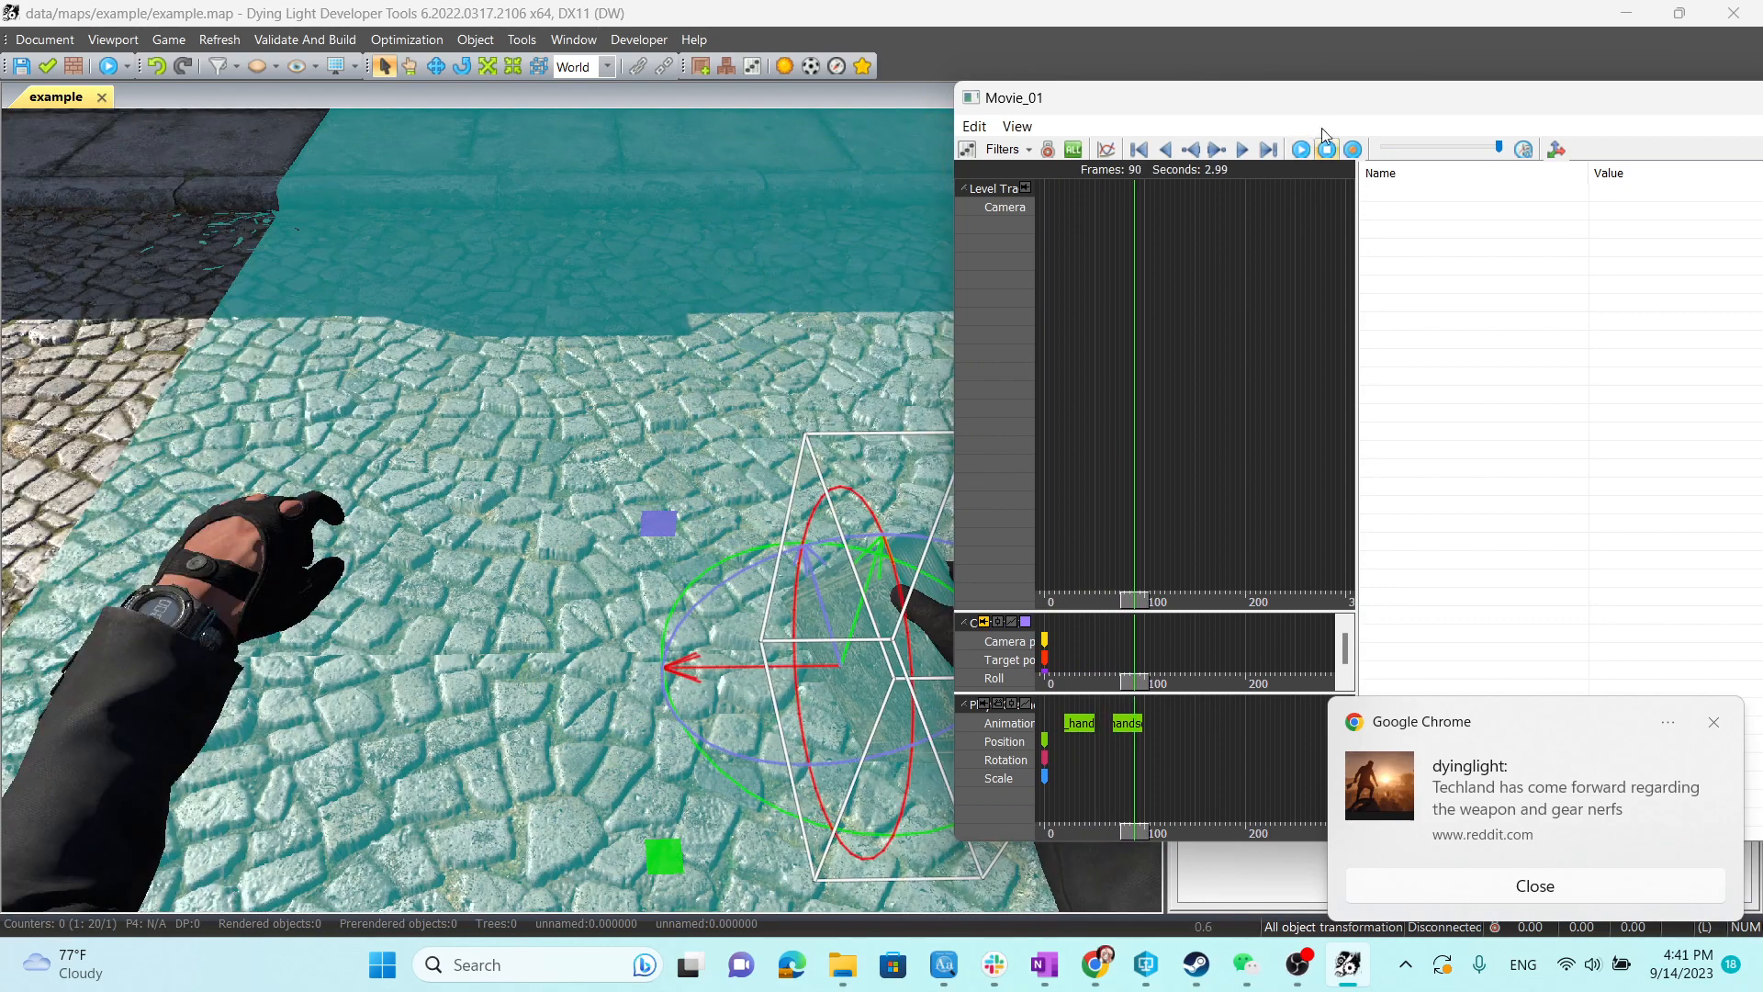
pyautogui.moveTo(1320, 97); pyautogui.dragTo(1554, 63)
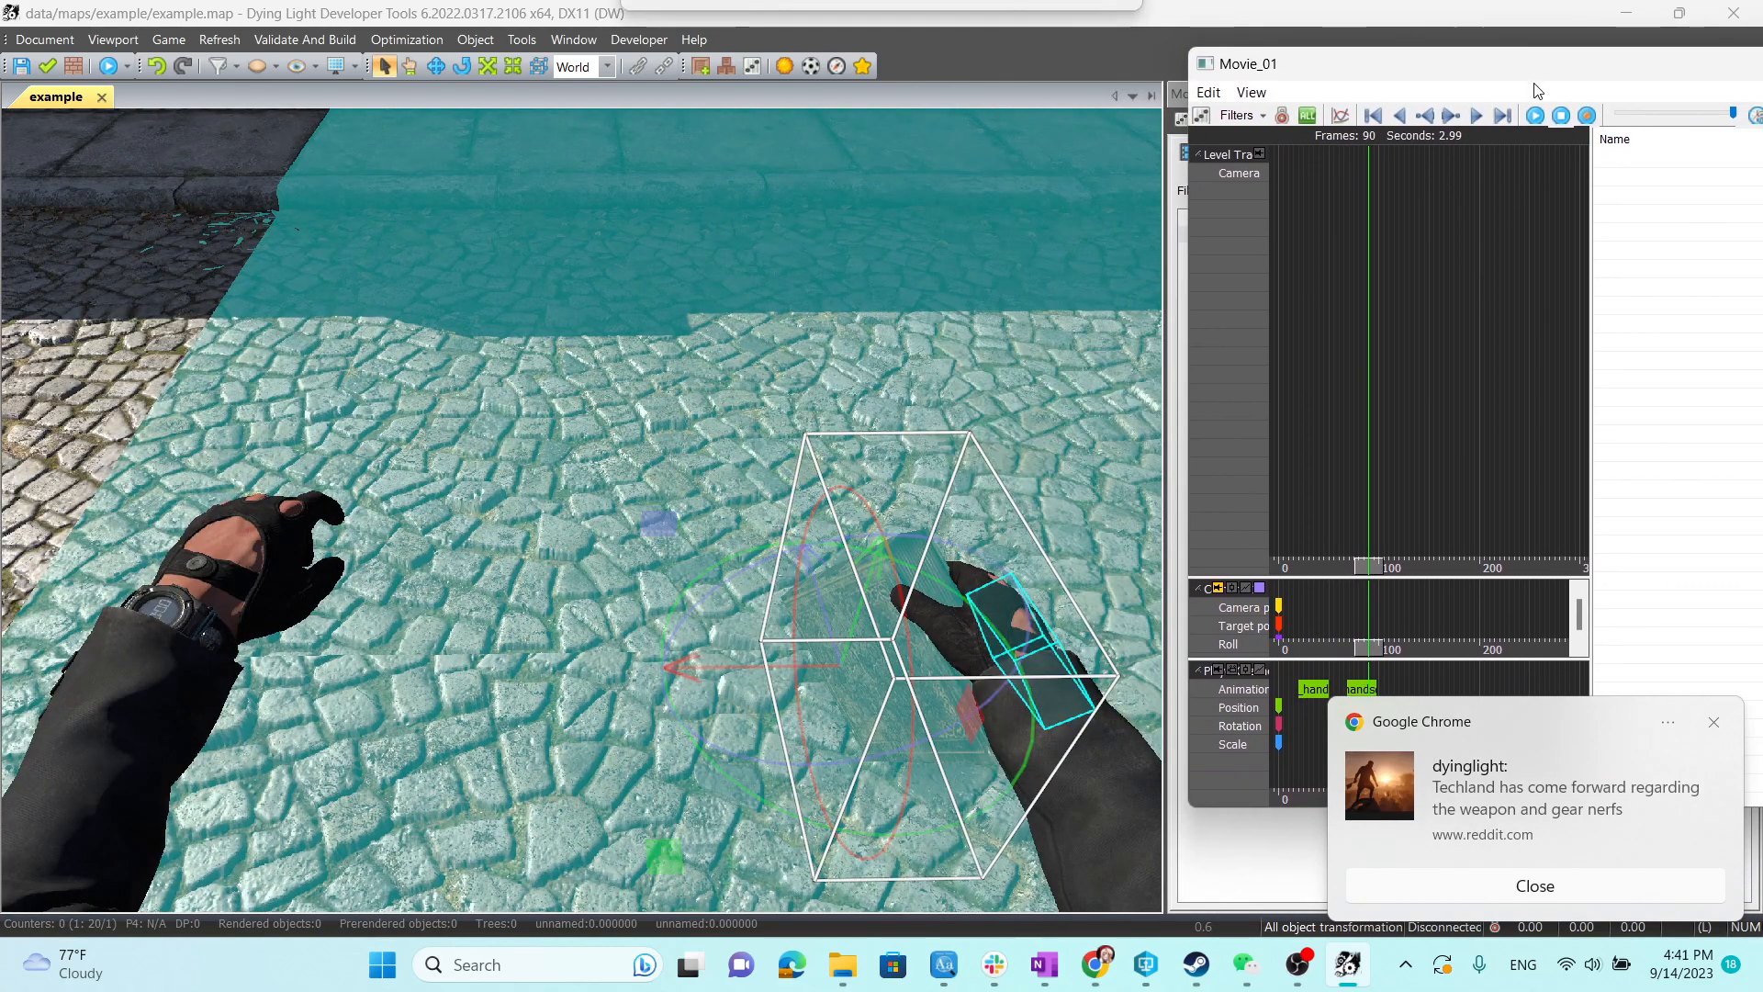
pyautogui.click(1713, 725)
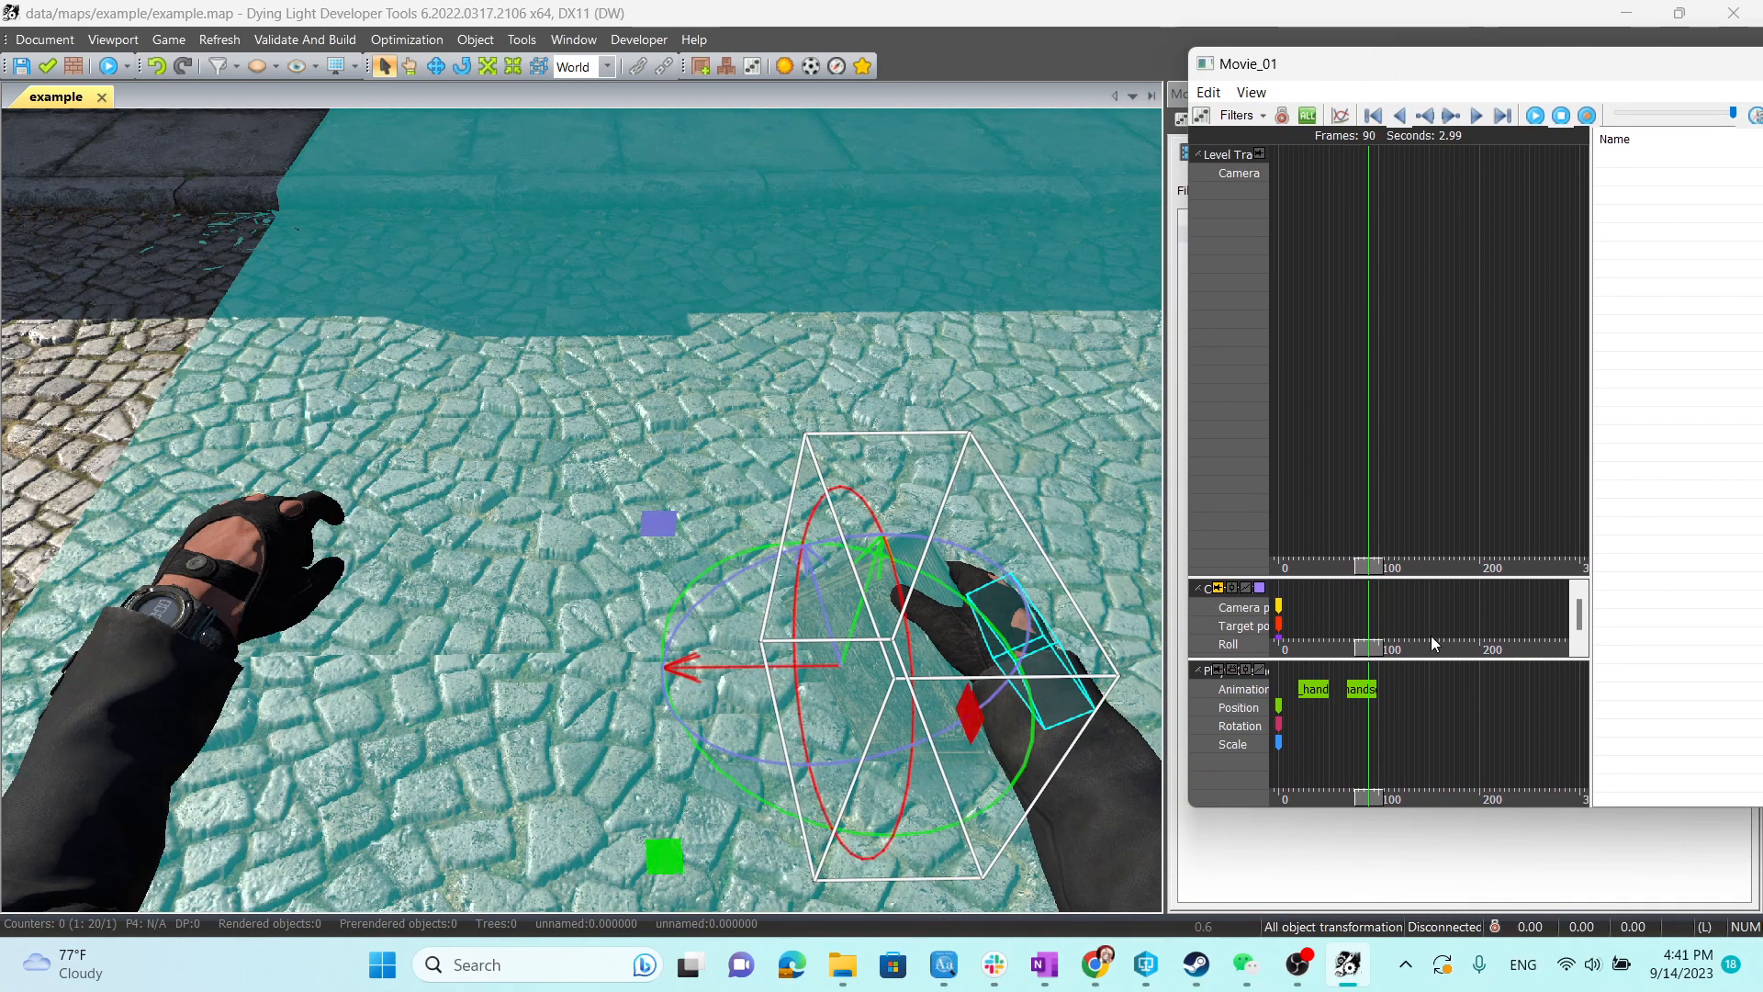
# Replay the movie from frame 0, watching the hands and book, and return the playhead to frame 0.
pyautogui.moveTo(1368, 795); pyautogui.dragTo(1265, 805)
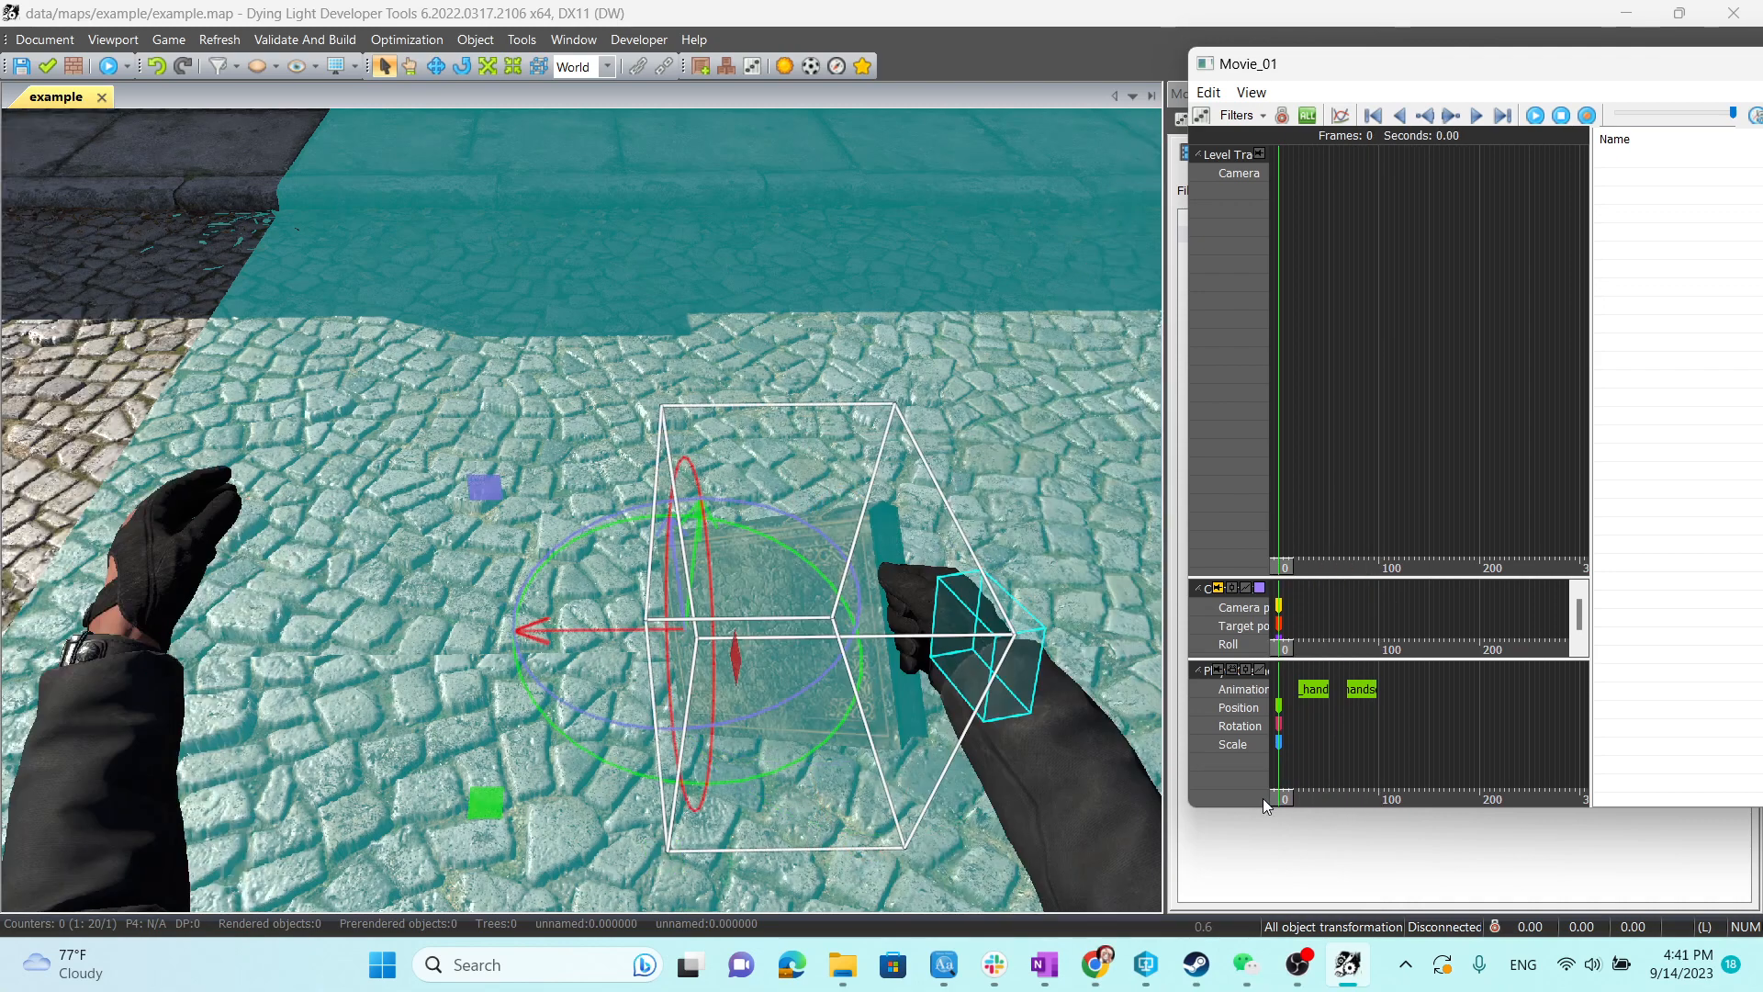
pyautogui.click(1534, 115)
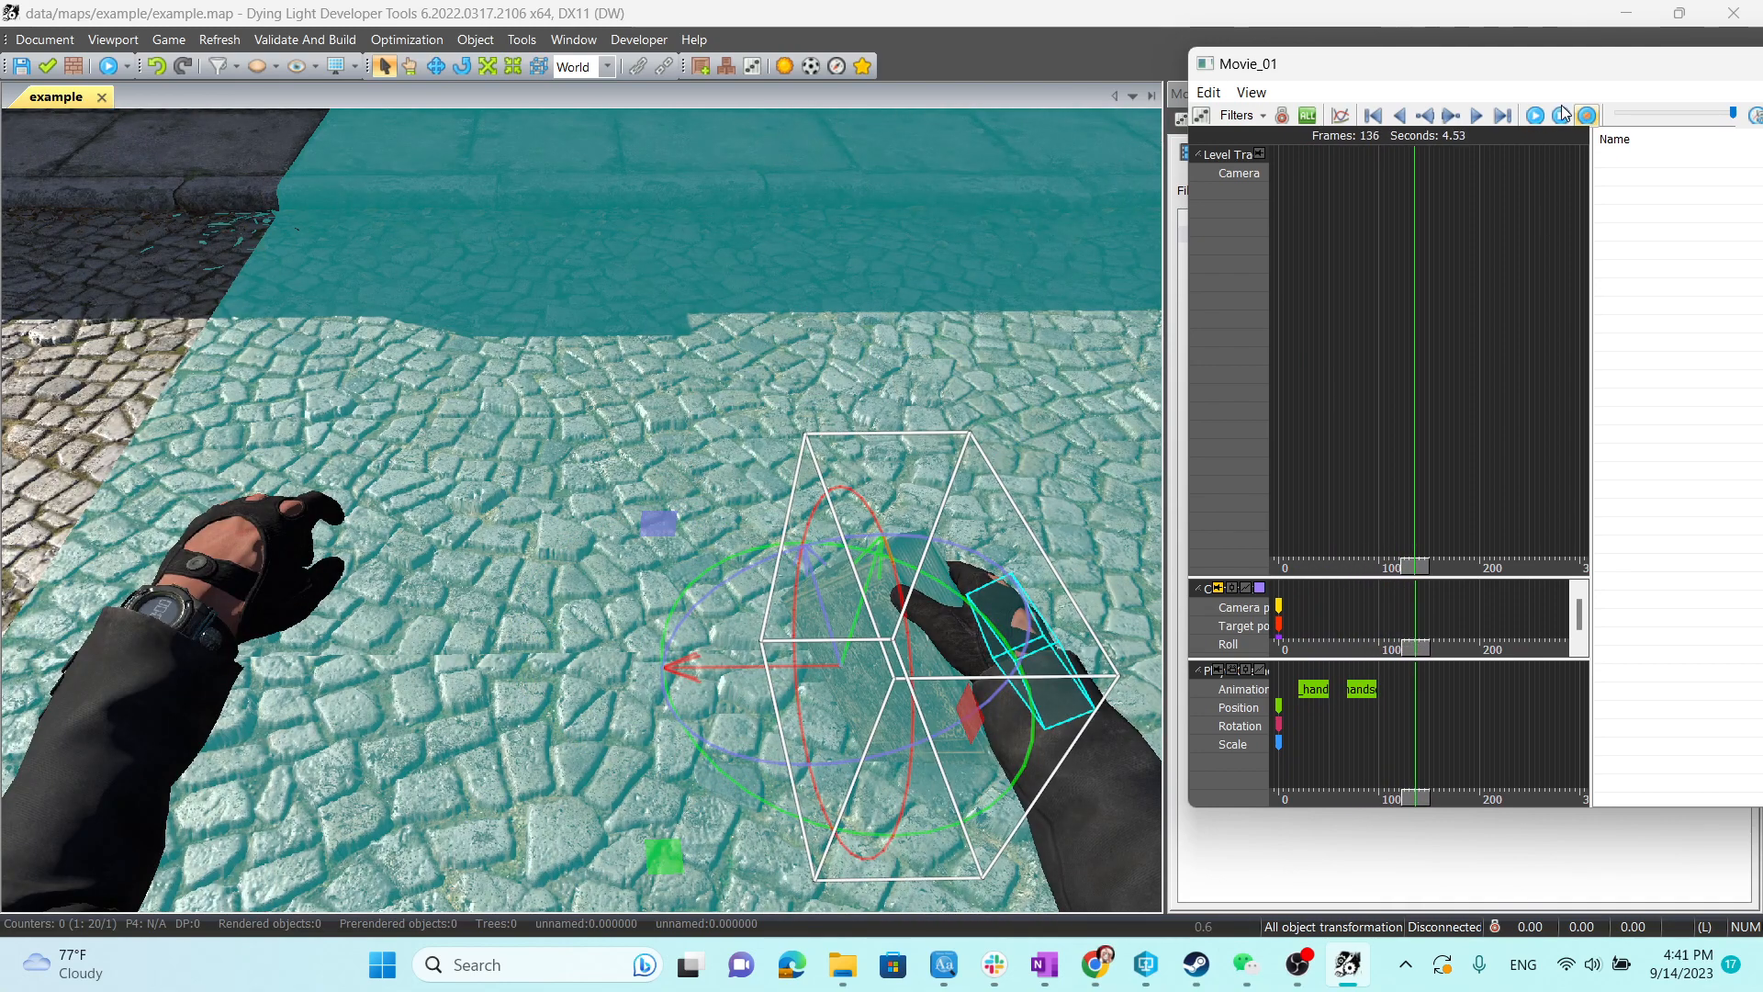
pyautogui.click(1561, 113)
pyautogui.moveTo(1427, 795); pyautogui.dragTo(1270, 795)
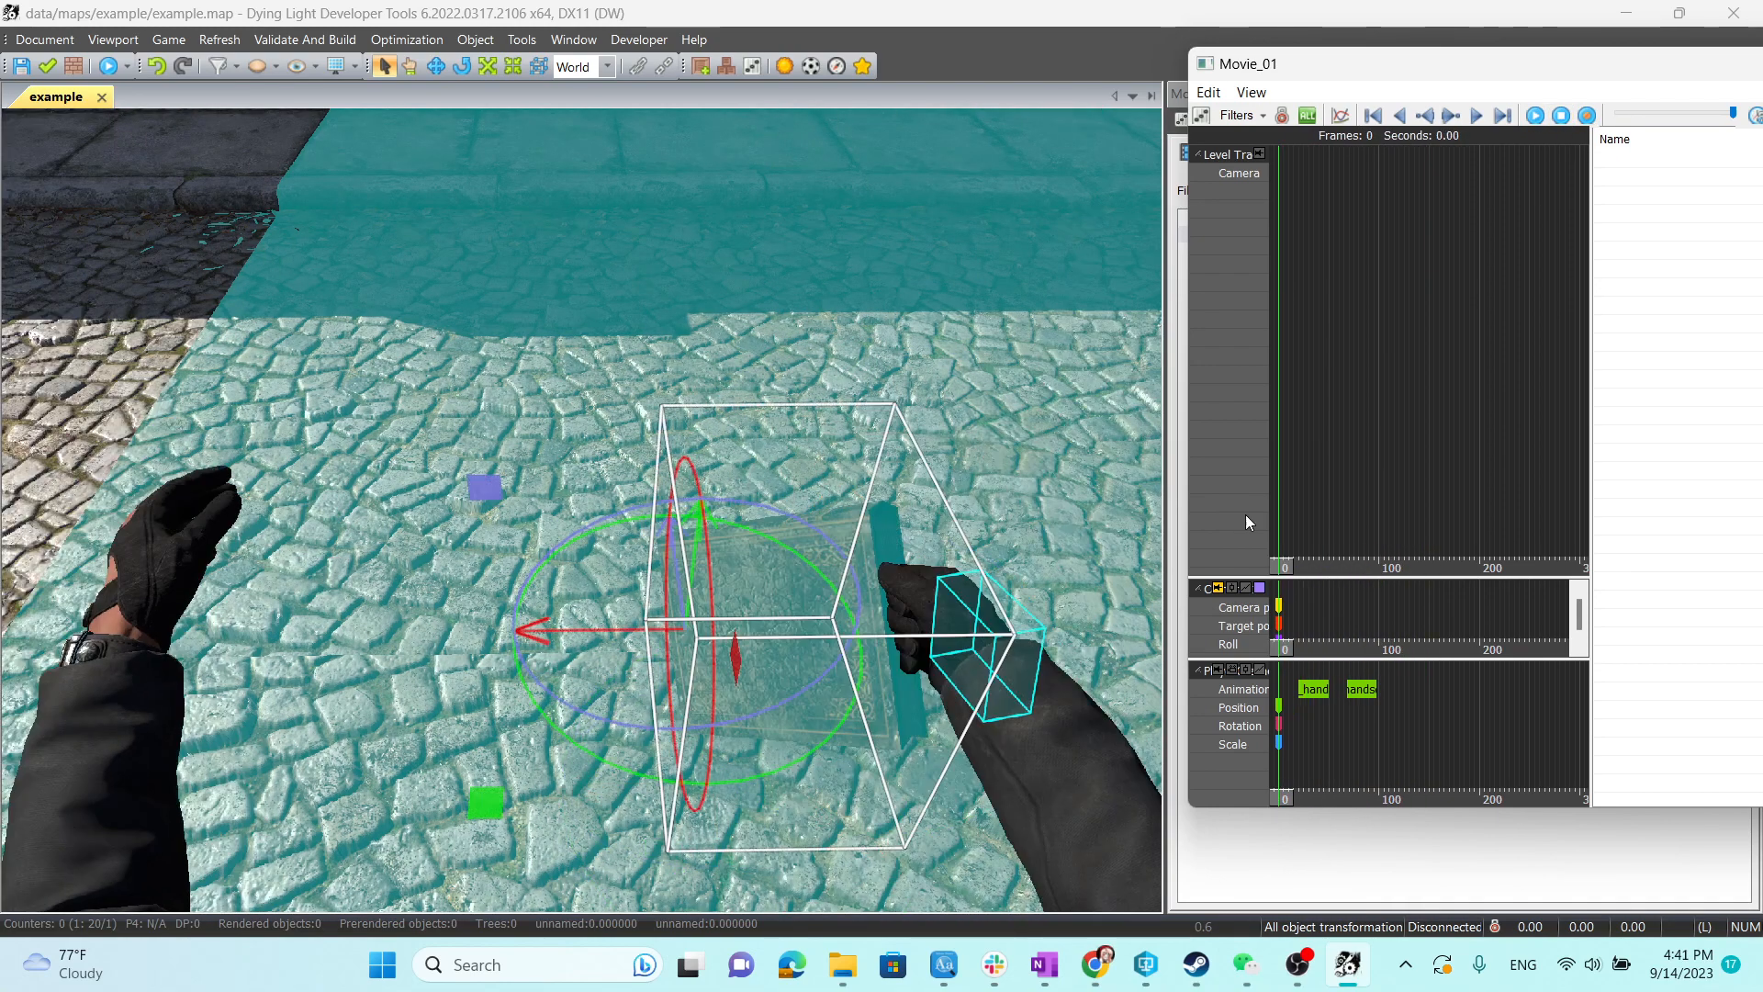
# Add a key to the level's Camera track spanning from the timeline start to about frame 99.
pyautogui.click(1254, 173)
pyautogui.rightClick(1299, 172)
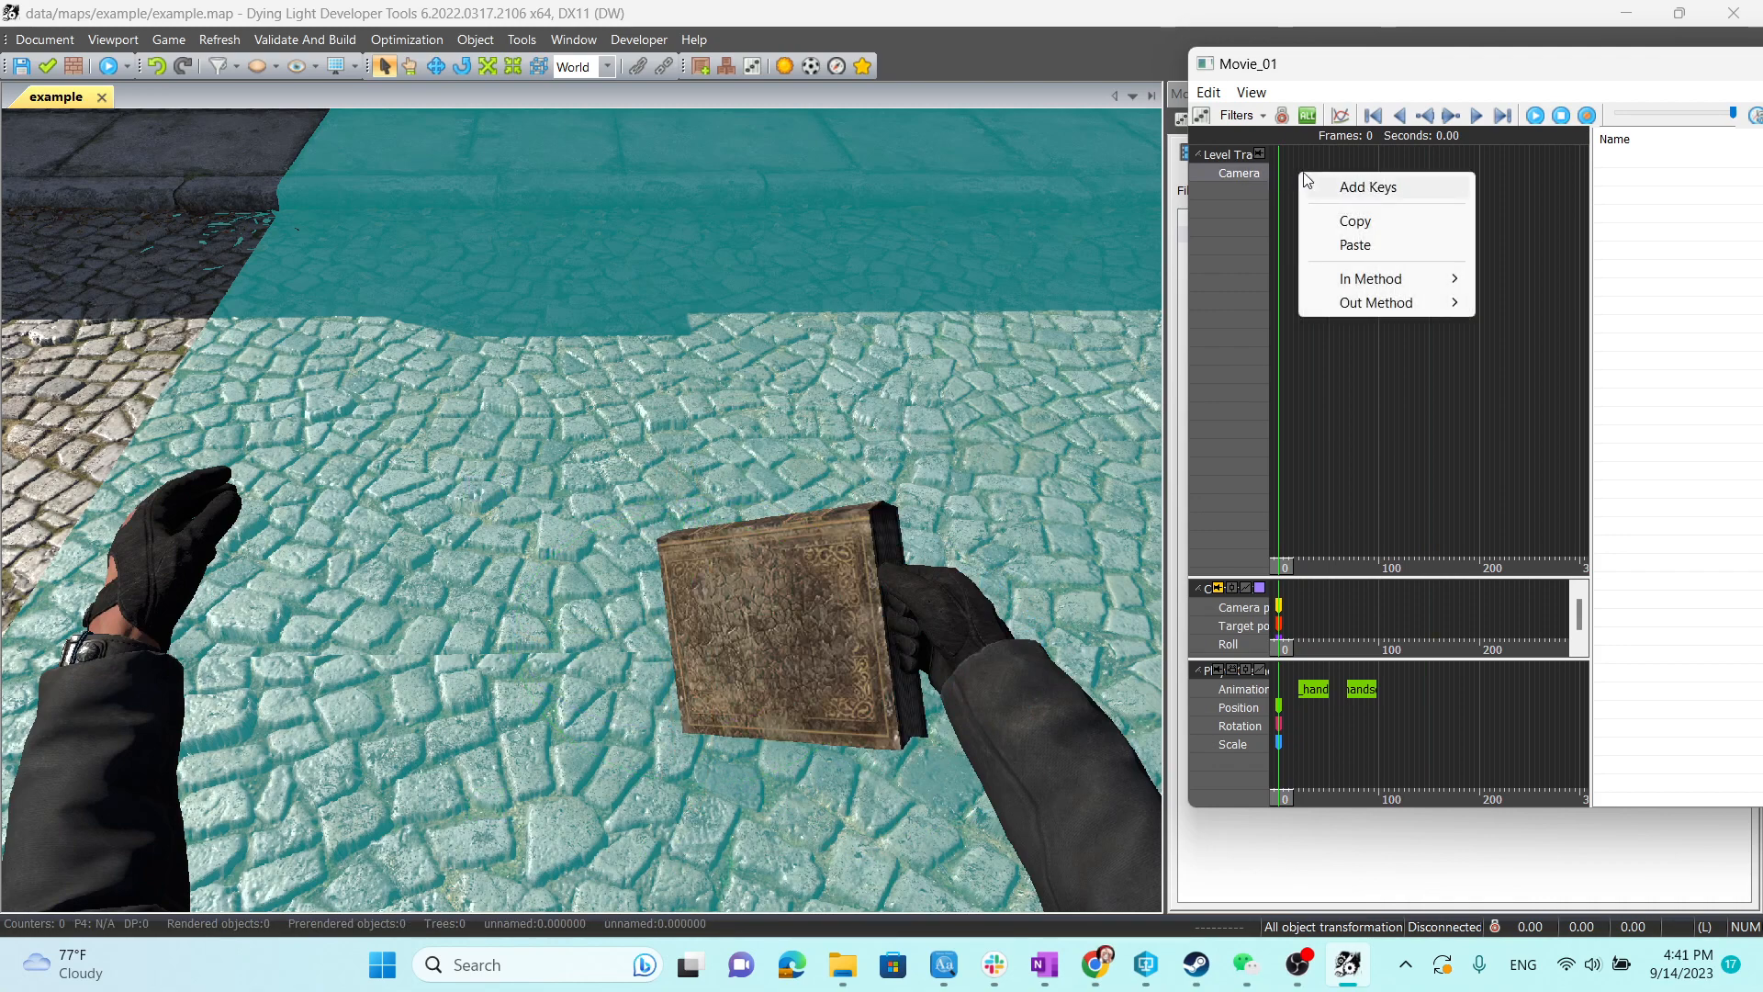
pyautogui.click(1354, 184)
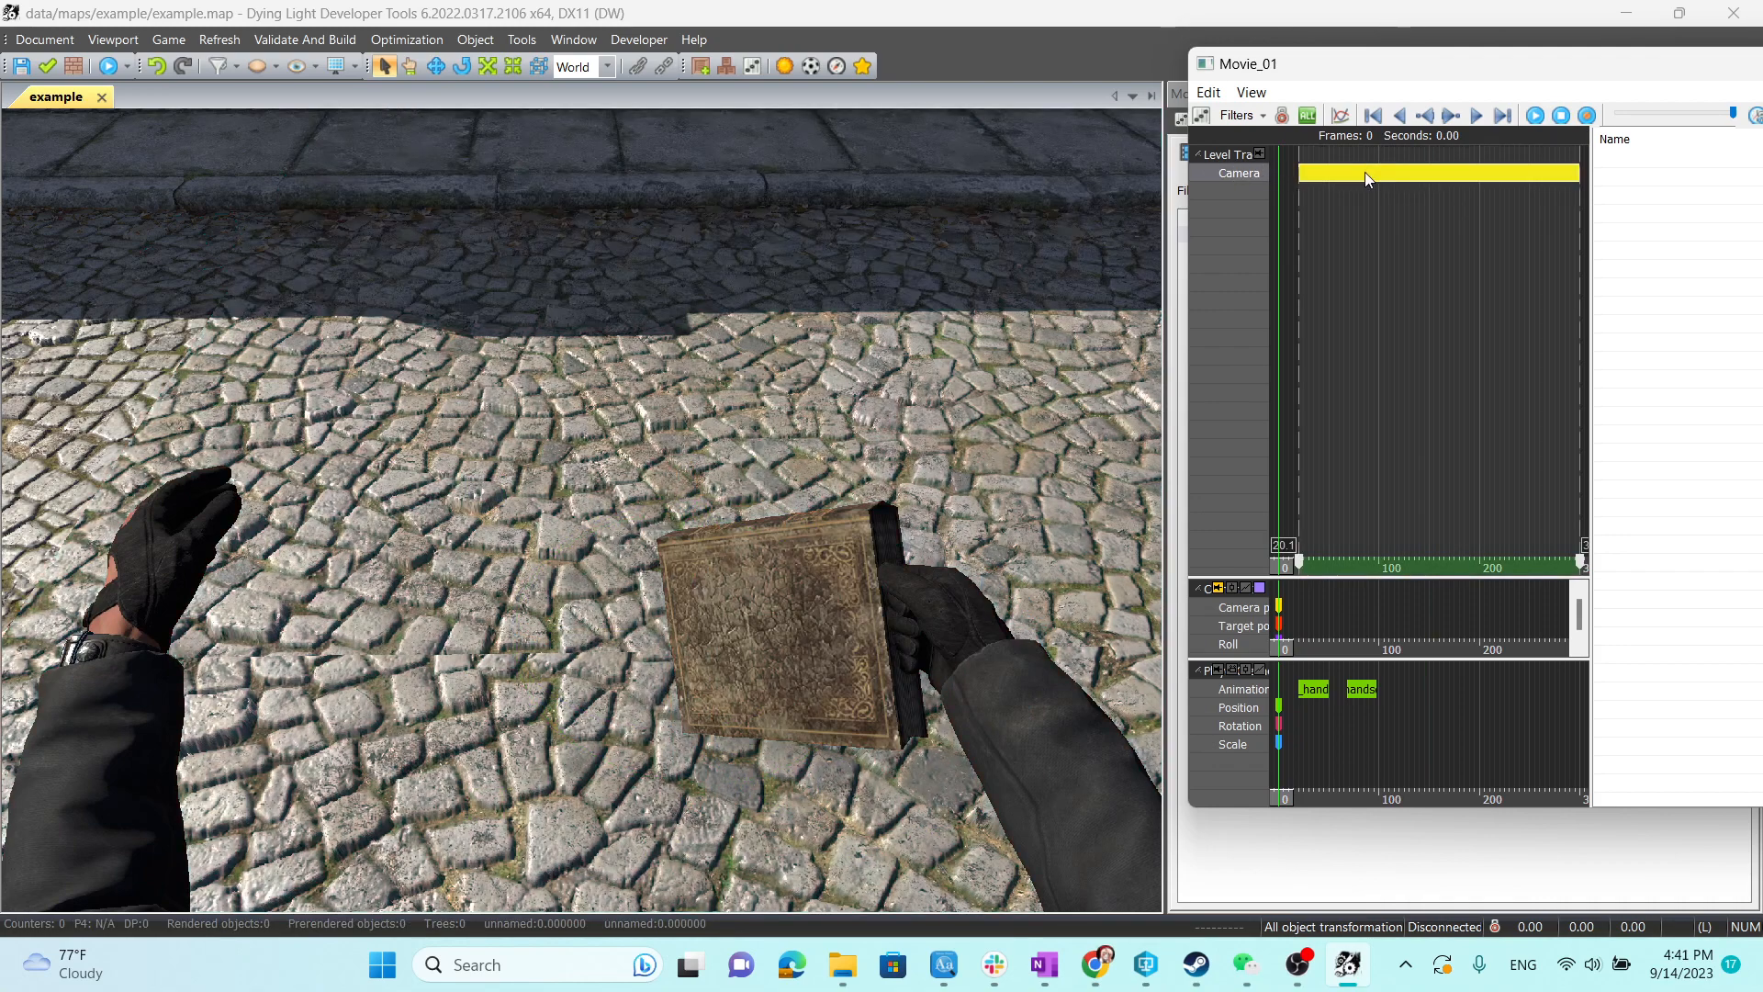
pyautogui.moveTo(1365, 179); pyautogui.dragTo(1342, 180)
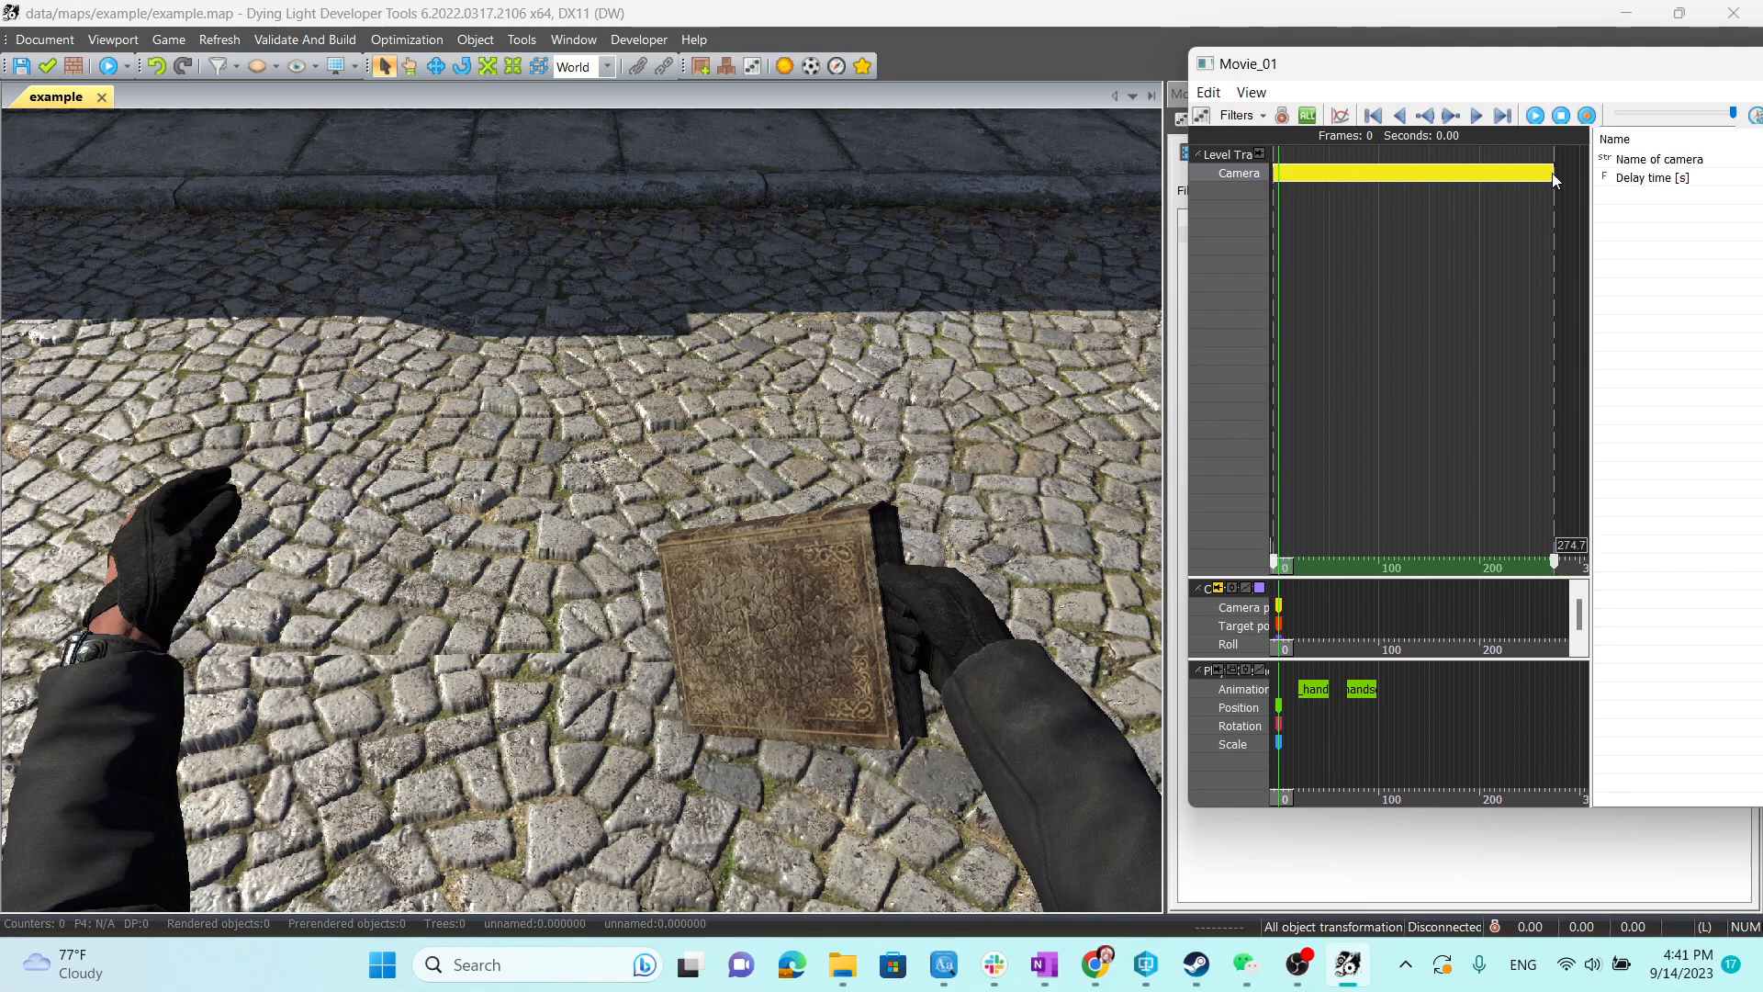
pyautogui.moveTo(1553, 174)
pyautogui.mouseDown()
pyautogui.moveTo(1500, 174)
pyautogui.moveTo(1574, 172)
pyautogui.moveTo(1555, 177)
pyautogui.mouseUp()
pyautogui.moveTo(1552, 562); pyautogui.dragTo(1379, 561)
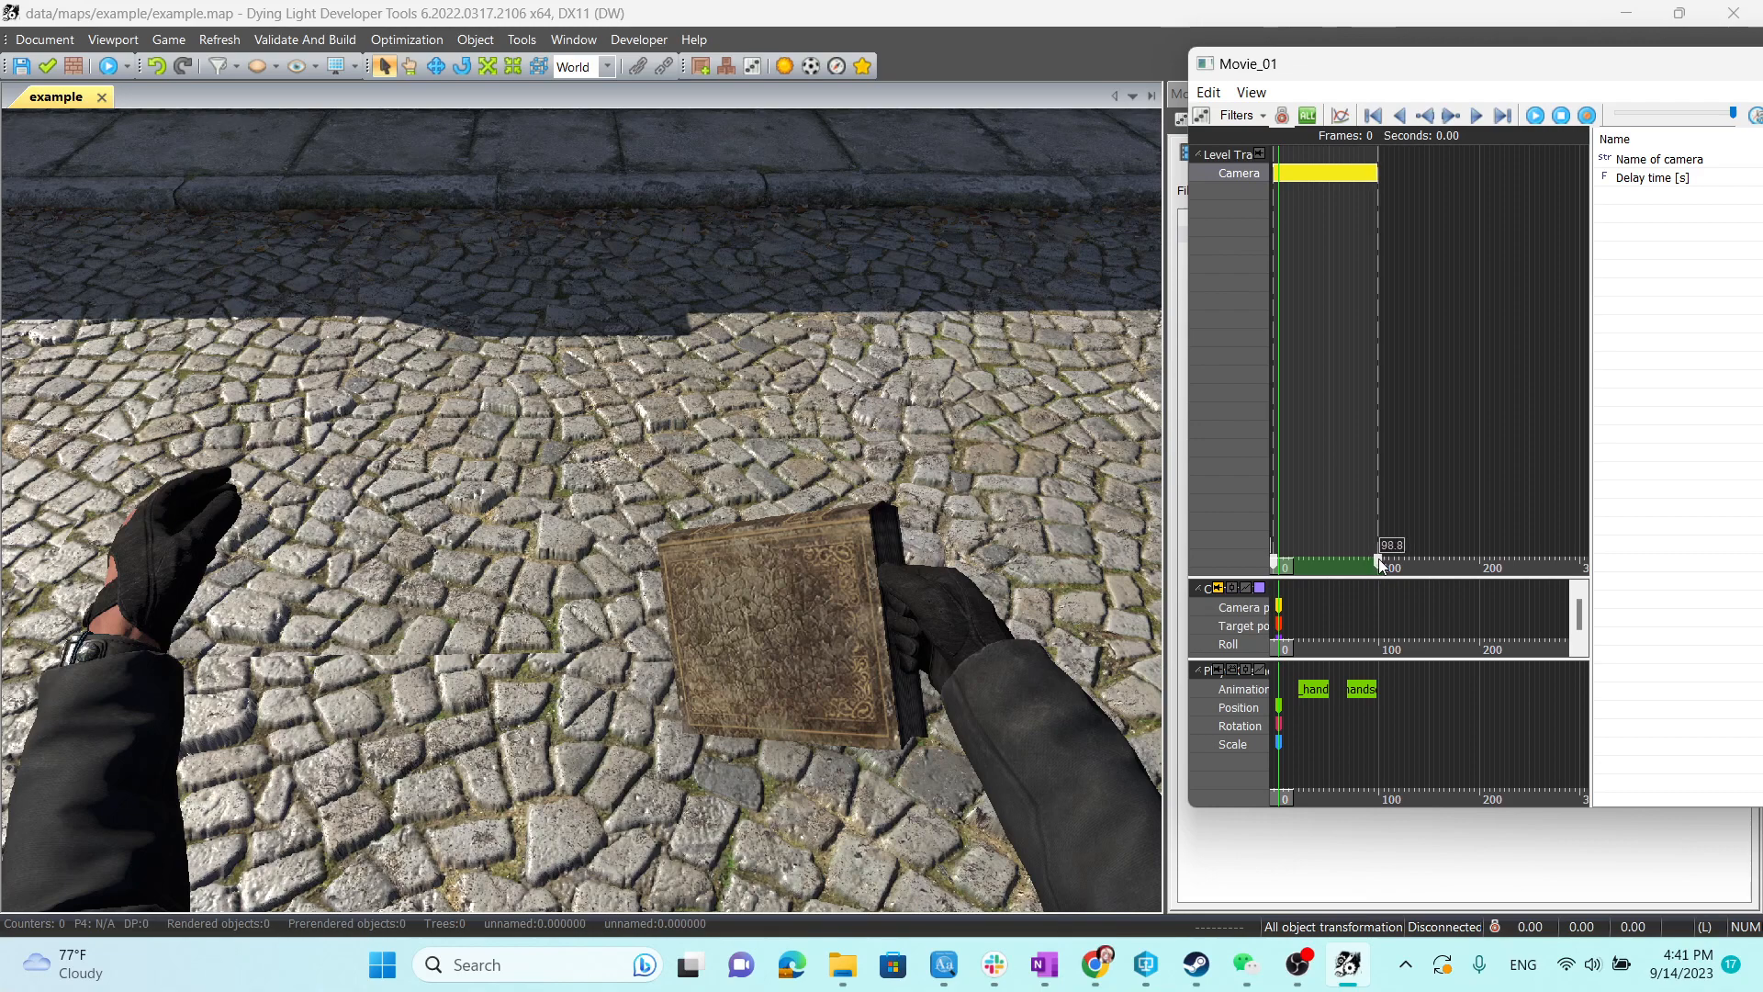
# Assign Camera01 as the camera name of the level's Camera track key.
pyautogui.moveTo(1551, 71); pyautogui.dragTo(1149, 77)
pyautogui.click(1457, 171)
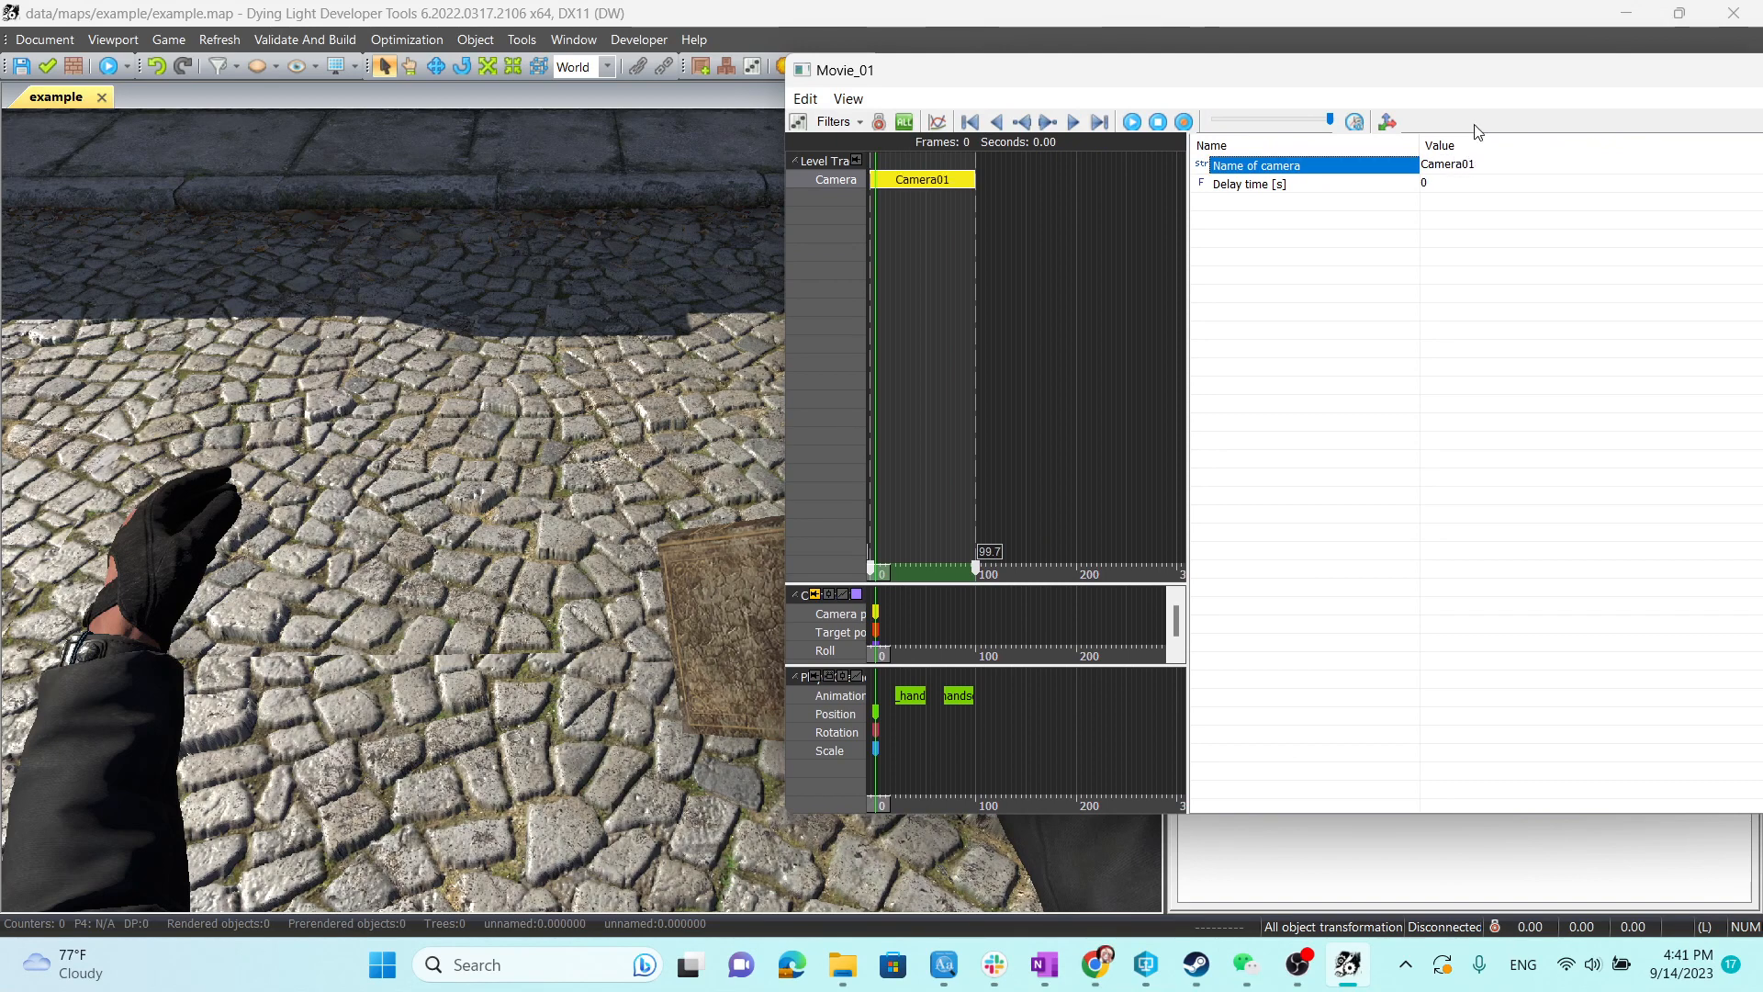
pyautogui.moveTo(1431, 75); pyautogui.dragTo(1521, 84)
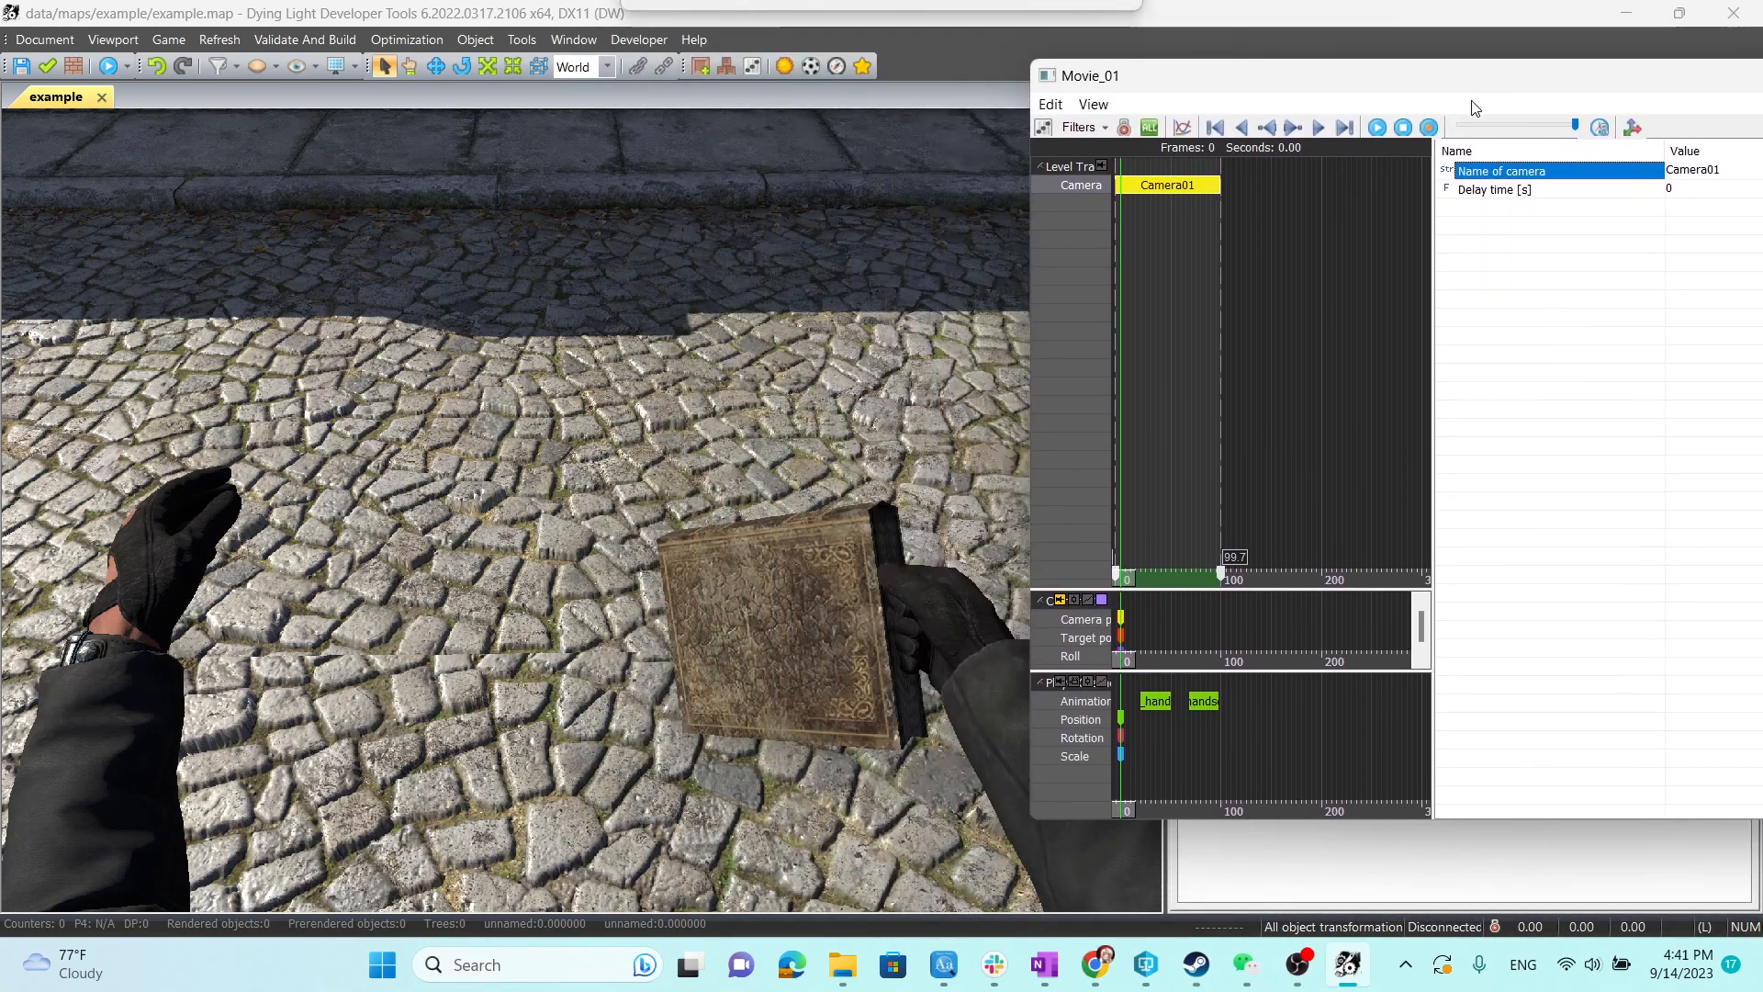
# Play the movie through Camera01 to check the book in the hand, and close the movie editor.
pyautogui.click(1375, 130)
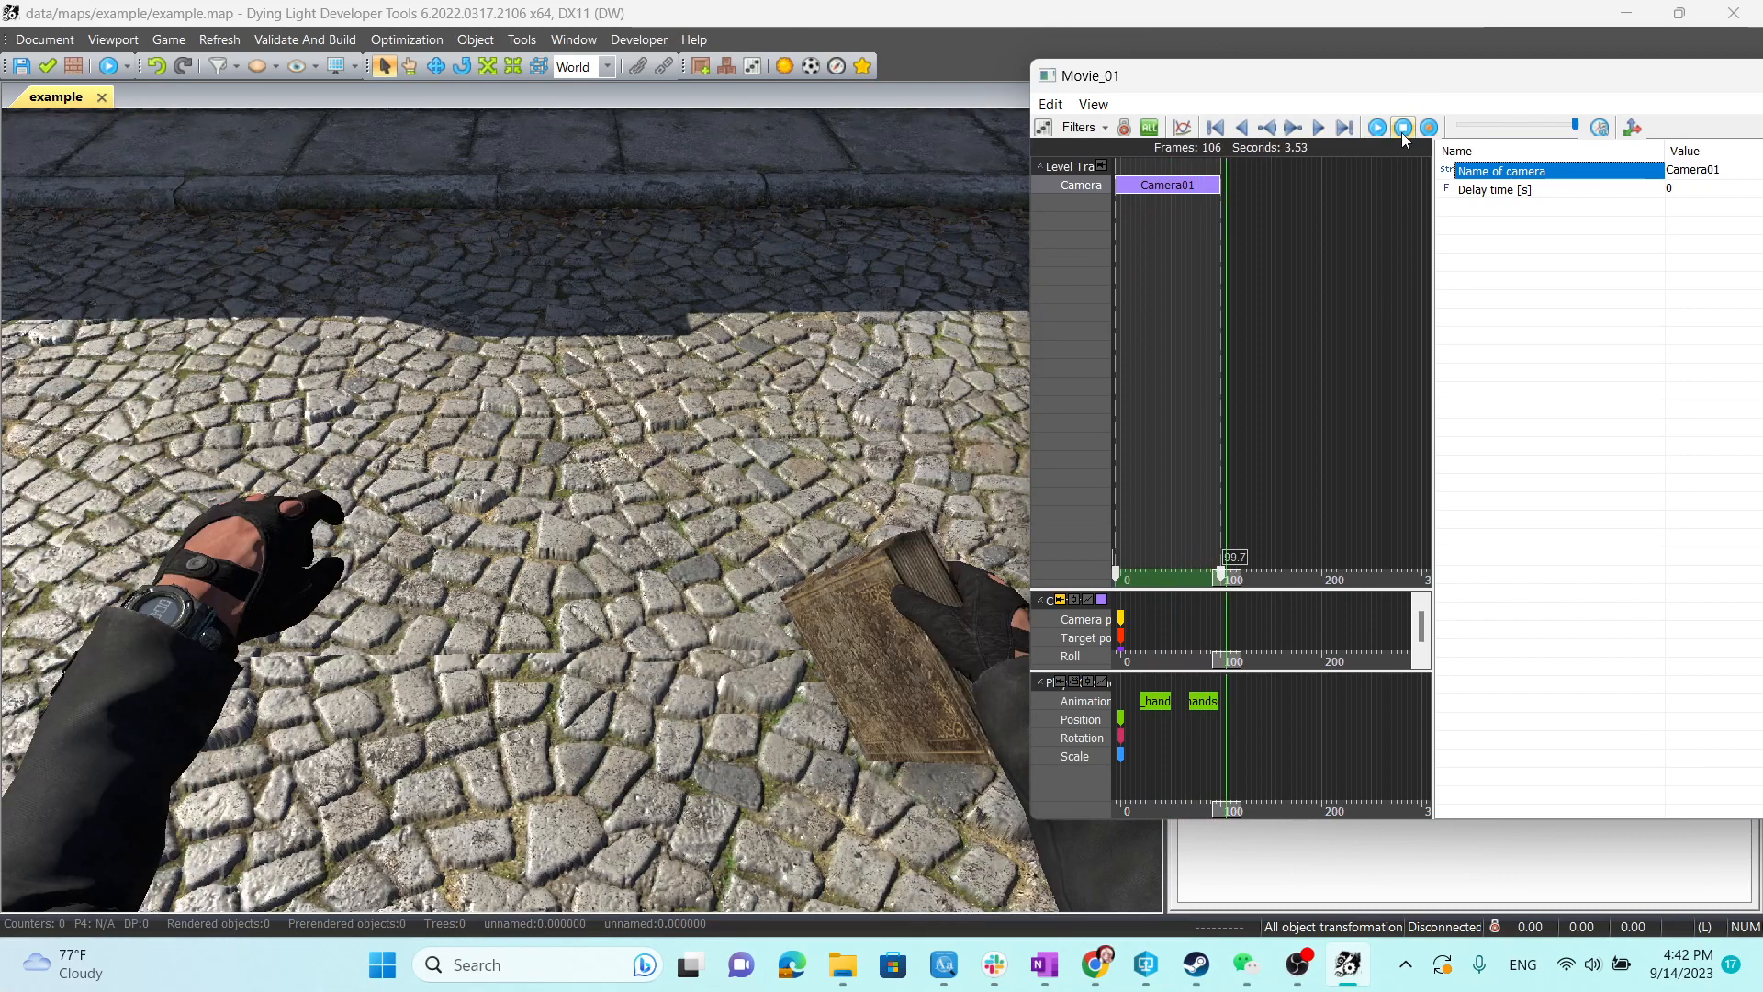
pyautogui.moveTo(1462, 86); pyautogui.dragTo(913, 84)
pyautogui.click(1502, 83)
# Rename the movie Movie_01 as Tut_HandsUpDown in its attributes.
pyautogui.click(1255, 233)
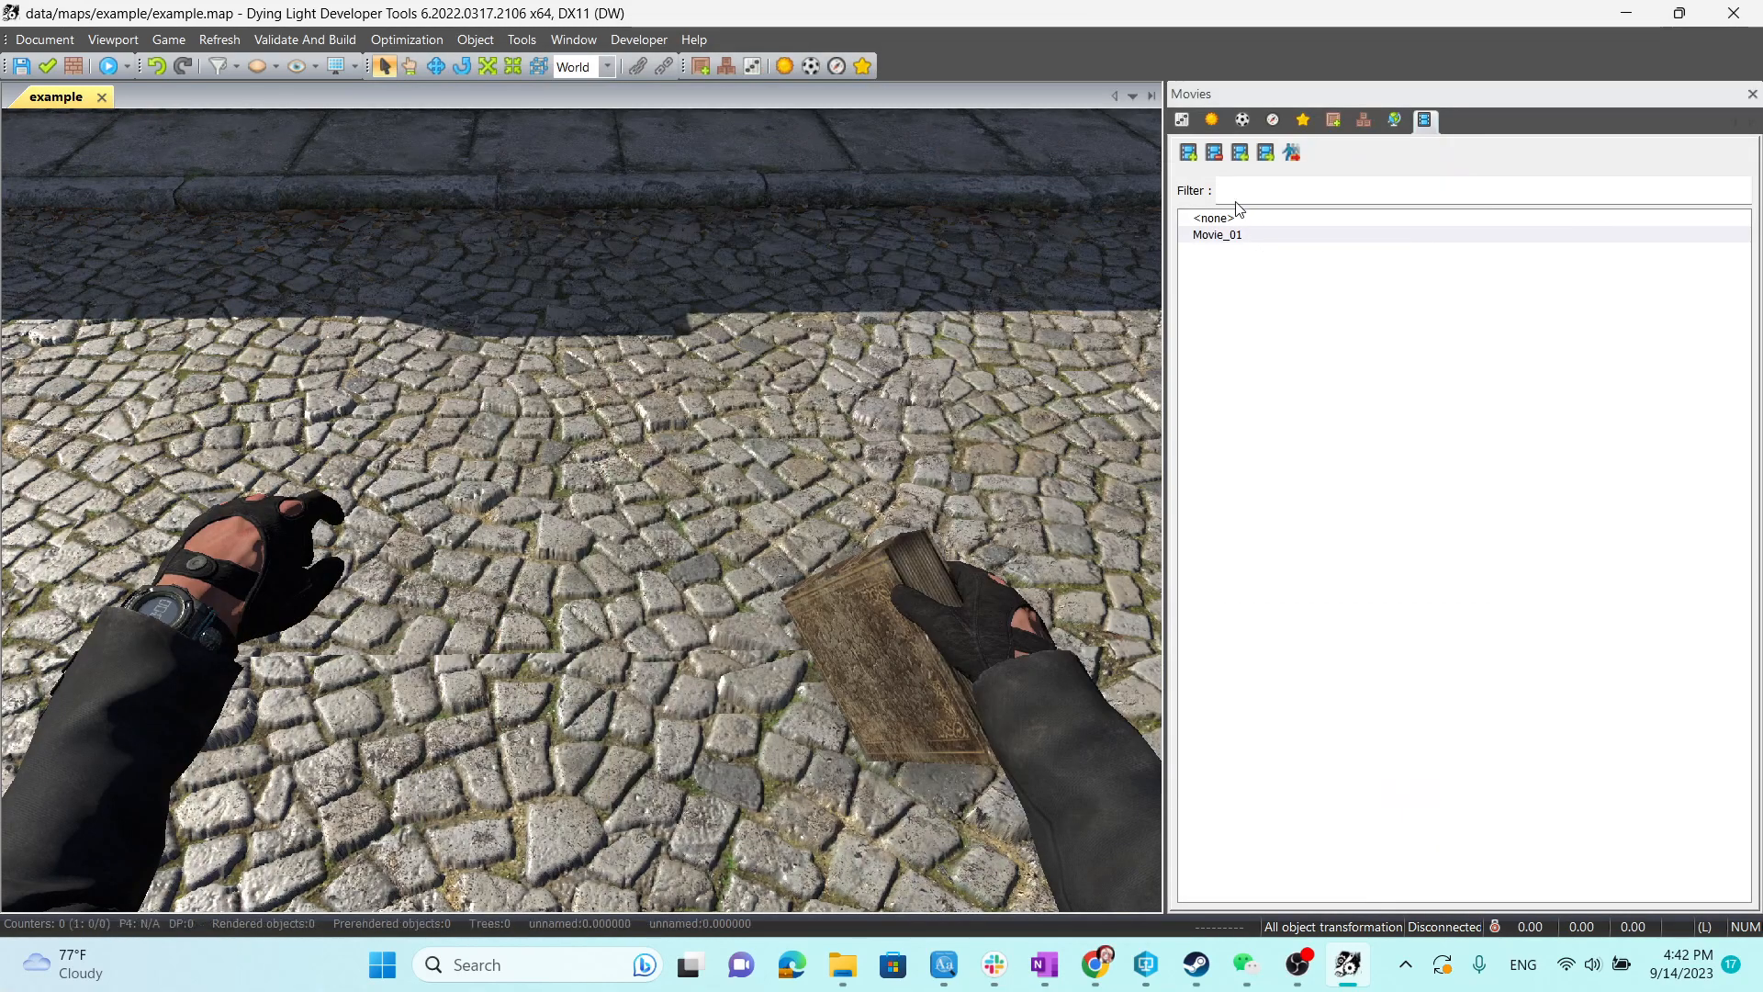
pyautogui.click(1184, 120)
pyautogui.doubleClick(1262, 153)
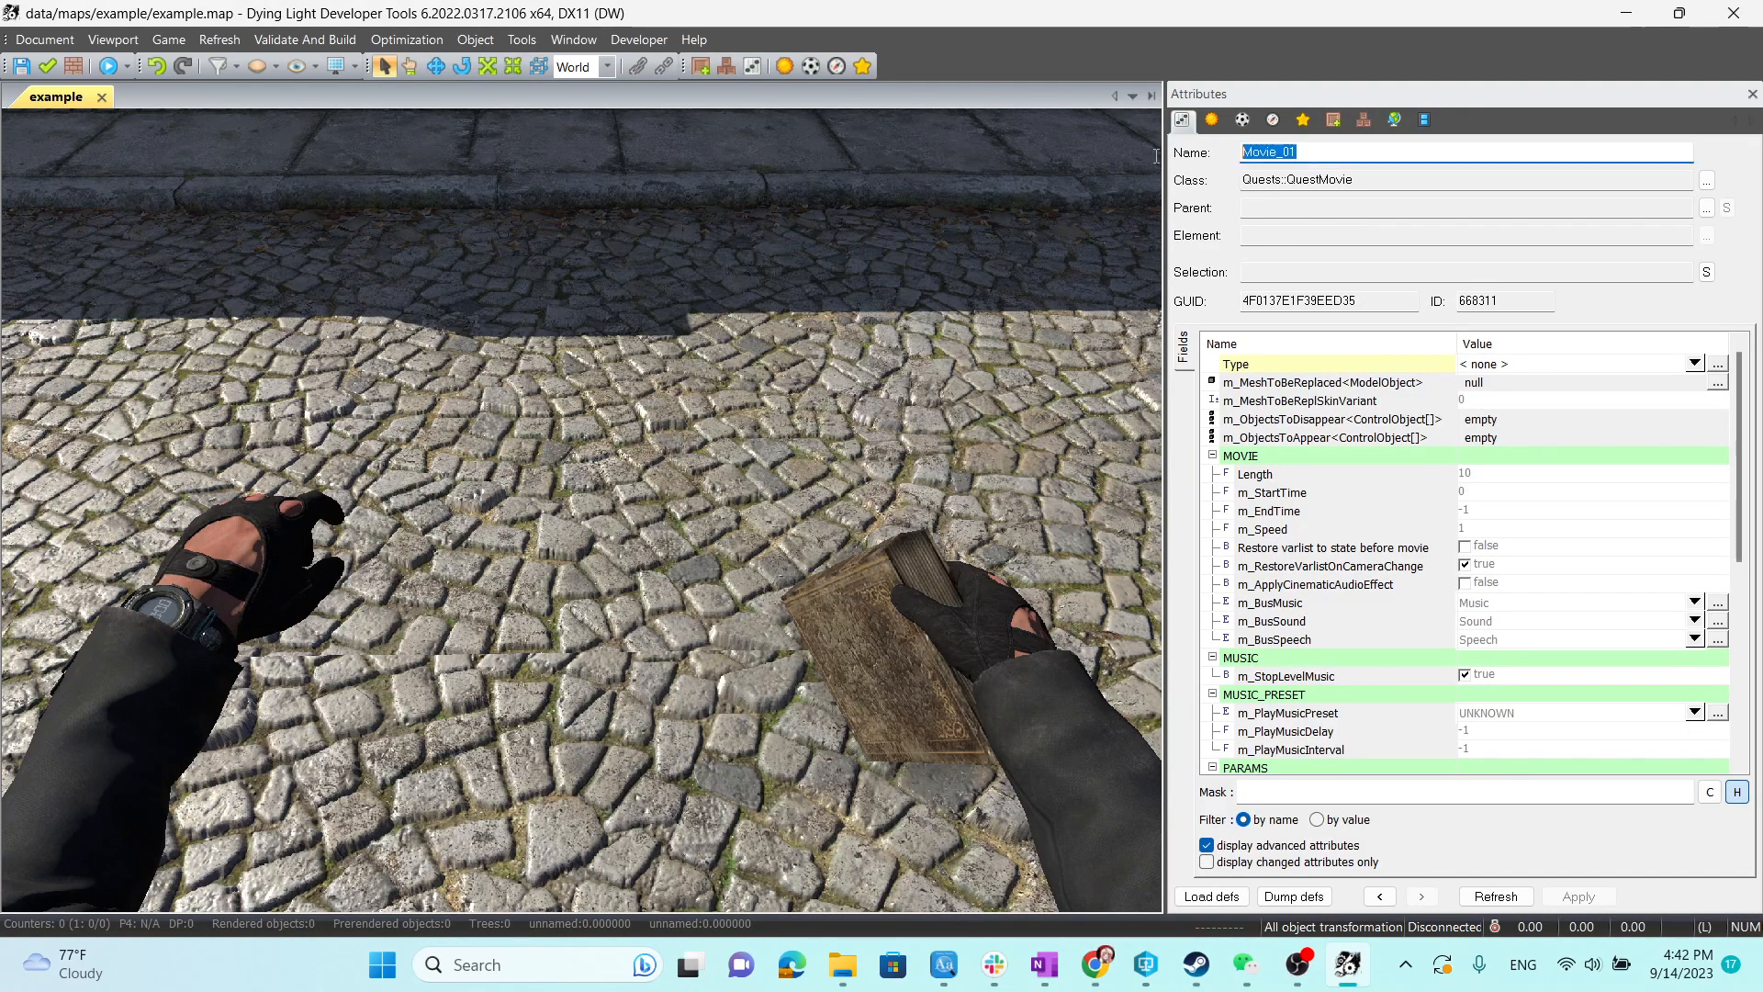
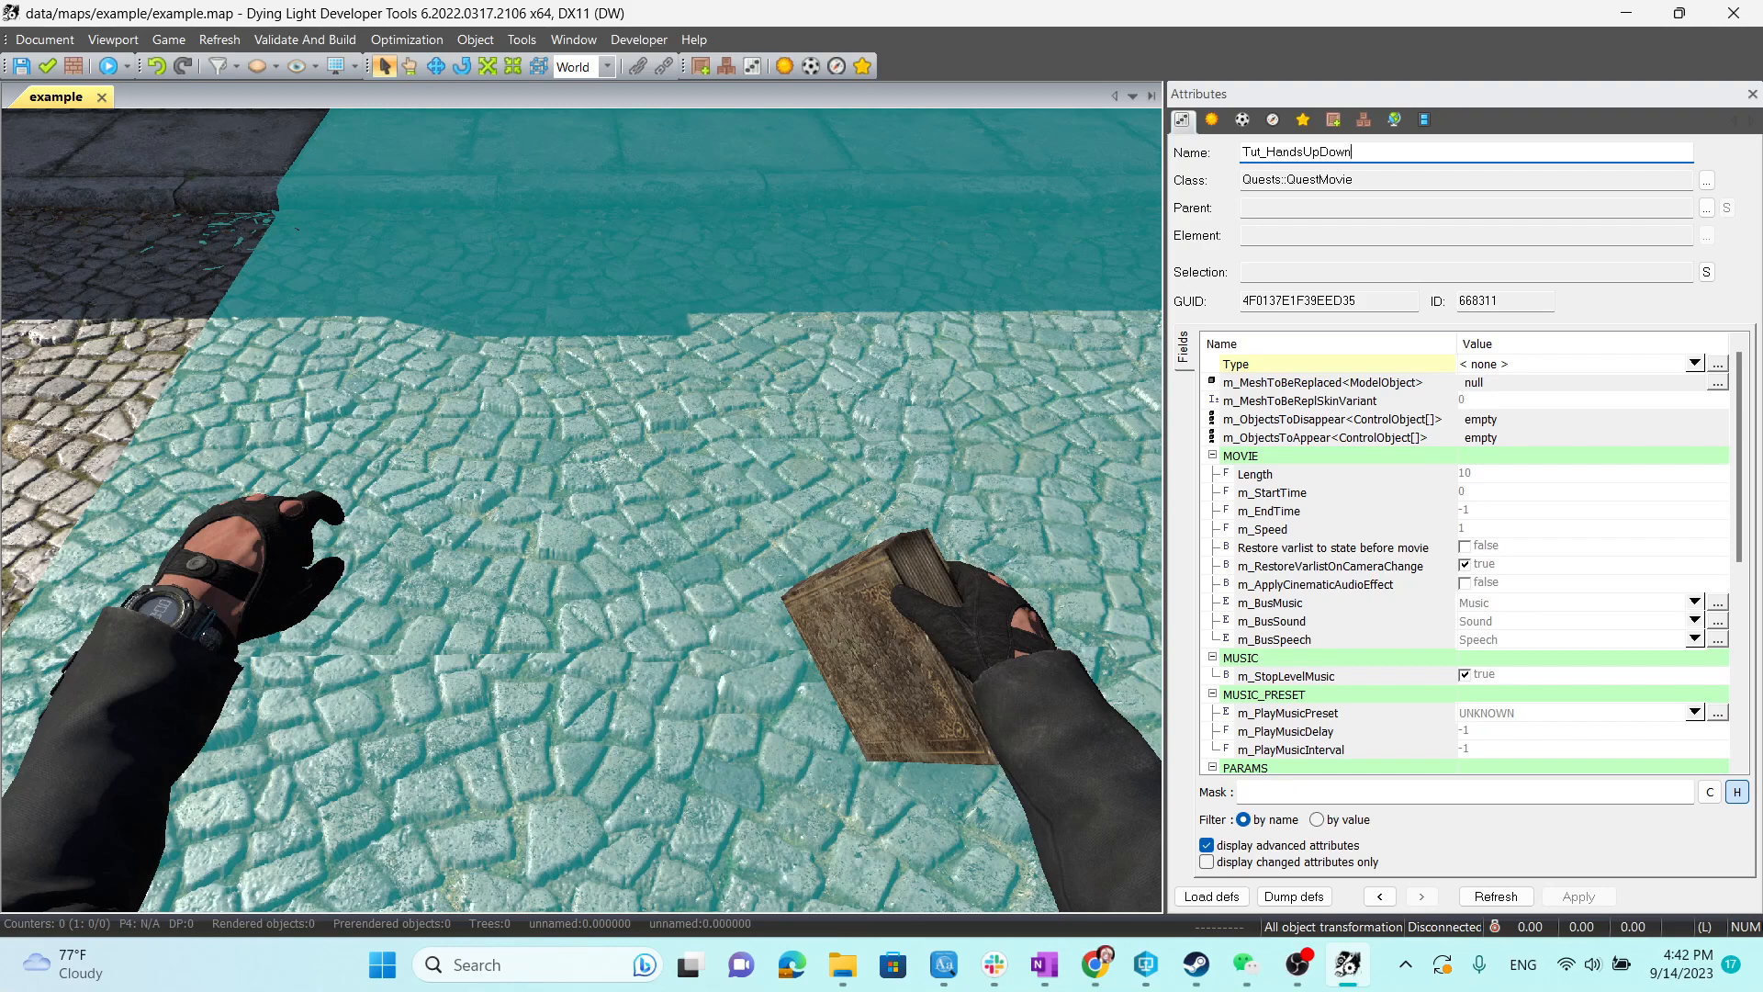
pyautogui.press('Tab')
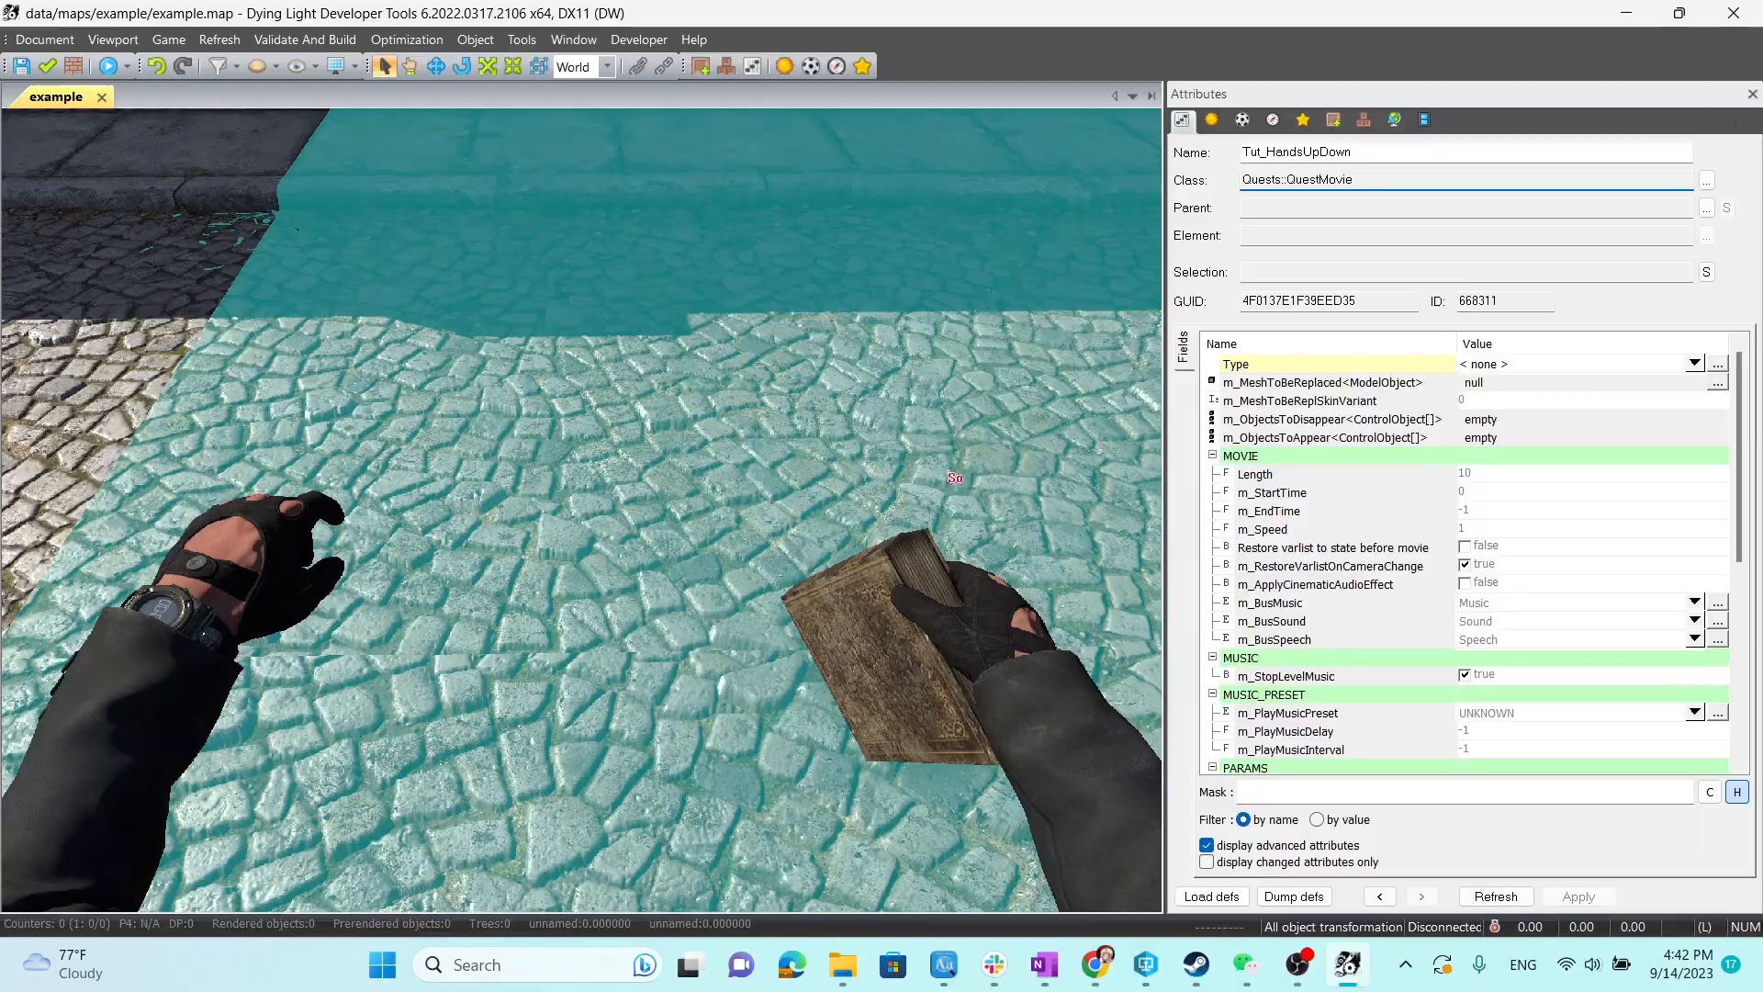
# Bring the whole character and the separate book on the street into view.
pyautogui.moveTo(705, 510); pyautogui.dragTo(745, 660, button='right')
pyautogui.press('w')
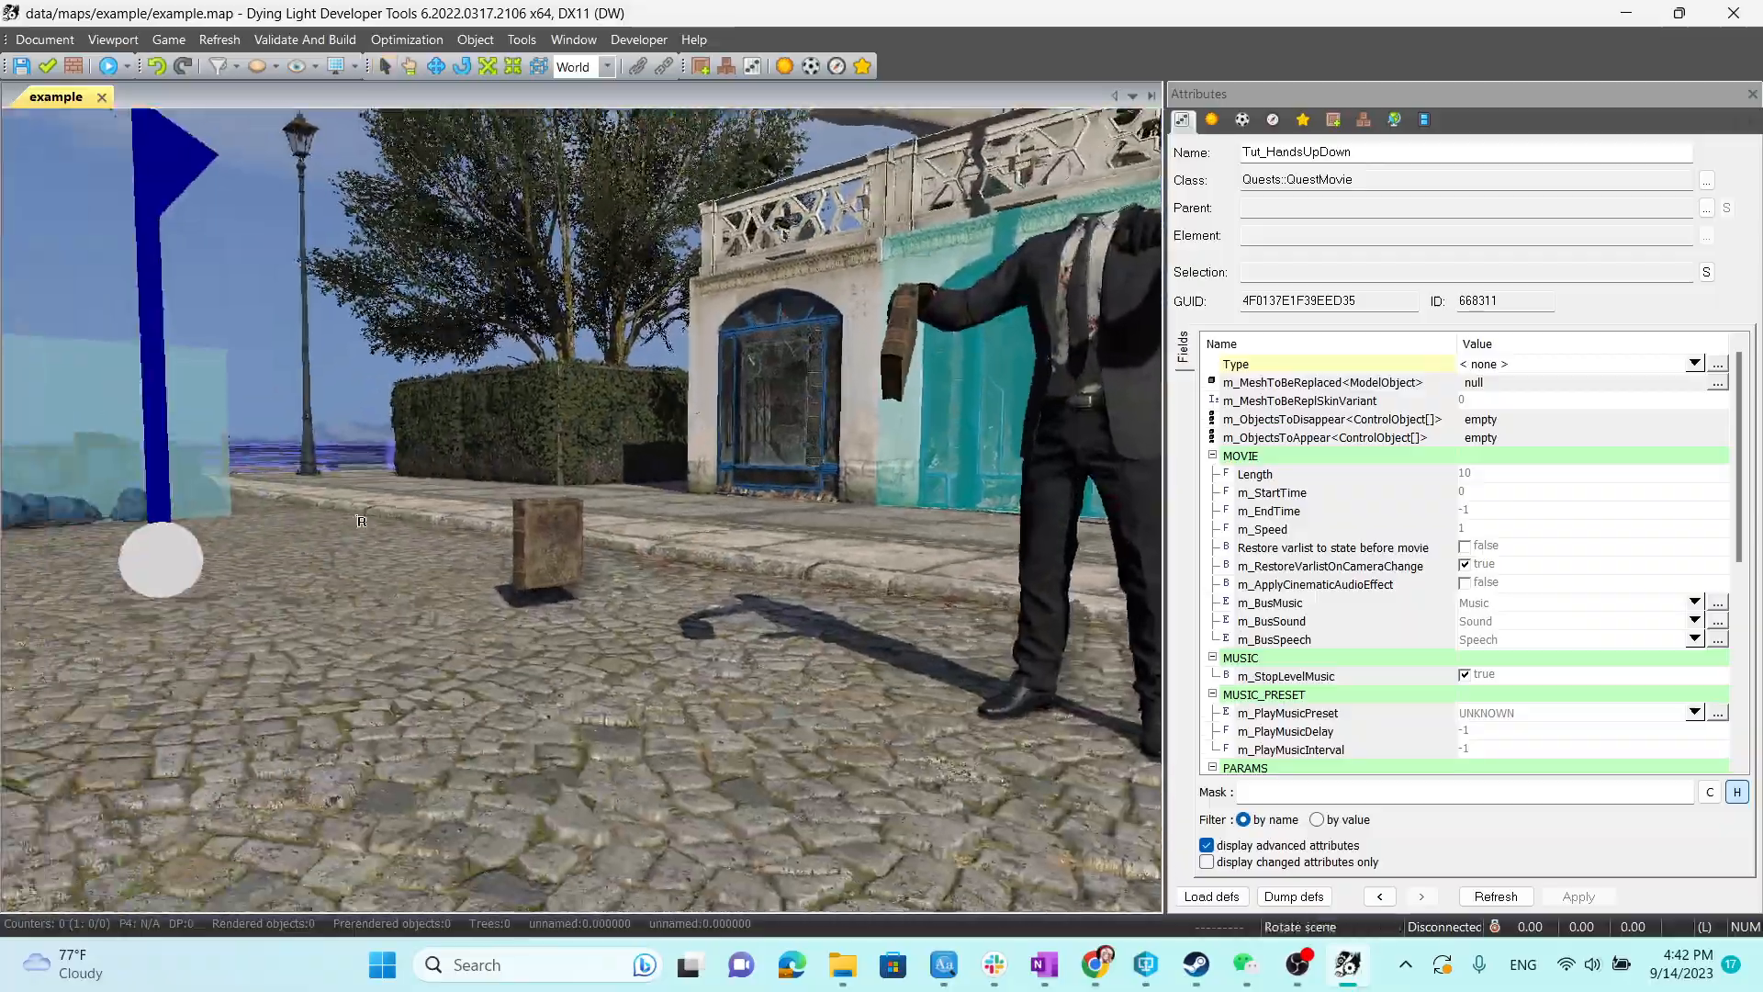
pyautogui.moveTo(360, 520); pyautogui.dragTo(495, 475, button='right')
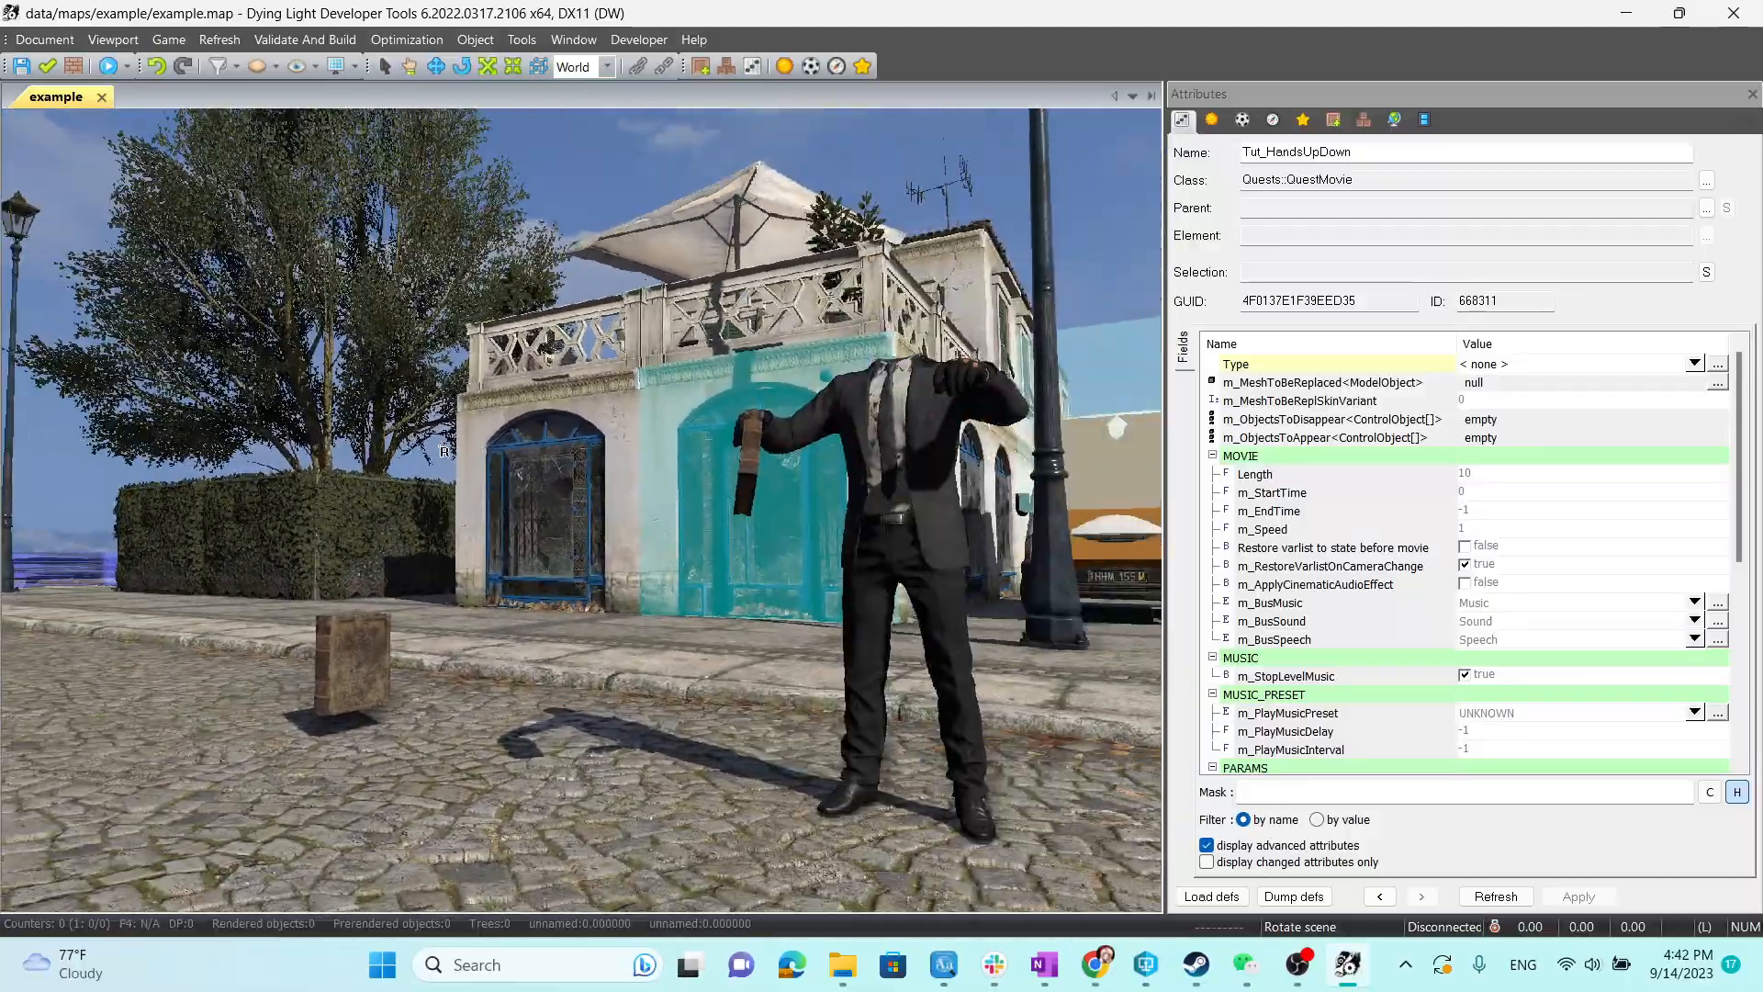
pyautogui.moveTo(444, 451); pyautogui.dragTo(522, 462, button='right')
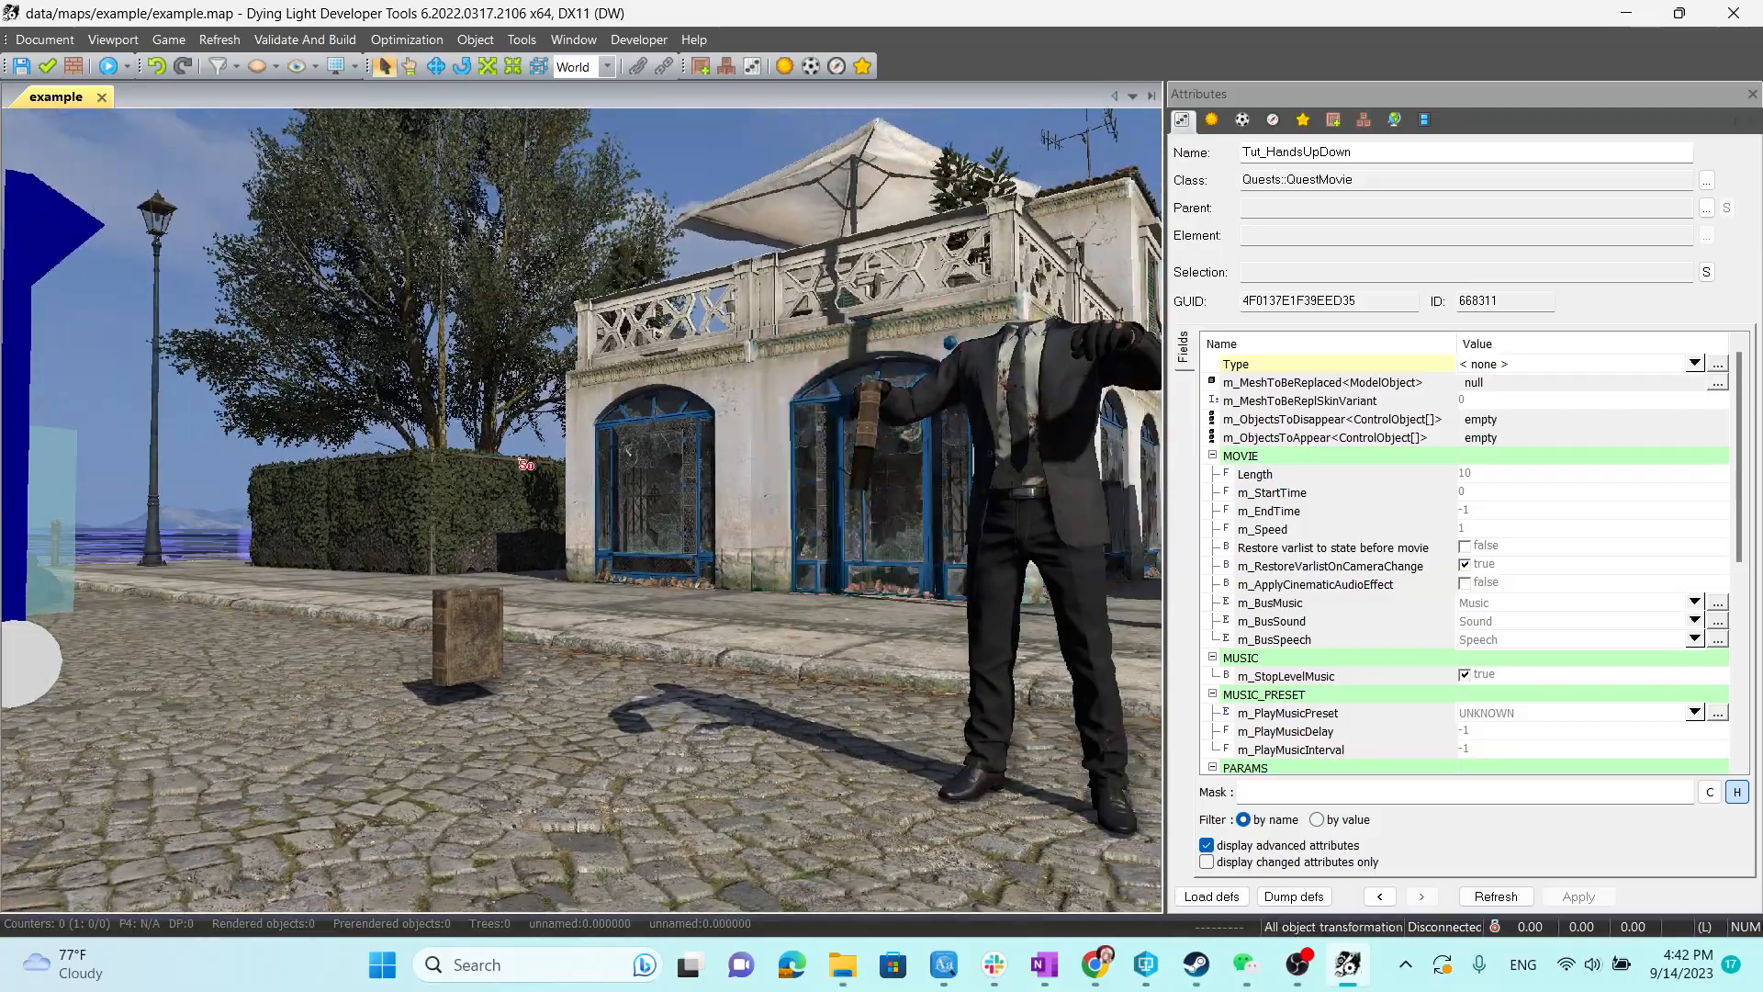